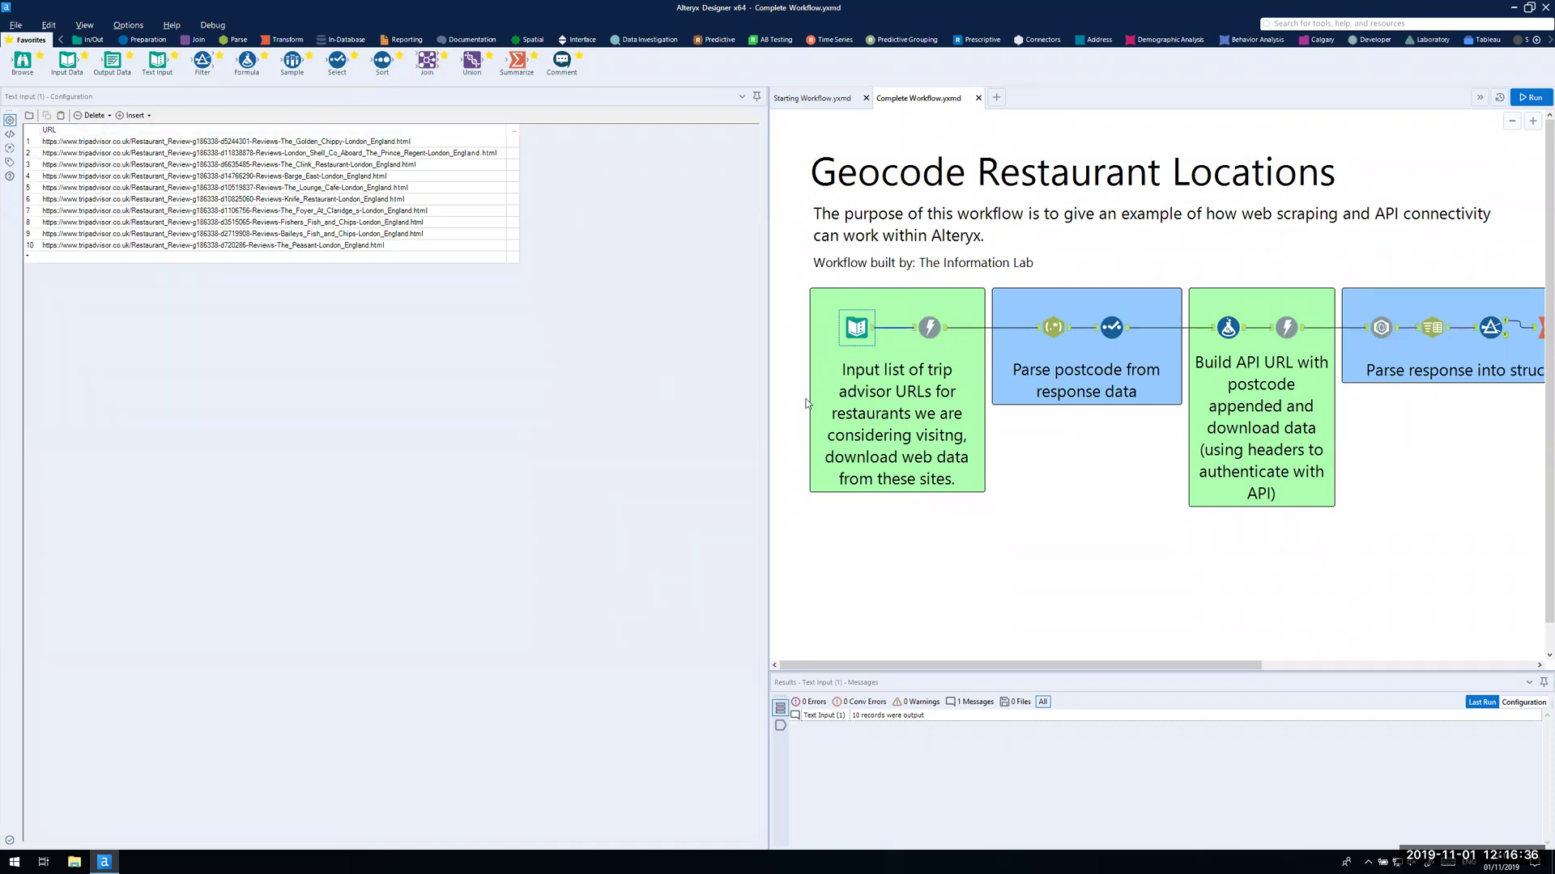
Step: Examine the first Download tool's settings and the final Browse results in the complete workflow, giving the canvas more room
{"action": "left_click", "coordinate": [931, 329]}
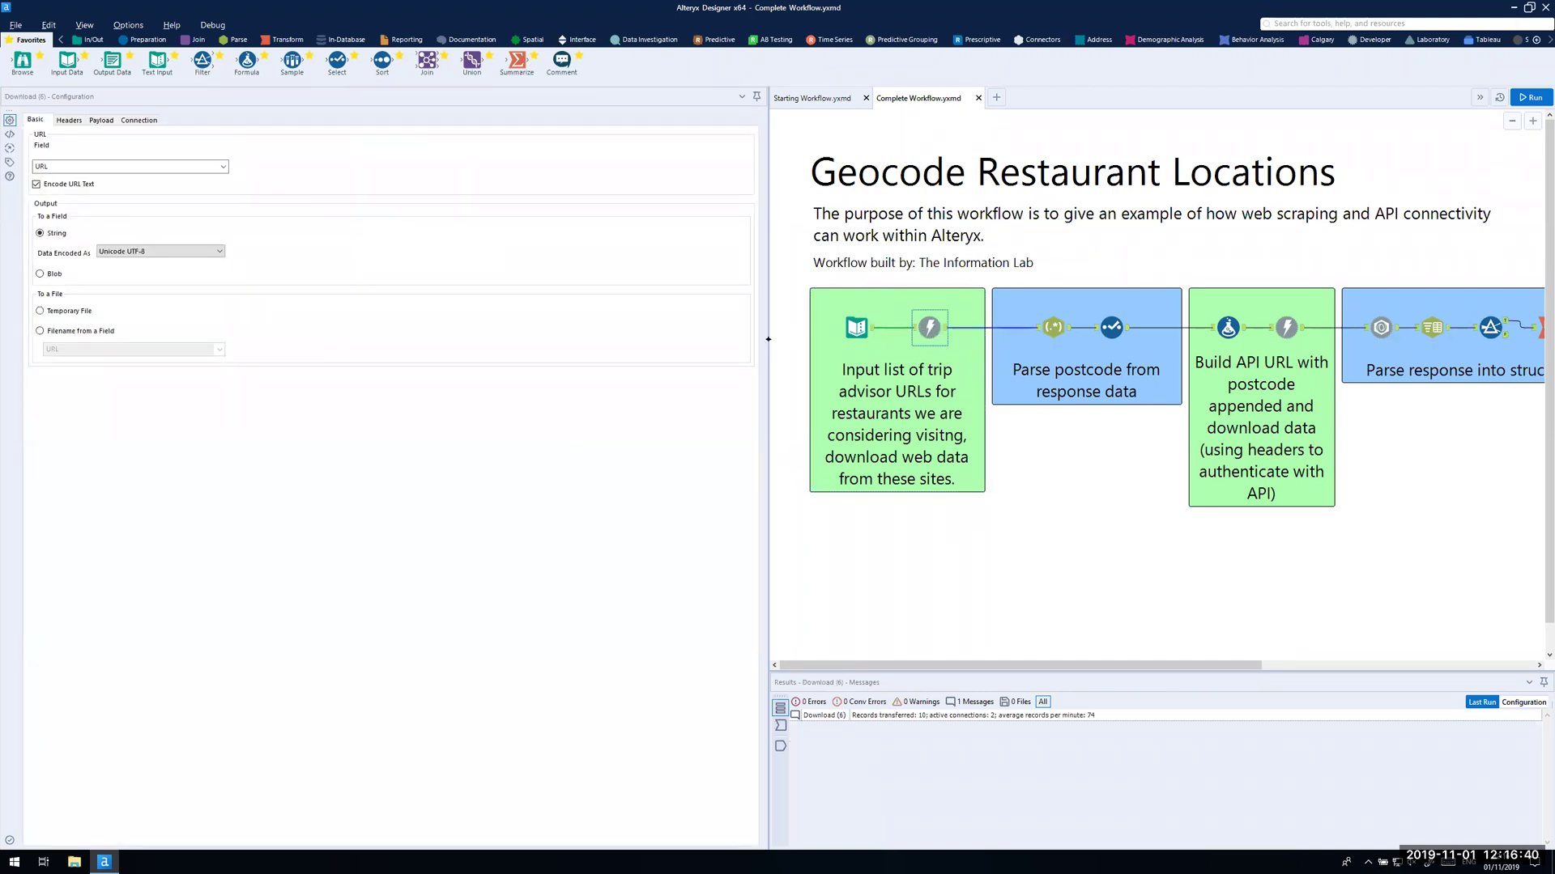
{"action": "left_click_drag", "start_coordinate": [769, 340], "coordinate": [663, 334]}
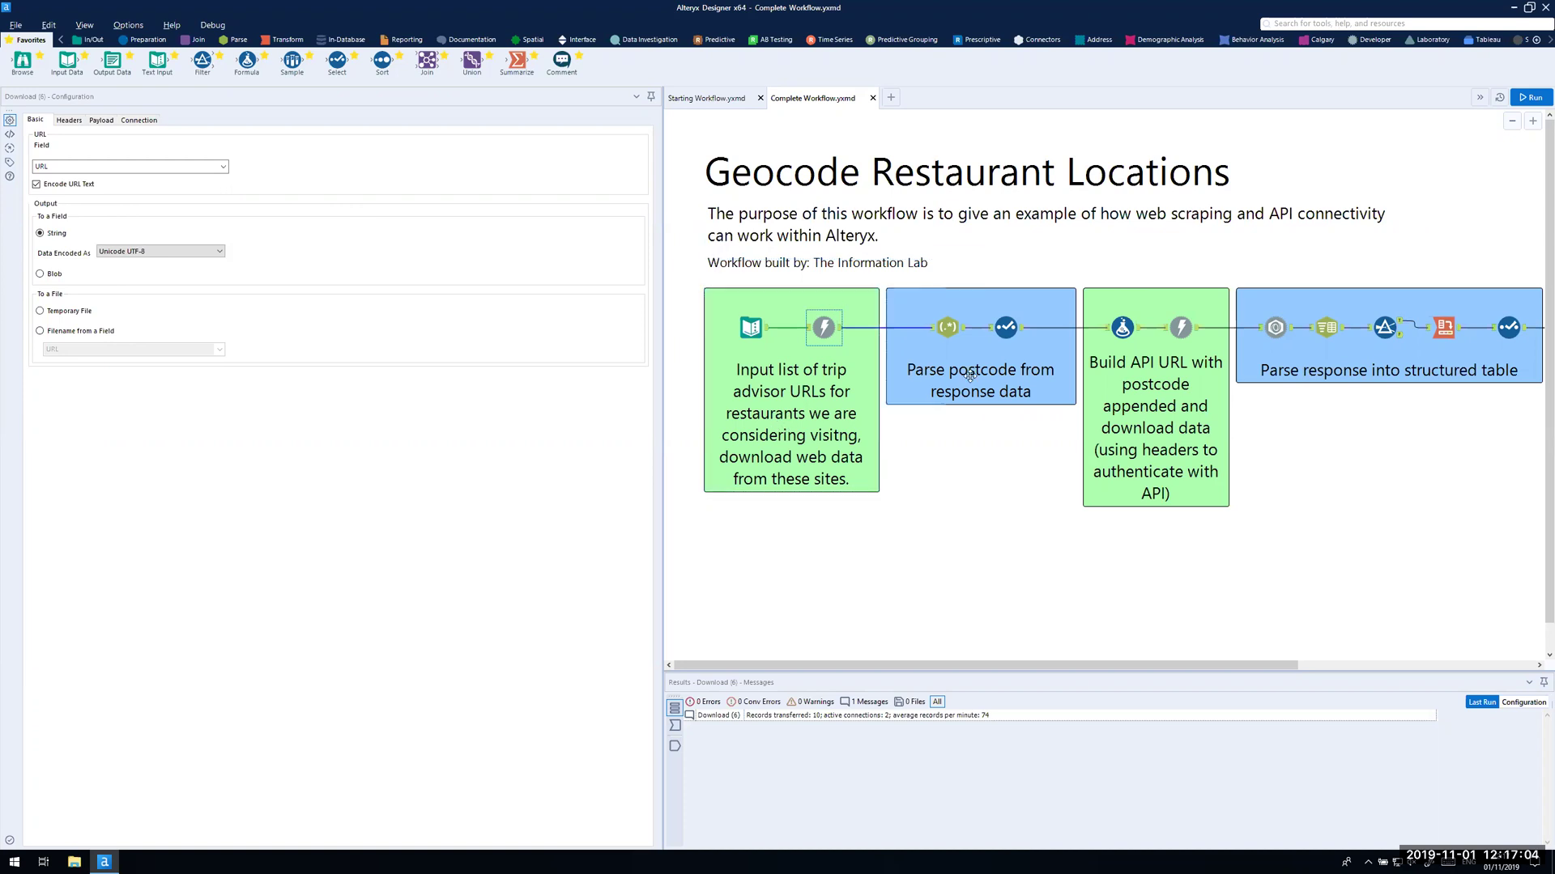
{"action": "left_click_drag", "start_coordinate": [996, 671], "coordinate": [1190, 666]}
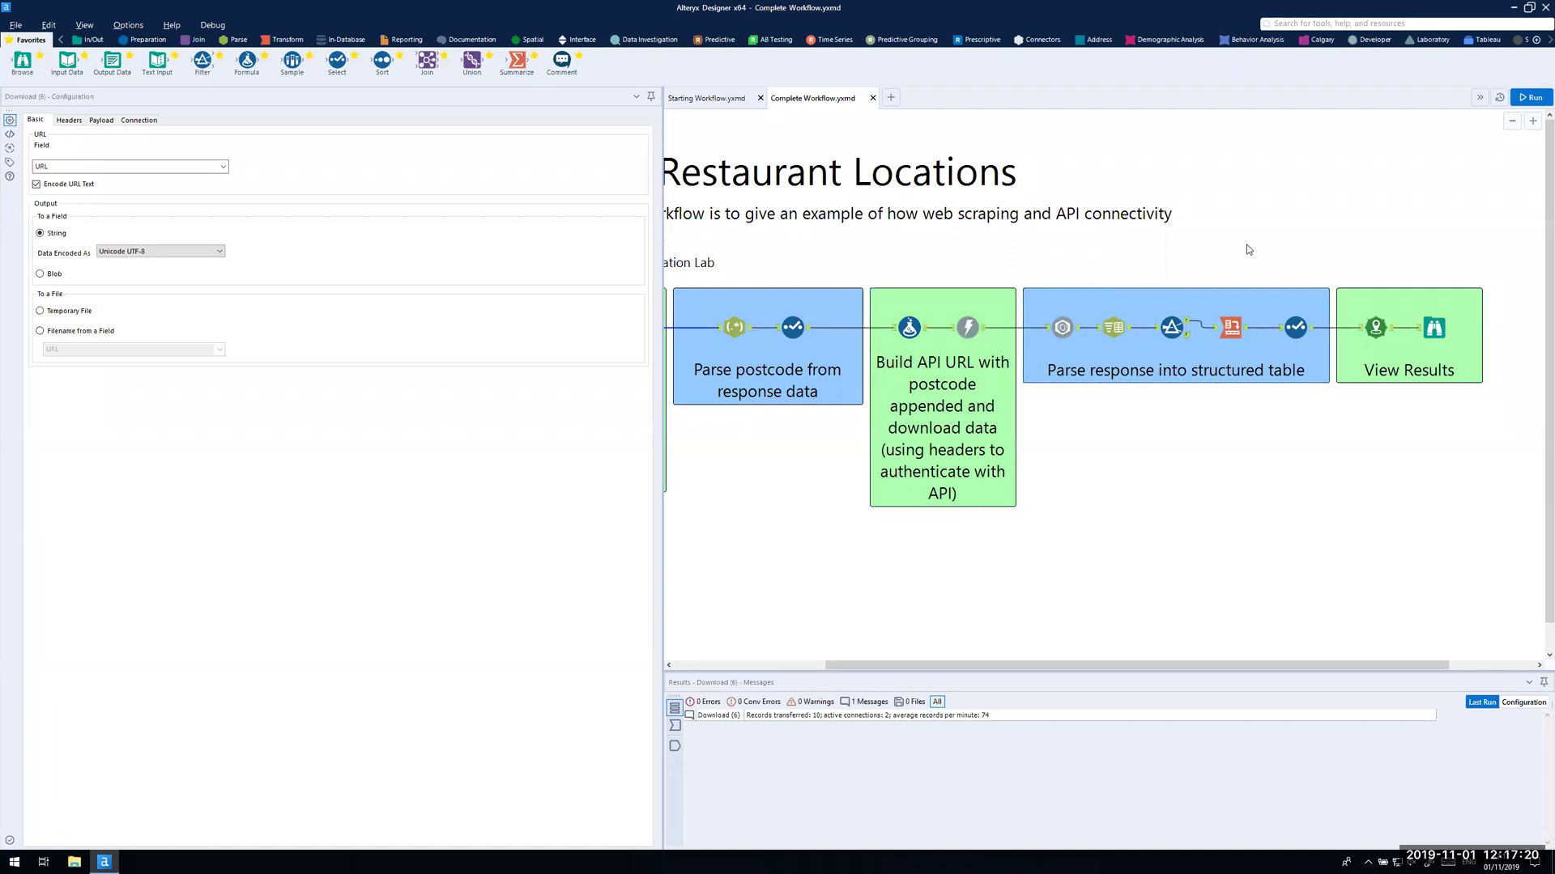
{"action": "left_click", "coordinate": [1434, 327]}
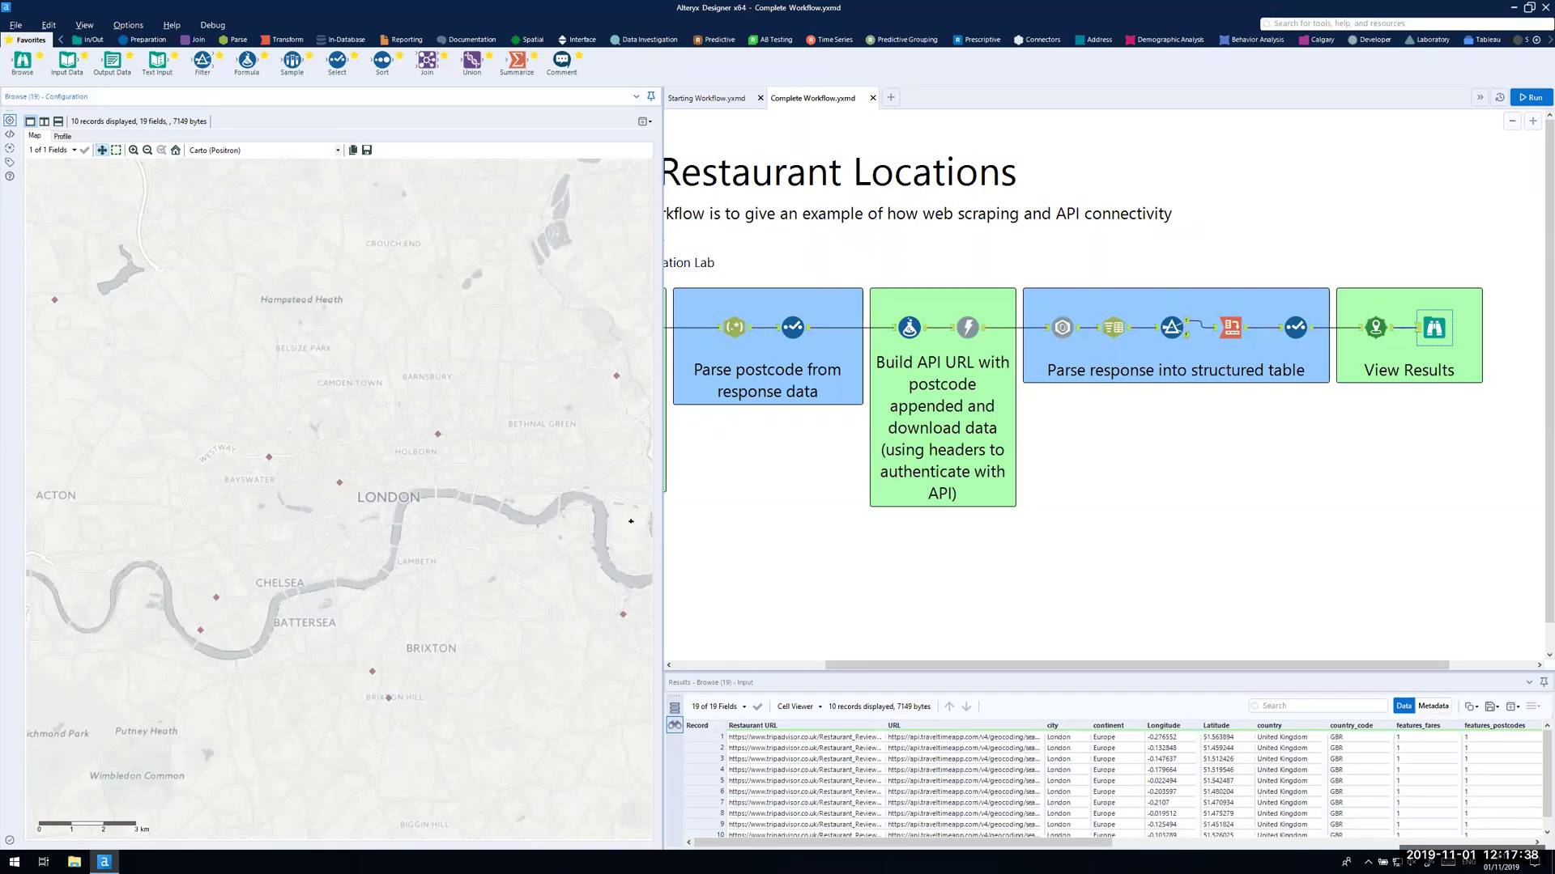
{"action": "left_click_drag", "start_coordinate": [662, 486], "coordinate": [342, 486]}
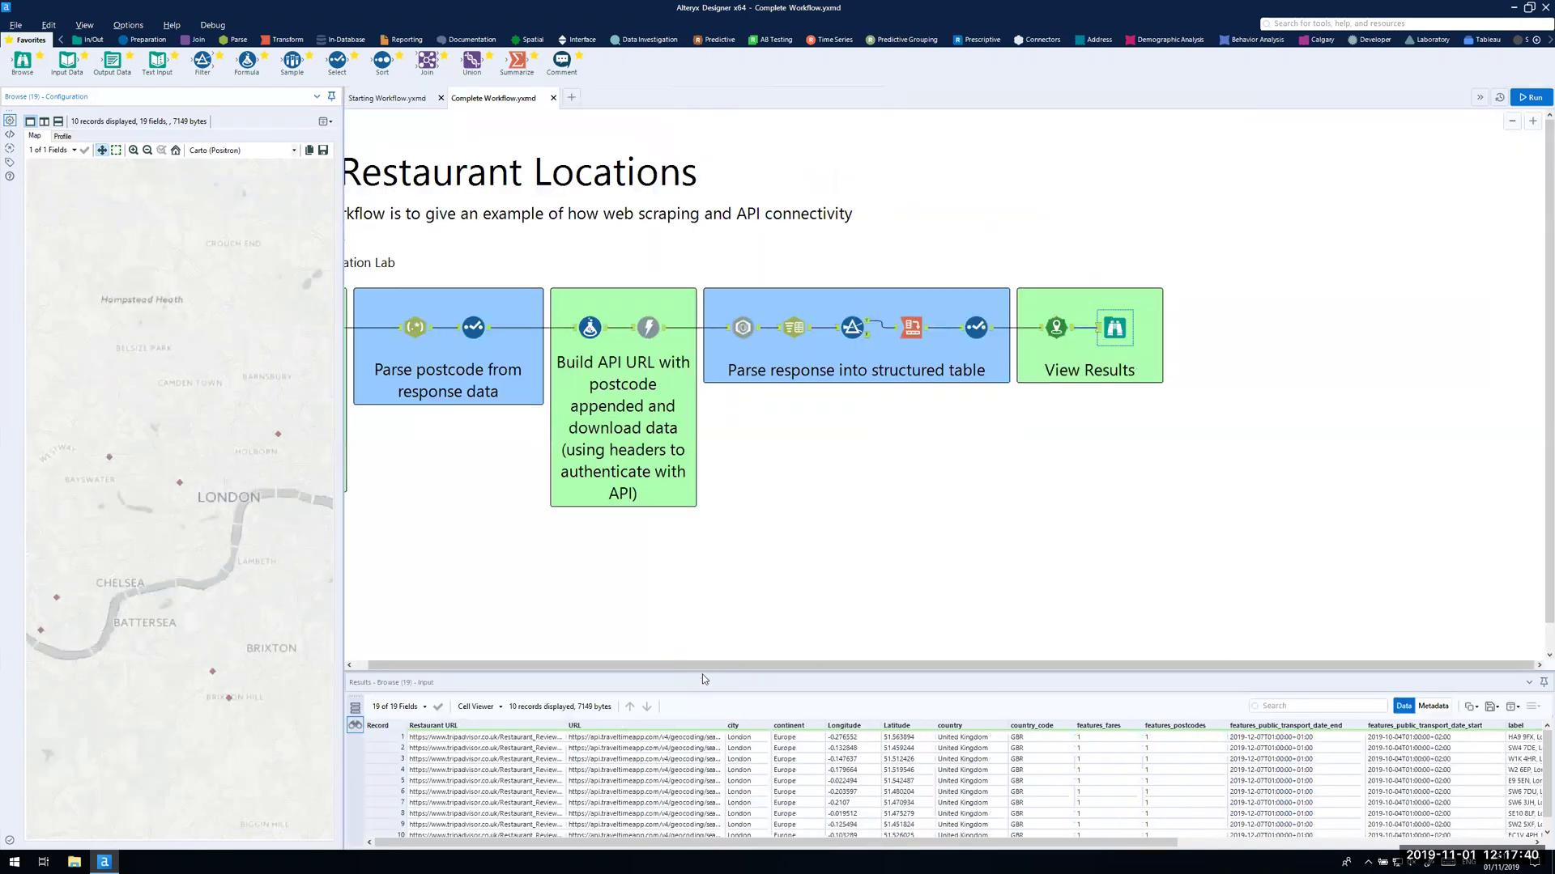
{"action": "left_click_drag", "start_coordinate": [701, 669], "coordinate": [648, 664]}
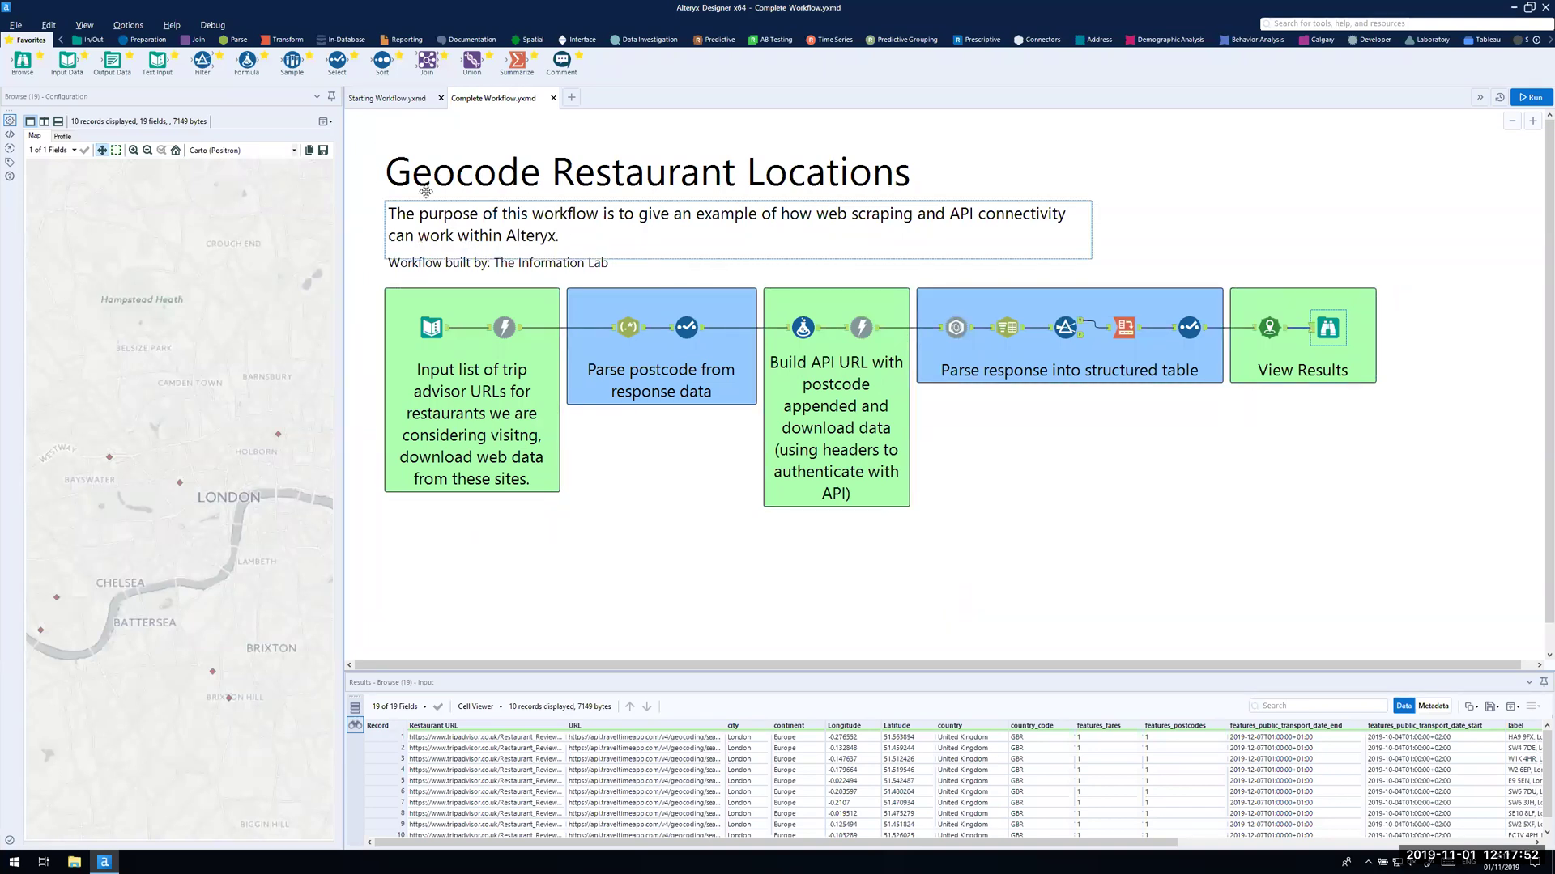
Step: Switch to Starting Workflow.yxmd and review the settings of its Text Input and Sample tools
{"action": "left_click", "coordinate": [382, 102]}
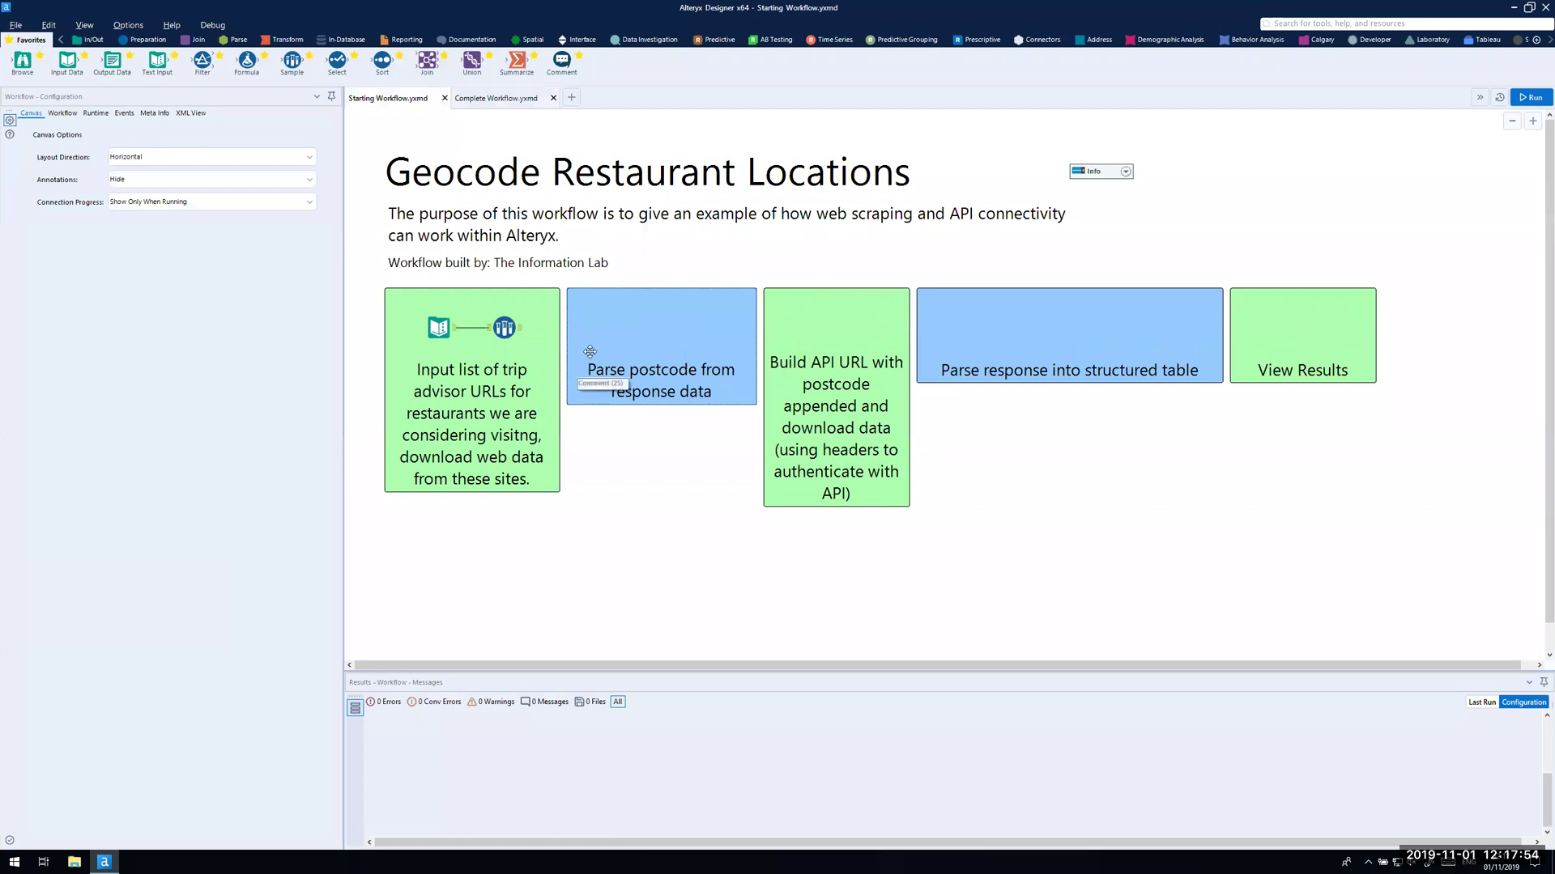
{"action": "left_click", "coordinate": [441, 322]}
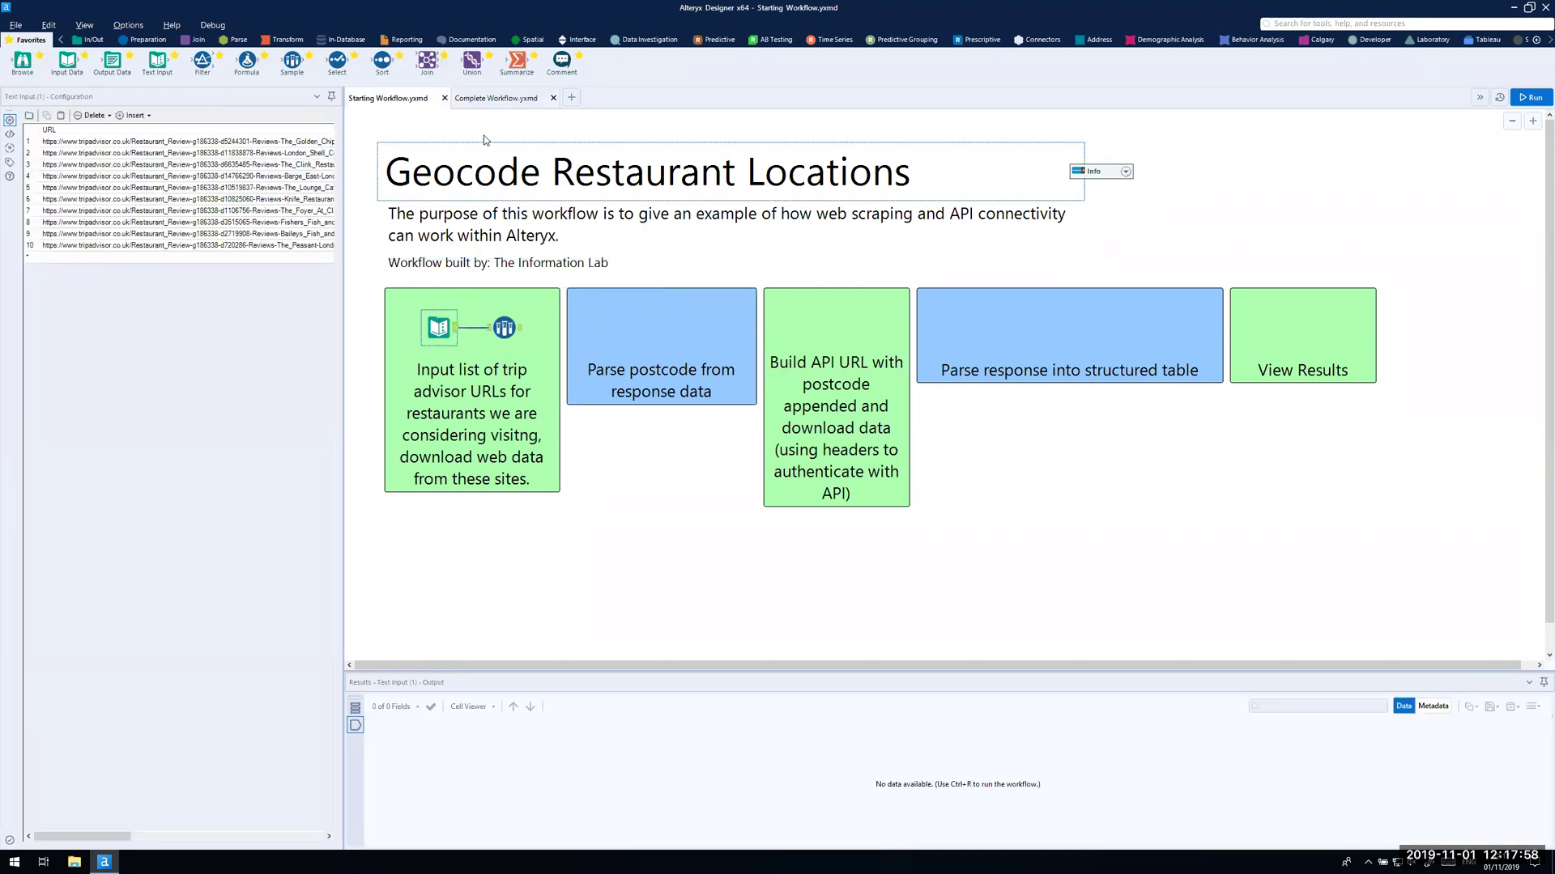
{"action": "left_click", "coordinate": [503, 328]}
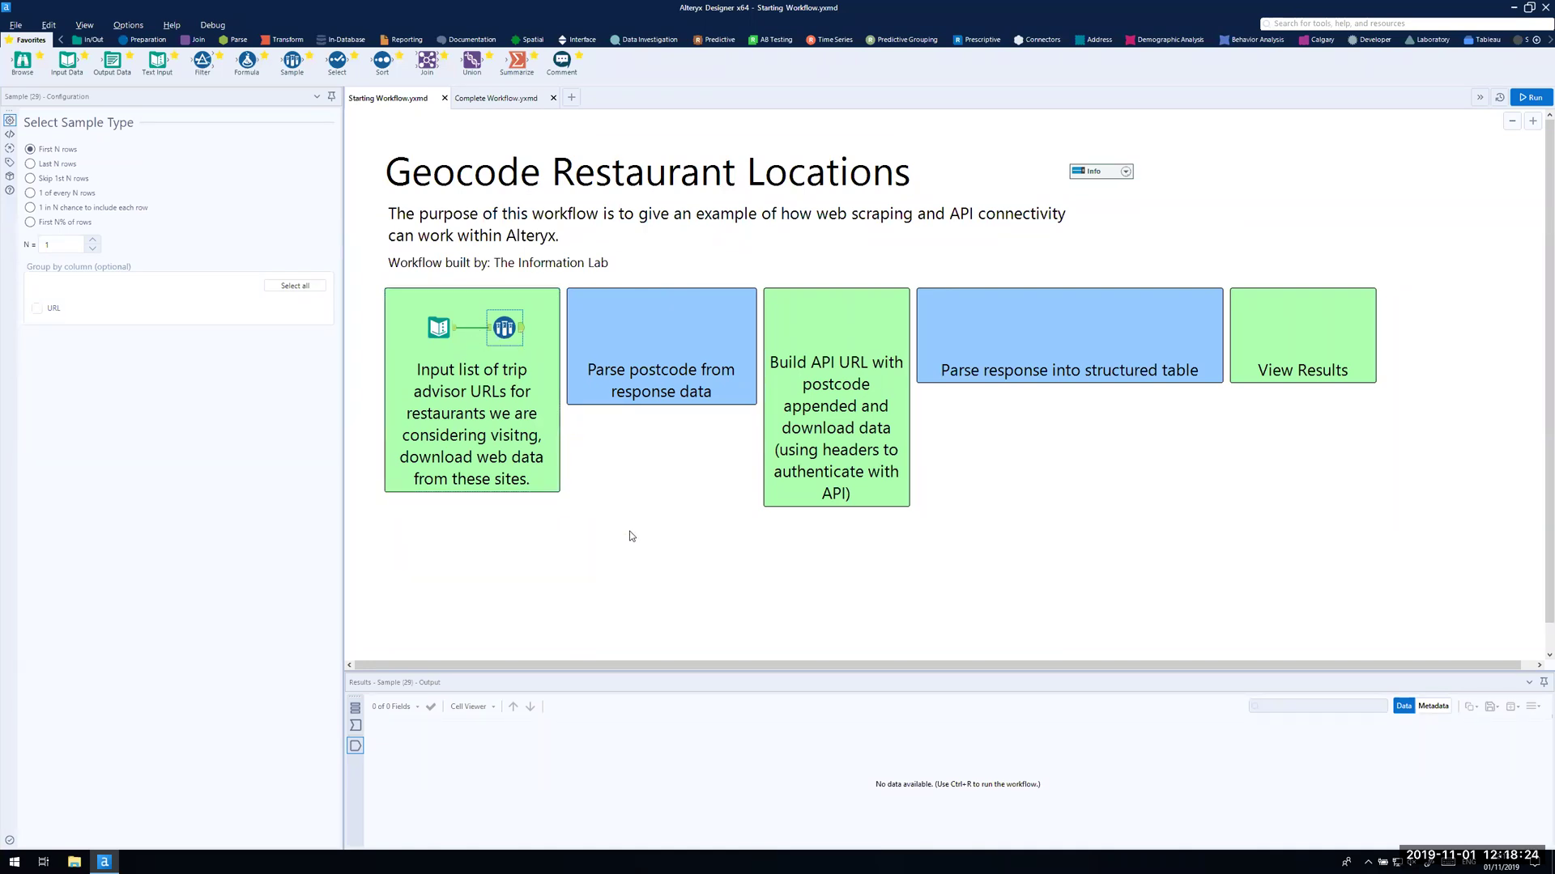
Step: Switch to Chrome, show The Golden Chippy TripAdvisor page in a maximized window, and dismiss the Google sign-in prompt
{"action": "key", "text": "ctrl+Right"}
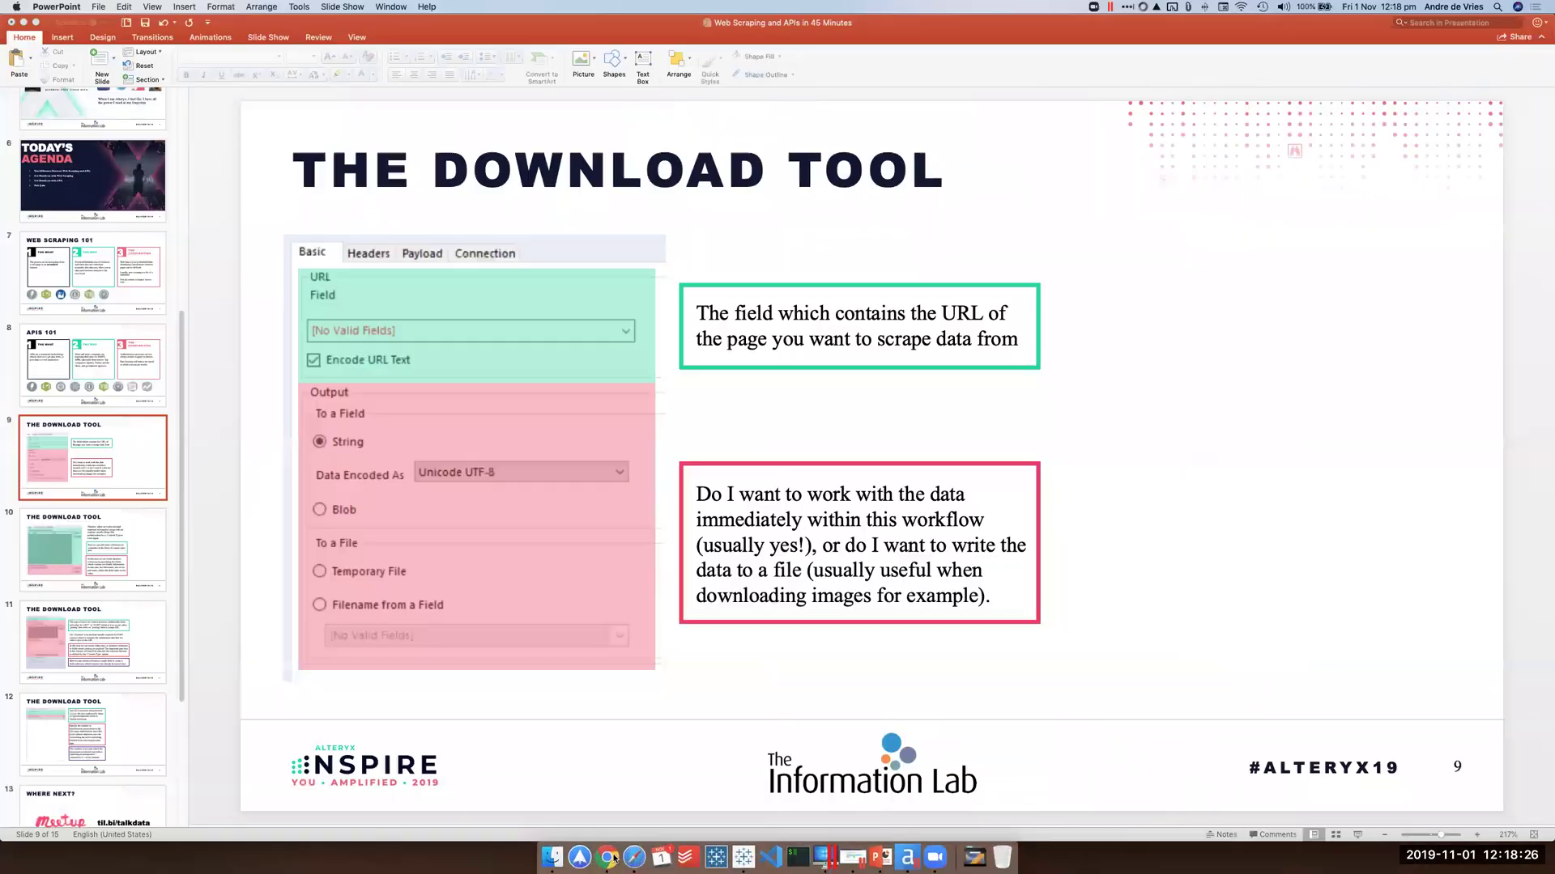
{"action": "left_click", "coordinate": [607, 856]}
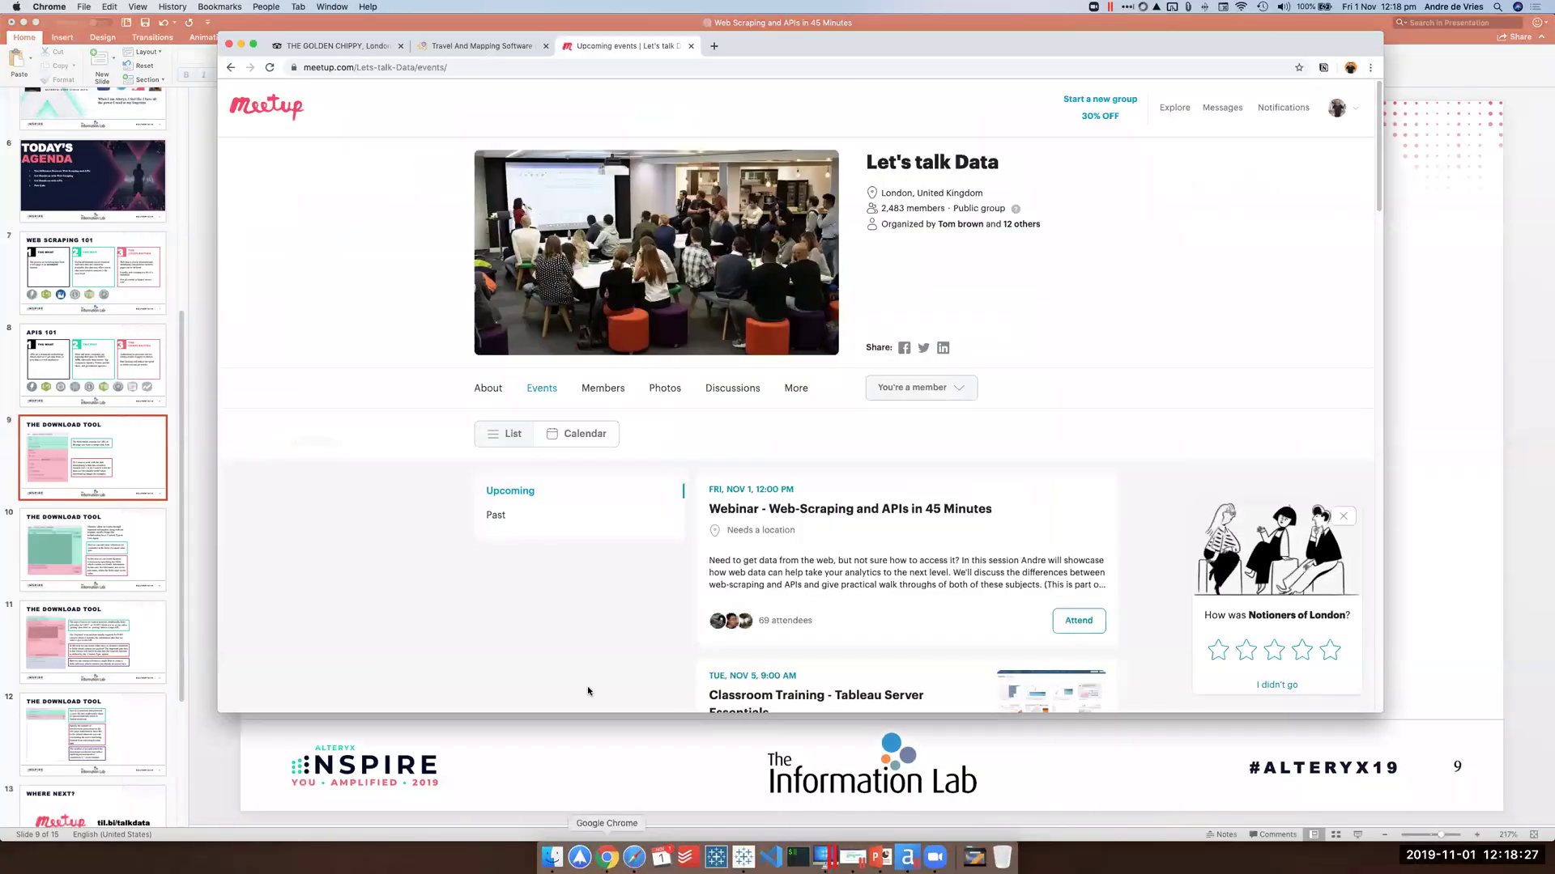
{"action": "left_click", "coordinate": [356, 46]}
{"action": "double_click", "coordinate": [825, 36]}
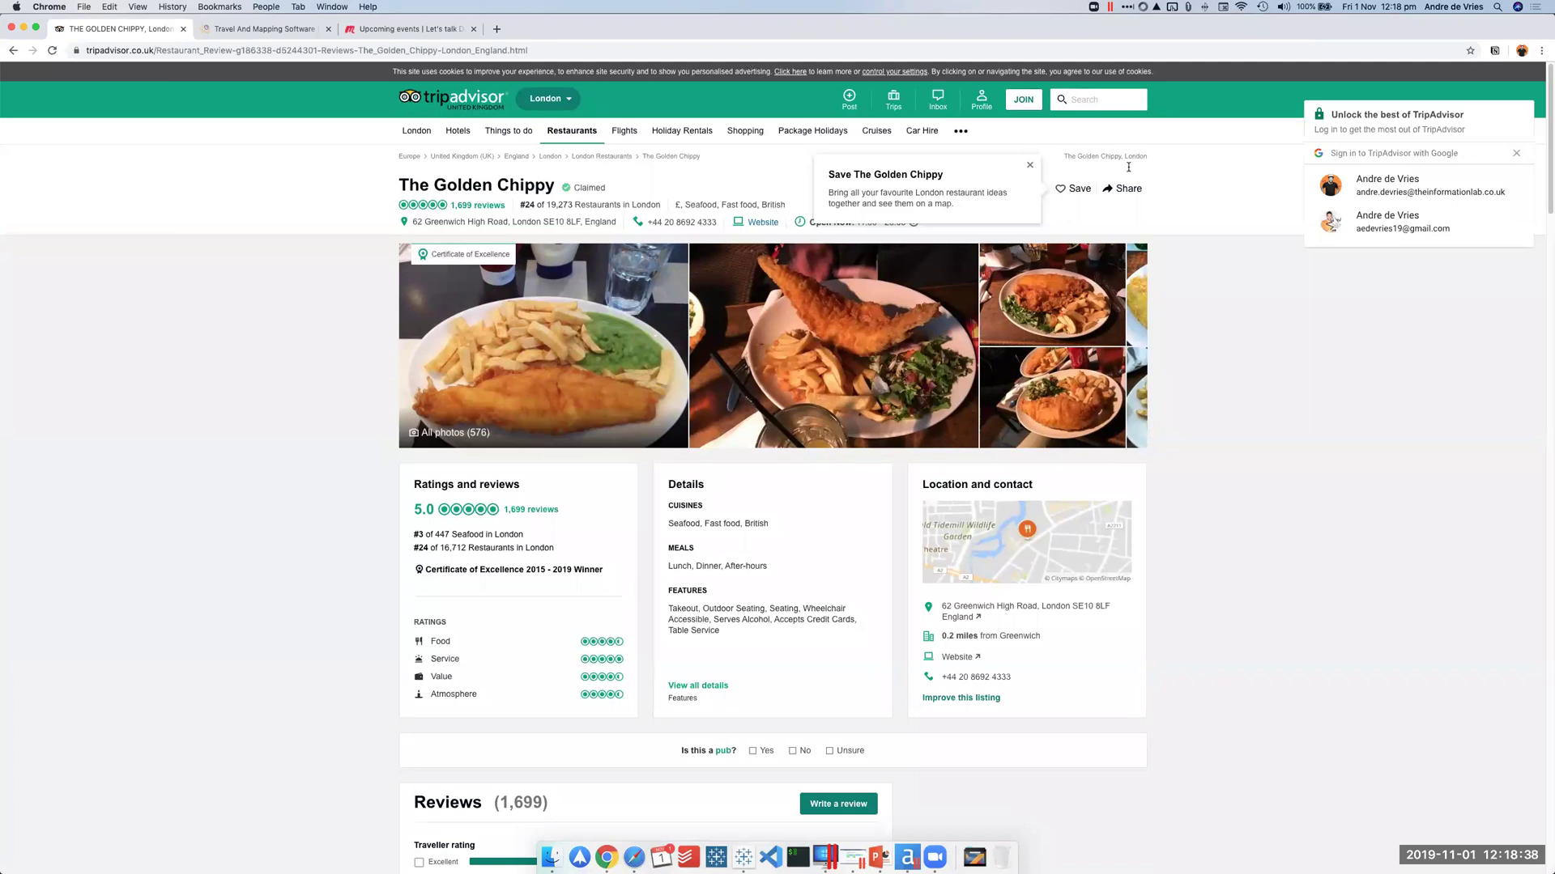
{"action": "left_click", "coordinate": [1516, 154]}
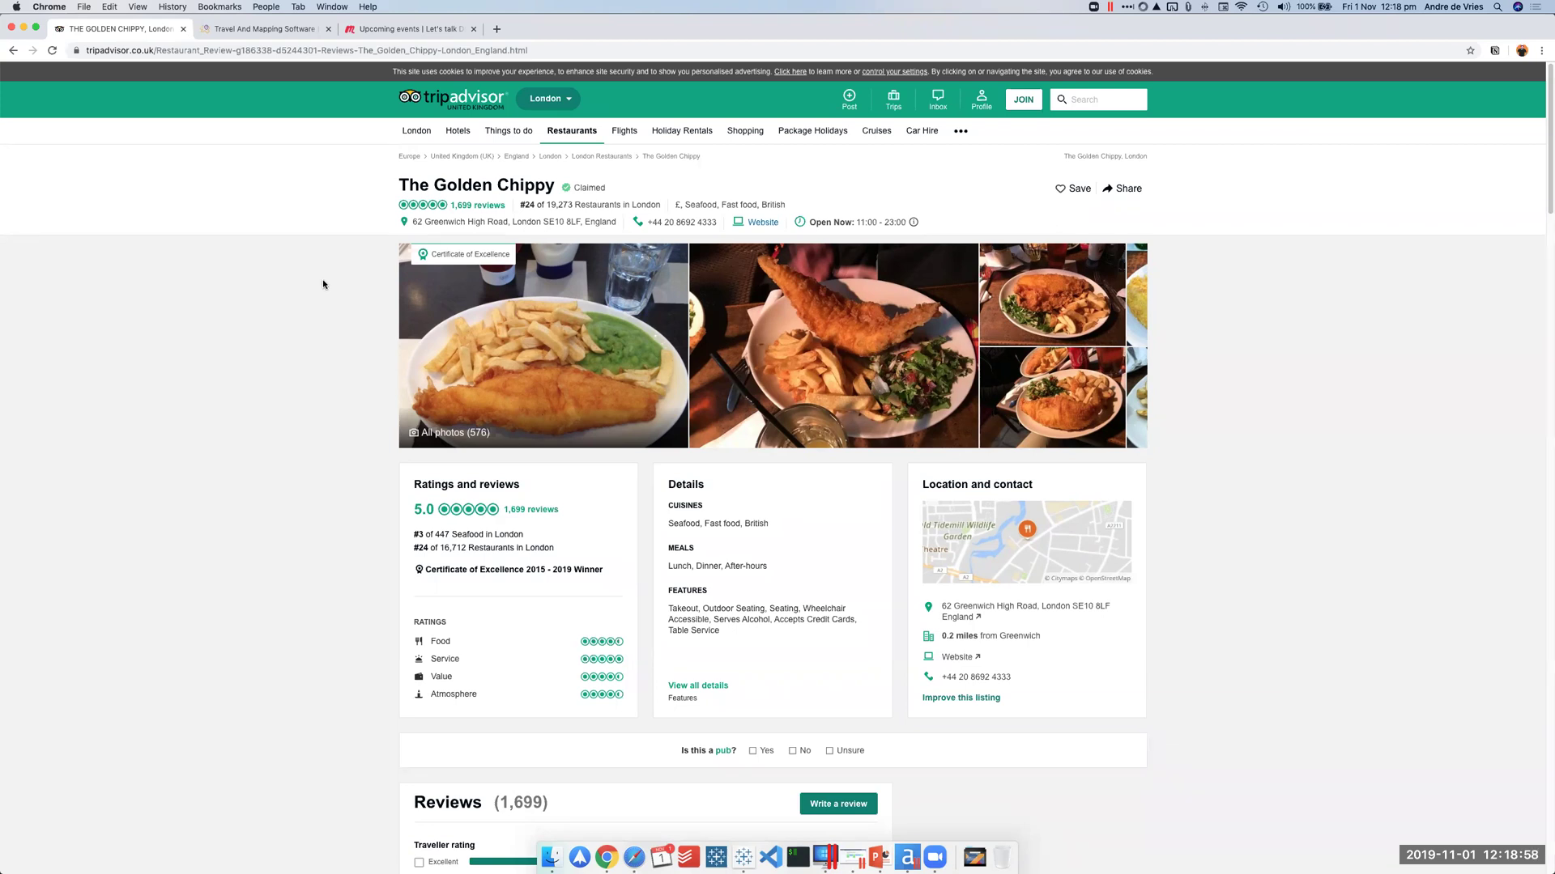
Step: Look over the restaurant page and mark the postcode in the address line under its title
{"action": "scroll", "coordinate": [323, 282], "scroll_direction": "down", "scroll_amount": 5}
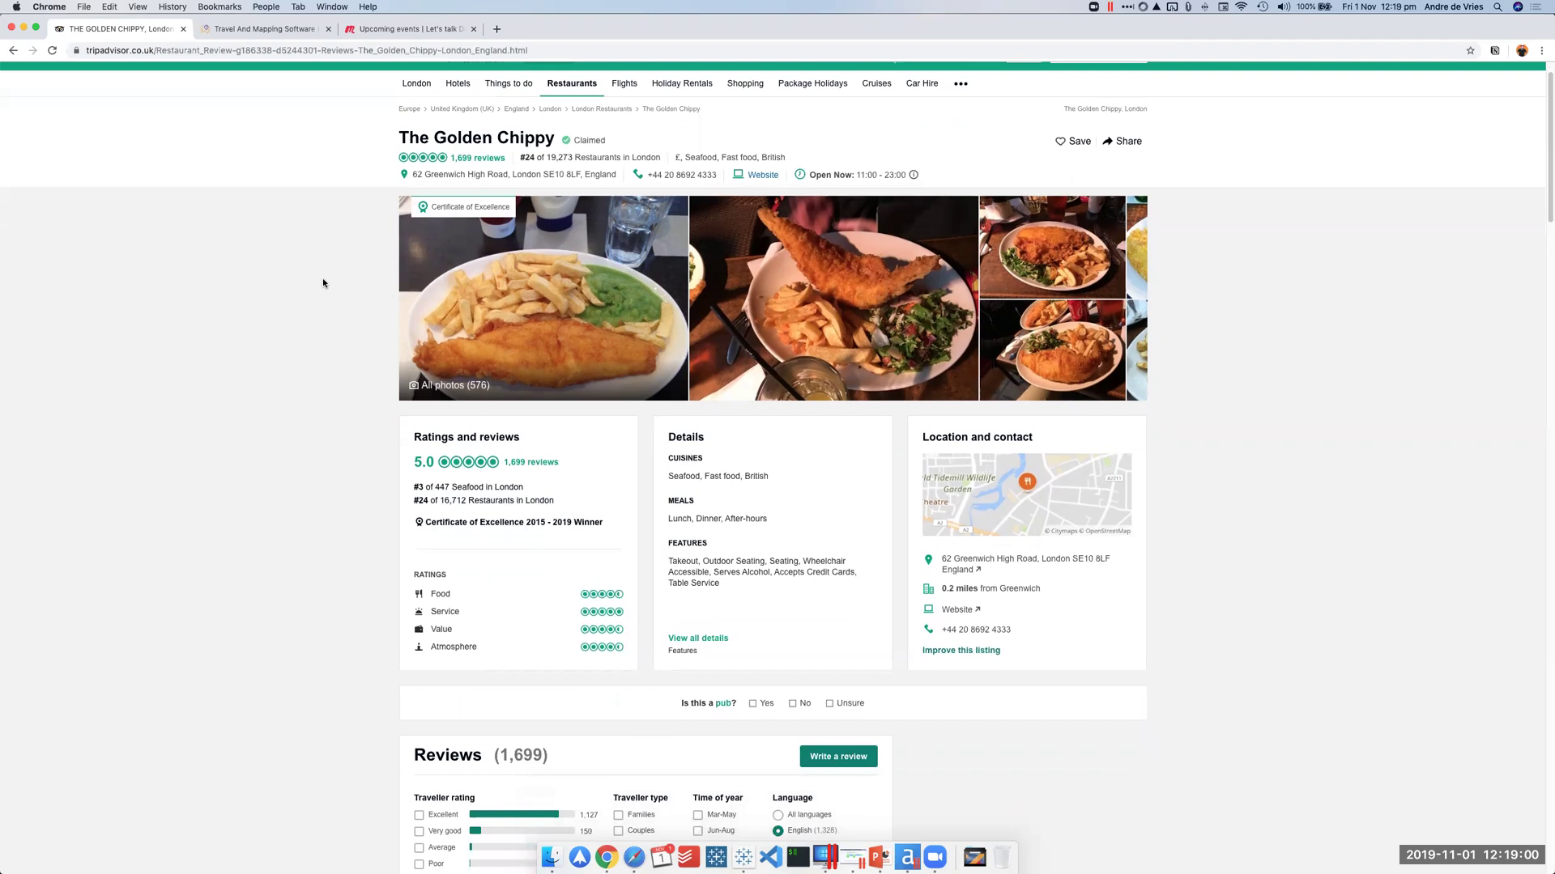
{"action": "scroll", "coordinate": [322, 282], "scroll_direction": "up", "scroll_amount": 5}
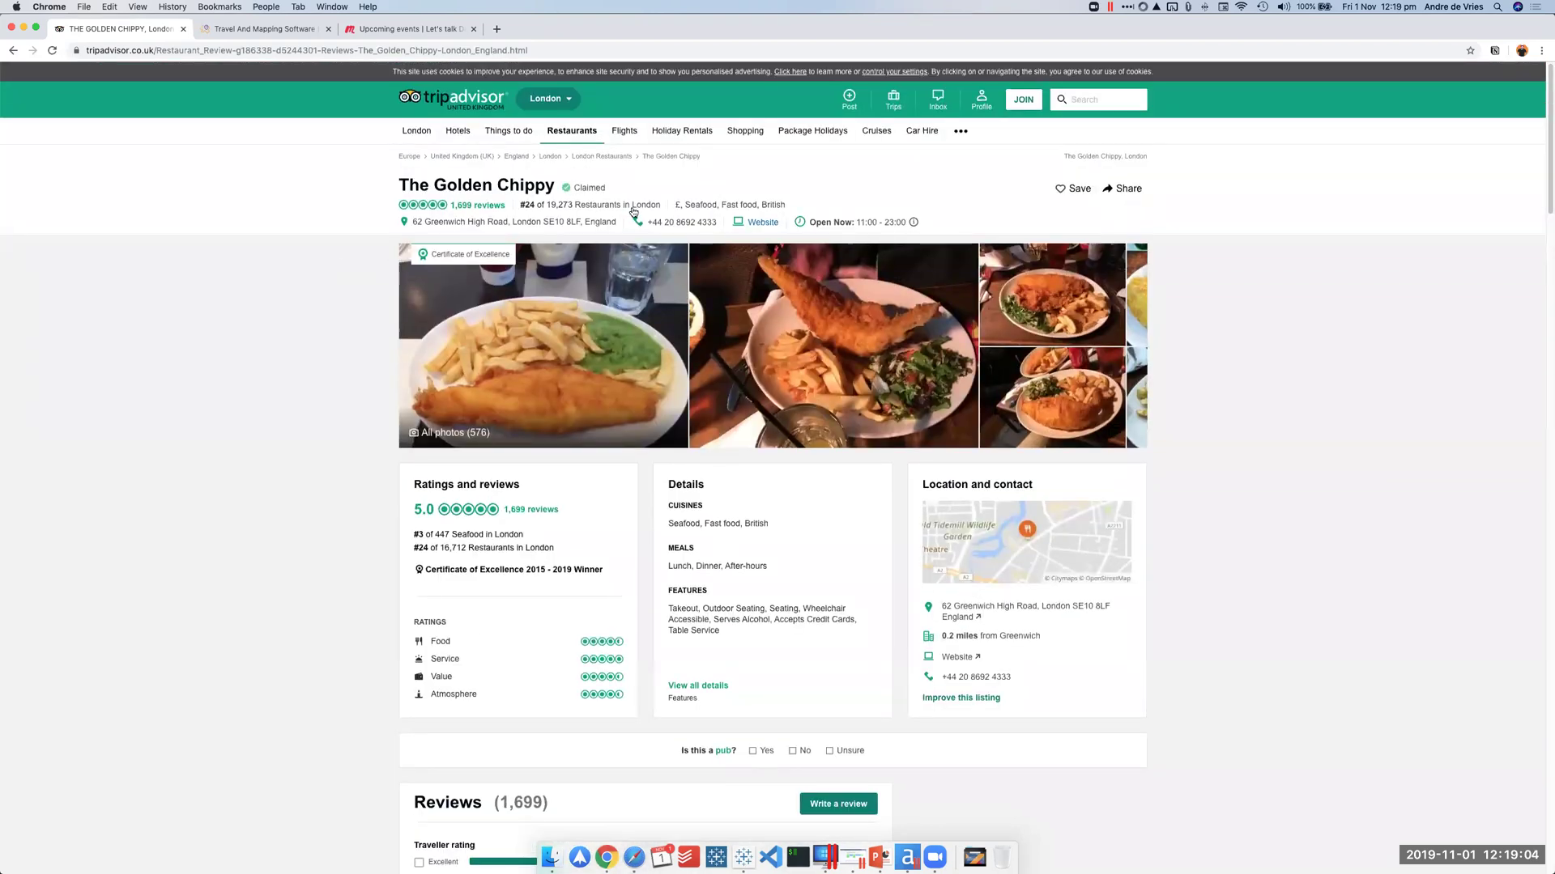
{"action": "left_click_drag", "start_coordinate": [618, 225], "coordinate": [512, 223]}
{"action": "left_click_drag", "start_coordinate": [308, 231], "coordinate": [305, 244]}
{"action": "left_click", "coordinate": [304, 245]}
Step: Inspect the restaurant page's HTML in a widened developer tools pane, collapsing and re-expanding the body element
{"action": "right_click", "coordinate": [321, 299]}
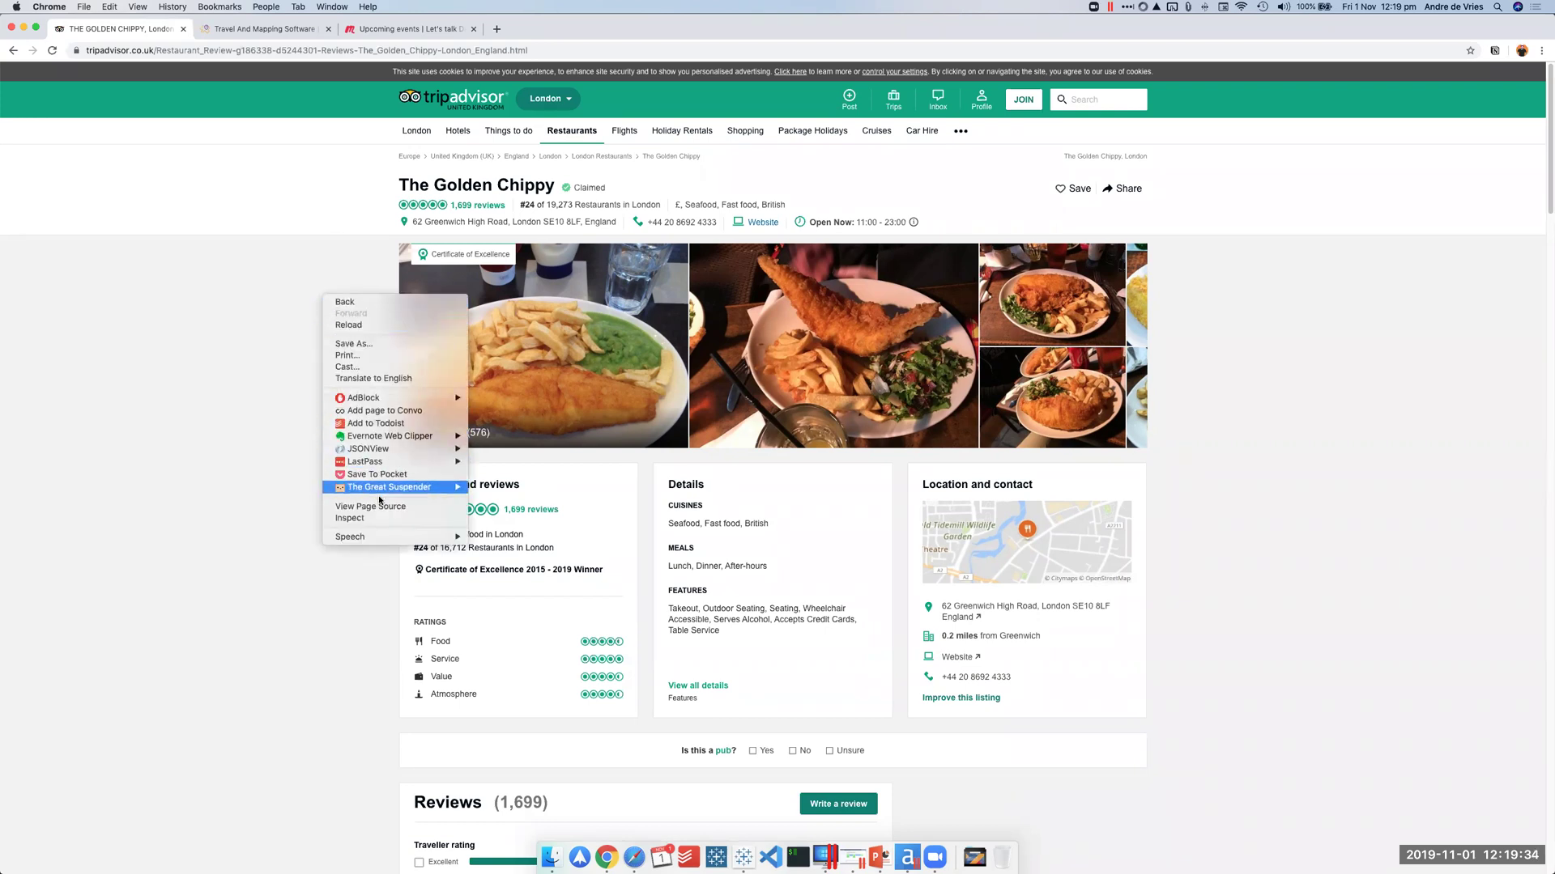
{"action": "left_click", "coordinate": [373, 520]}
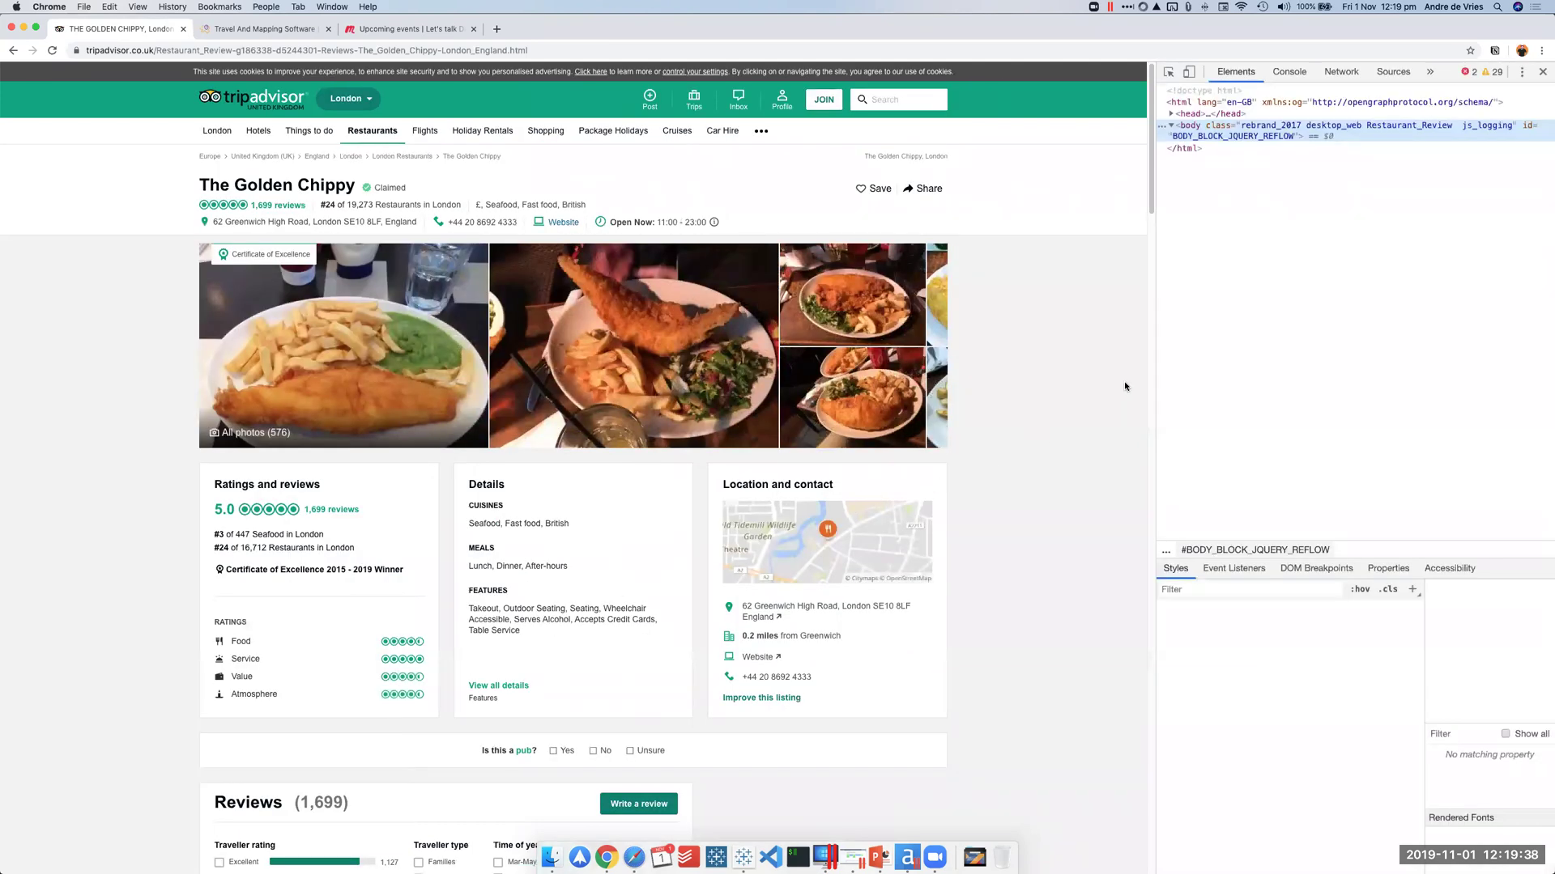
{"action": "left_click_drag", "start_coordinate": [1159, 361], "coordinate": [1079, 372]}
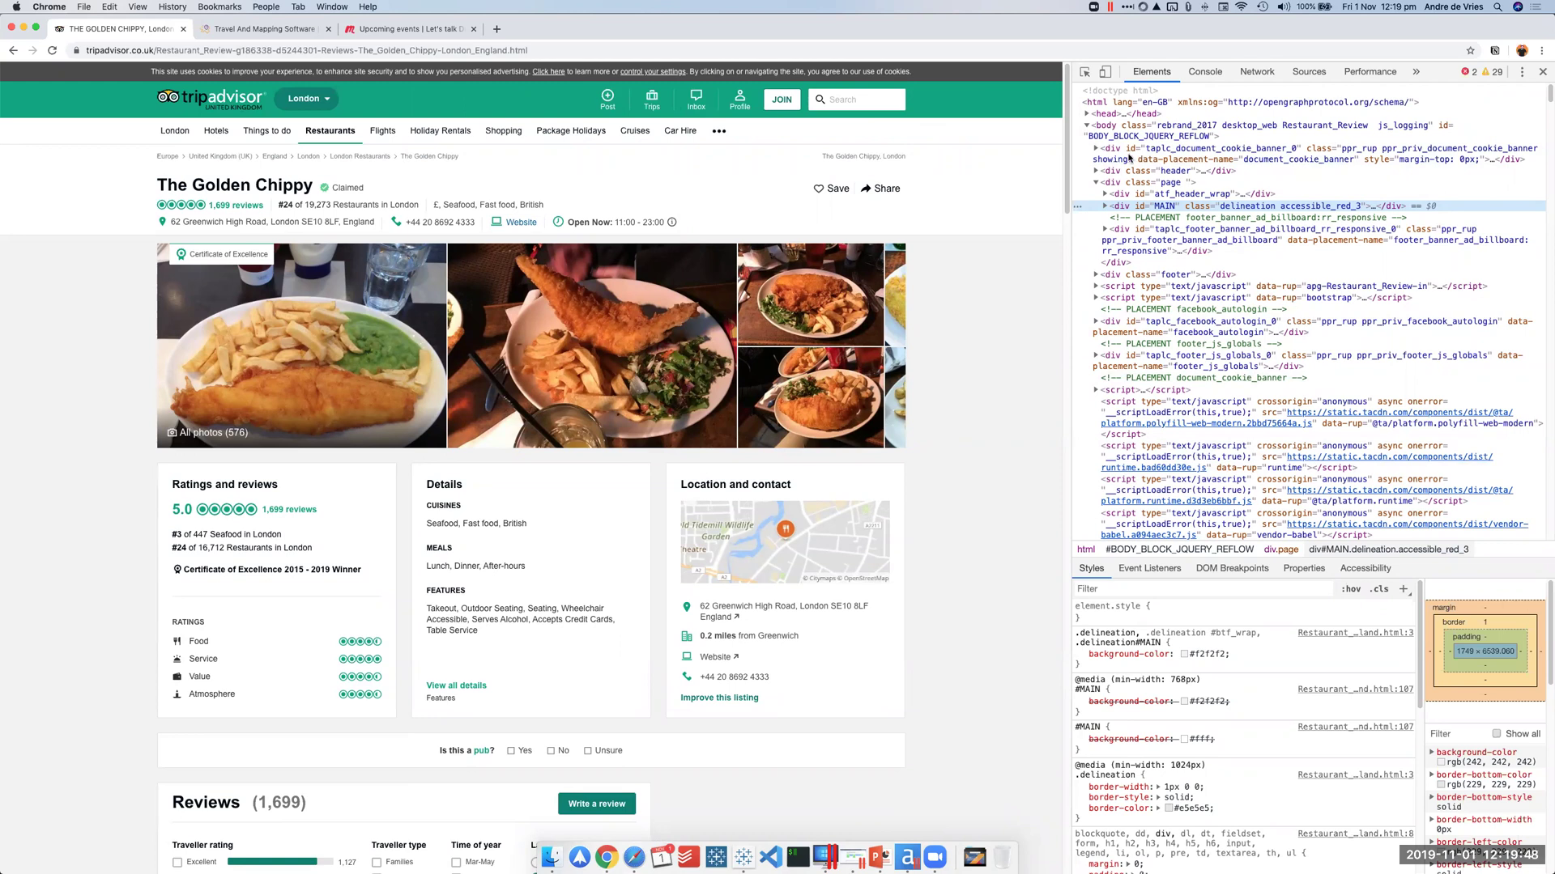
{"action": "left_click", "coordinate": [1088, 125]}
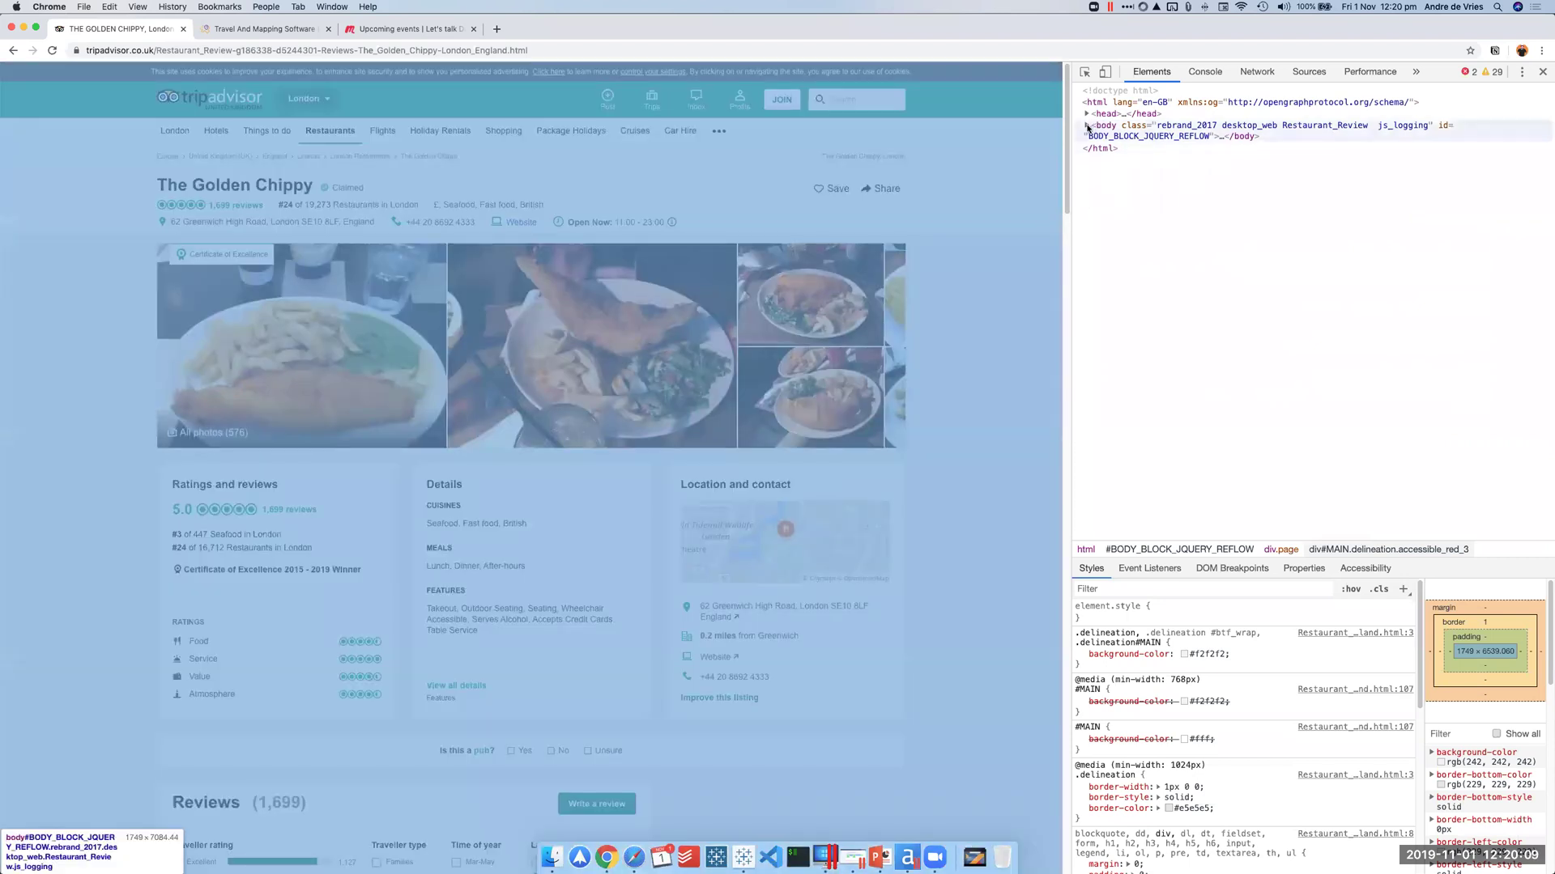
{"action": "left_click", "coordinate": [1088, 126]}
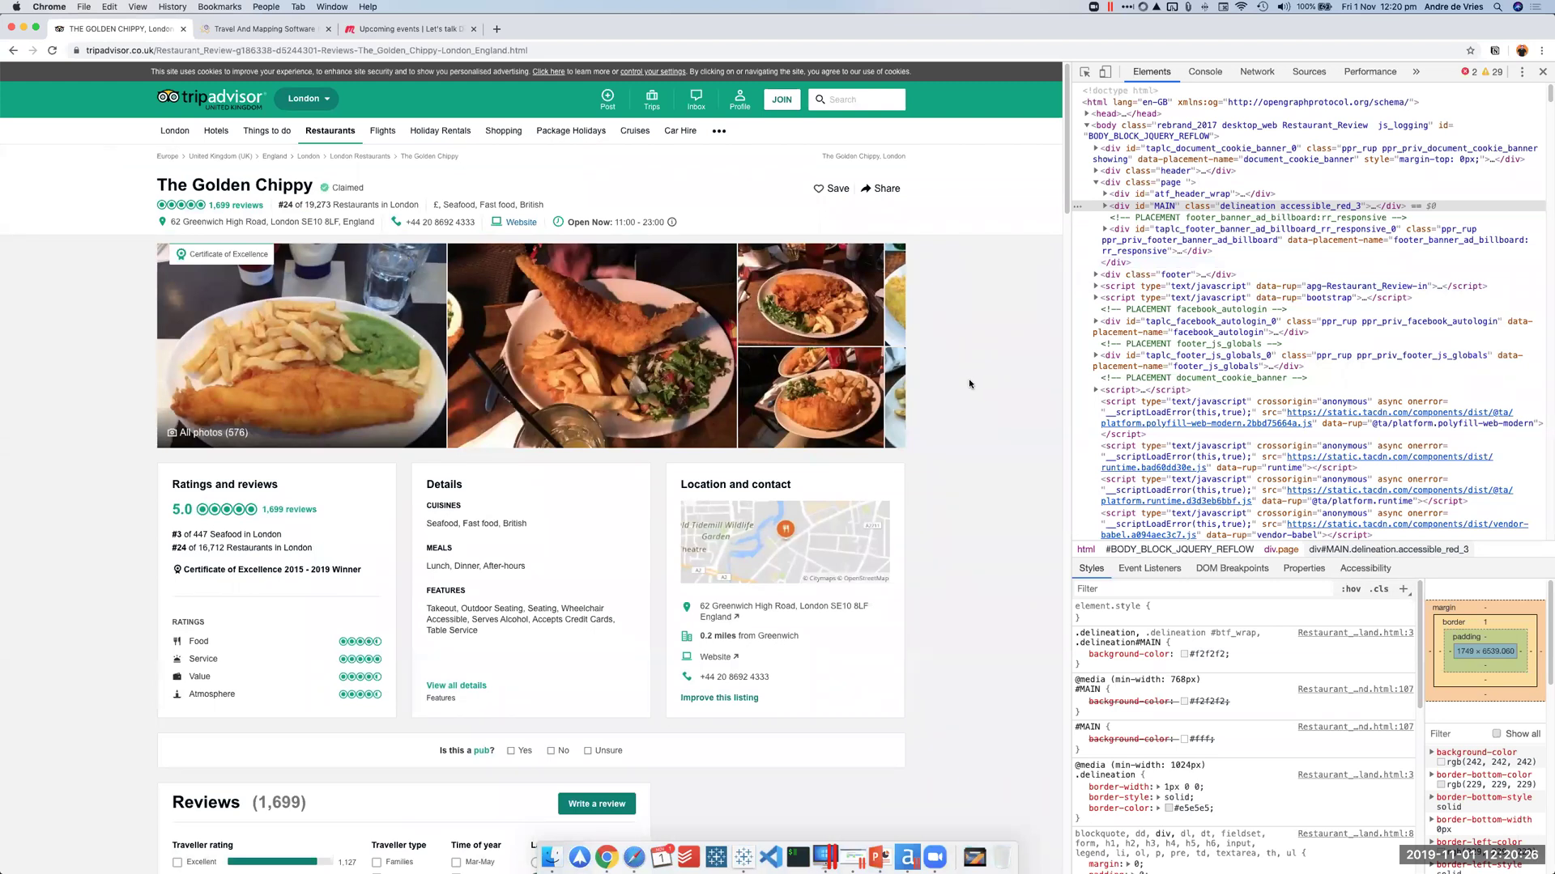
Step: Open the restaurant page's full source code and look through it
{"action": "right_click", "coordinate": [935, 297]}
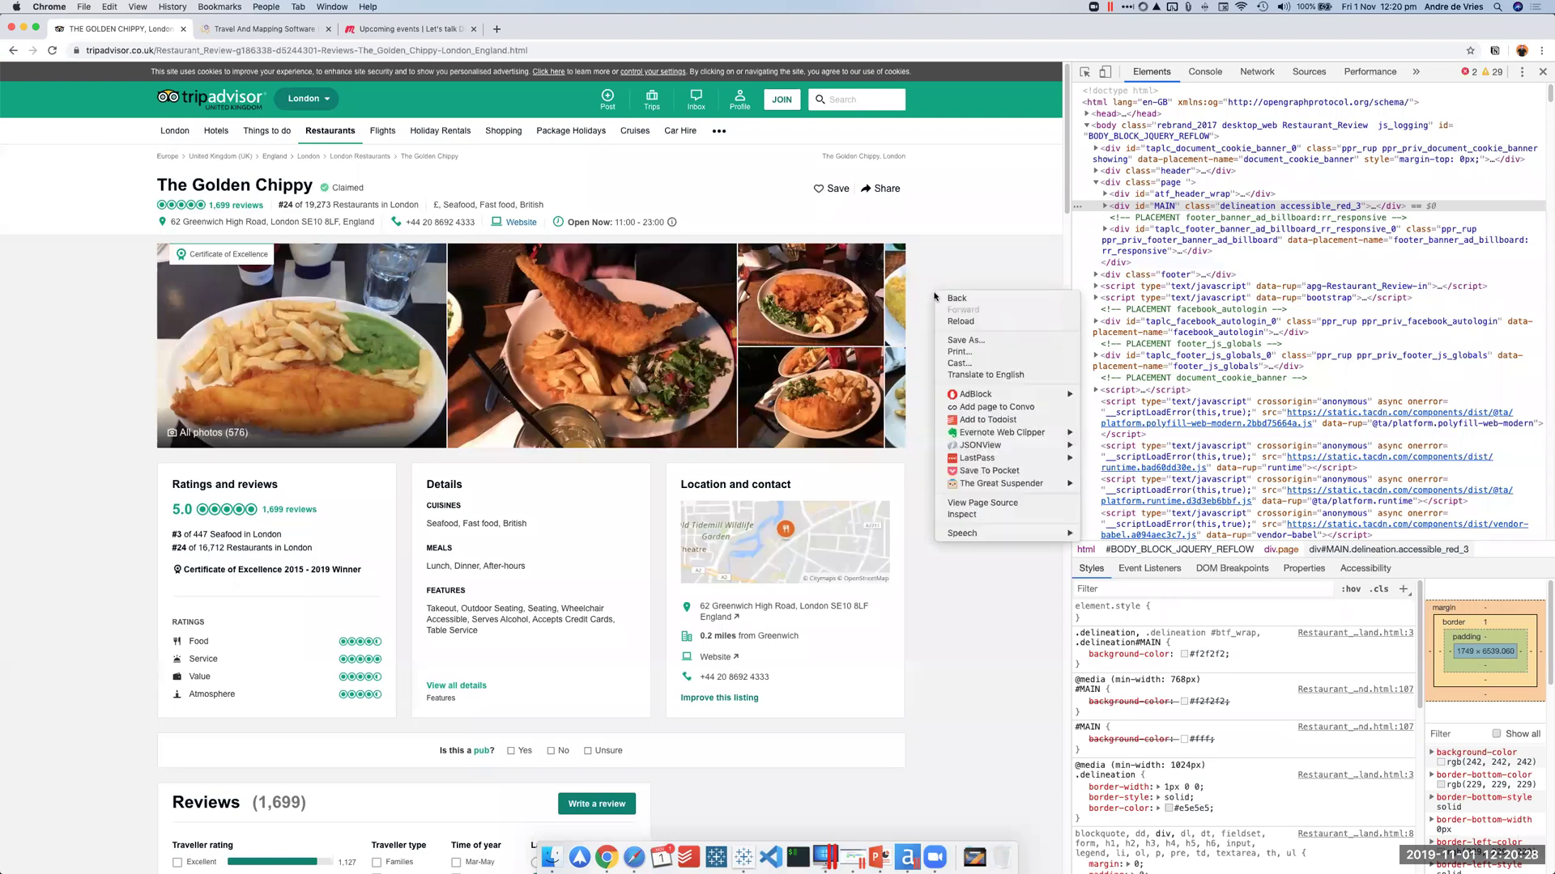
{"action": "left_click", "coordinate": [972, 506]}
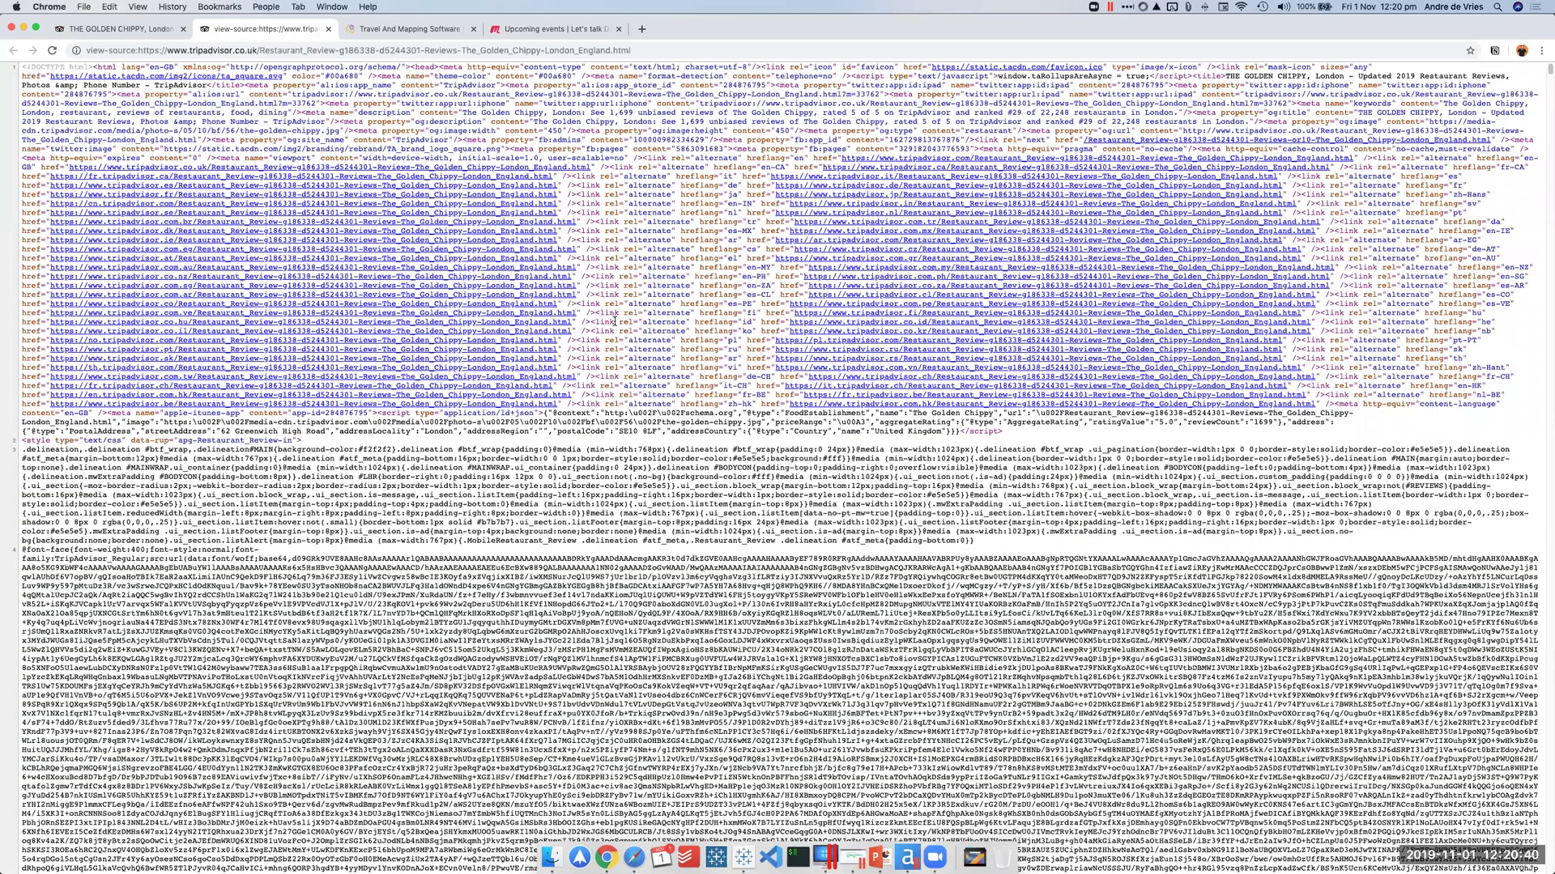
{"action": "scroll", "coordinate": [613, 321], "scroll_direction": "down", "scroll_amount": 1}
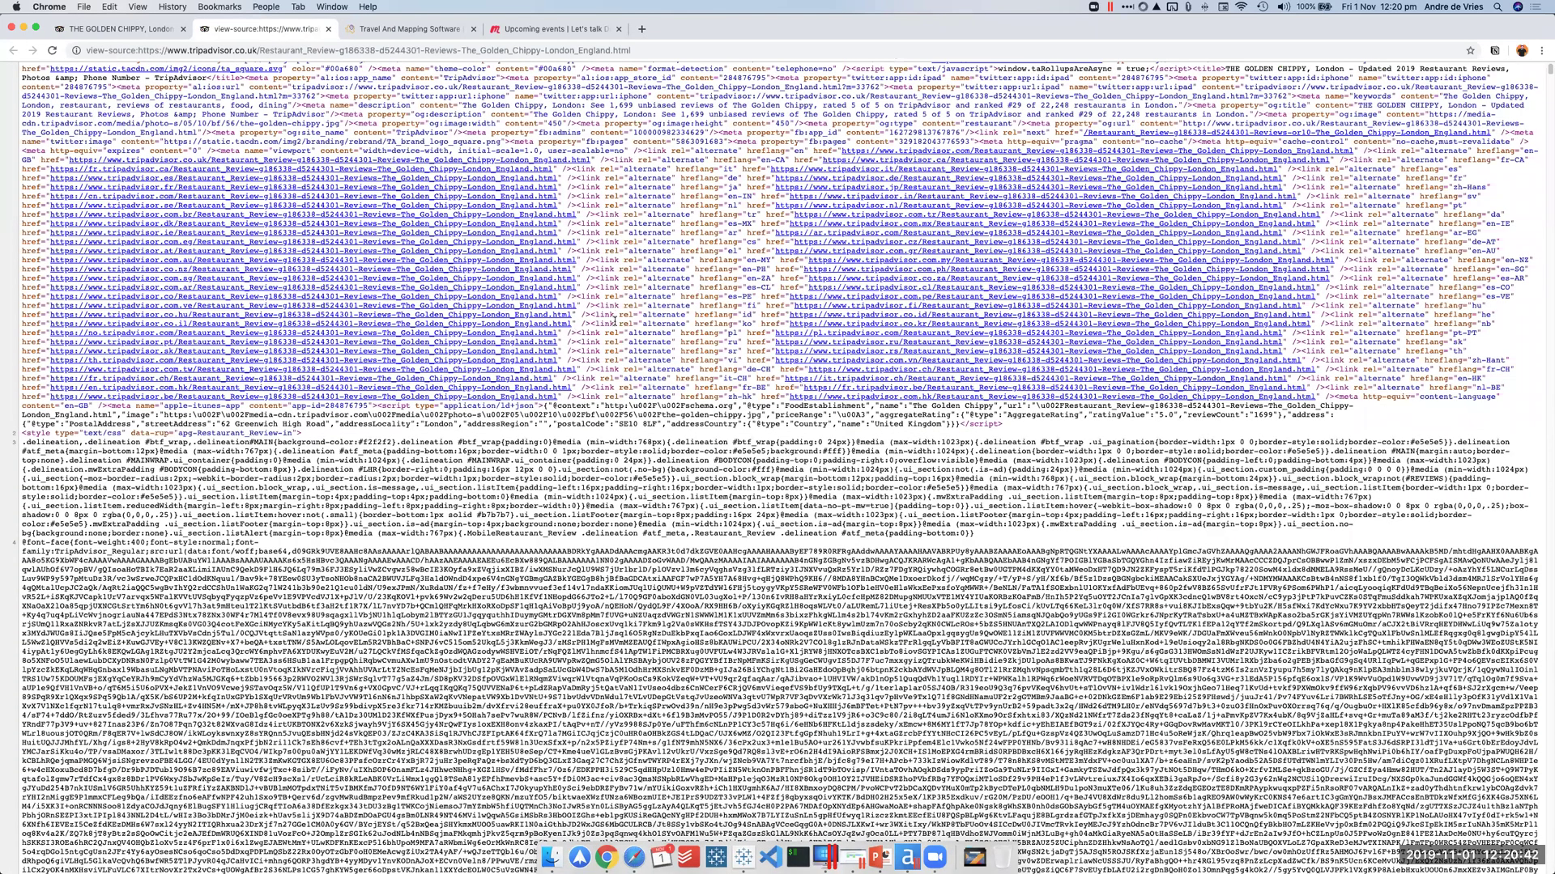
{"action": "scroll", "coordinate": [614, 322], "scroll_direction": "down", "scroll_amount": 1}
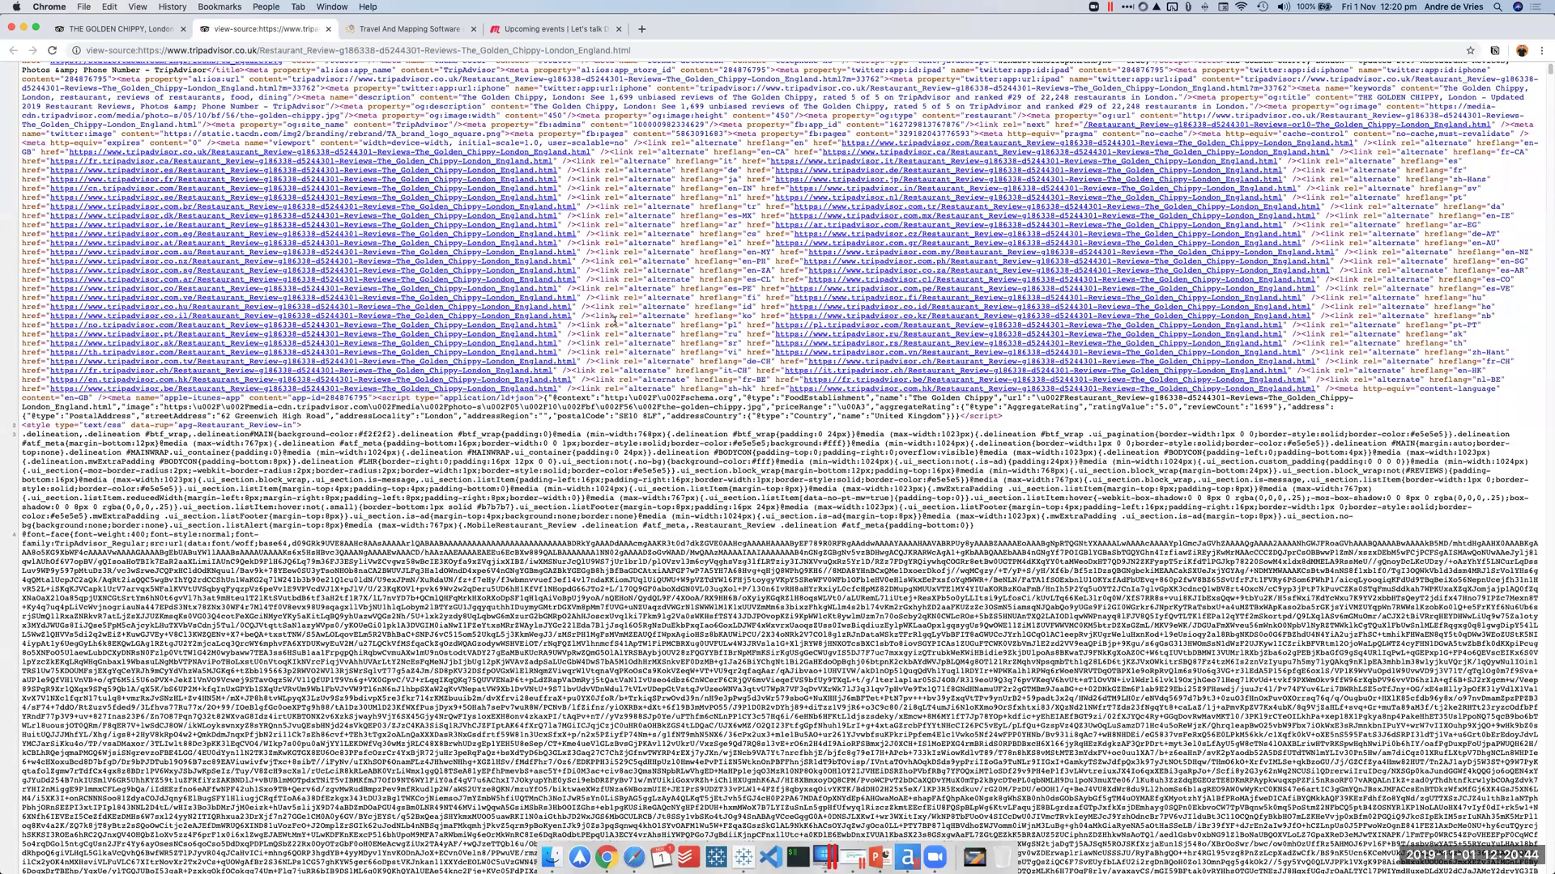
{"action": "scroll", "coordinate": [614, 322], "scroll_direction": "down", "scroll_amount": 20}
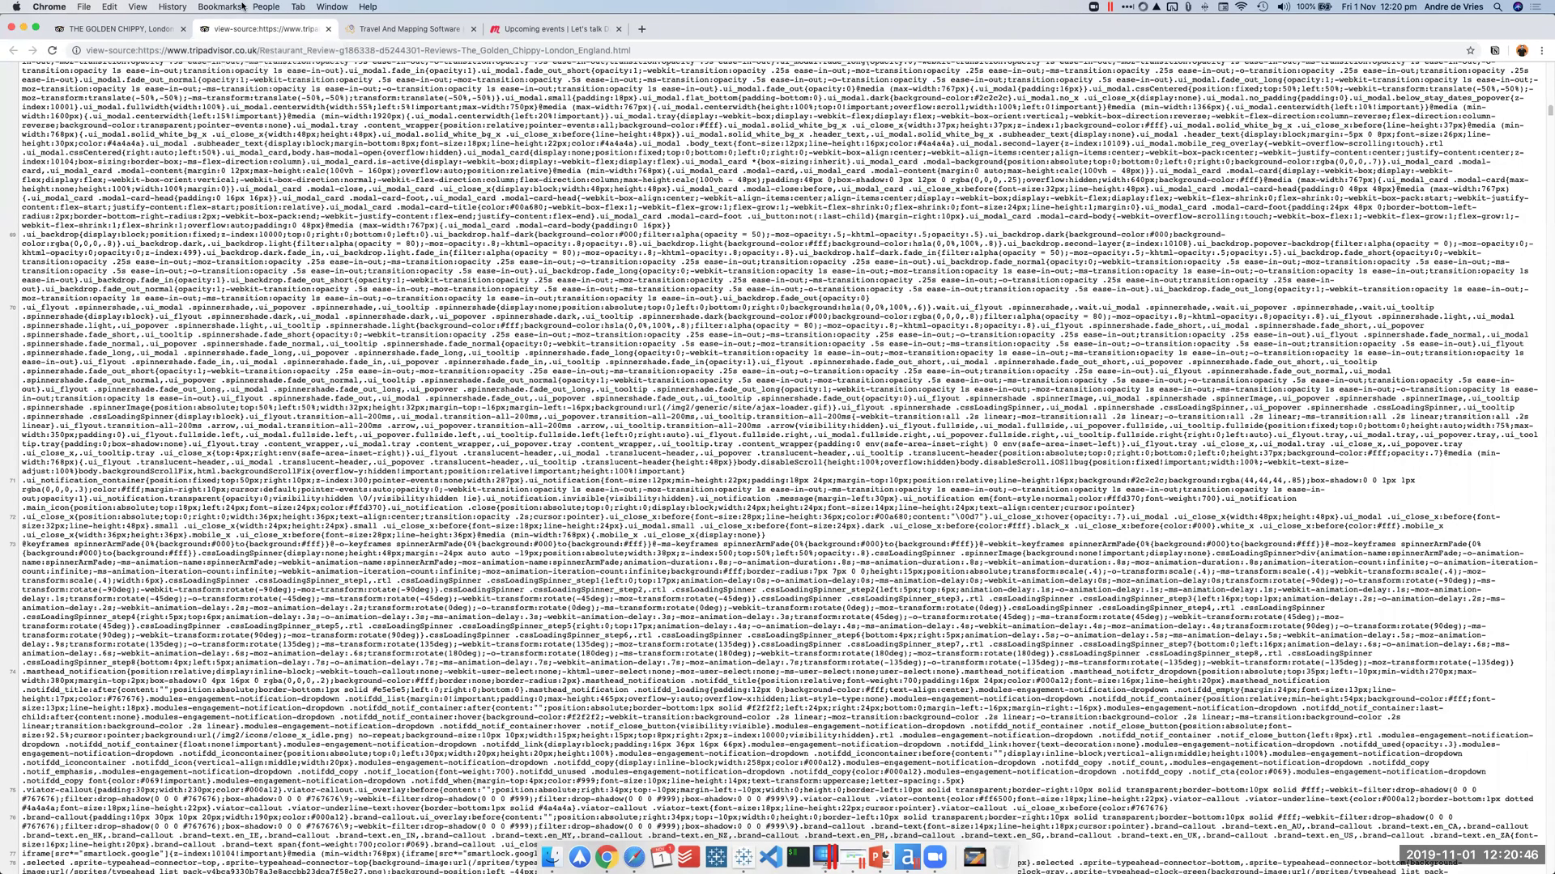
Step: Compare the rendered restaurant page with its source code, reading further down the source
{"action": "left_click", "coordinate": [130, 30]}
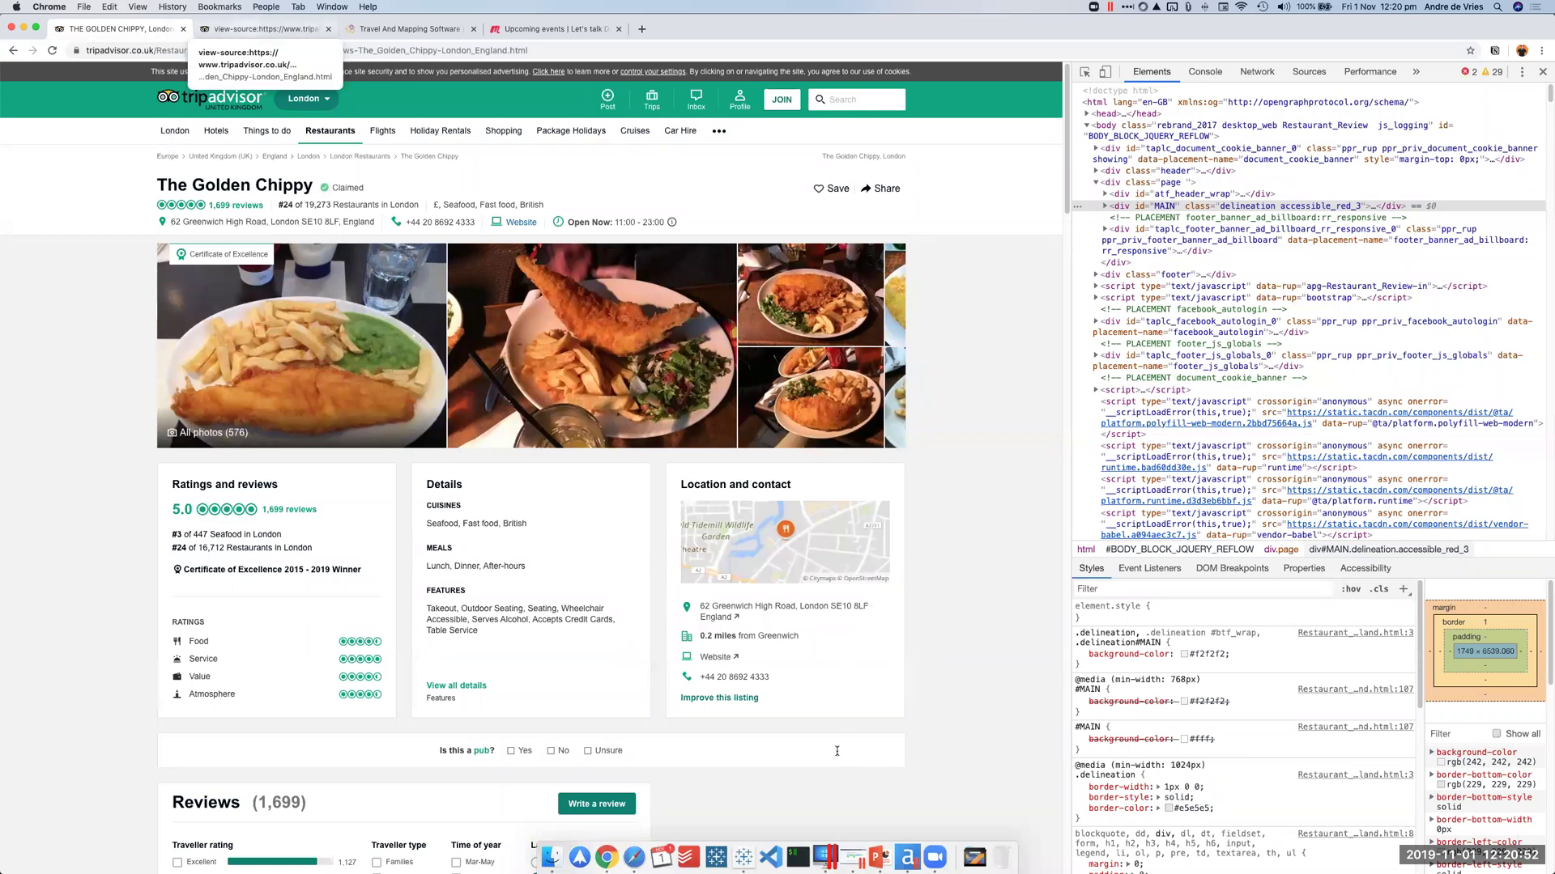
{"action": "key", "text": "ctrl+Tab"}
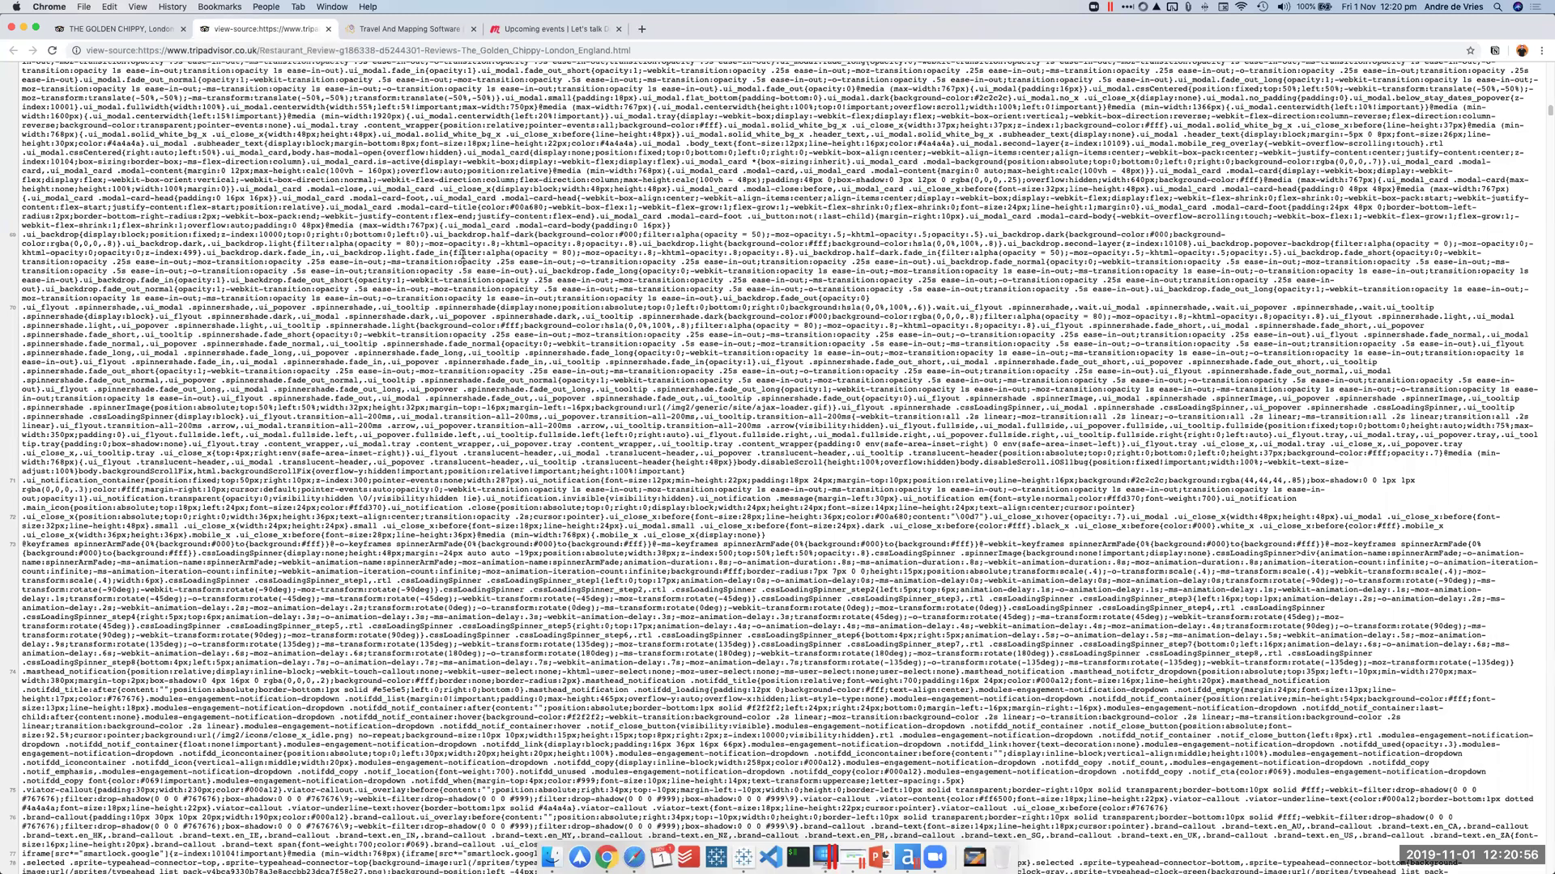
{"action": "scroll", "coordinate": [462, 256], "scroll_direction": "down", "scroll_amount": 20}
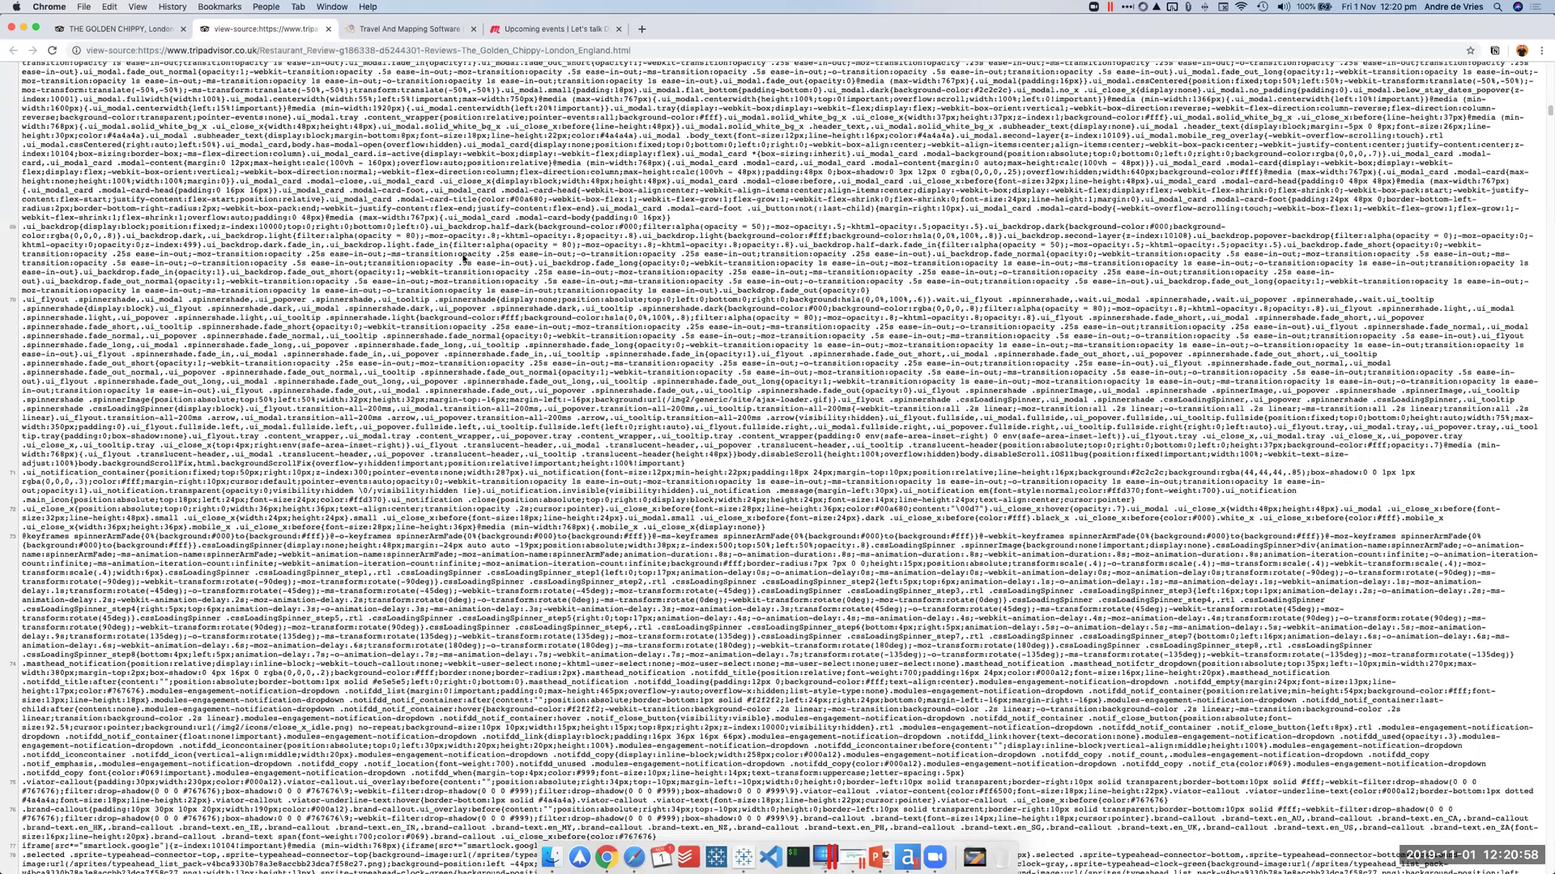
{"action": "scroll", "coordinate": [463, 256], "scroll_direction": "down", "scroll_amount": 10}
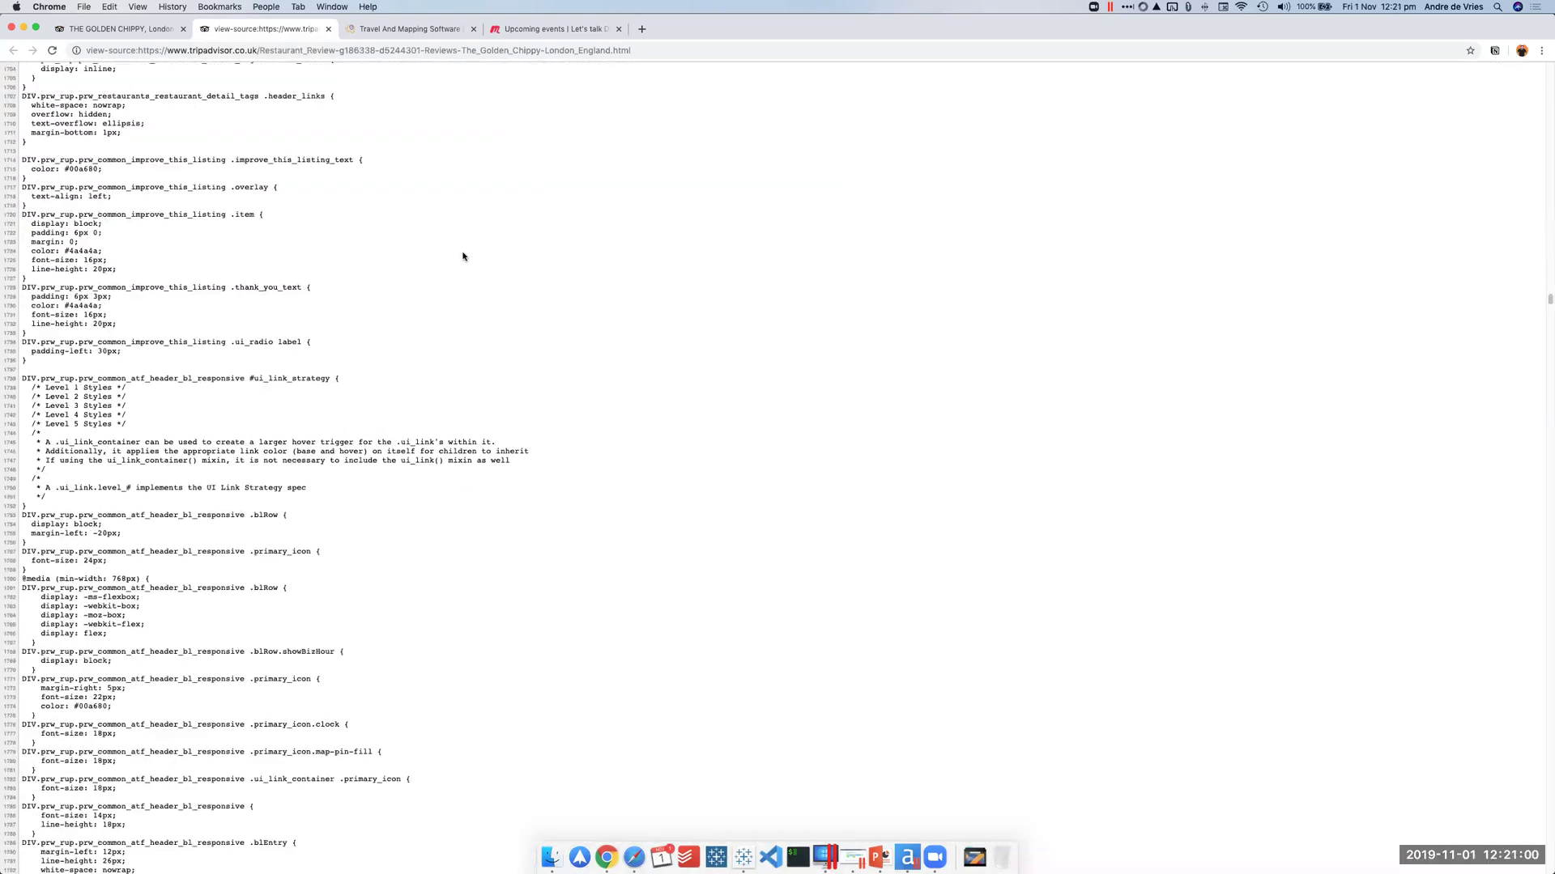
Step: Return to the beginning of the source code and search it for "post"
{"action": "scroll", "coordinate": [463, 249], "scroll_direction": "up", "scroll_amount": 20}
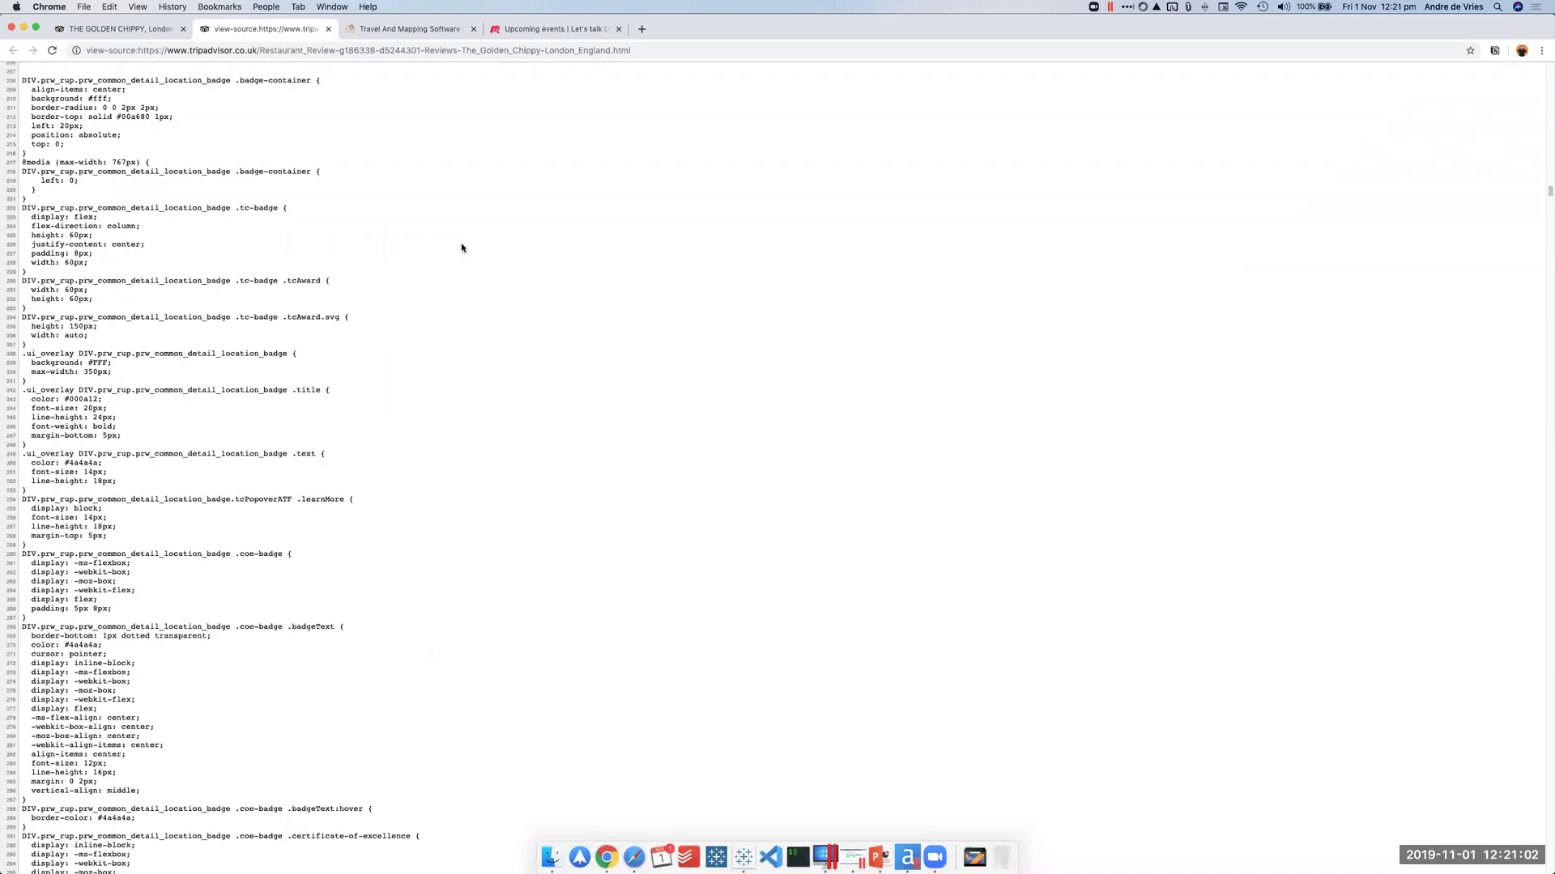
{"action": "scroll", "coordinate": [461, 247], "scroll_direction": "up", "scroll_amount": 8}
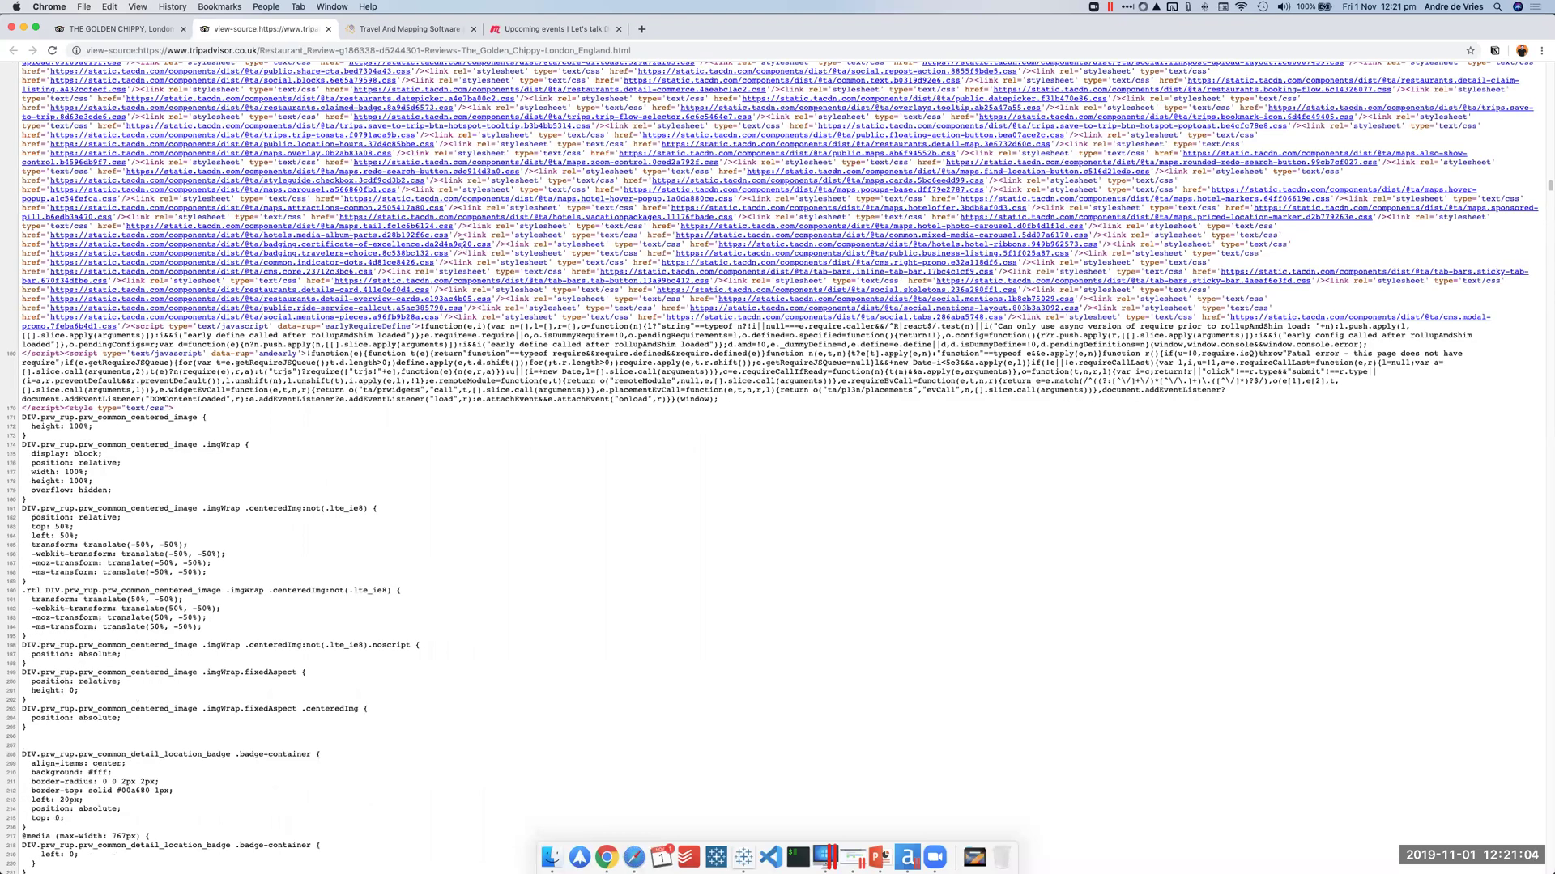
{"action": "scroll", "coordinate": [462, 244], "scroll_direction": "up", "scroll_amount": 3}
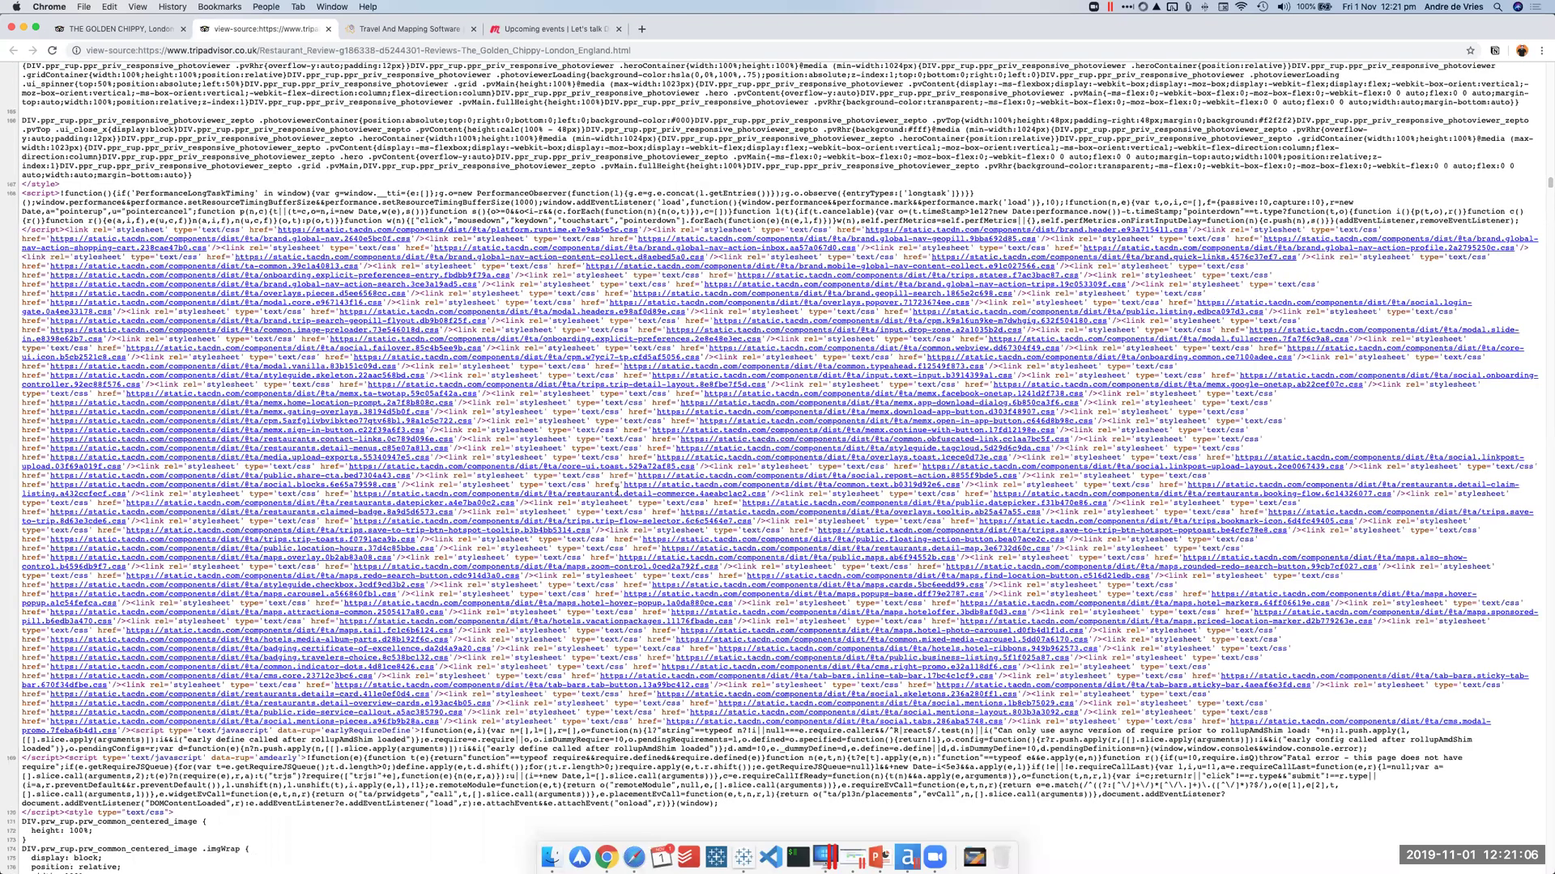
{"action": "scroll", "coordinate": [567, 328], "scroll_direction": "up", "scroll_amount": 15}
{"action": "scroll", "coordinate": [619, 520], "scroll_direction": "up", "scroll_amount": 10}
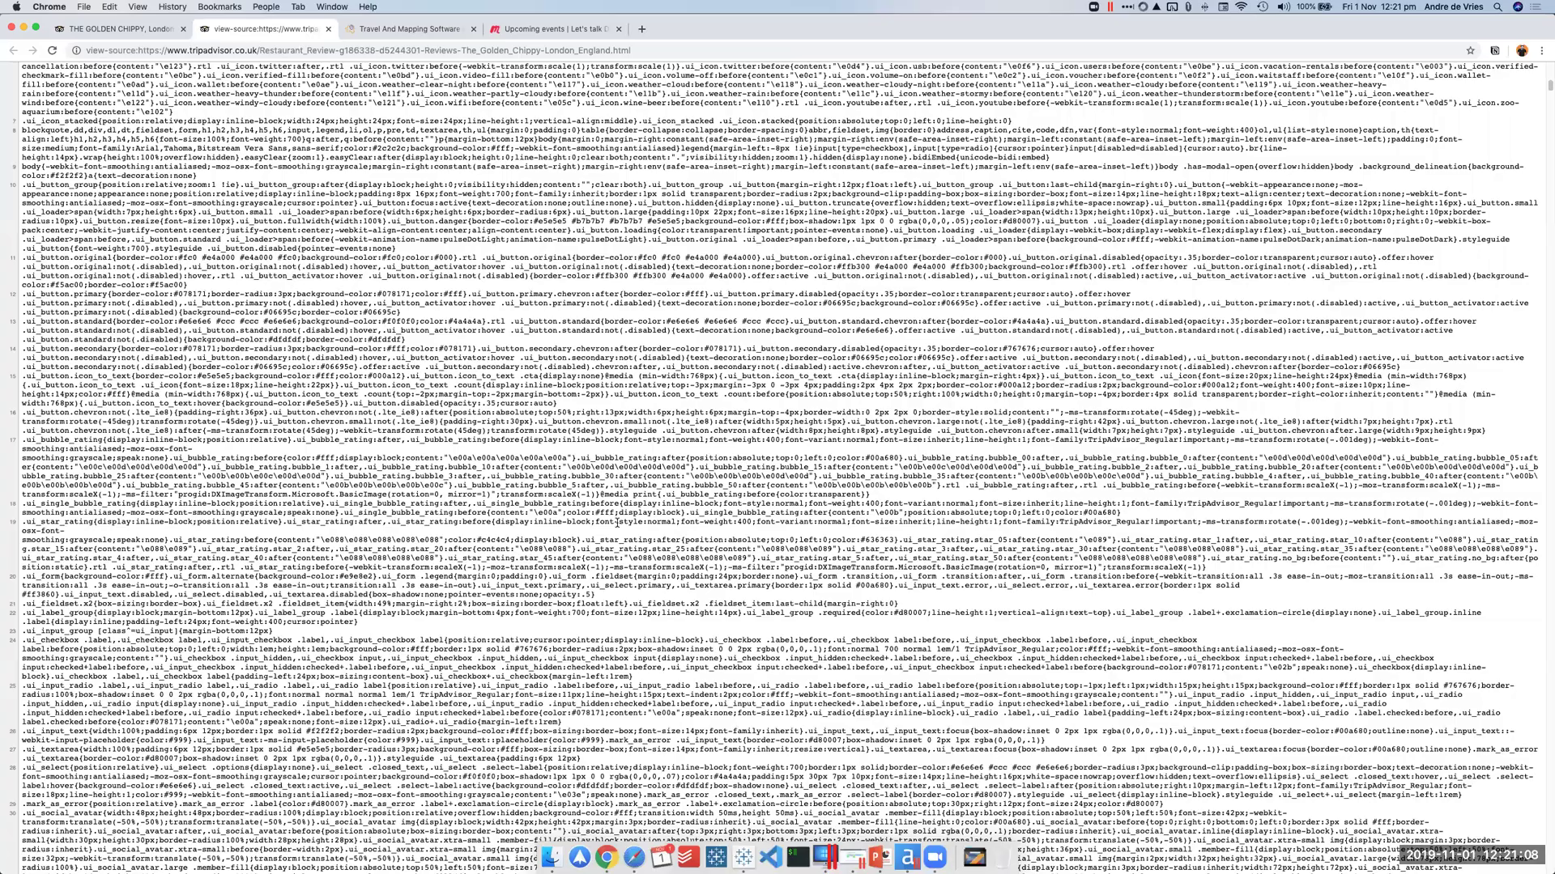
{"action": "scroll", "coordinate": [618, 522], "scroll_direction": "up", "scroll_amount": 5}
{"action": "key", "text": "super+f"}
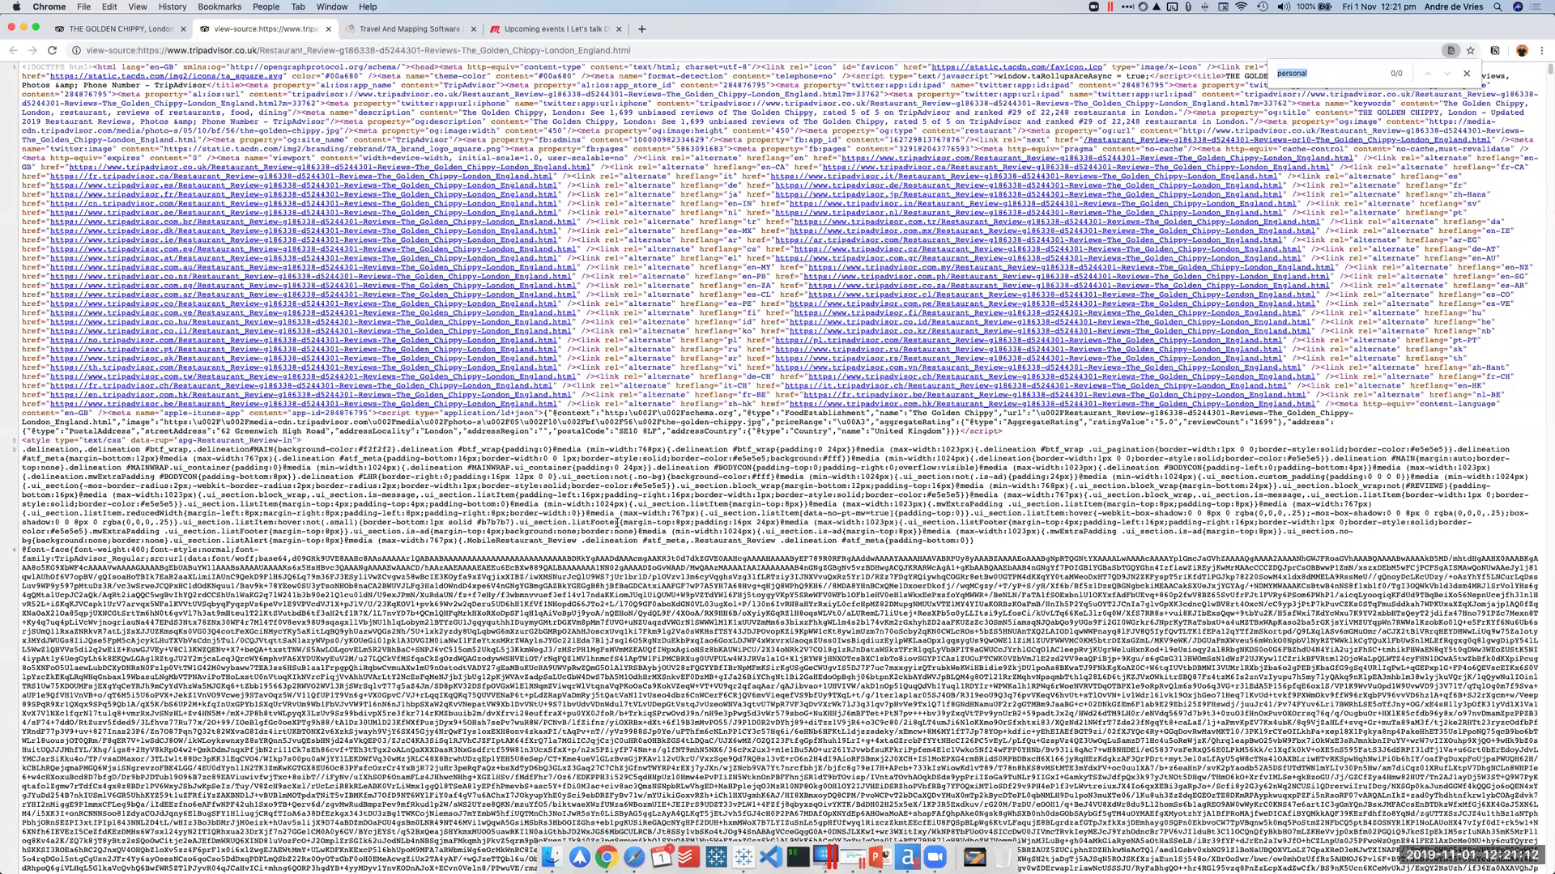
{"action": "type", "text": "post"}
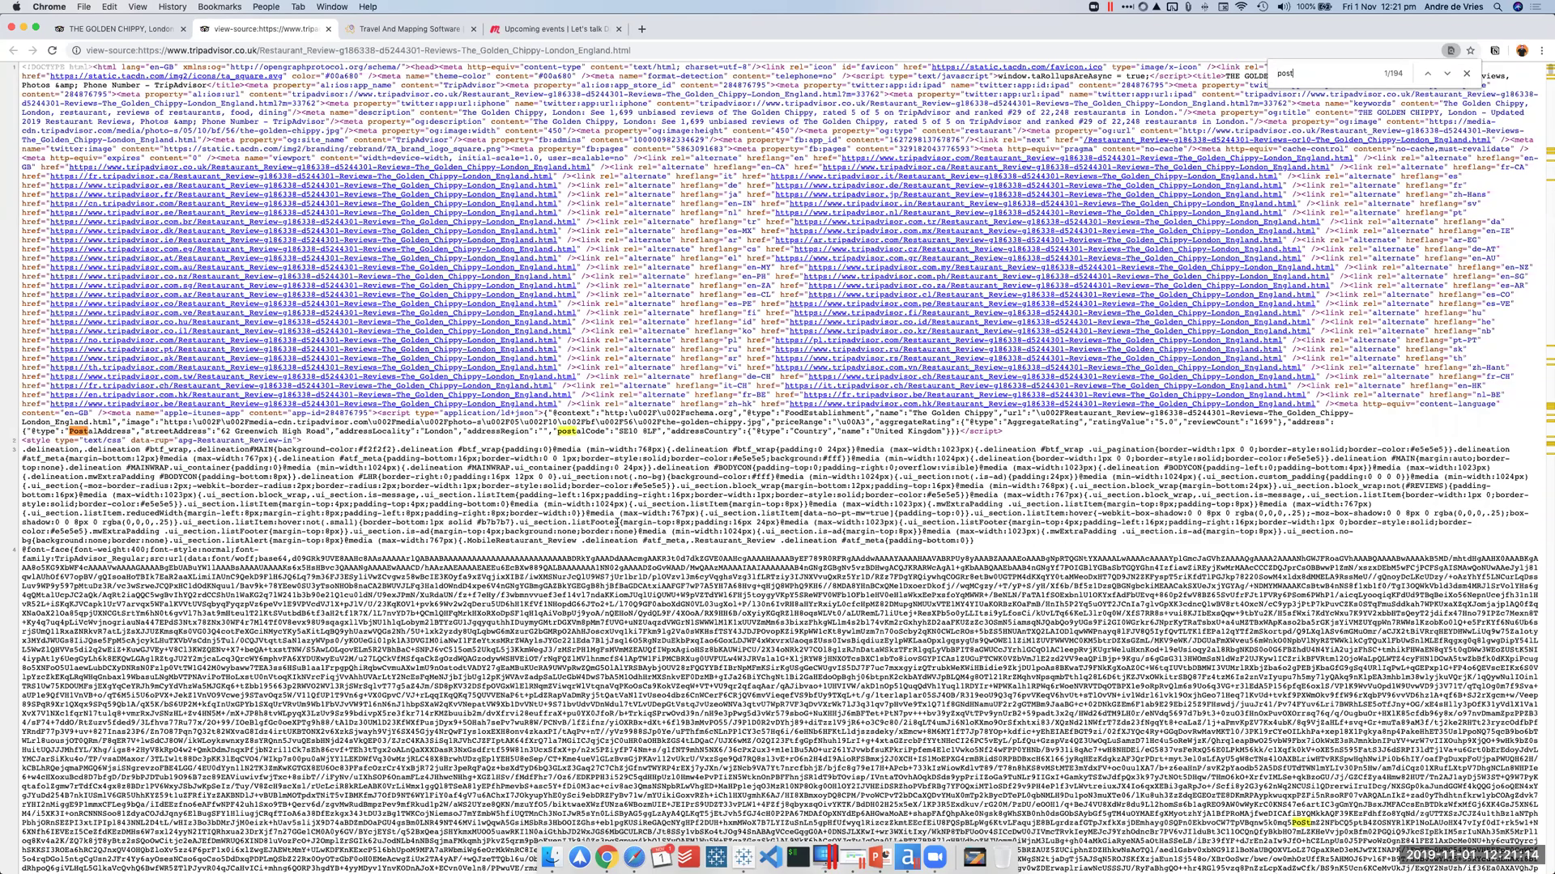
Step: Narrow the source code search to "postalco" and highlight the complete postalCode entry in the restaurant's address
{"action": "type", "text": "alco"}
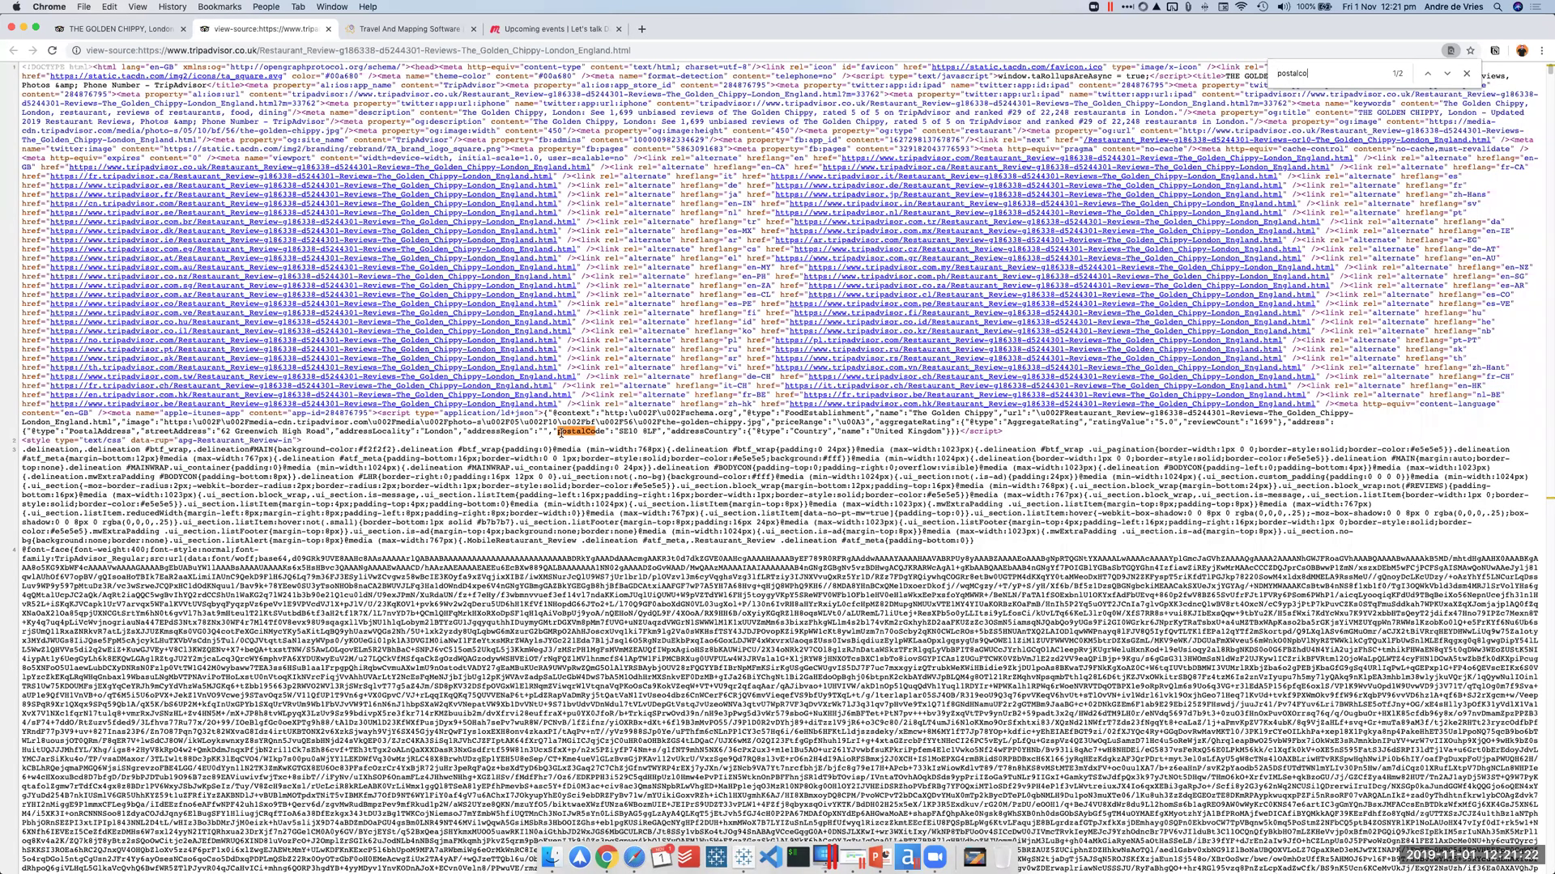
{"action": "left_click_drag", "start_coordinate": [553, 432], "coordinate": [659, 427]}
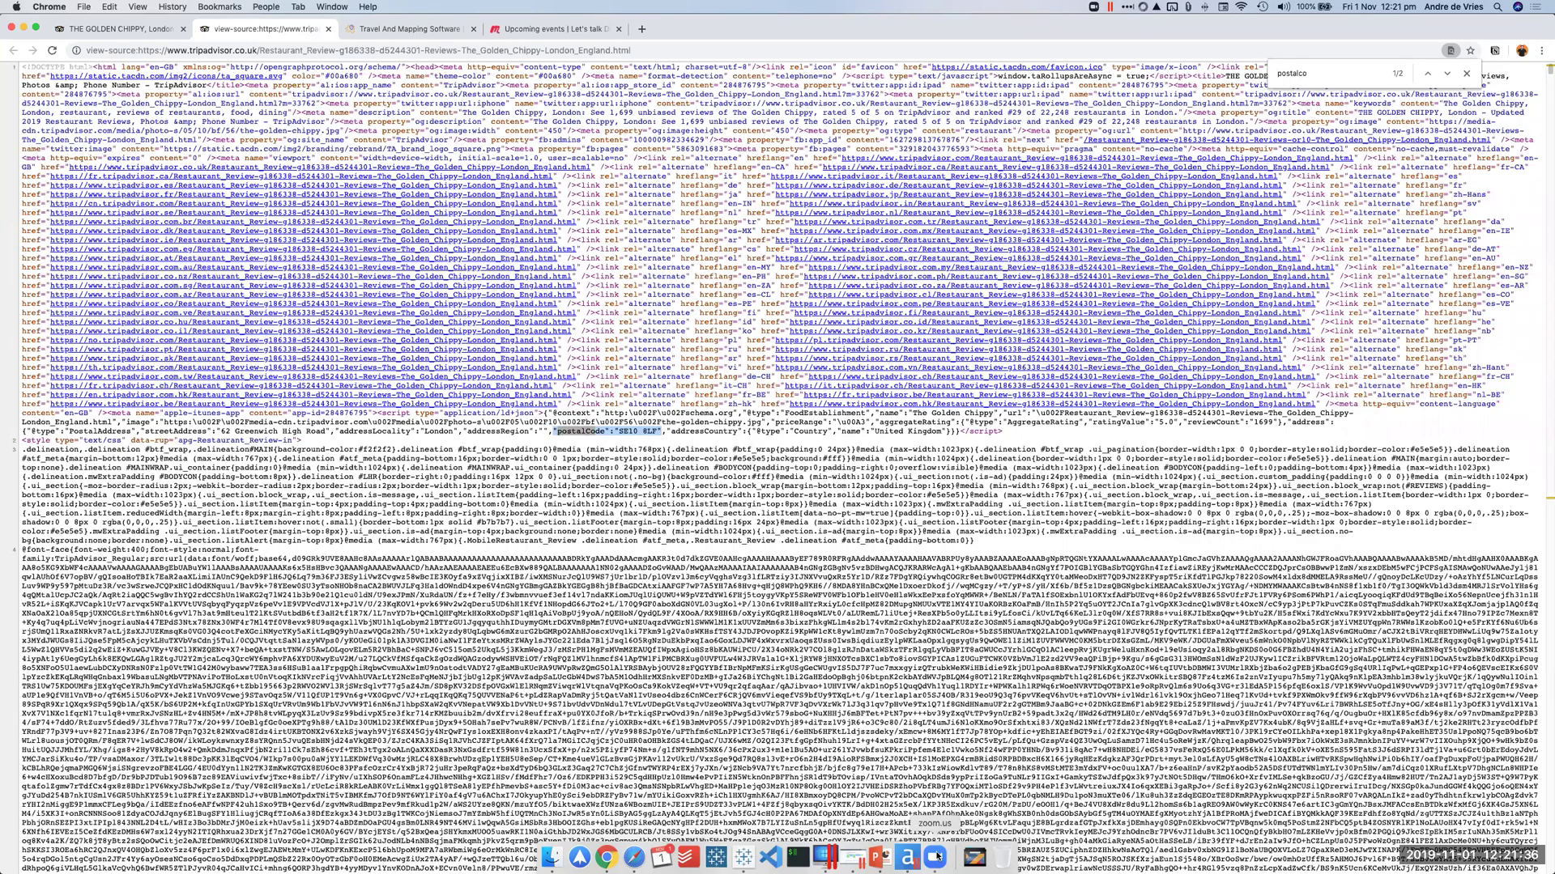
Step: Switch to Alteryx Designer and connect a Download tool after the Sample tool, using URL as its URL field
{"action": "left_click", "coordinate": [909, 858]}
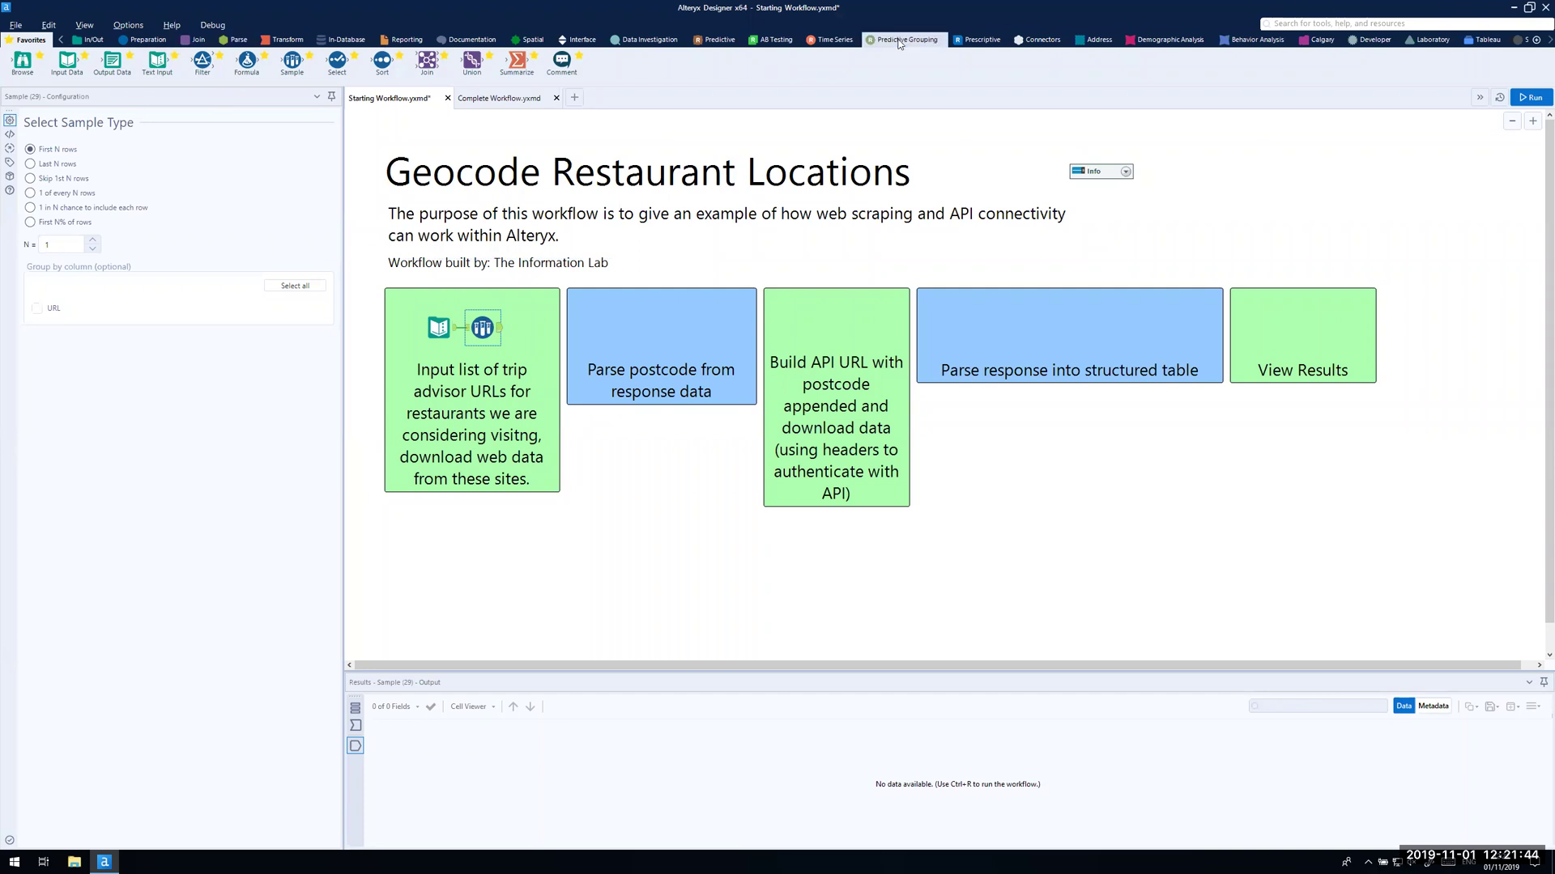
{"action": "left_click", "coordinate": [1366, 42]}
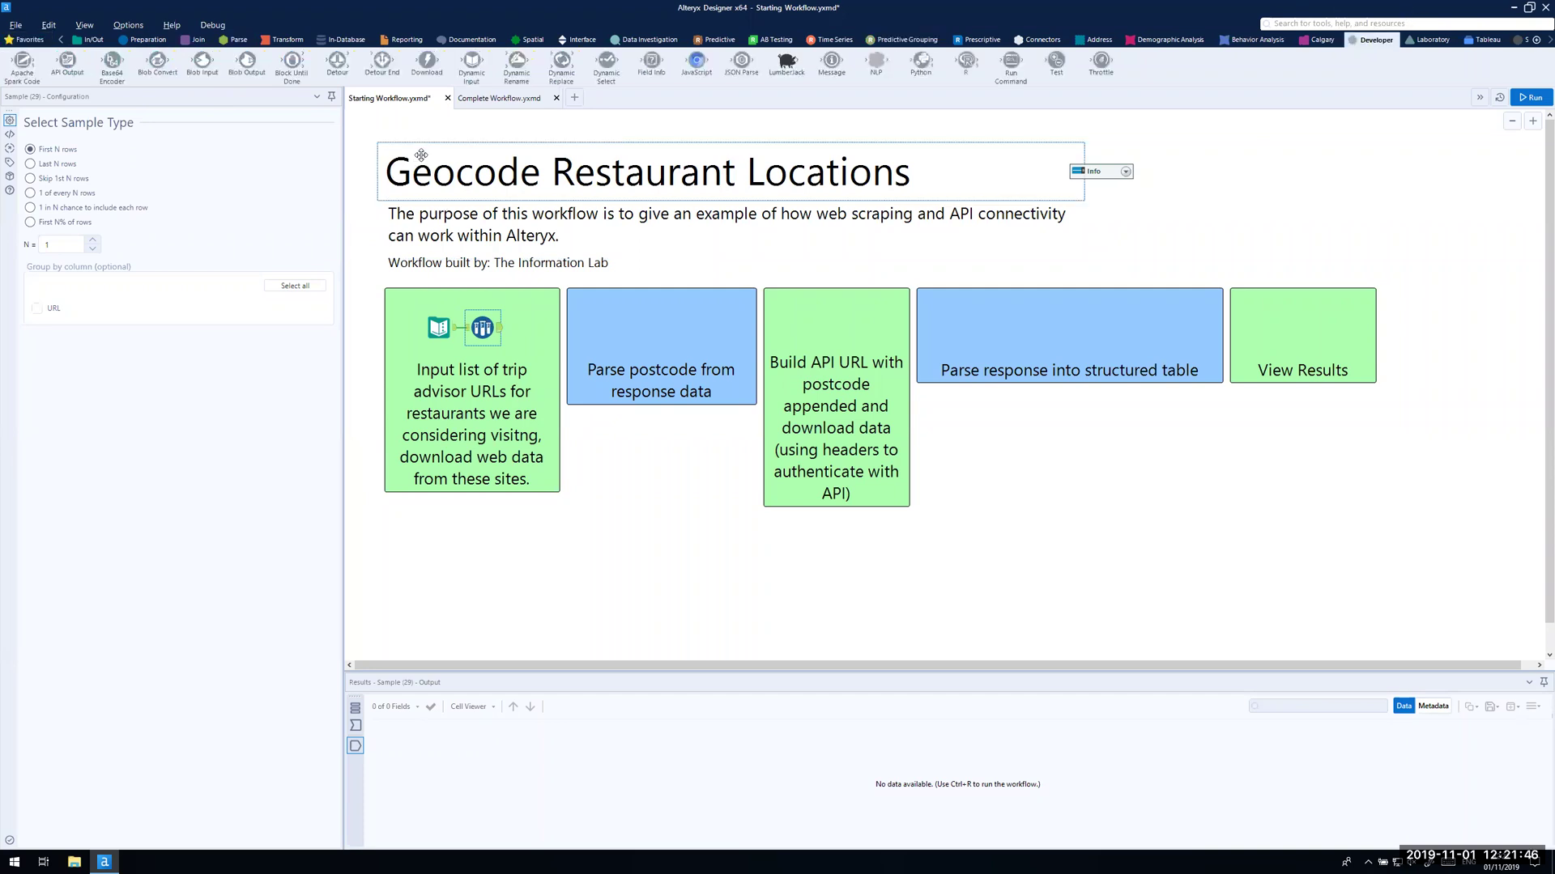
{"action": "left_click_drag", "start_coordinate": [426, 62], "coordinate": [532, 327]}
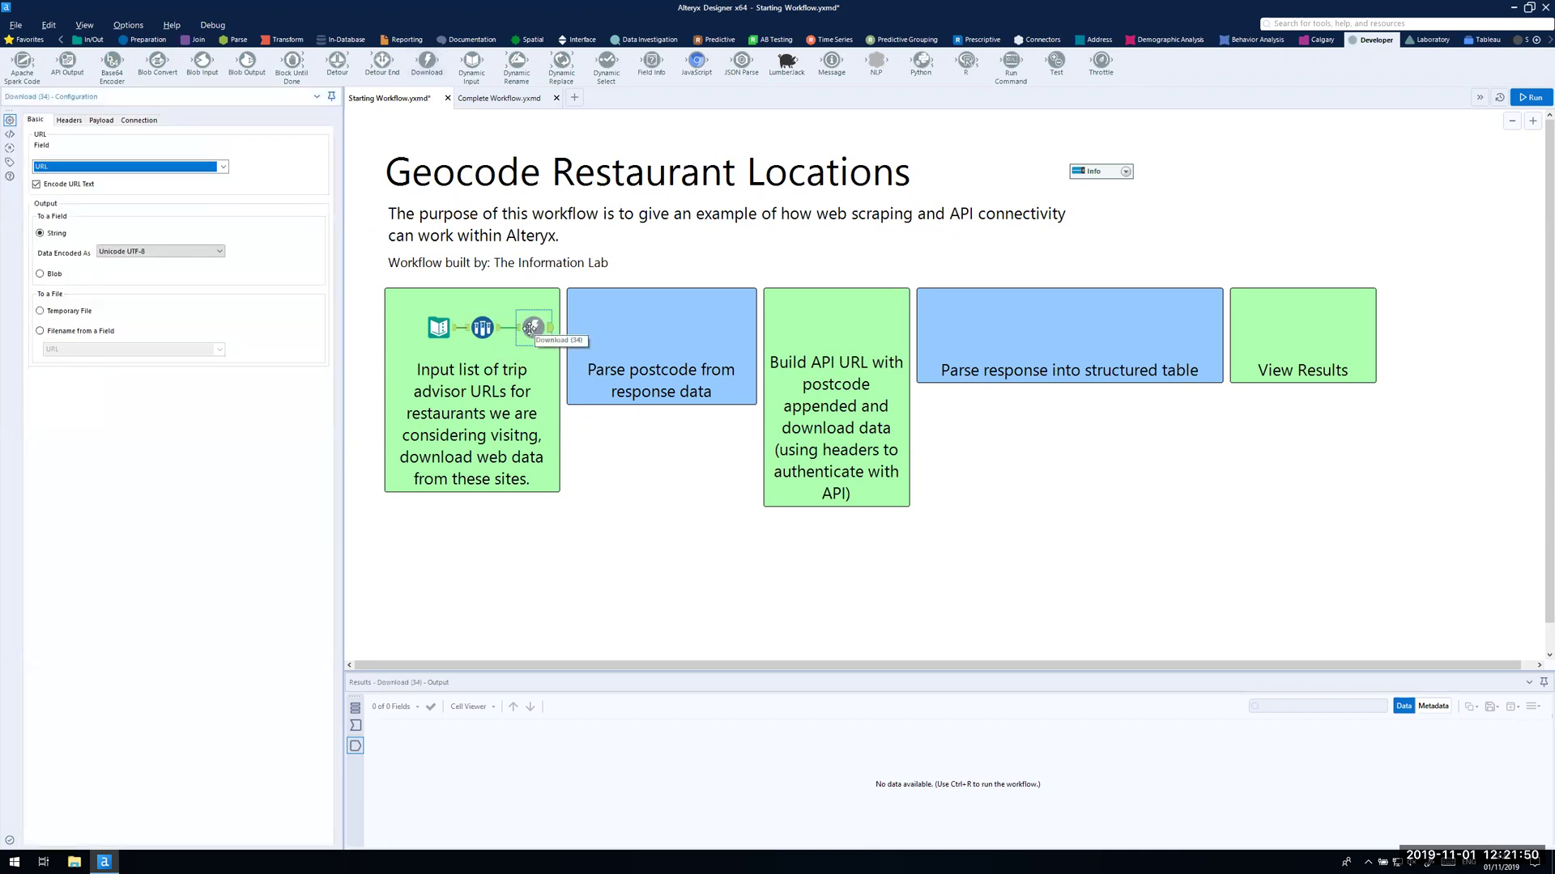
{"action": "left_click", "coordinate": [85, 168]}
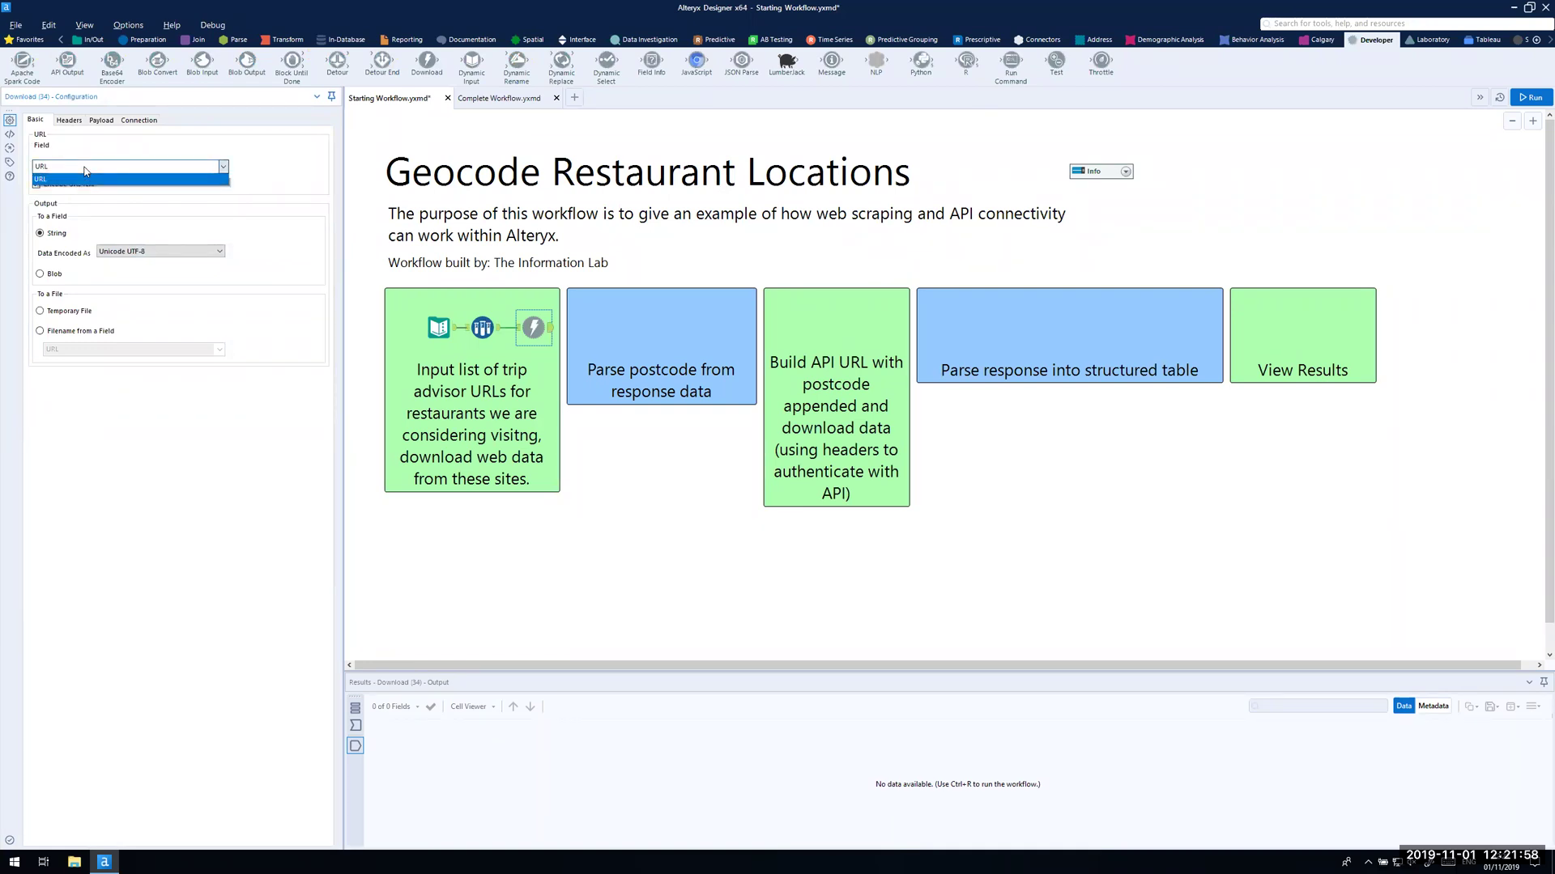
{"action": "left_click", "coordinate": [85, 178]}
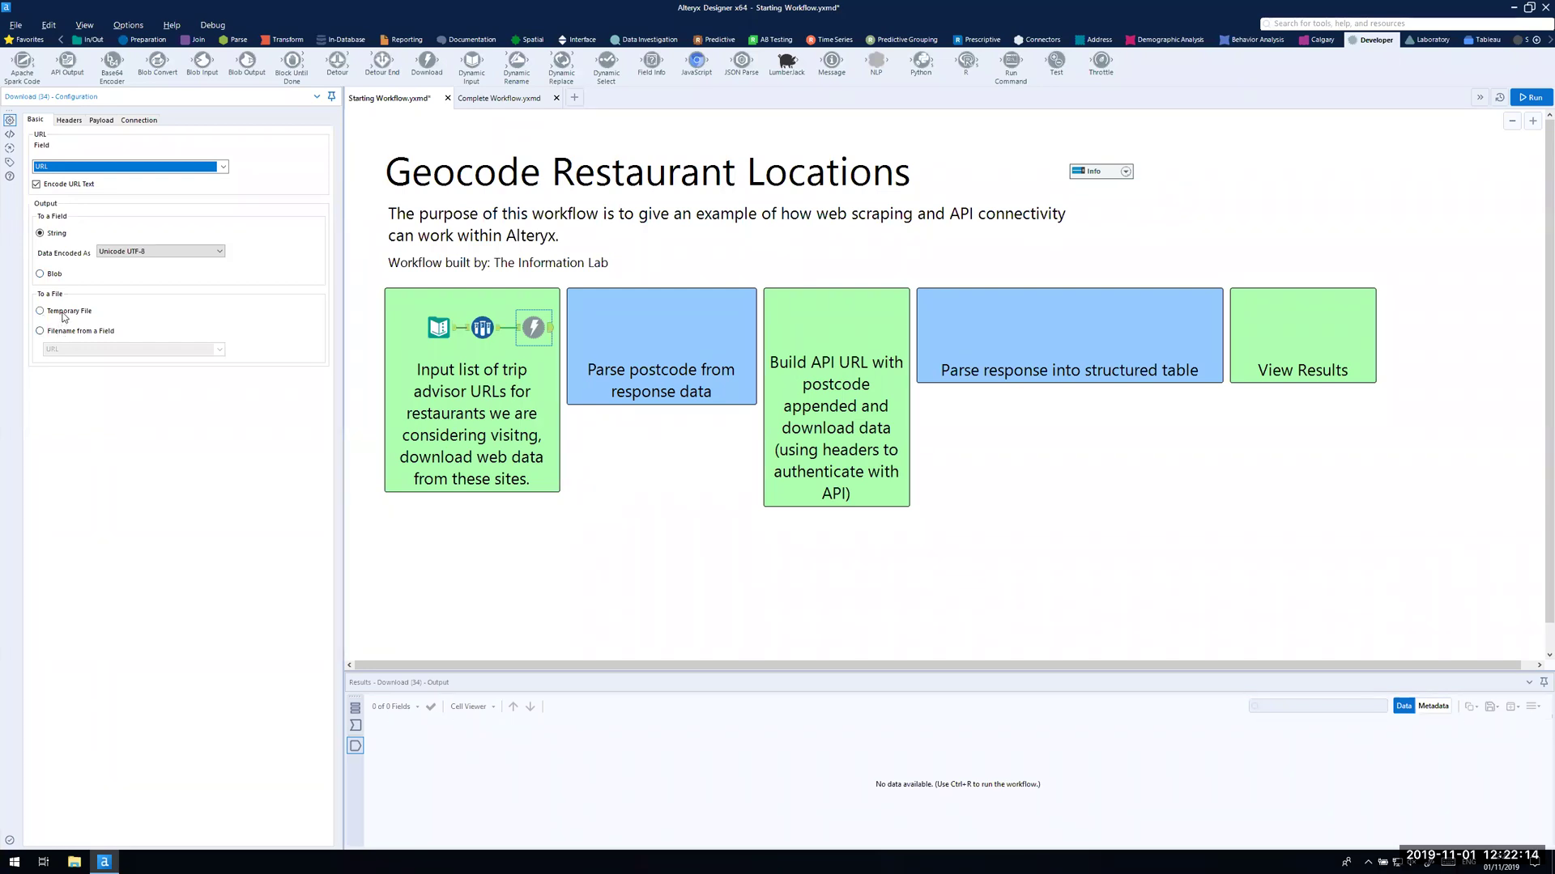
Step: Connect a Browse tool after the Download tool and run the workflow
{"action": "left_click", "coordinate": [90, 39]}
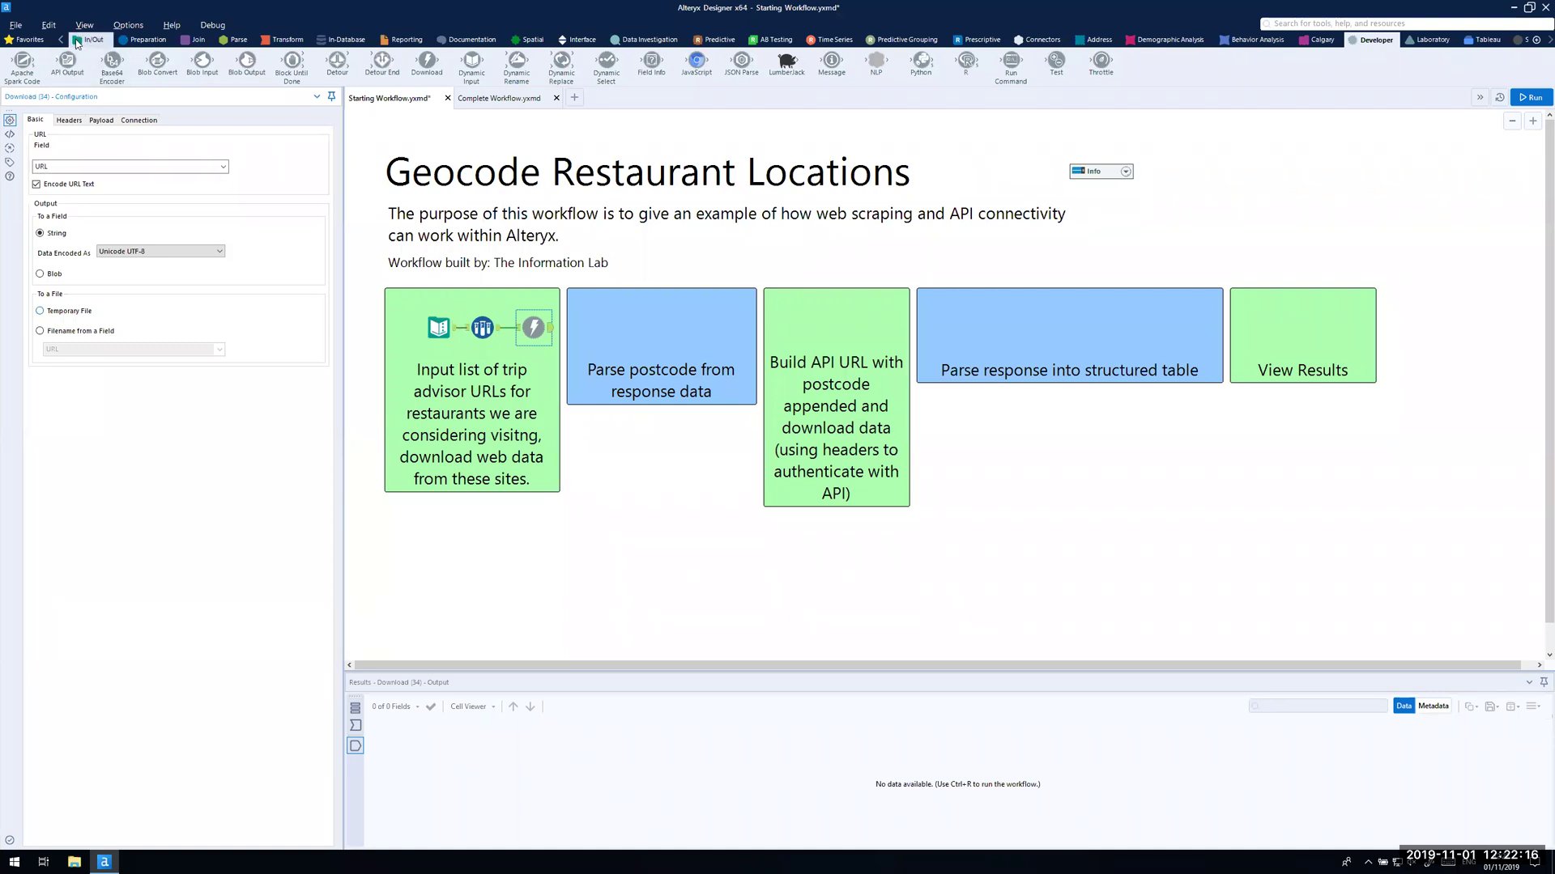
{"action": "left_click_drag", "start_coordinate": [23, 60], "coordinate": [592, 327]}
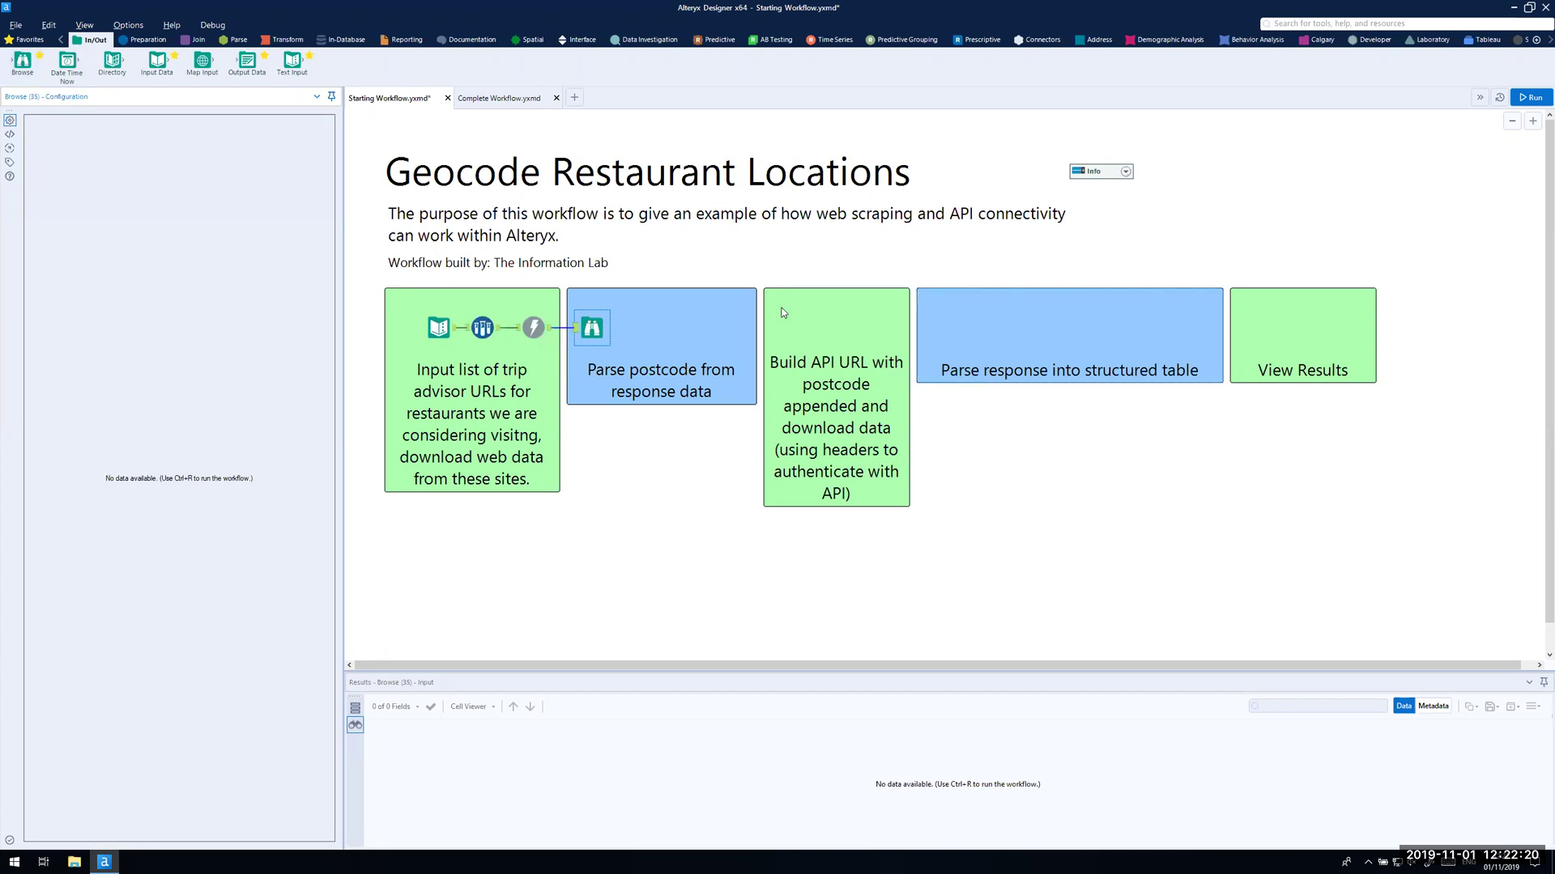
{"action": "left_click", "coordinate": [1530, 97]}
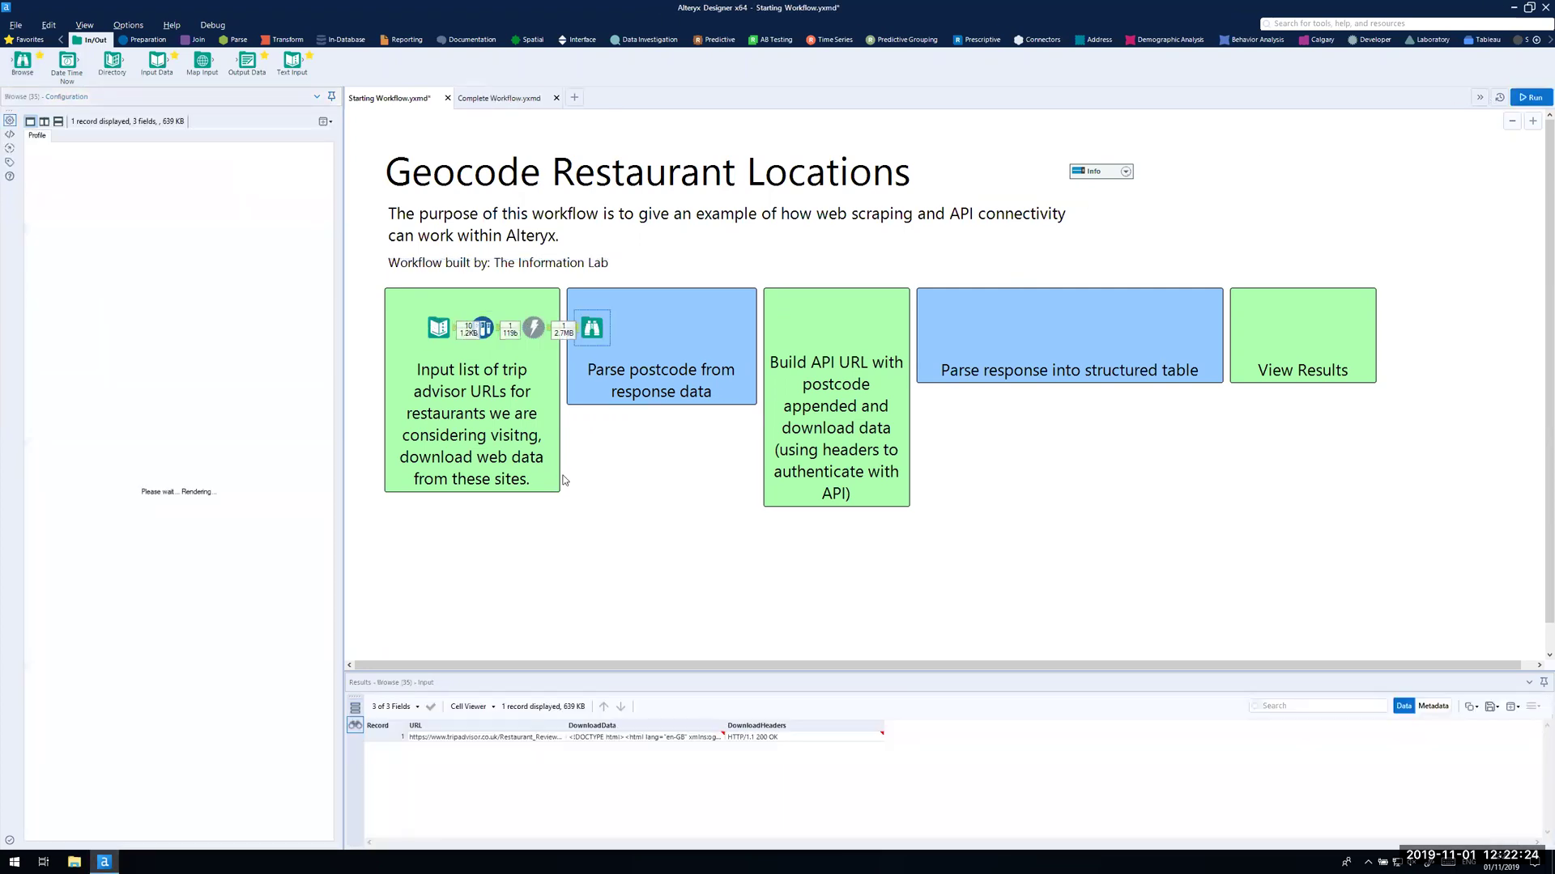
Step: Enlarge the results area and examine the record's DownloadHeaders, including the HTTP status line, and its DownloadData contents
{"action": "left_click_drag", "start_coordinate": [578, 671], "coordinate": [587, 509]}
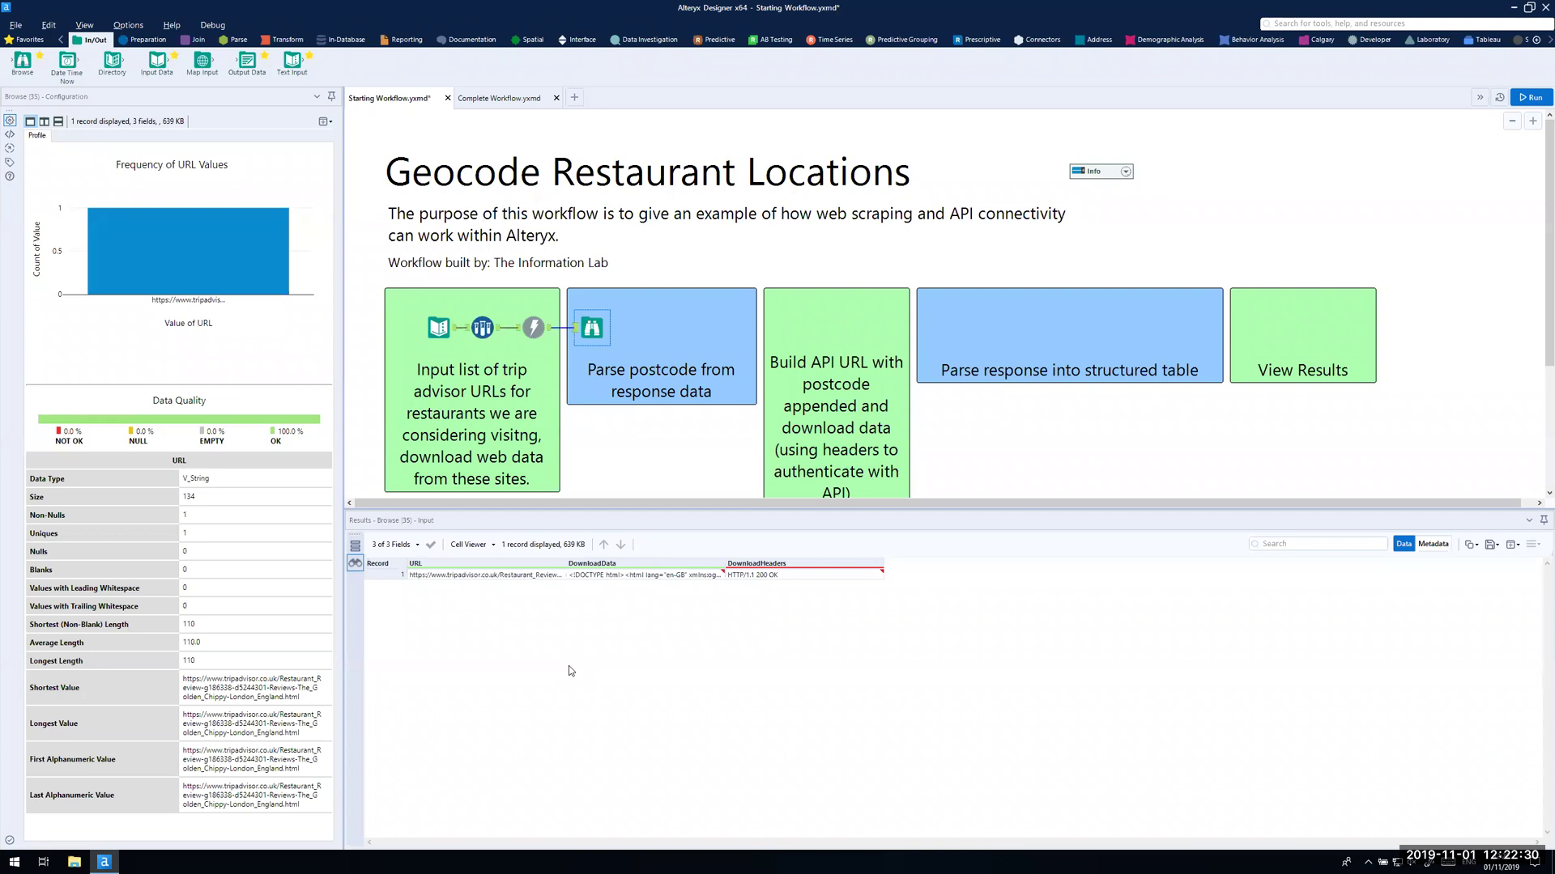
{"action": "left_click", "coordinate": [615, 573]}
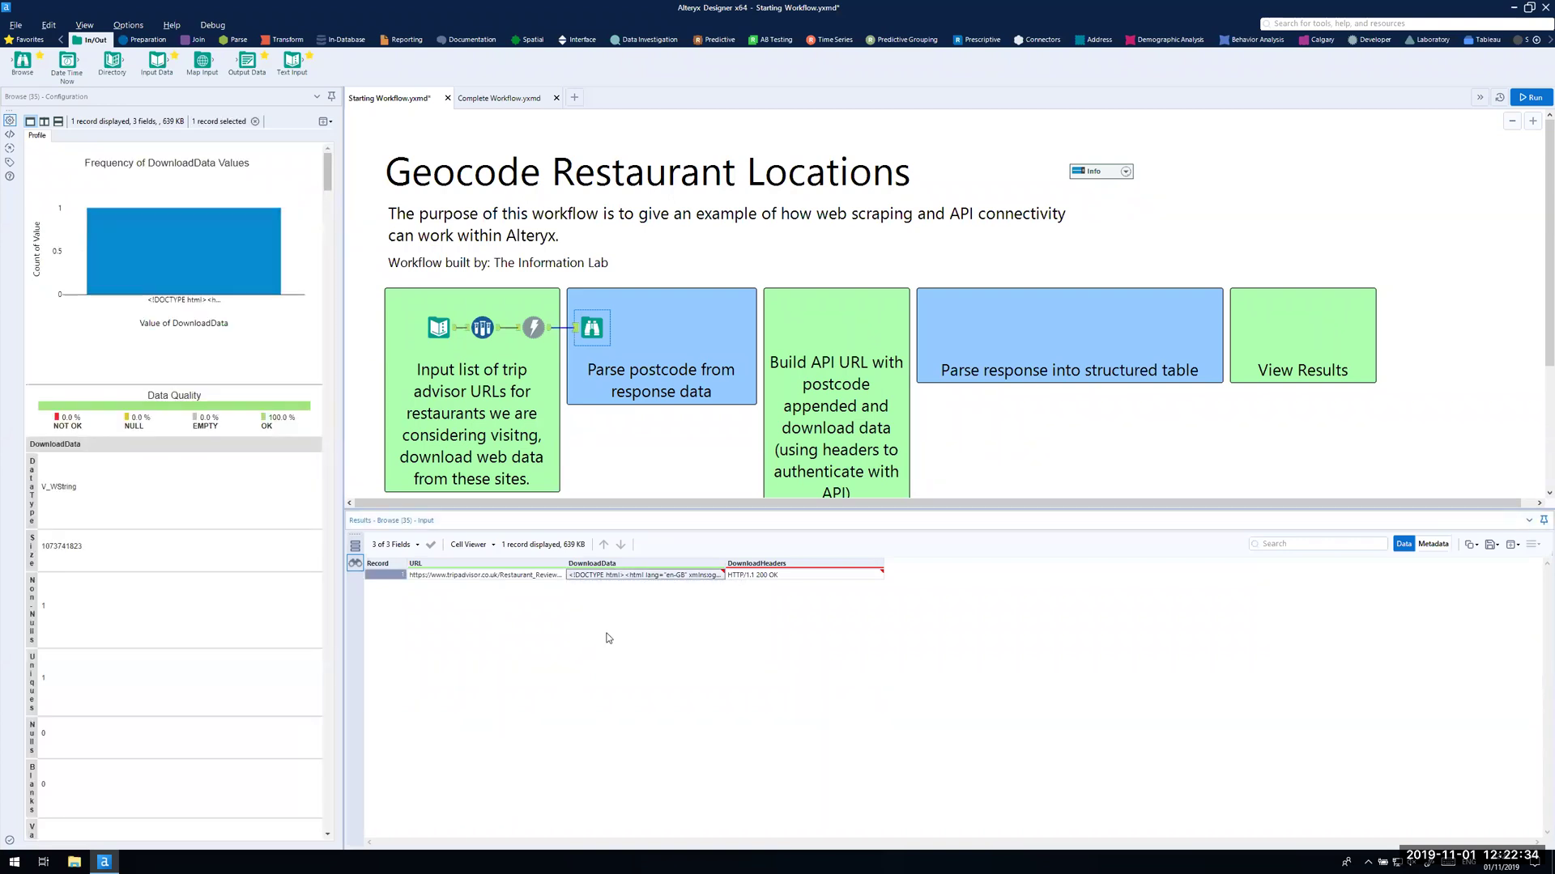
{"action": "left_click", "coordinate": [766, 576]}
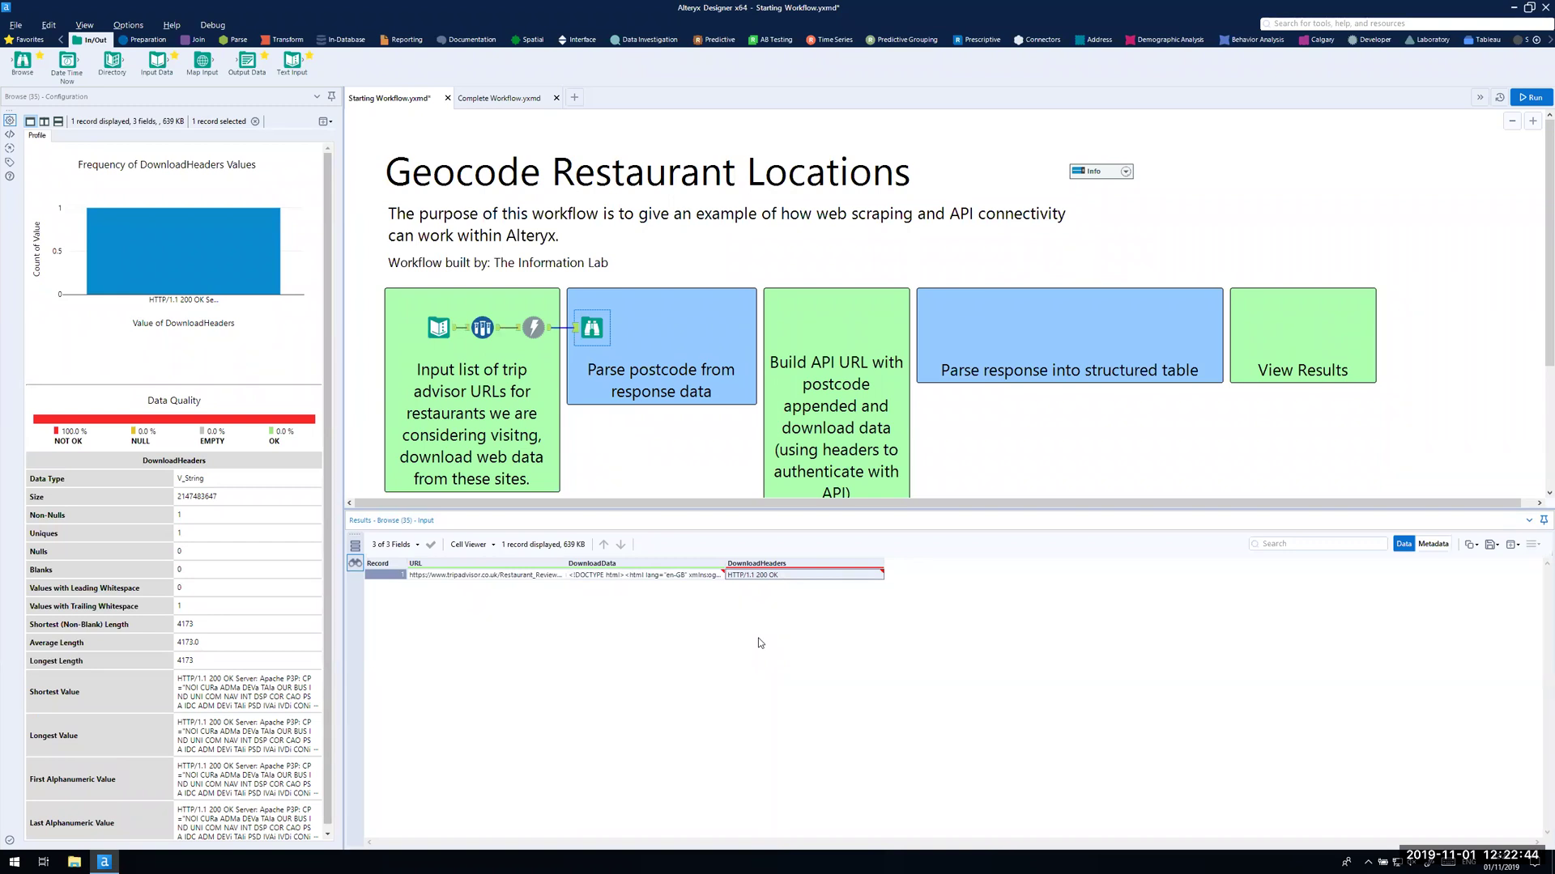
{"action": "left_click", "coordinate": [776, 576]}
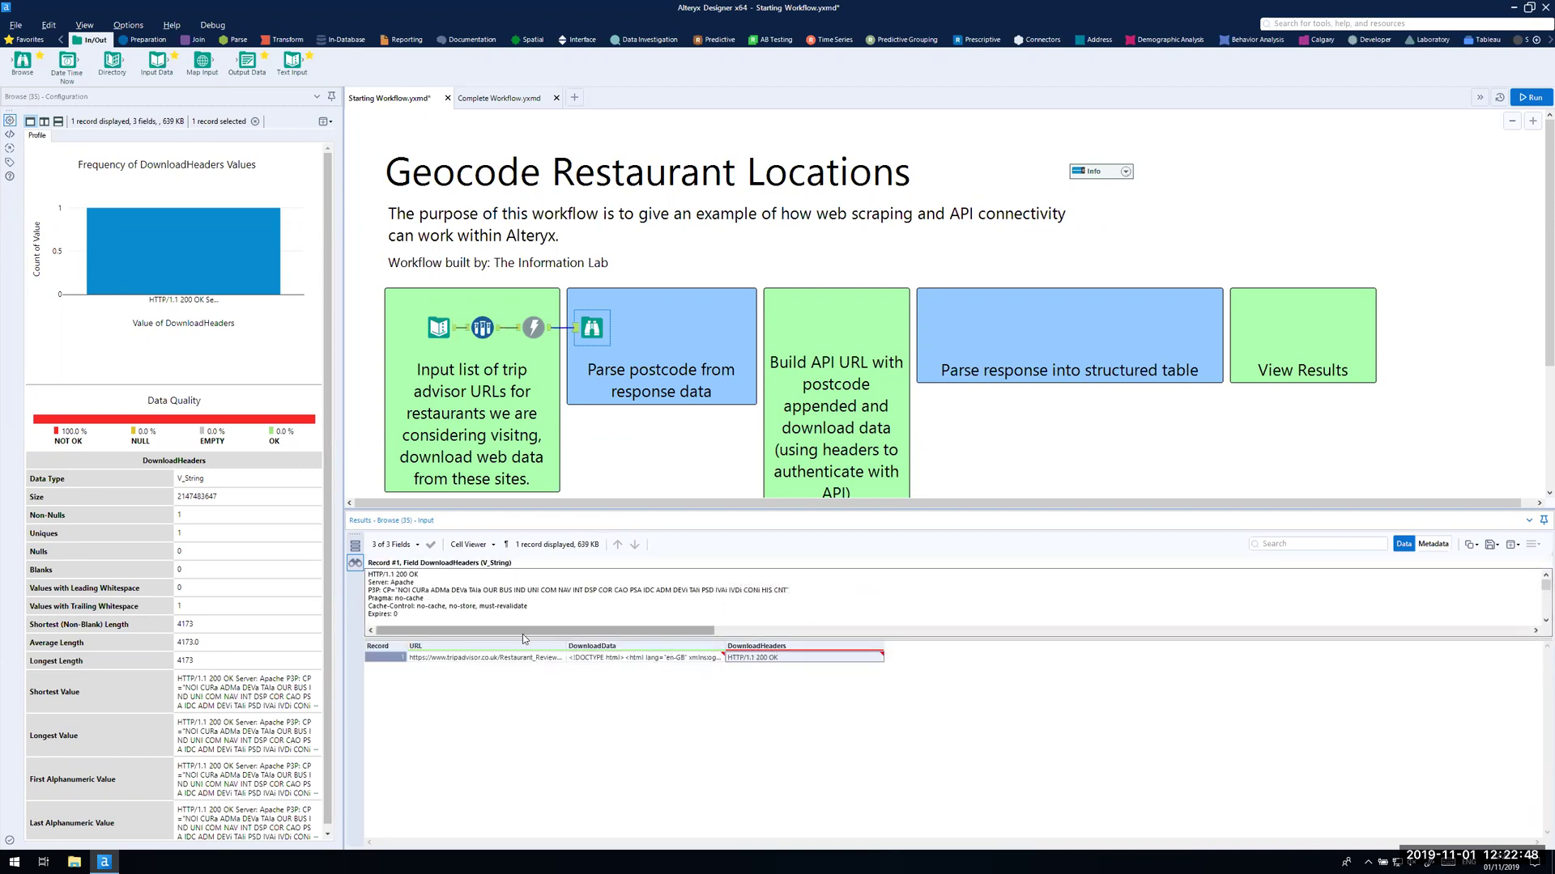
{"action": "left_click_drag", "start_coordinate": [523, 639], "coordinate": [521, 666]}
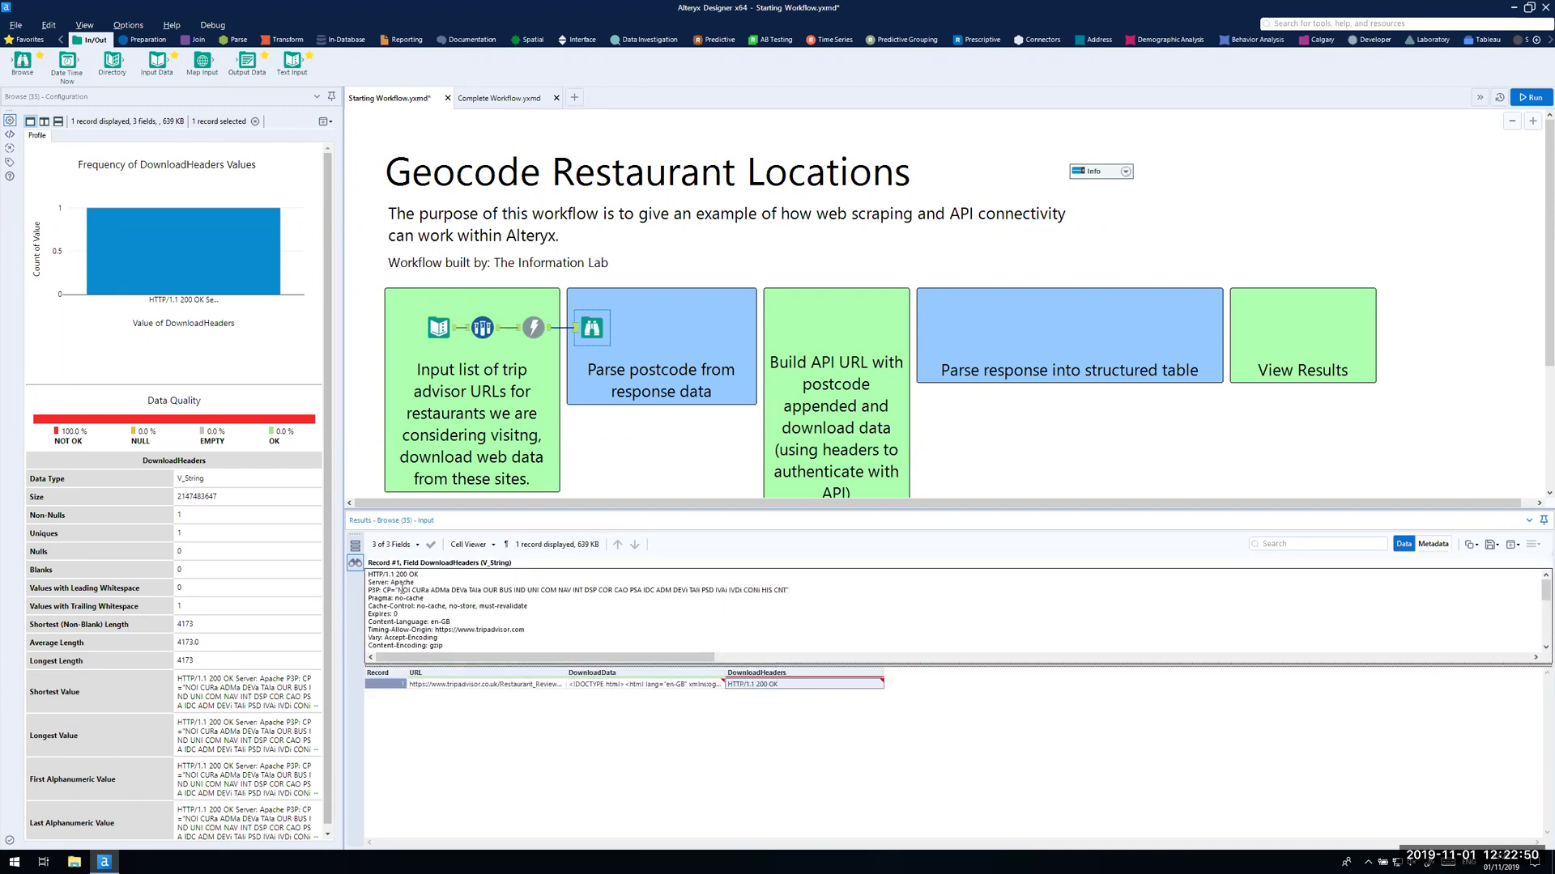
{"action": "left_click_drag", "start_coordinate": [368, 574], "coordinate": [421, 573]}
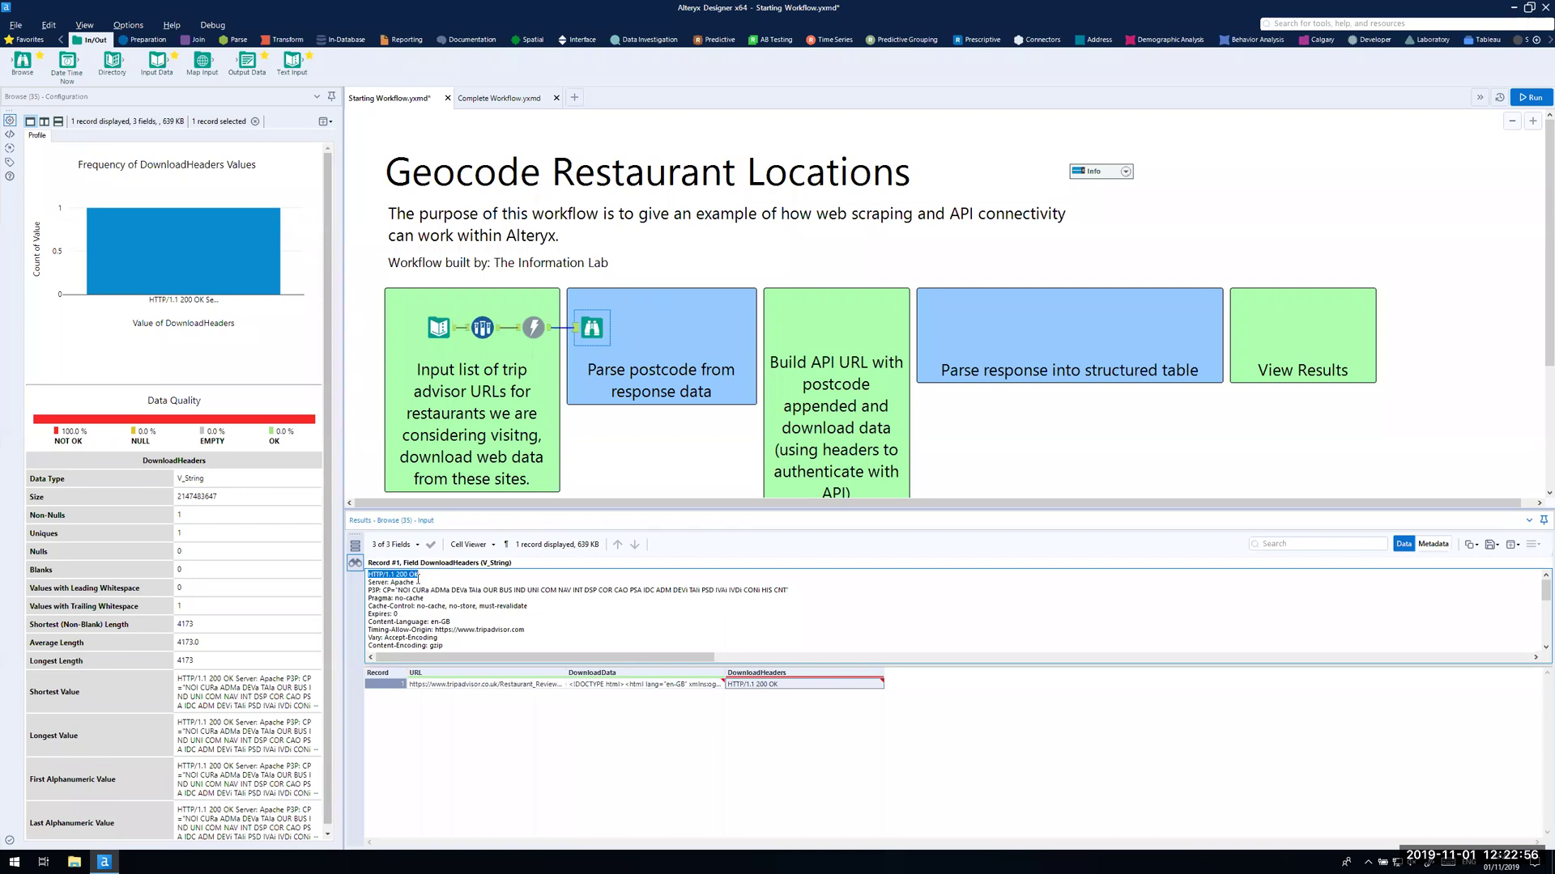
{"action": "double_click", "coordinate": [402, 574]}
{"action": "left_click", "coordinate": [653, 686]}
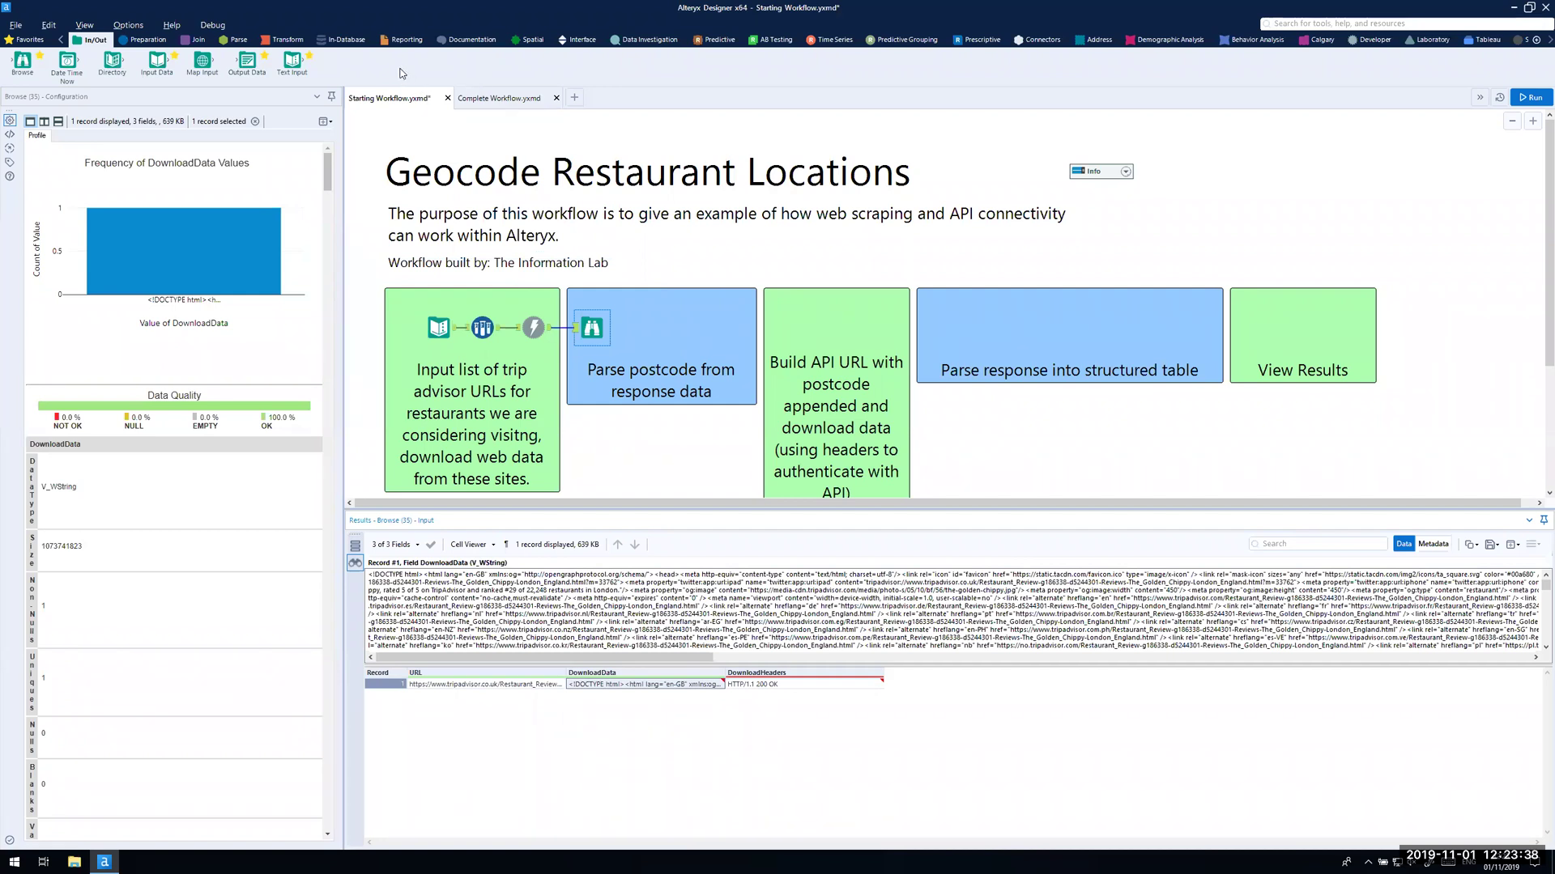
Step: Insert a RegEx tool between the Download and Browse tools, parsing the DownloadData column with the Parse output method
{"action": "left_click", "coordinate": [236, 40]}
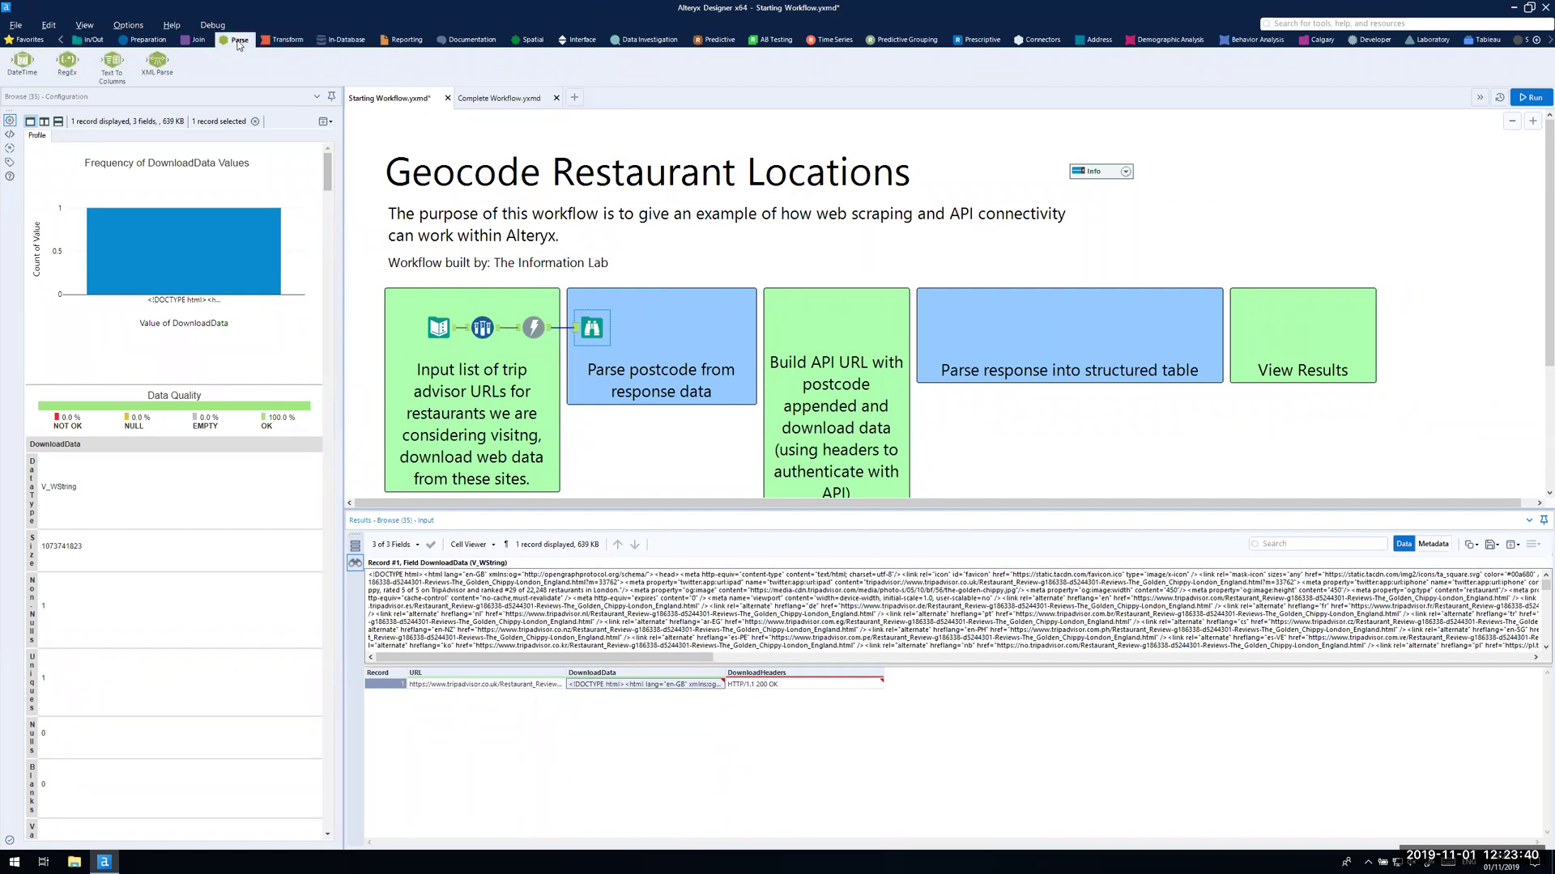
{"action": "left_click_drag", "start_coordinate": [67, 61], "coordinate": [590, 327]}
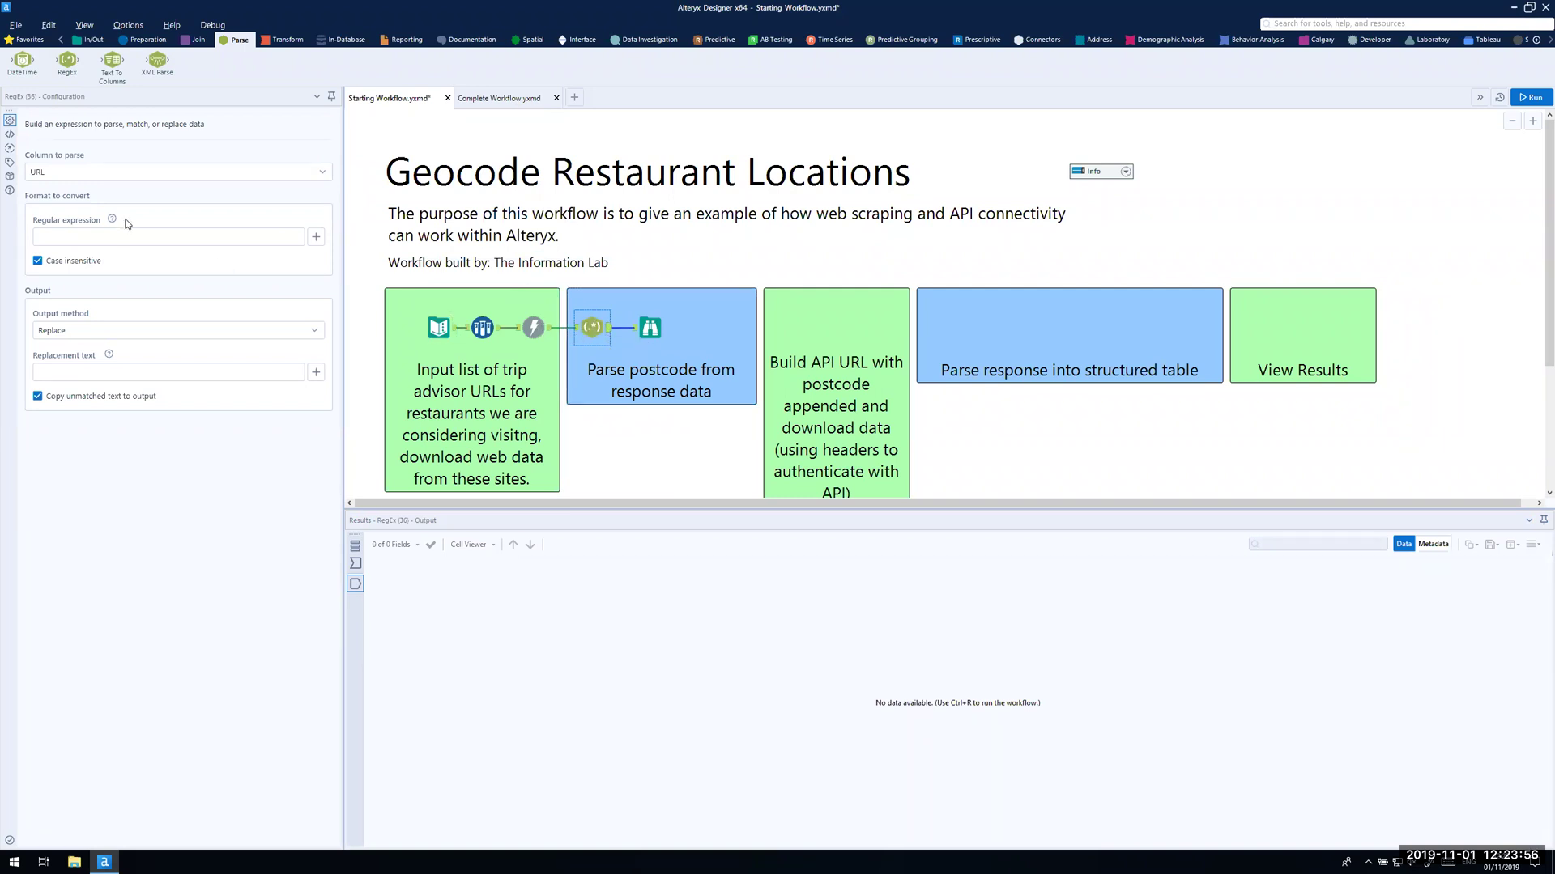
{"action": "left_click", "coordinate": [55, 173]}
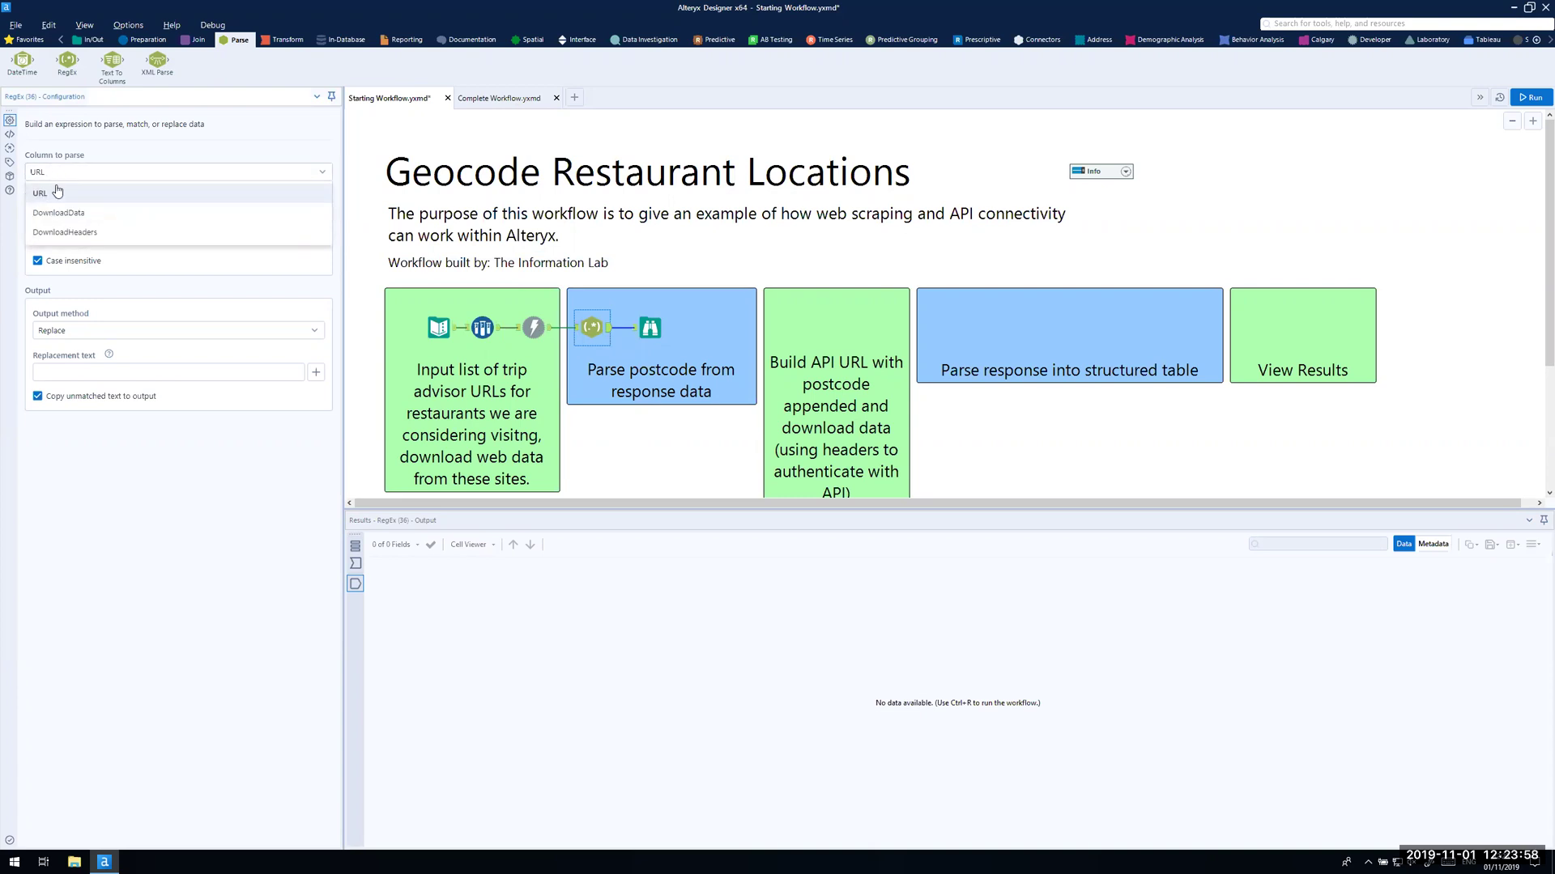
{"action": "left_click", "coordinate": [60, 214]}
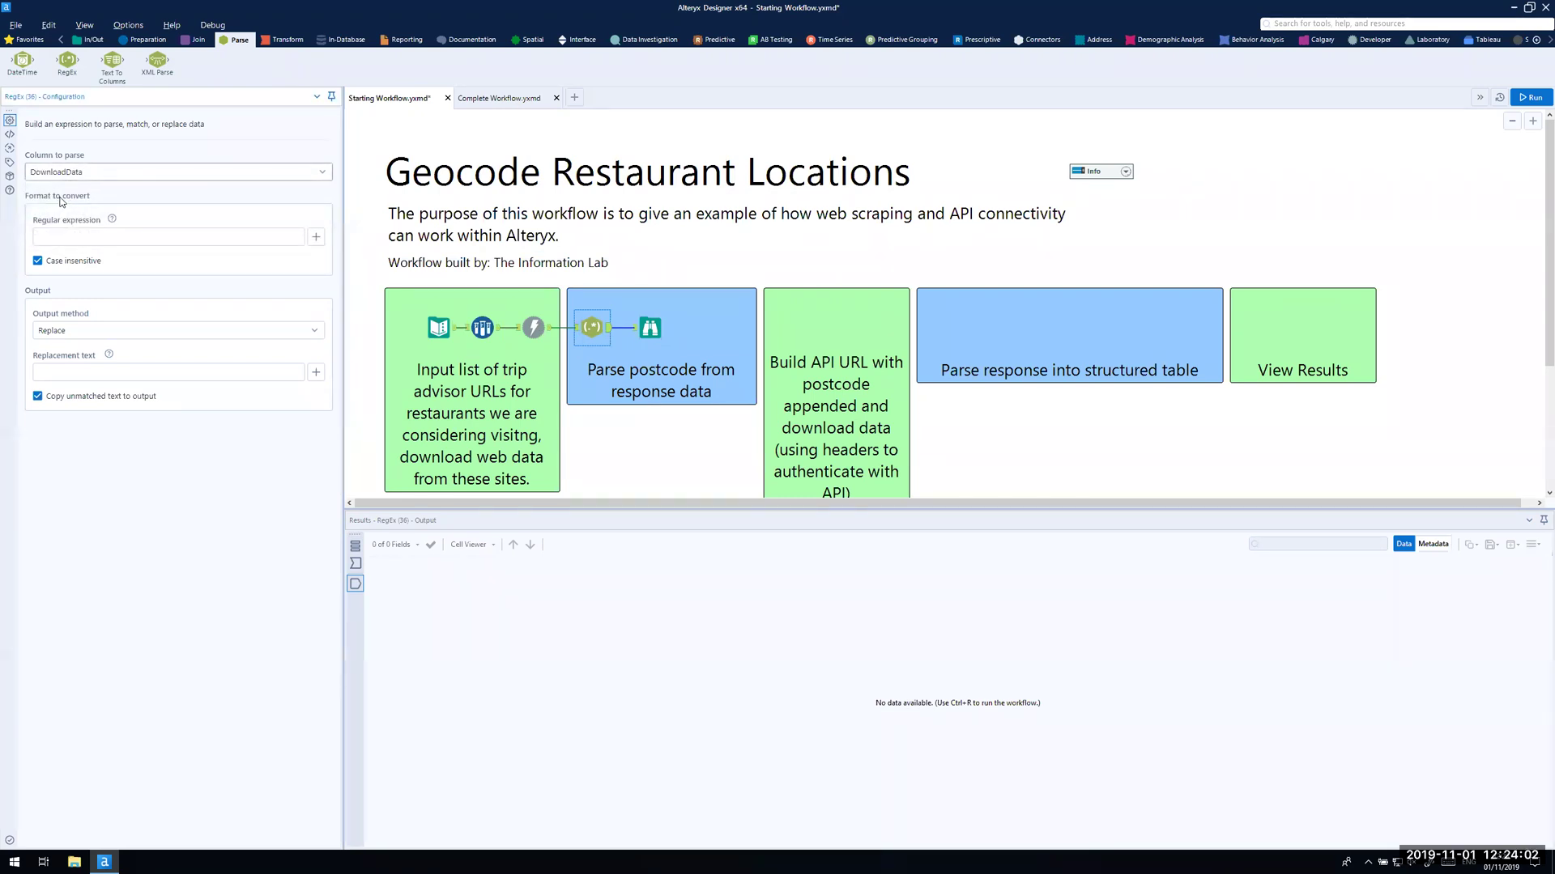
{"action": "left_click", "coordinate": [57, 332]}
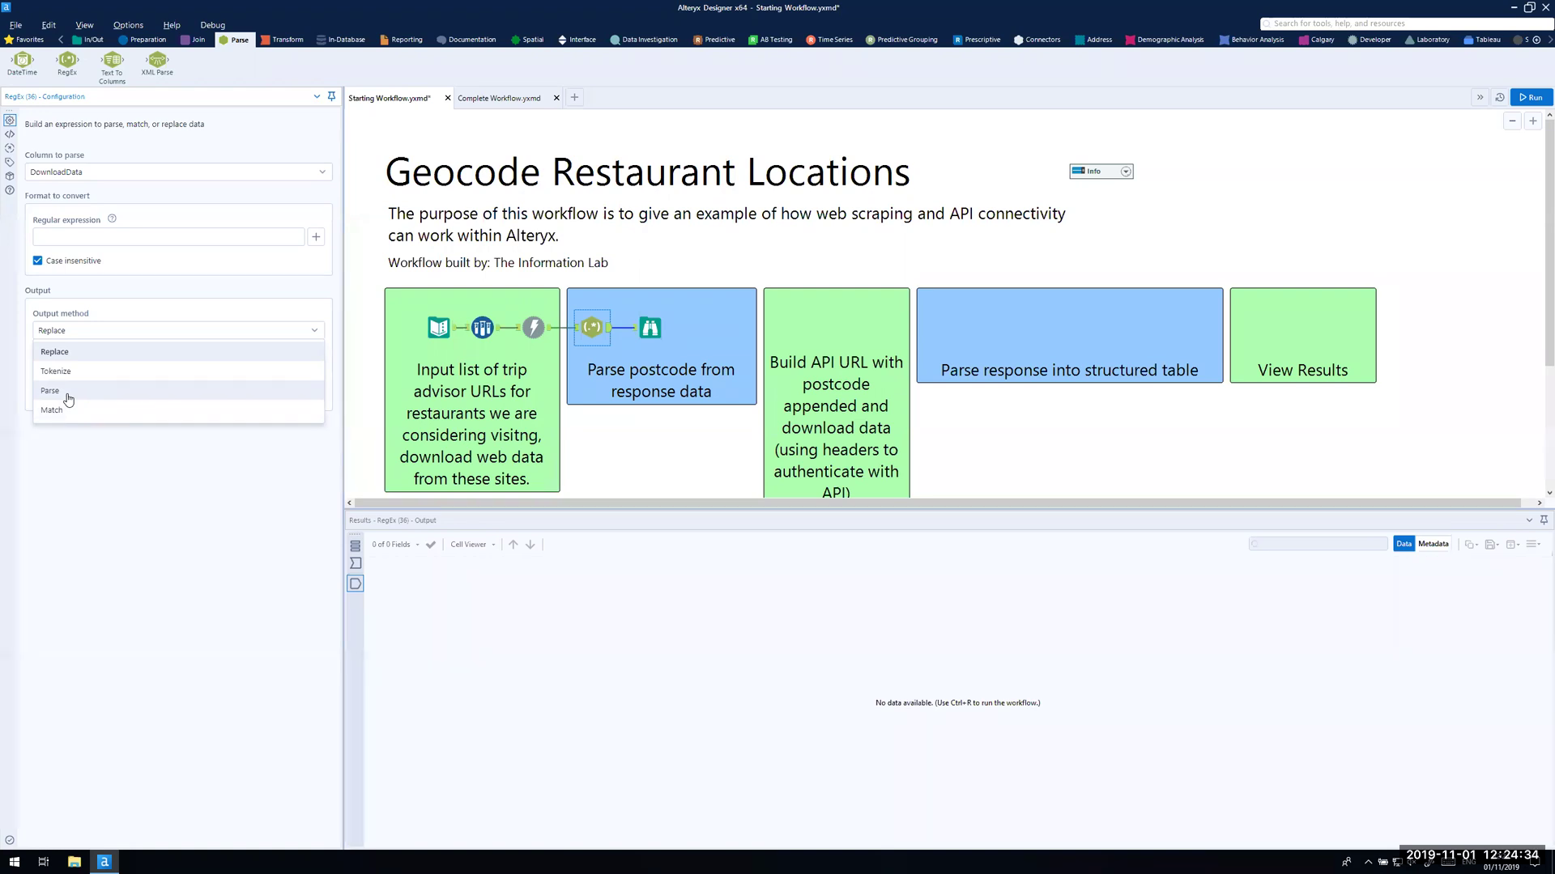
{"action": "left_click", "coordinate": [69, 398]}
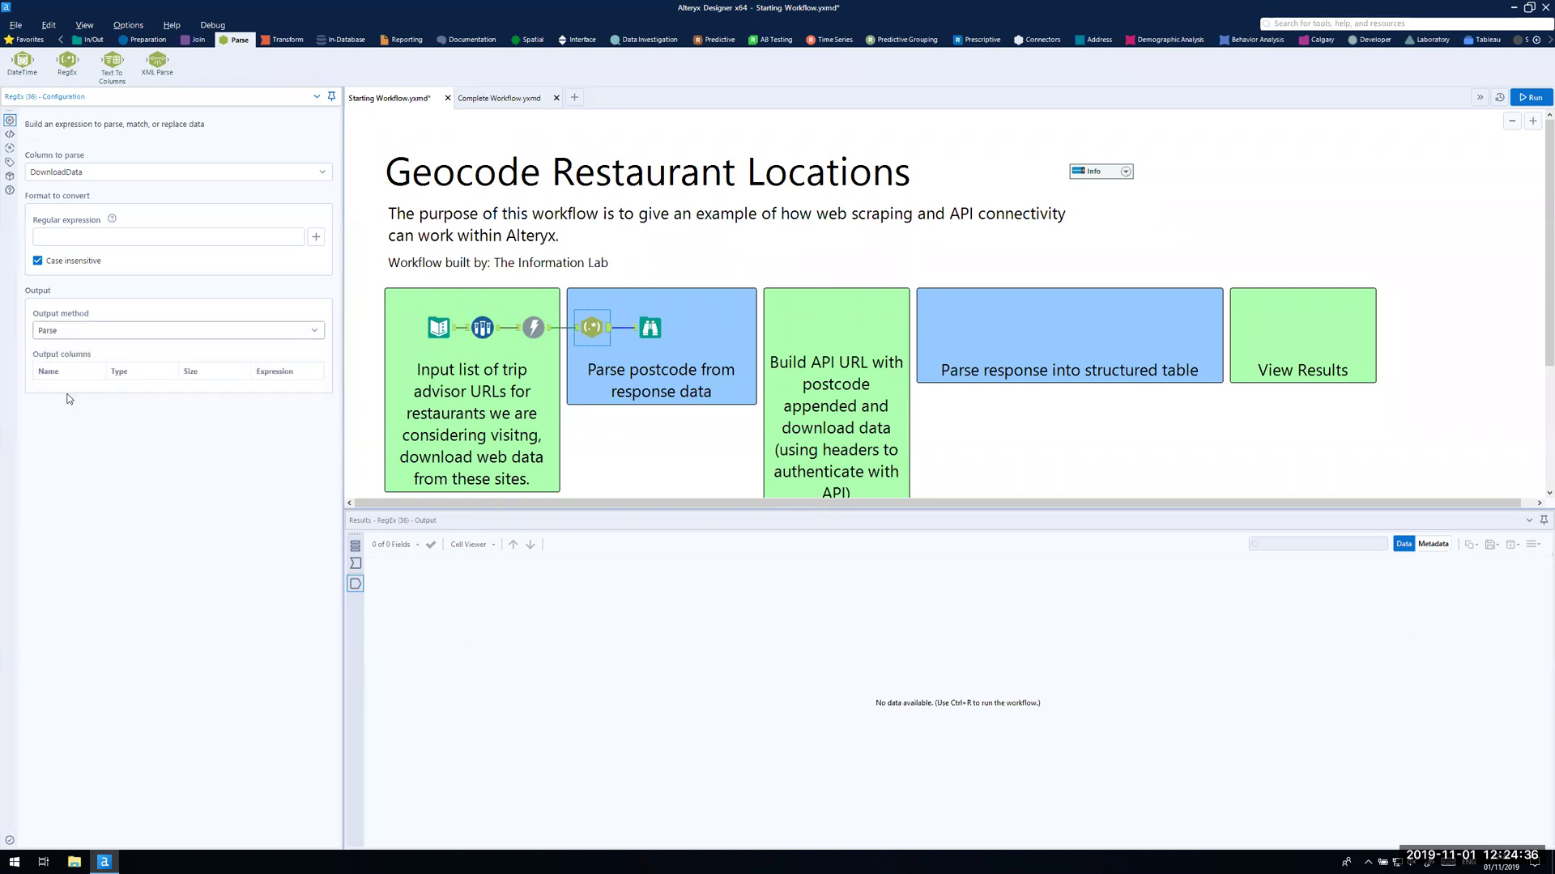
Step: Copy the postcode expression from the Info container's comment into the RegEx tool as "postalcode":"(.[^"]+)
{"action": "left_click", "coordinate": [78, 238]}
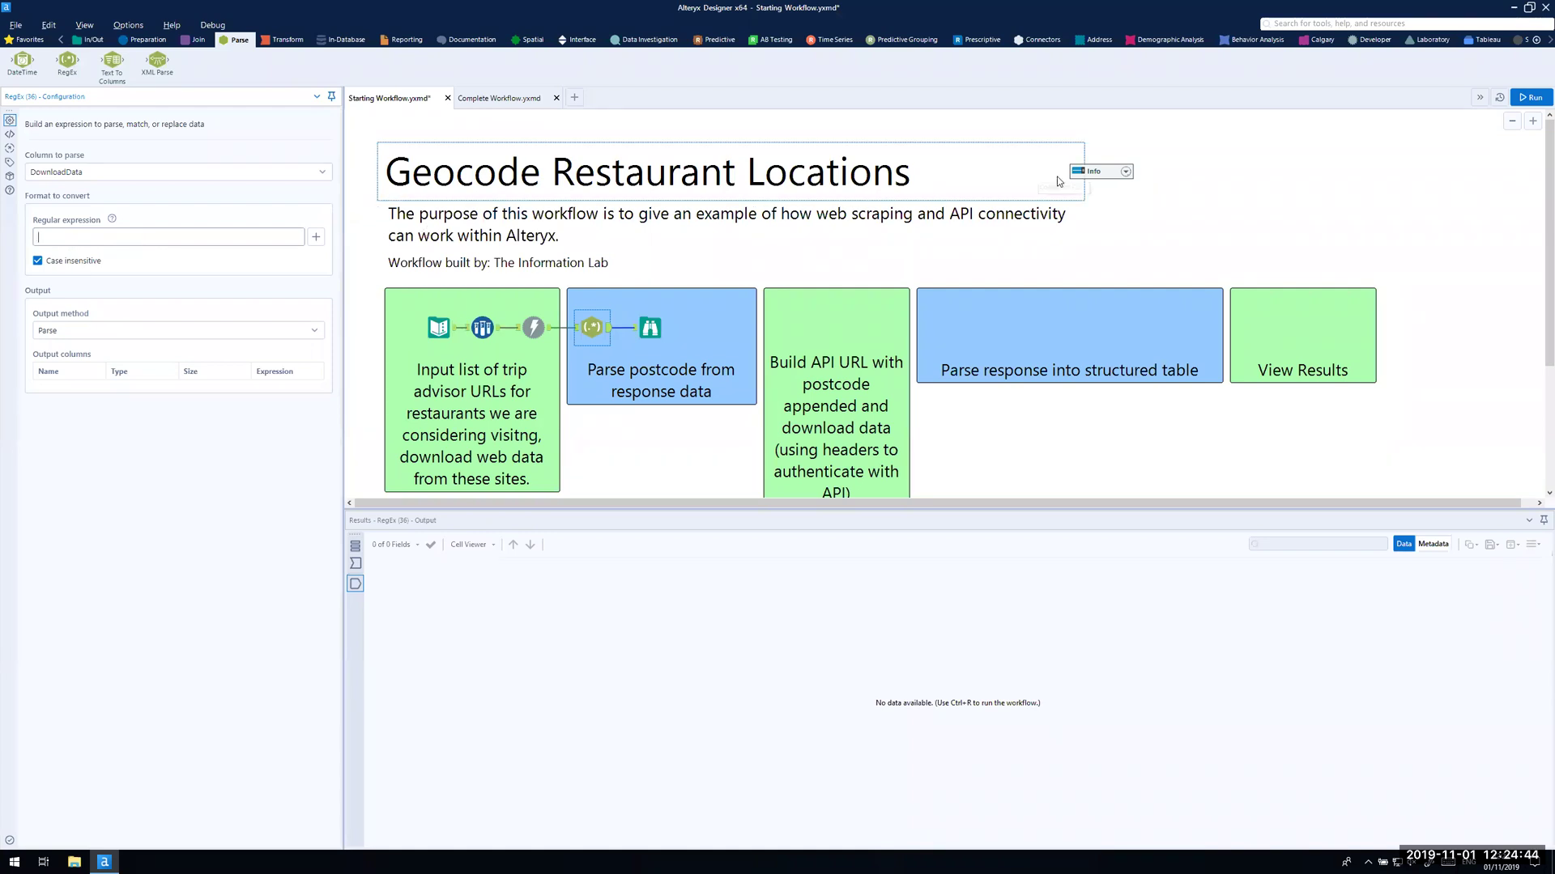
{"action": "left_click", "coordinate": [1125, 171]}
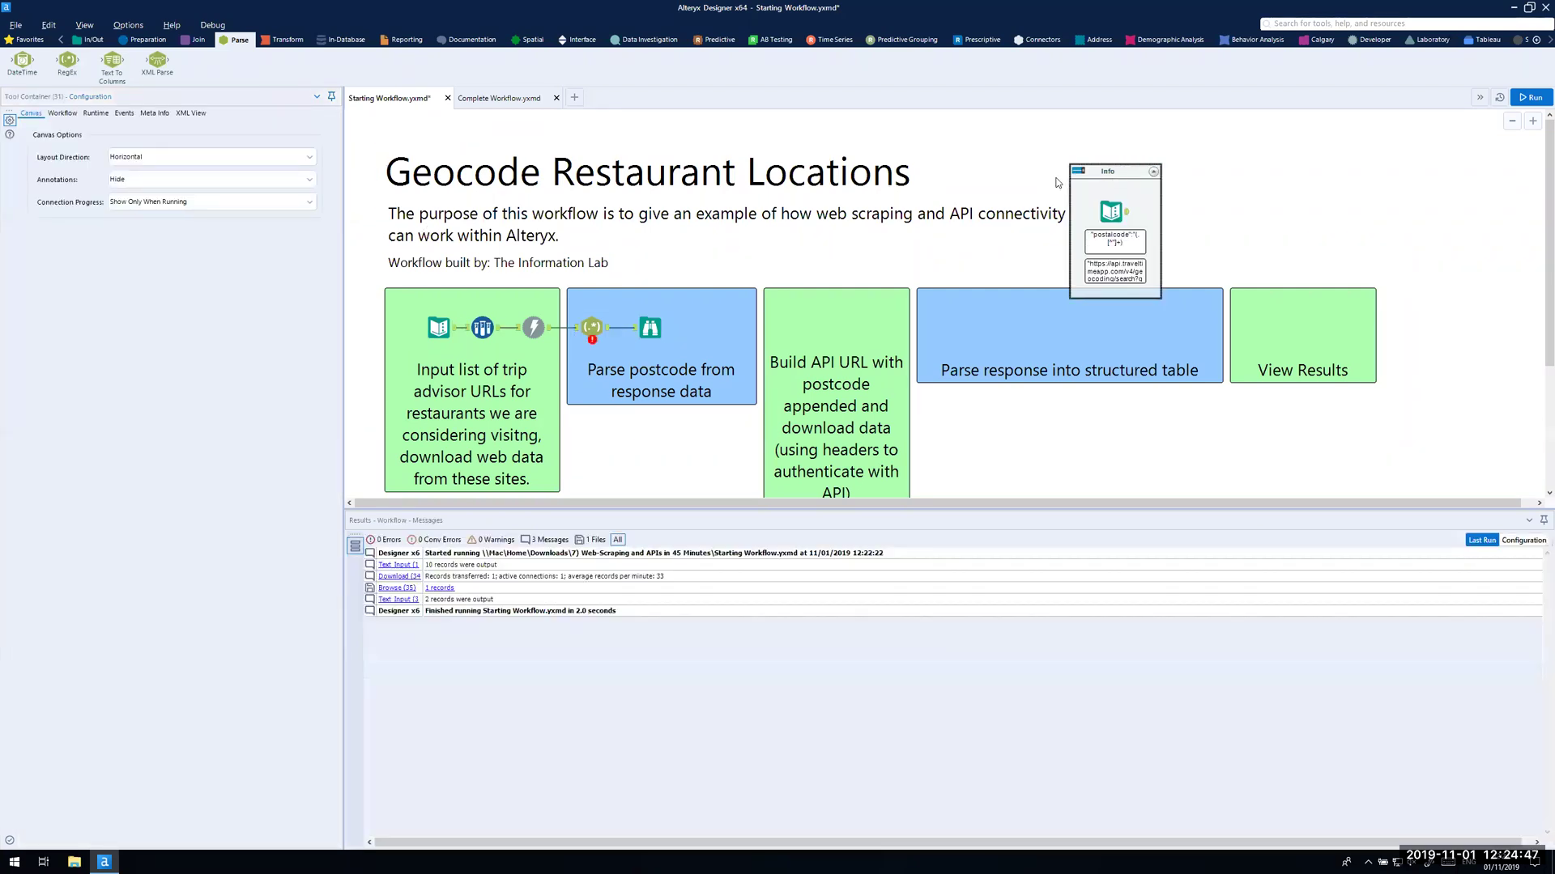
{"action": "left_click", "coordinate": [1091, 248]}
{"action": "left_click", "coordinate": [183, 230]}
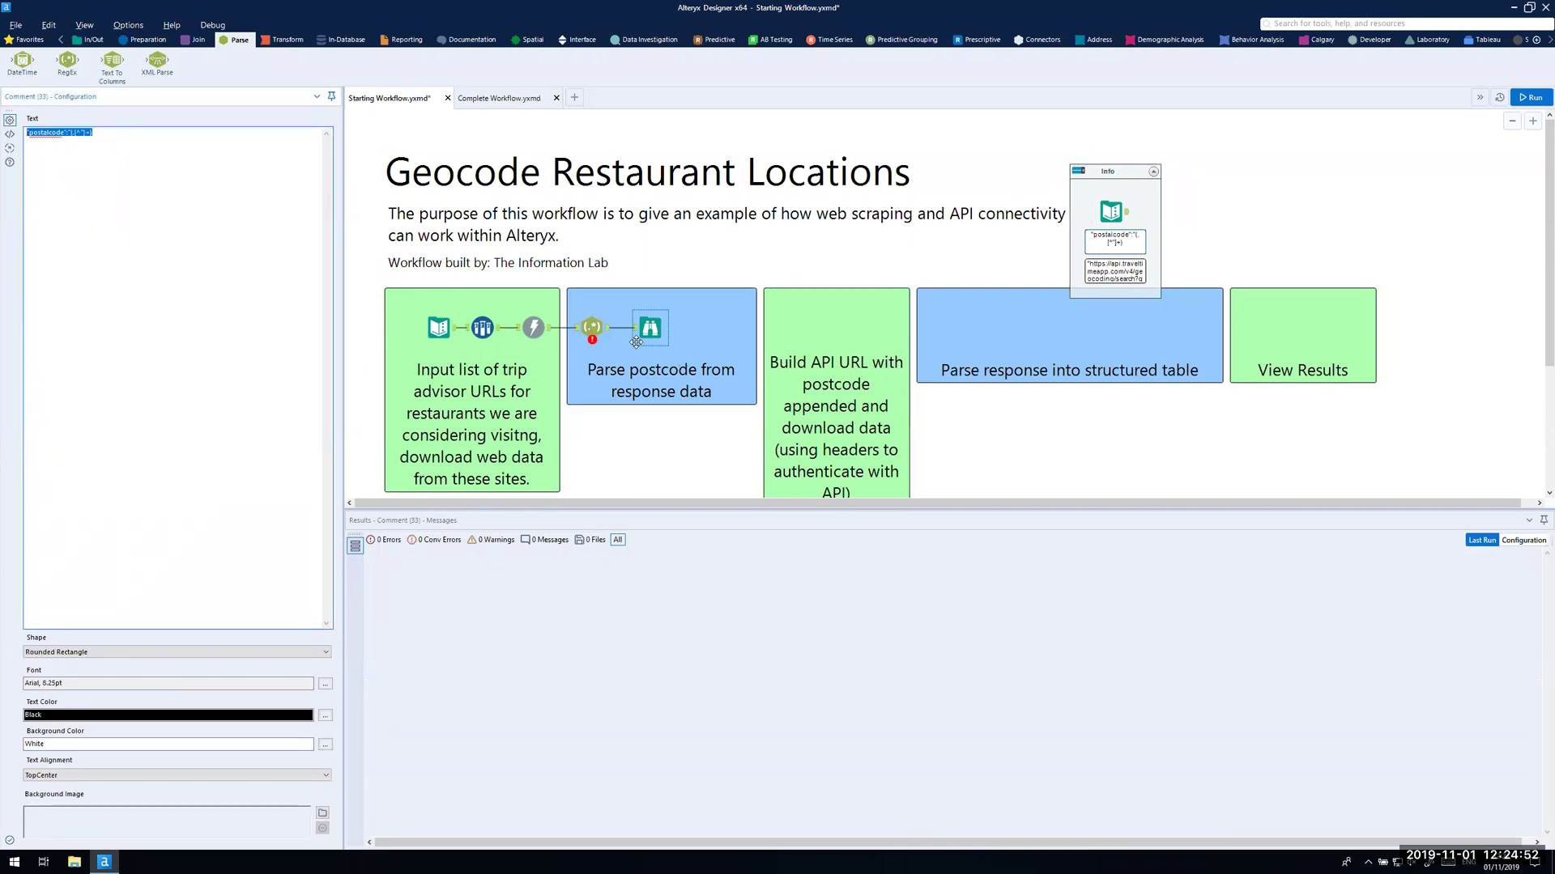
{"action": "left_click", "coordinate": [583, 327]}
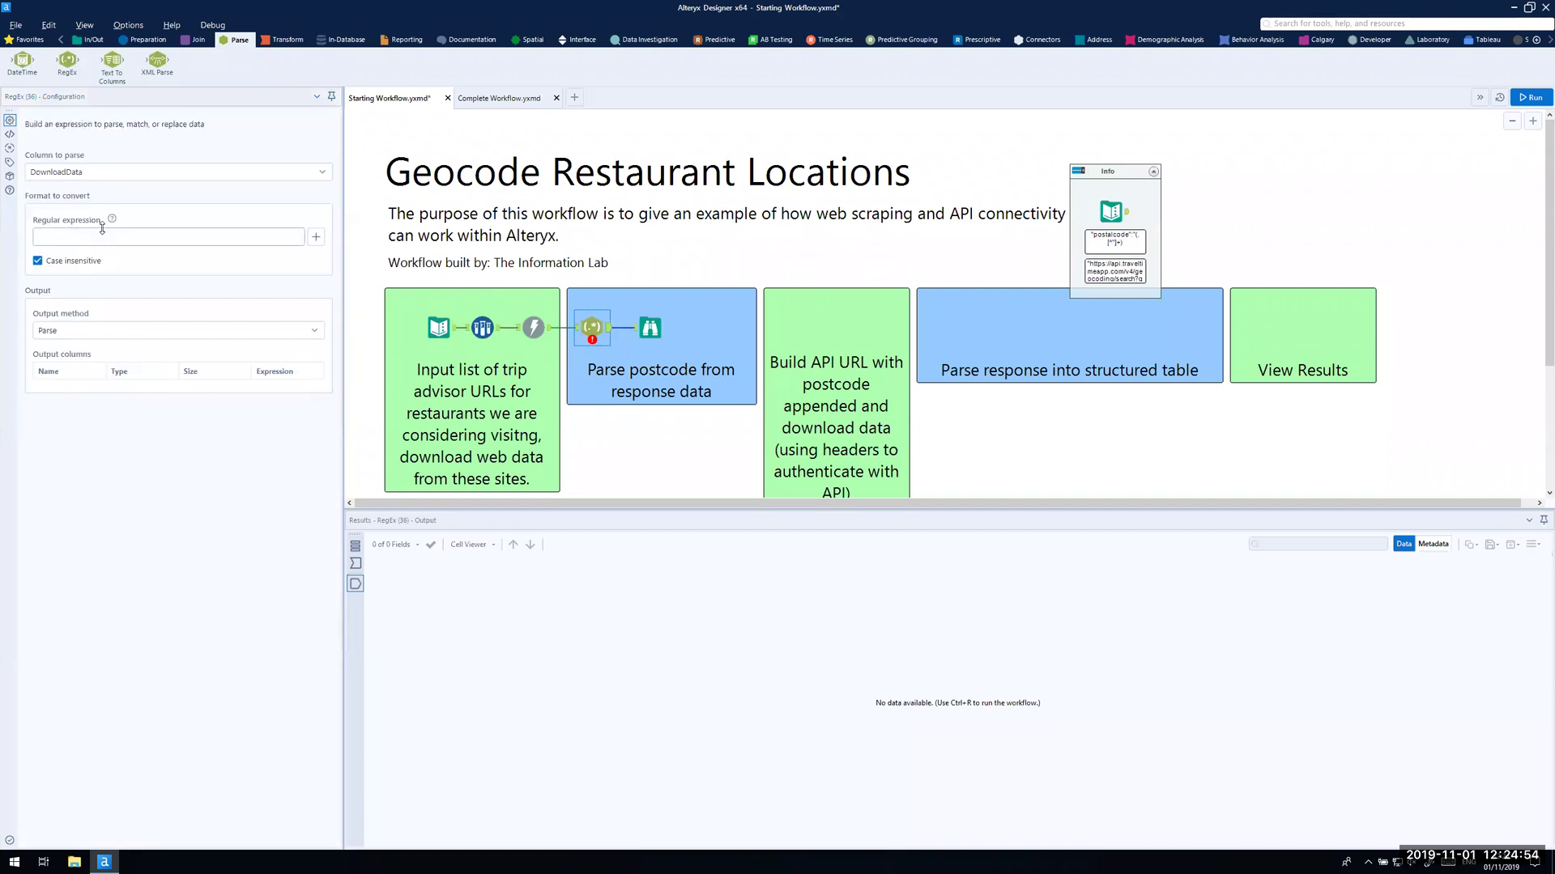
{"action": "left_click", "coordinate": [1151, 174]}
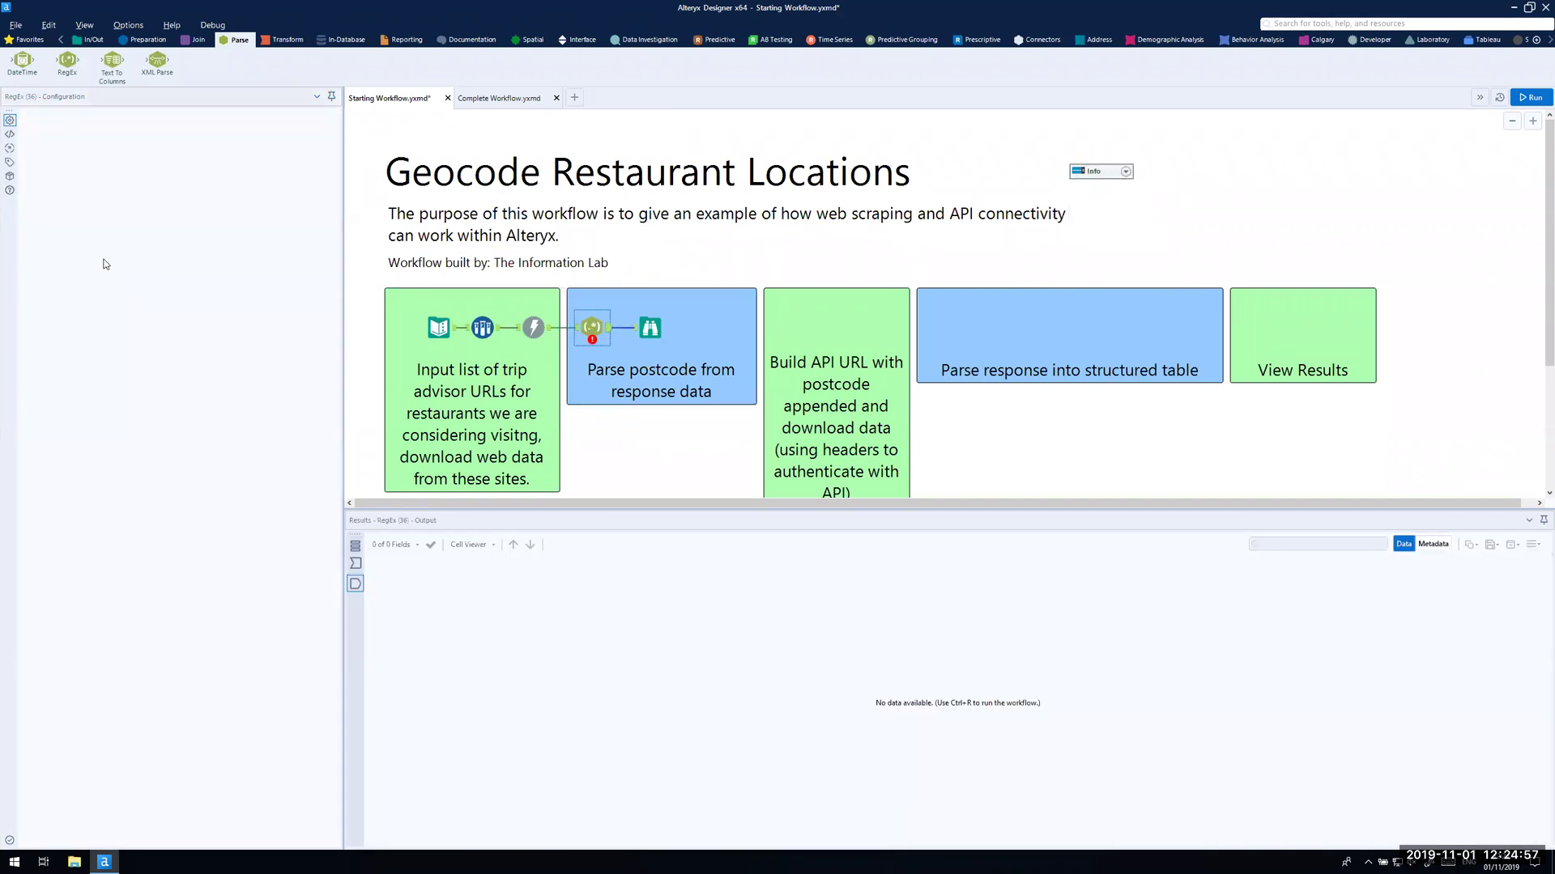
{"action": "left_click", "coordinate": [97, 238]}
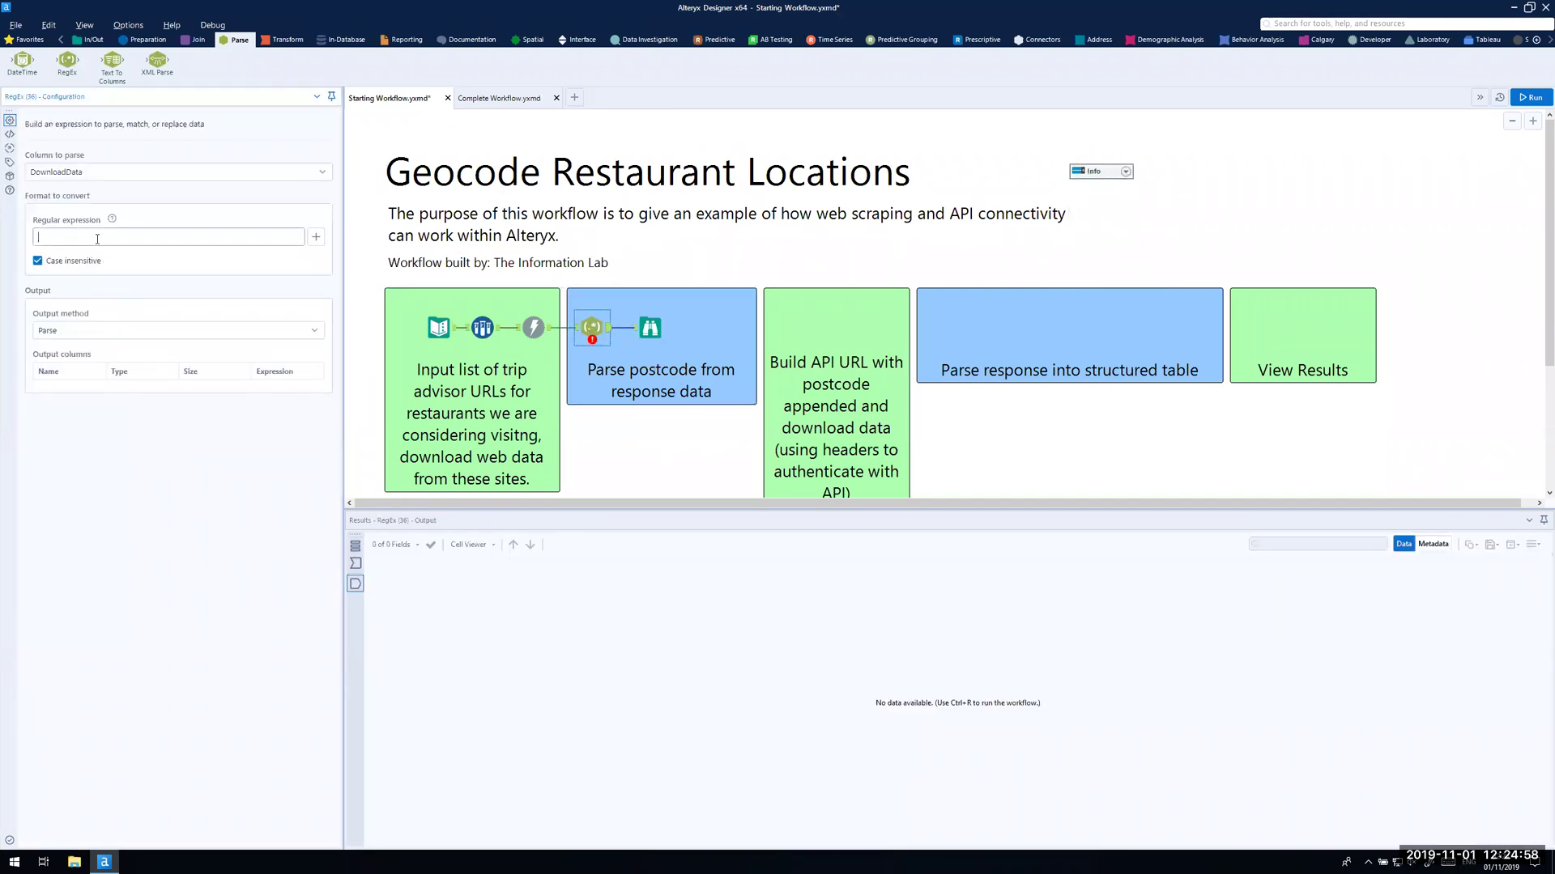
{"action": "type", "text": "\"postalcode\":\"(.[^\"]+)"}
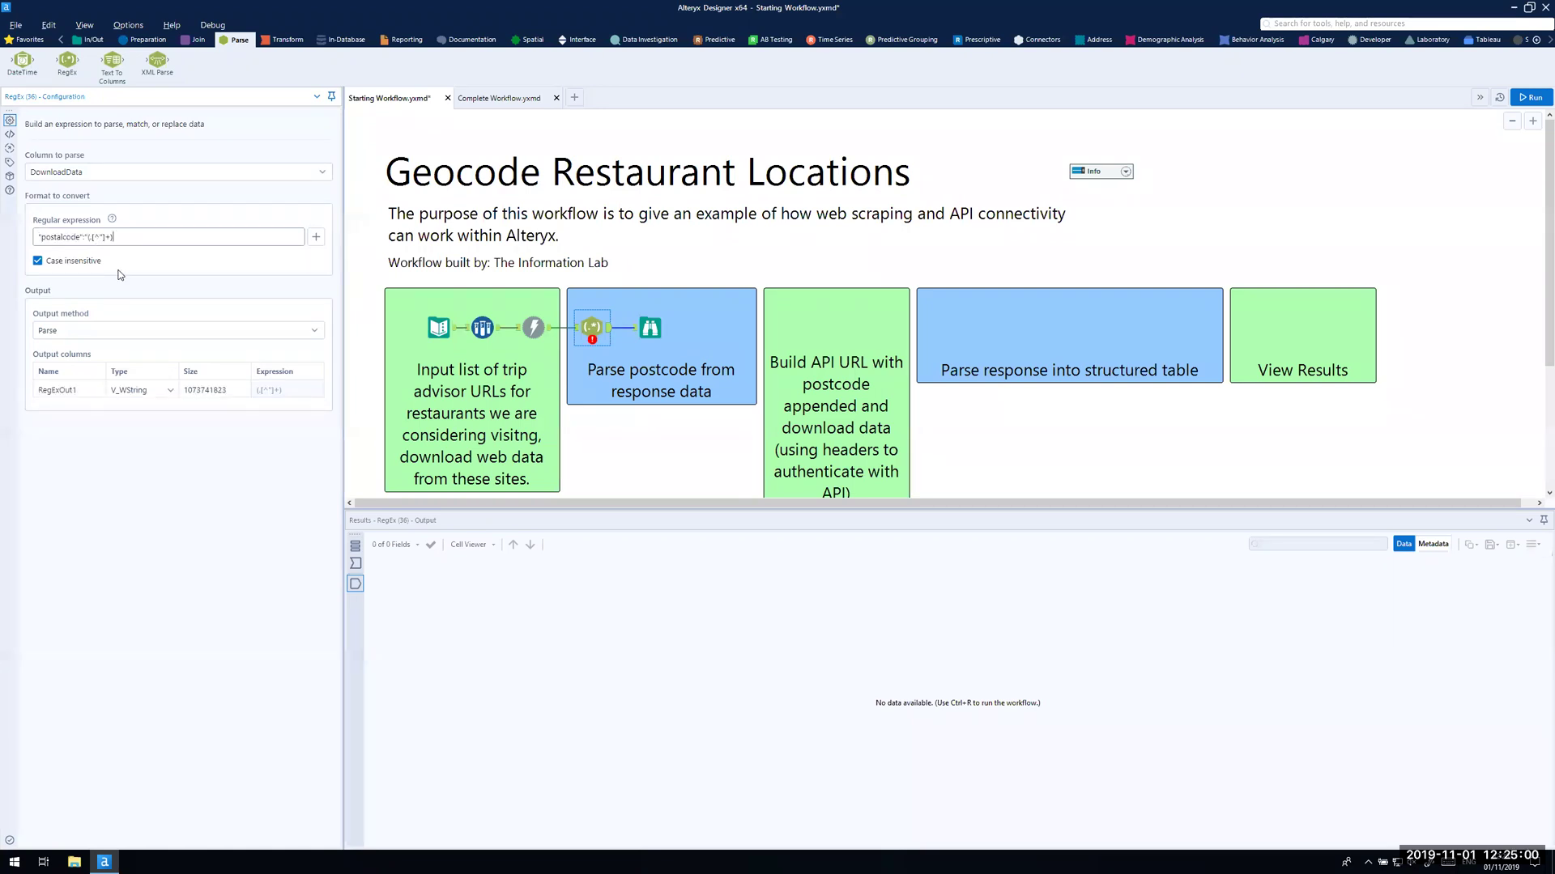
Step: Rename the RegEx output column to Postcode
{"action": "left_click", "coordinate": [61, 392]}
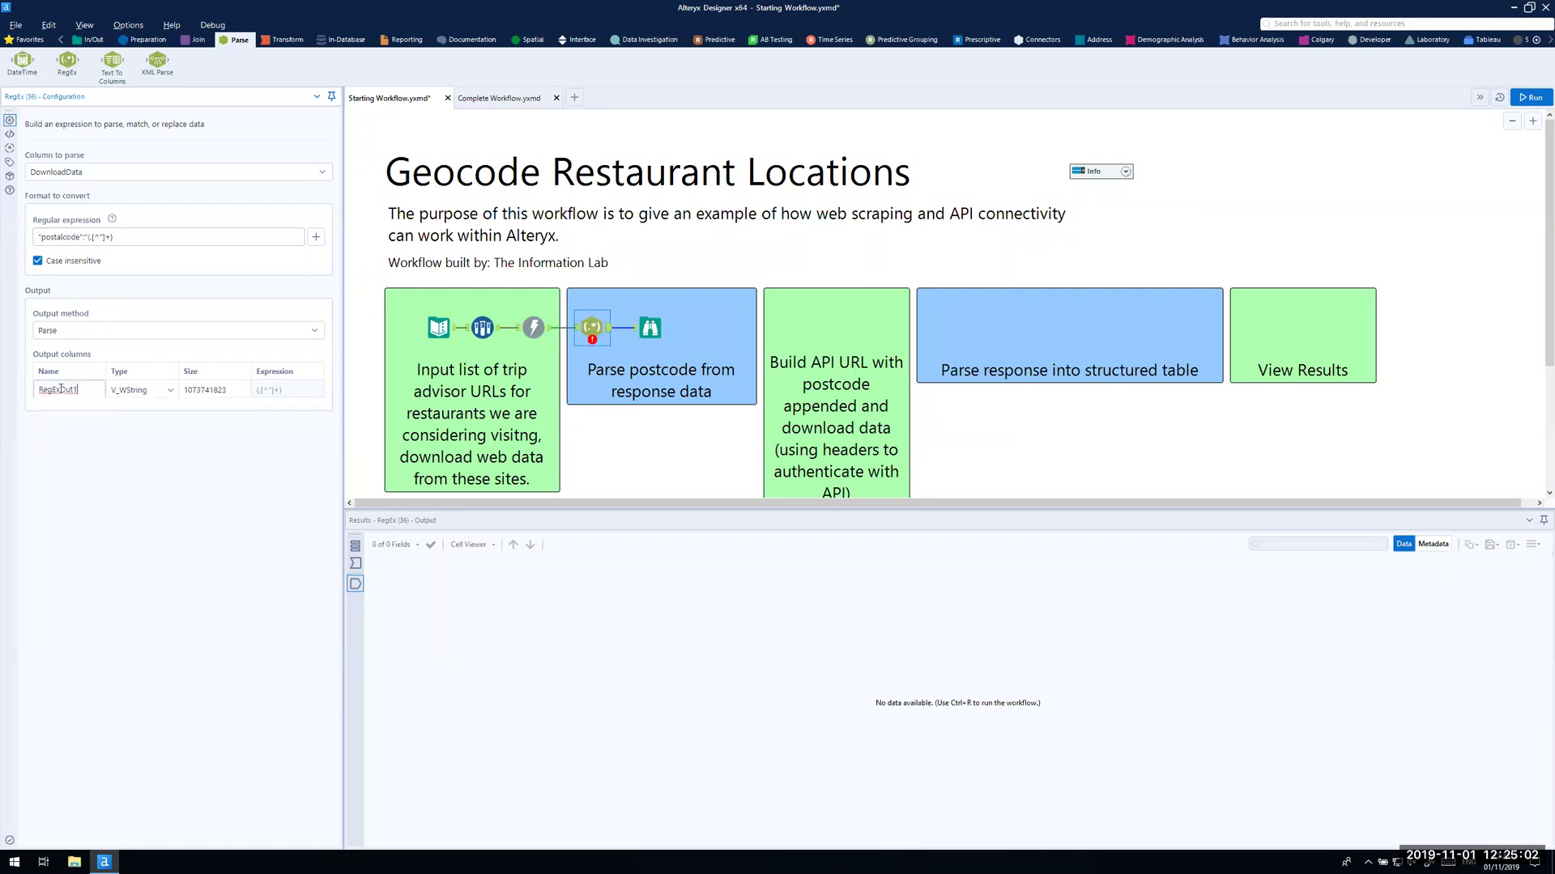
{"action": "double_click", "coordinate": [61, 389]}
{"action": "type", "text": "Postcode"}
Step: Compare the regular expression's literal text and capture group with the postalCode entry in the browser's page source, and return to Alteryx Designer
{"action": "left_click", "coordinate": [41, 235]}
{"action": "left_click_drag", "start_coordinate": [40, 235], "coordinate": [80, 236]}
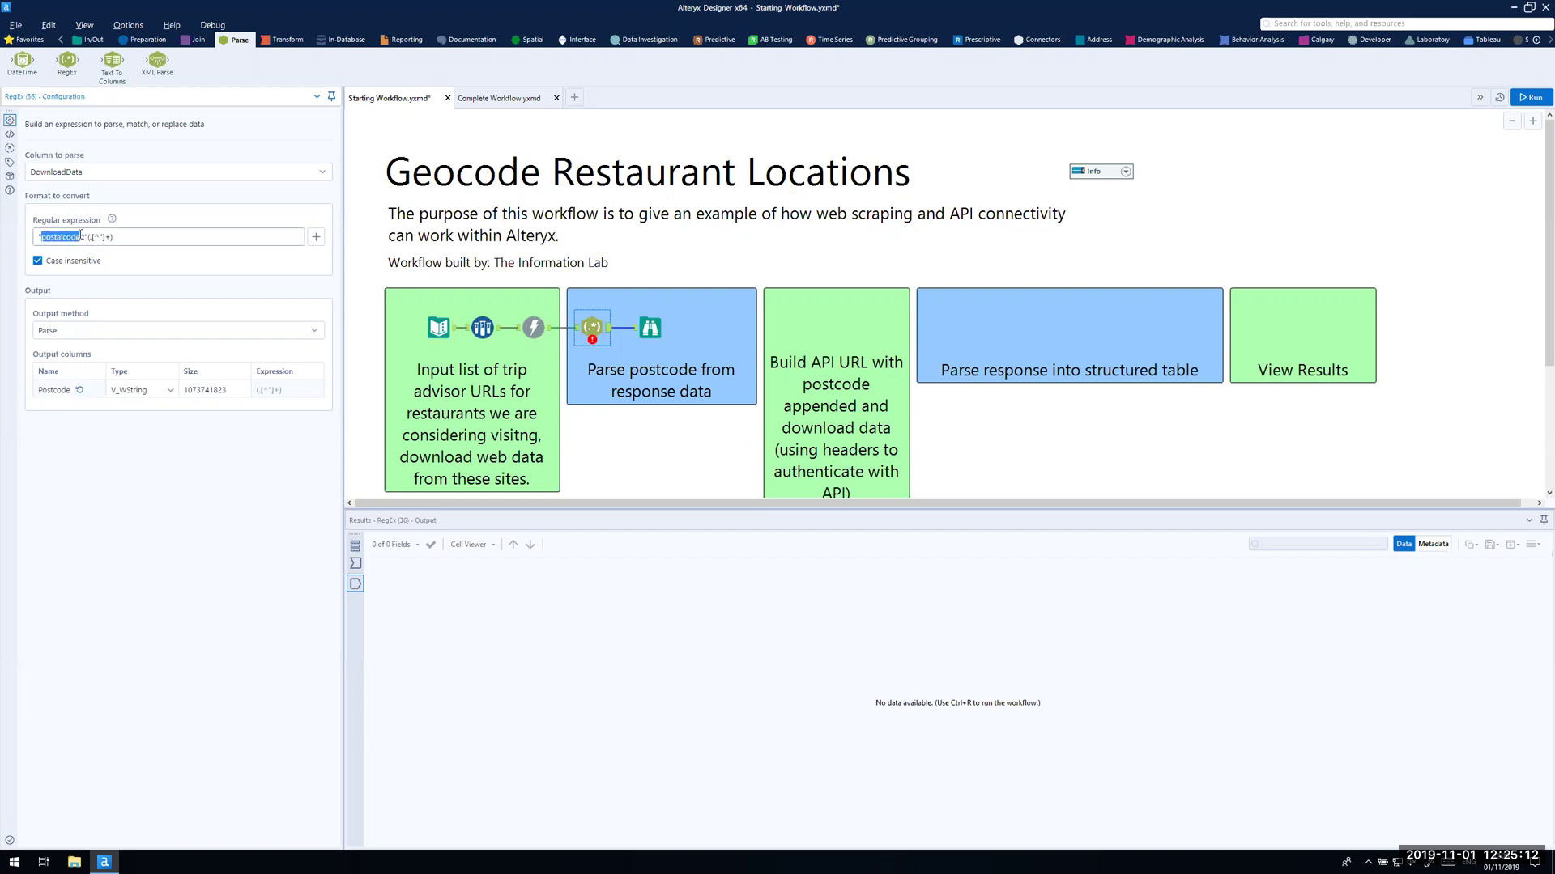
{"action": "left_click_drag", "start_coordinate": [67, 238], "coordinate": [112, 236]}
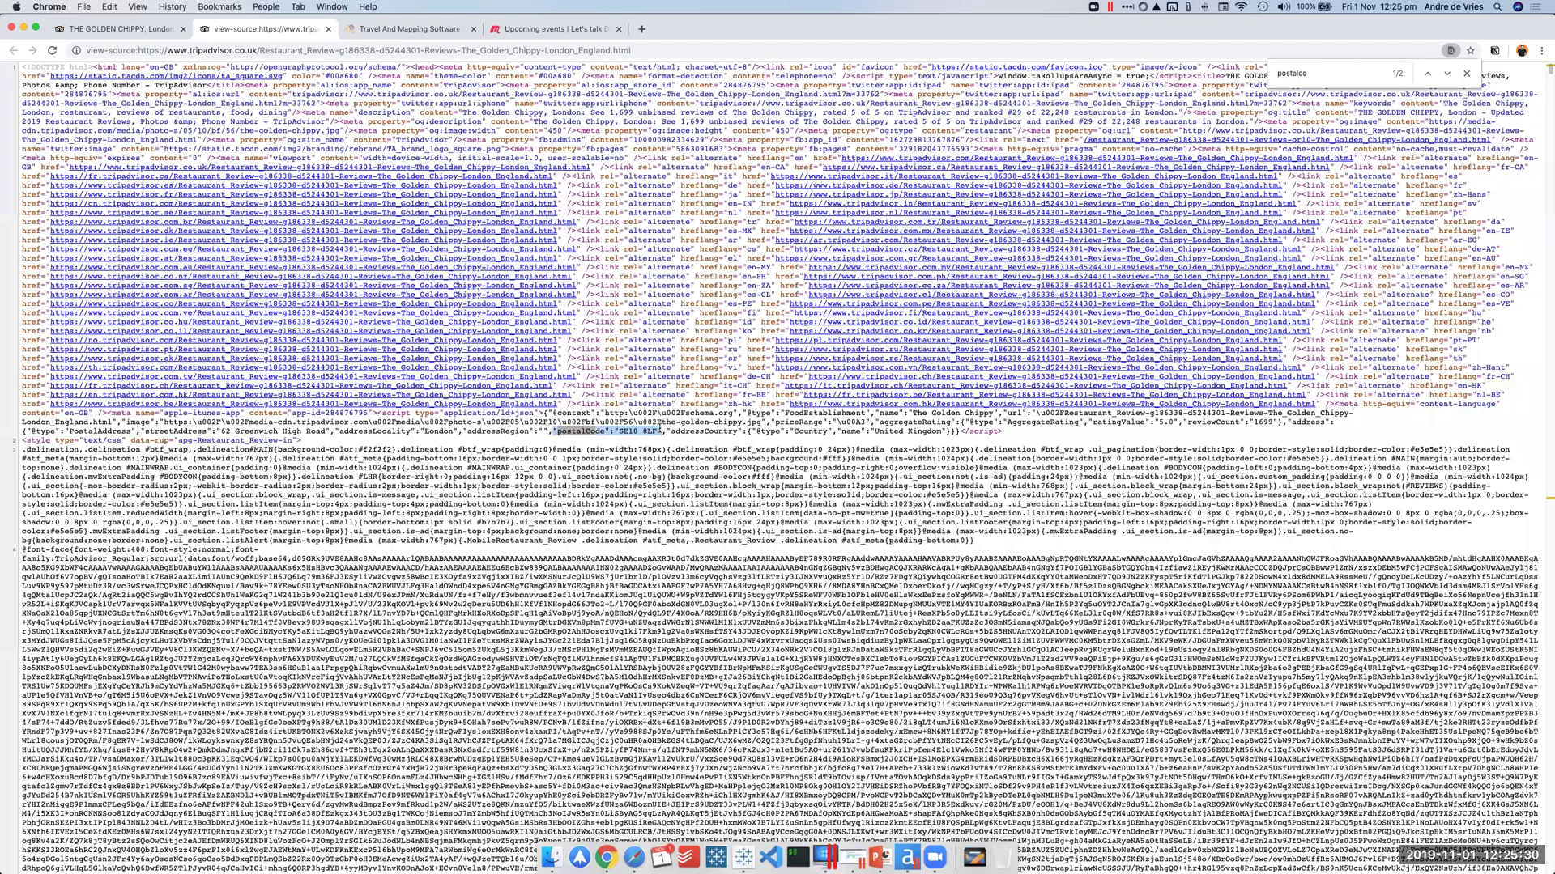
{"action": "left_click", "coordinate": [657, 430]}
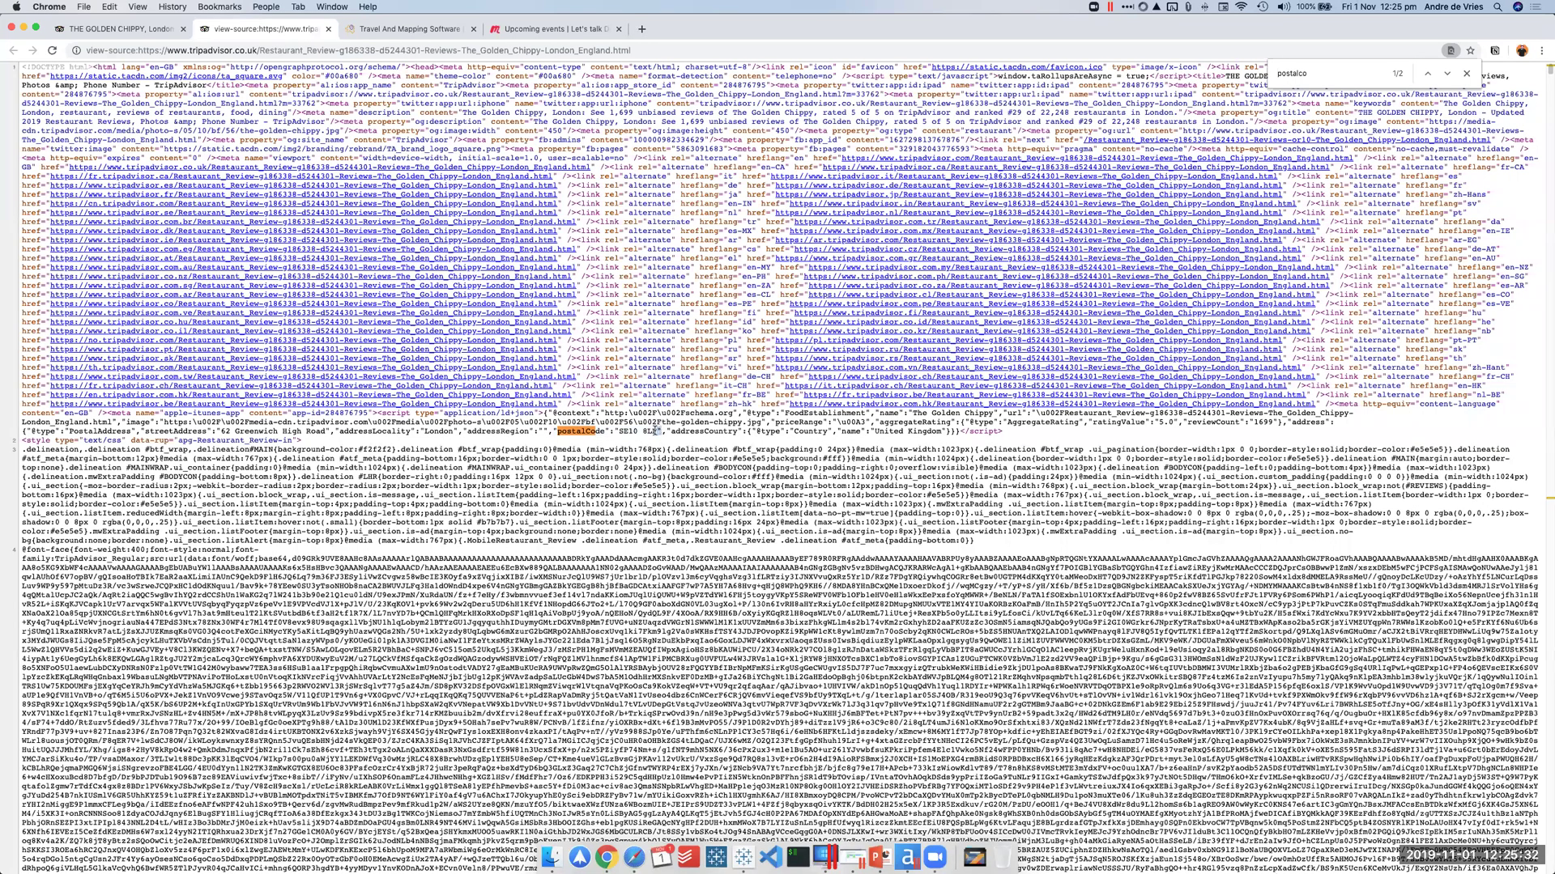
{"action": "left_click_drag", "start_coordinate": [656, 431], "coordinate": [623, 431]}
{"action": "left_click", "coordinate": [907, 856]}
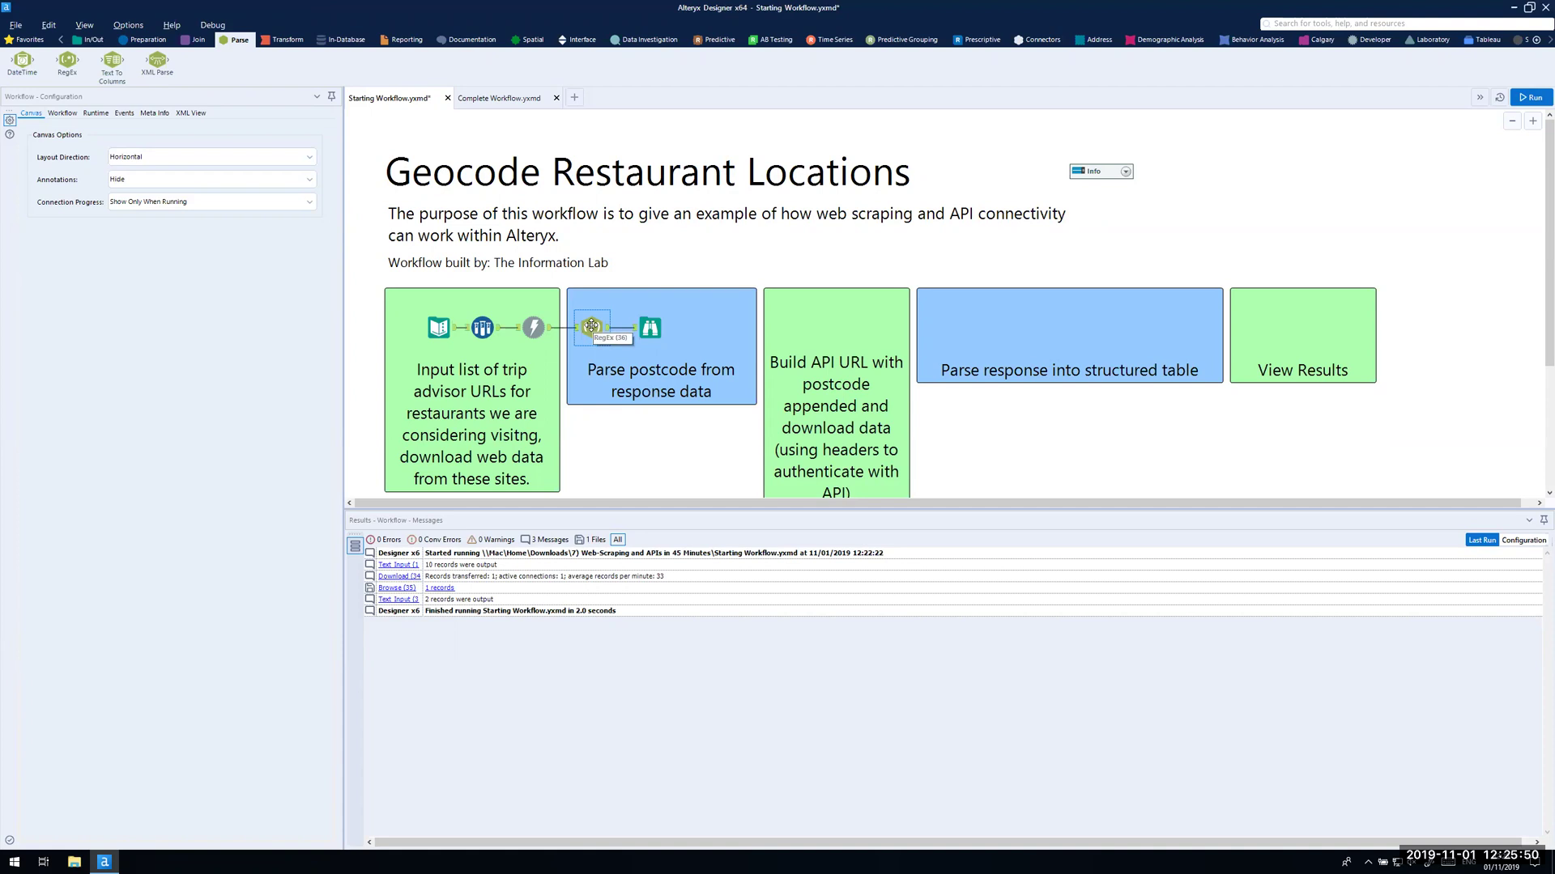
Step: Cache and run the workflow up to the RegEx tool, and view the Browse tool's results
{"action": "right_click", "coordinate": [594, 330]}
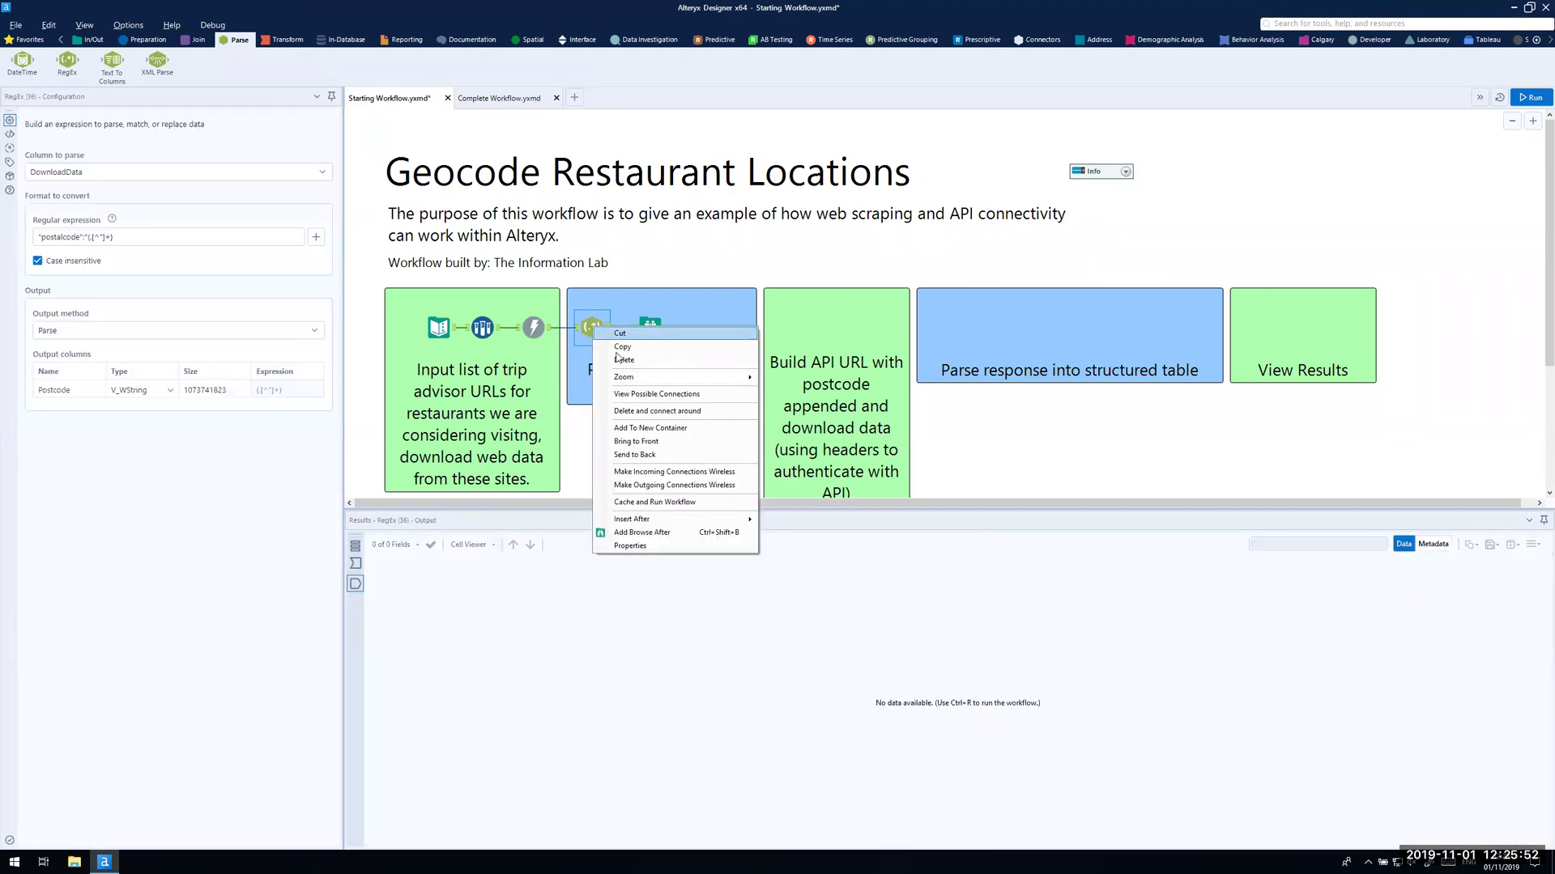
{"action": "left_click", "coordinate": [621, 503]}
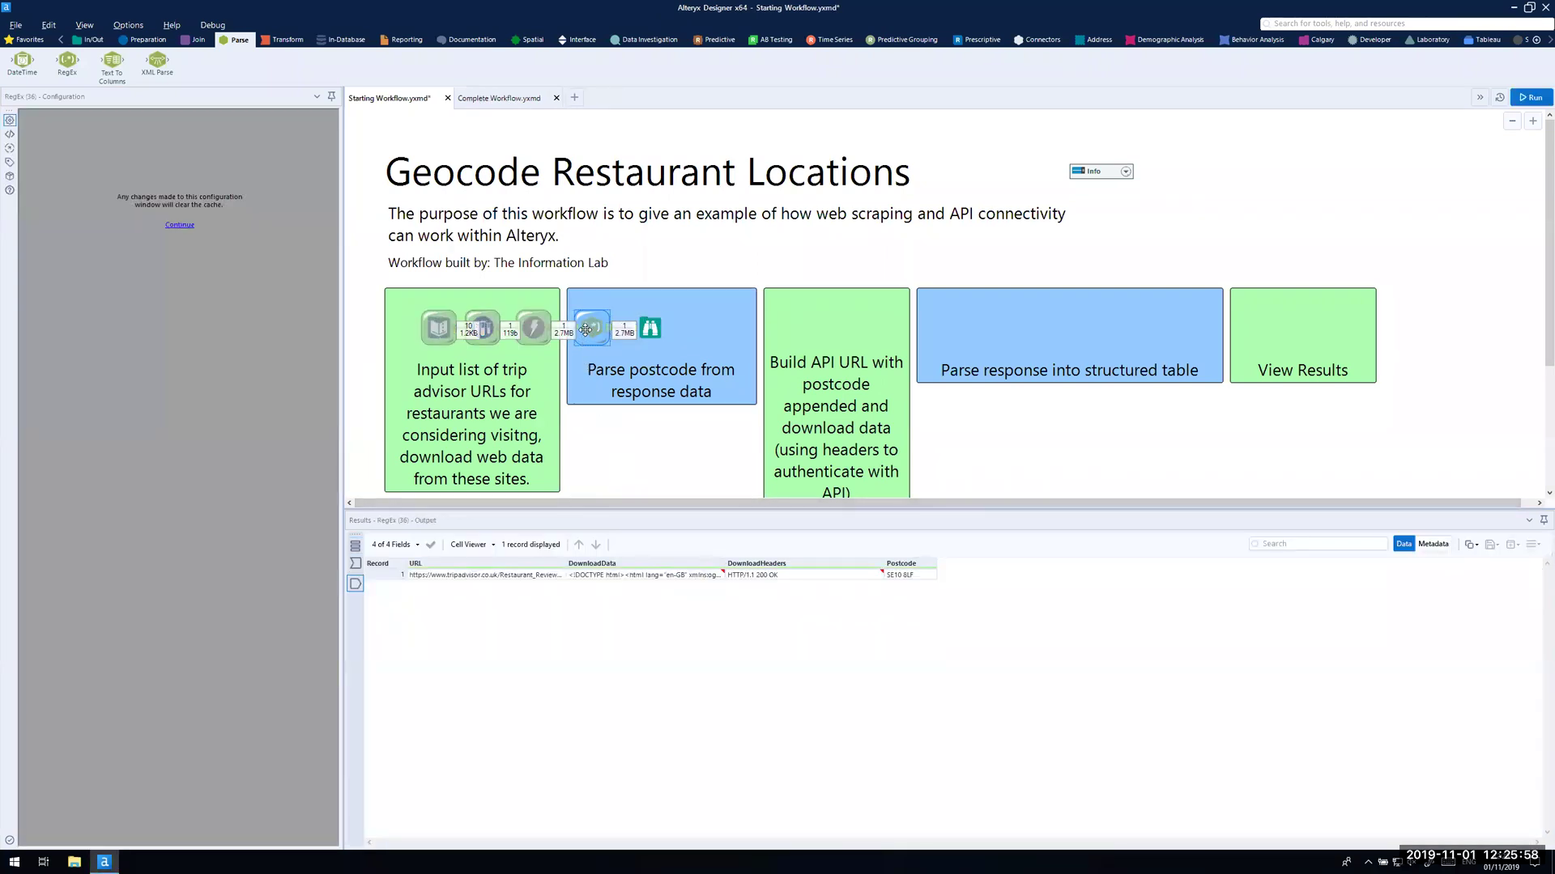
{"action": "left_click", "coordinate": [647, 328]}
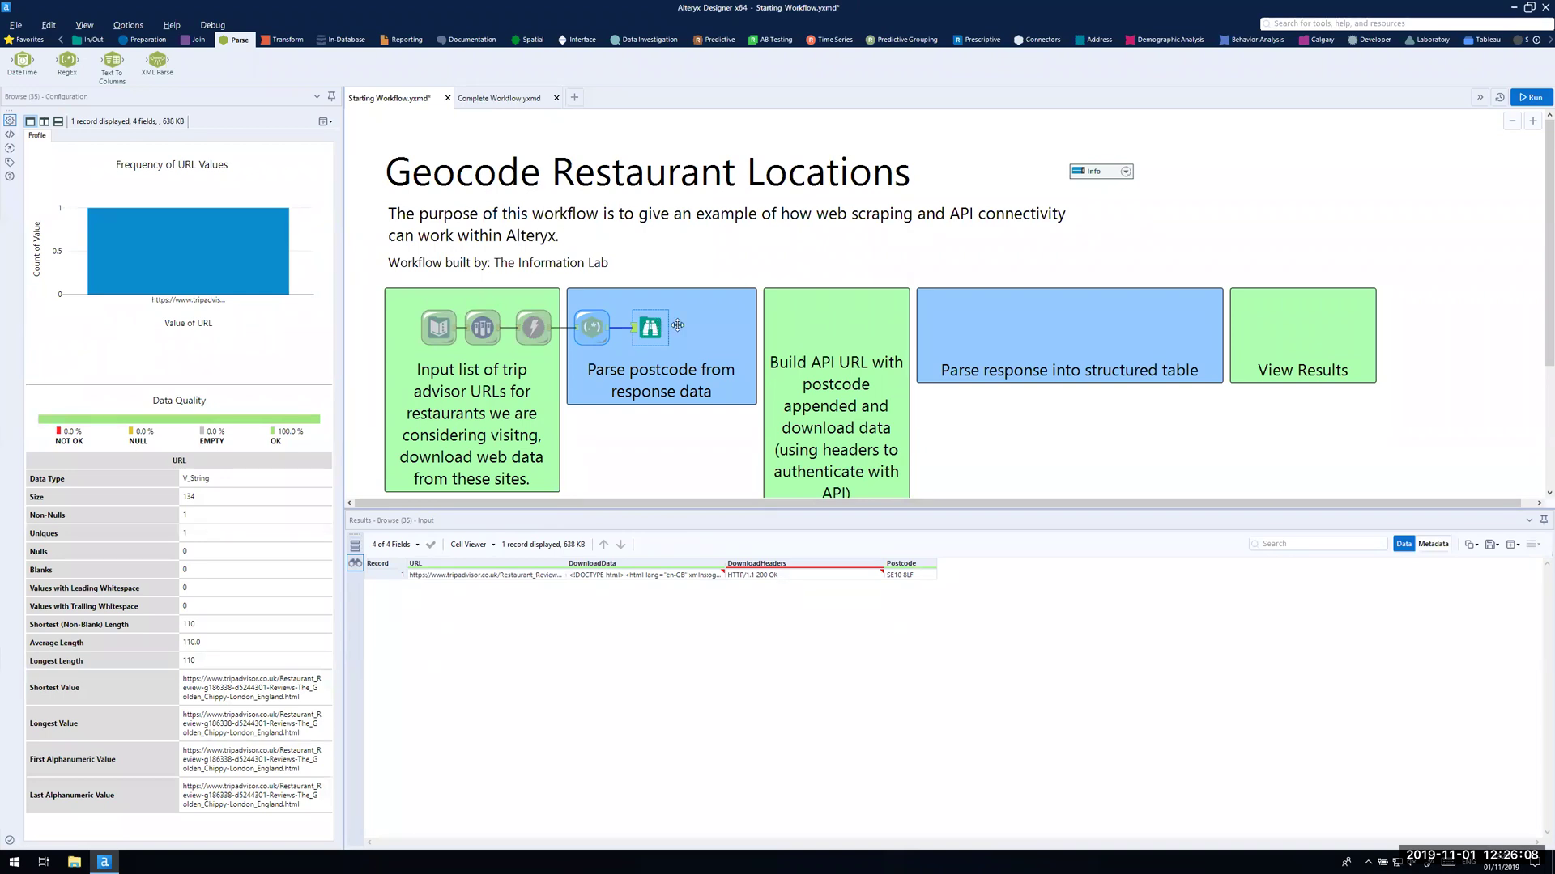
Step: Rerun the workflow from the cache and inspect the full Postcode value in the Browse tool's results
{"action": "left_click", "coordinate": [728, 270]}
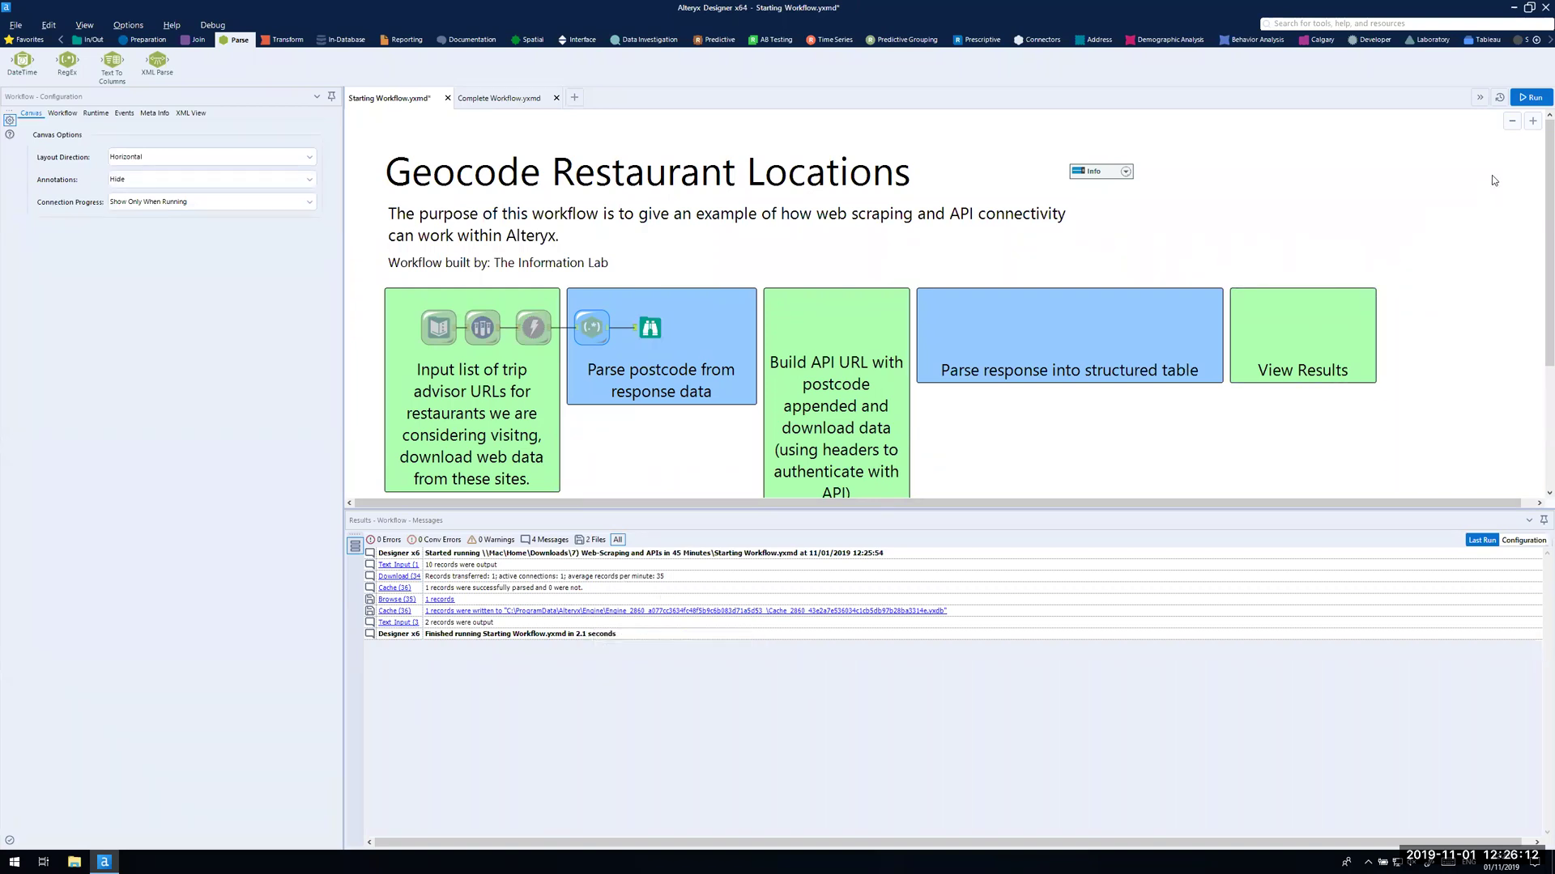
{"action": "left_click", "coordinate": [1528, 97]}
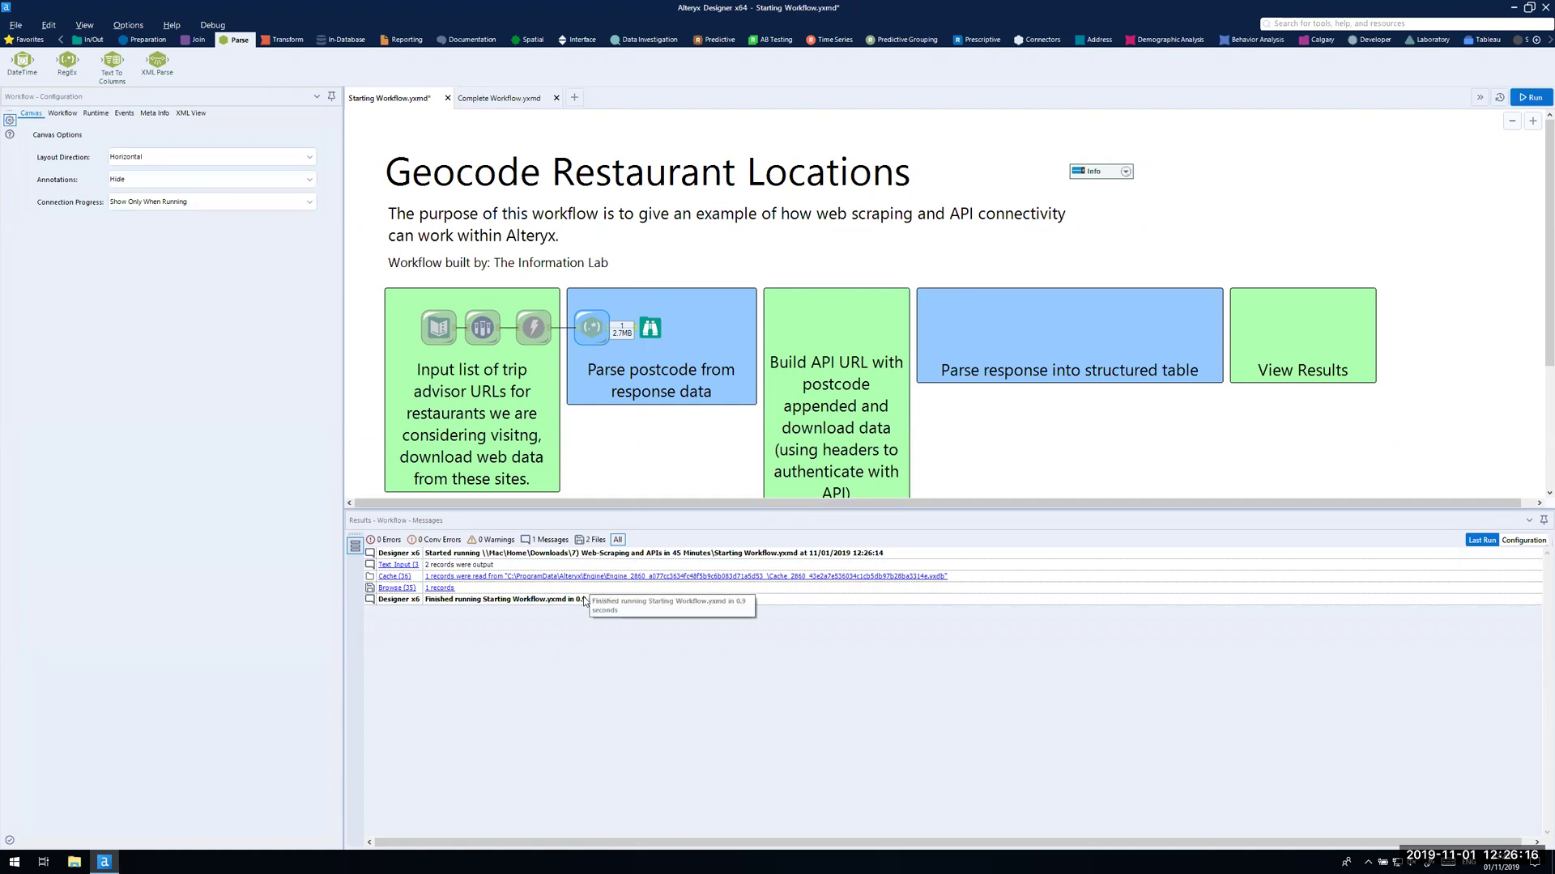
{"action": "left_click", "coordinate": [650, 328]}
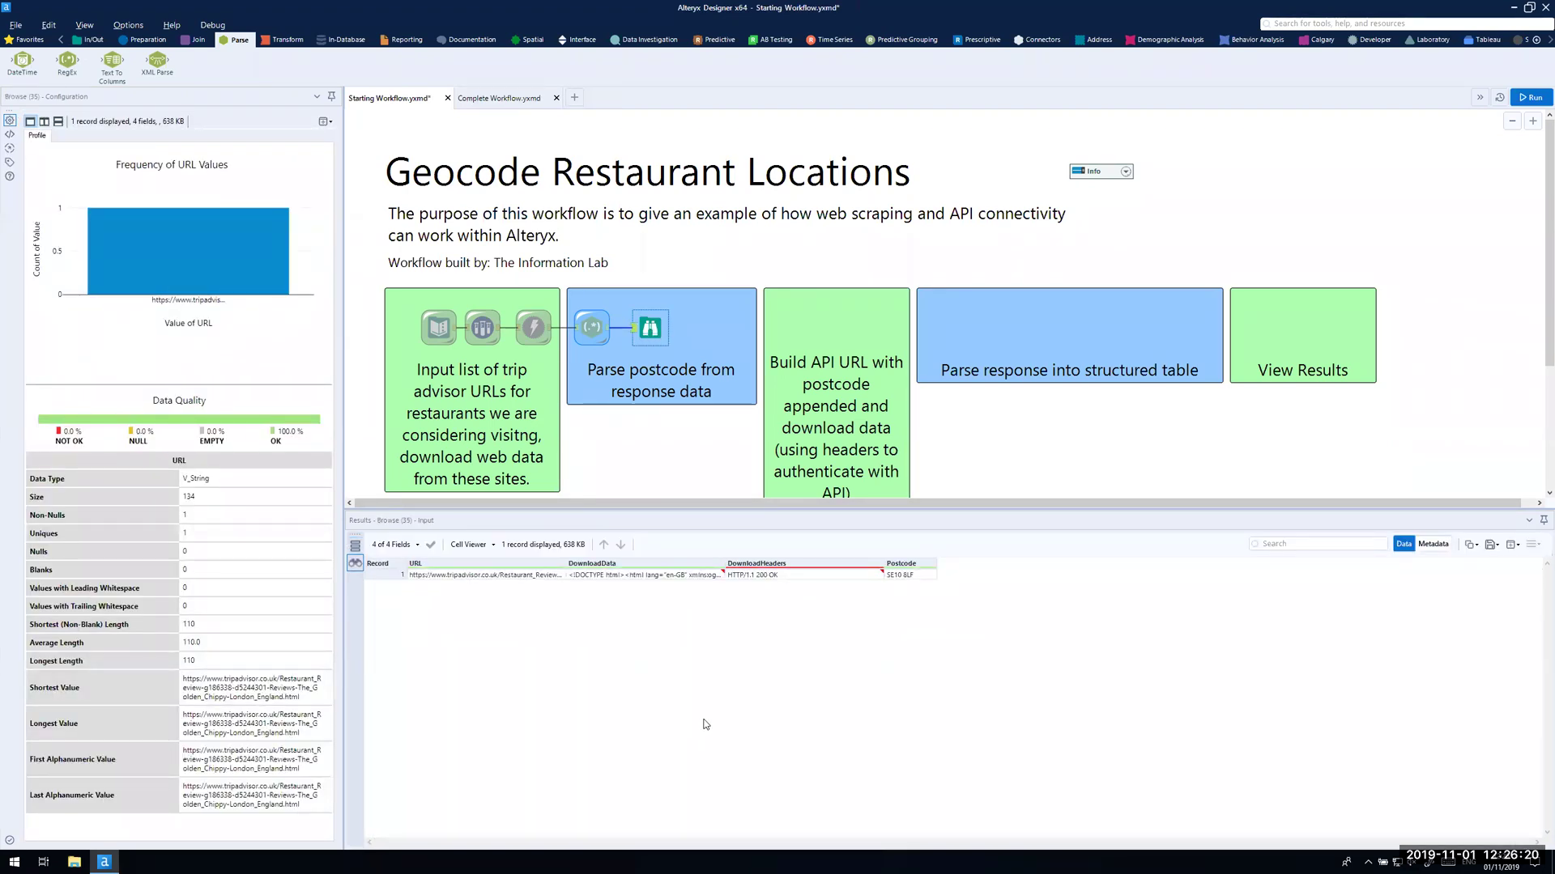
{"action": "left_click", "coordinate": [911, 576]}
{"action": "left_click_drag", "start_coordinate": [426, 576], "coordinate": [321, 575]}
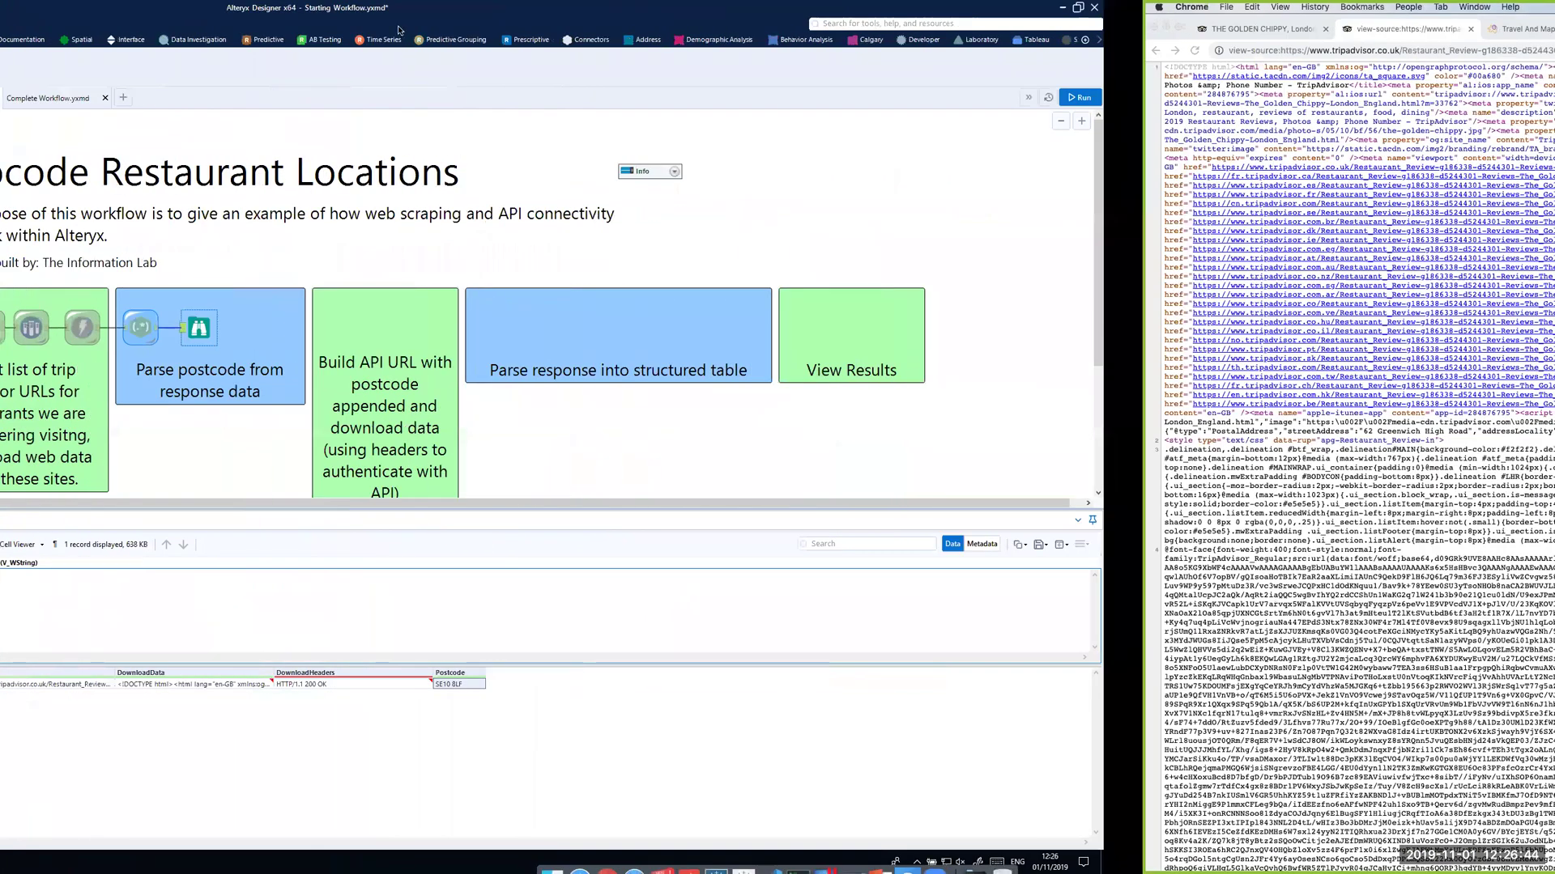
Step: Switch to the TravelTime platform site in Chrome and open the Geocoding (Search) reference in its Search API documentation
{"action": "key", "text": "ctrl+Tab"}
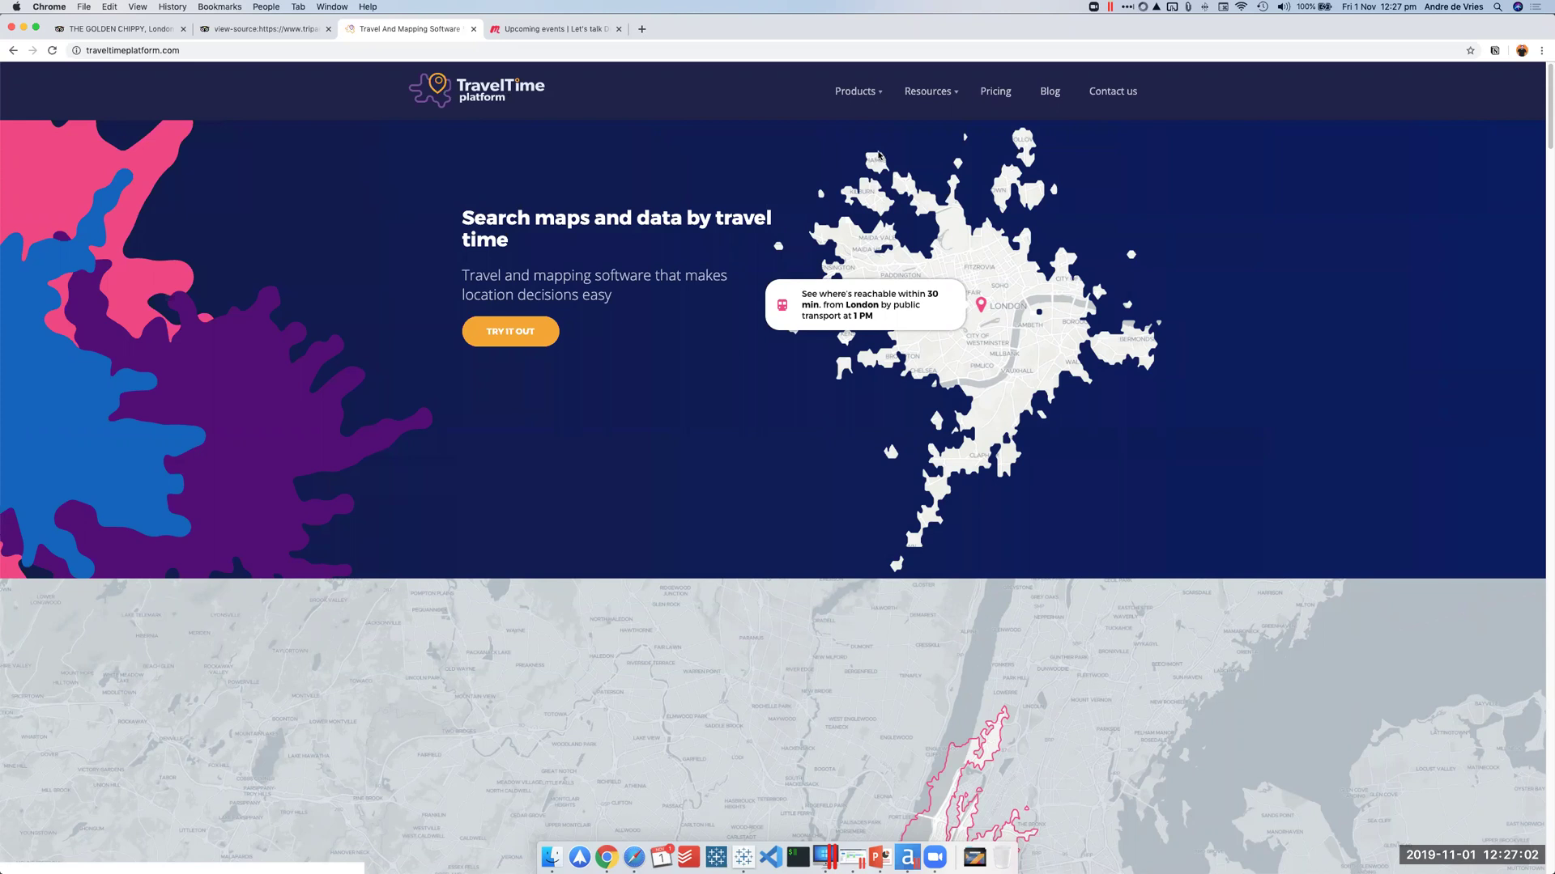
{"action": "scroll", "coordinate": [896, 217], "scroll_direction": "down", "scroll_amount": 5}
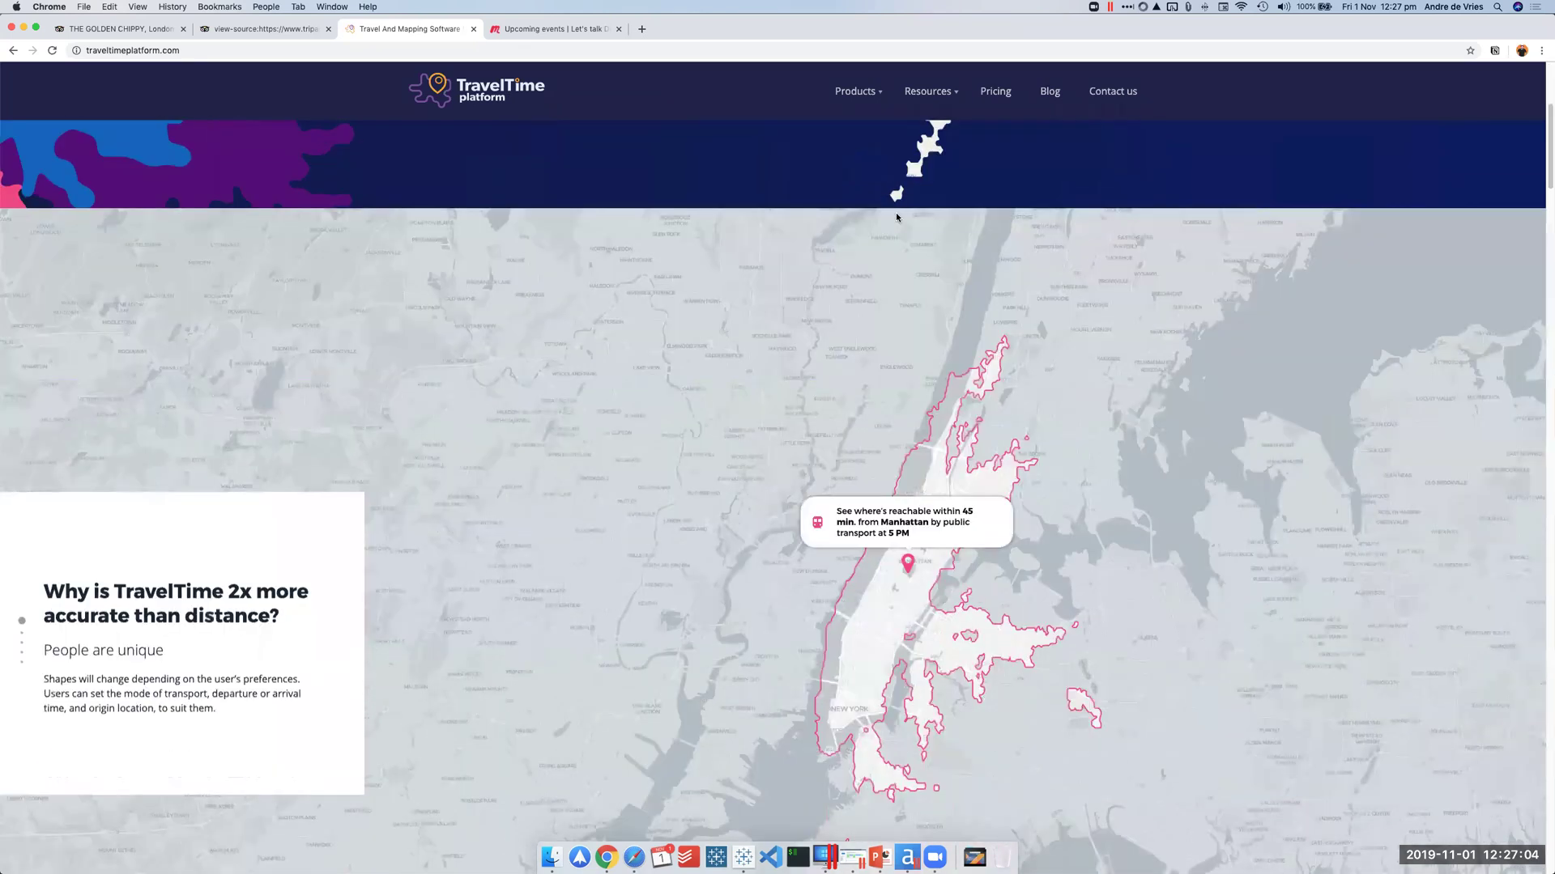
{"action": "scroll", "coordinate": [895, 217], "scroll_direction": "up", "scroll_amount": 3}
{"action": "mouse_move", "coordinate": [869, 96]}
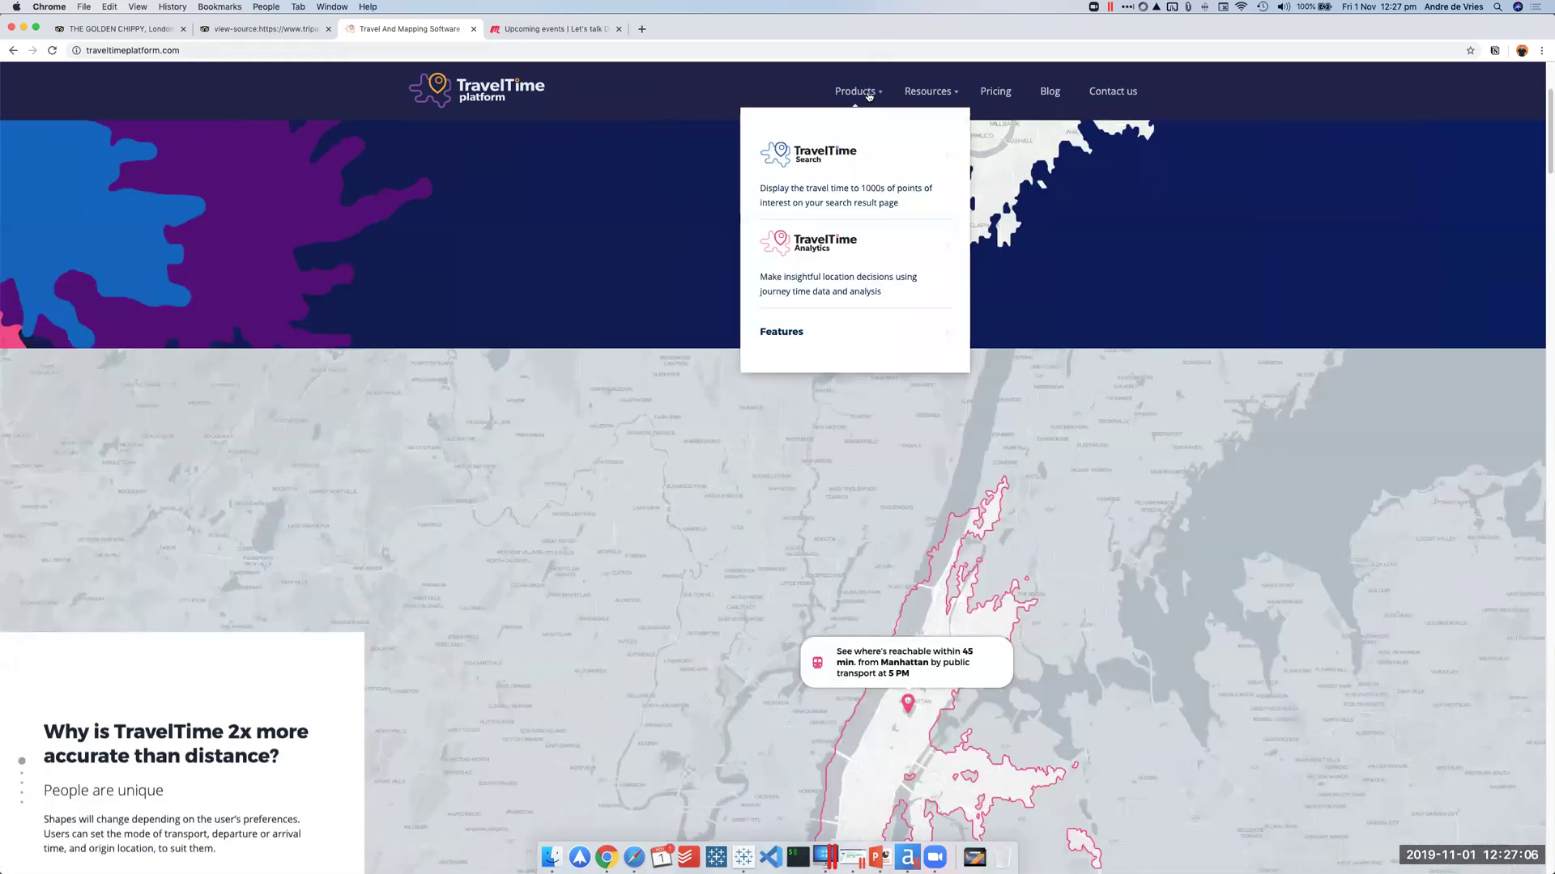
{"action": "left_click", "coordinate": [897, 154]}
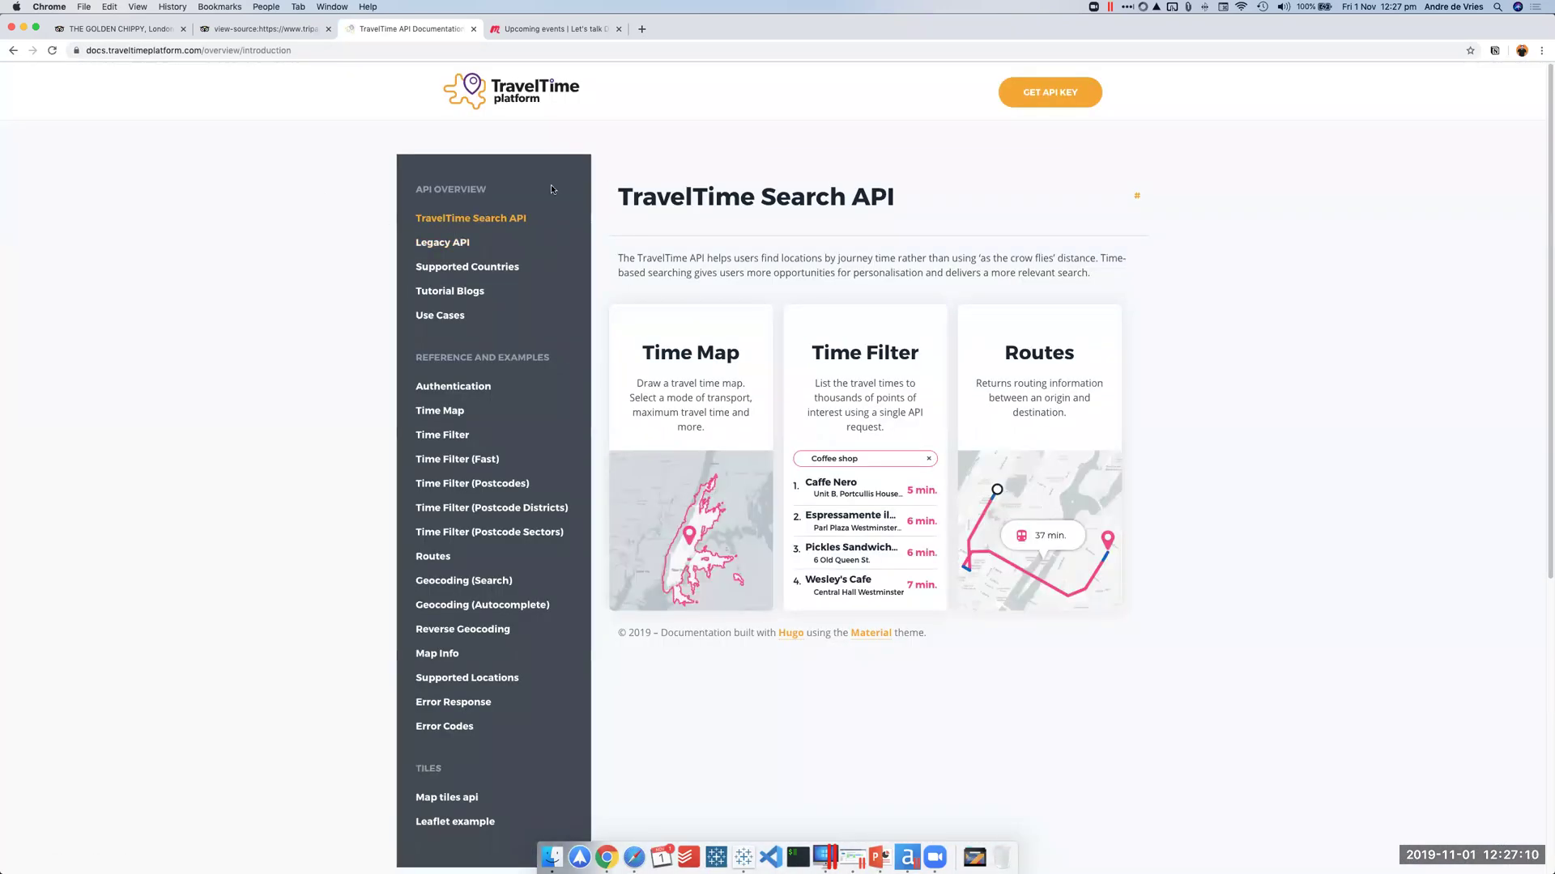
{"action": "left_click_drag", "start_coordinate": [619, 196], "coordinate": [895, 197]}
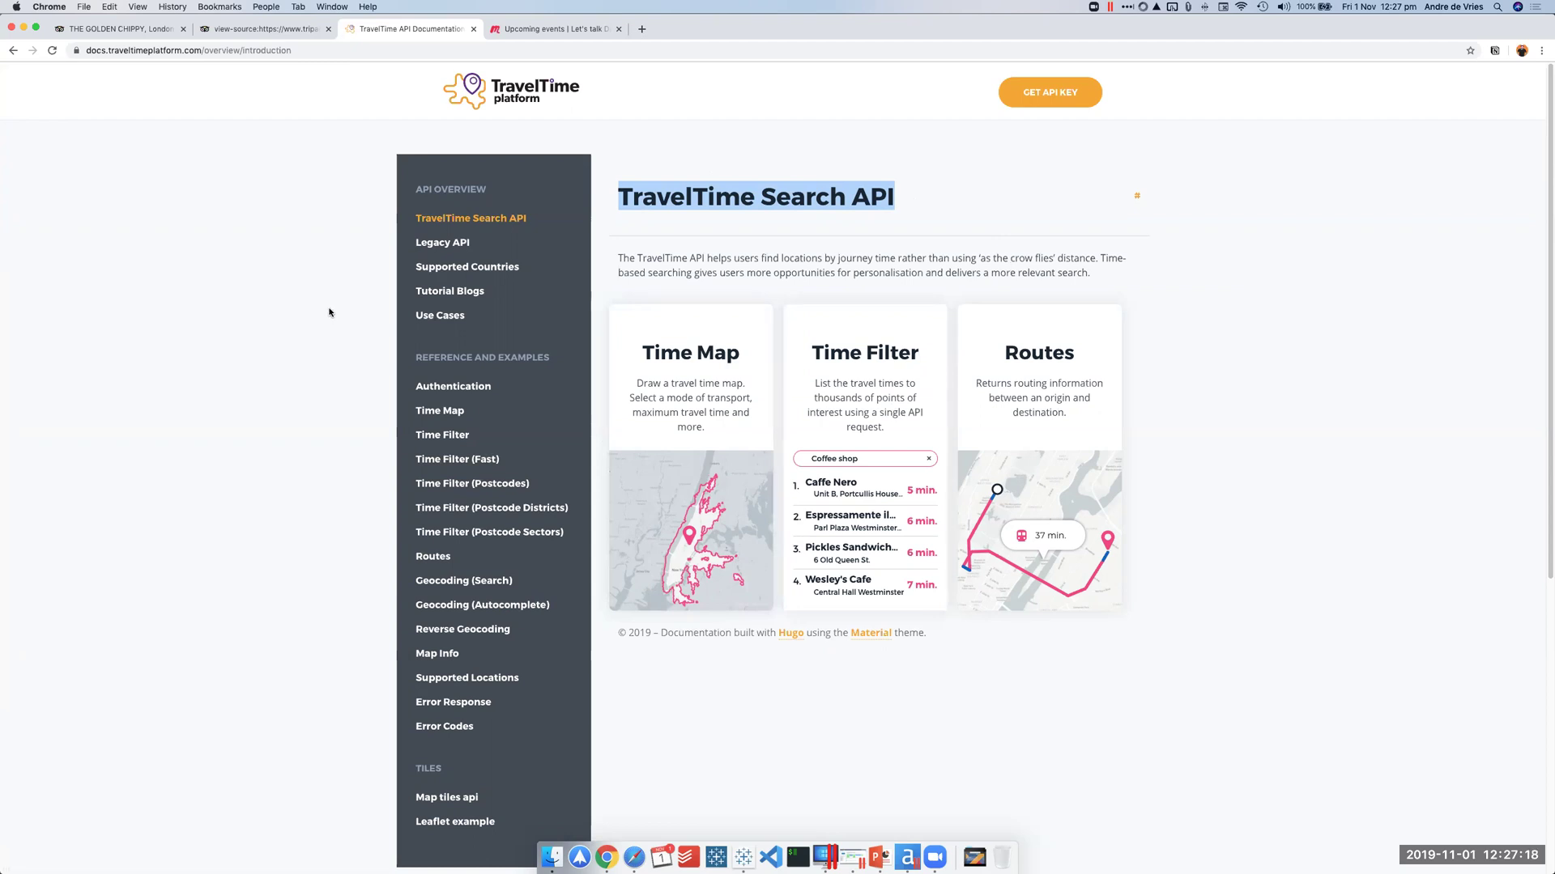
{"action": "scroll", "coordinate": [332, 314], "scroll_direction": "down", "scroll_amount": 1}
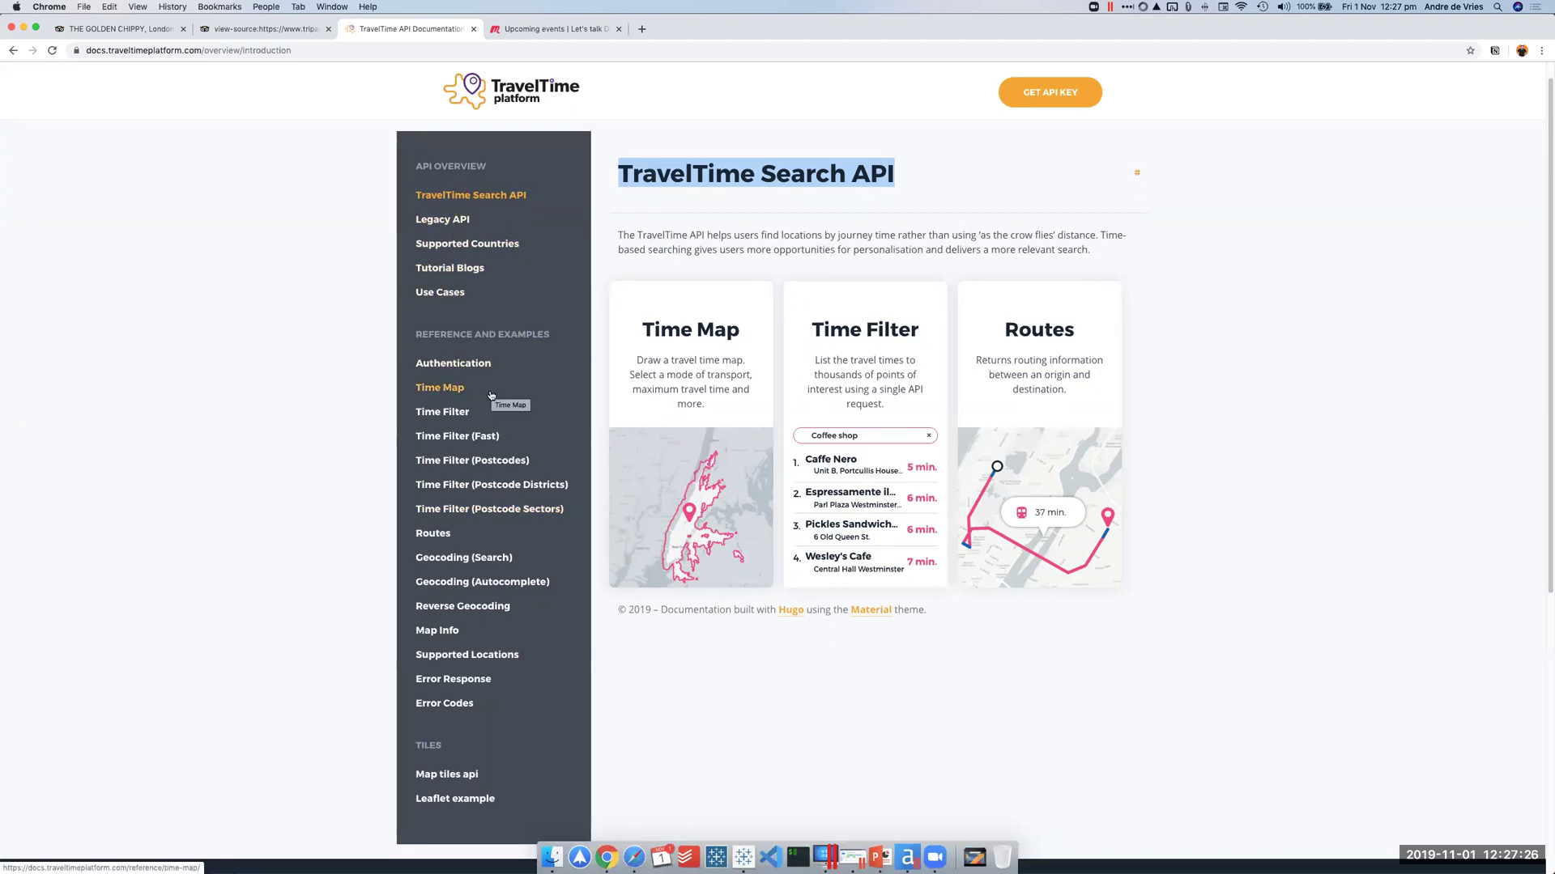
{"action": "left_click", "coordinate": [463, 561]}
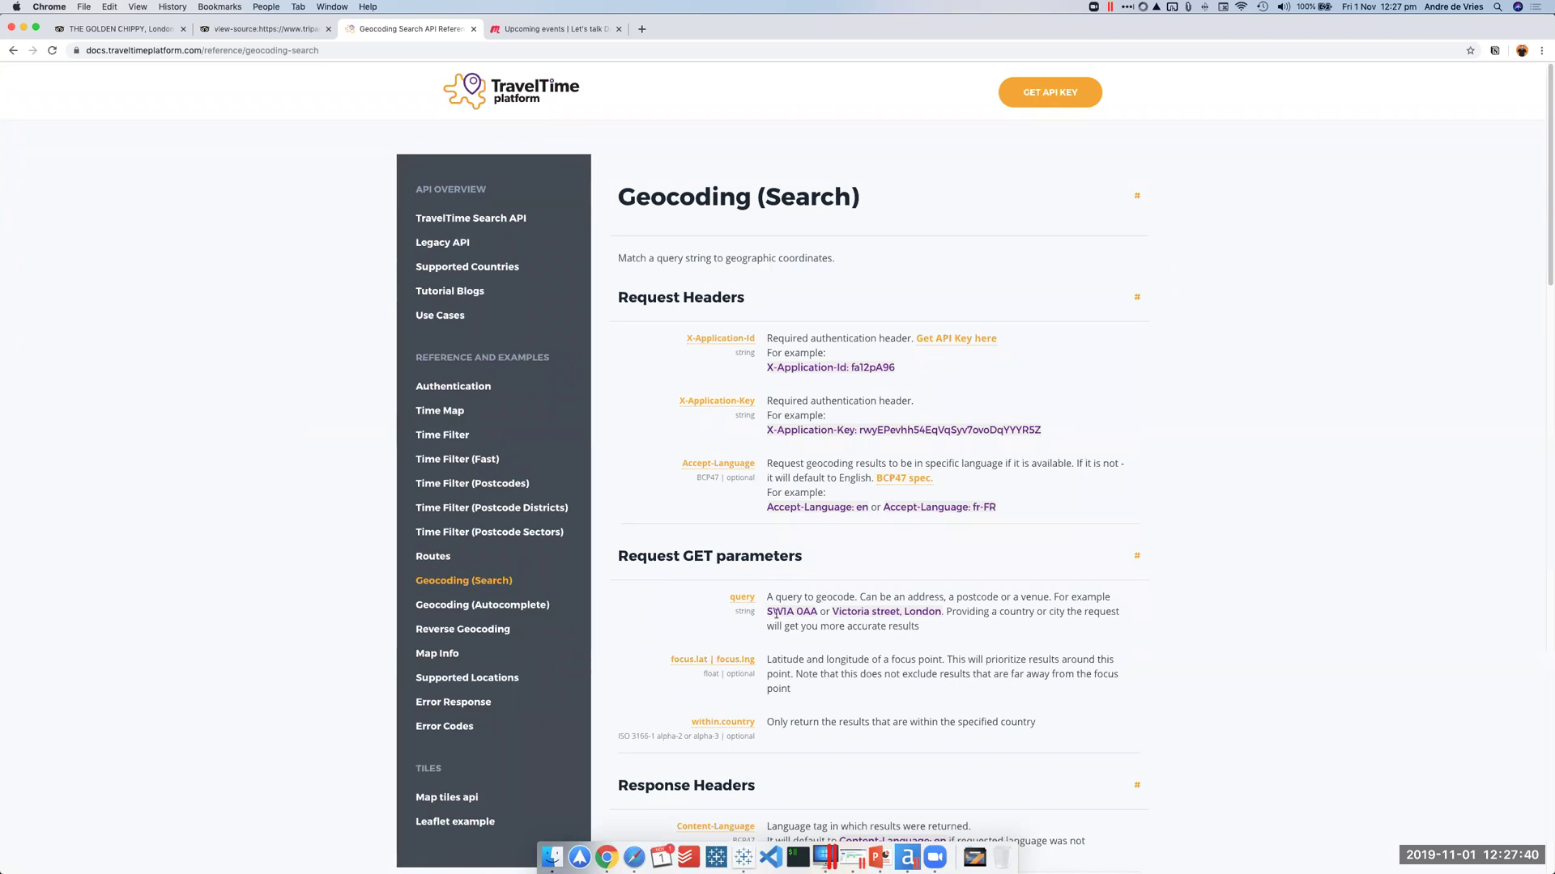
Step: Examine the geocoding query parameter, the GET request type and the X-Application-Id and X-Application-Key authentication headers
{"action": "left_click_drag", "start_coordinate": [767, 613], "coordinate": [881, 612]}
{"action": "left_click", "coordinate": [923, 616]}
{"action": "scroll", "coordinate": [871, 604], "scroll_direction": "down", "scroll_amount": 1}
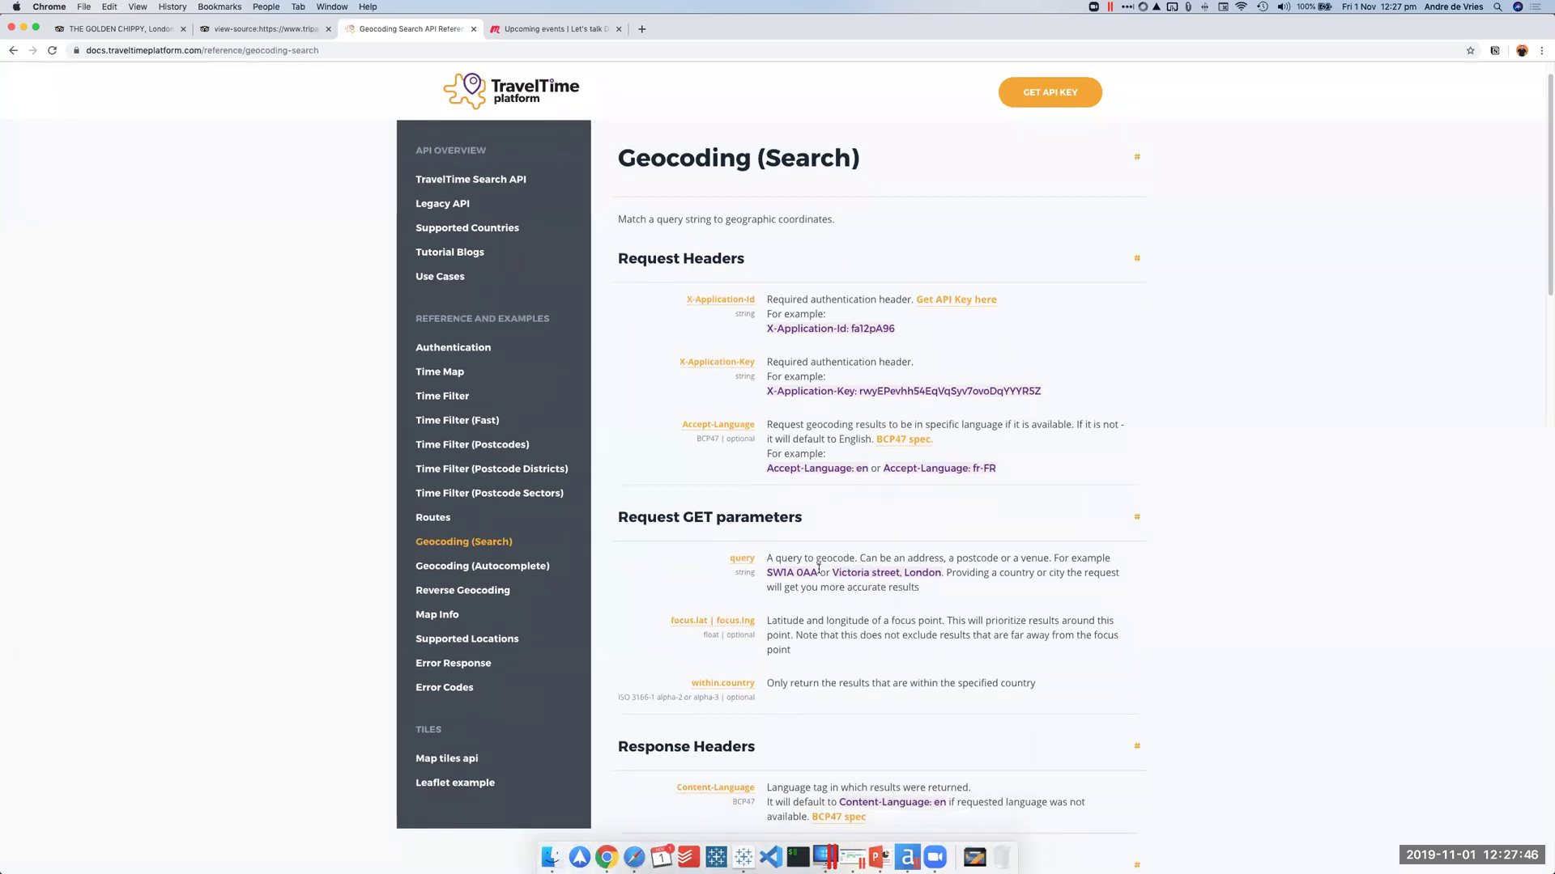
{"action": "left_click_drag", "start_coordinate": [682, 516], "coordinate": [734, 517]}
{"action": "left_click_drag", "start_coordinate": [769, 329], "coordinate": [873, 331]}
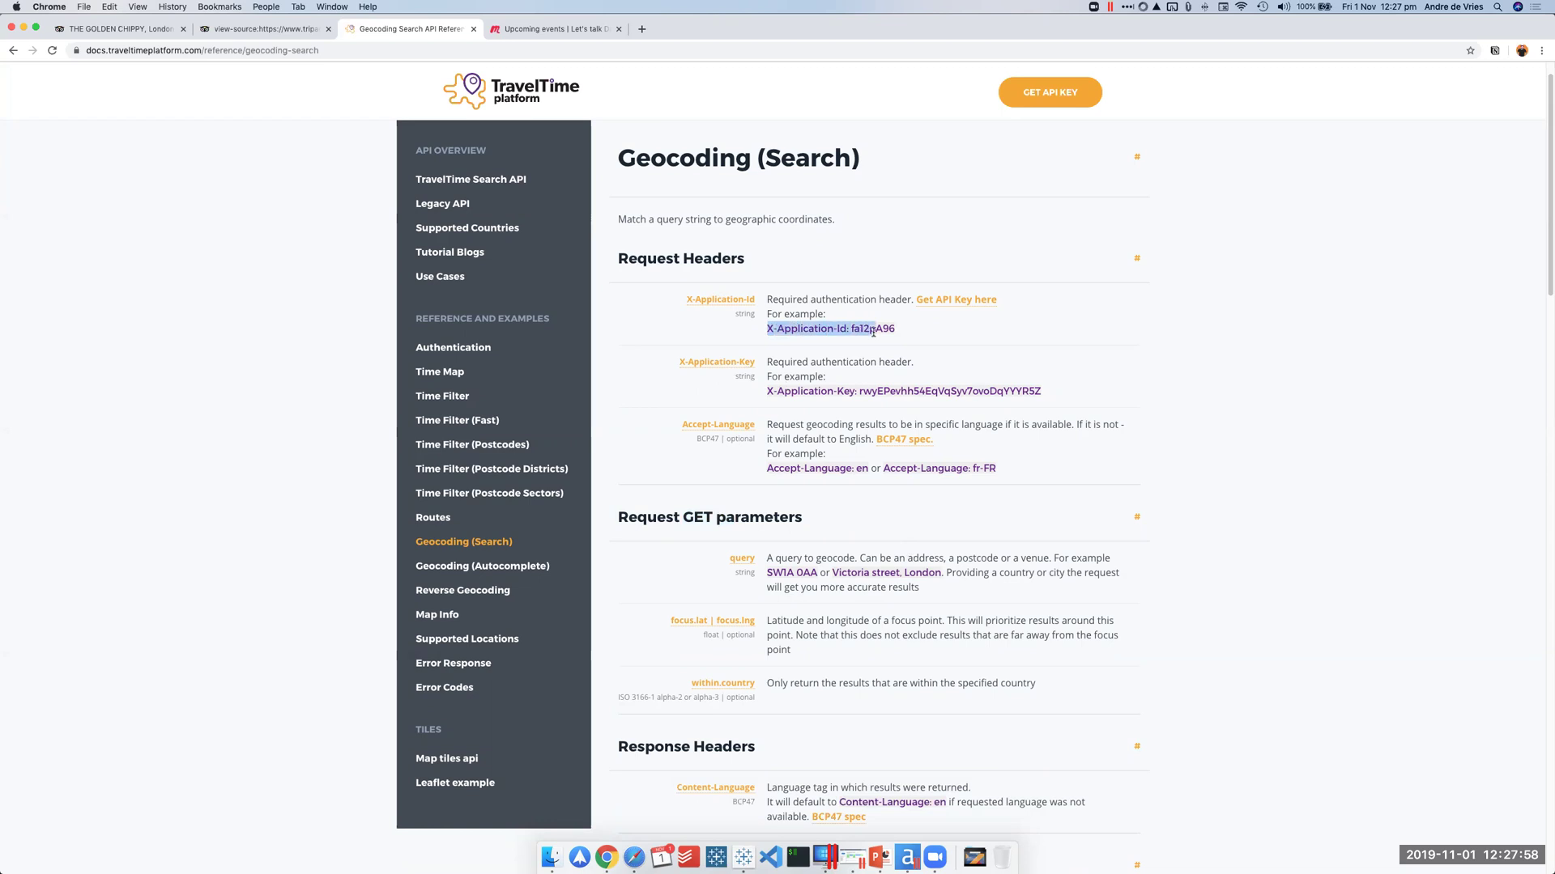
{"action": "left_click_drag", "start_coordinate": [773, 392], "coordinate": [855, 391]}
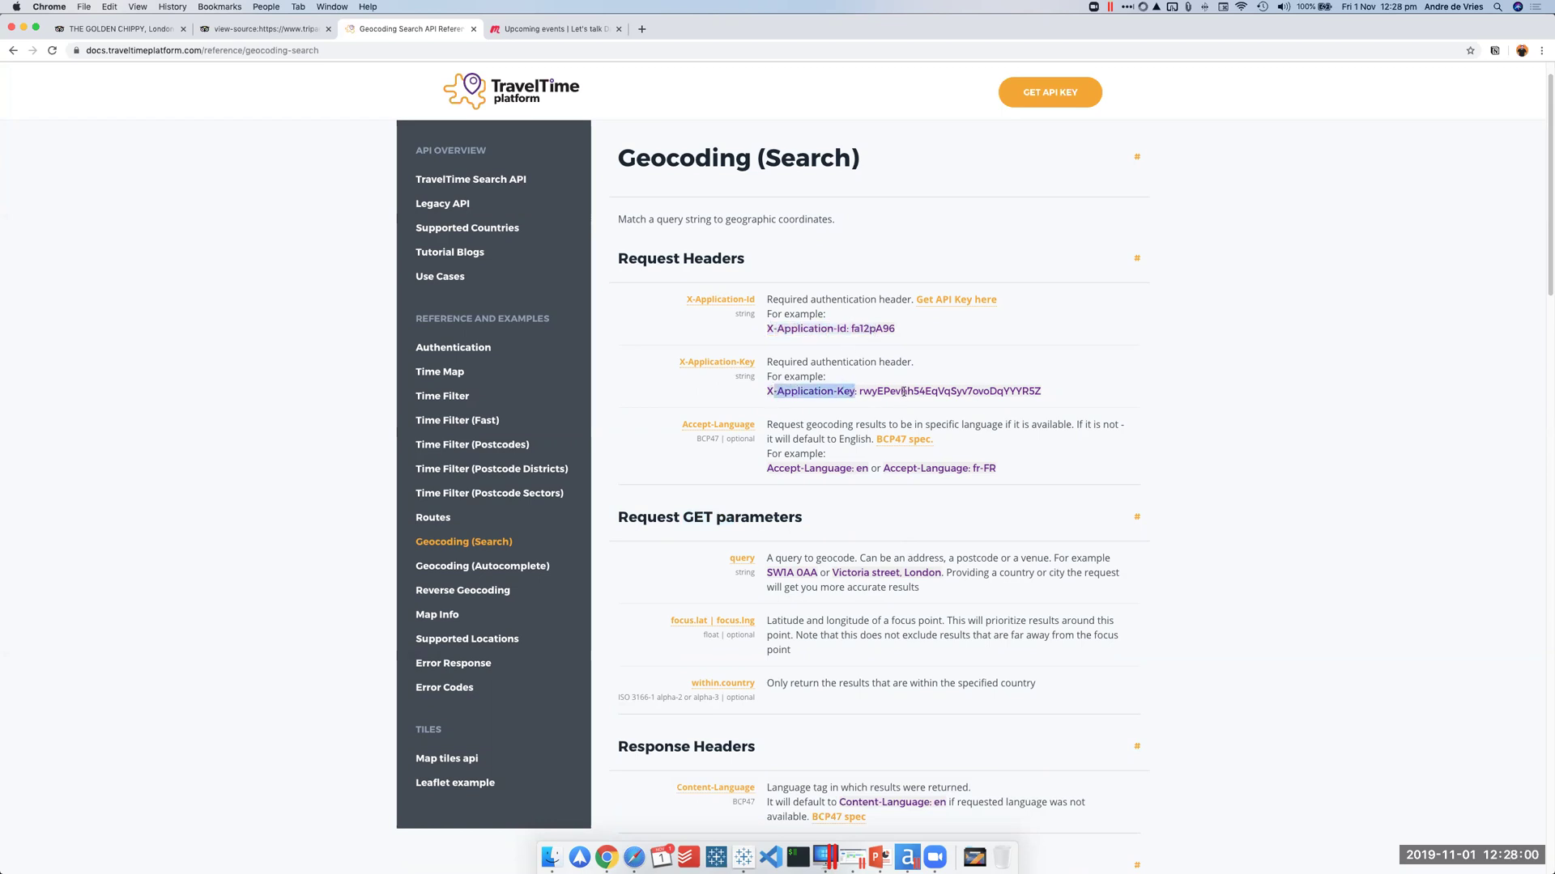
{"action": "left_click", "coordinate": [885, 353]}
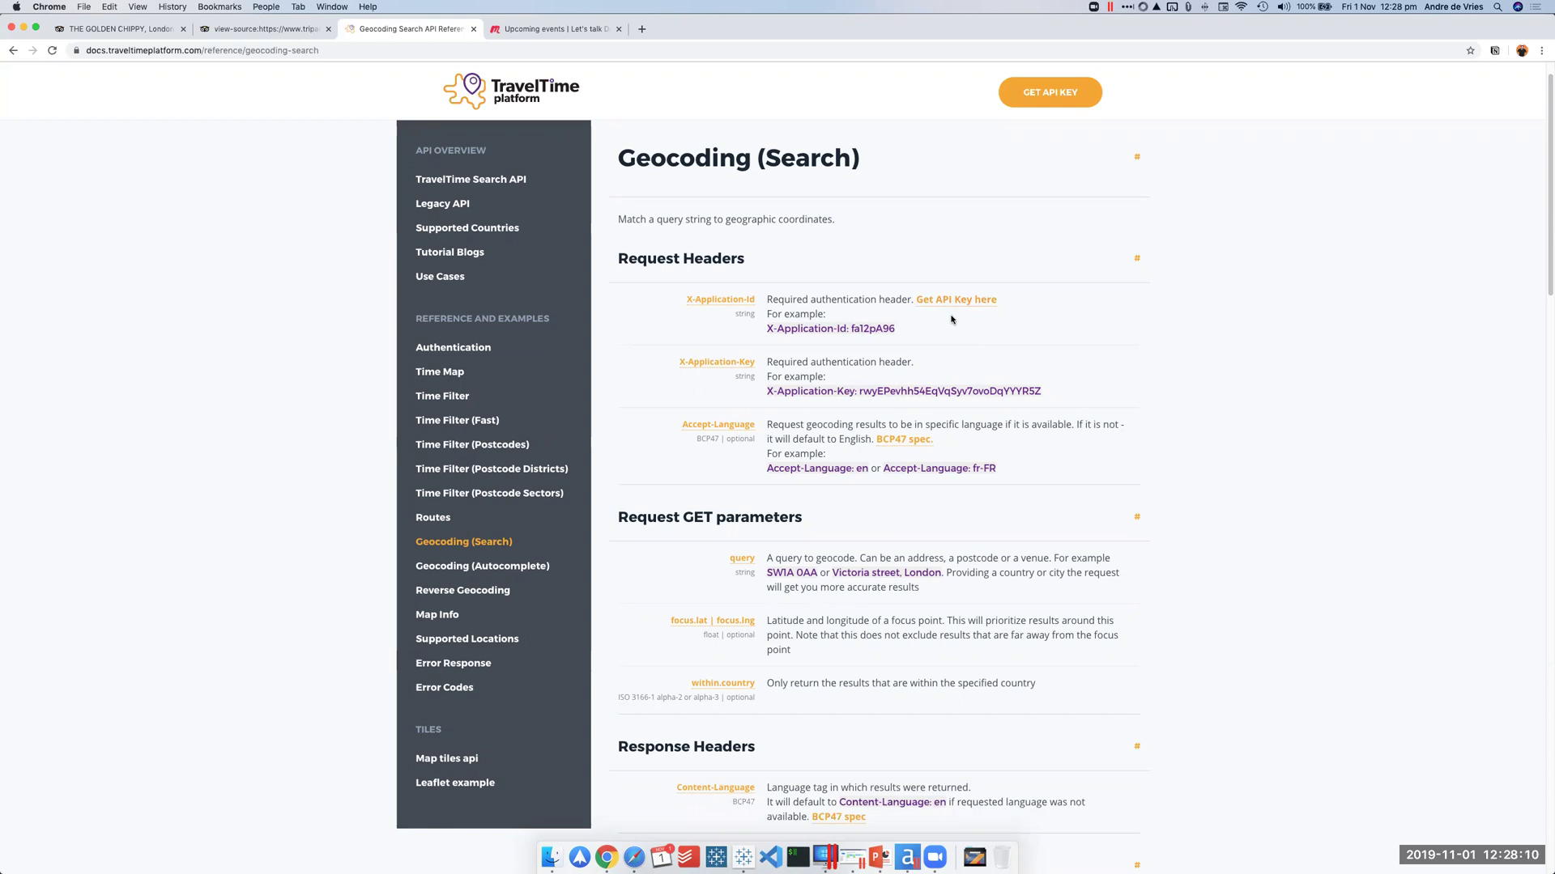
{"action": "scroll", "coordinate": [951, 318], "scroll_direction": "down", "scroll_amount": 5}
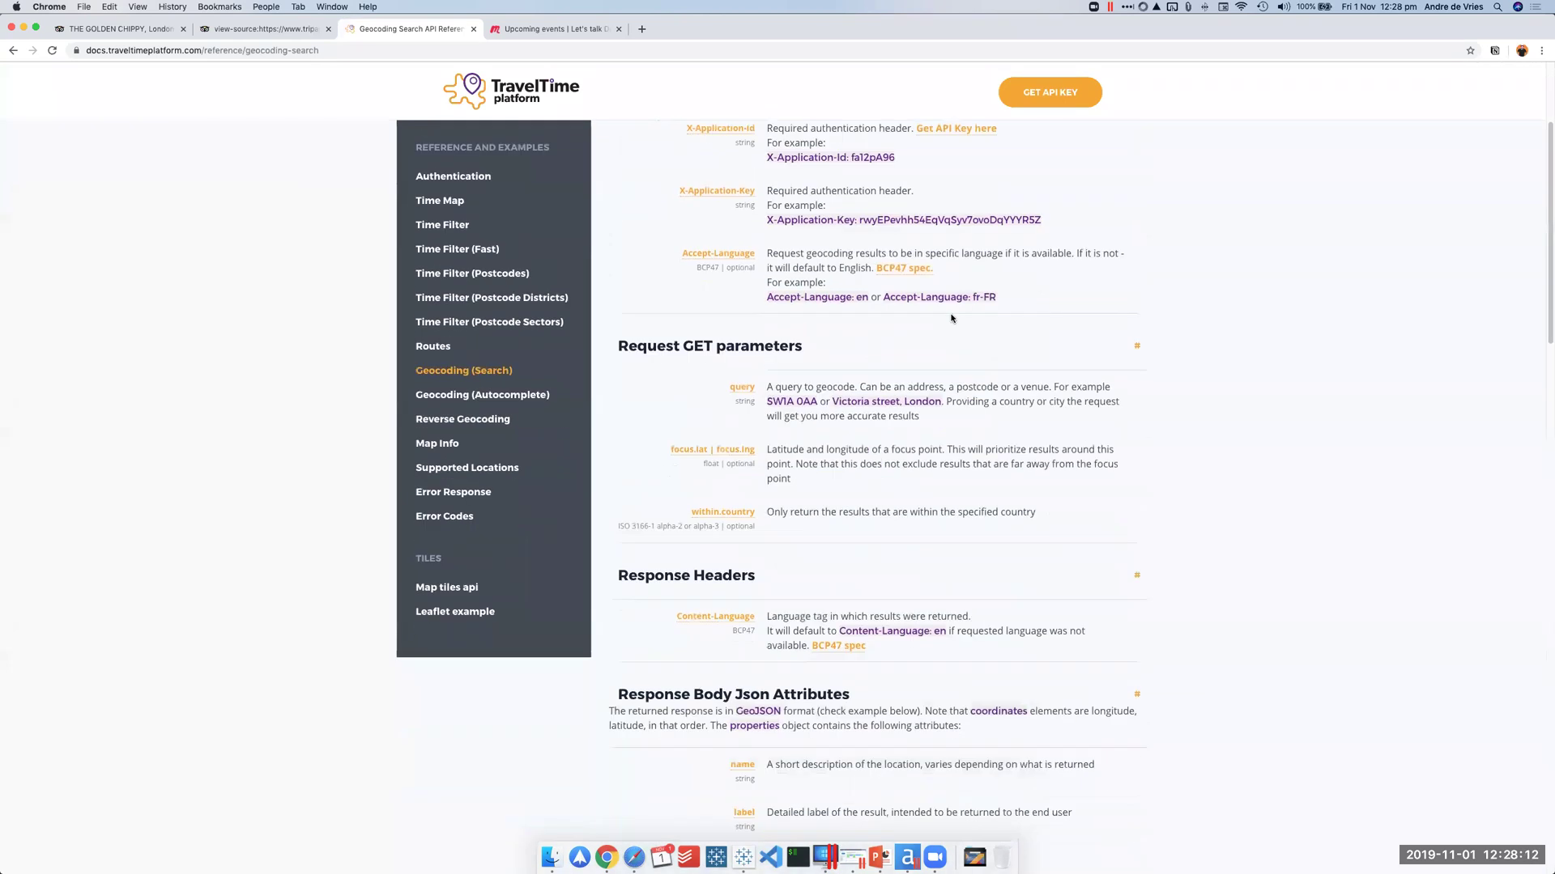
{"action": "scroll", "coordinate": [951, 318], "scroll_direction": "up", "scroll_amount": 5}
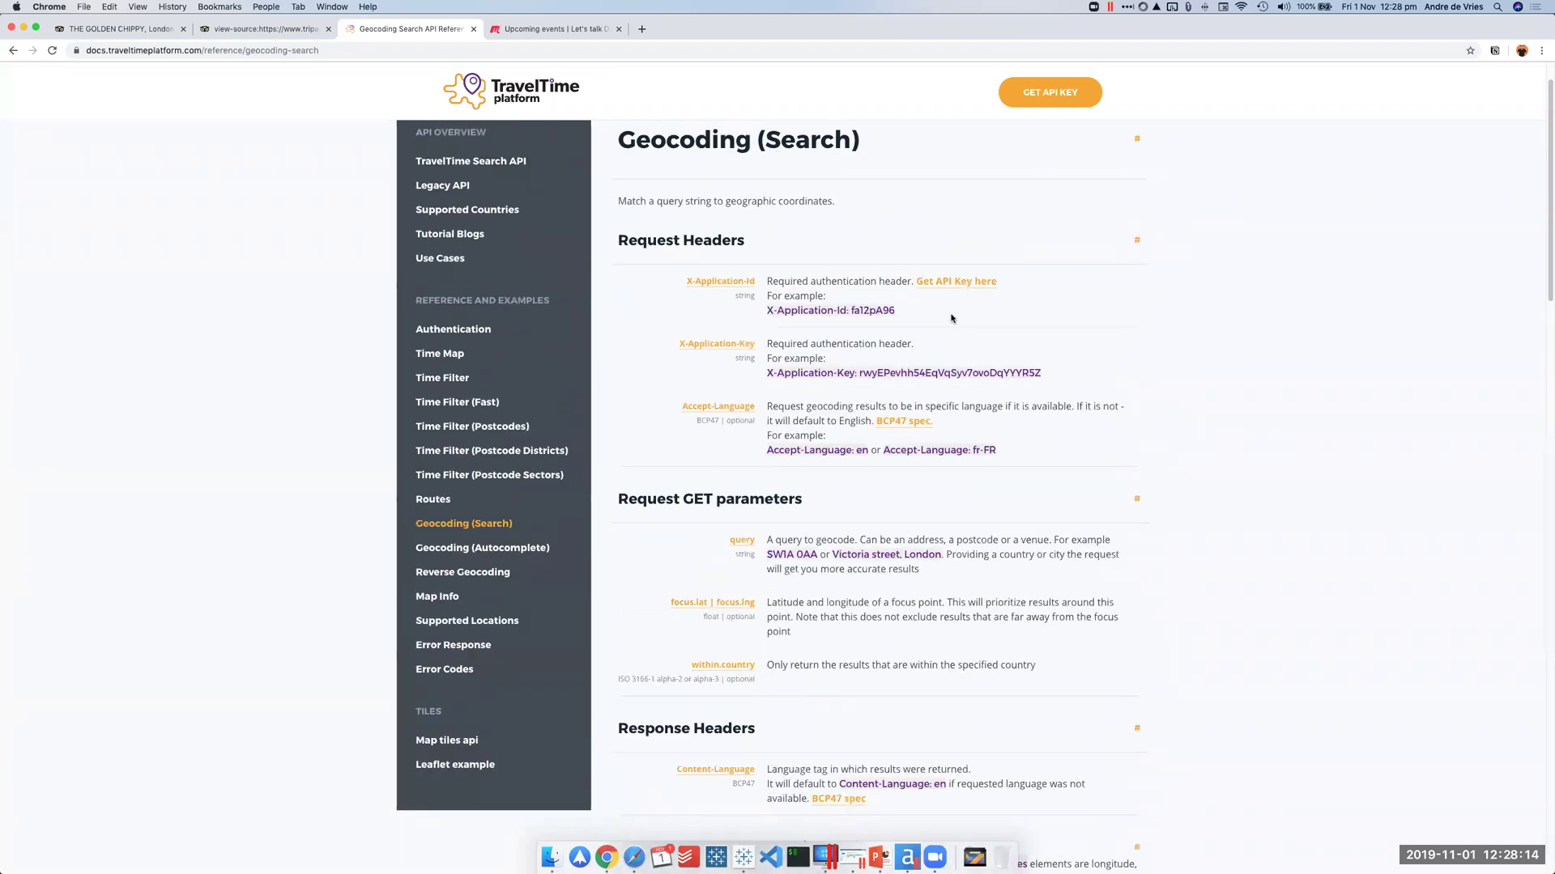
{"action": "scroll", "coordinate": [951, 315], "scroll_direction": "up", "scroll_amount": 1}
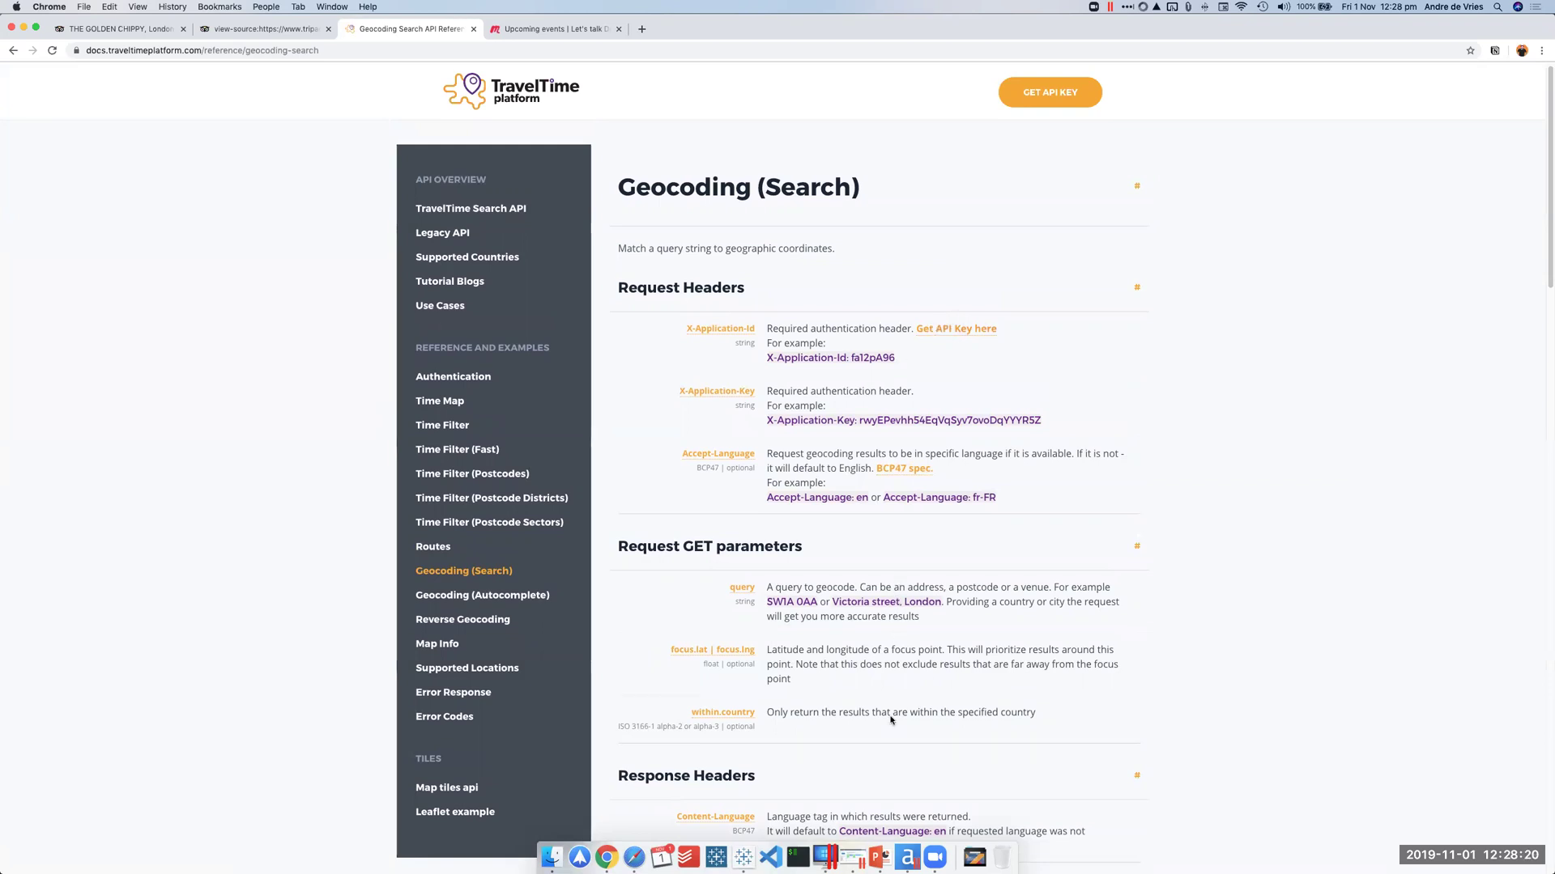
Step: Return to Alteryx Designer and insert a Select tool between the RegEx and Browse tools
{"action": "left_click", "coordinate": [907, 857]}
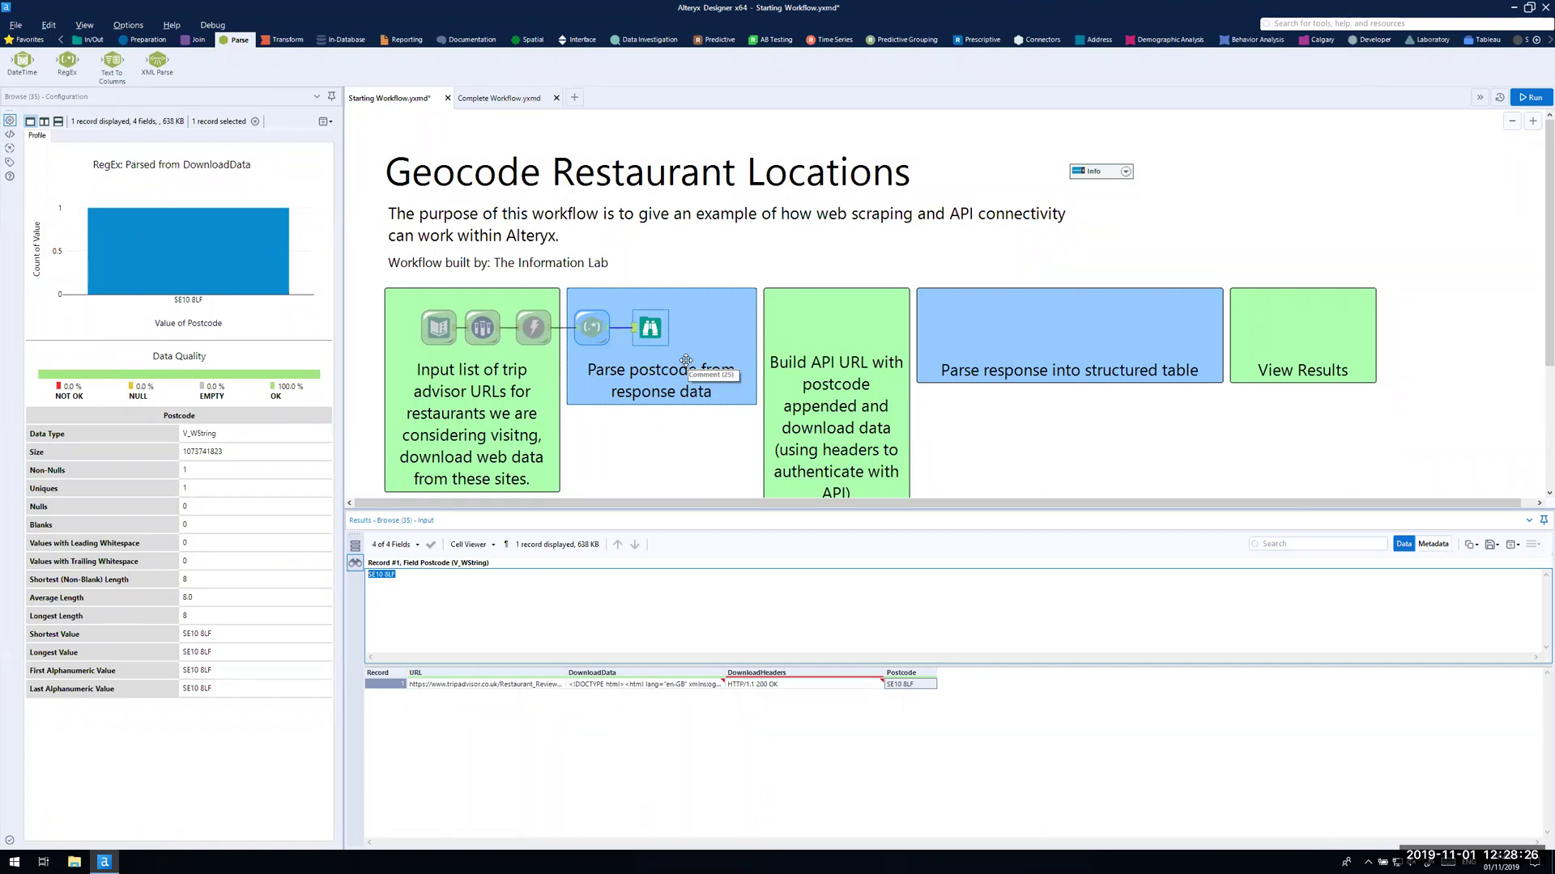
{"action": "left_click", "coordinate": [653, 335]}
{"action": "left_click_drag", "start_coordinate": [653, 334], "coordinate": [681, 335]}
{"action": "left_click", "coordinate": [498, 685]}
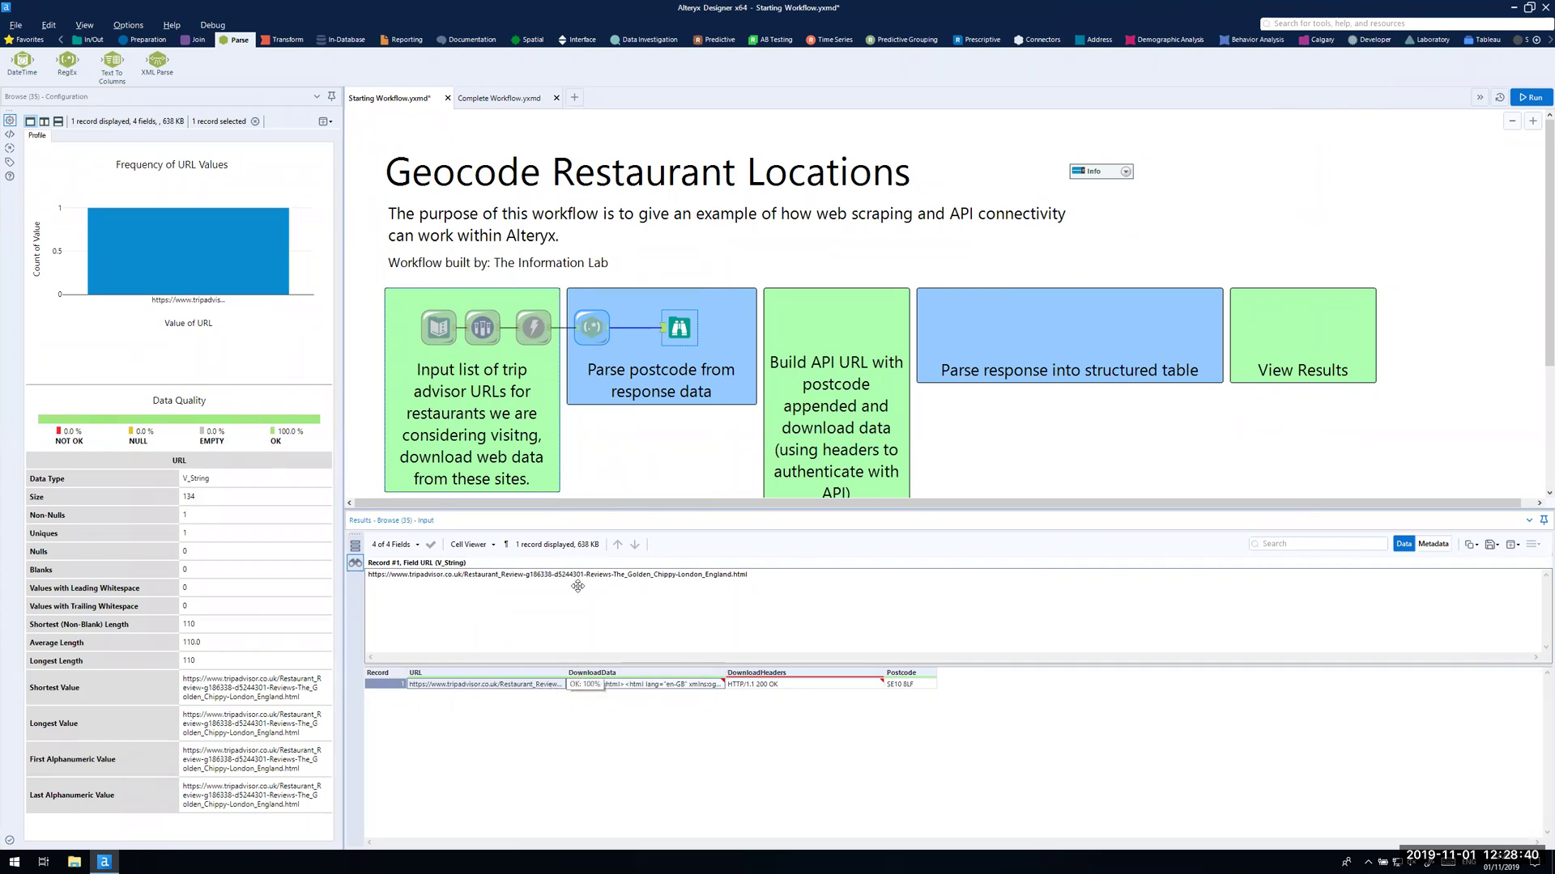
{"action": "left_click", "coordinate": [157, 41]}
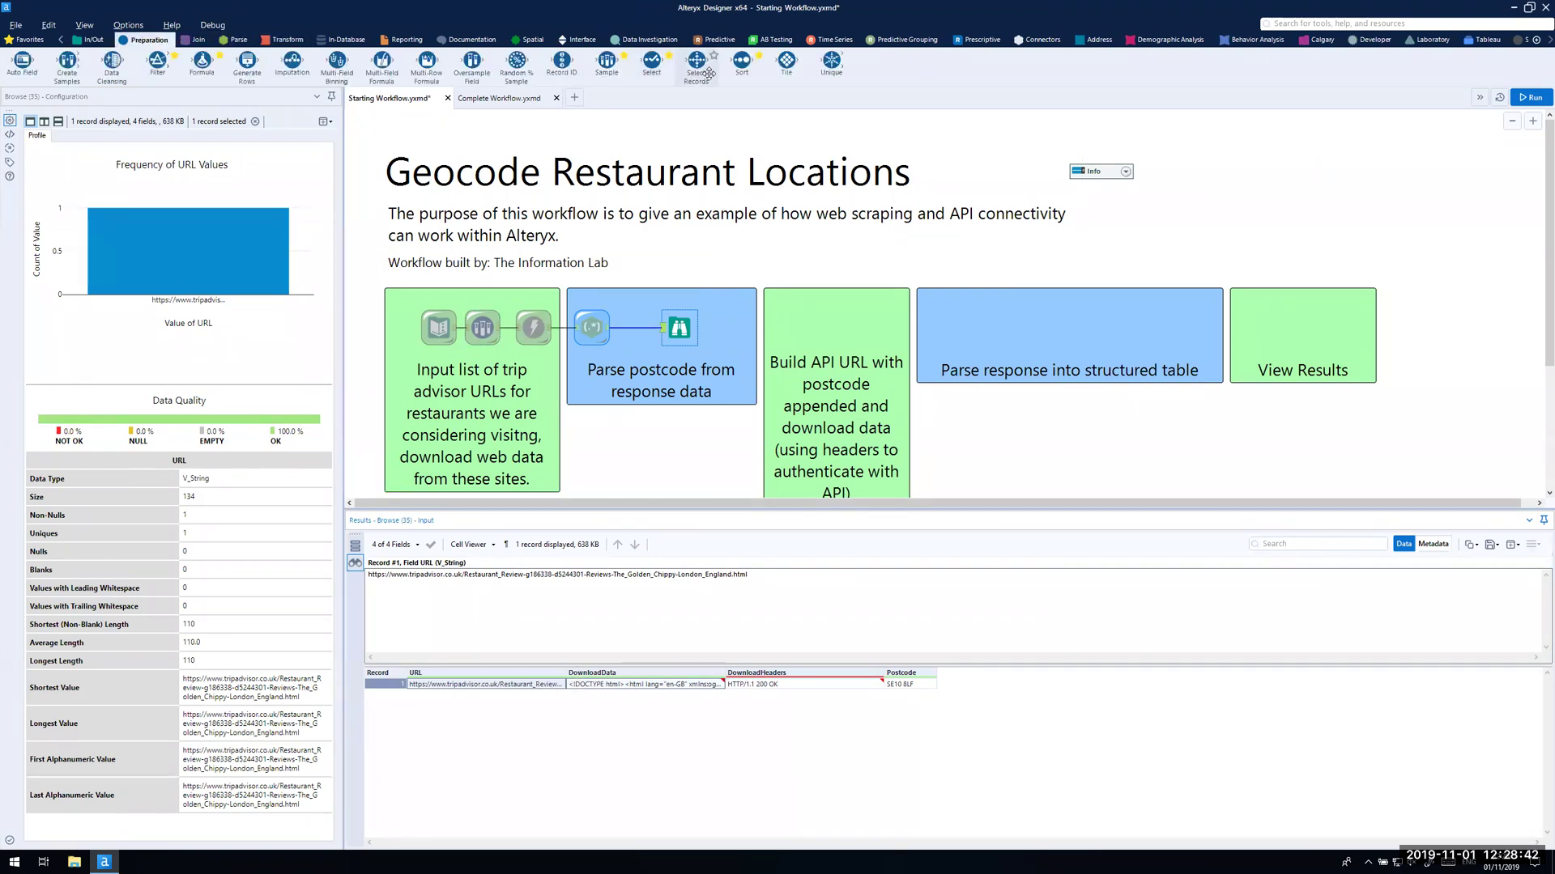
{"action": "left_click_drag", "start_coordinate": [645, 65], "coordinate": [634, 337]}
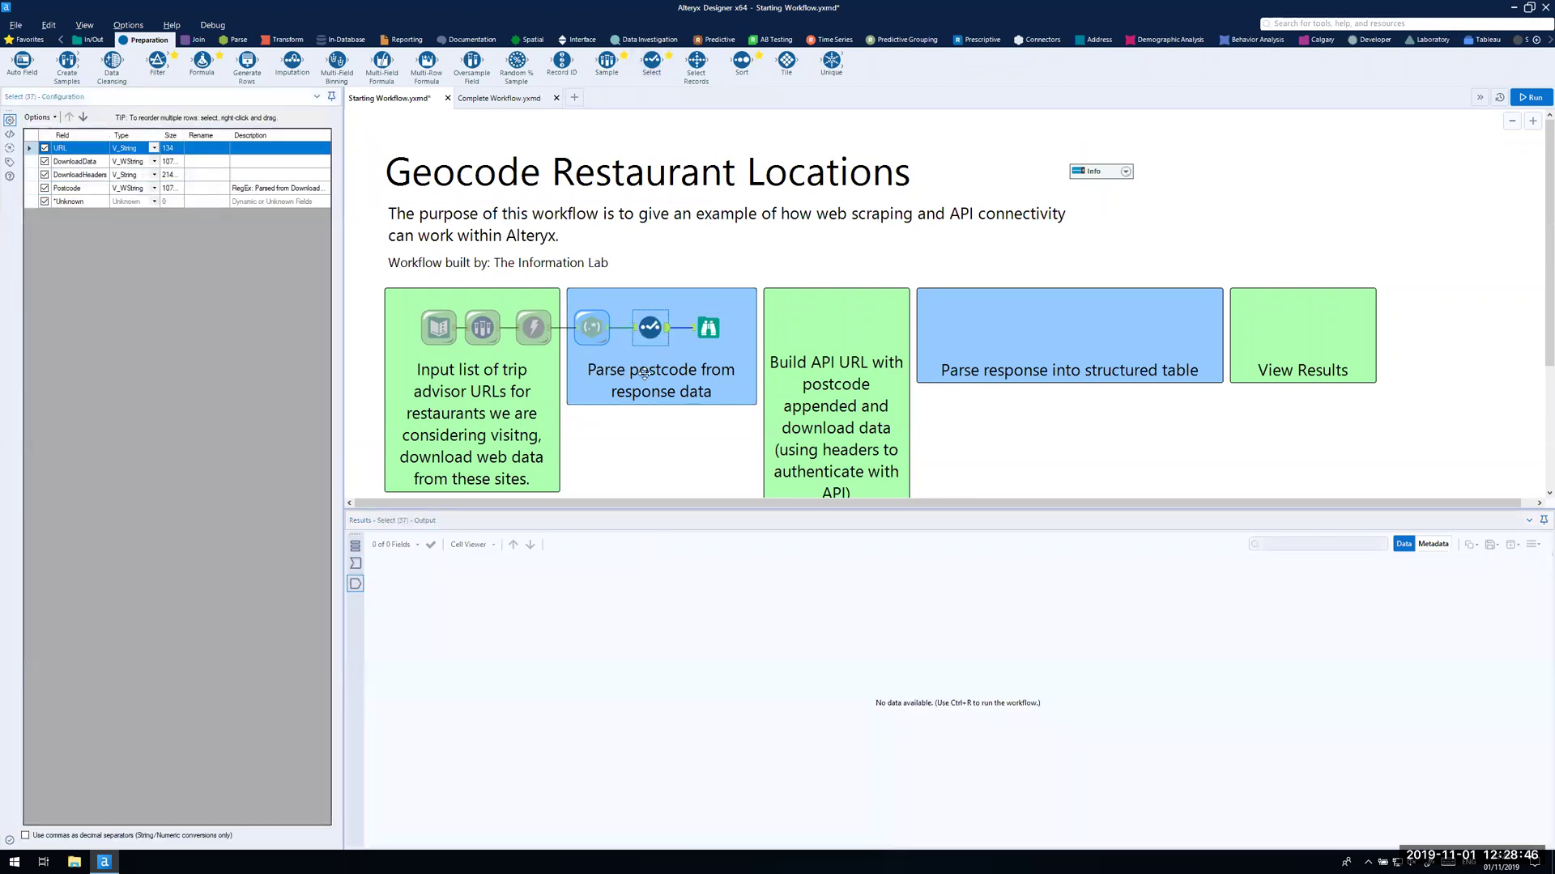
Step: Exclude the DownloadData and DownloadHeaders fields in the Select tool, and run the workflow to check the Browse output
{"action": "left_click", "coordinate": [45, 161]}
{"action": "left_click", "coordinate": [44, 175]}
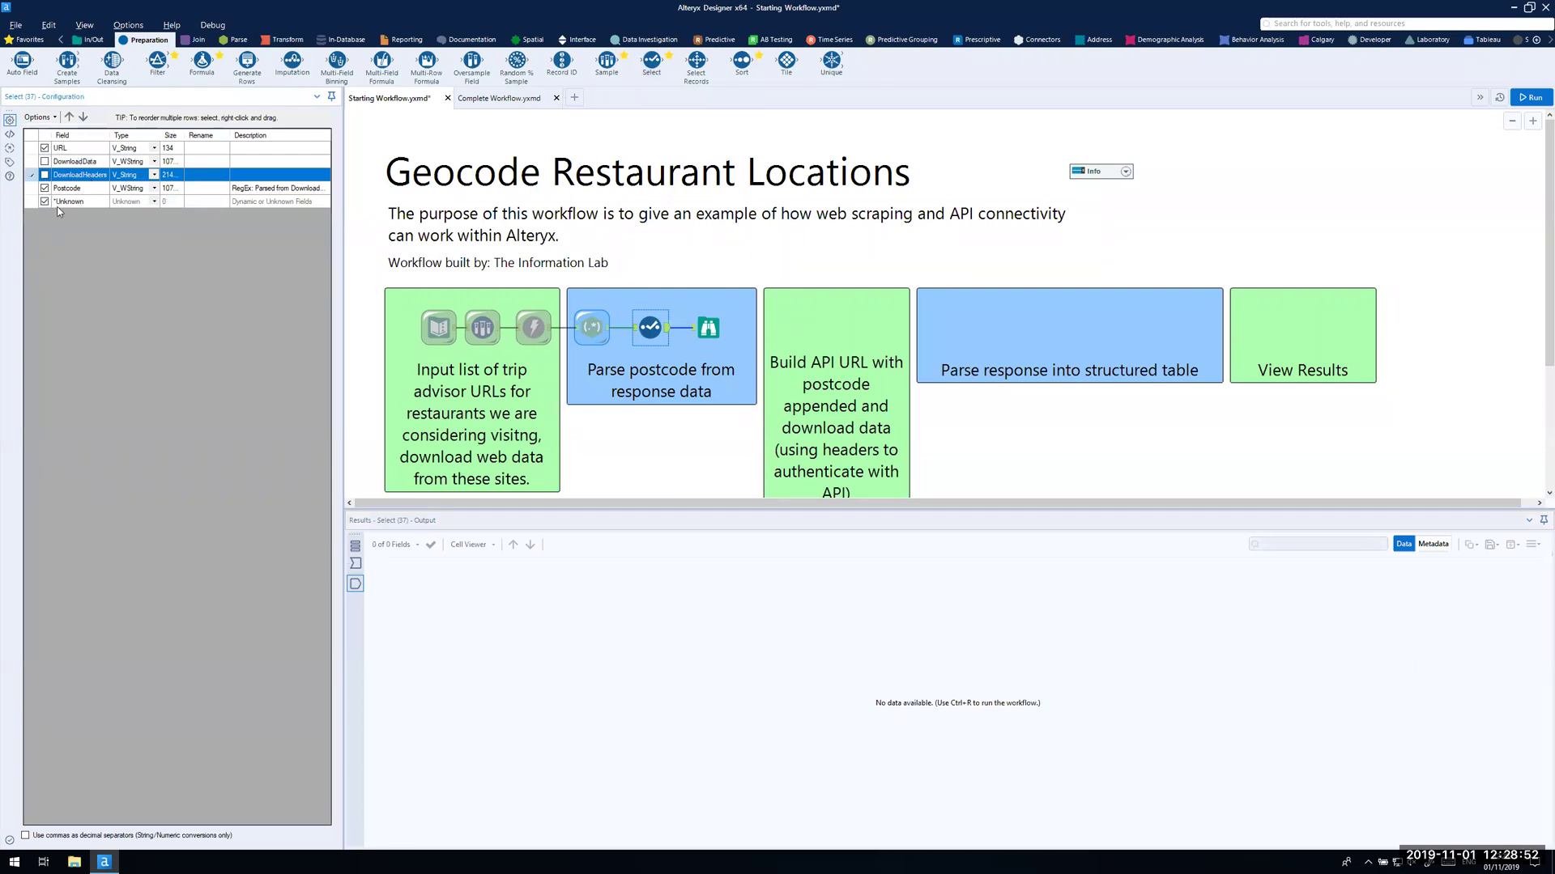
{"action": "left_click", "coordinate": [1531, 97]}
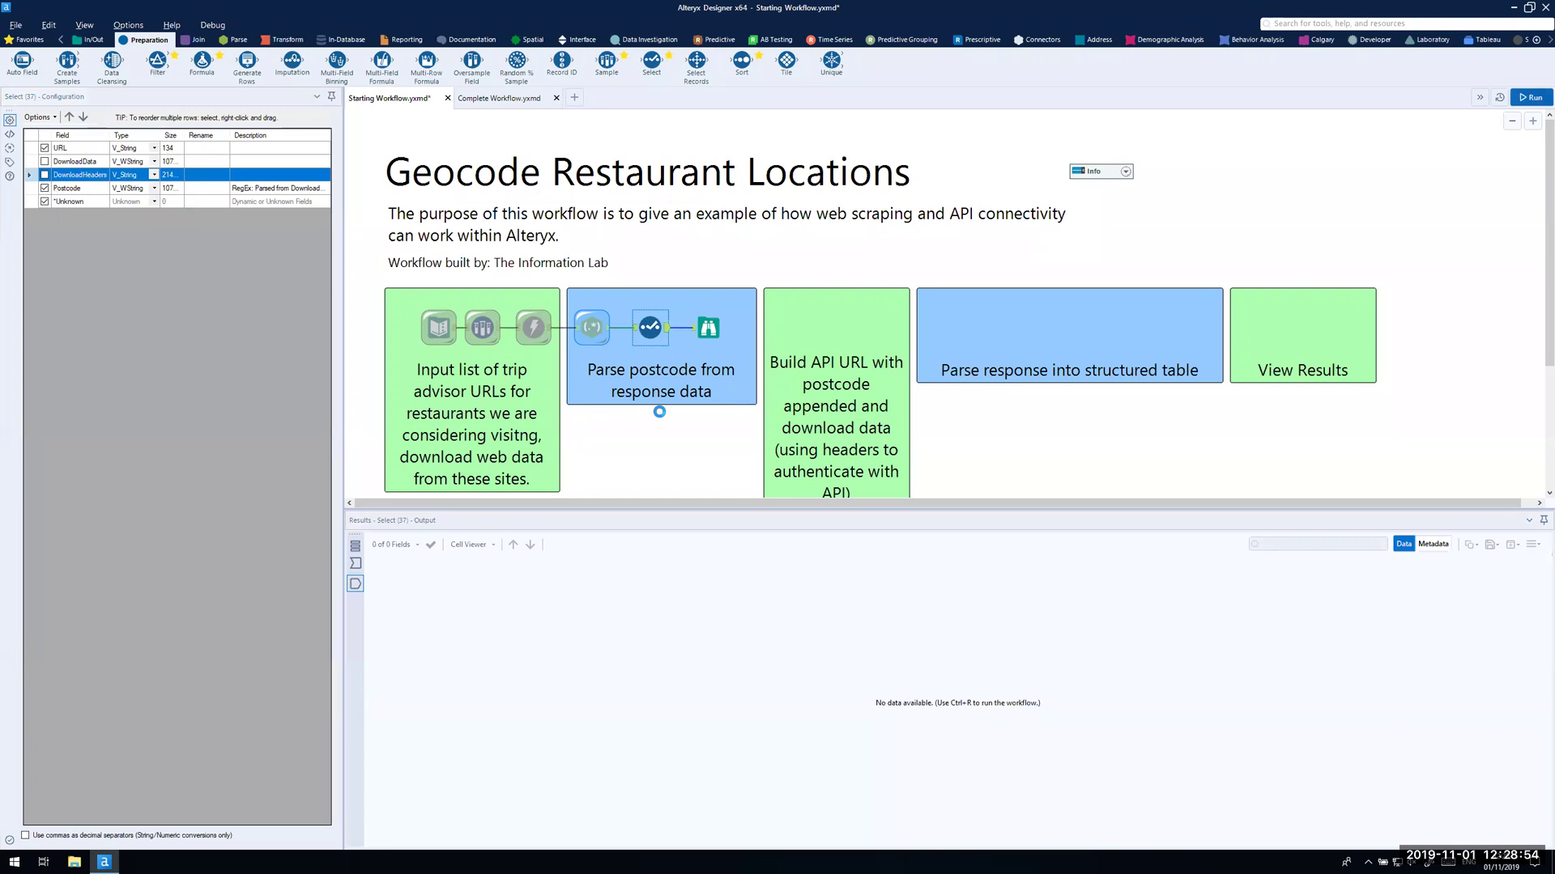
{"action": "left_click", "coordinate": [709, 328]}
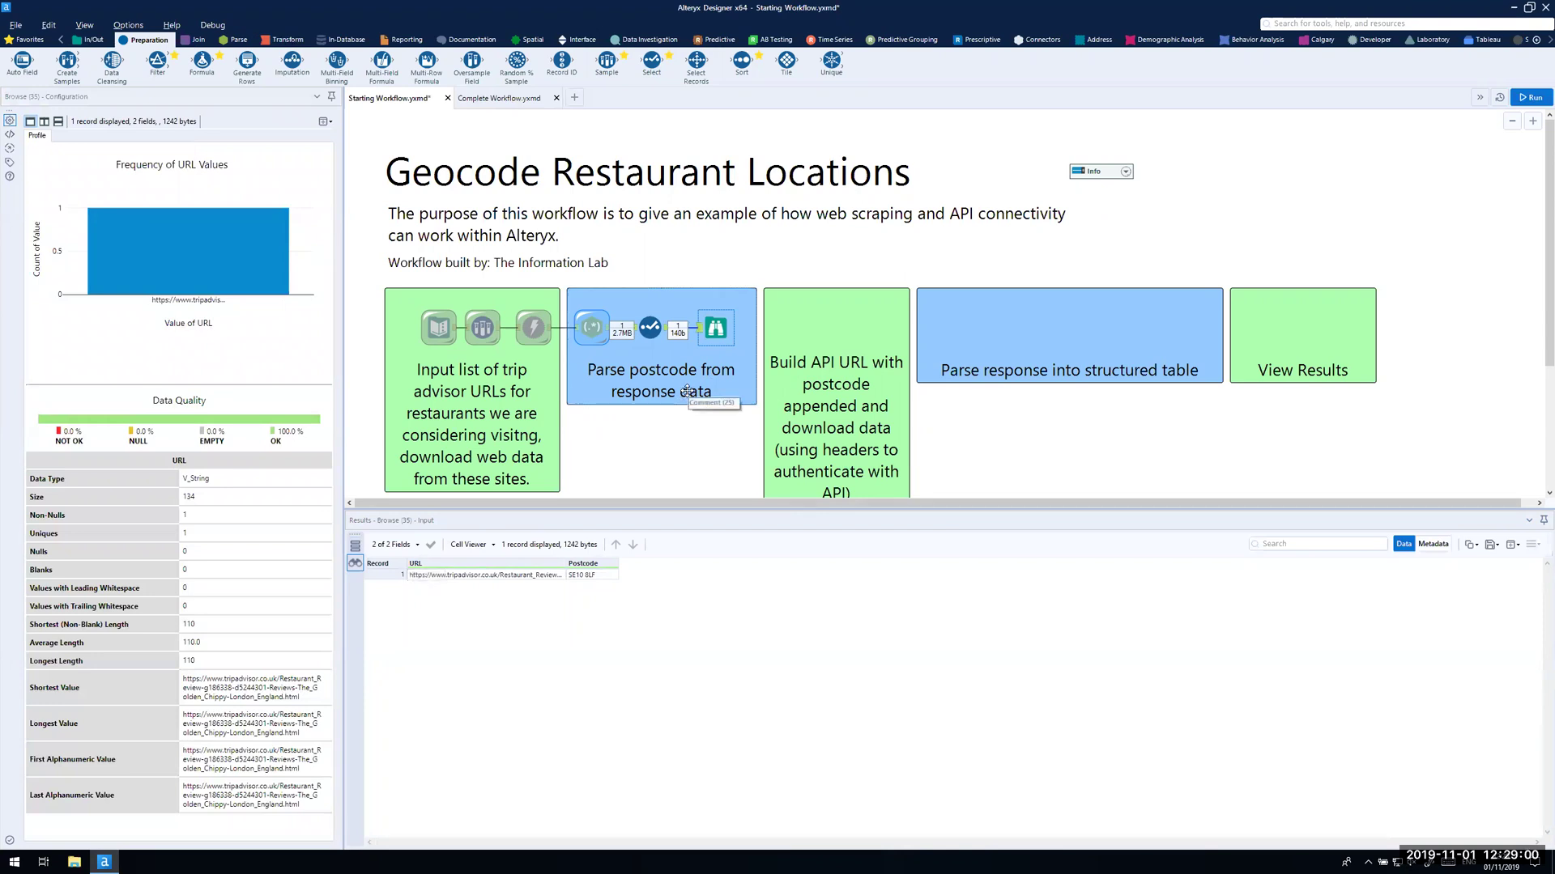
Step: Insert a Formula tool between the Select and Browse tools, and name its output column API URL
{"action": "left_click", "coordinate": [813, 369]}
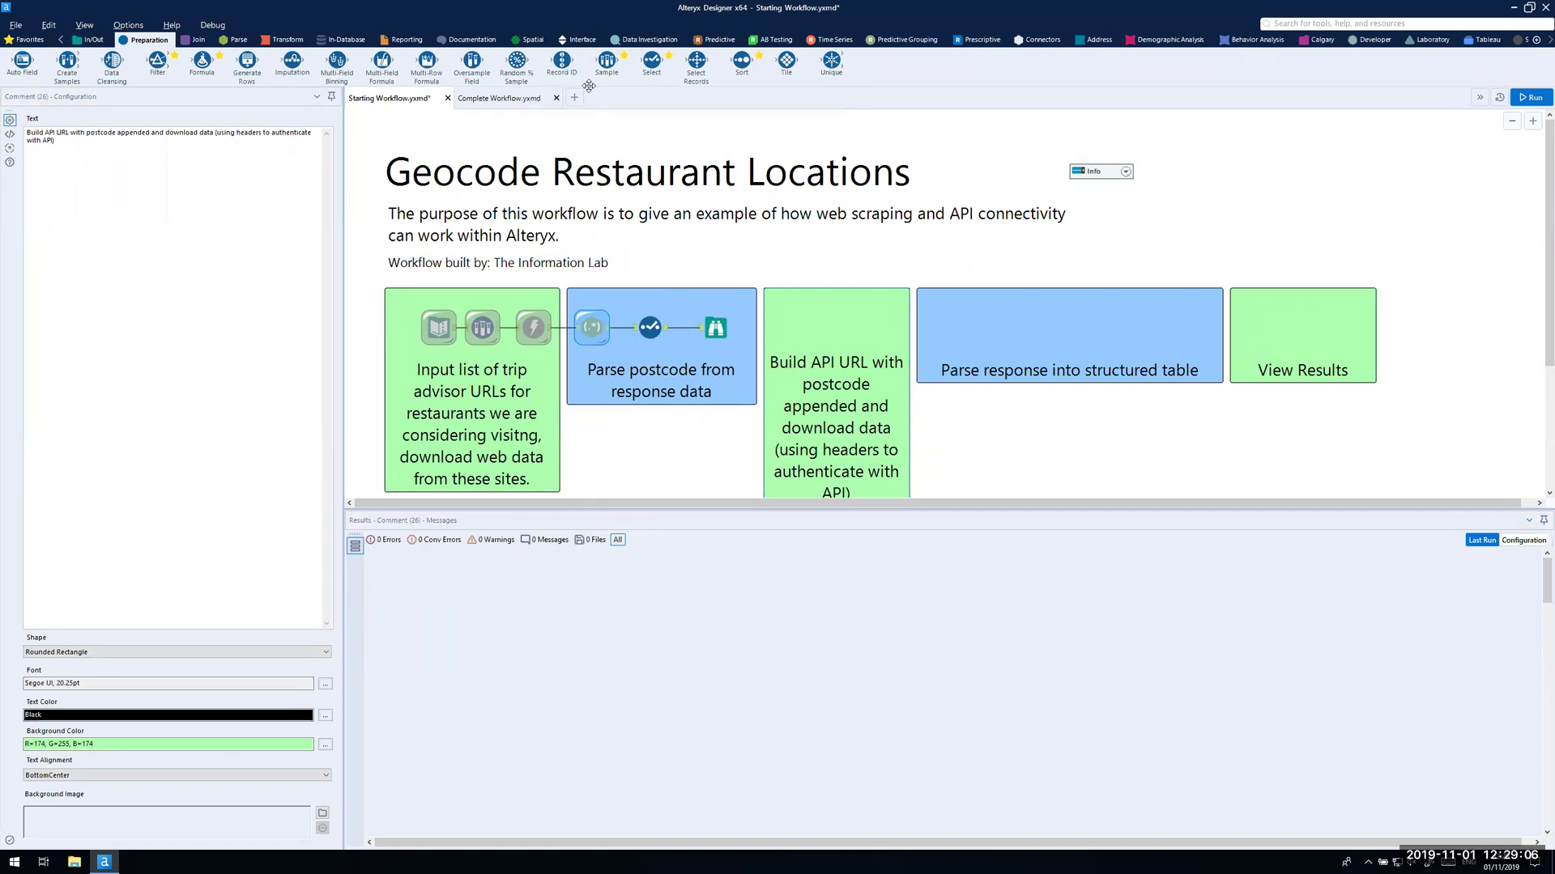
{"action": "left_click_drag", "start_coordinate": [219, 64], "coordinate": [682, 327]}
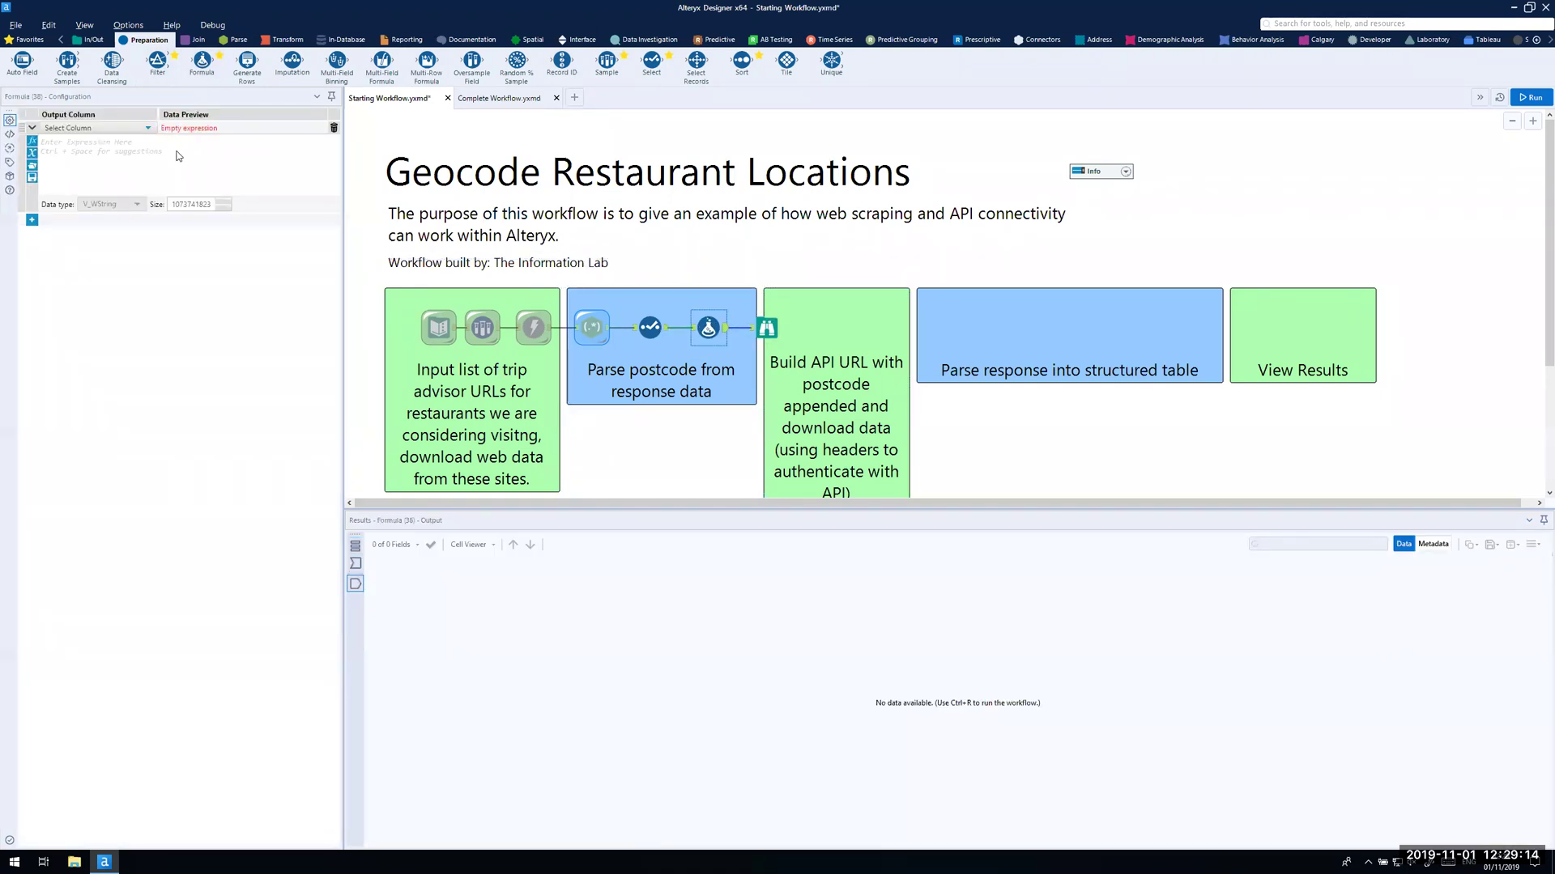
{"action": "left_click", "coordinate": [355, 563]}
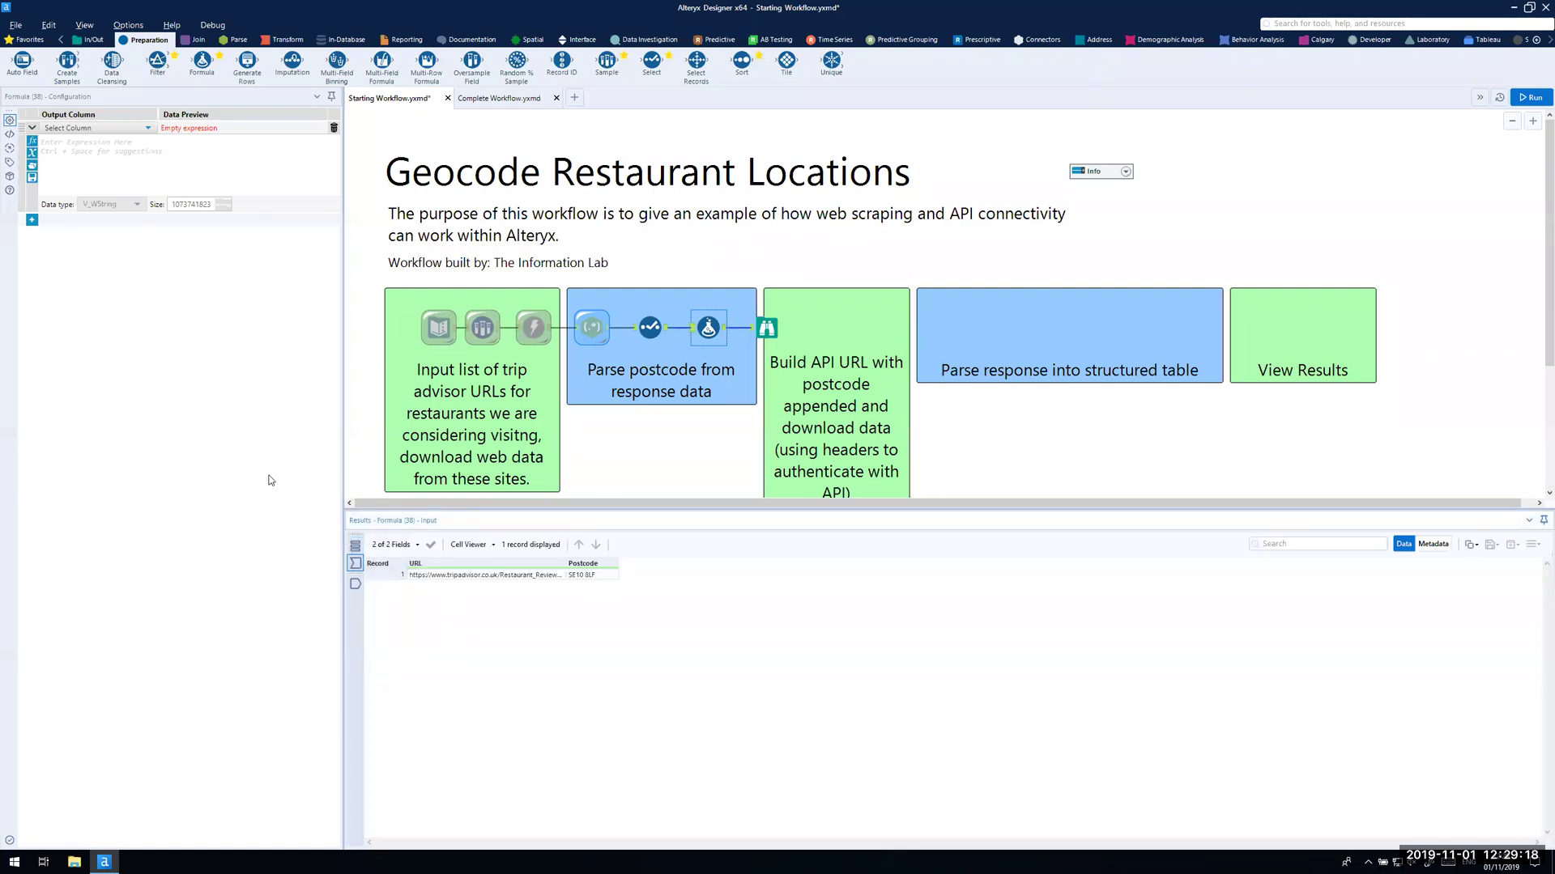
{"action": "left_click", "coordinate": [118, 128]}
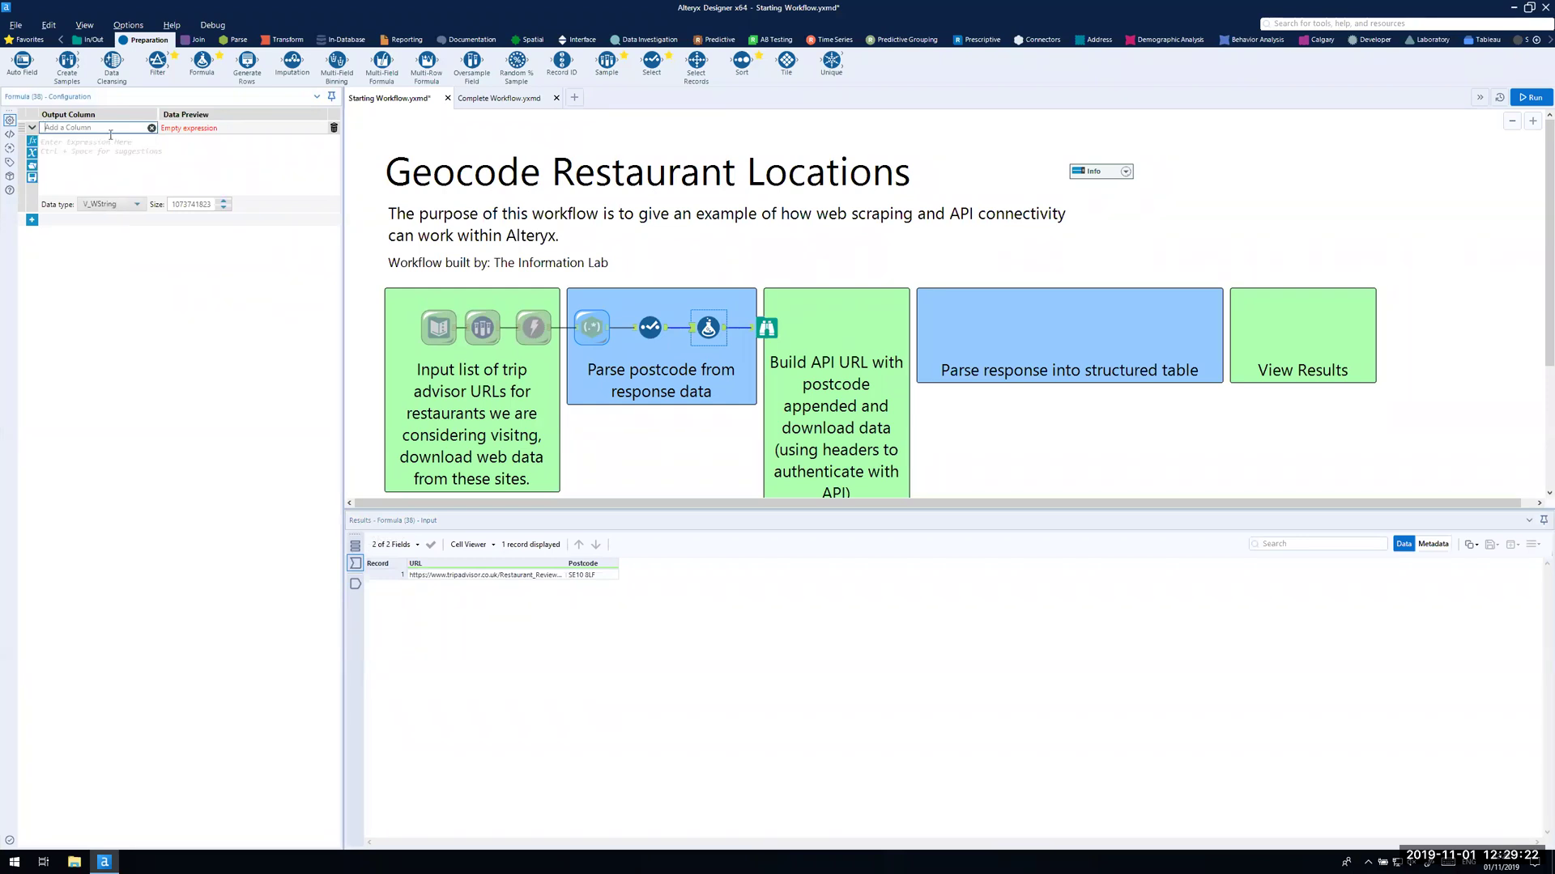
{"action": "type", "text": "API URL"}
{"action": "left_click", "coordinate": [110, 153]}
{"action": "left_click", "coordinate": [1126, 173]}
{"action": "left_click", "coordinate": [1126, 171]}
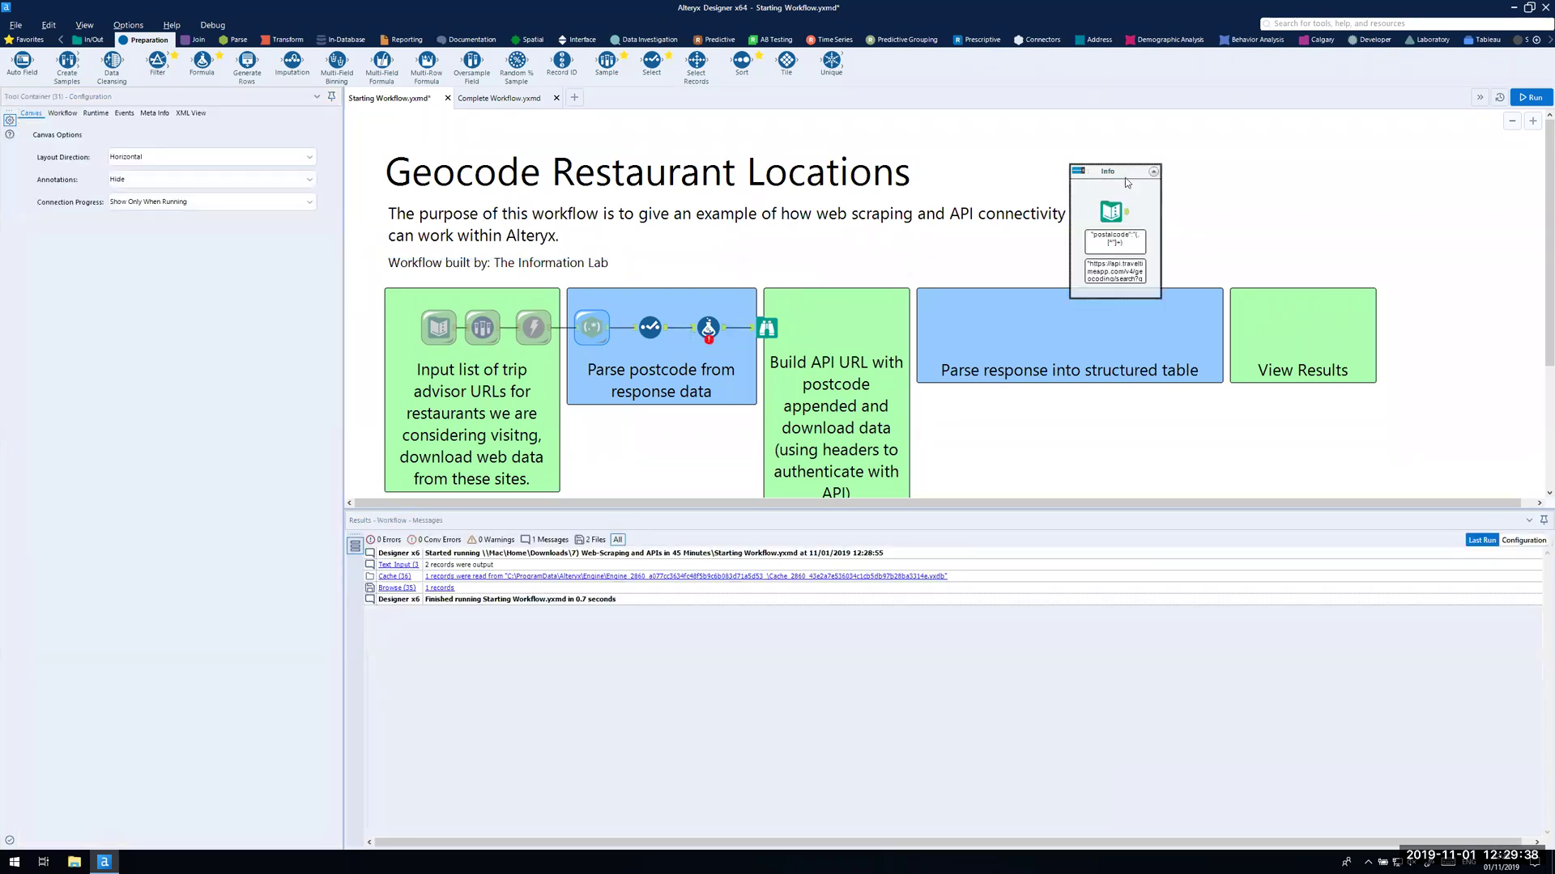
{"action": "left_click", "coordinate": [1121, 273]}
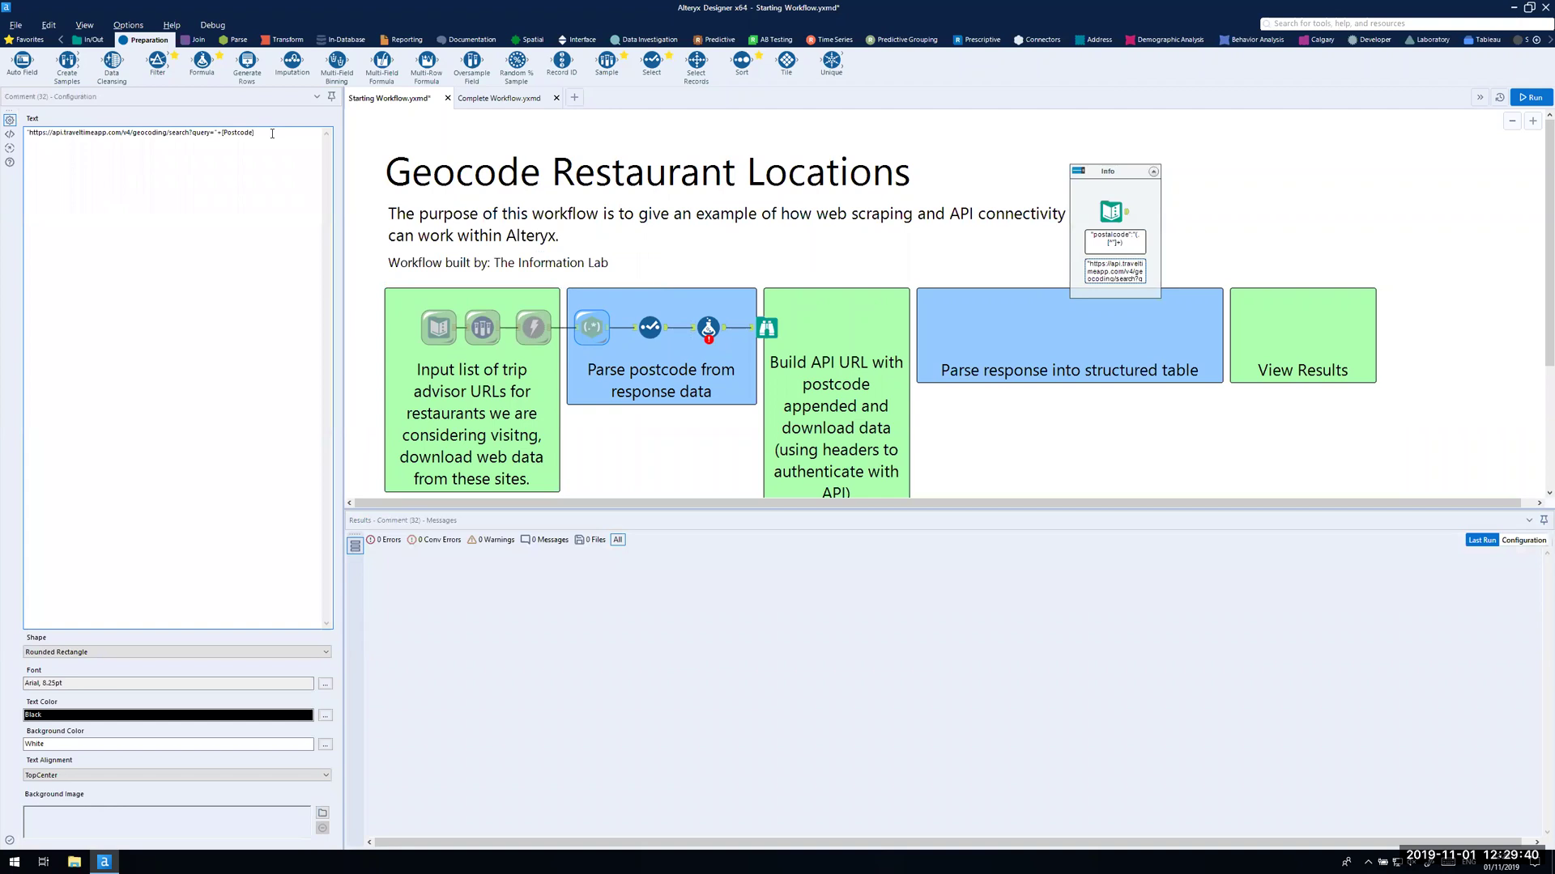
{"action": "left_click", "coordinate": [8, 123]}
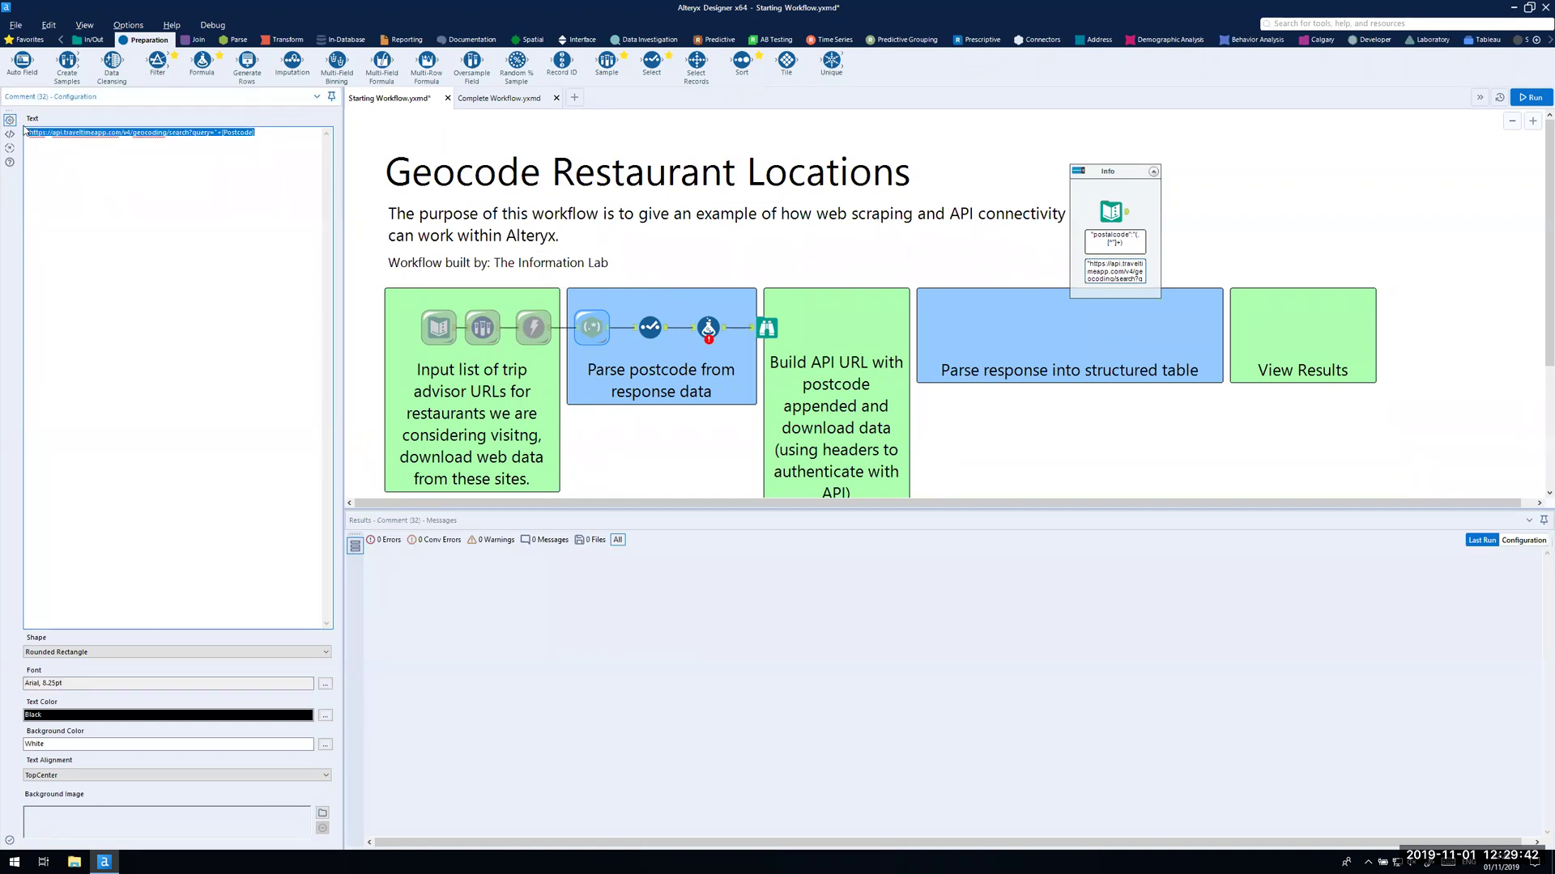
{"action": "left_click", "coordinate": [1151, 173]}
{"action": "left_click", "coordinate": [709, 327]}
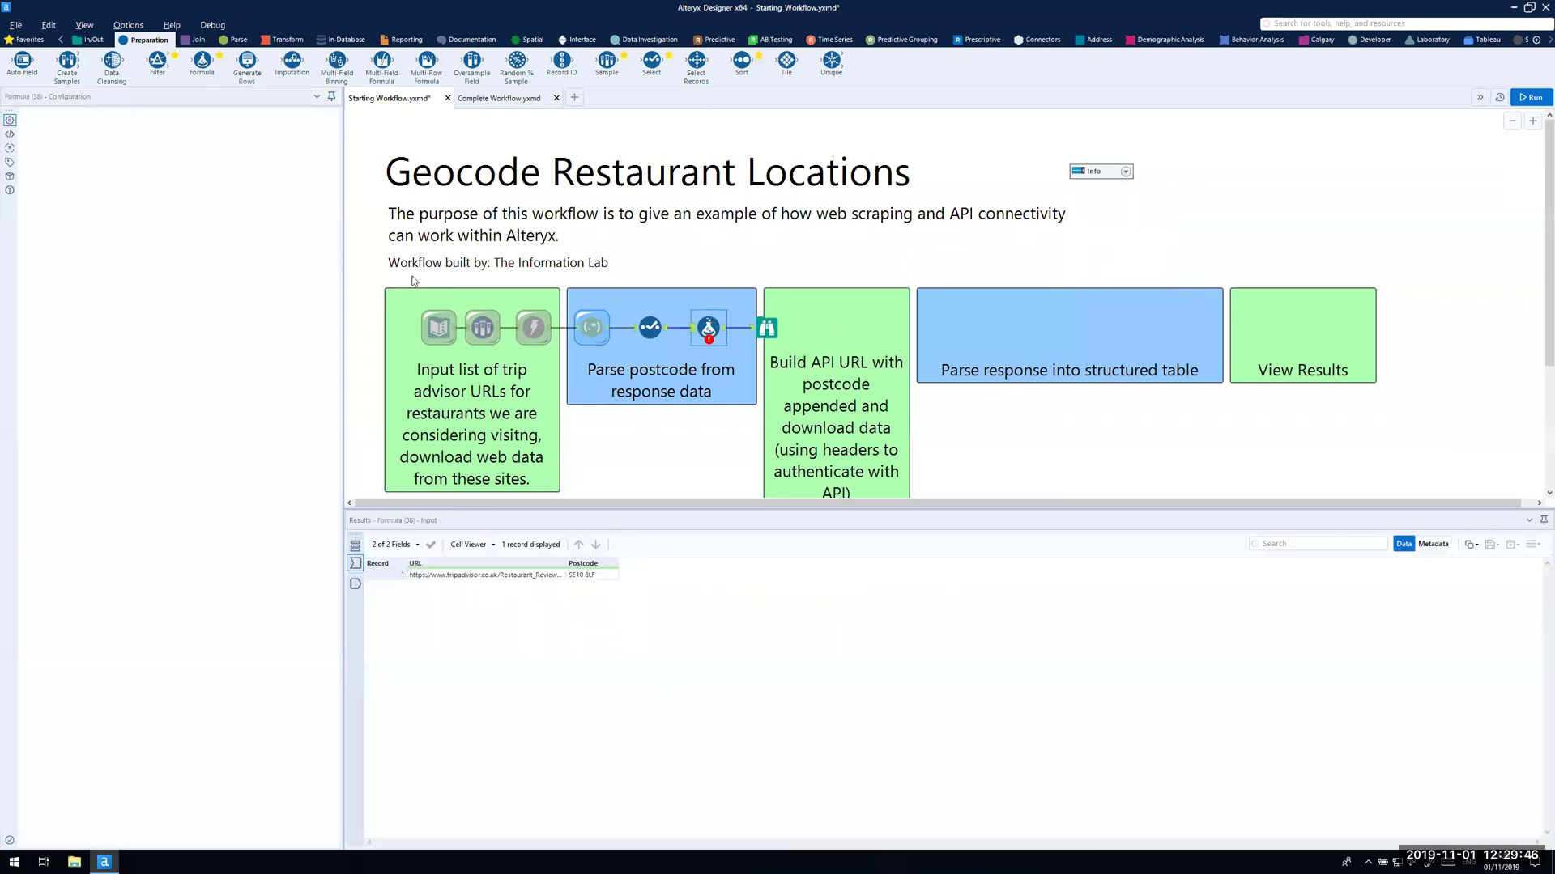
{"action": "left_click", "coordinate": [124, 153]}
{"action": "type", "text": "\"https://api.traveltimeapp.com/v4/geocoding/search?query=\"+ [Postcode]"}
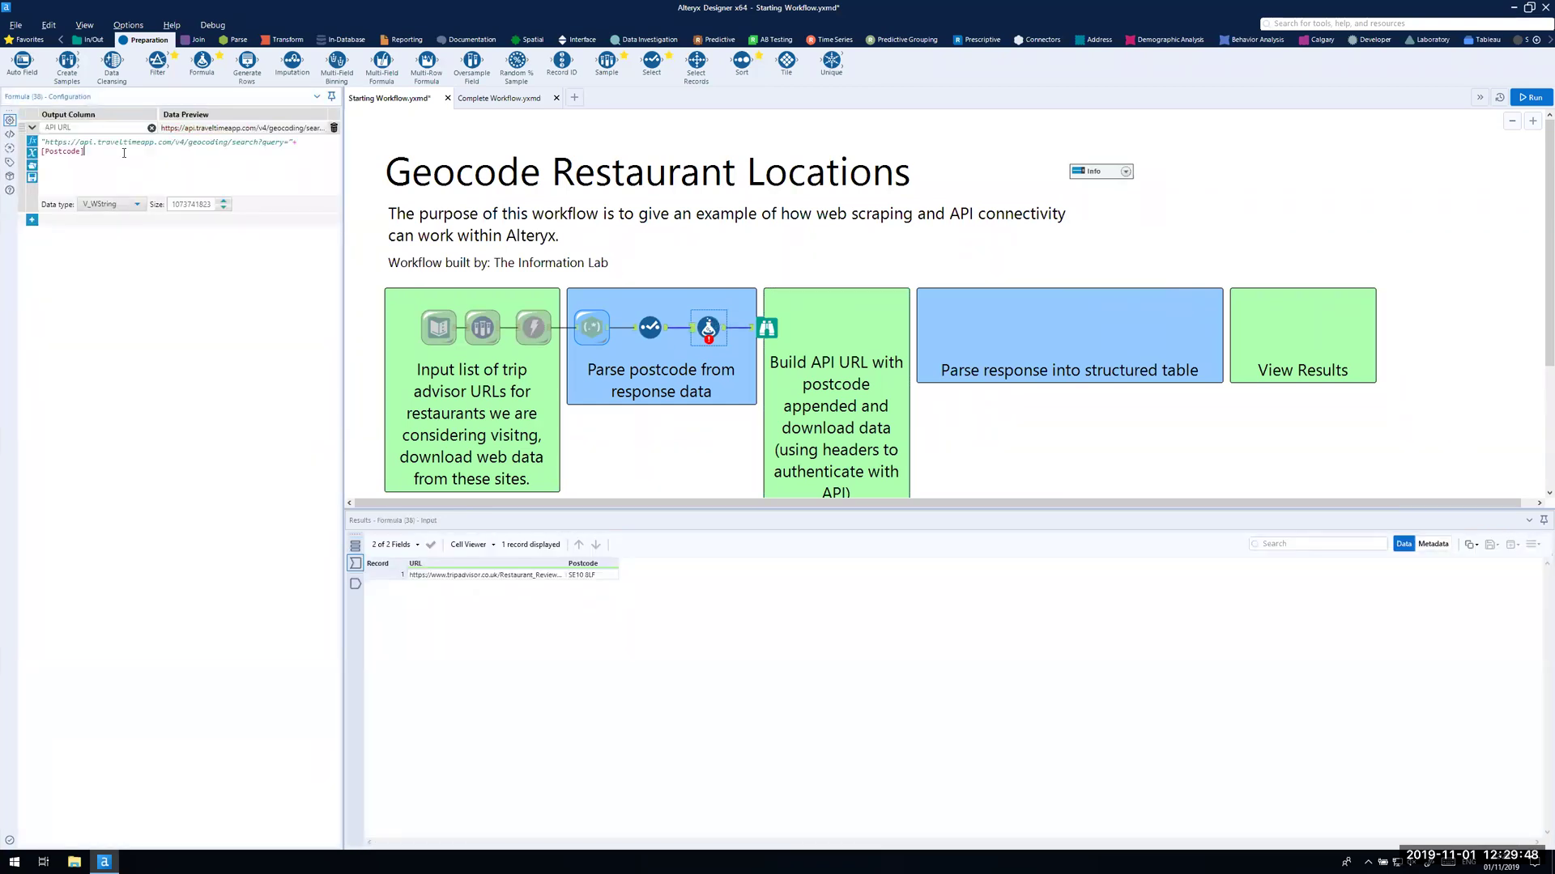
Step: Examine the base URL, geocoding and search query parts of the expression, and set the API URL field's size to 500
{"action": "left_click_drag", "start_coordinate": [345, 170], "coordinate": [461, 172]}
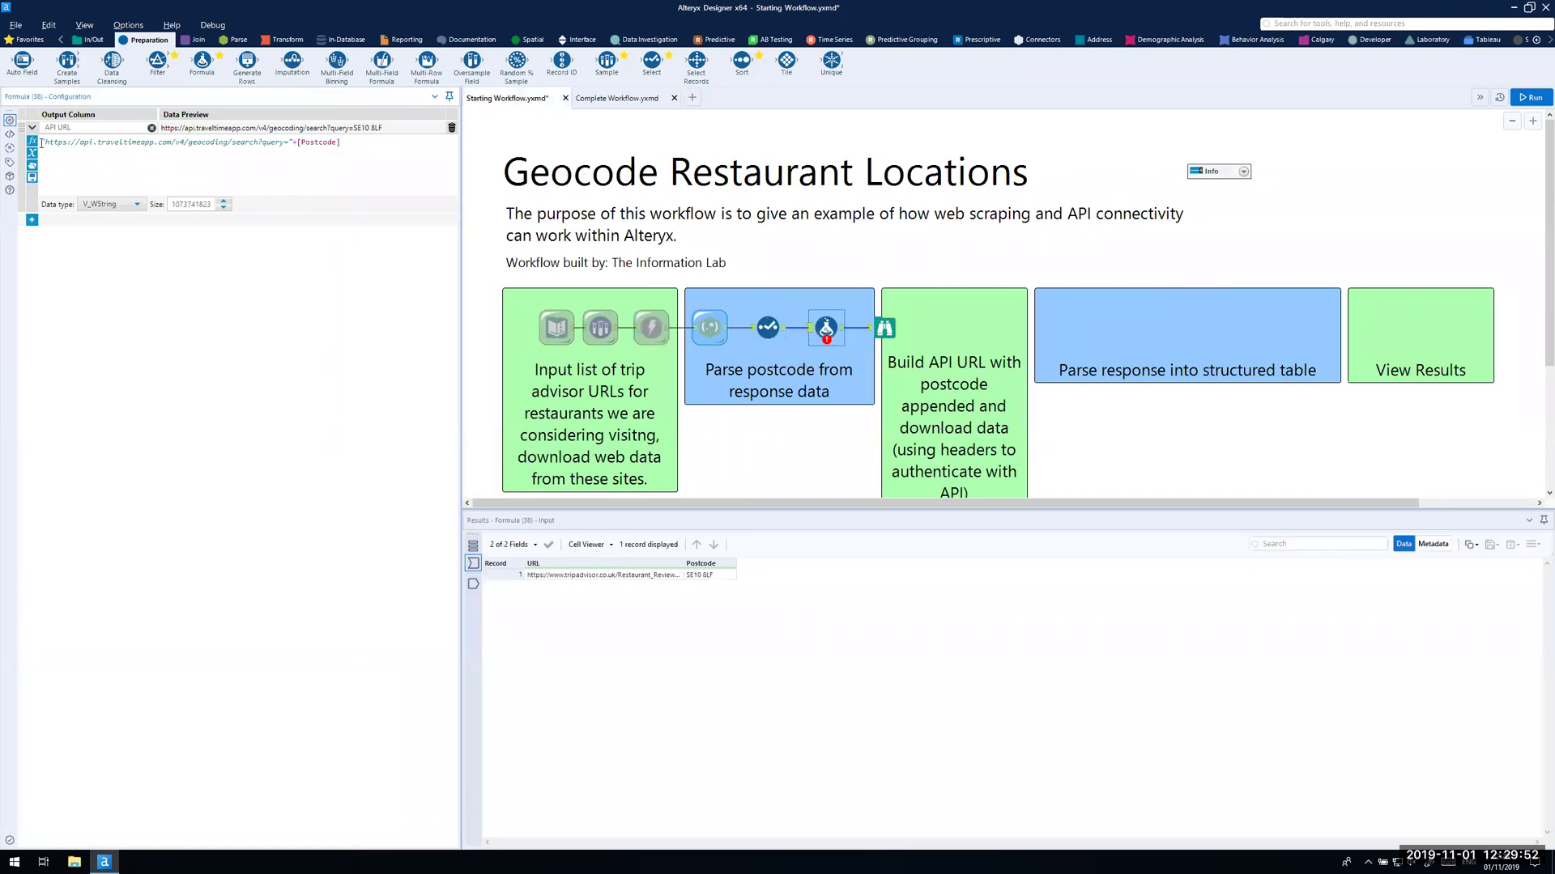
{"action": "left_click_drag", "start_coordinate": [44, 141], "coordinate": [178, 144]}
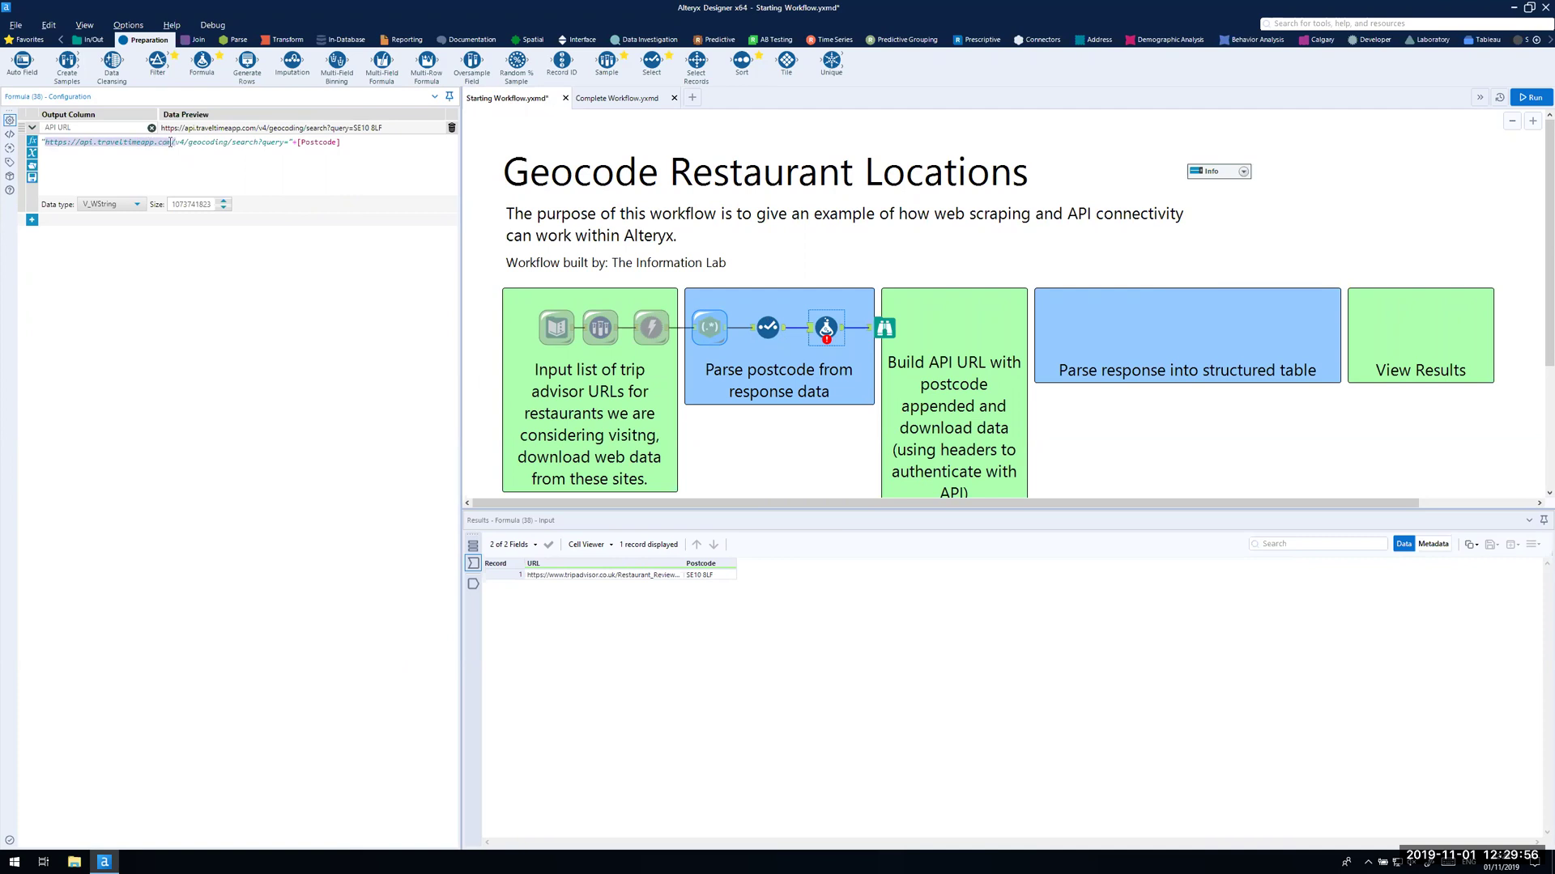
{"action": "left_click", "coordinate": [190, 142]}
{"action": "left_click_drag", "start_coordinate": [212, 143], "coordinate": [226, 142]}
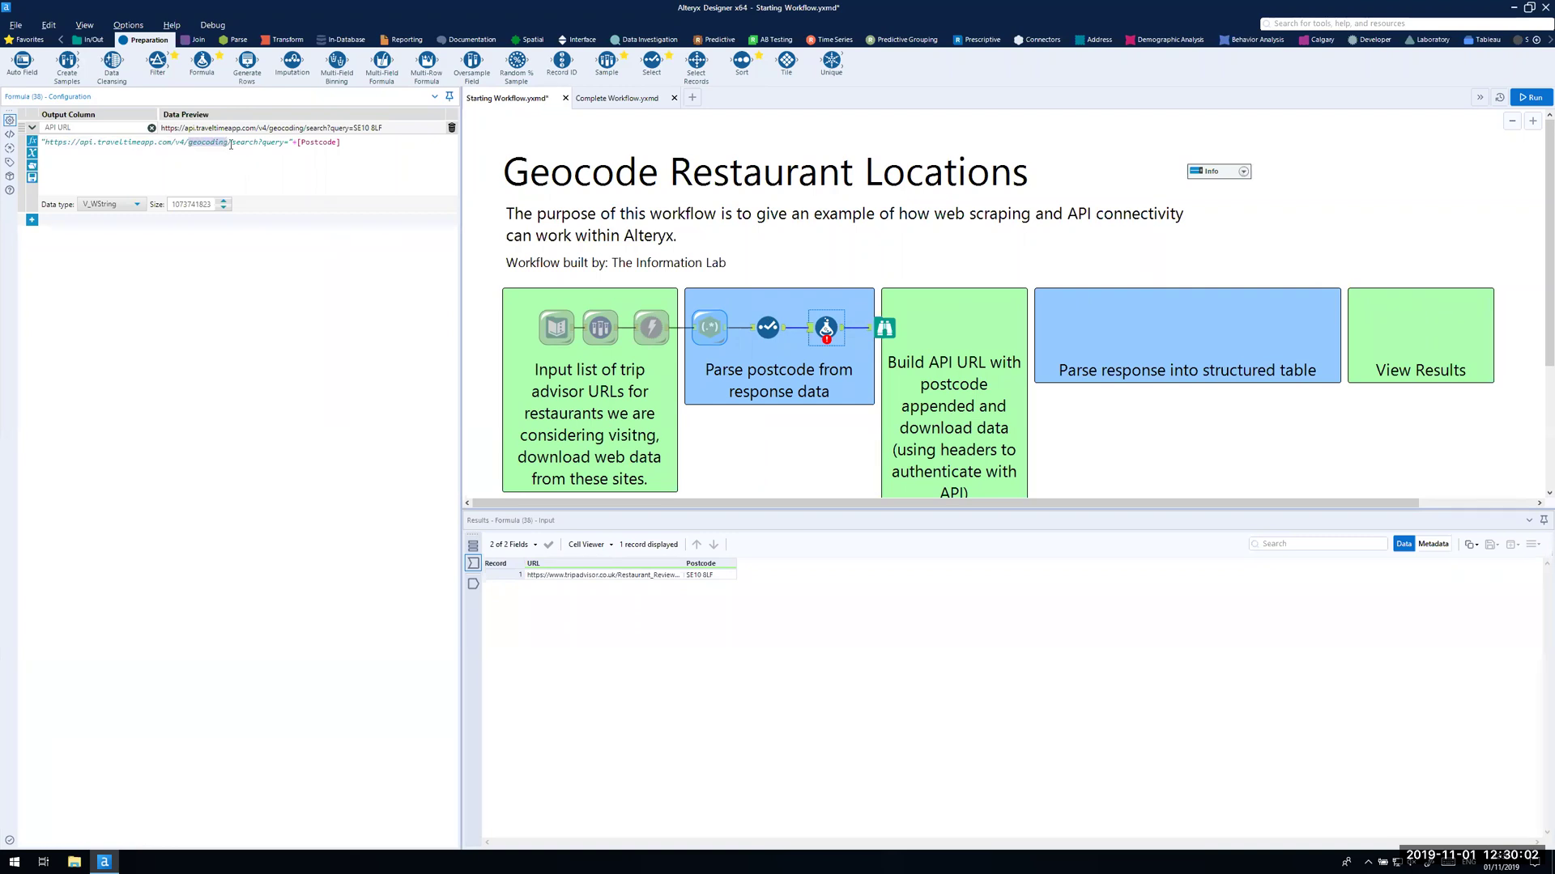
{"action": "left_click_drag", "start_coordinate": [234, 141], "coordinate": [291, 142]}
{"action": "left_click", "coordinate": [296, 141]}
{"action": "double_click", "coordinate": [199, 204]}
{"action": "type", "text": "500"}
Step: Insert a Download tool between the Formula and Browse tools, and set its URL field to API URL
{"action": "left_click_drag", "start_coordinate": [890, 332], "coordinate": [1016, 333]}
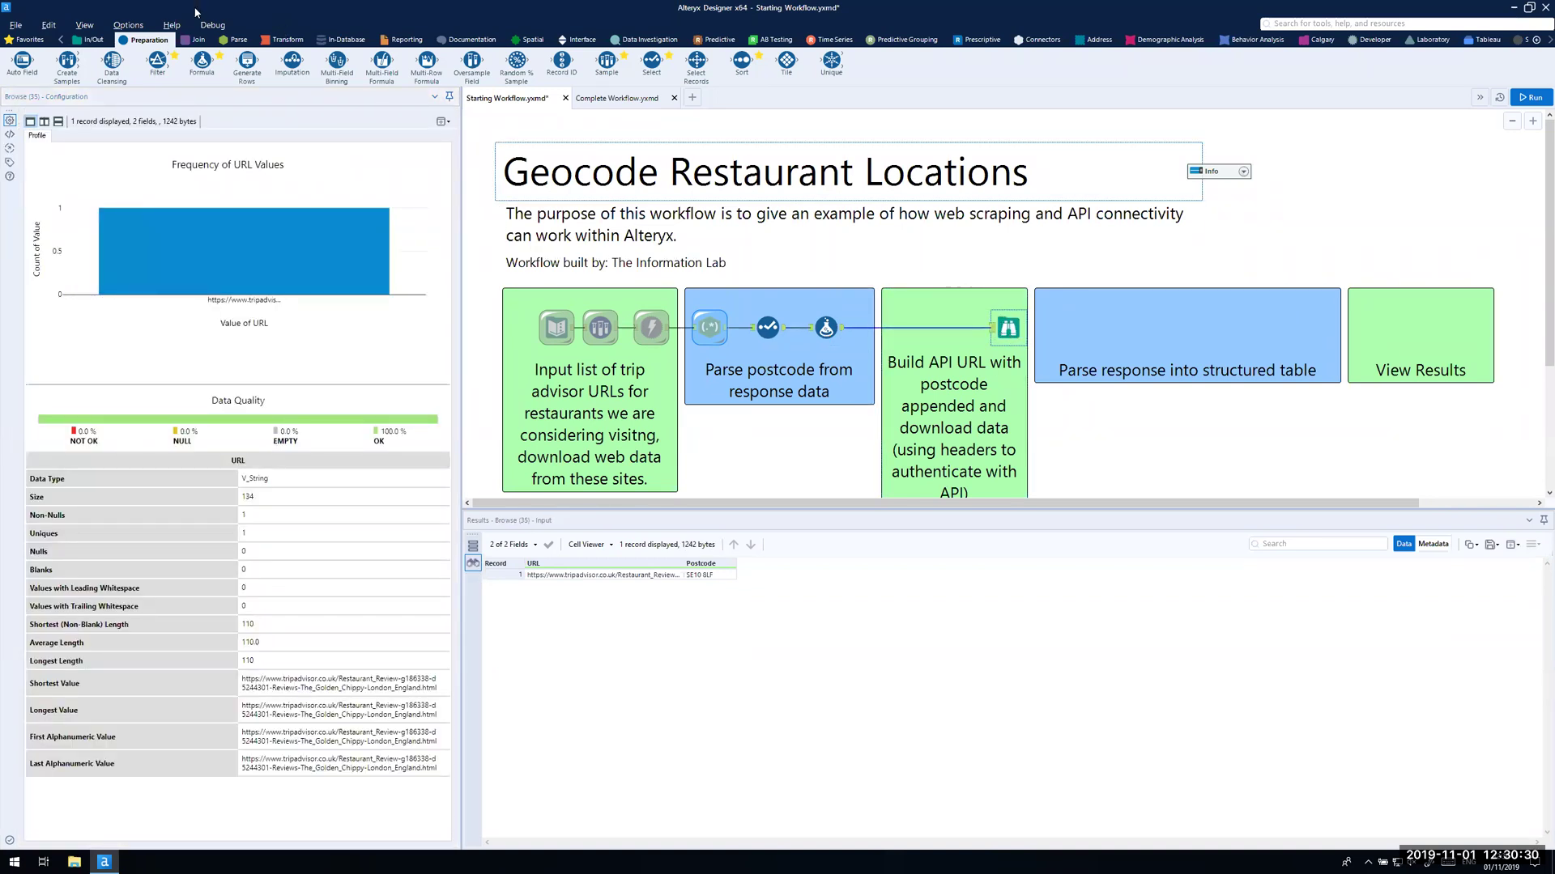
{"action": "left_click", "coordinate": [1371, 42]}
{"action": "left_click_drag", "start_coordinate": [496, 156], "coordinate": [926, 328]}
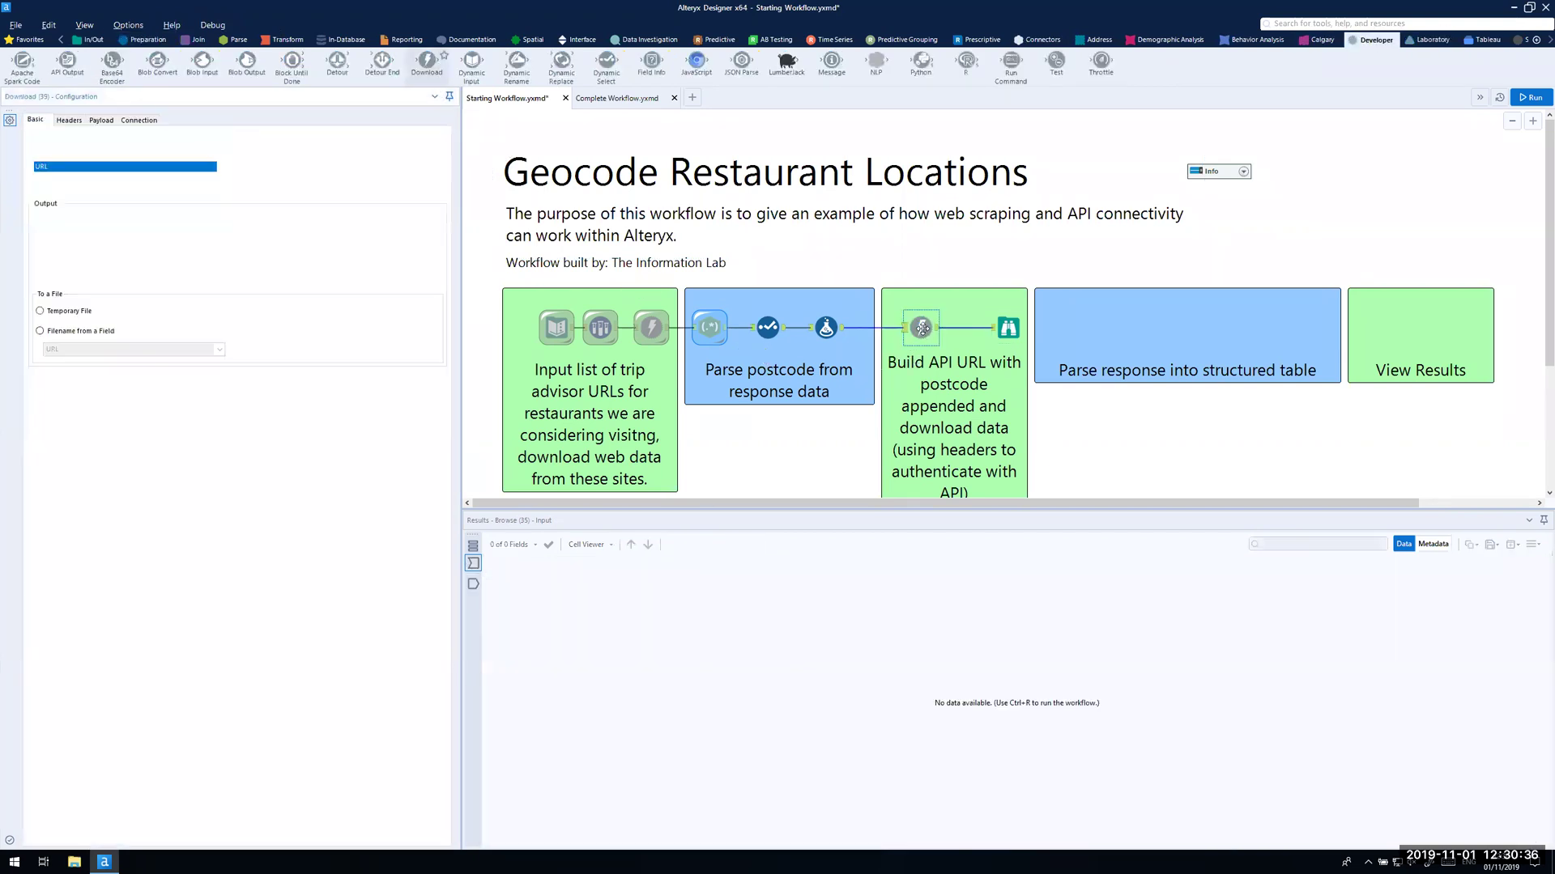
{"action": "left_click", "coordinate": [106, 166]}
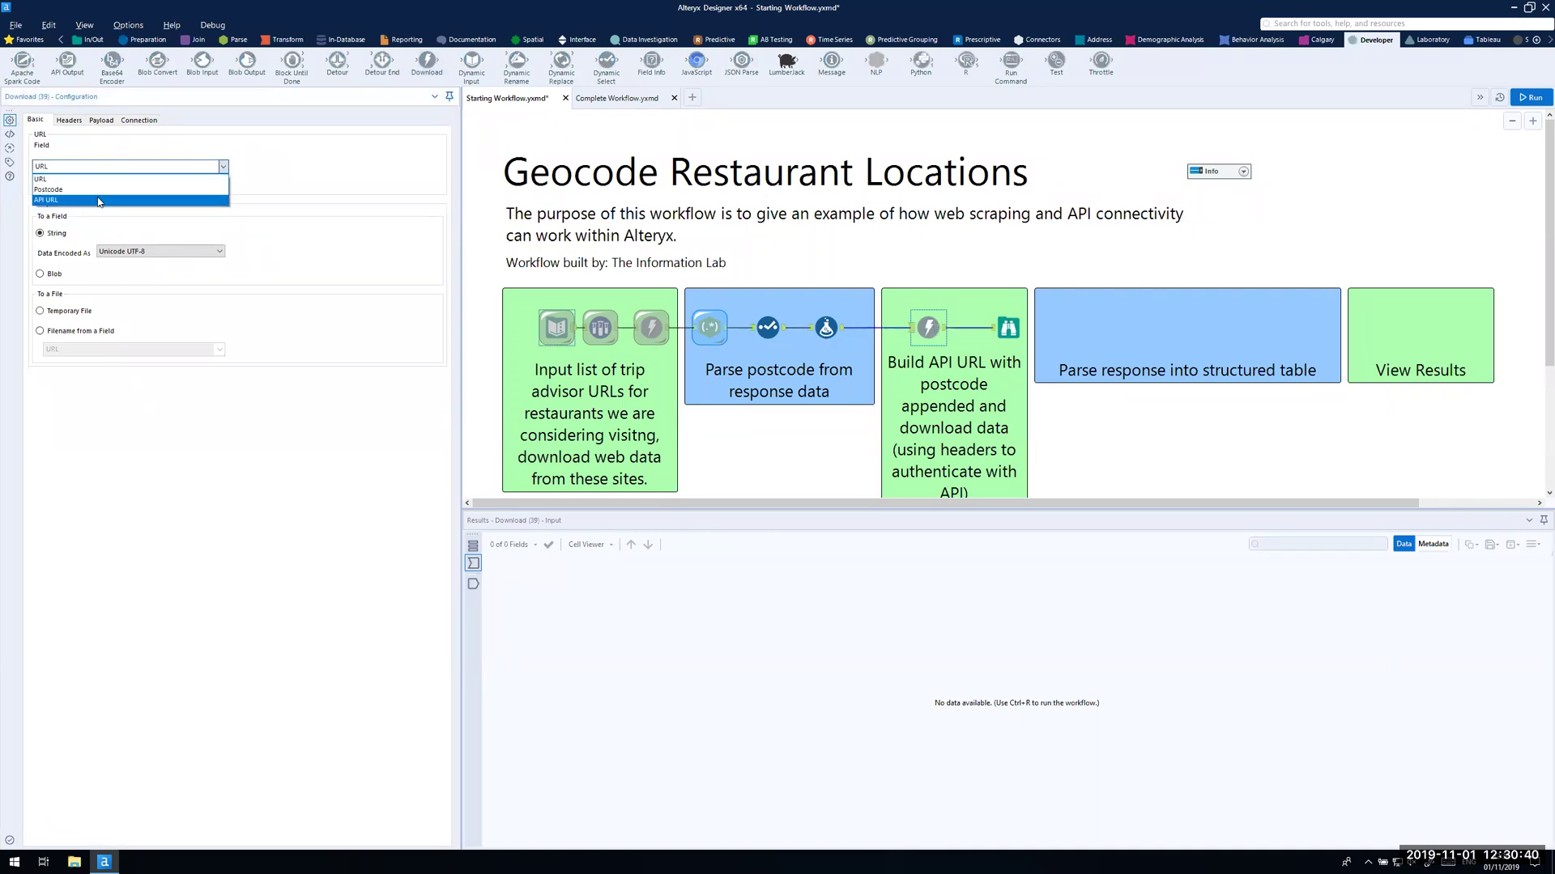
{"action": "left_click", "coordinate": [98, 201]}
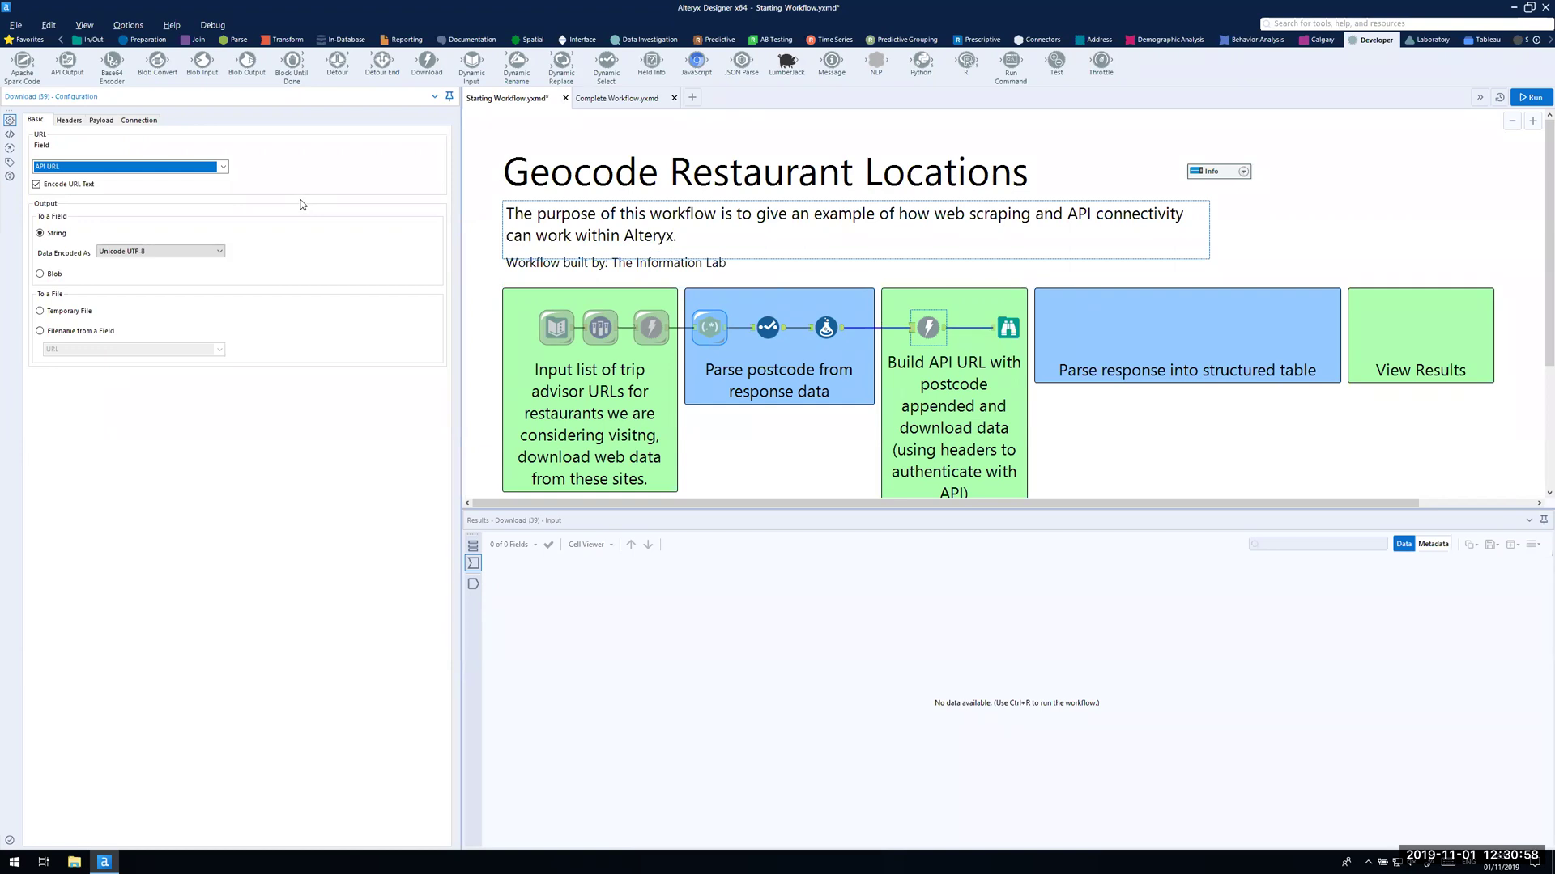
Step: Add a constant header named X-Application-Id to the Download tool, copying the name from the Info container's Text Input
{"action": "left_click", "coordinate": [69, 121]}
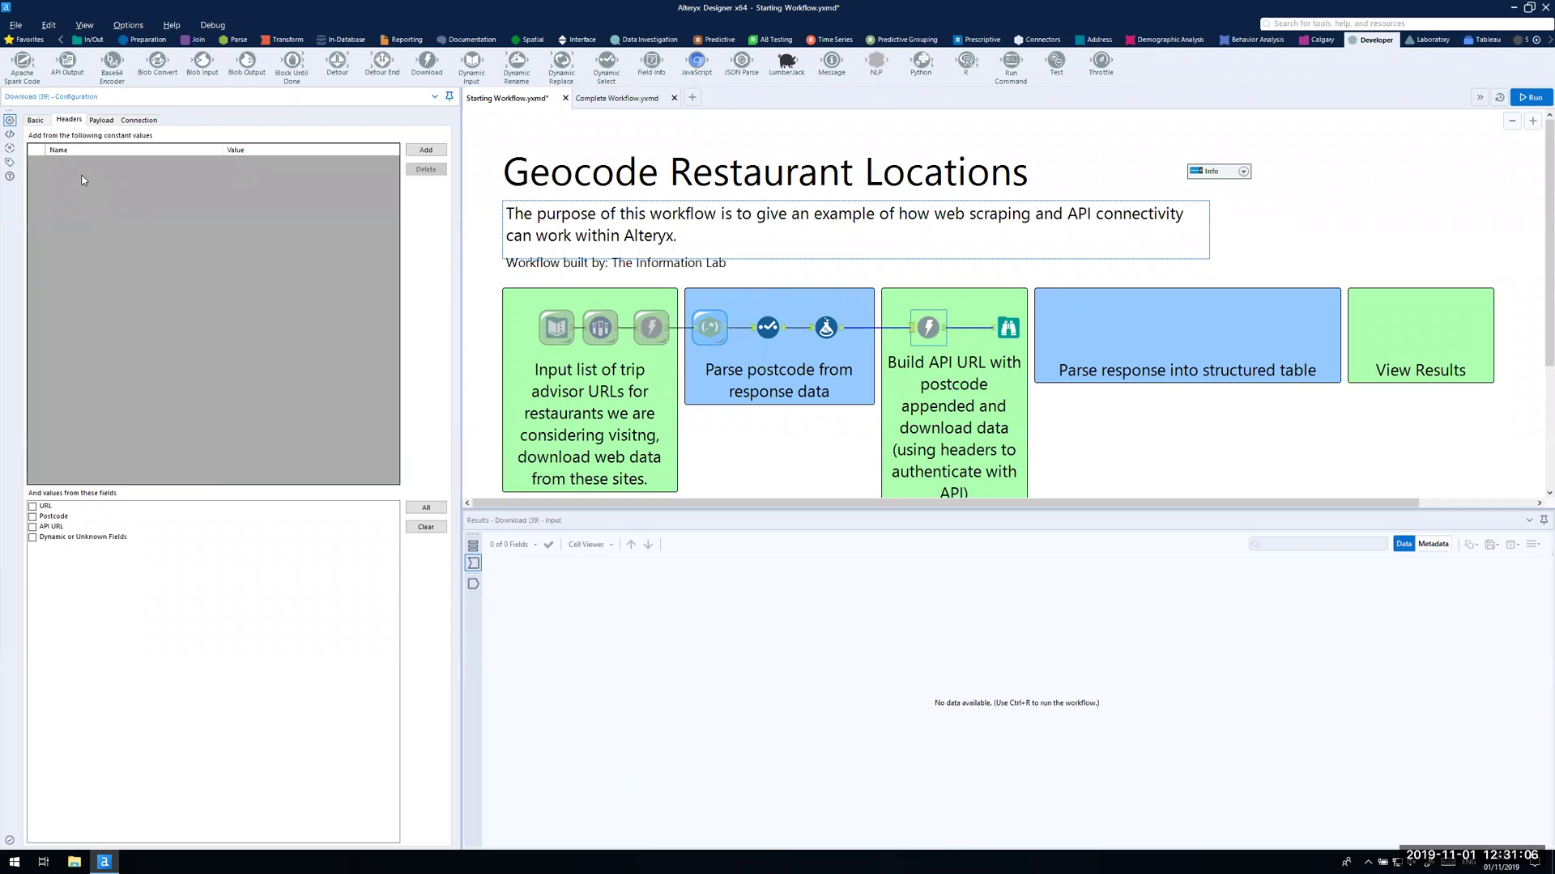
{"action": "left_click", "coordinate": [1242, 174]}
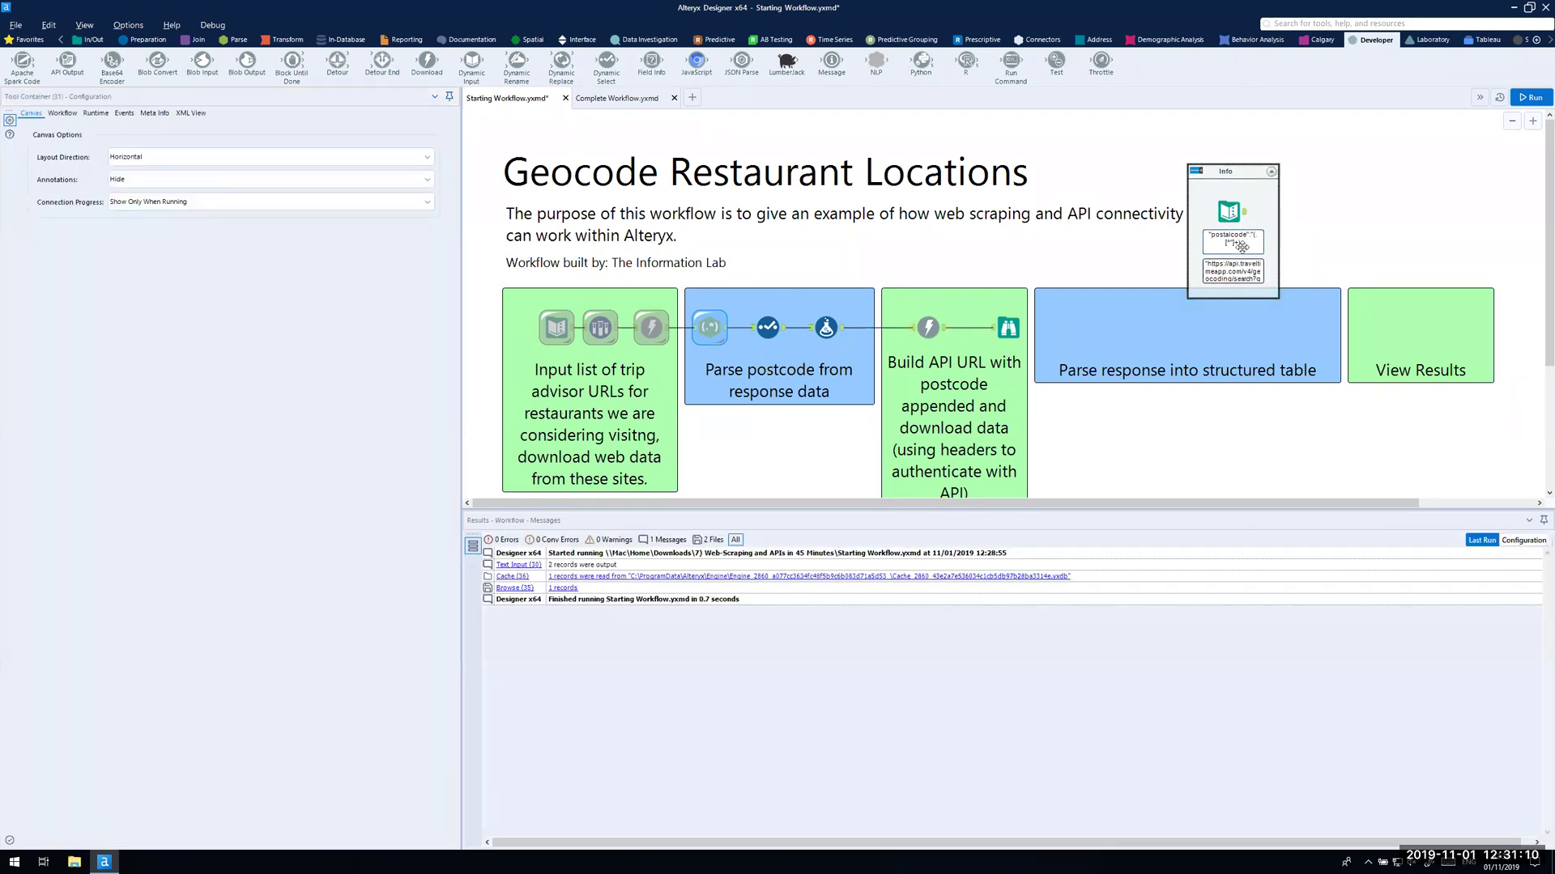
{"action": "left_click", "coordinate": [1228, 211]}
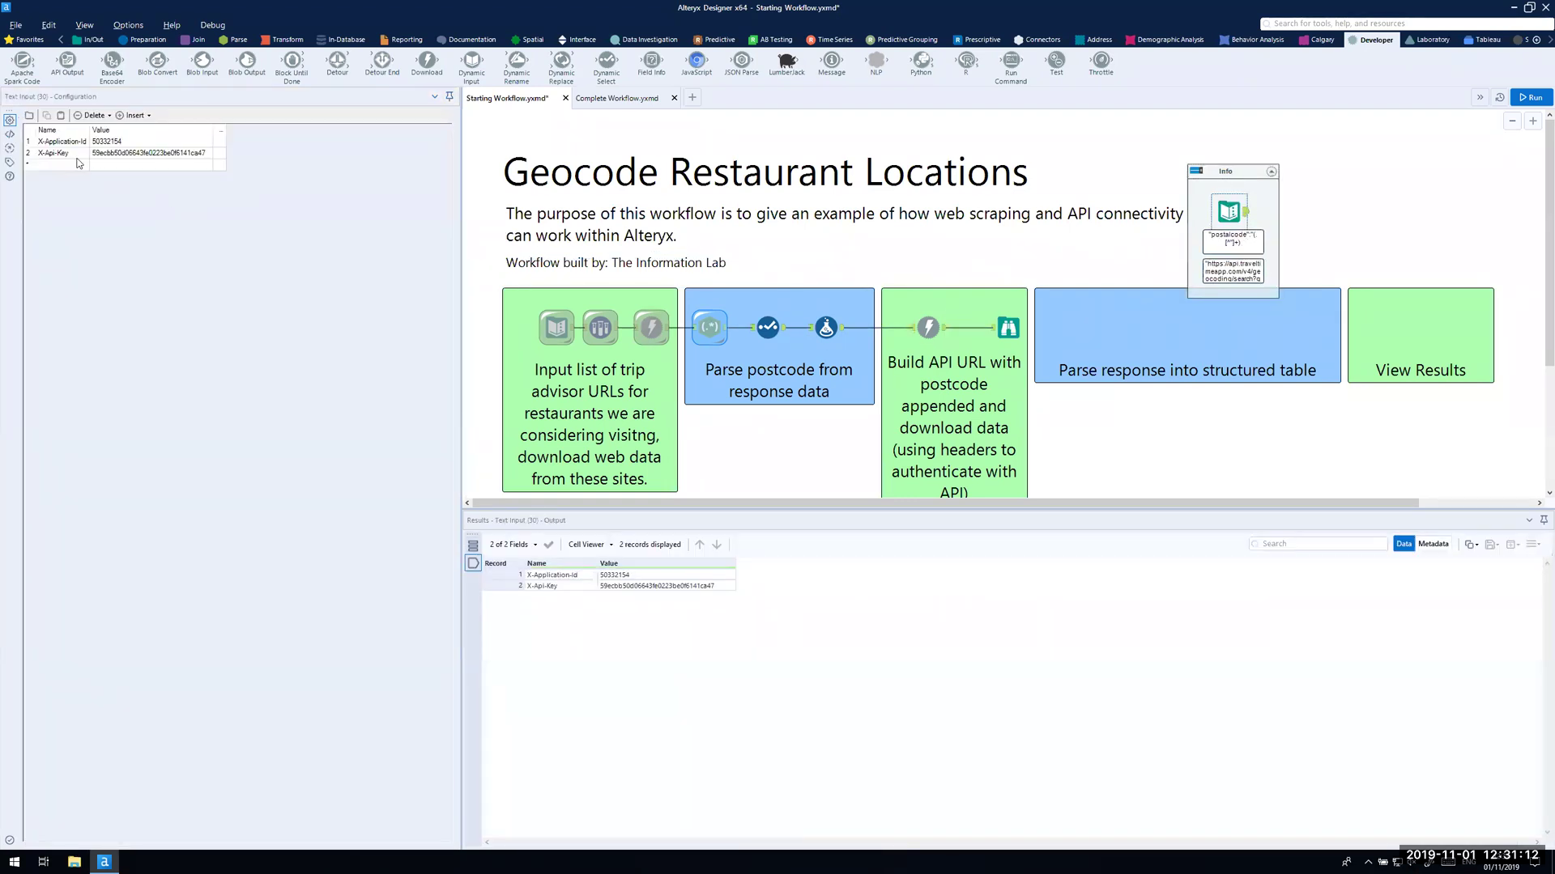
{"action": "left_click", "coordinate": [55, 140]}
{"action": "key", "text": "ctrl+c"}
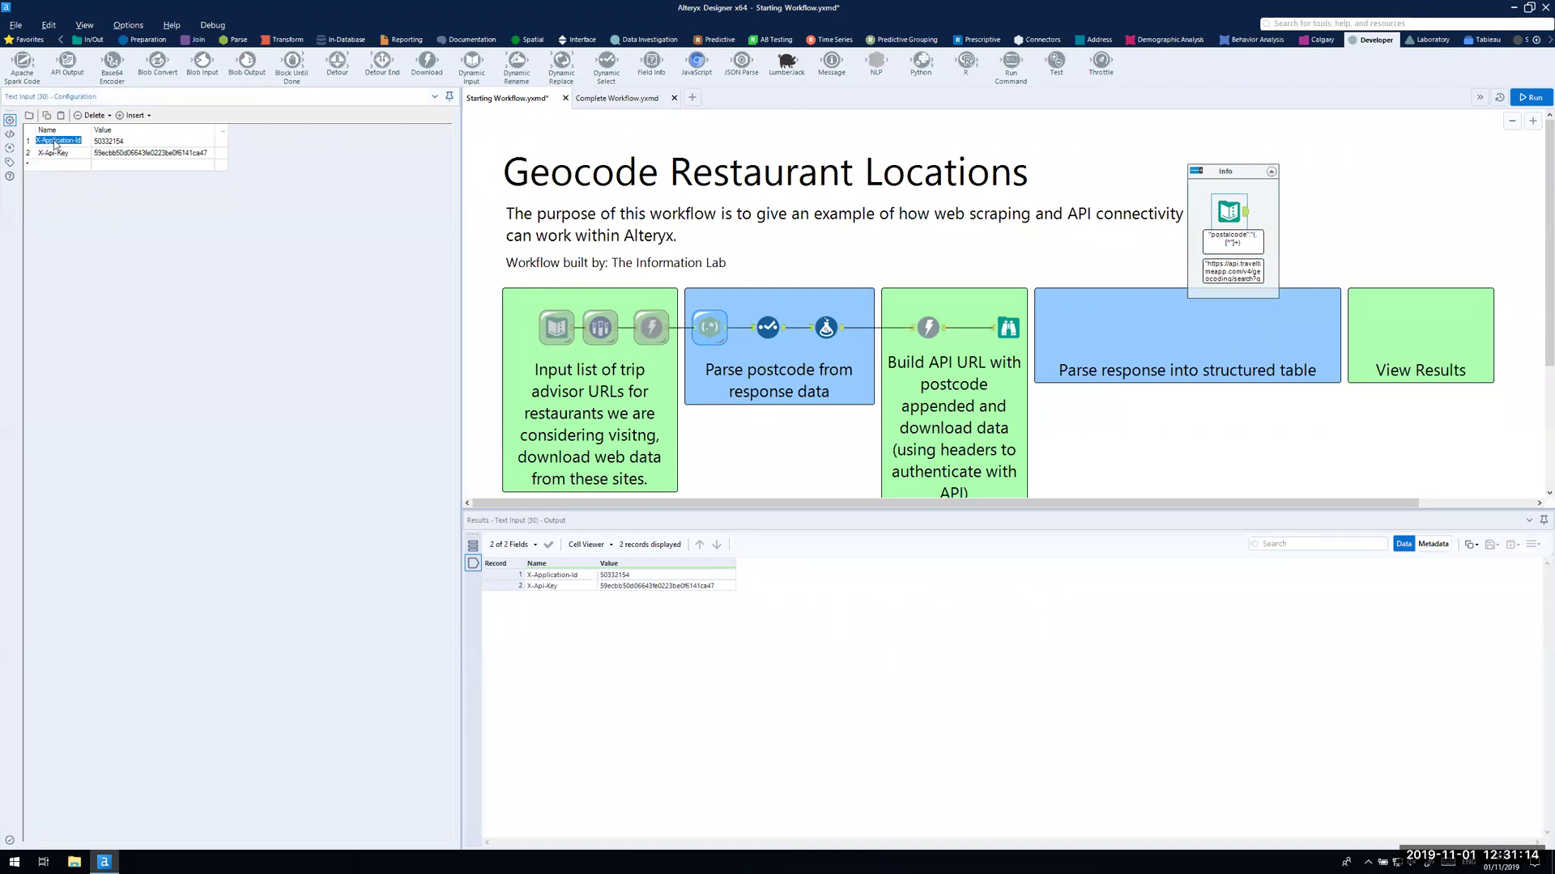
{"action": "left_click", "coordinate": [928, 327]}
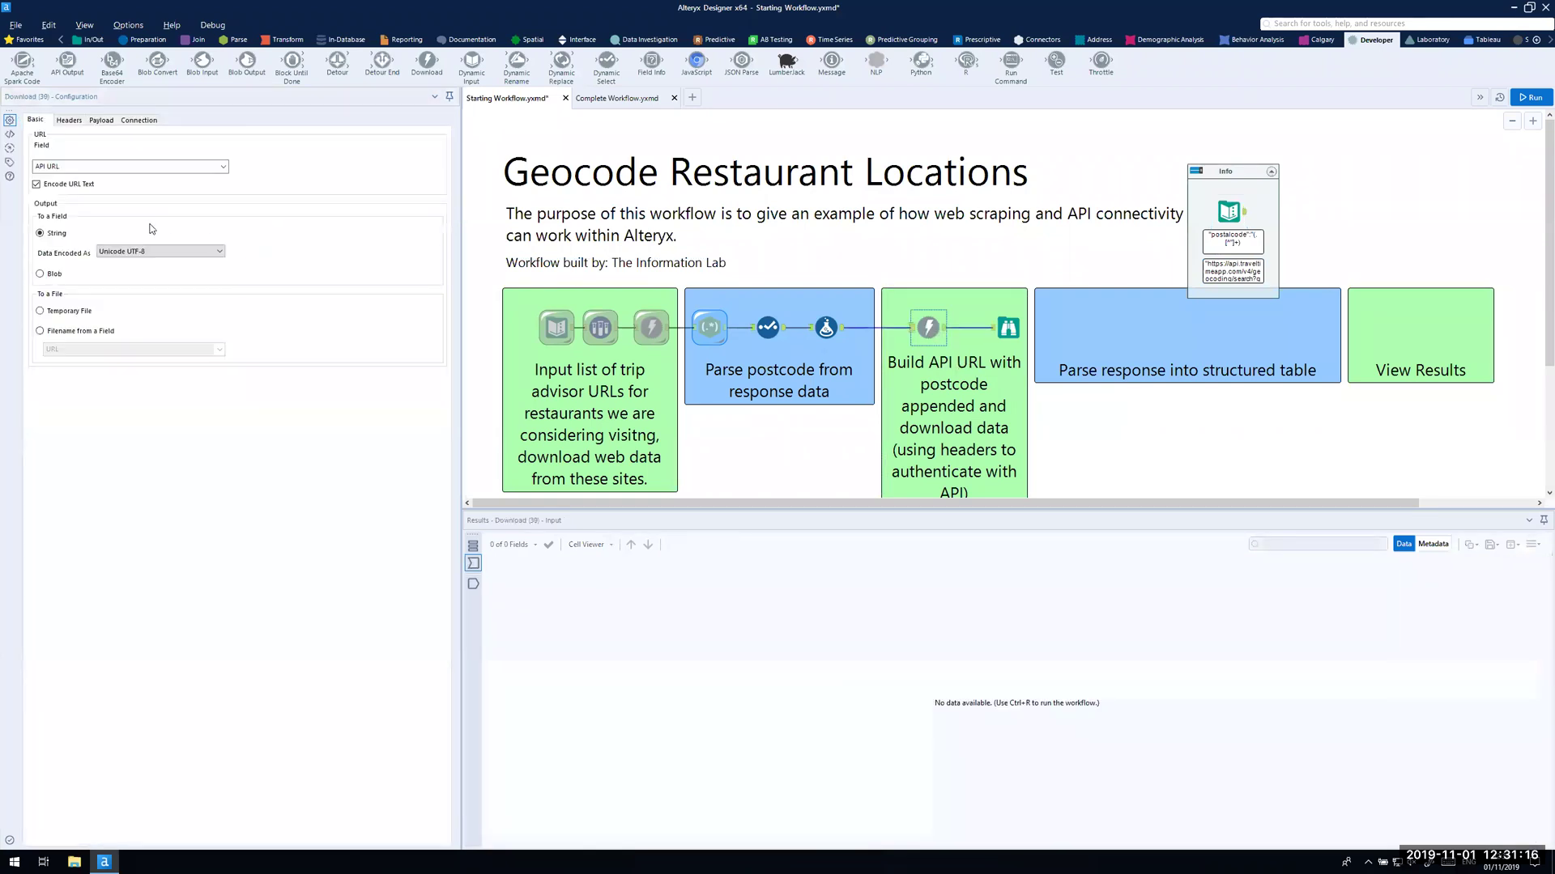
{"action": "left_click", "coordinate": [77, 125]}
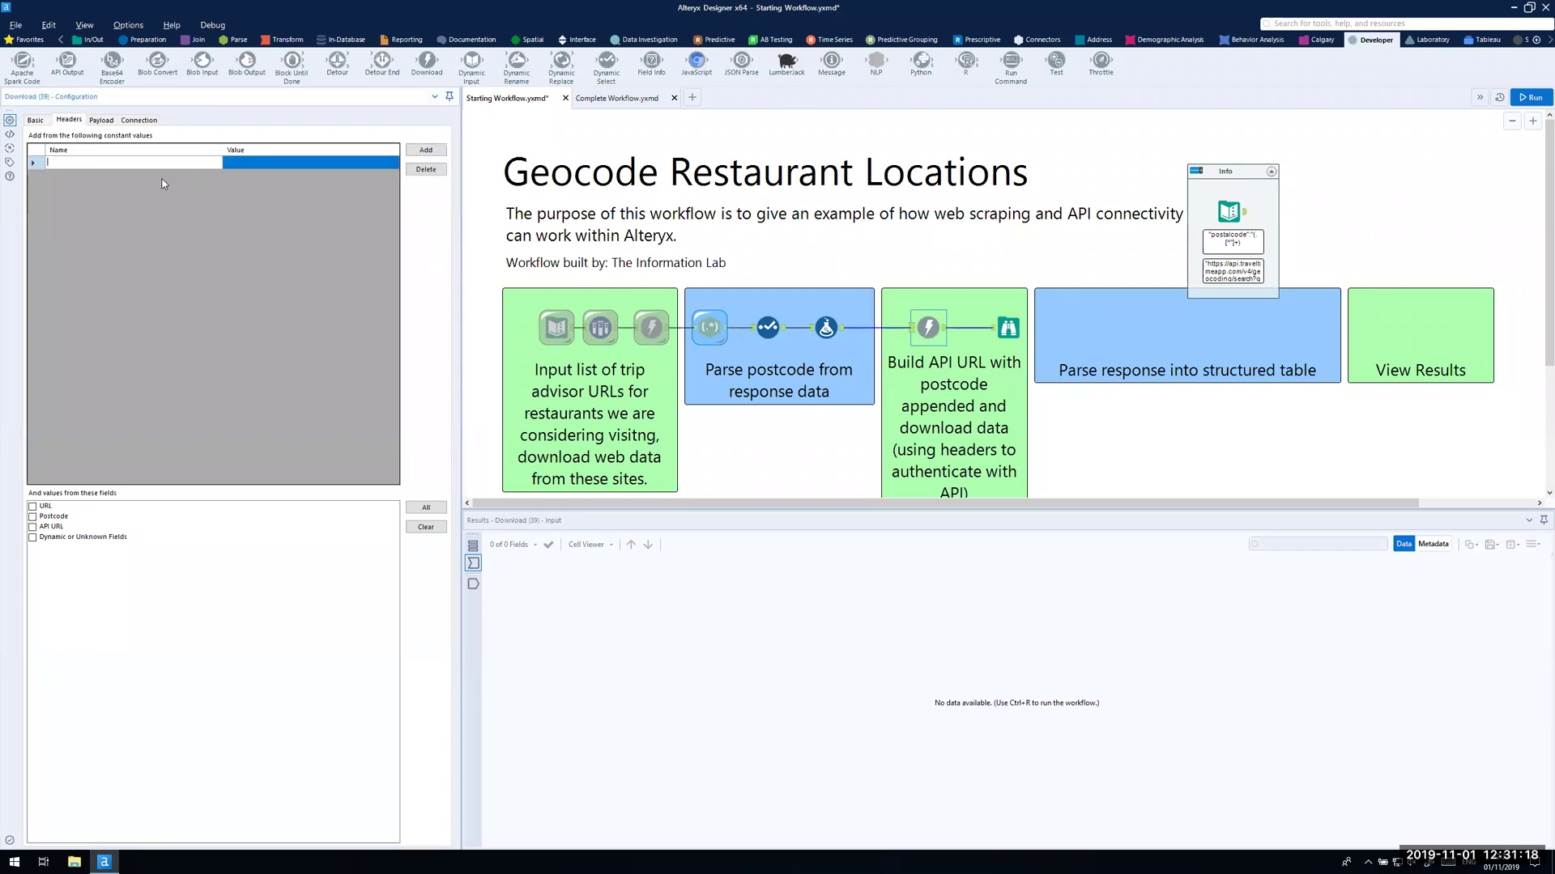
{"action": "key", "text": "ctrl+v"}
{"action": "key", "text": "Return"}
Step: Copy the application ID from the Info container's Text Input into the value of the X-Application-Id header
{"action": "left_click", "coordinate": [1228, 208]}
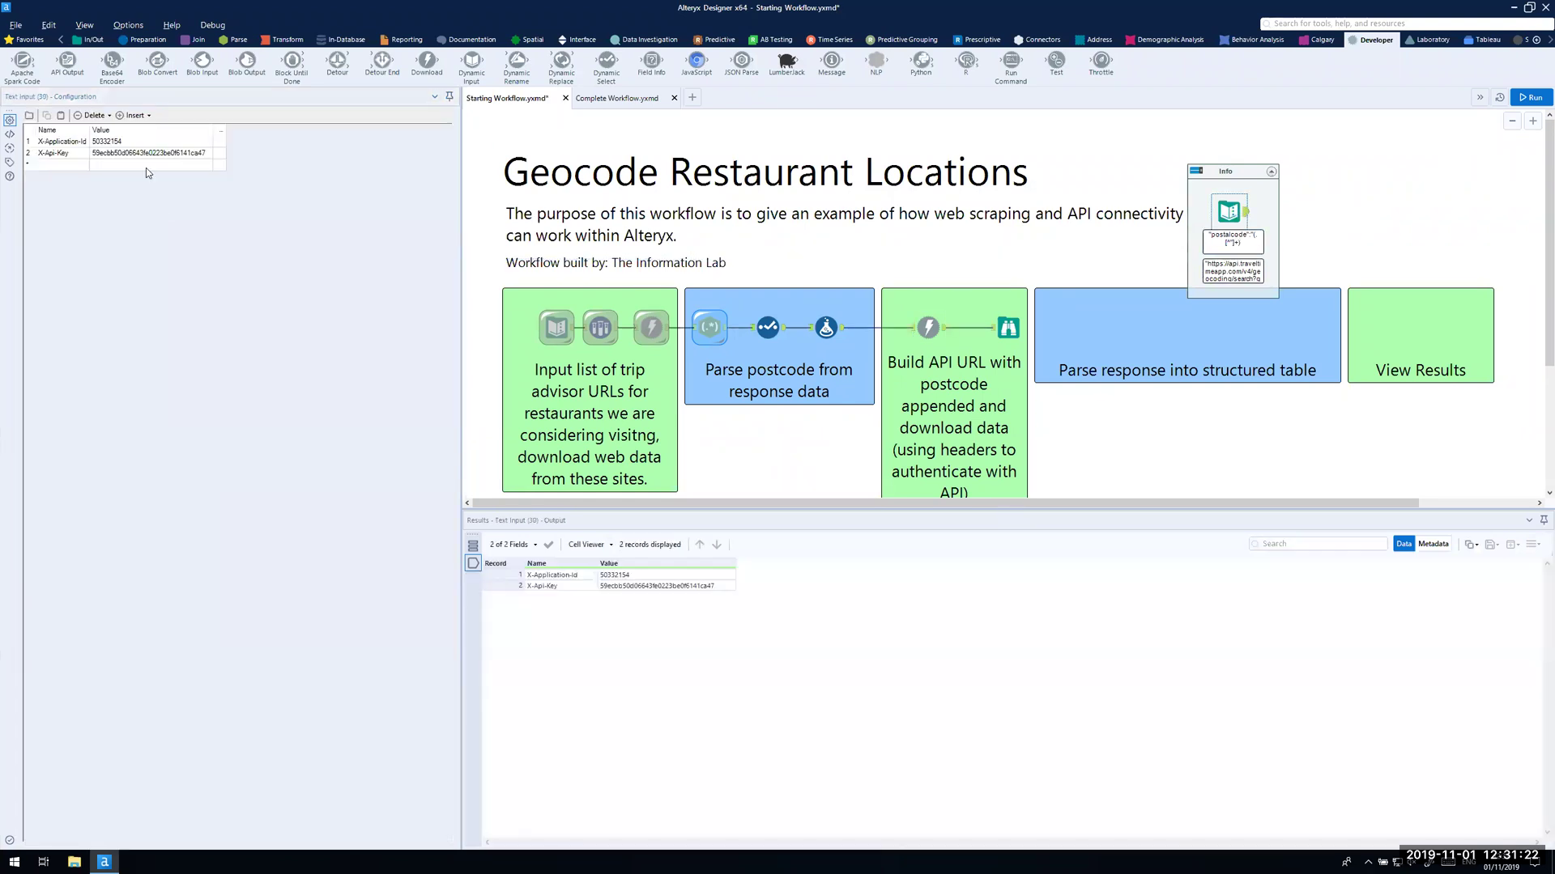
{"action": "double_click", "coordinate": [131, 142]}
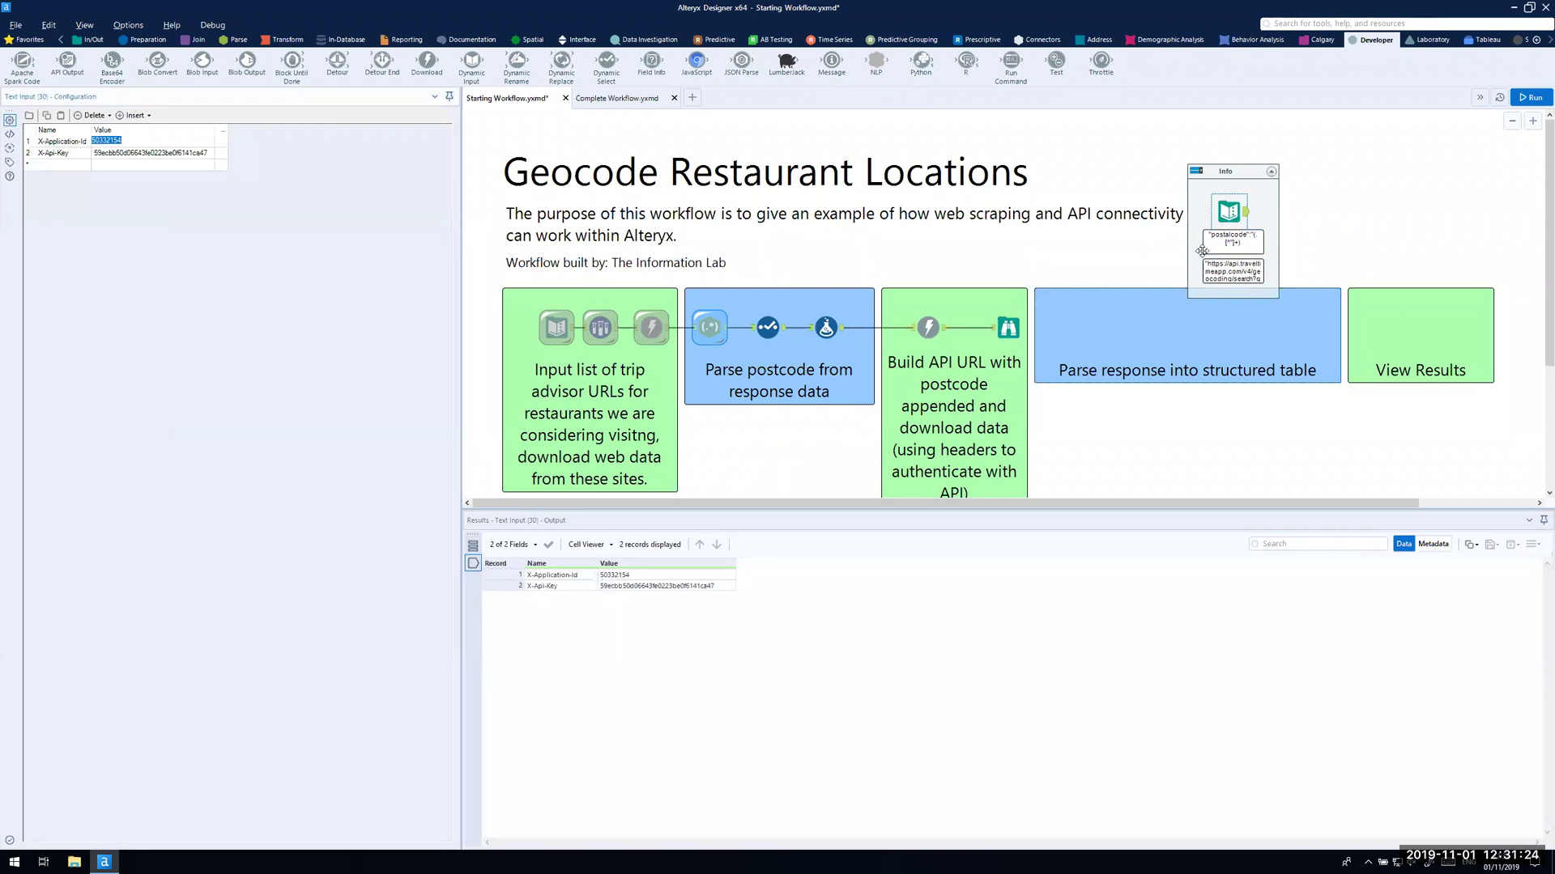
{"action": "left_click", "coordinate": [942, 338]}
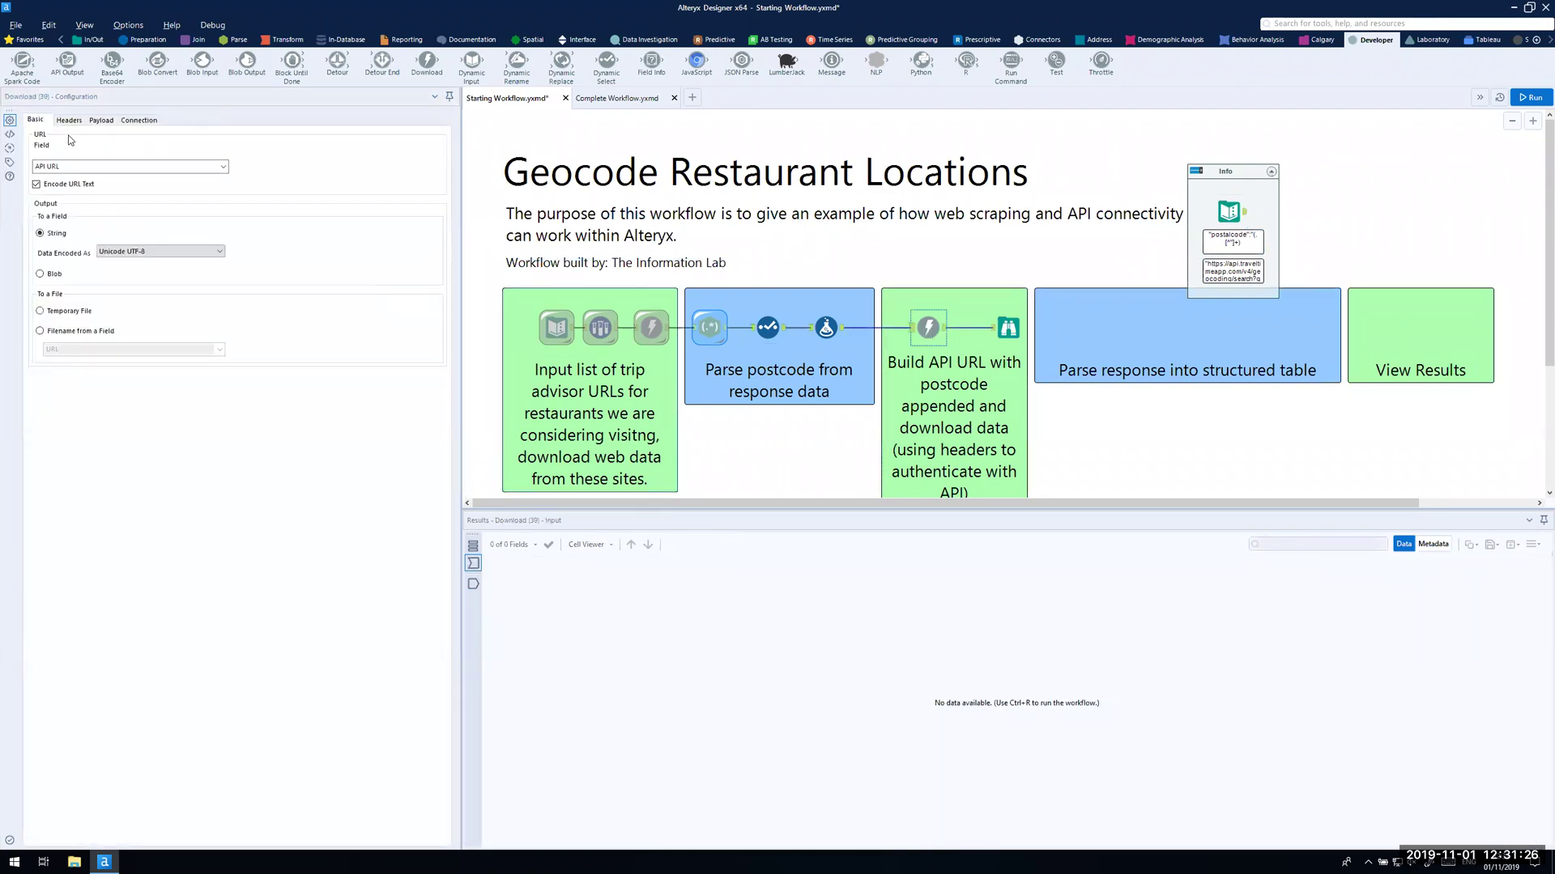
{"action": "left_click", "coordinate": [69, 120]}
{"action": "left_click", "coordinate": [253, 162]}
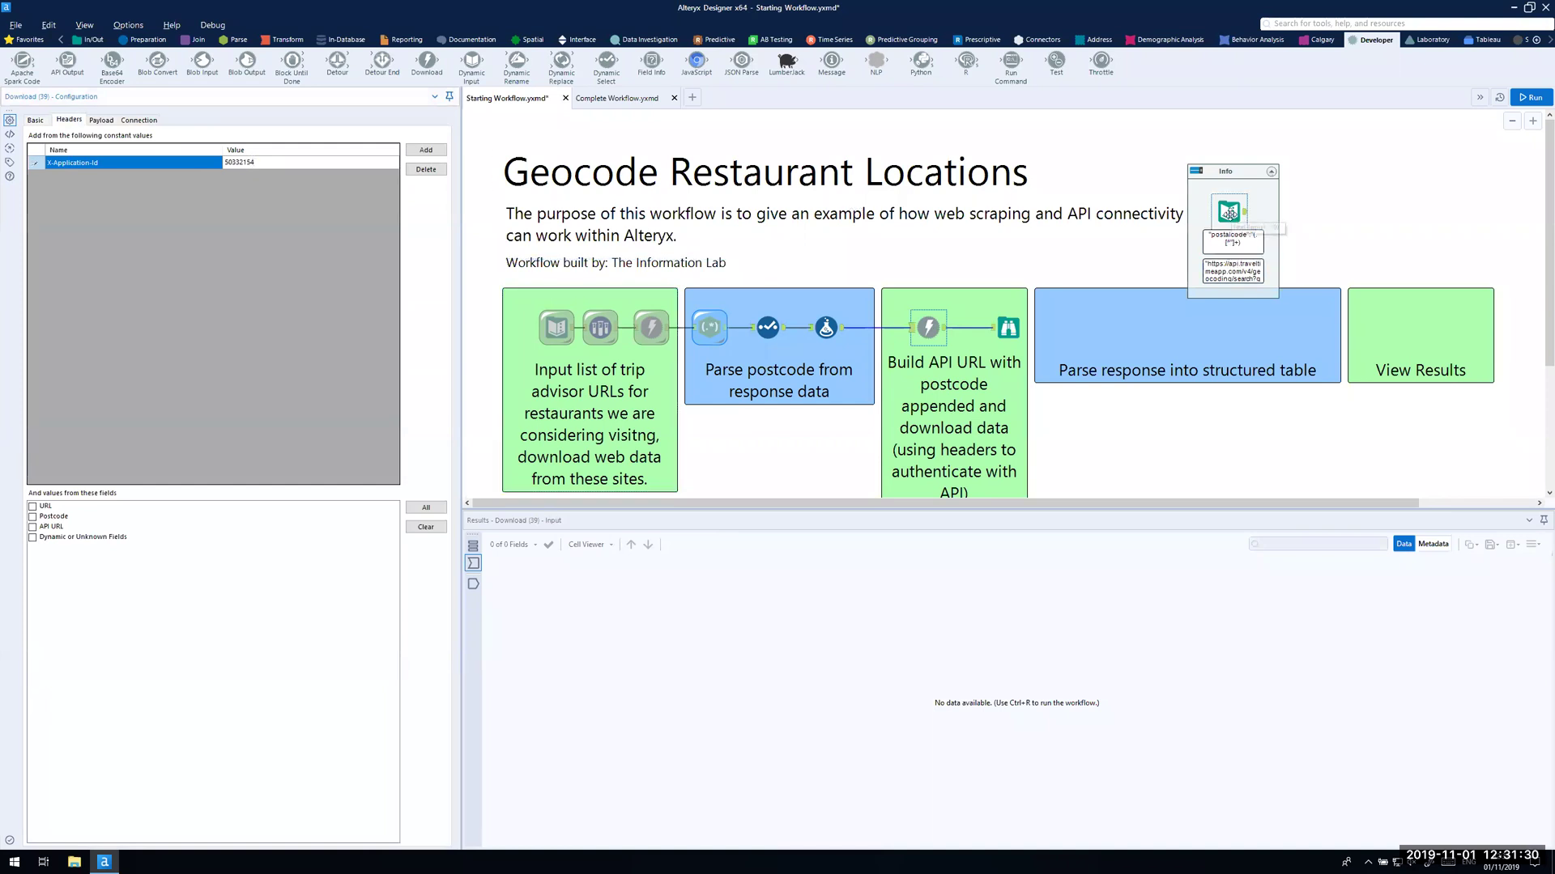
Step: Add a second constant header named X-Api-Key to the Download tool, copying the name from the Info container's Text Input
{"action": "left_click", "coordinate": [1229, 213]}
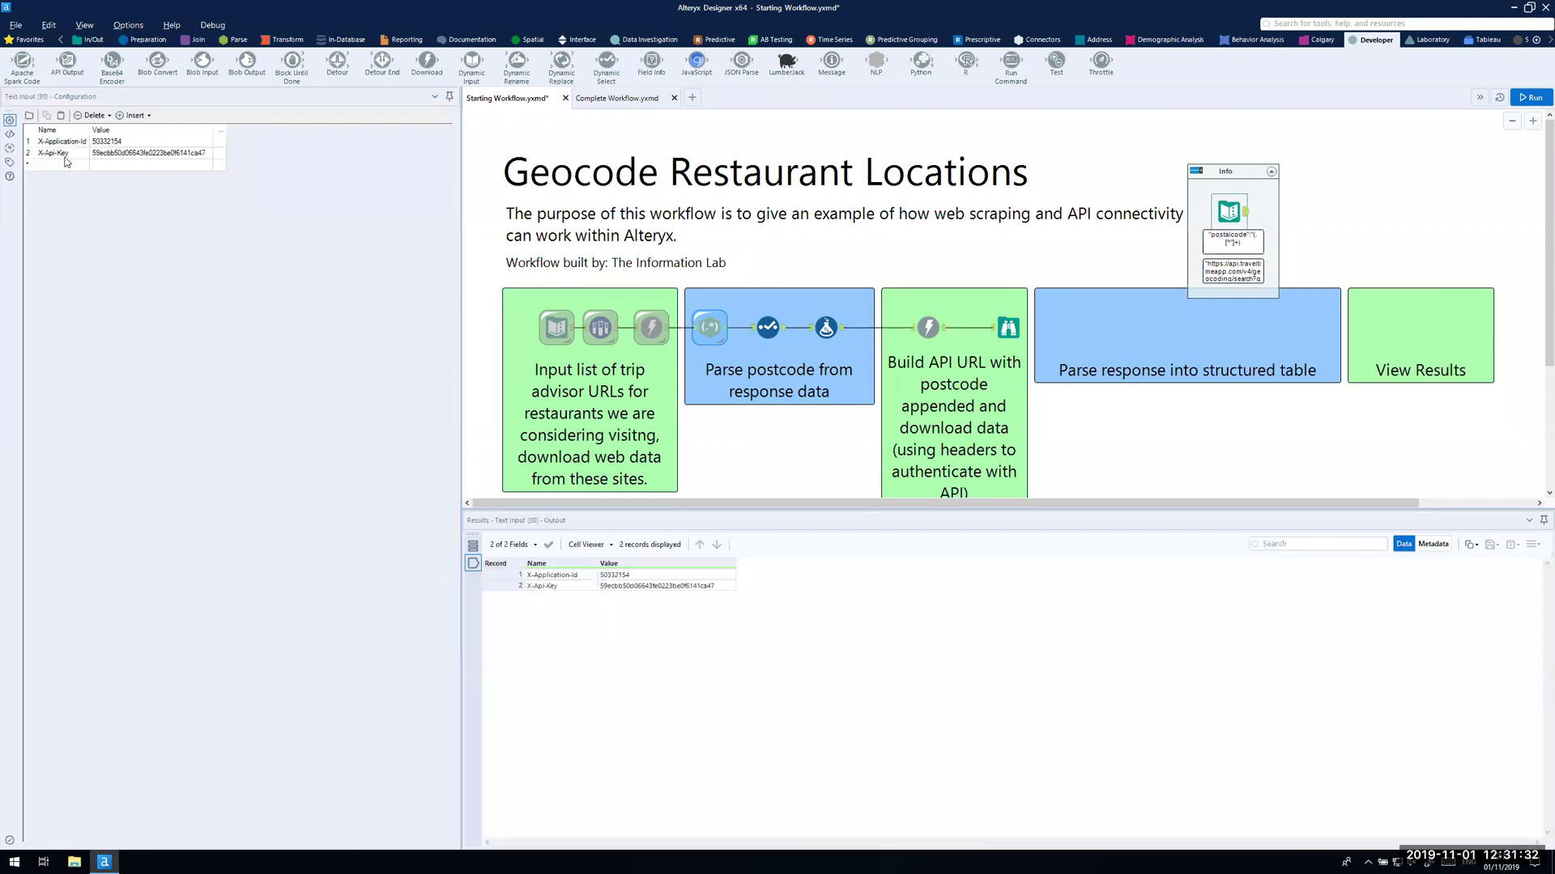
{"action": "double_click", "coordinate": [66, 153]}
{"action": "key", "text": "ctrl+c"}
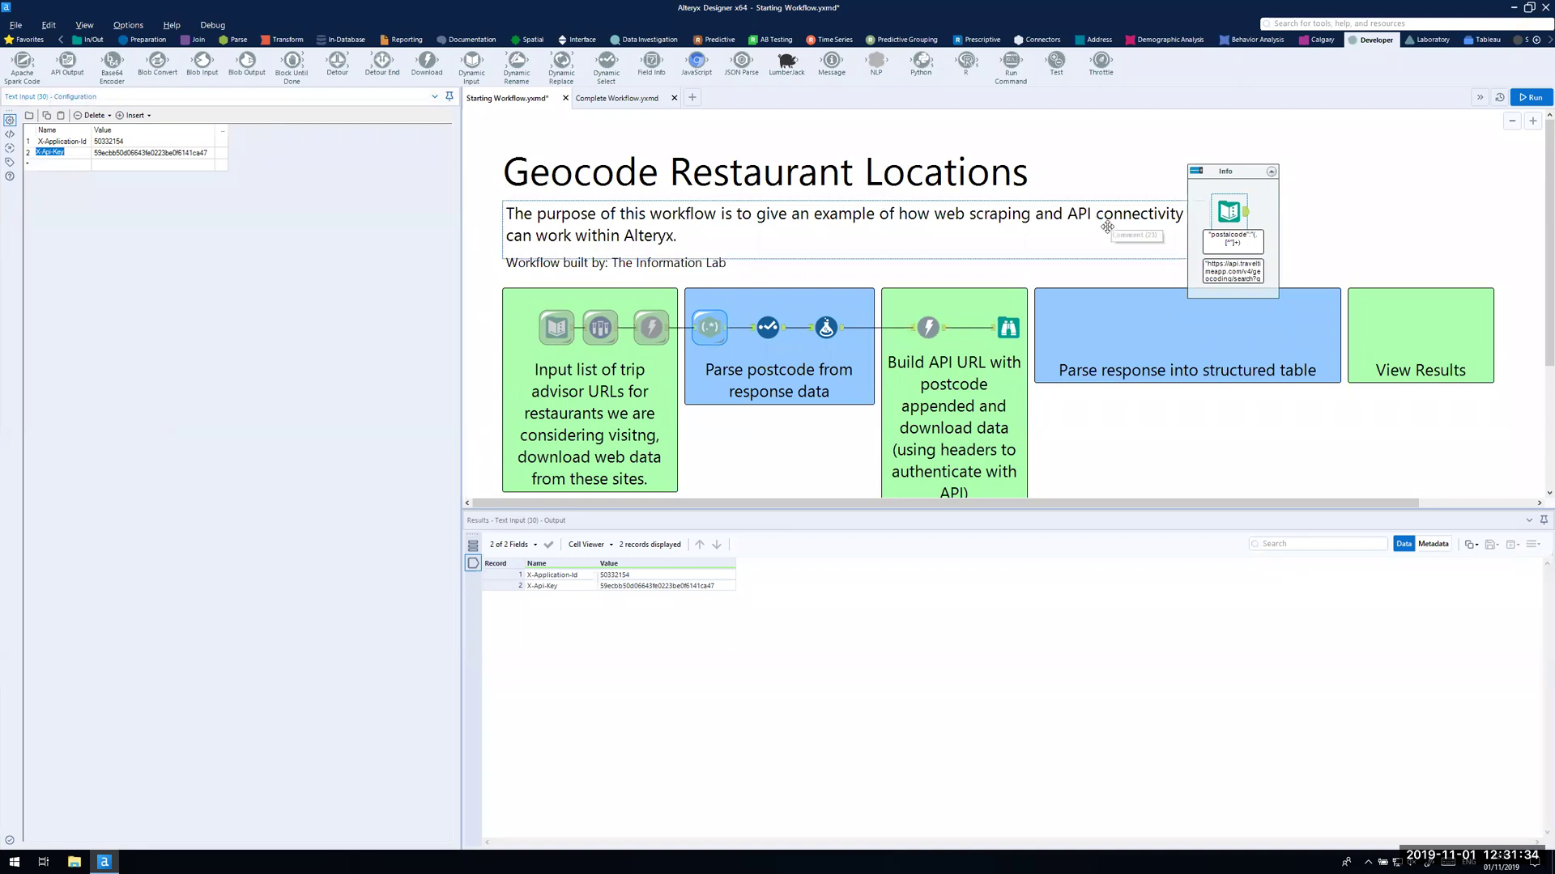
{"action": "left_click", "coordinate": [930, 328]}
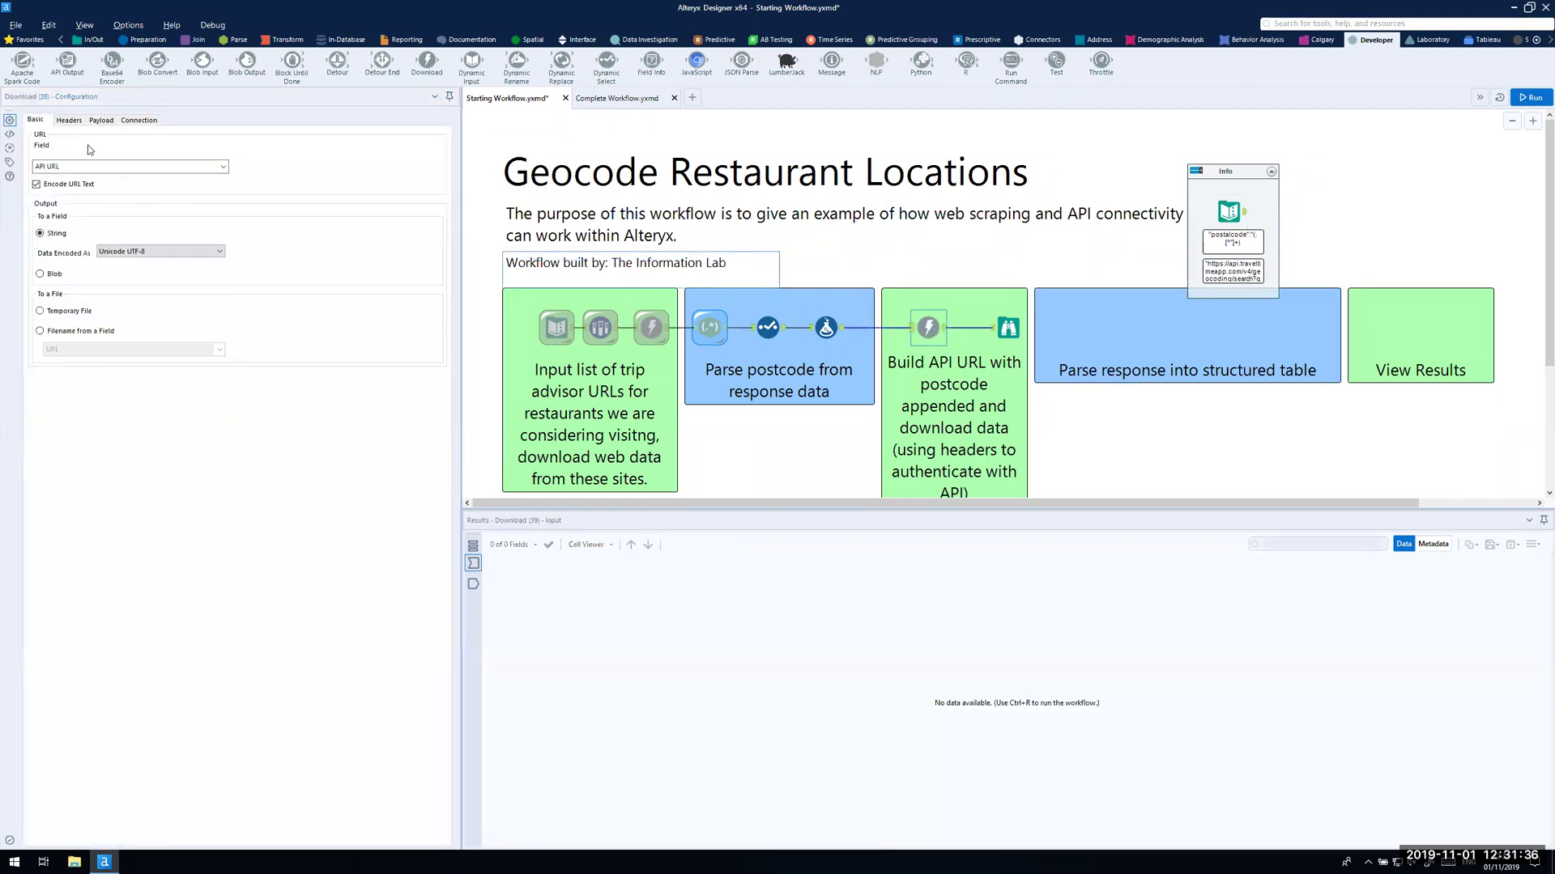
{"action": "left_click", "coordinate": [69, 119]}
{"action": "left_click", "coordinate": [426, 149]}
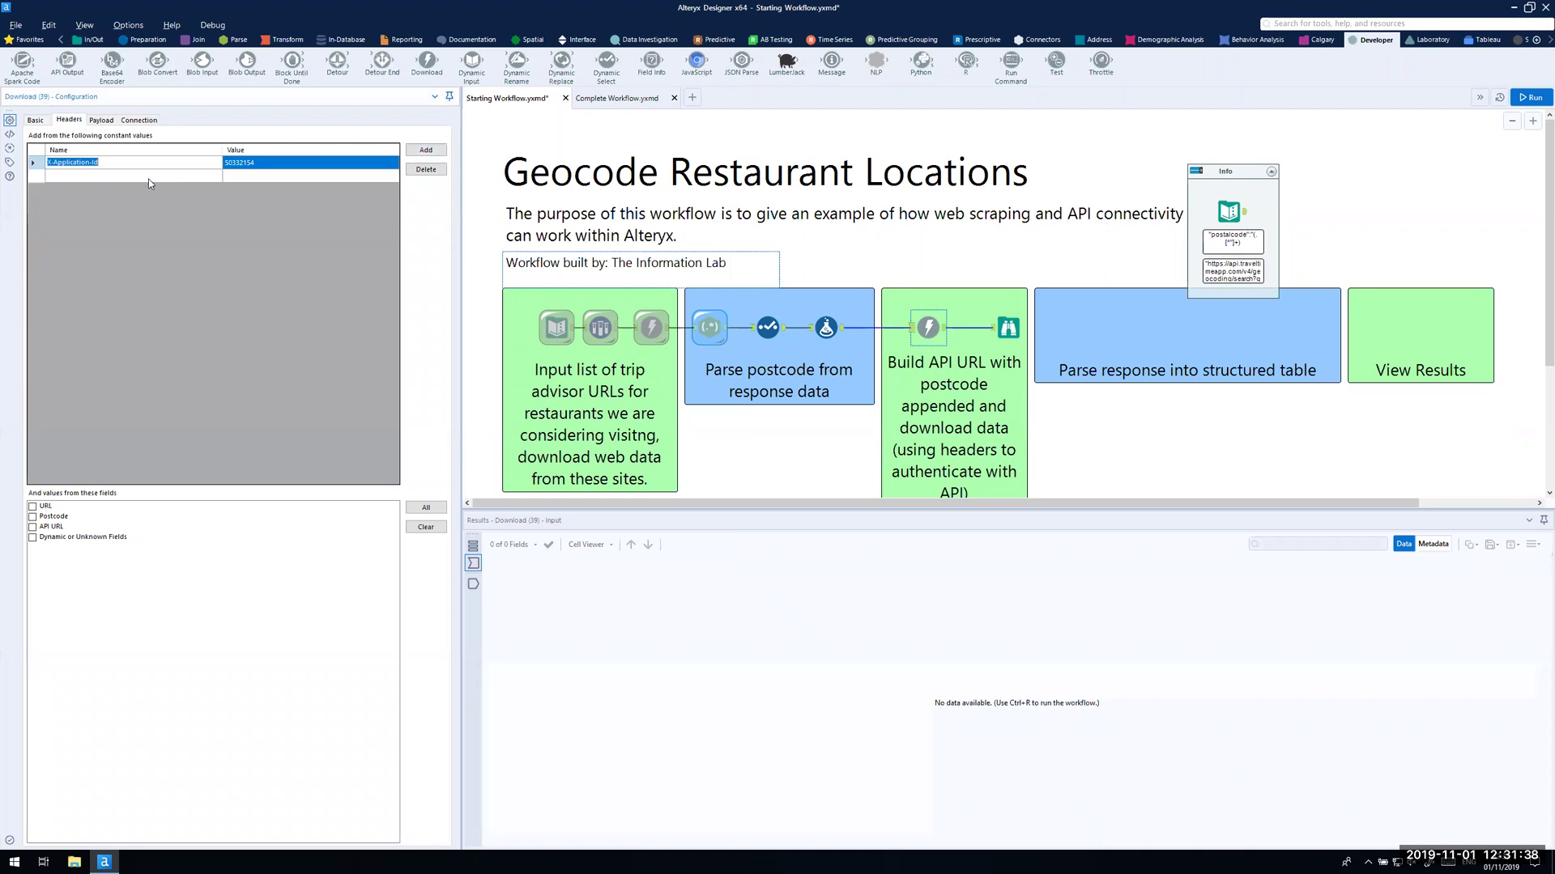
{"action": "key", "text": "ctrl+v"}
{"action": "key", "text": "Tab"}
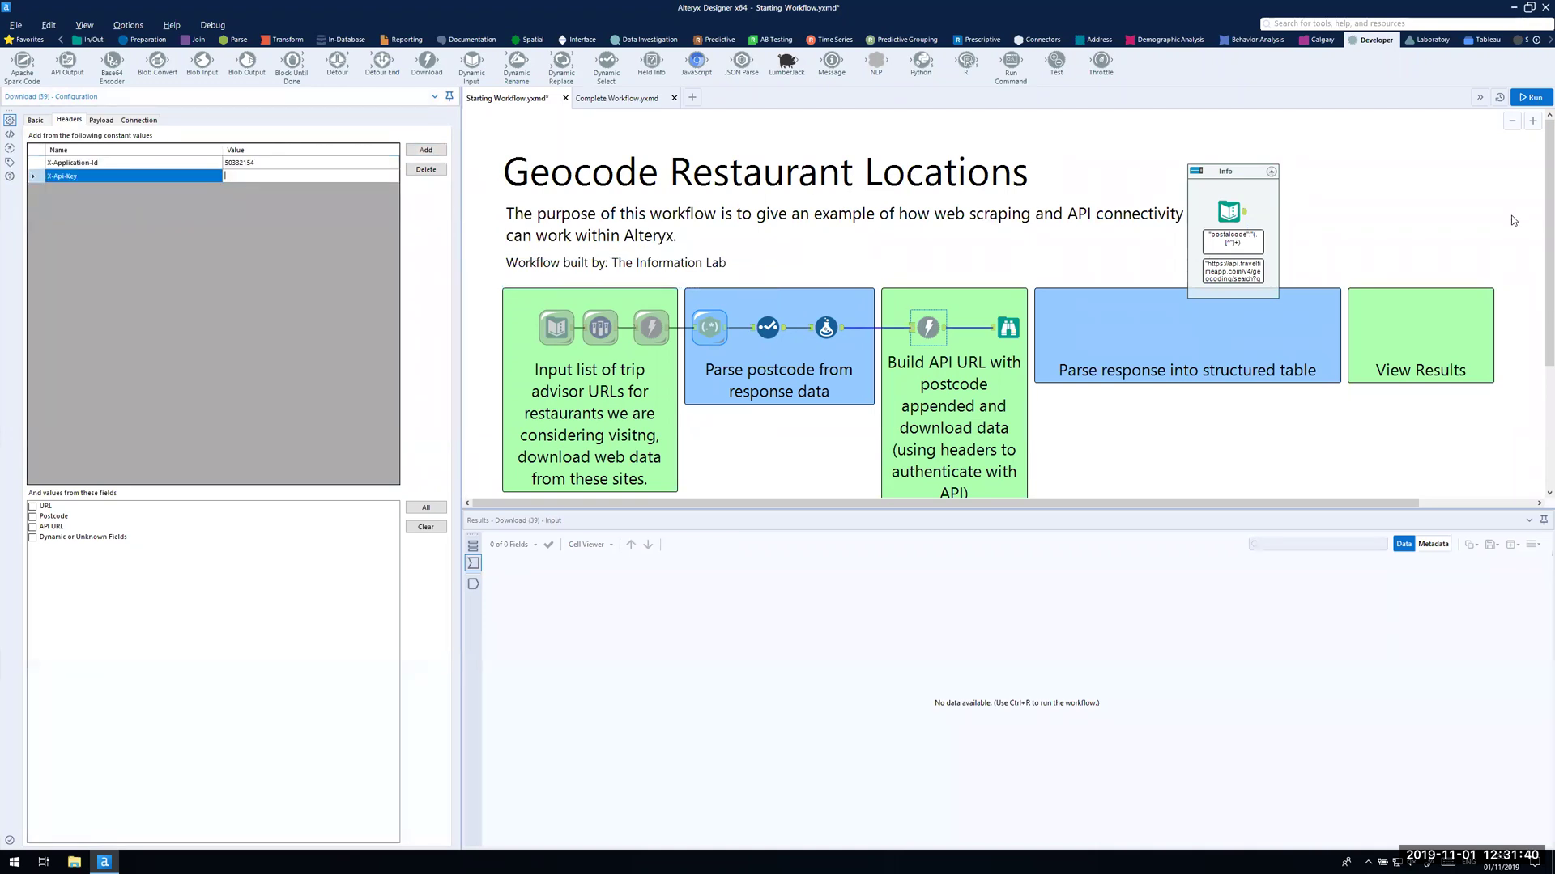
Step: Paste the API key from the Info container's Text Input as the value of the X-Api-Key header
{"action": "left_click", "coordinate": [1230, 212]}
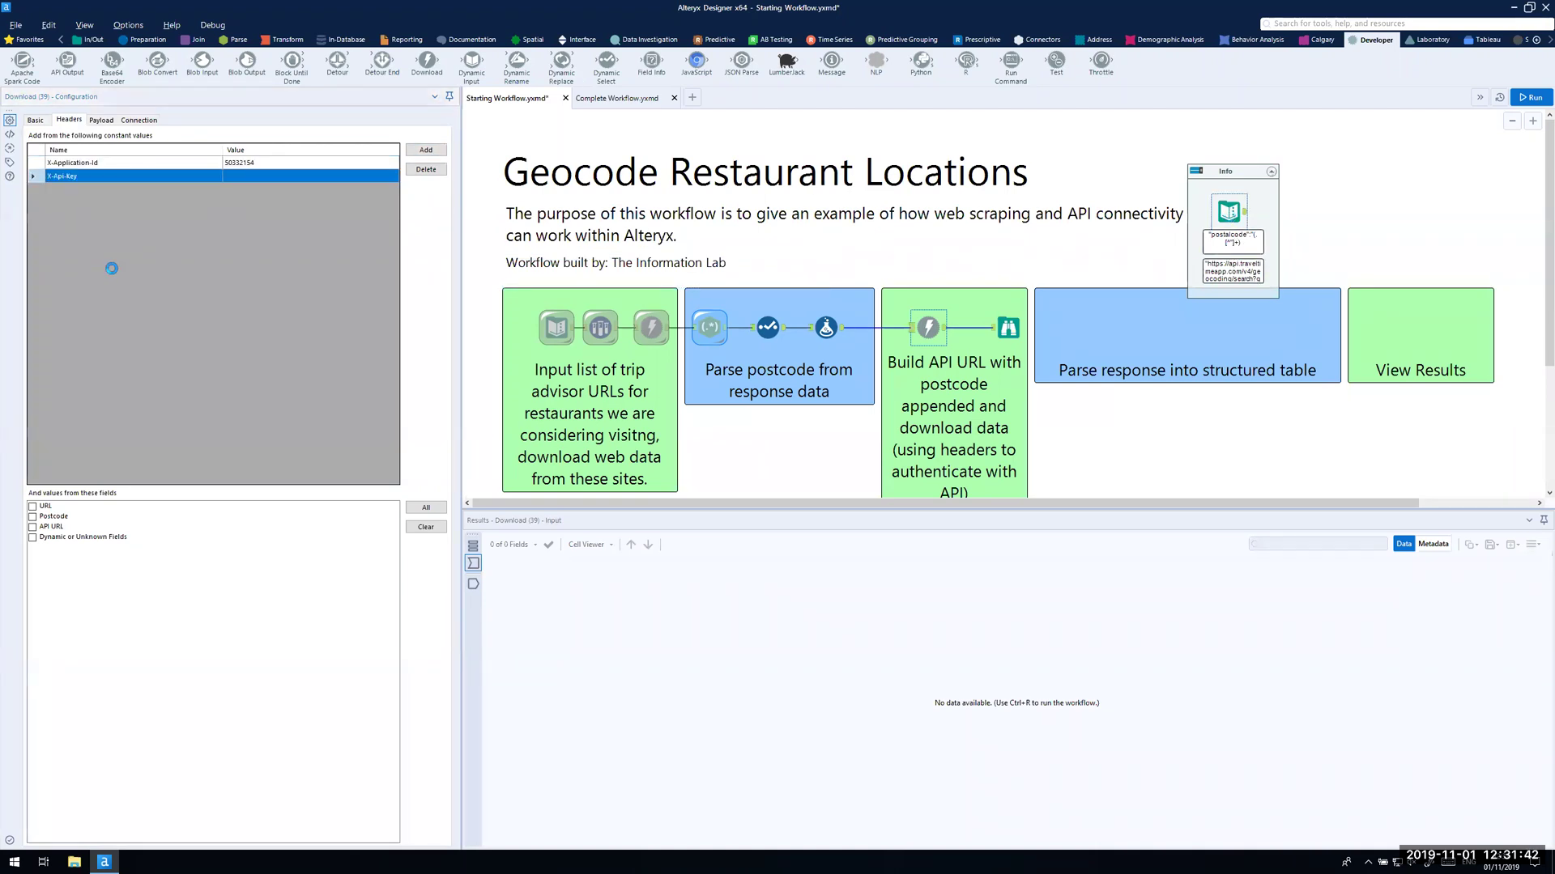
{"action": "left_click", "coordinate": [195, 155]}
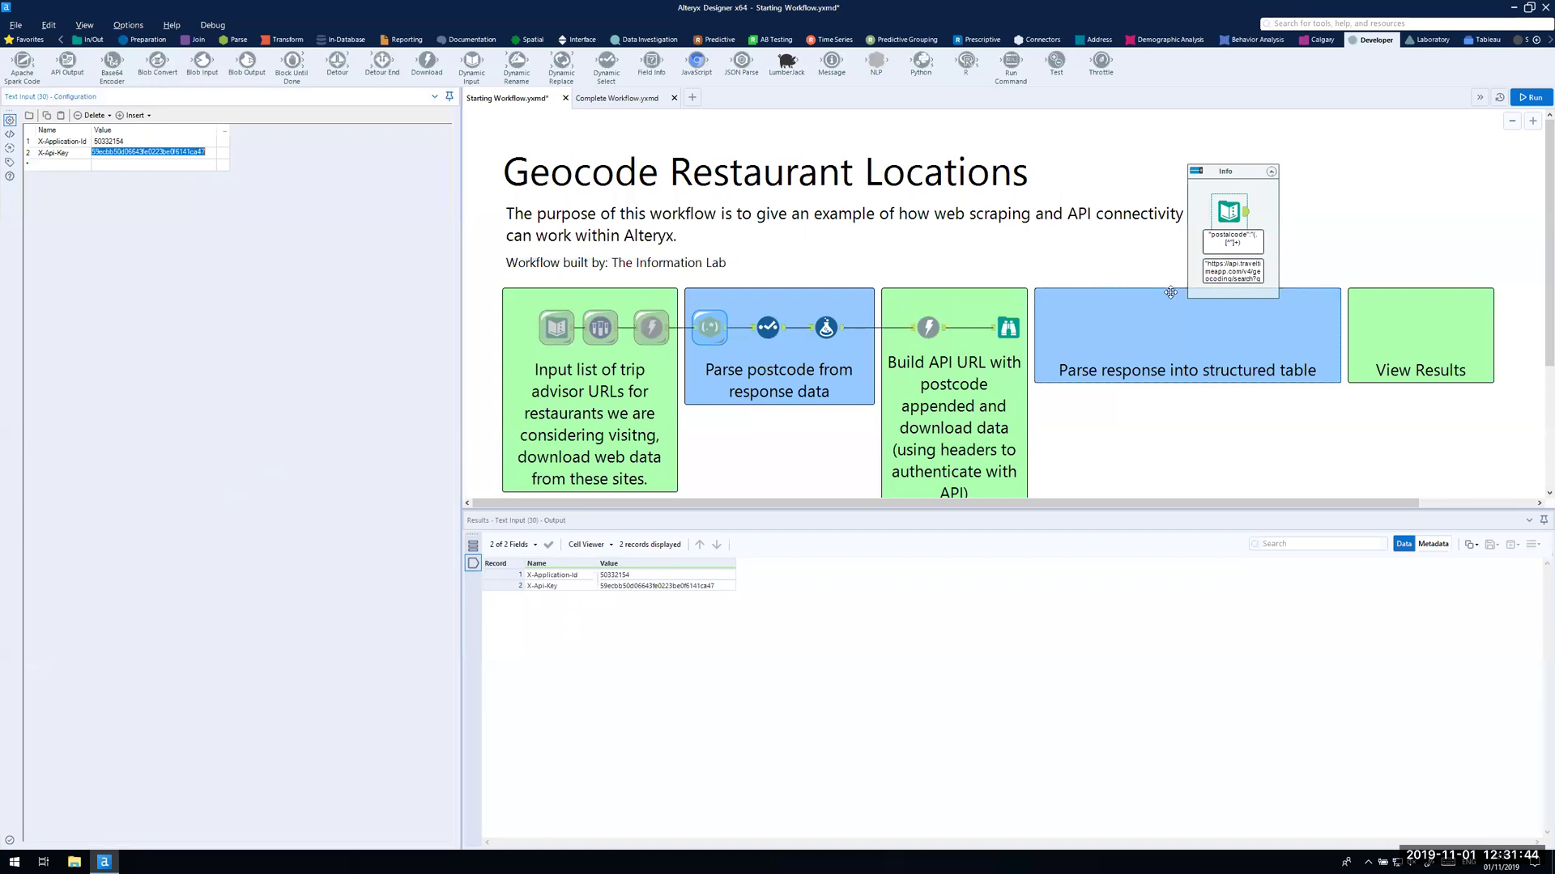
{"action": "left_click", "coordinate": [930, 329]}
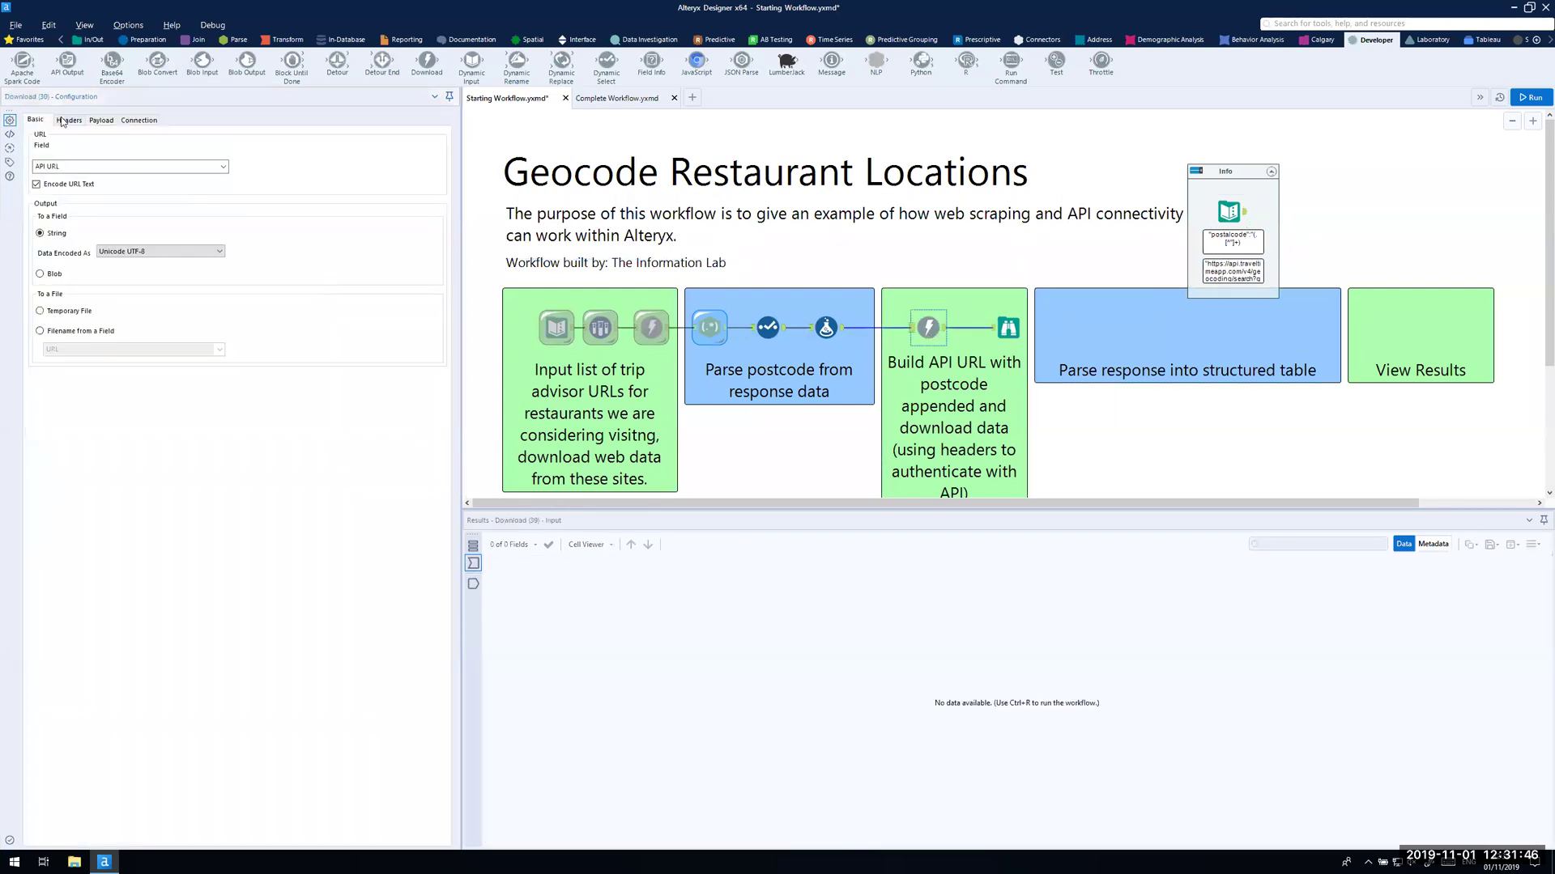
{"action": "left_click", "coordinate": [68, 119]}
{"action": "left_click", "coordinate": [228, 176]}
{"action": "key", "text": "ctrl+v"}
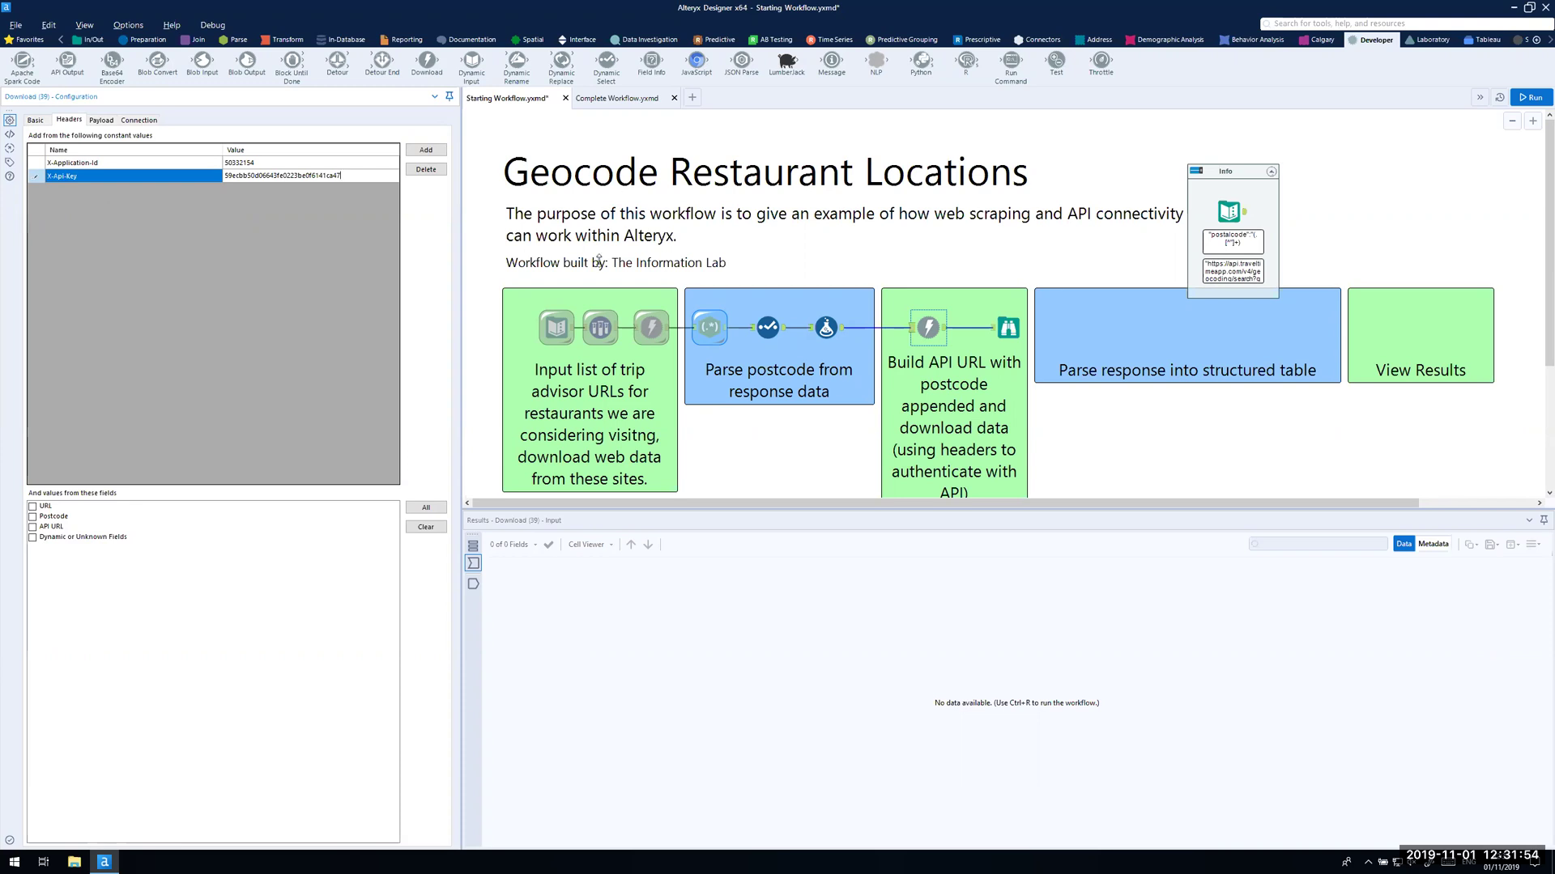
Step: Run the workflow and inspect the DownloadHeaders response in the Browse output
{"action": "left_click", "coordinate": [1423, 173]}
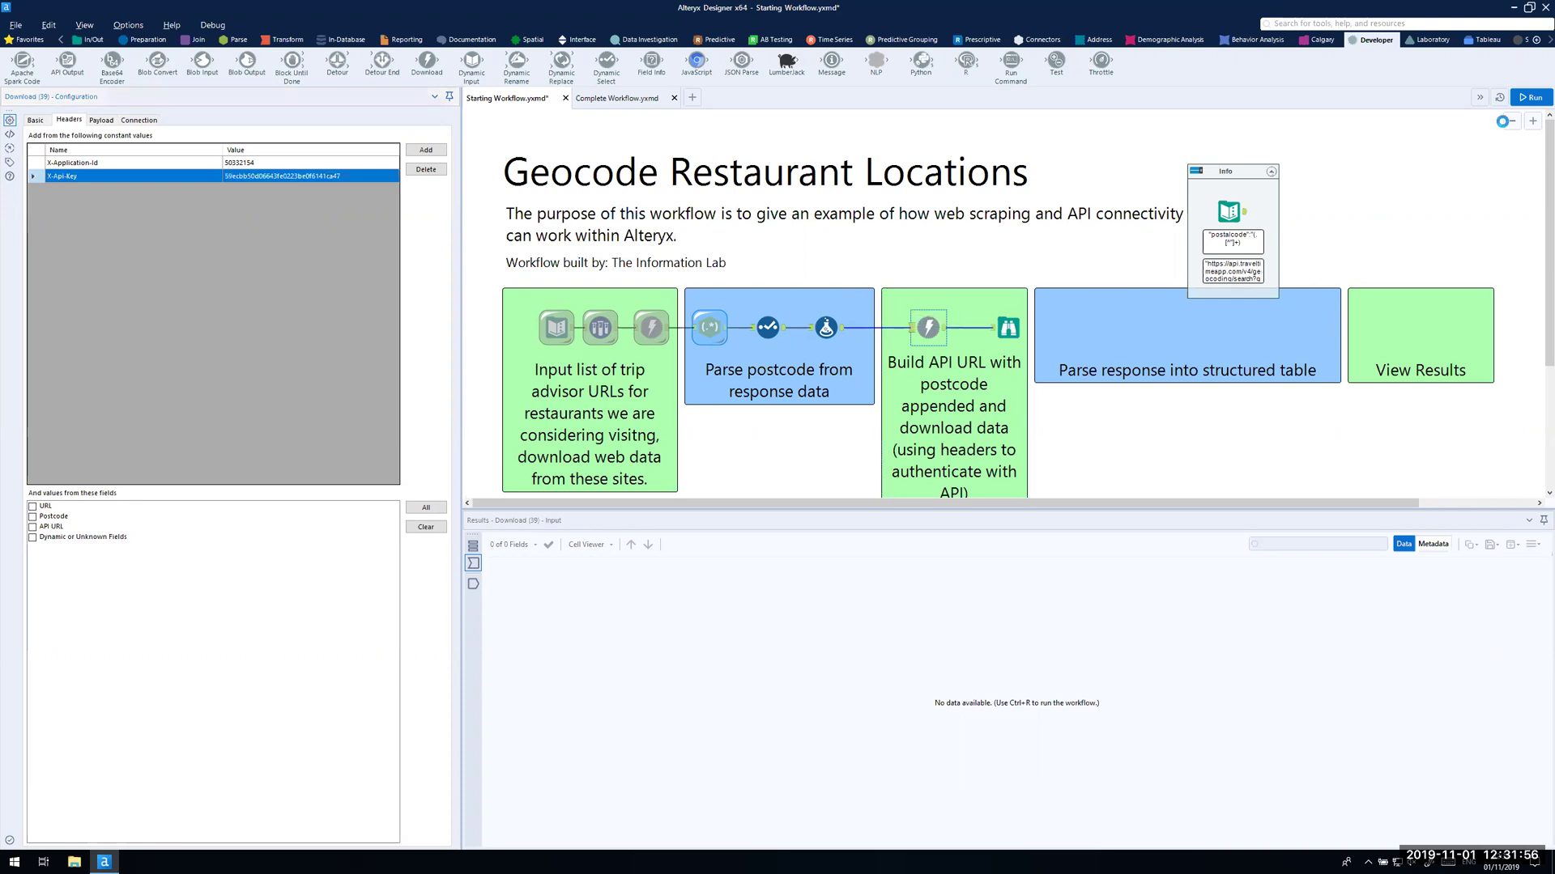
{"action": "key", "text": "ctrl+r"}
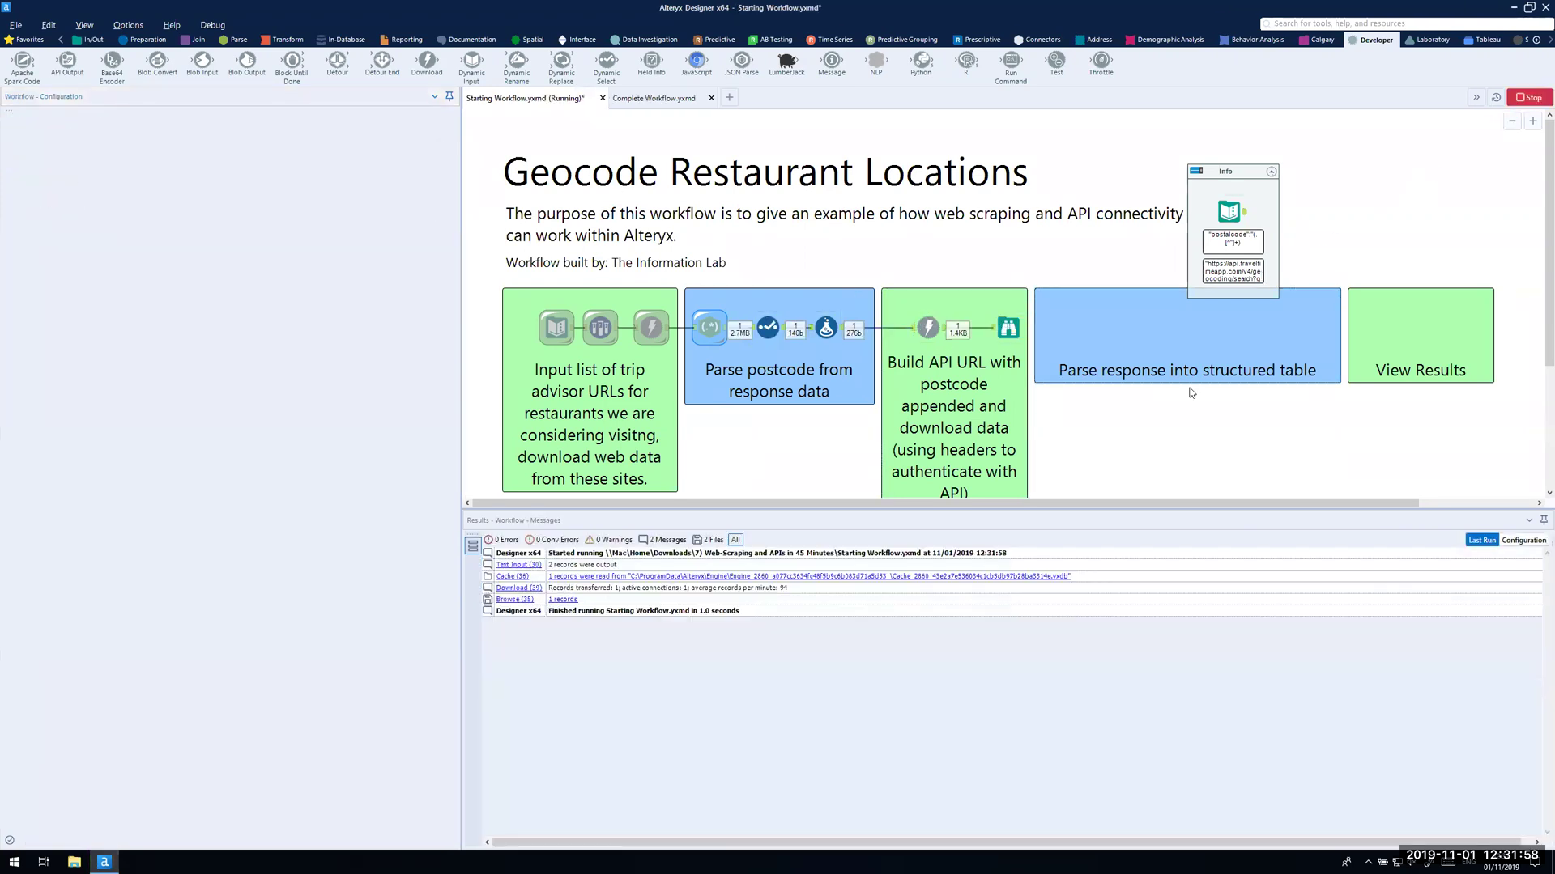
{"action": "left_click", "coordinate": [1010, 329]}
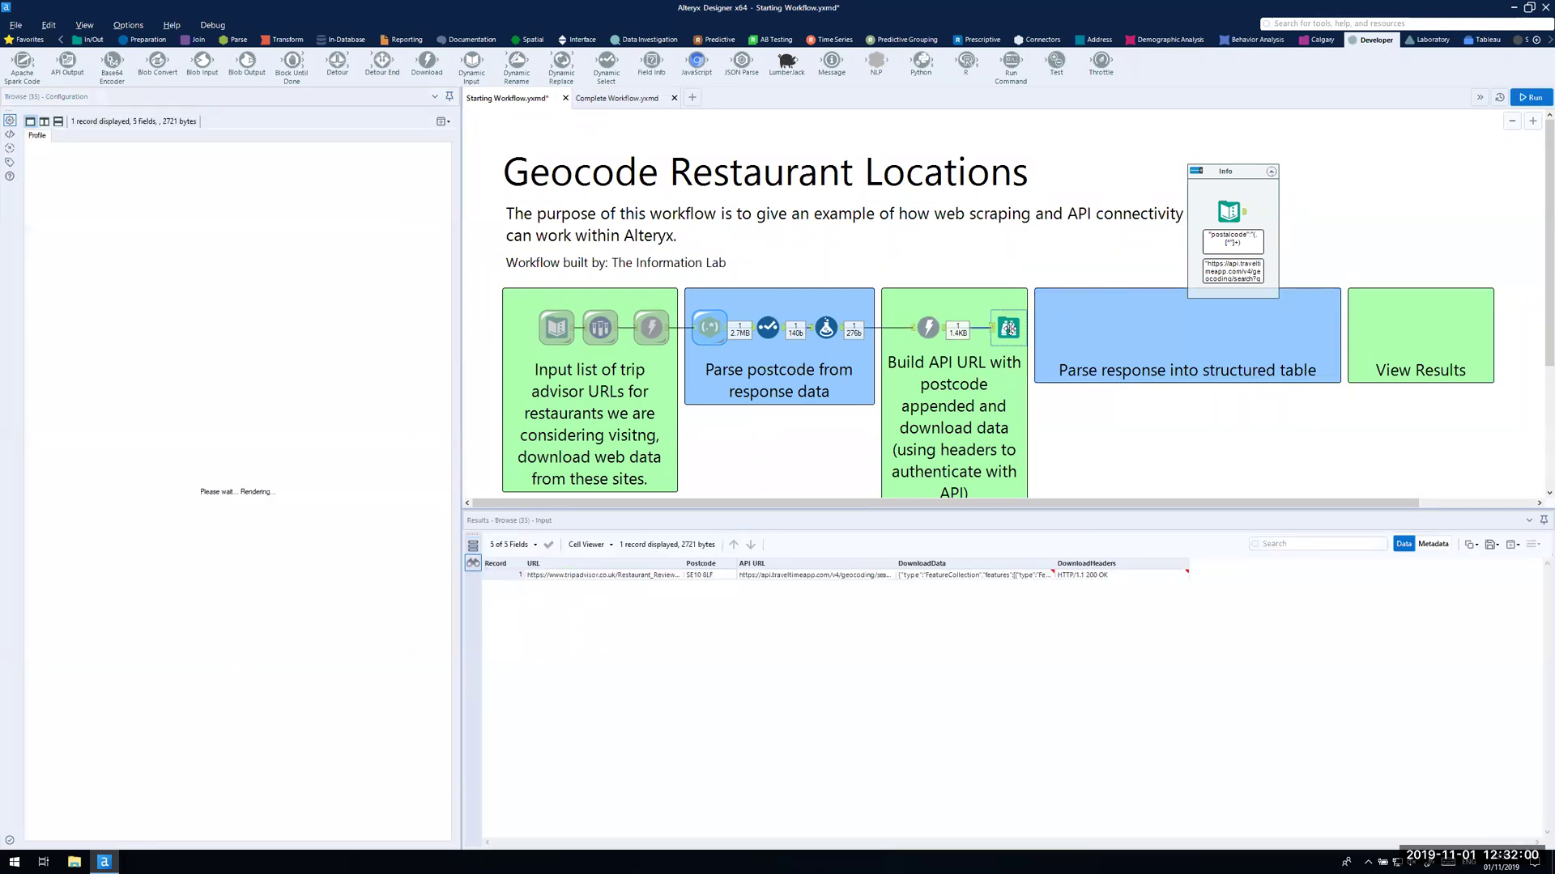
{"action": "left_click", "coordinate": [1087, 576]}
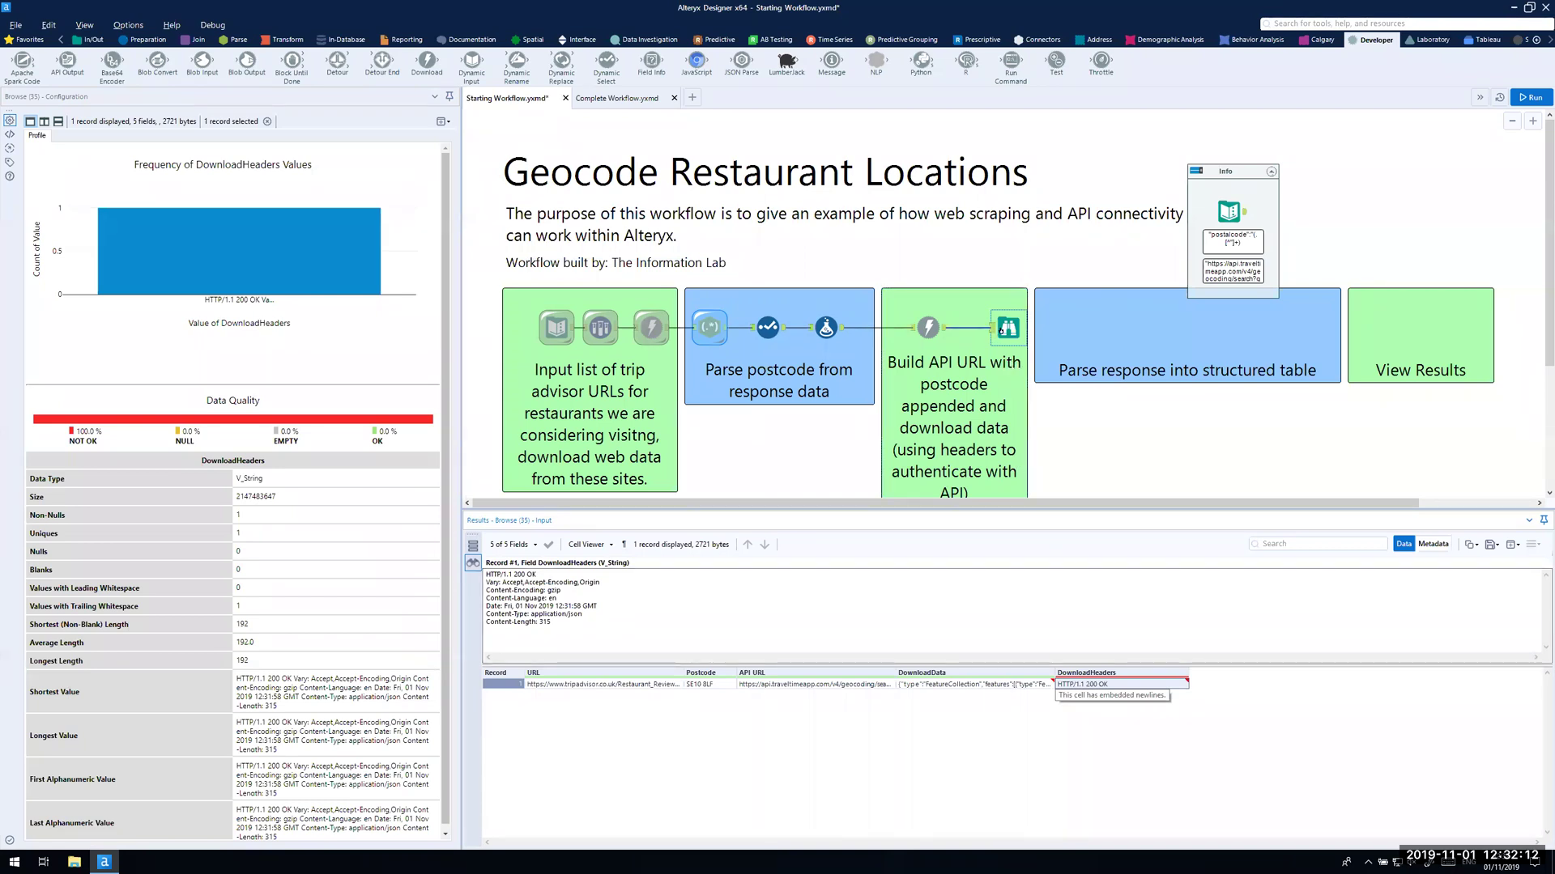
Step: Move the Browse tool into the "Parse response into structured table" section and collapse the Info container
{"action": "left_click_drag", "start_coordinate": [1008, 327], "coordinate": [1075, 329]}
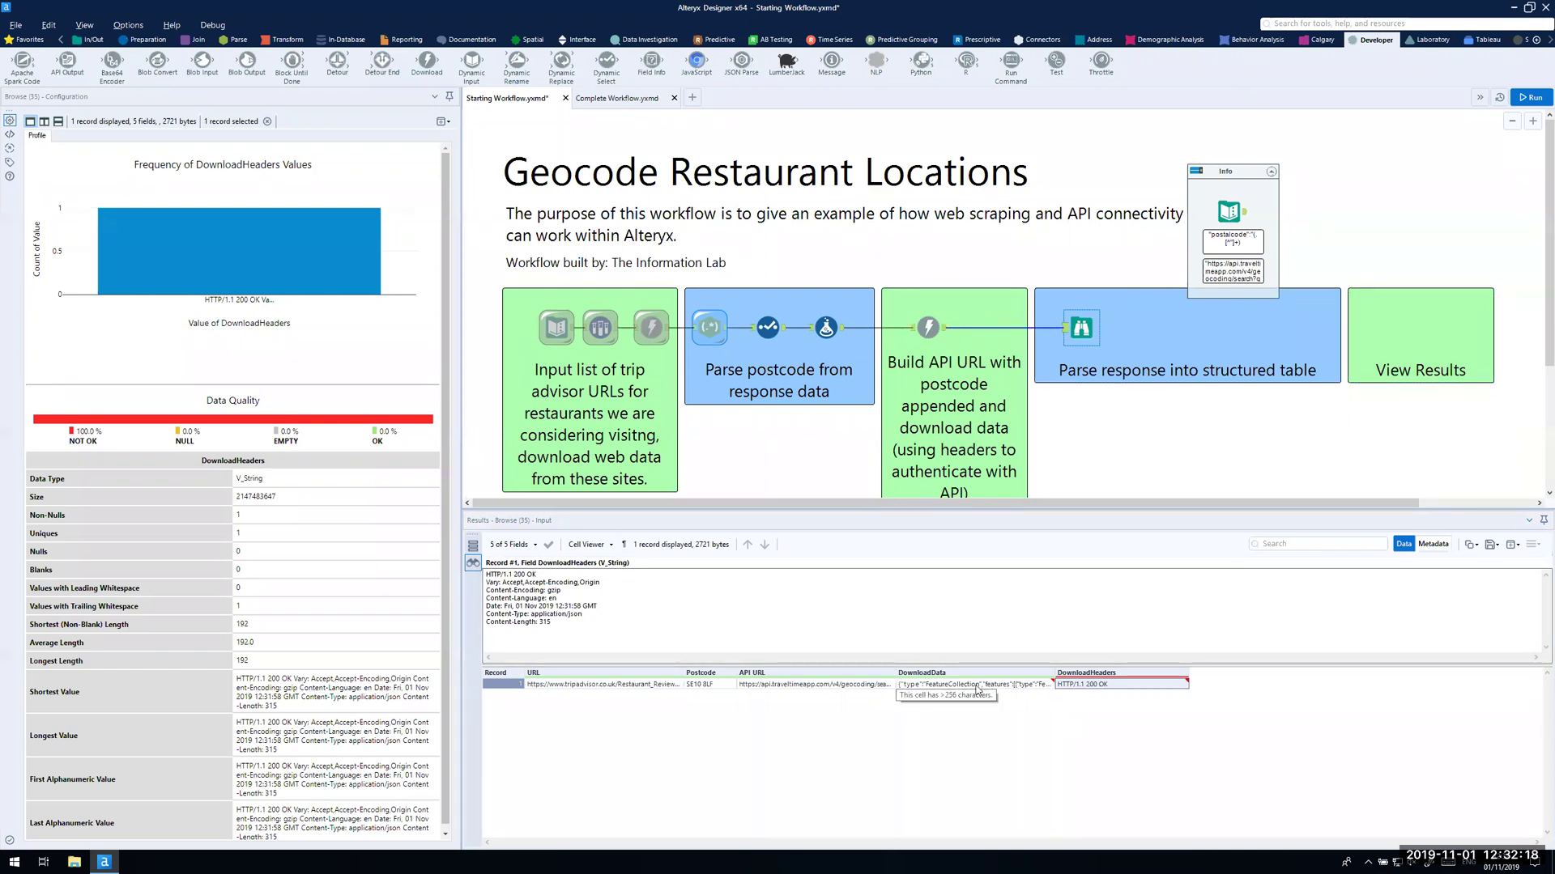
{"action": "left_click_drag", "start_coordinate": [486, 616], "coordinate": [612, 616]}
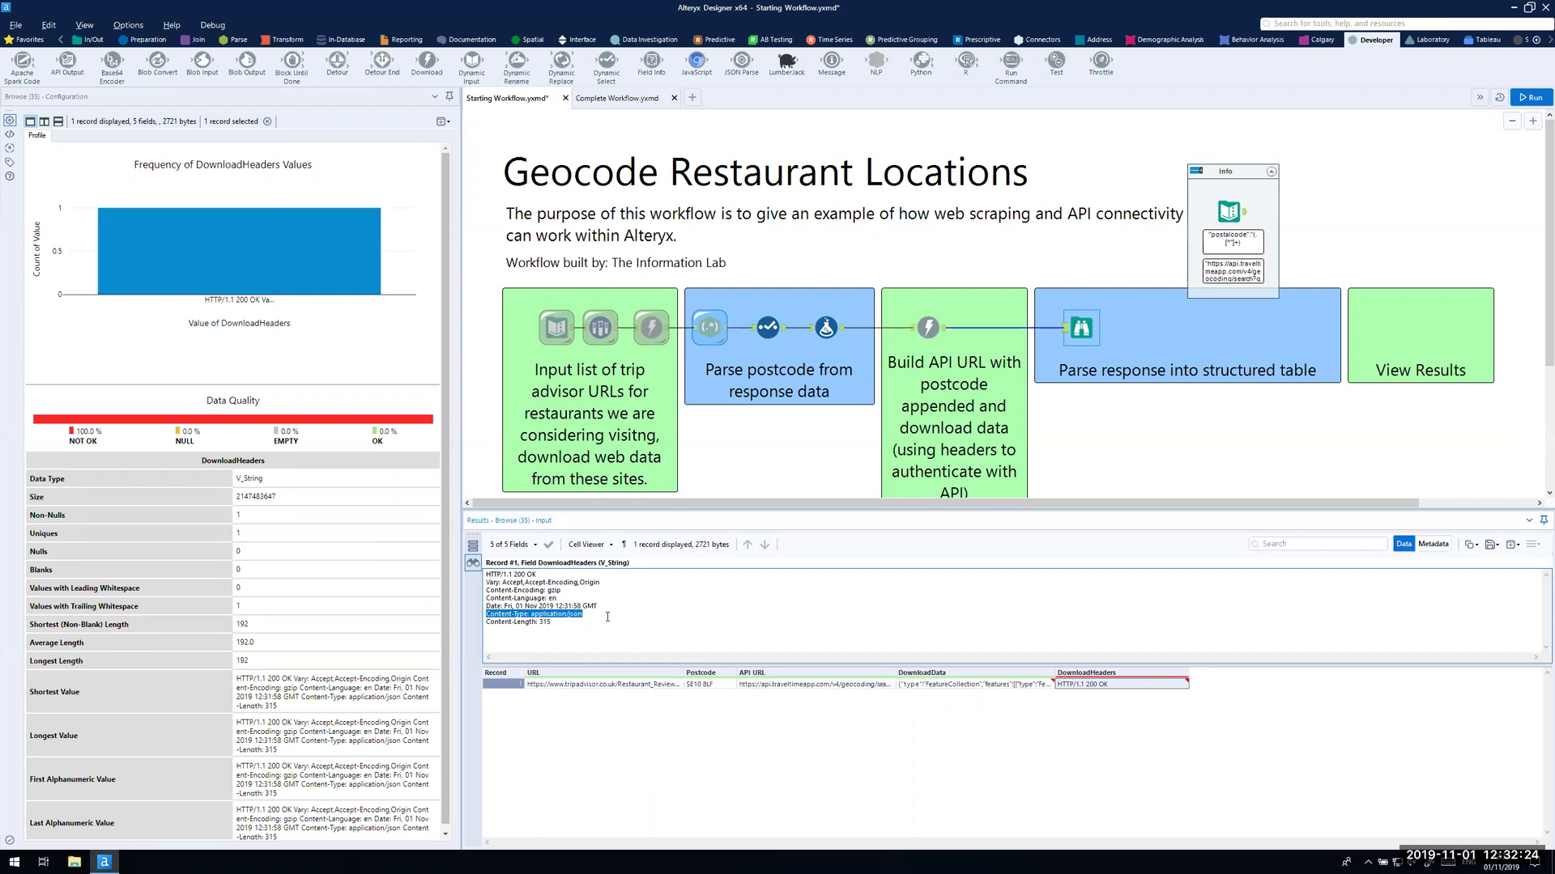
{"action": "left_click", "coordinate": [1269, 173]}
{"action": "left_click", "coordinate": [1270, 174]}
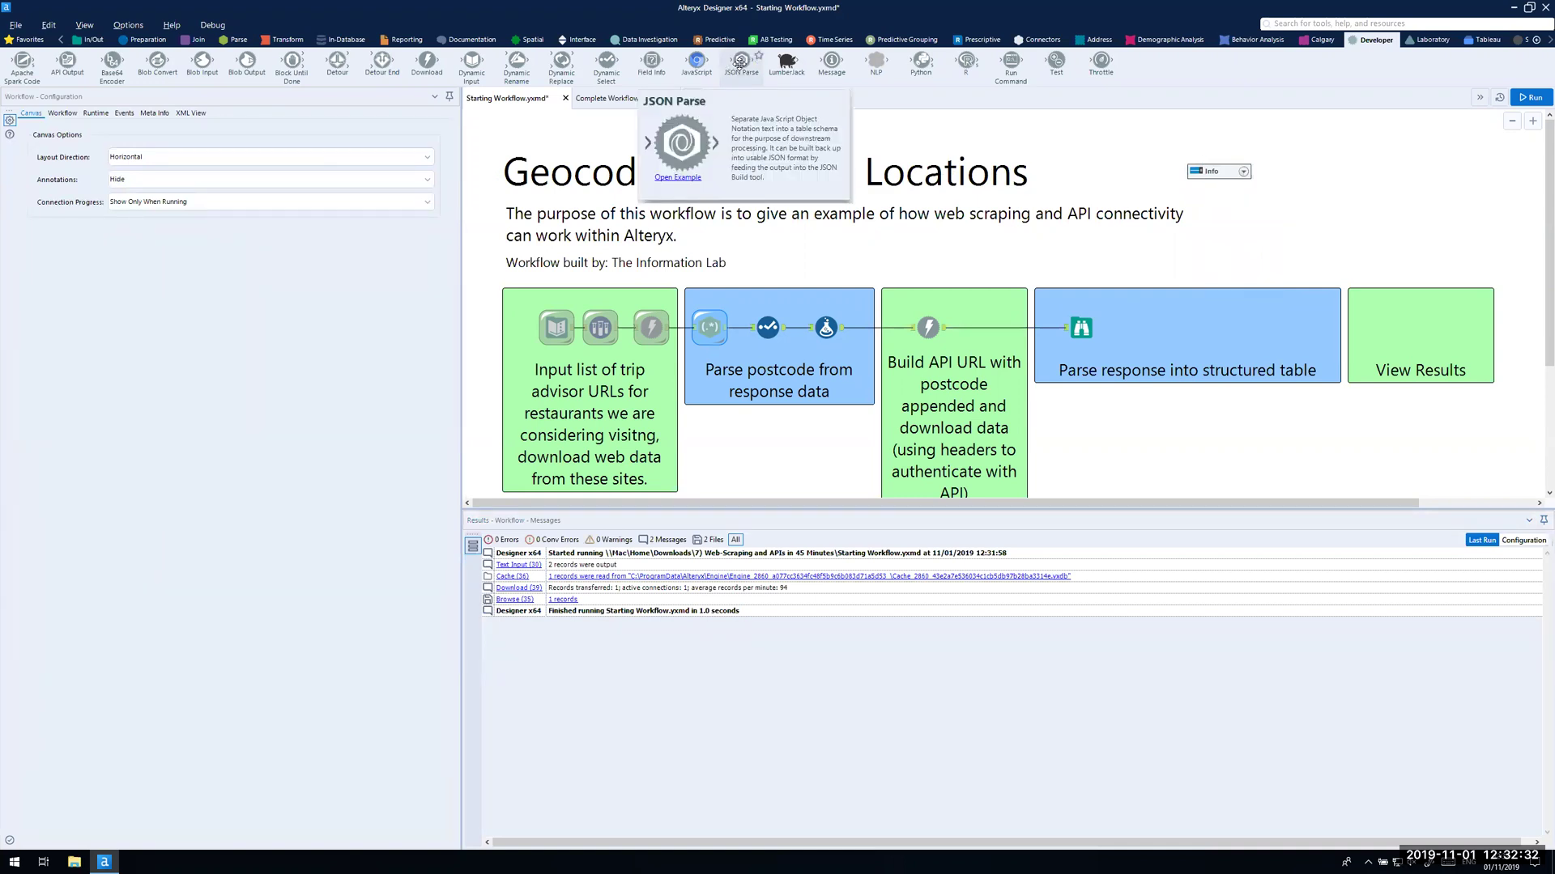
Step: Insert a JSON Parse tool between the second Download tool and the Browse tool, with DownloadData as its JSON field
{"action": "left_click_drag", "start_coordinate": [740, 63], "coordinate": [1052, 328]}
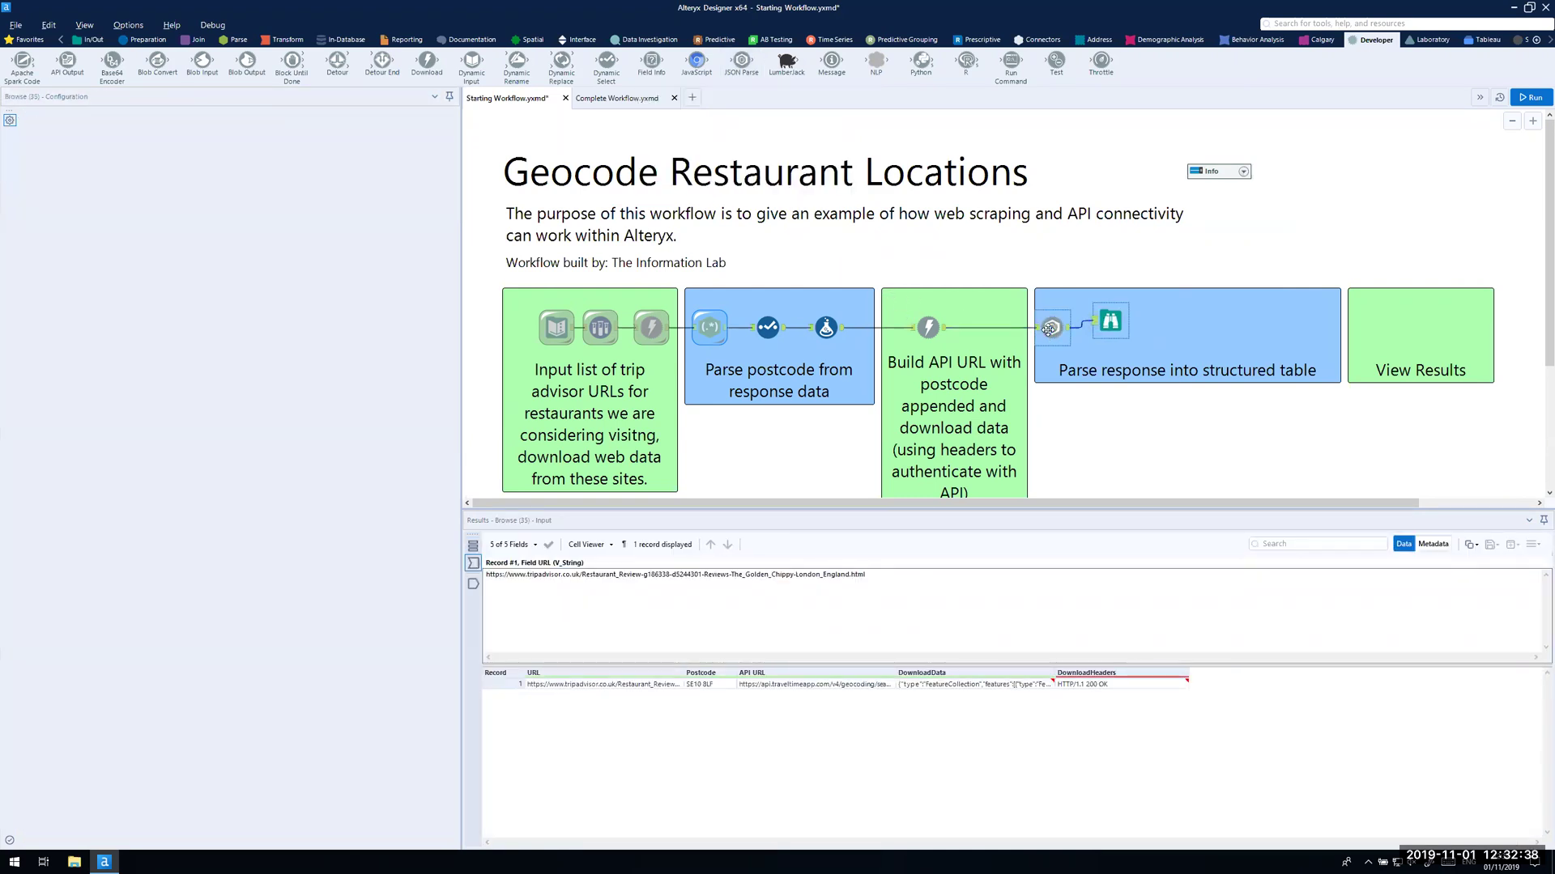
{"action": "left_click", "coordinate": [66, 127]}
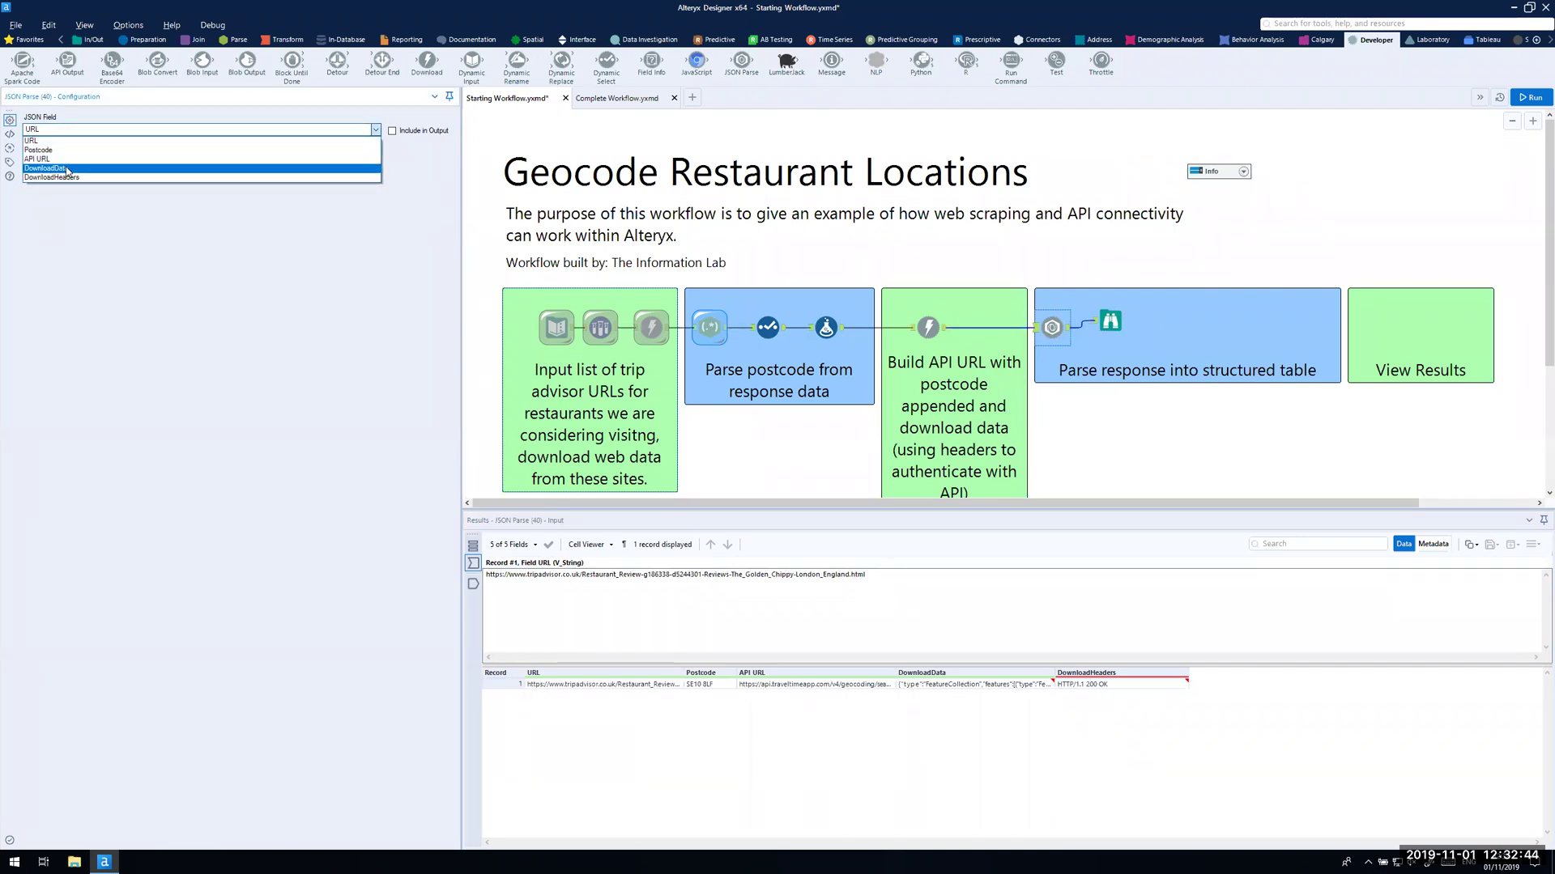
{"action": "left_click", "coordinate": [67, 168]}
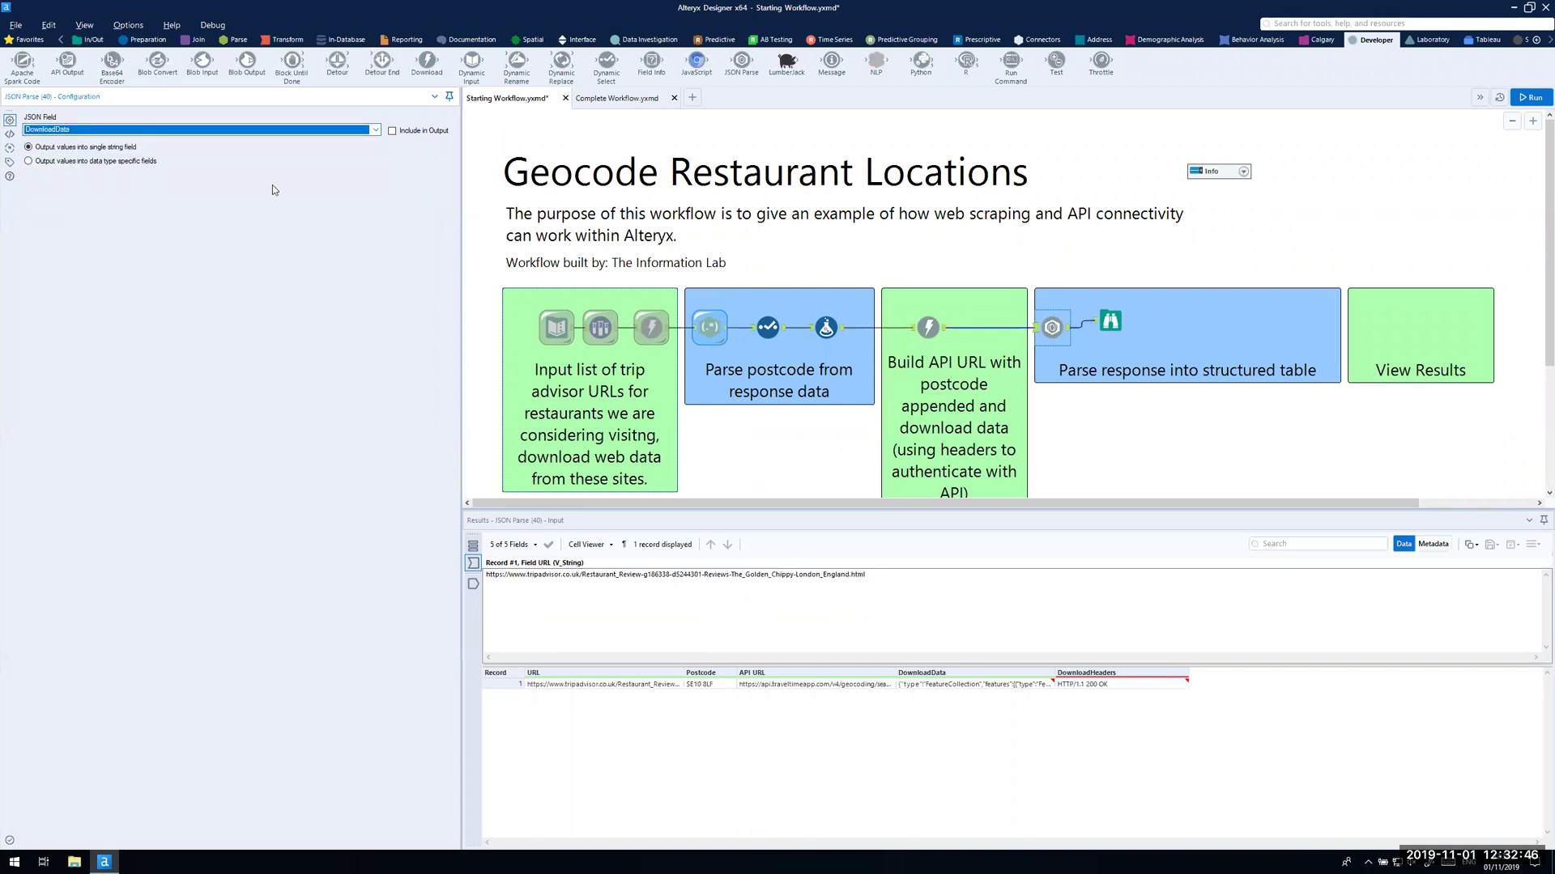
Step: Align the Browse tool, cache and run the workflow up to JSON Parse, and examine the parsed name and value fields
{"action": "left_click", "coordinate": [1109, 322]}
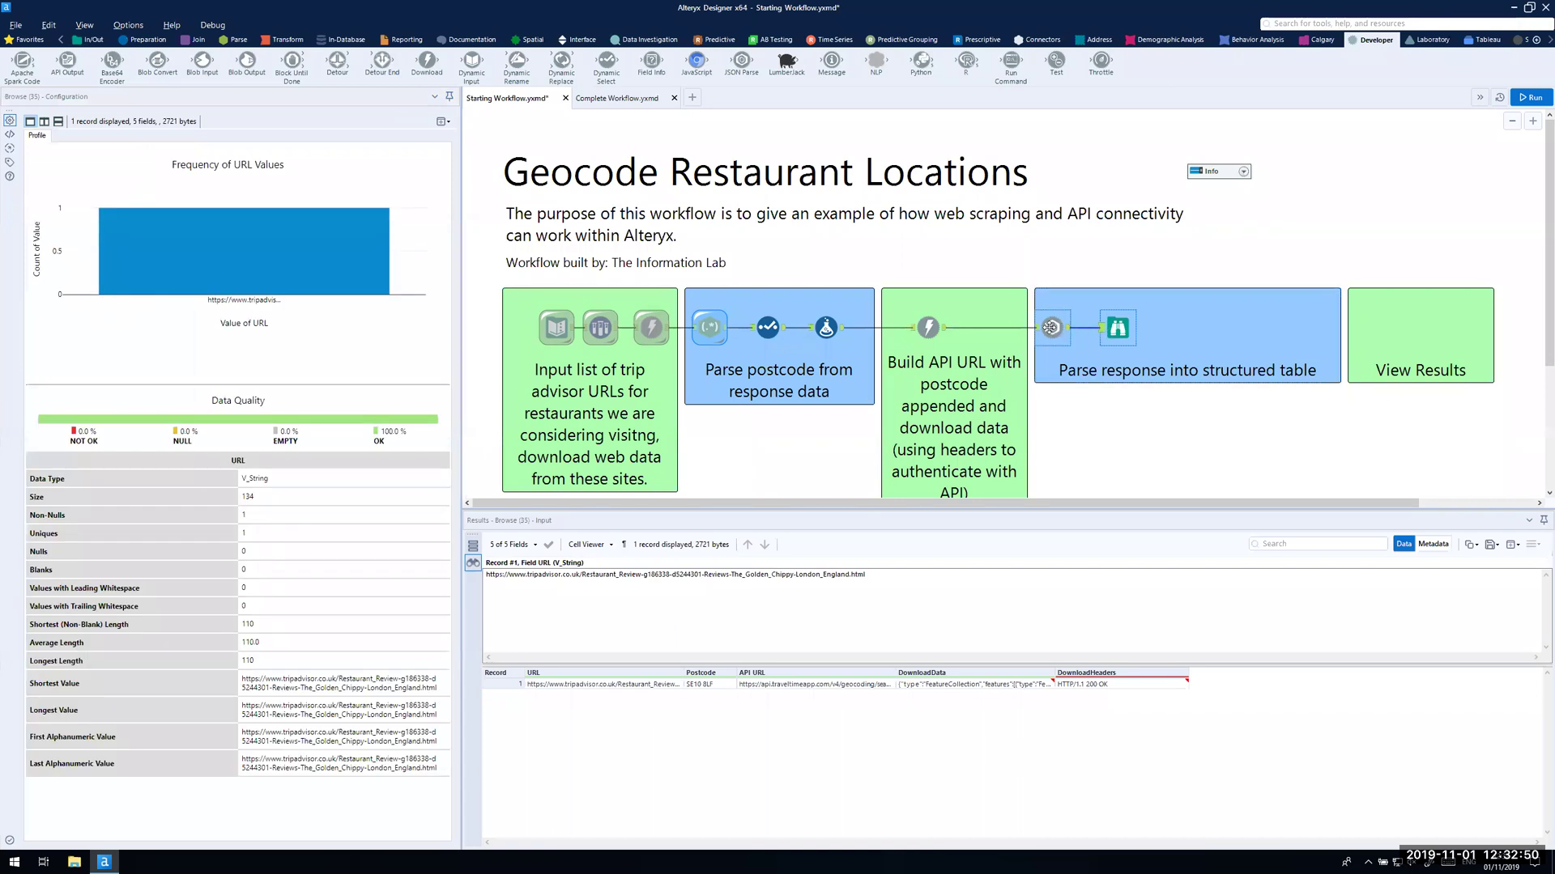
{"action": "left_click", "coordinate": [1050, 327]}
{"action": "right_click", "coordinate": [1050, 327]}
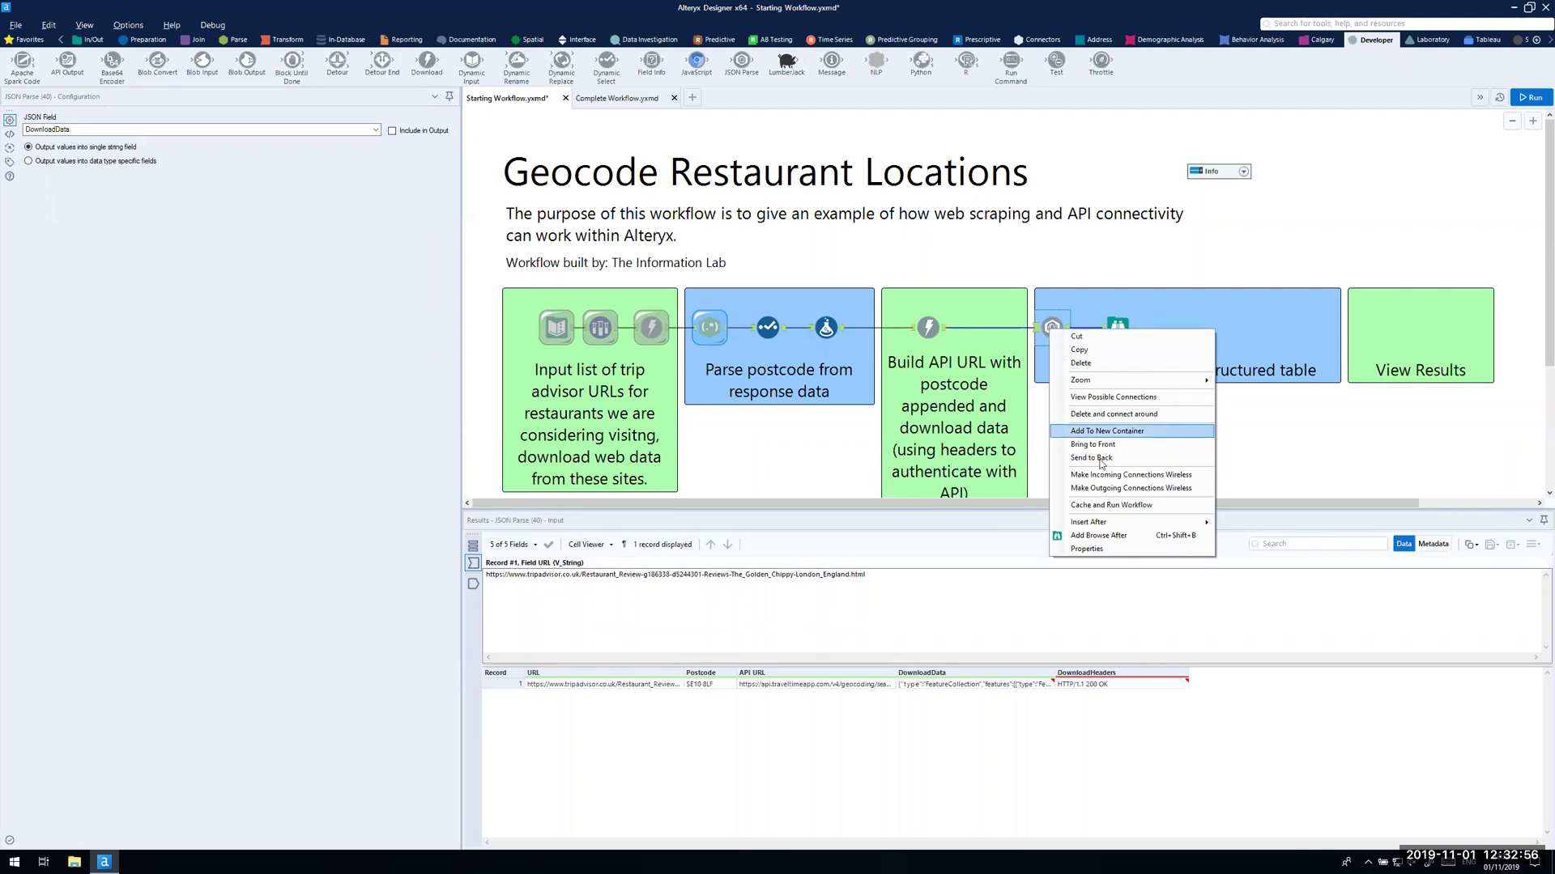
{"action": "left_click", "coordinate": [1111, 504]}
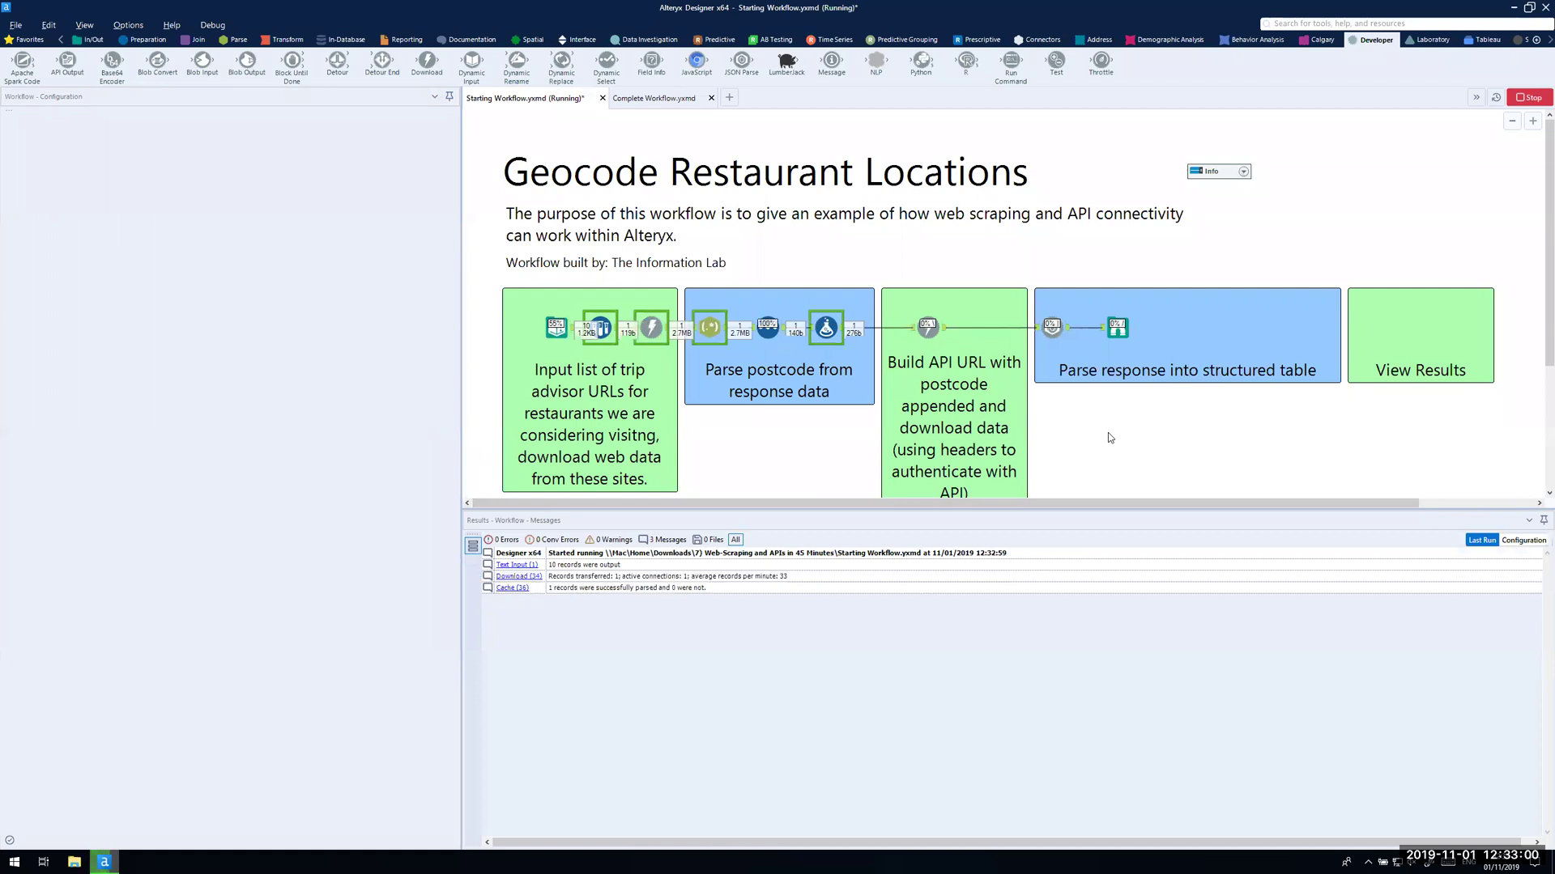
{"action": "left_click", "coordinate": [1119, 319]}
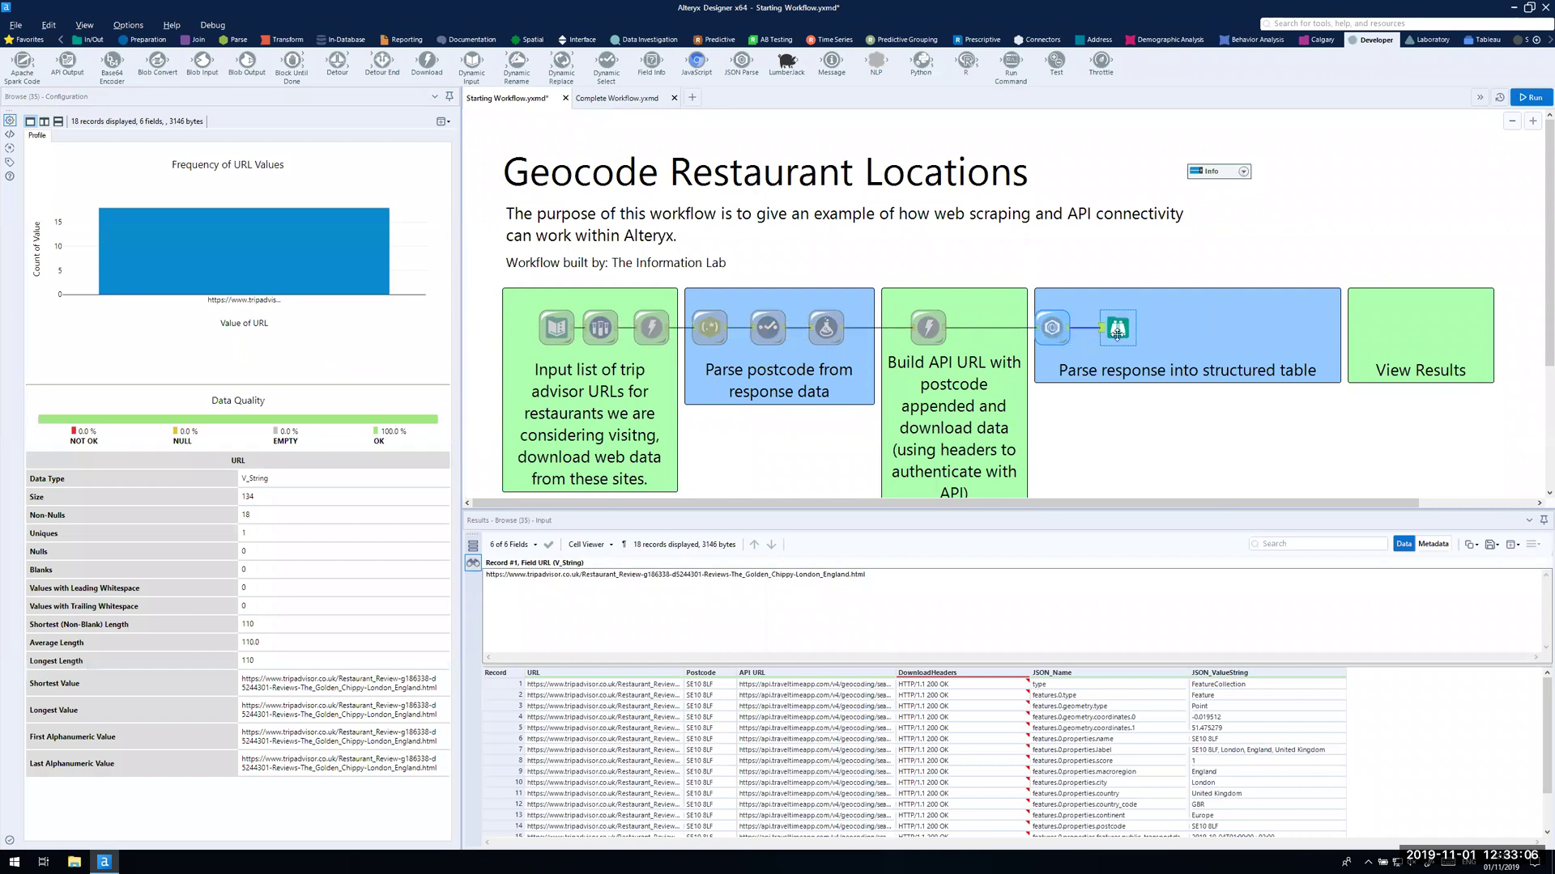
{"action": "left_click_drag", "start_coordinate": [1226, 667], "coordinate": [1227, 593]}
{"action": "left_click_drag", "start_coordinate": [1087, 628], "coordinate": [1077, 667]}
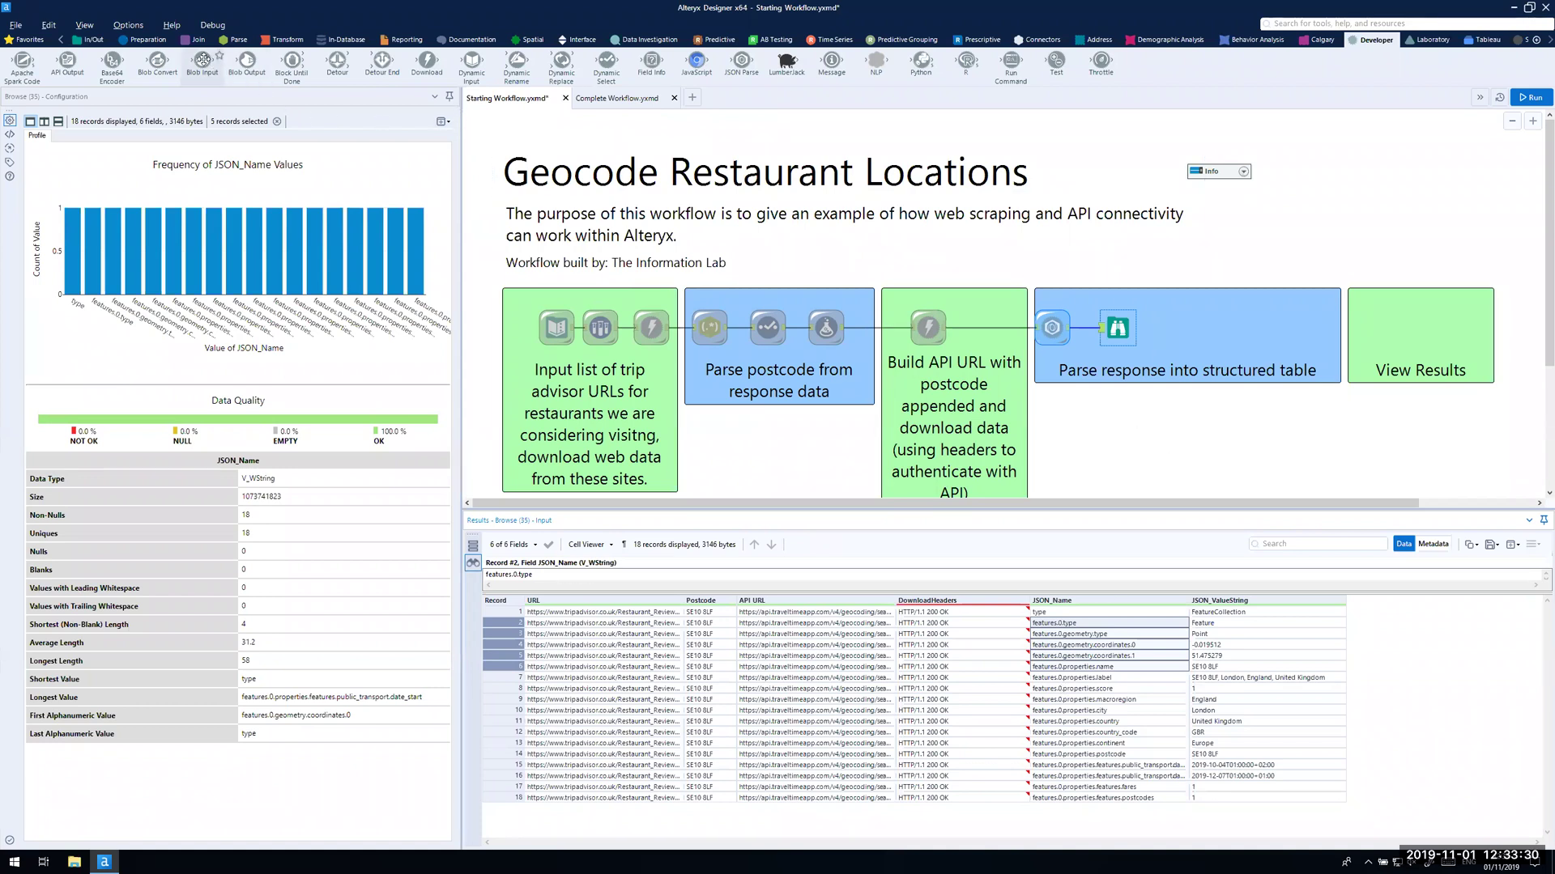
Step: Insert a Text To Columns tool after JSON Parse, splitting JSON_Name on periods into 4 columns
{"action": "left_click", "coordinate": [223, 42]}
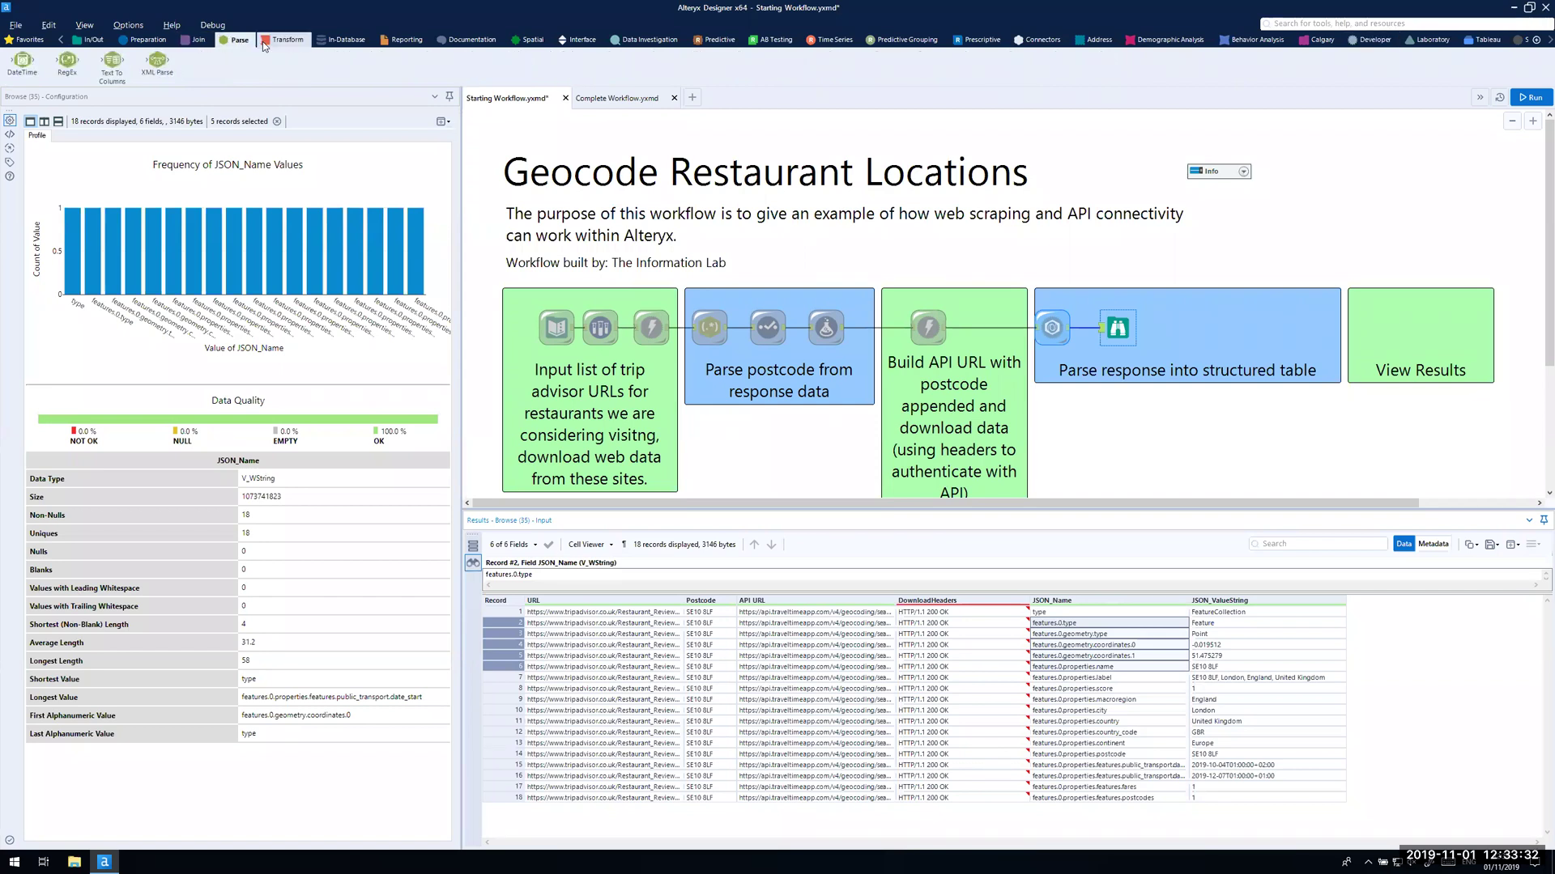
{"action": "left_click_drag", "start_coordinate": [113, 61], "coordinate": [1089, 331]}
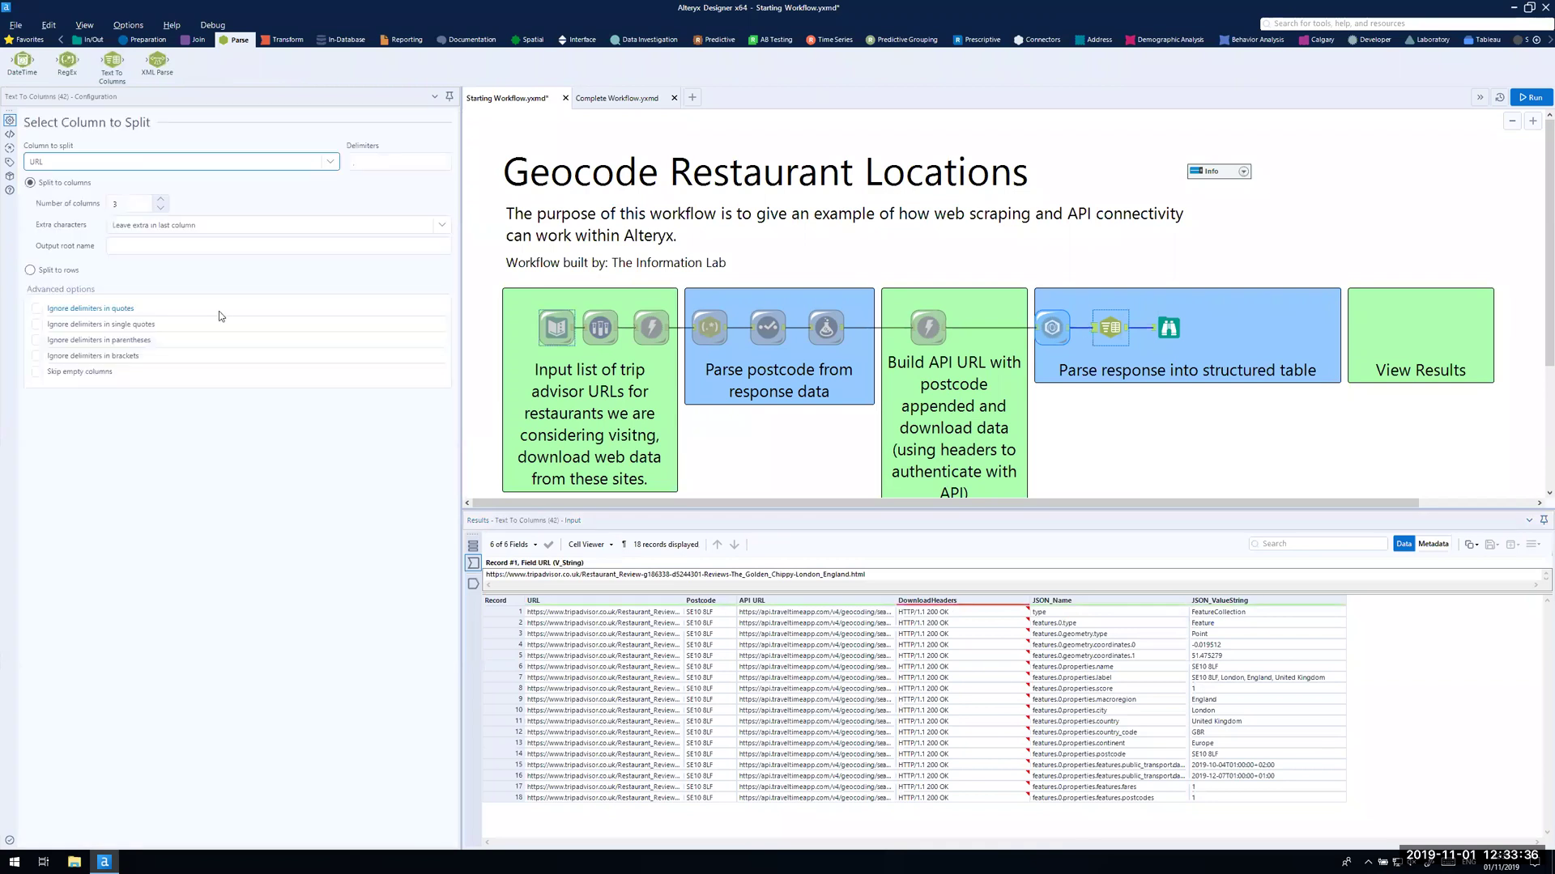
{"action": "left_click", "coordinate": [332, 163]}
{"action": "left_click", "coordinate": [295, 228]}
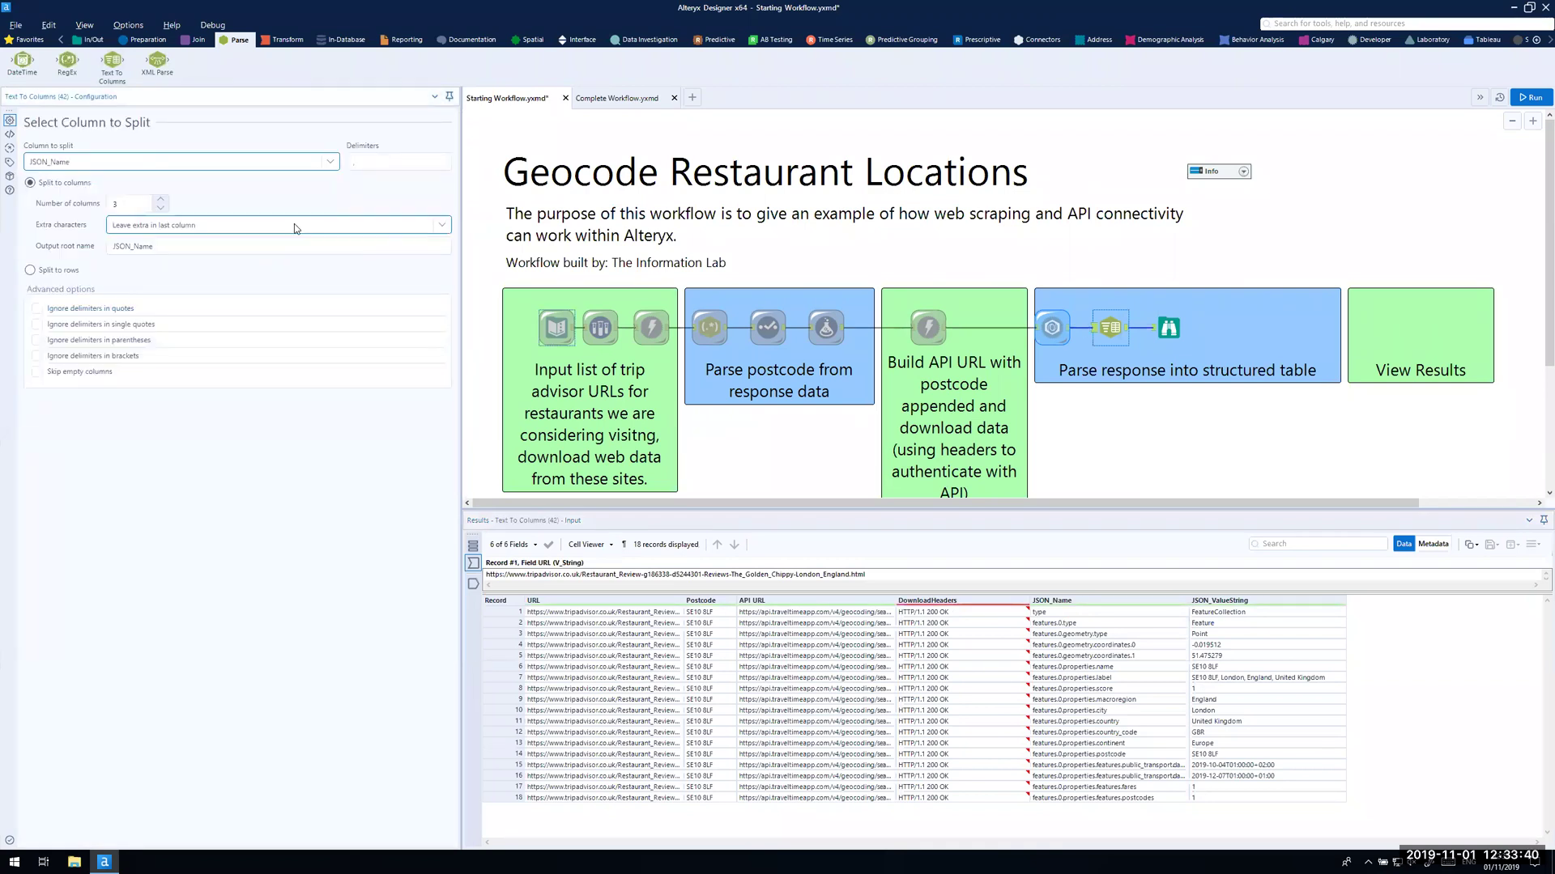
{"action": "key", "text": "Tab"}
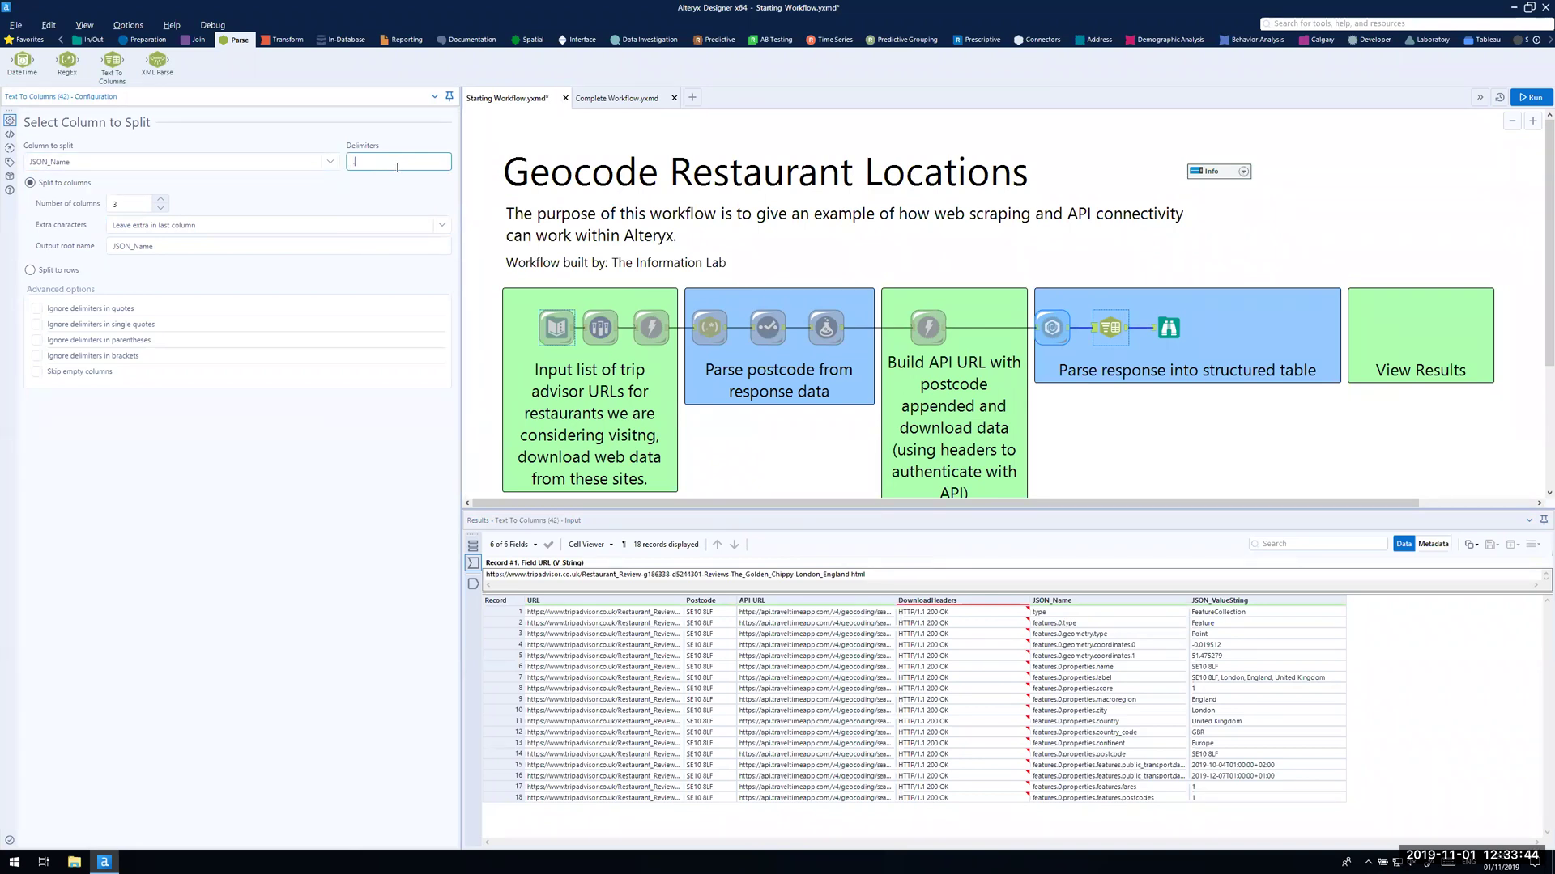
{"action": "left_click", "coordinate": [160, 199]}
Step: Run the workflow and examine the JSON_Name1 to JSON_Name4 columns in the Browse output
{"action": "left_click", "coordinate": [1530, 97]}
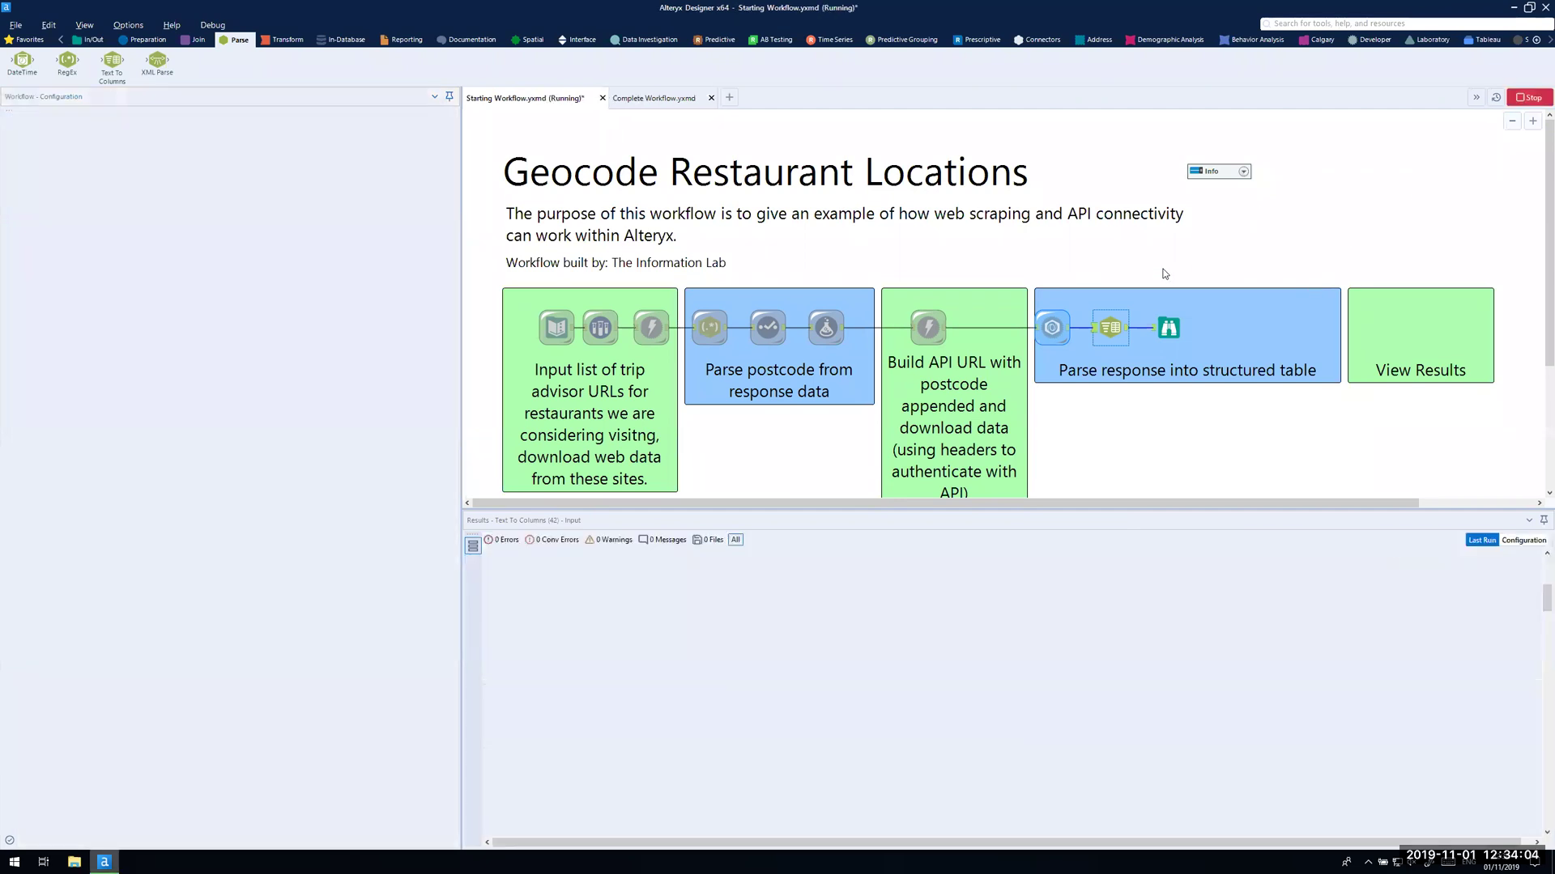
{"action": "left_click", "coordinate": [1169, 327]}
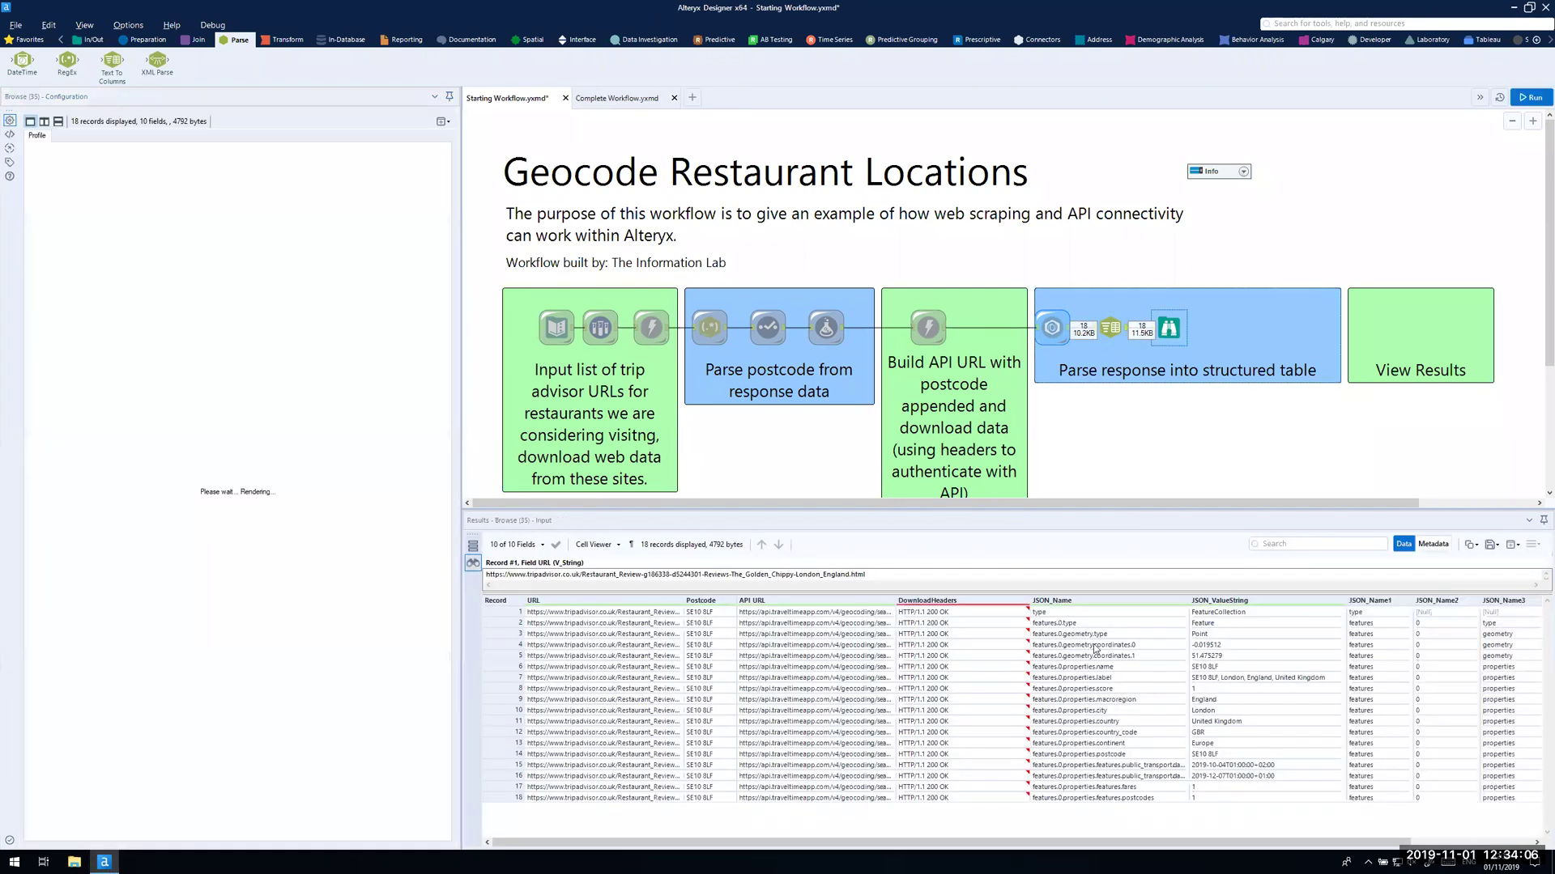
{"action": "scroll", "coordinate": [1281, 826], "scroll_direction": "right", "scroll_amount": 3}
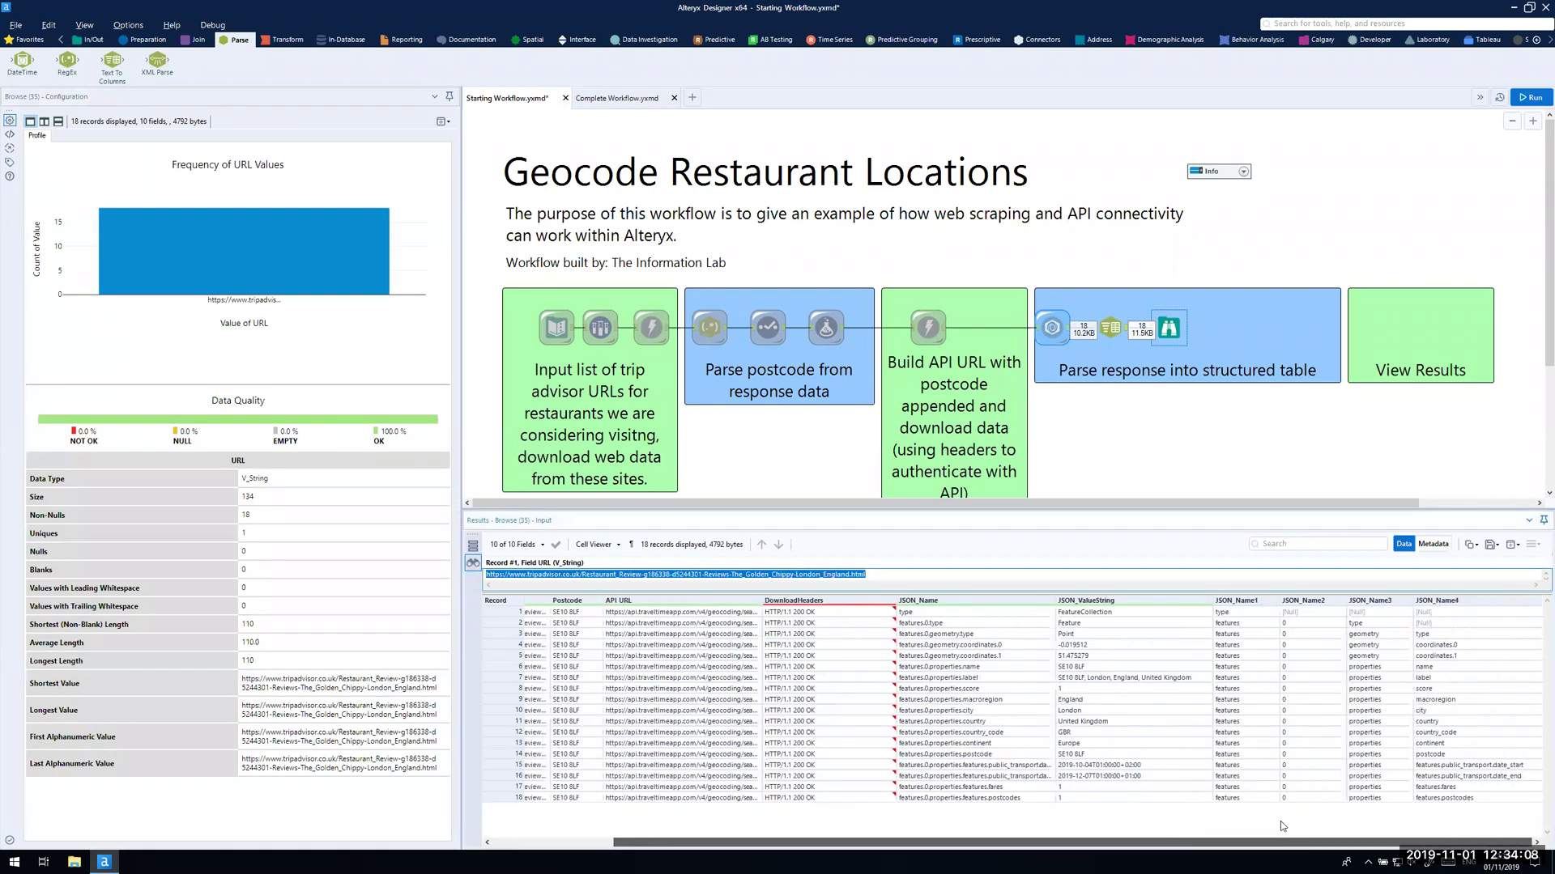
{"action": "left_click_drag", "start_coordinate": [1271, 623], "coordinate": [1299, 647]}
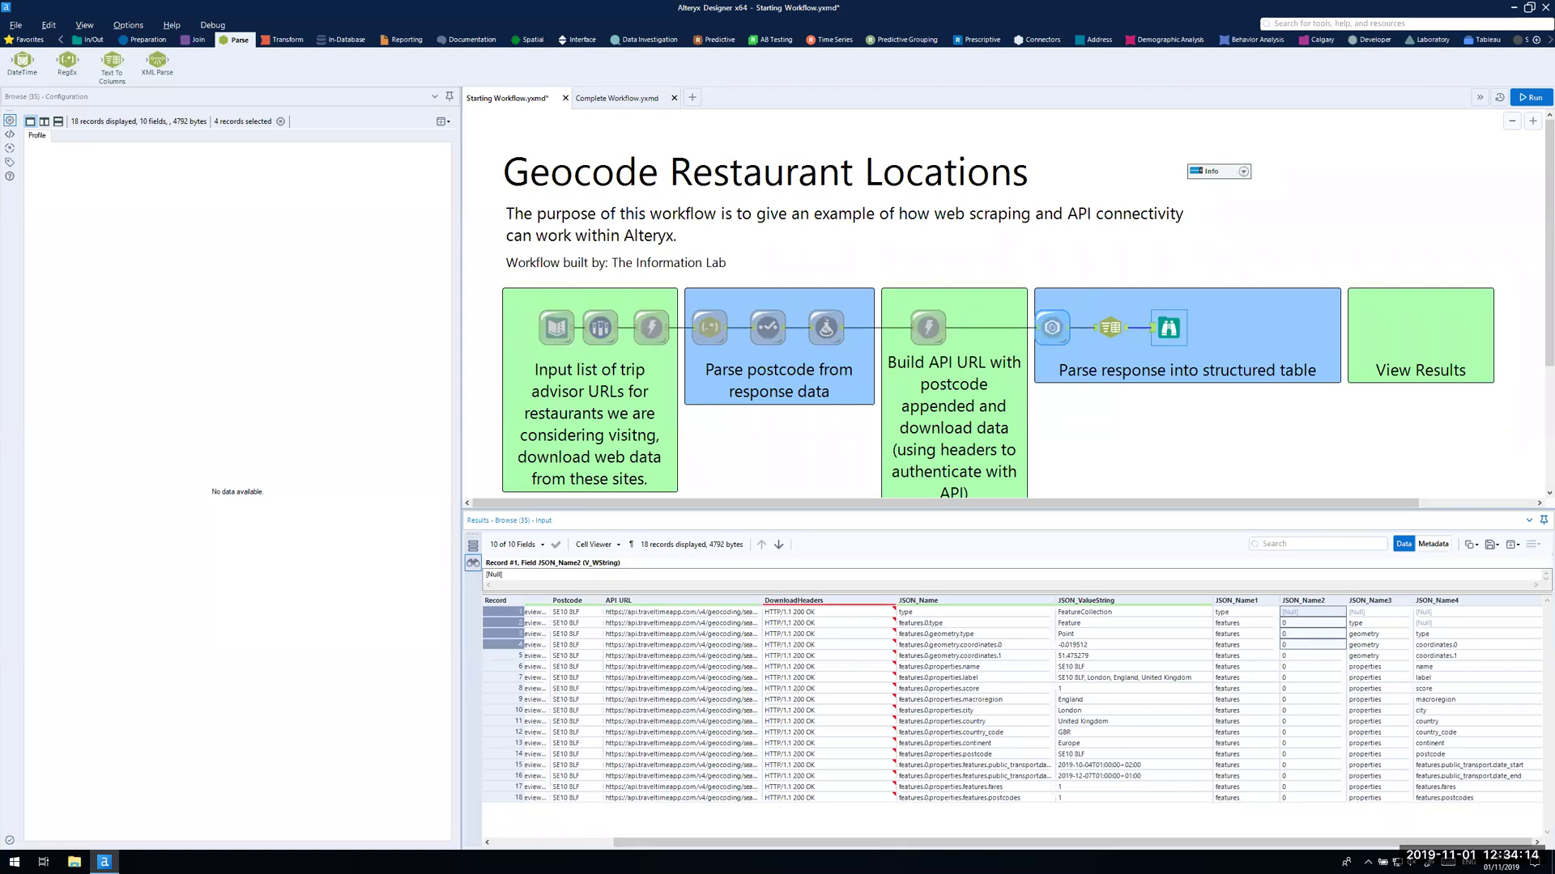
{"action": "left_click", "coordinate": [1286, 678]}
{"action": "left_click_drag", "start_coordinate": [1293, 614], "coordinate": [1305, 711]}
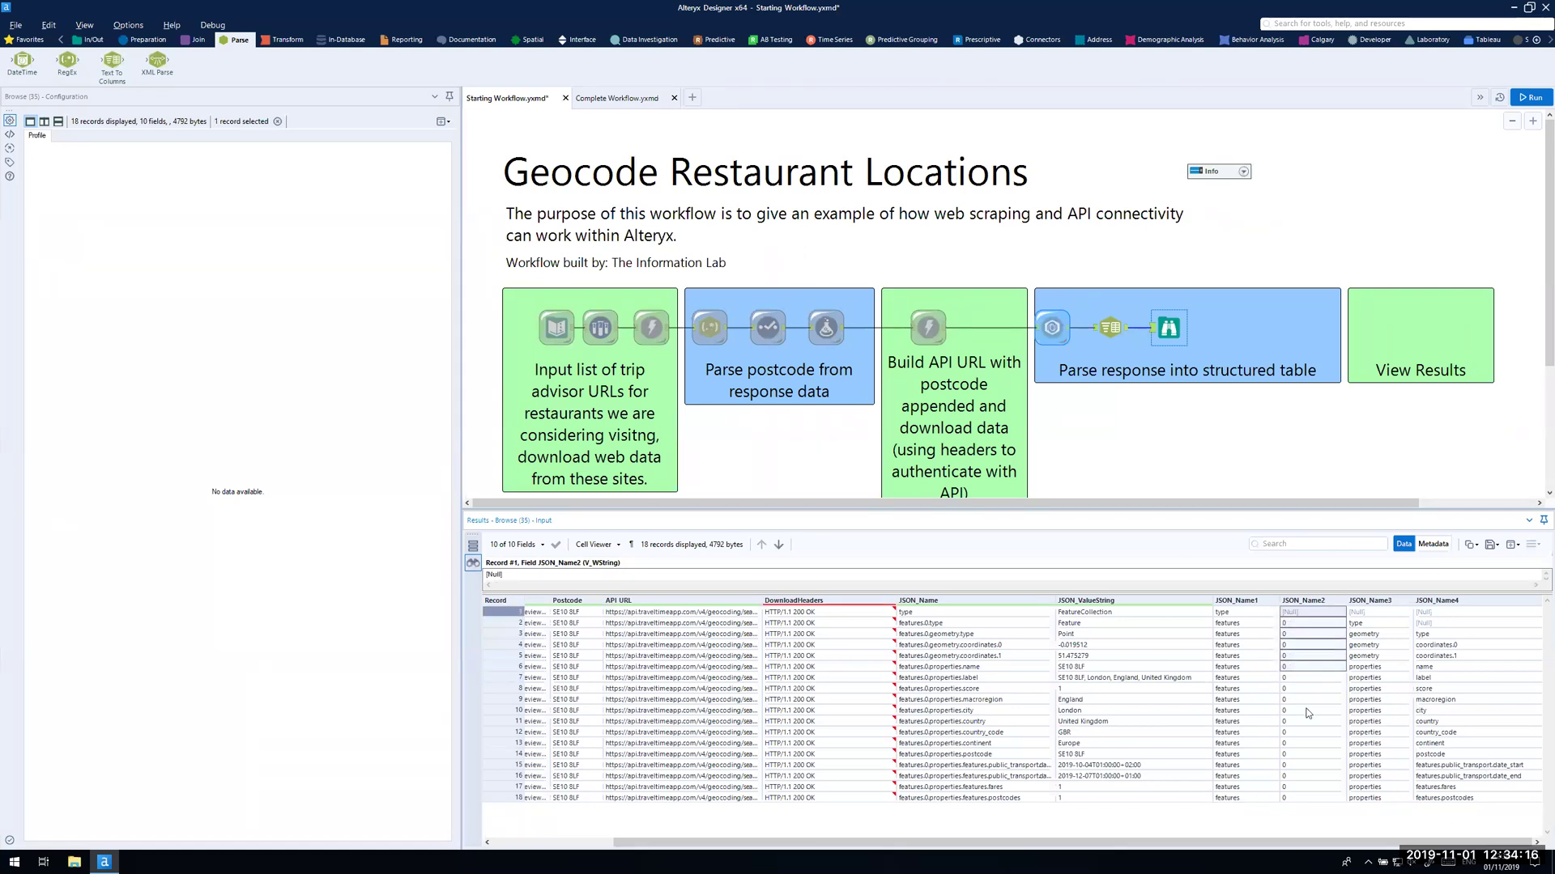
{"action": "left_click_drag", "start_coordinate": [1370, 635], "coordinate": [1380, 742]}
{"action": "left_click_drag", "start_coordinate": [1438, 644], "coordinate": [1460, 787]}
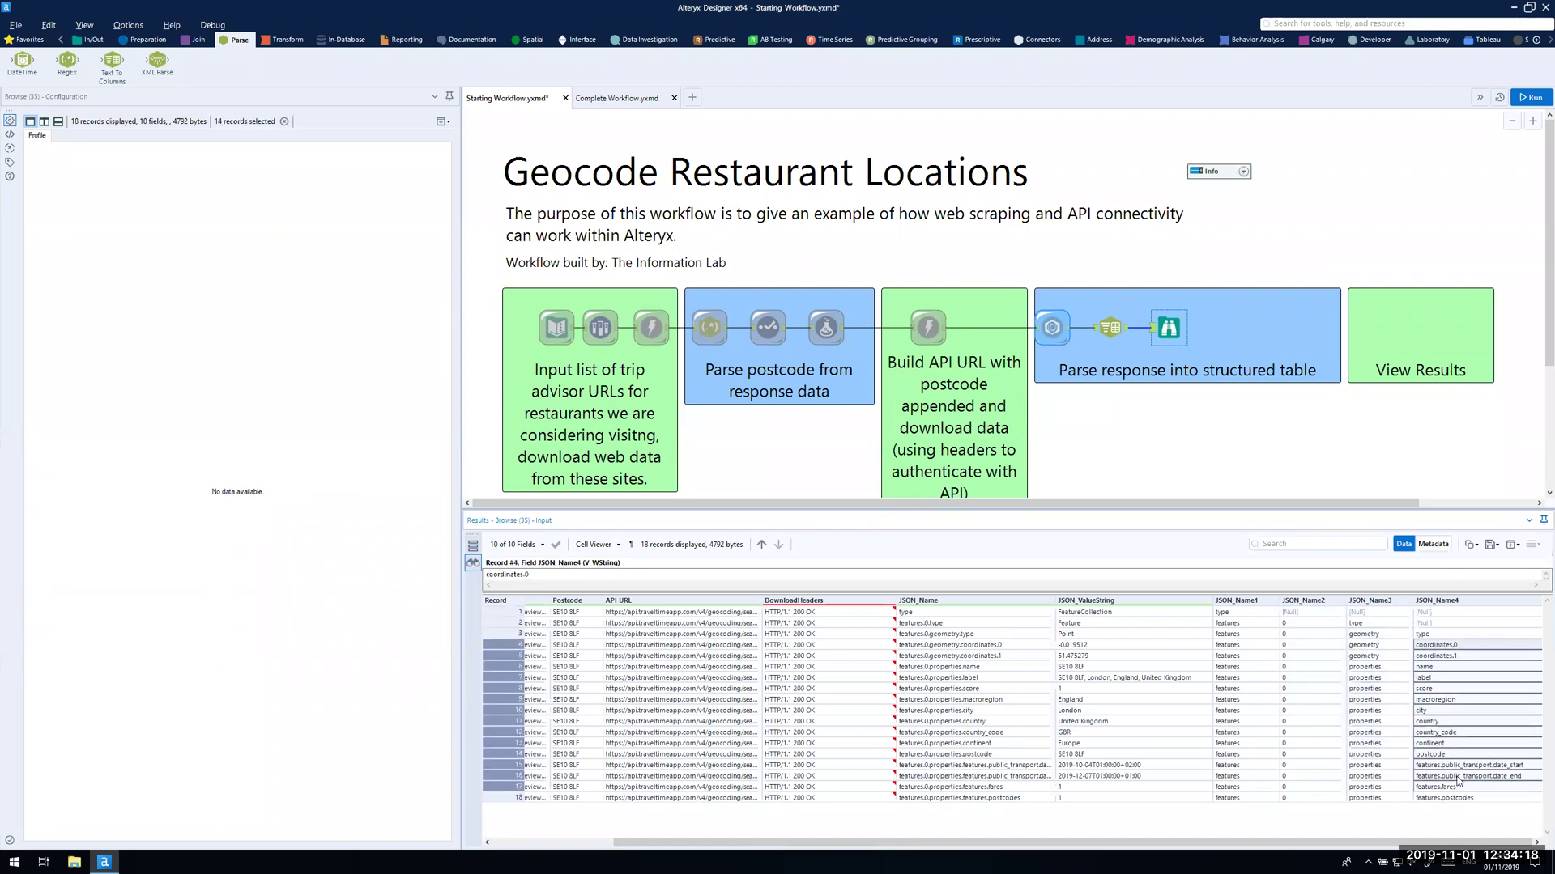
{"action": "left_click", "coordinate": [1449, 656]}
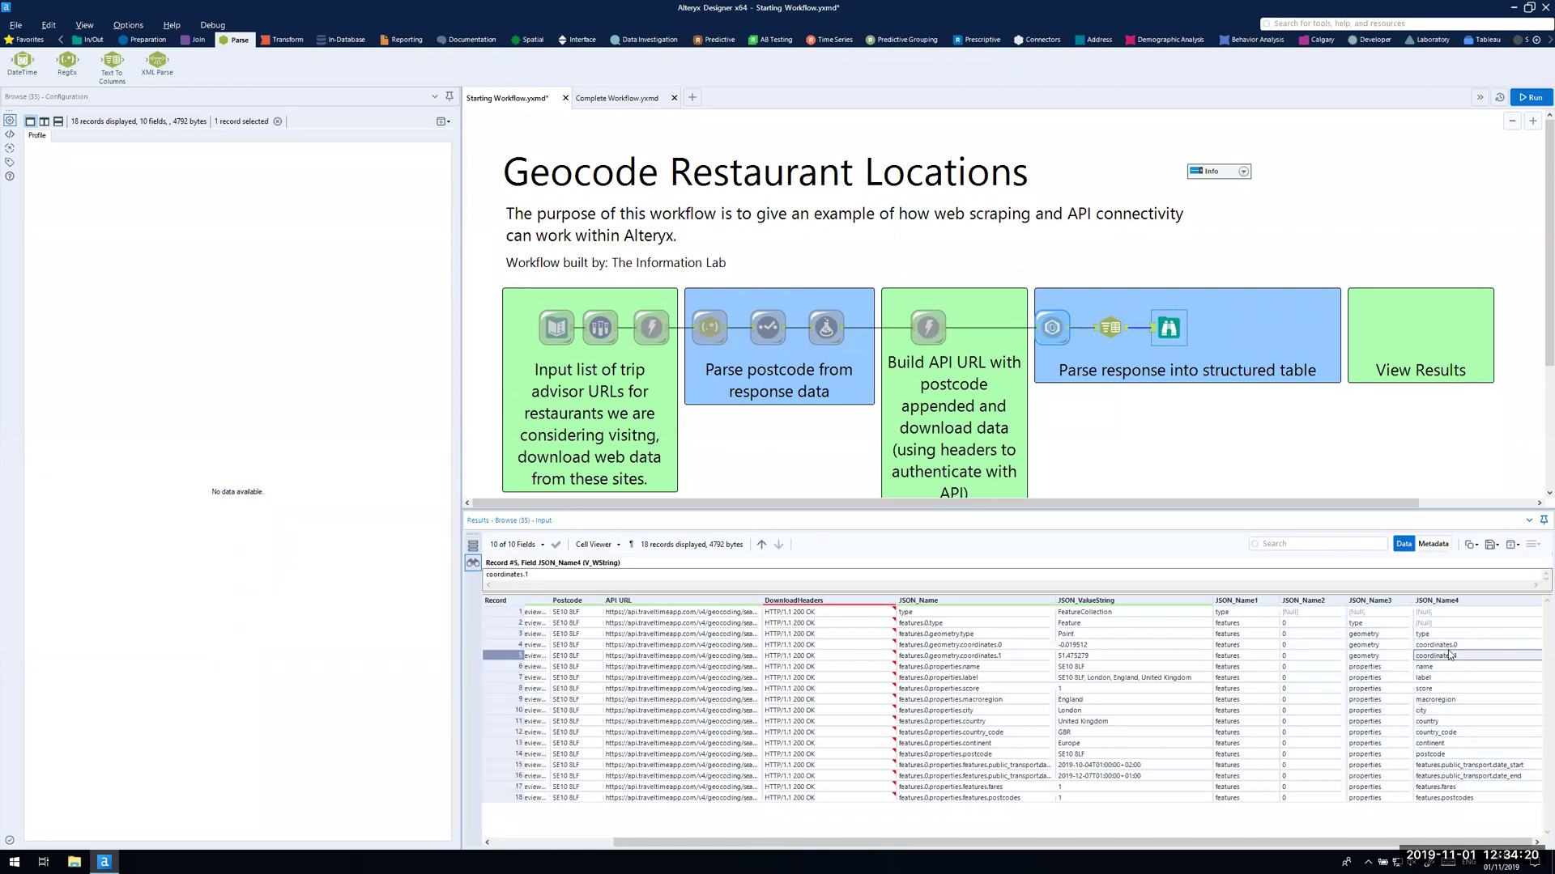
Step: Insert a Cross Tab tool before the Browse tool, grouping the data by URL, Postcode and API URL
{"action": "left_click_drag", "start_coordinate": [939, 503], "coordinate": [1057, 503]}
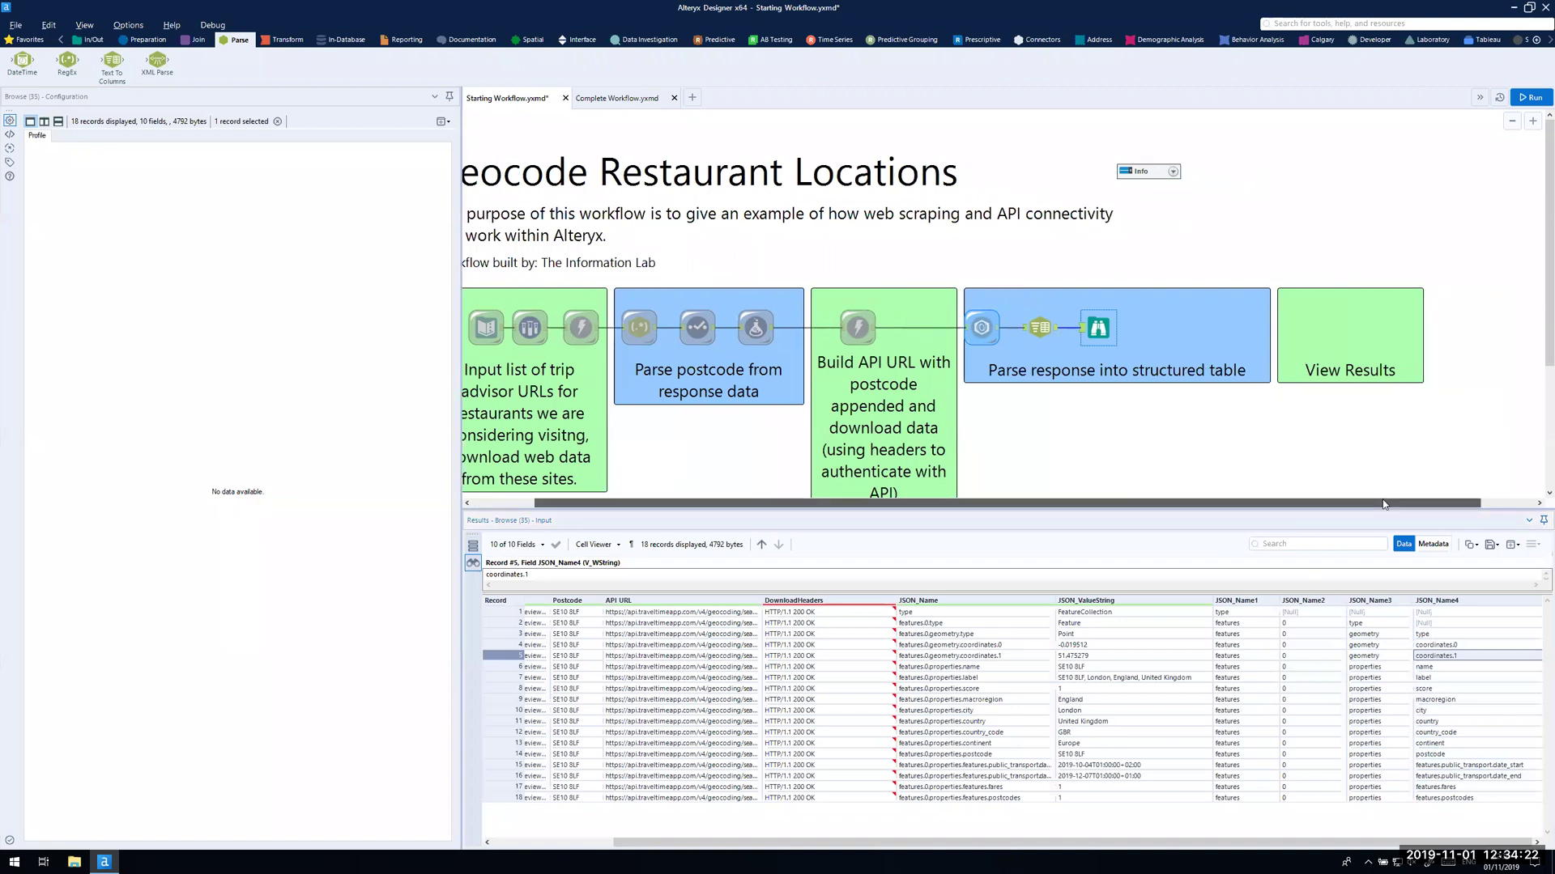
{"action": "left_click", "coordinate": [741, 172]}
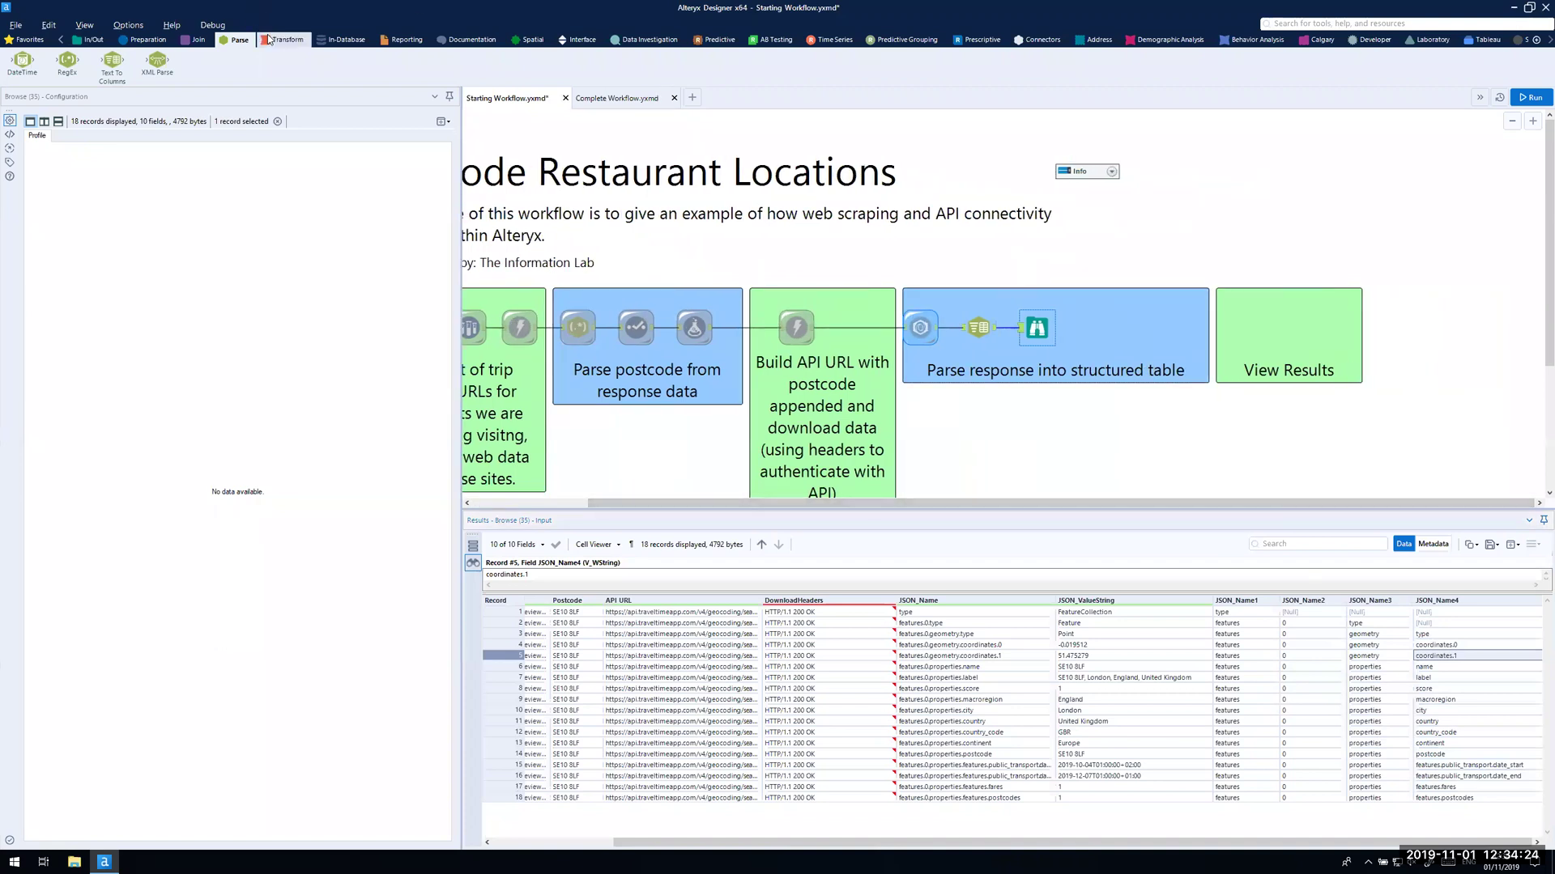
{"action": "left_click", "coordinate": [284, 39]}
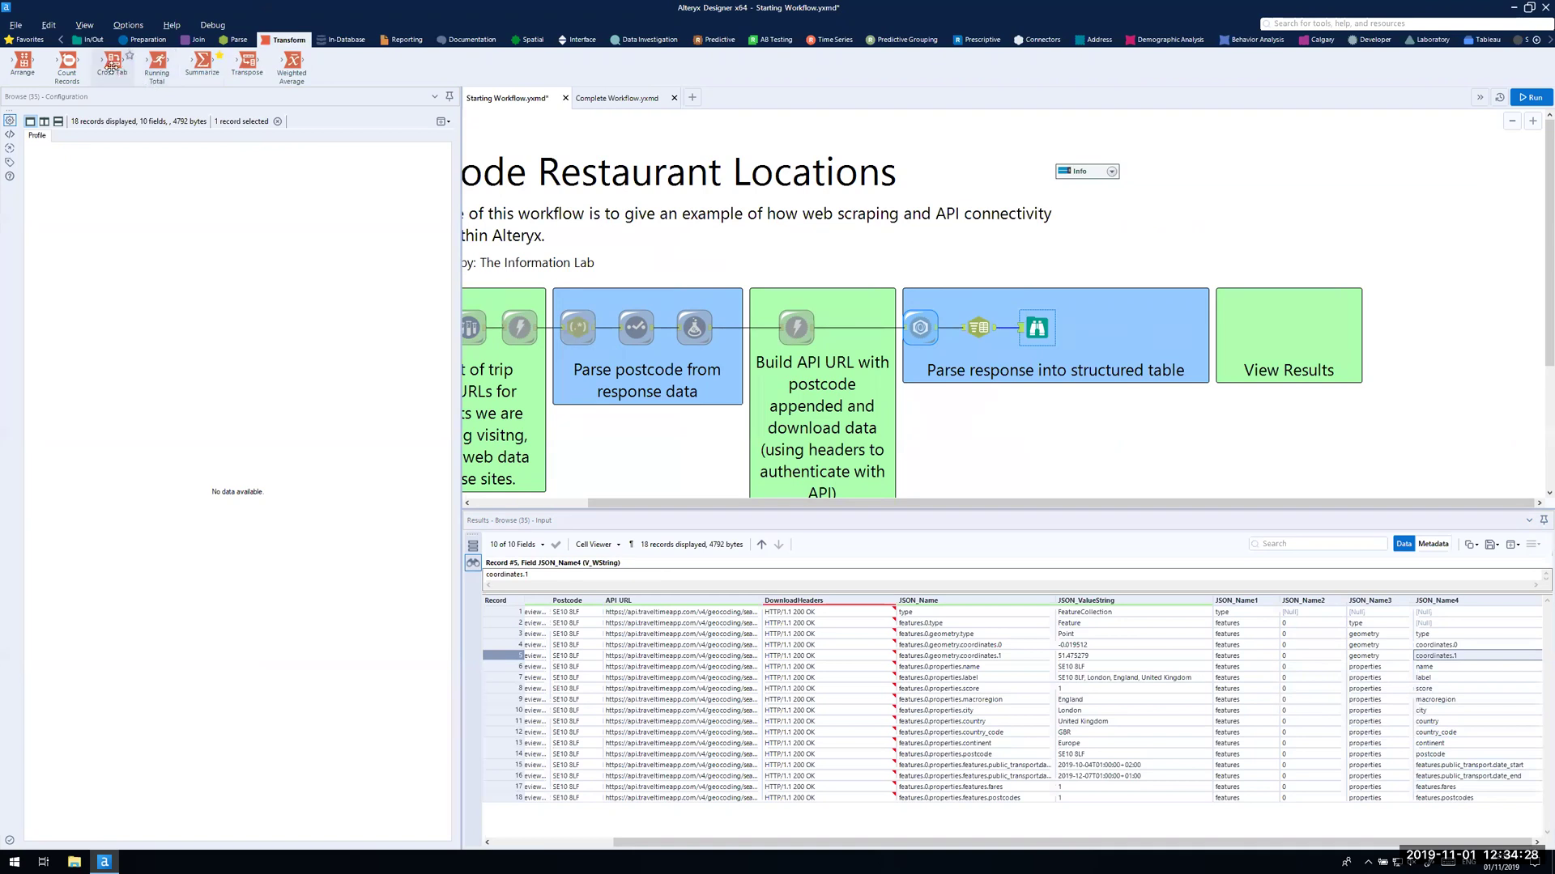
{"action": "left_click_drag", "start_coordinate": [112, 66], "coordinate": [1011, 329]}
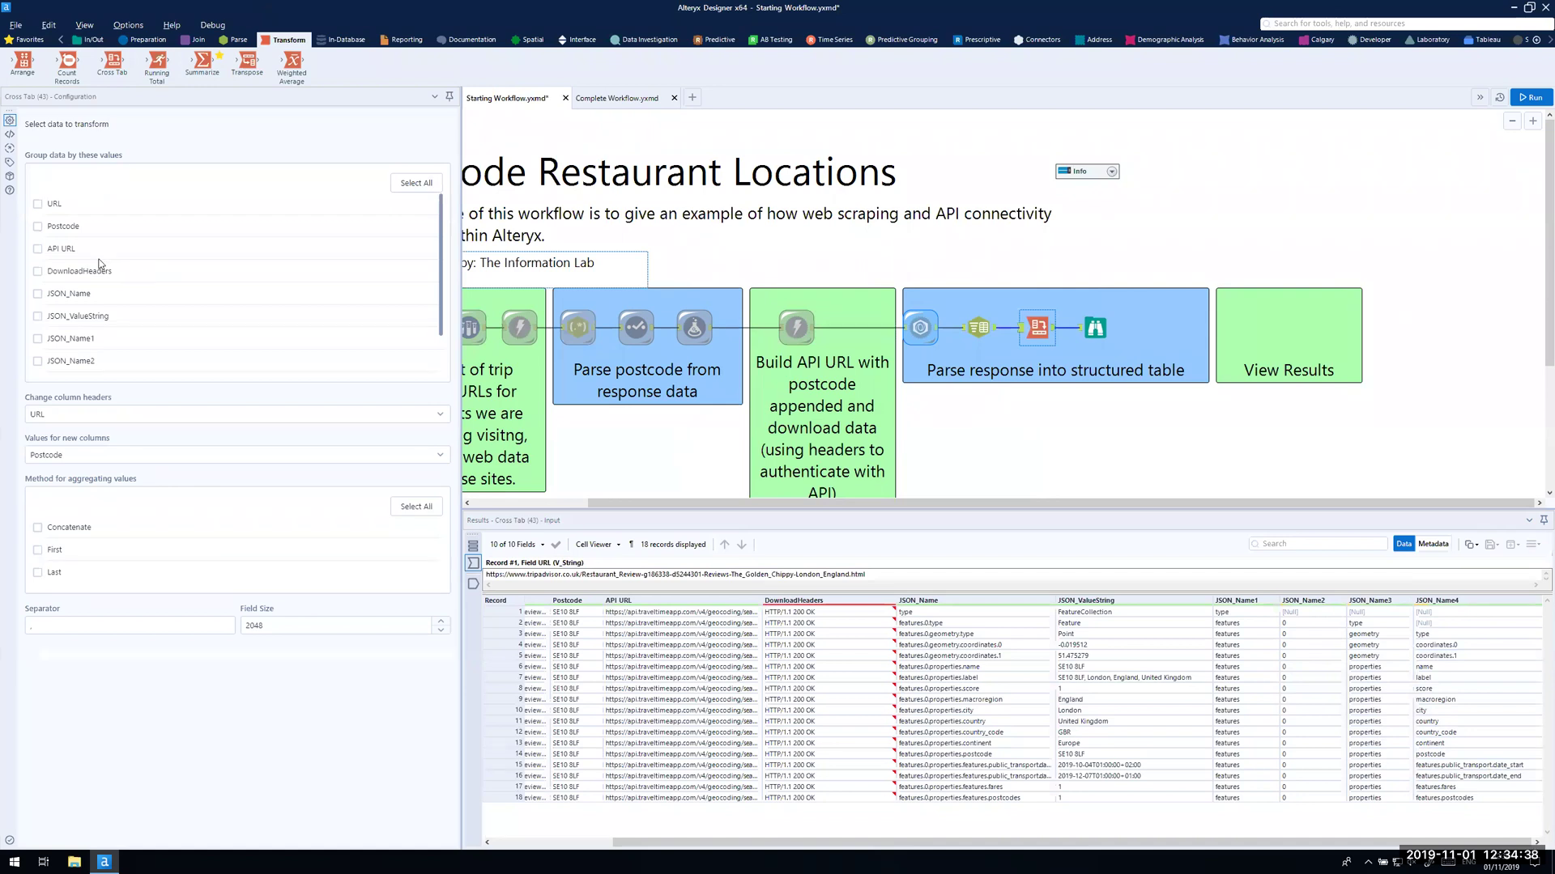
{"action": "left_click", "coordinate": [37, 204]}
{"action": "left_click", "coordinate": [38, 227]}
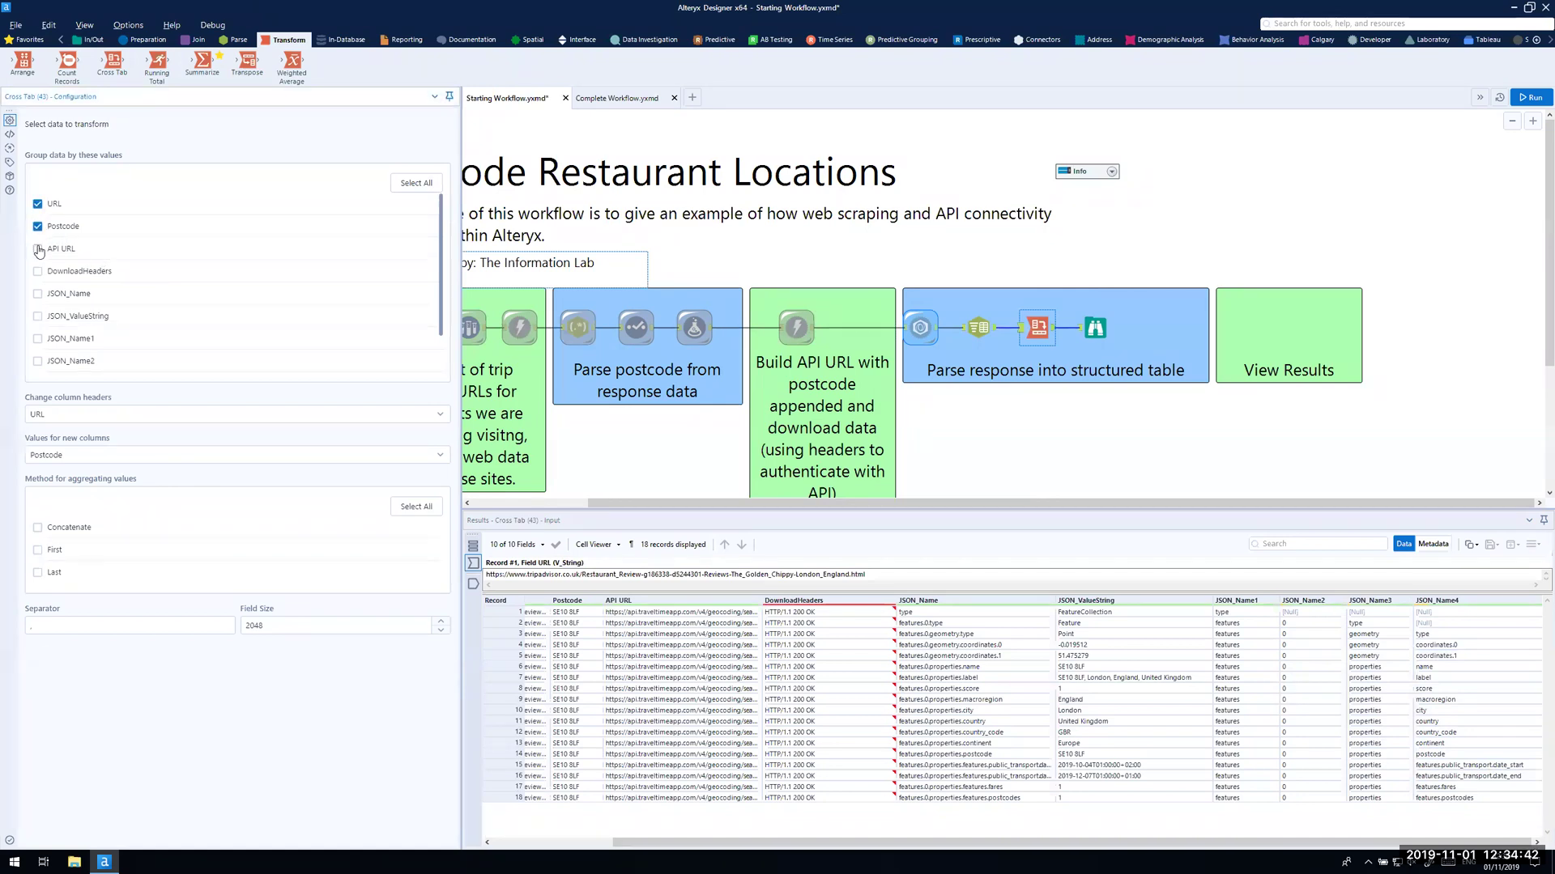
{"action": "left_click", "coordinate": [38, 249]}
Step: Set the Cross Tab column headers to JSON_Name4 and check the coordinate names in that field
{"action": "left_click", "coordinate": [332, 415]}
{"action": "scroll", "coordinate": [274, 556], "scroll_direction": "down", "scroll_amount": 2}
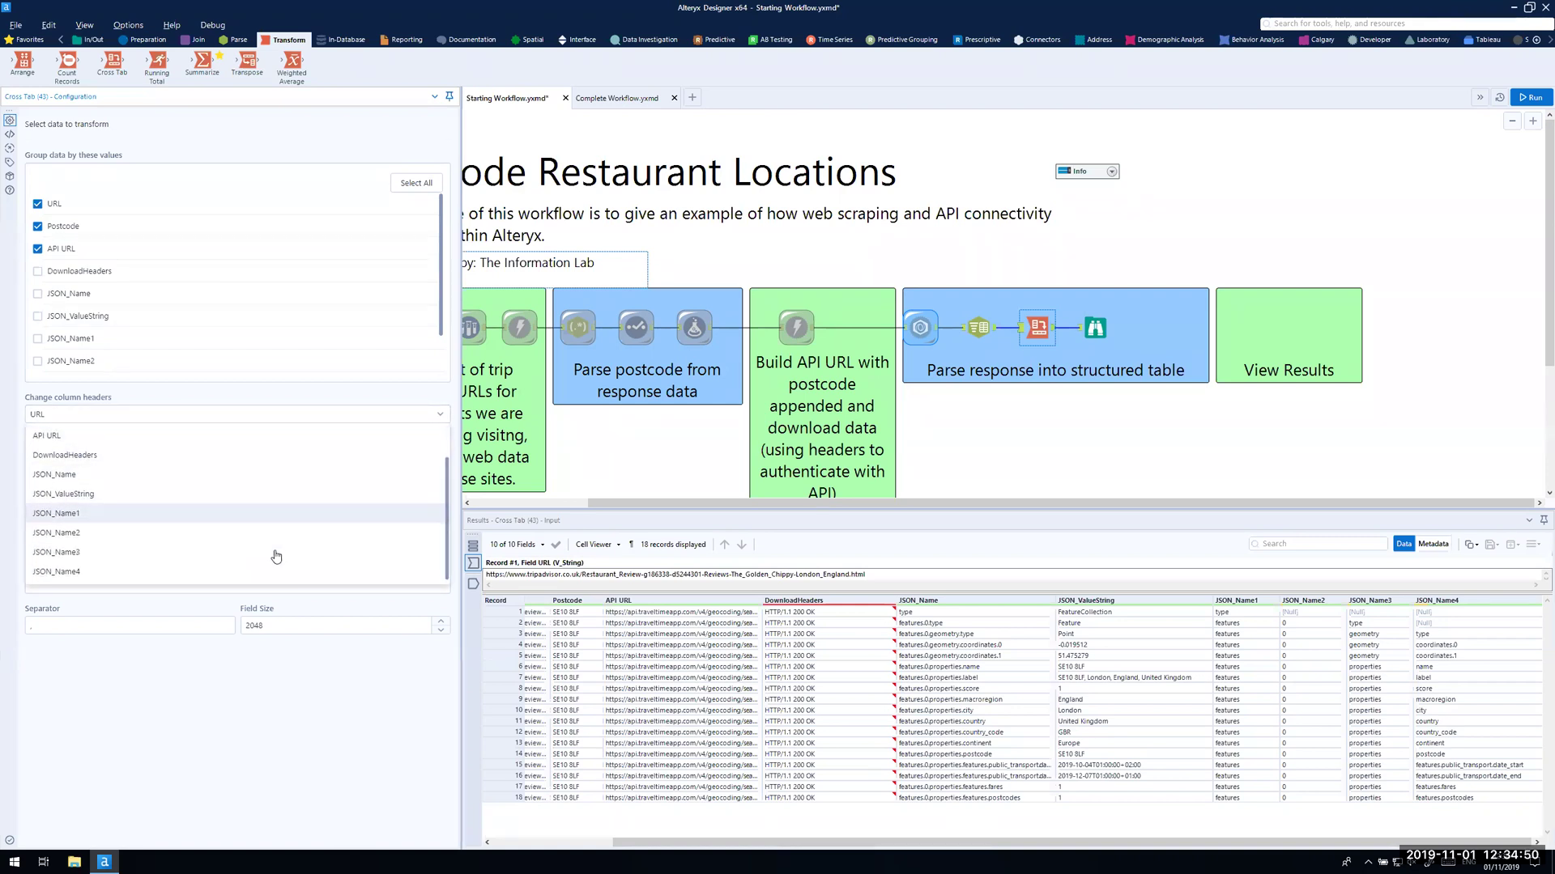
{"action": "left_click", "coordinate": [272, 571]}
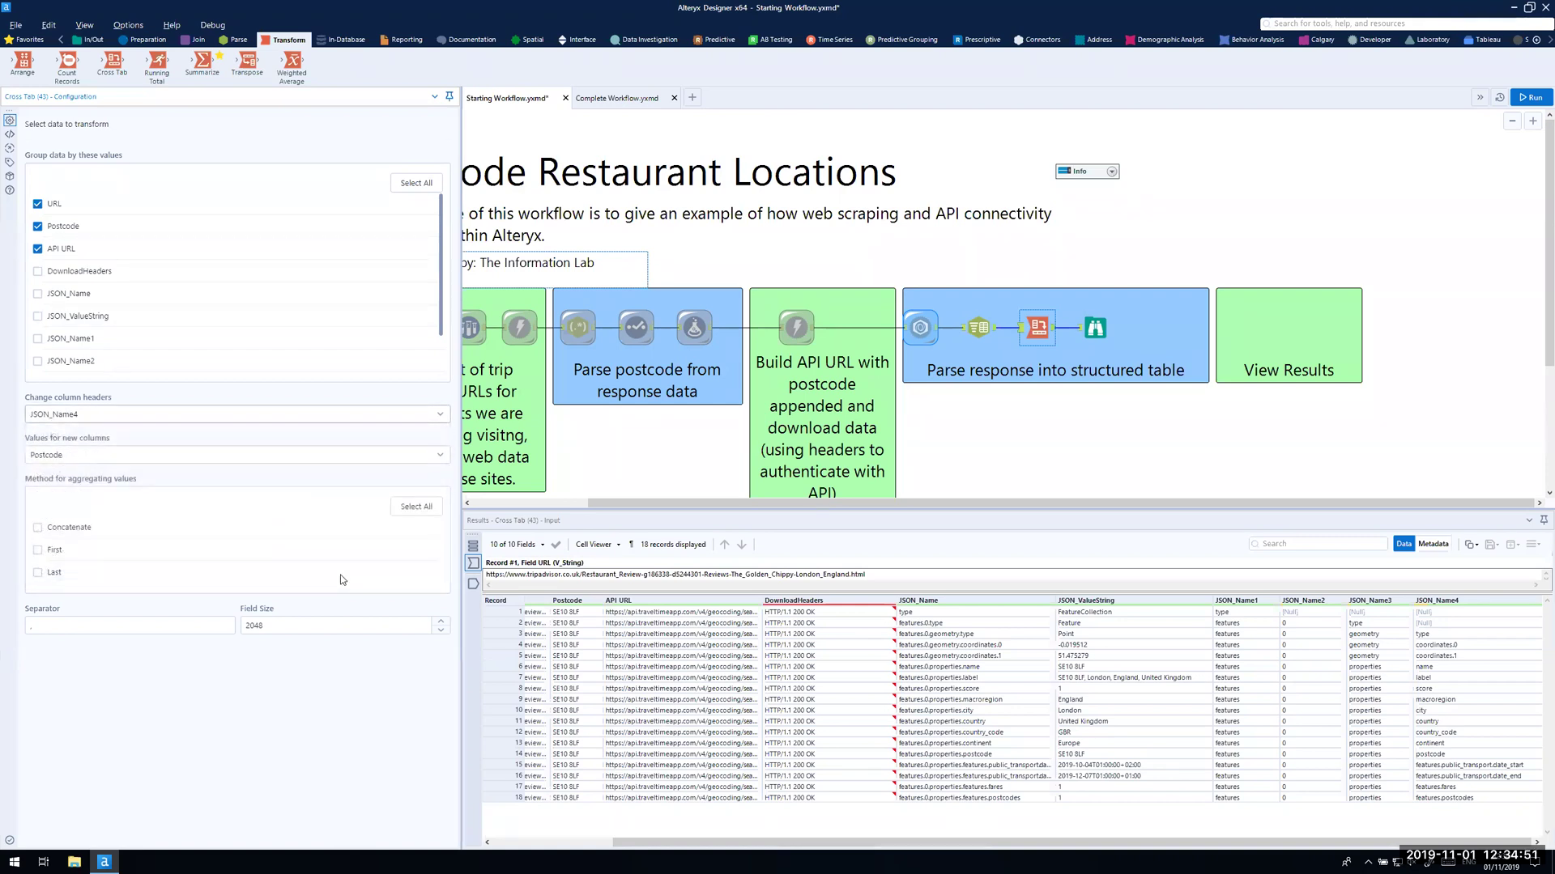
{"action": "left_click", "coordinate": [1440, 644]}
{"action": "left_click", "coordinate": [1464, 658]}
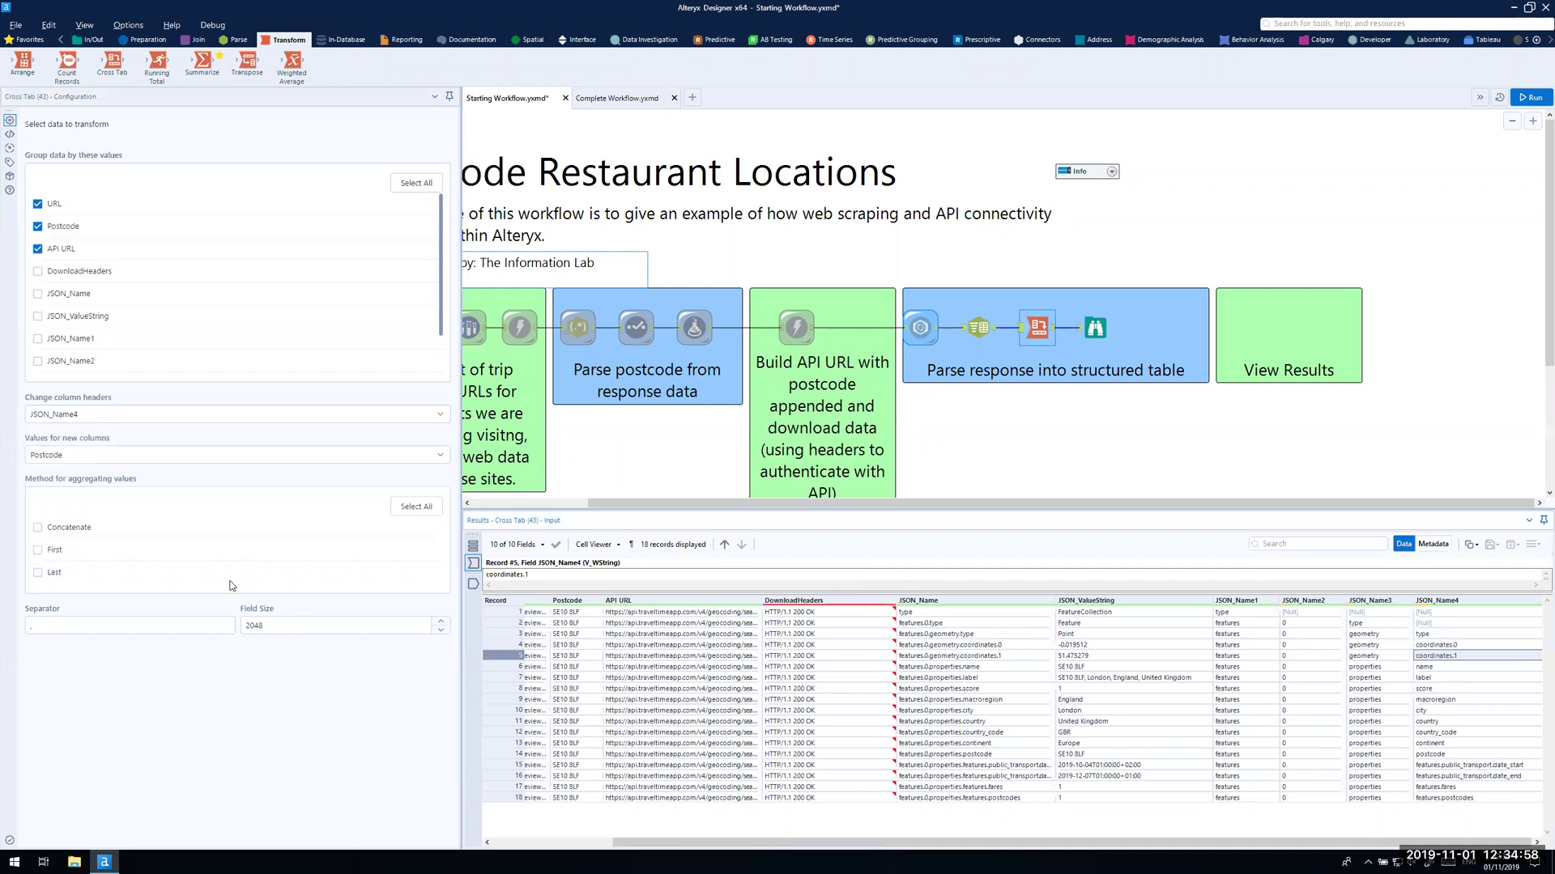
Step: Set the Cross Tab's values for new columns to JSON_ValueString, with Concatenate as the aggregation method
{"action": "left_click", "coordinate": [96, 460]}
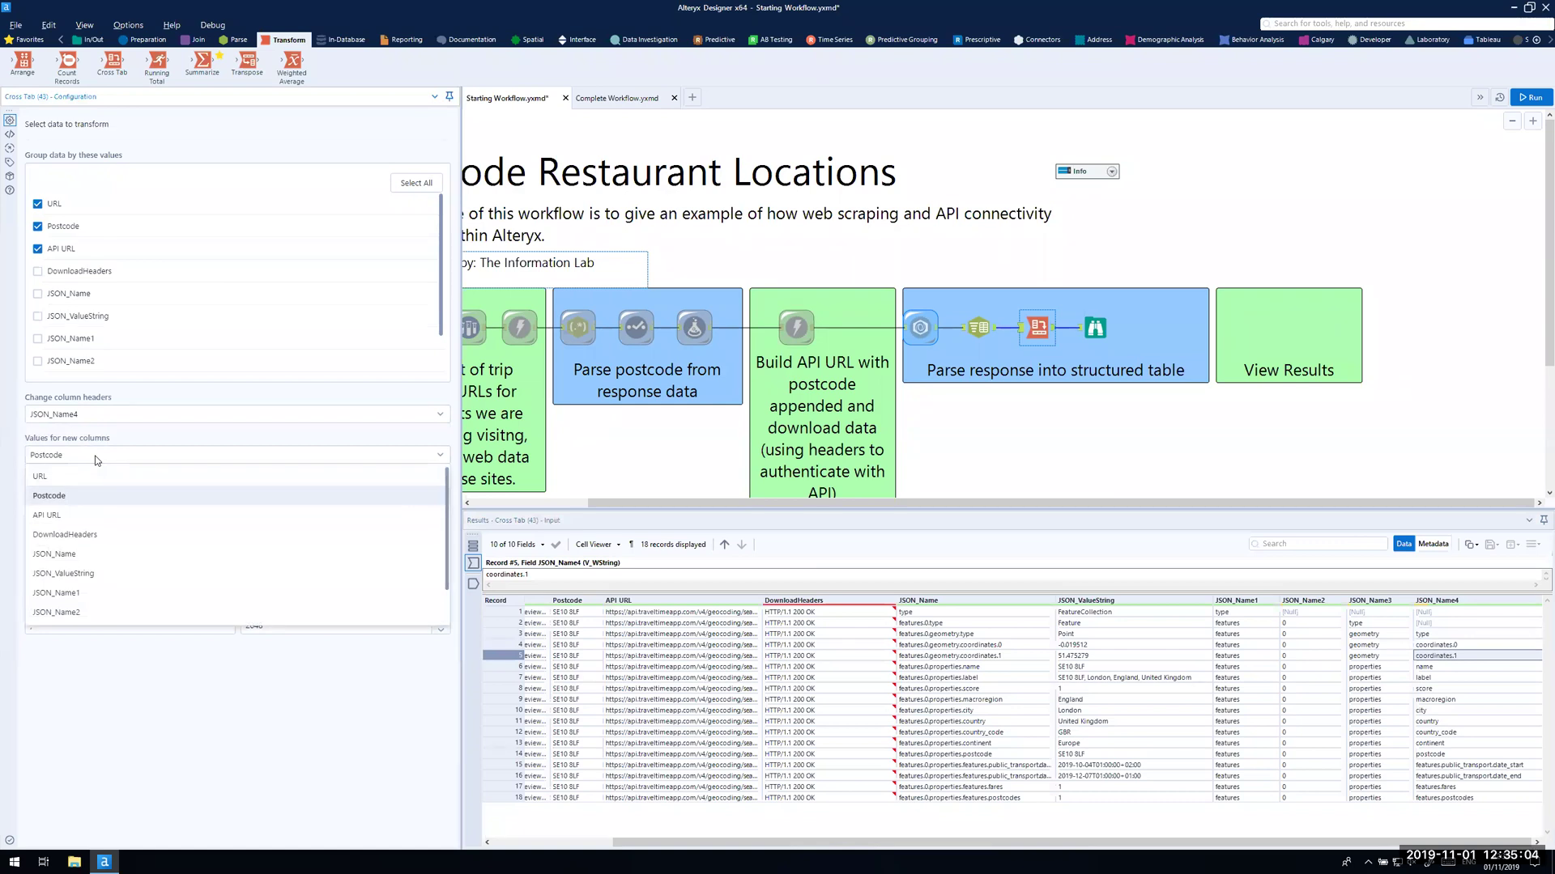
{"action": "left_click", "coordinate": [101, 573]}
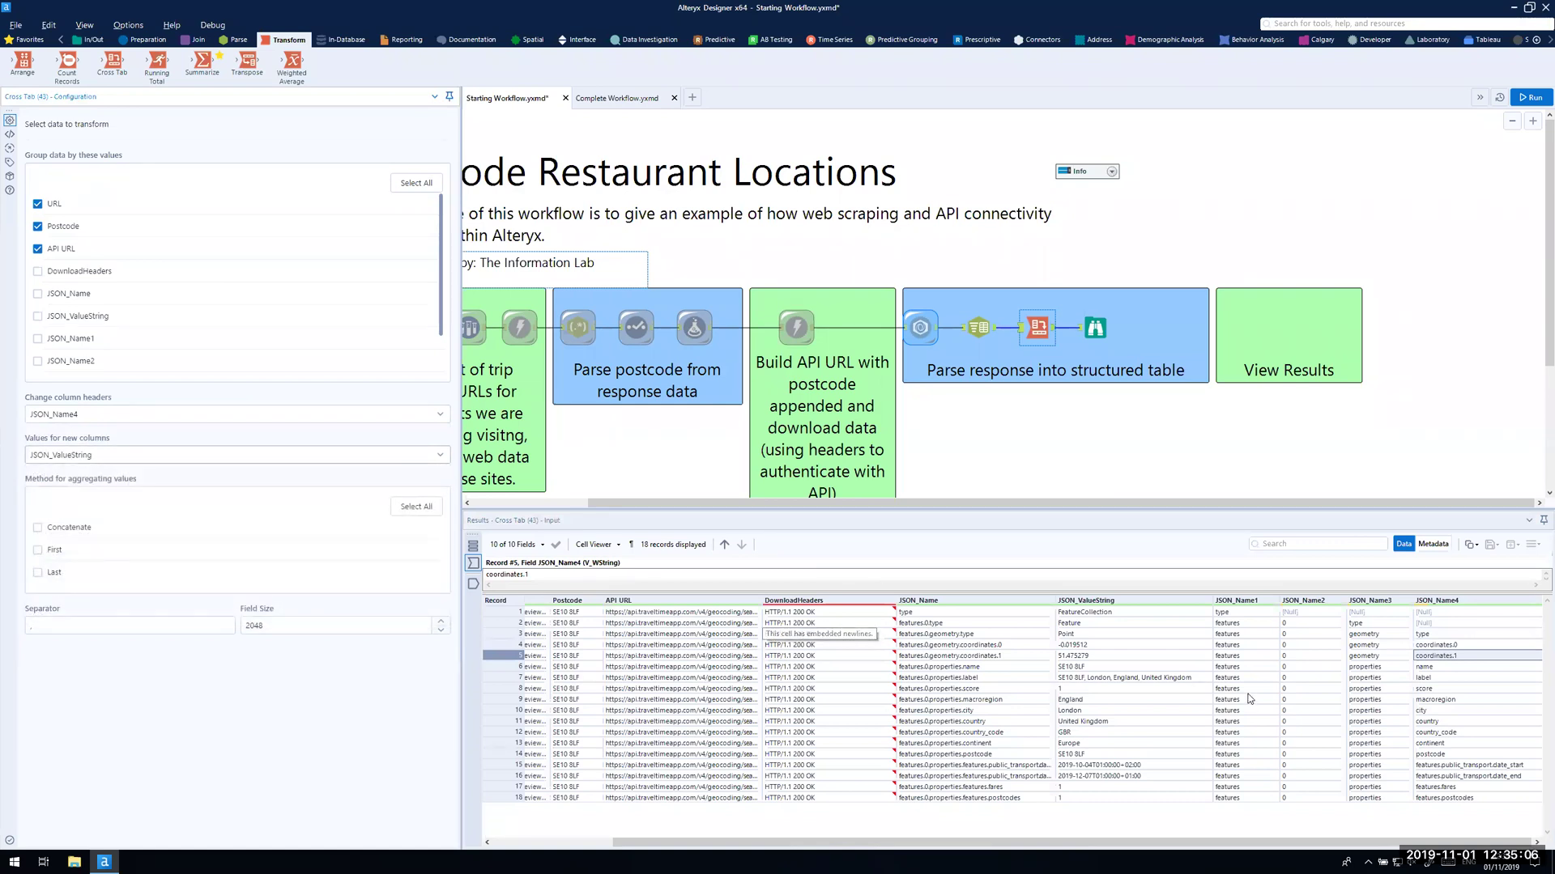
{"action": "left_click_drag", "start_coordinate": [1091, 613], "coordinate": [1098, 800]}
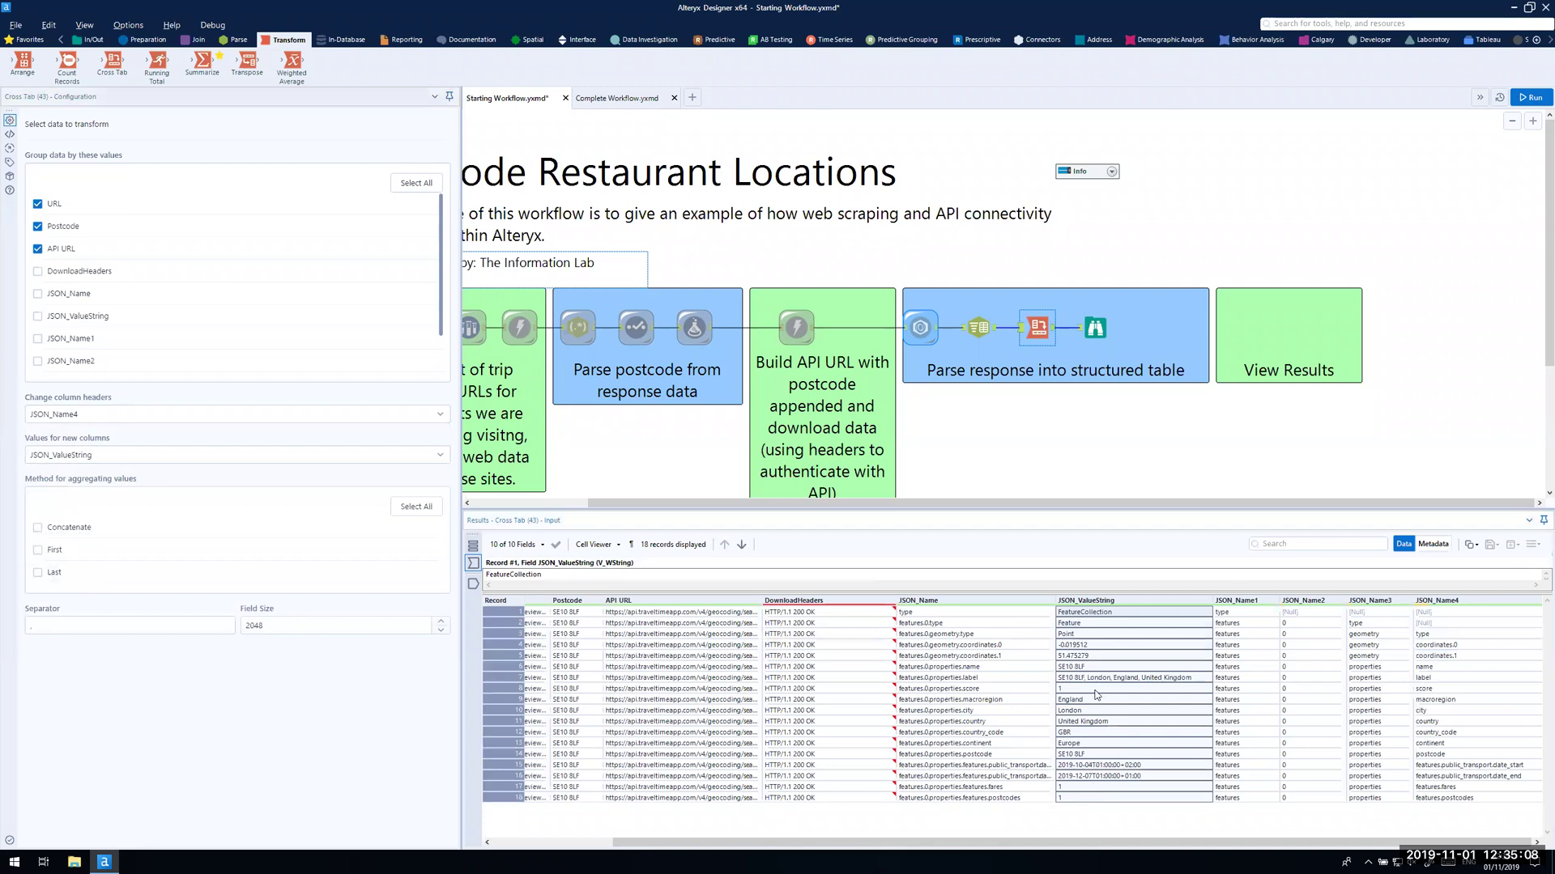
{"action": "left_click", "coordinate": [1101, 645]}
{"action": "left_click", "coordinate": [1085, 677]}
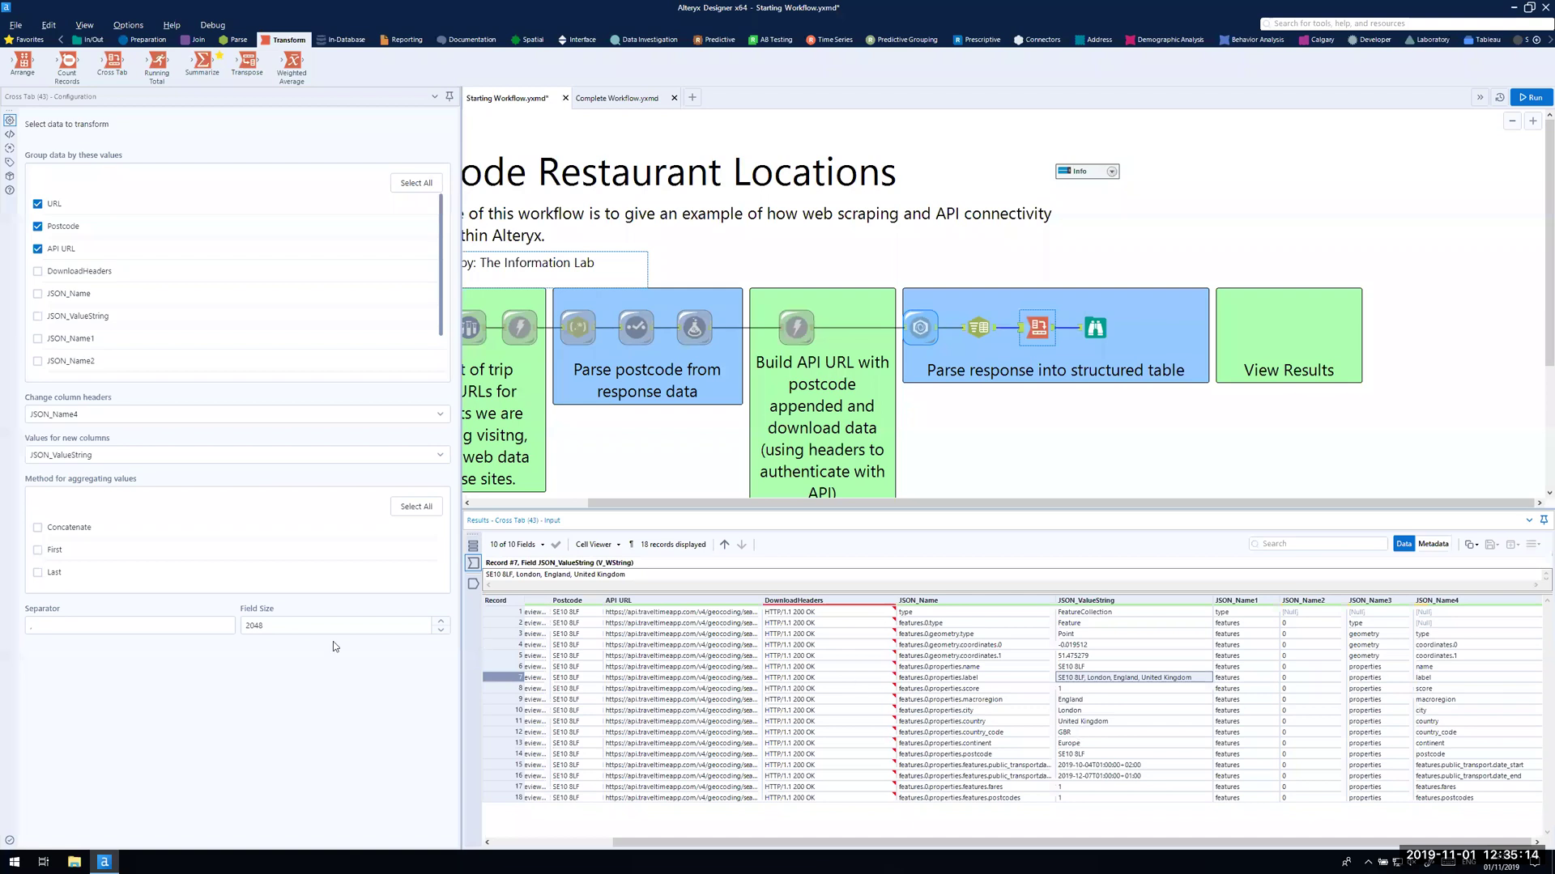
{"action": "left_click", "coordinate": [37, 528]}
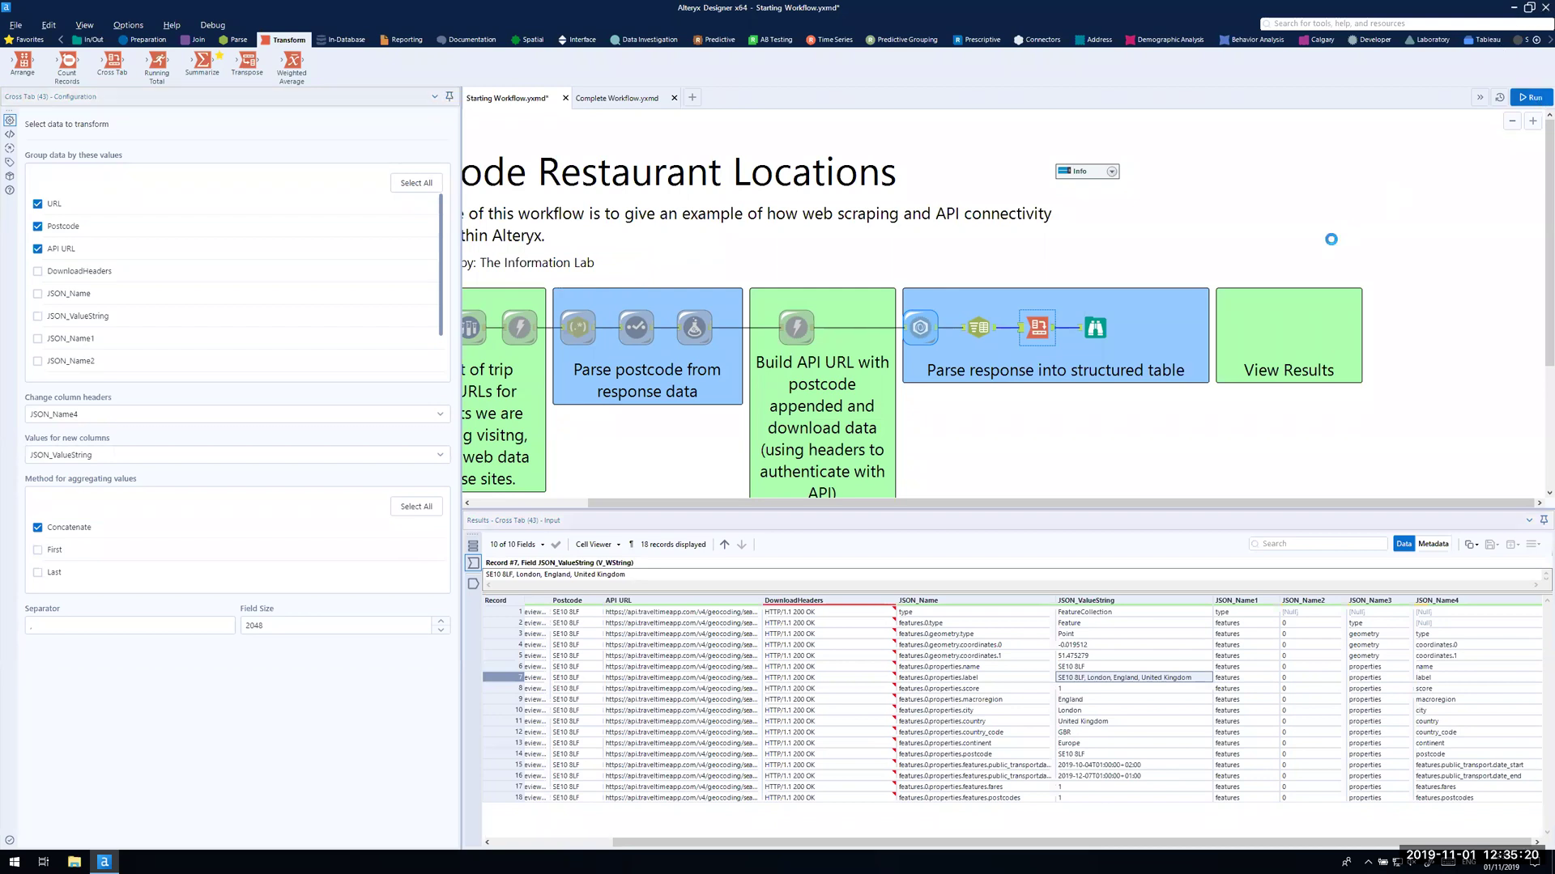
Step: Run the workflow and examine the coordinates_0 and coordinates_1 fields in the cross-tabbed Browse output
{"action": "key", "text": "ctrl+r"}
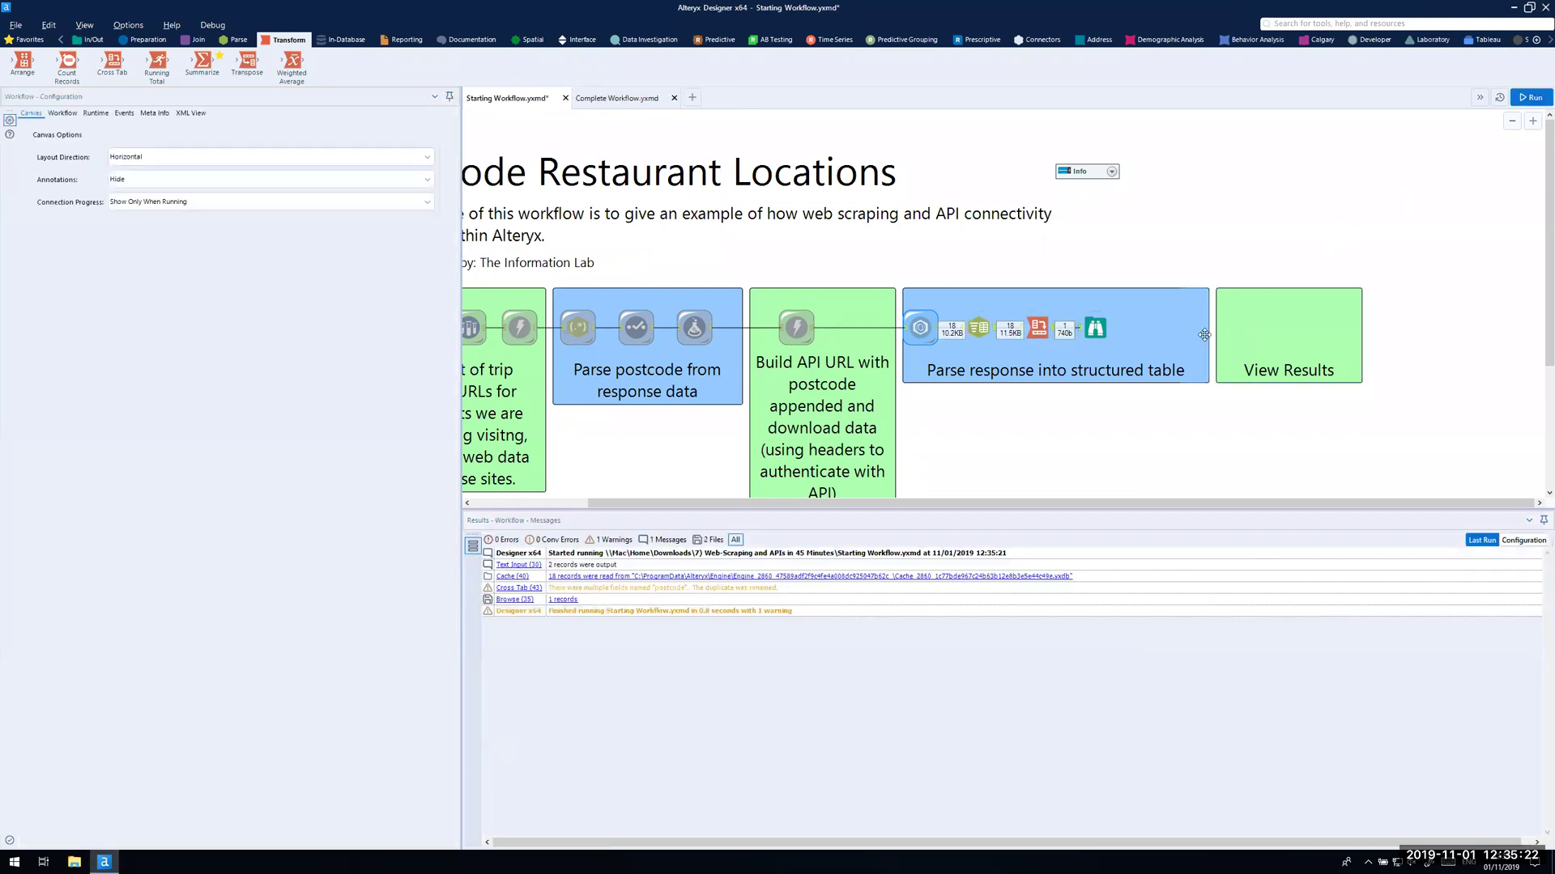
{"action": "left_click", "coordinate": [1096, 328]}
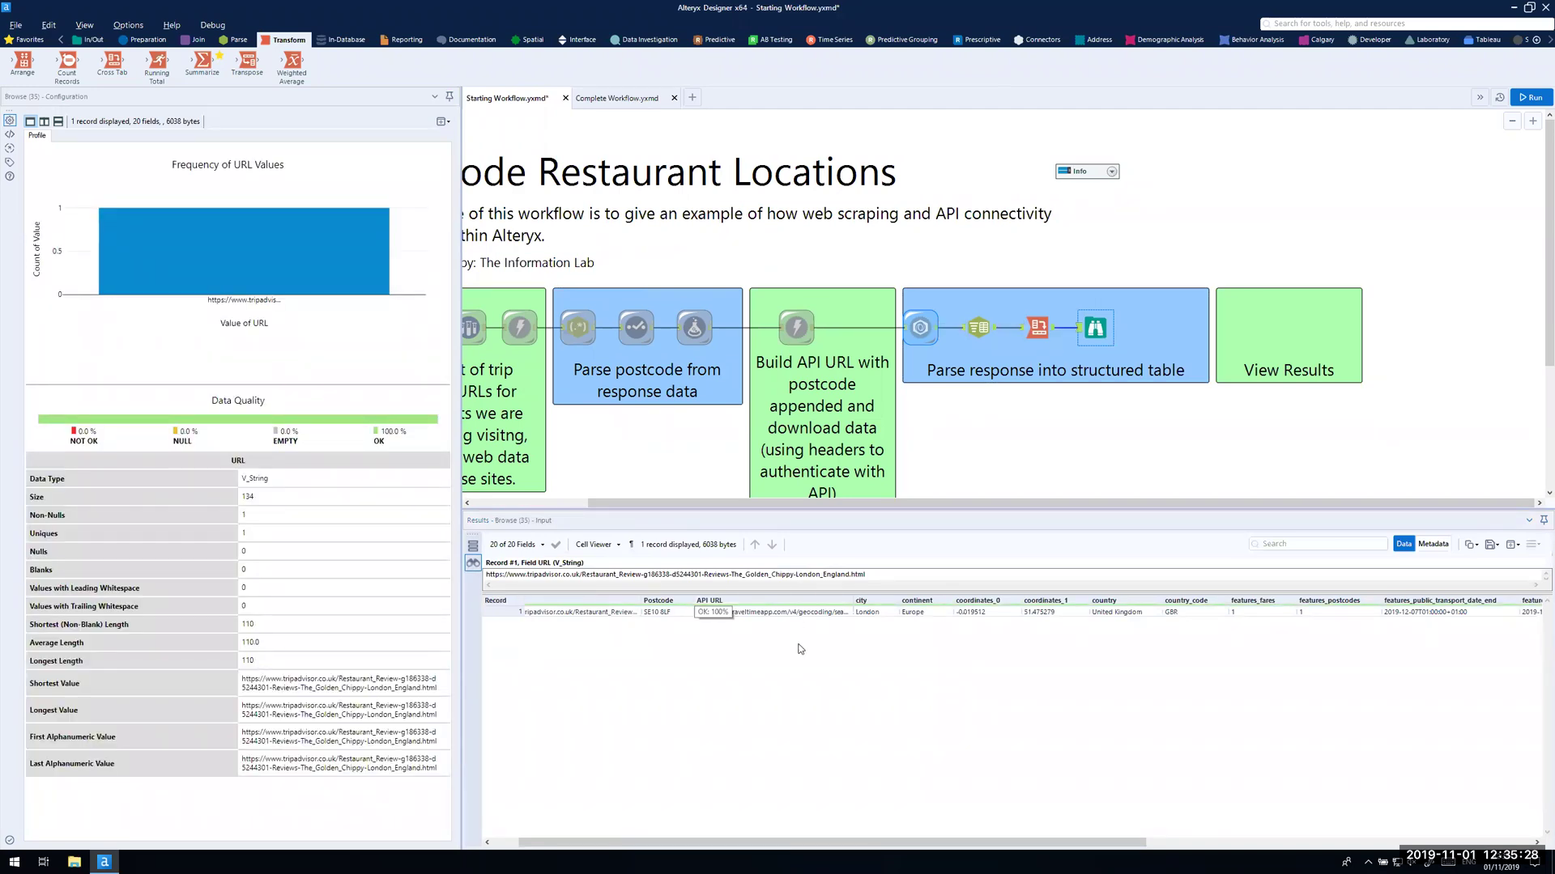
{"action": "left_click_drag", "start_coordinate": [1123, 843], "coordinate": [1093, 827]}
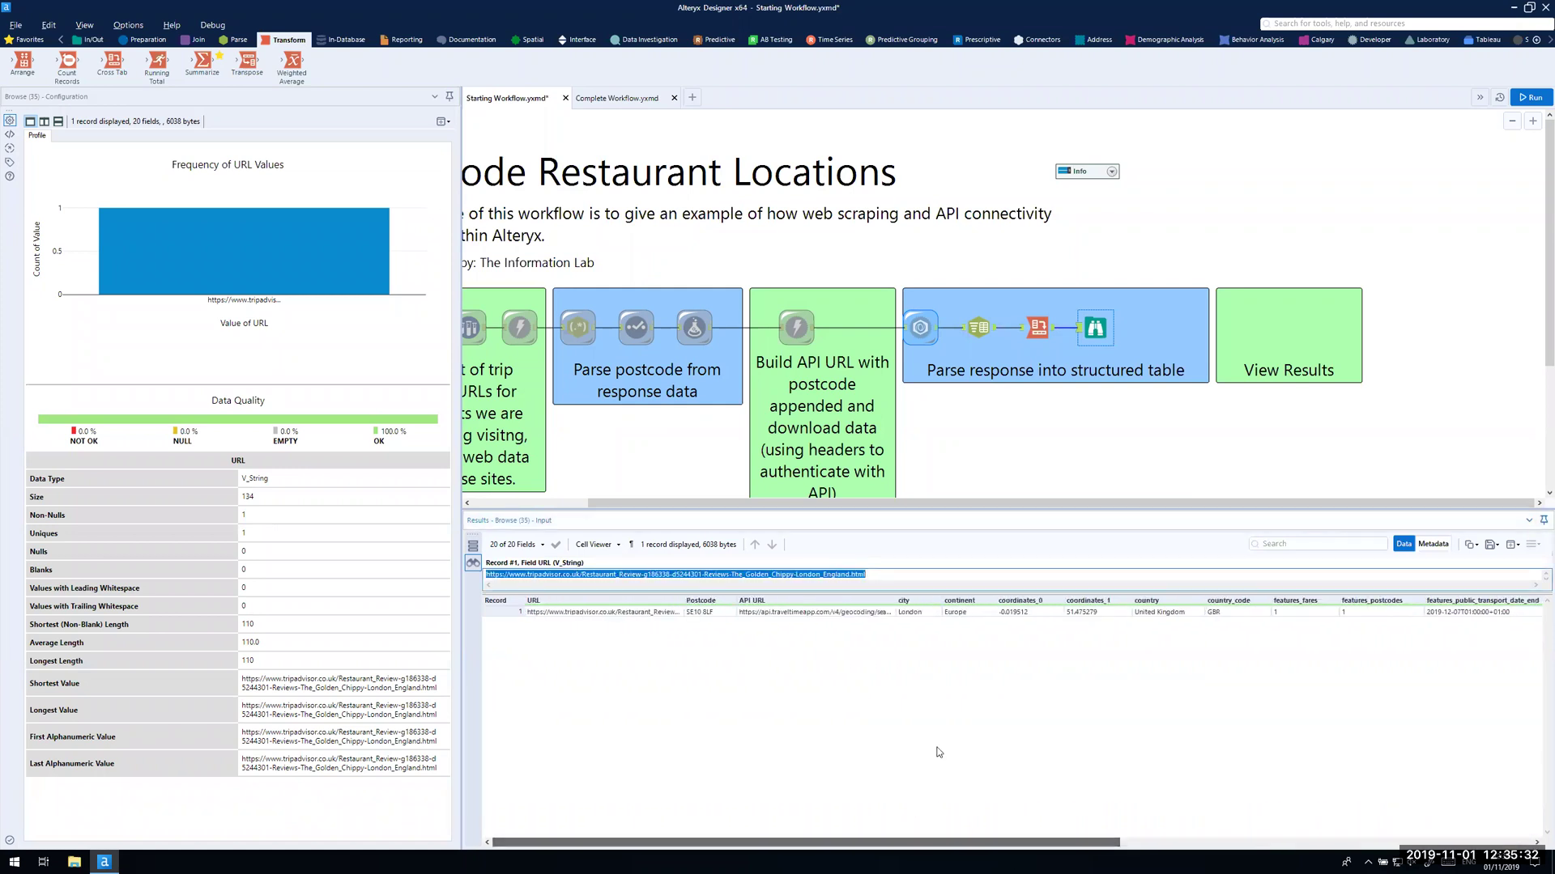
{"action": "left_click", "coordinate": [1016, 612]}
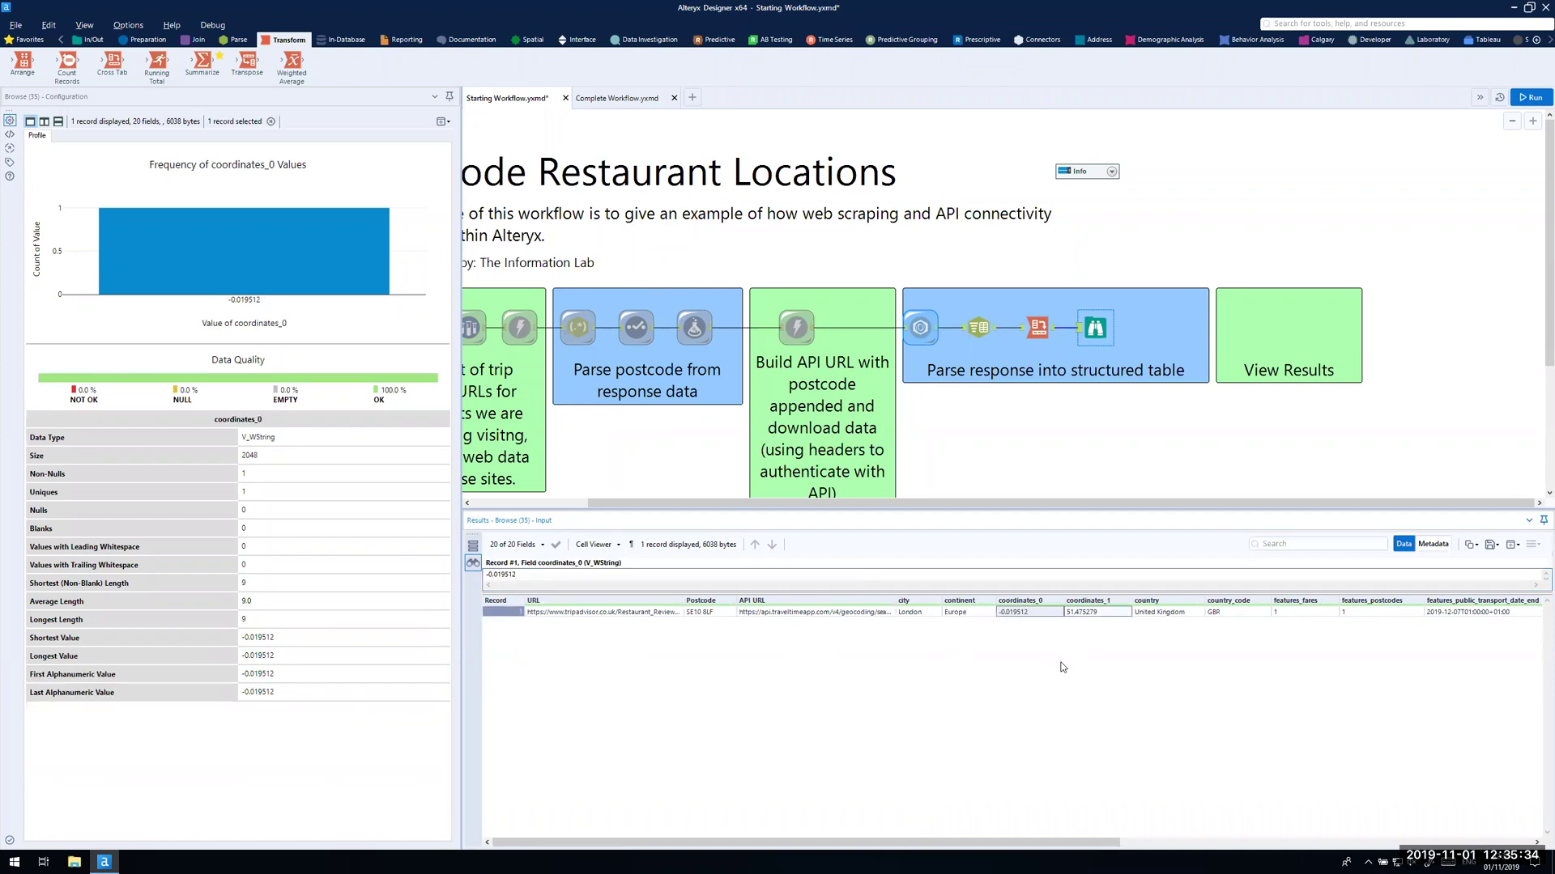
Step: Insert a Select tool between the Cross Tab and Browse tools, renaming coordinates_0 to Lon and coordinates_1 to Lat
{"action": "left_click", "coordinate": [163, 43]}
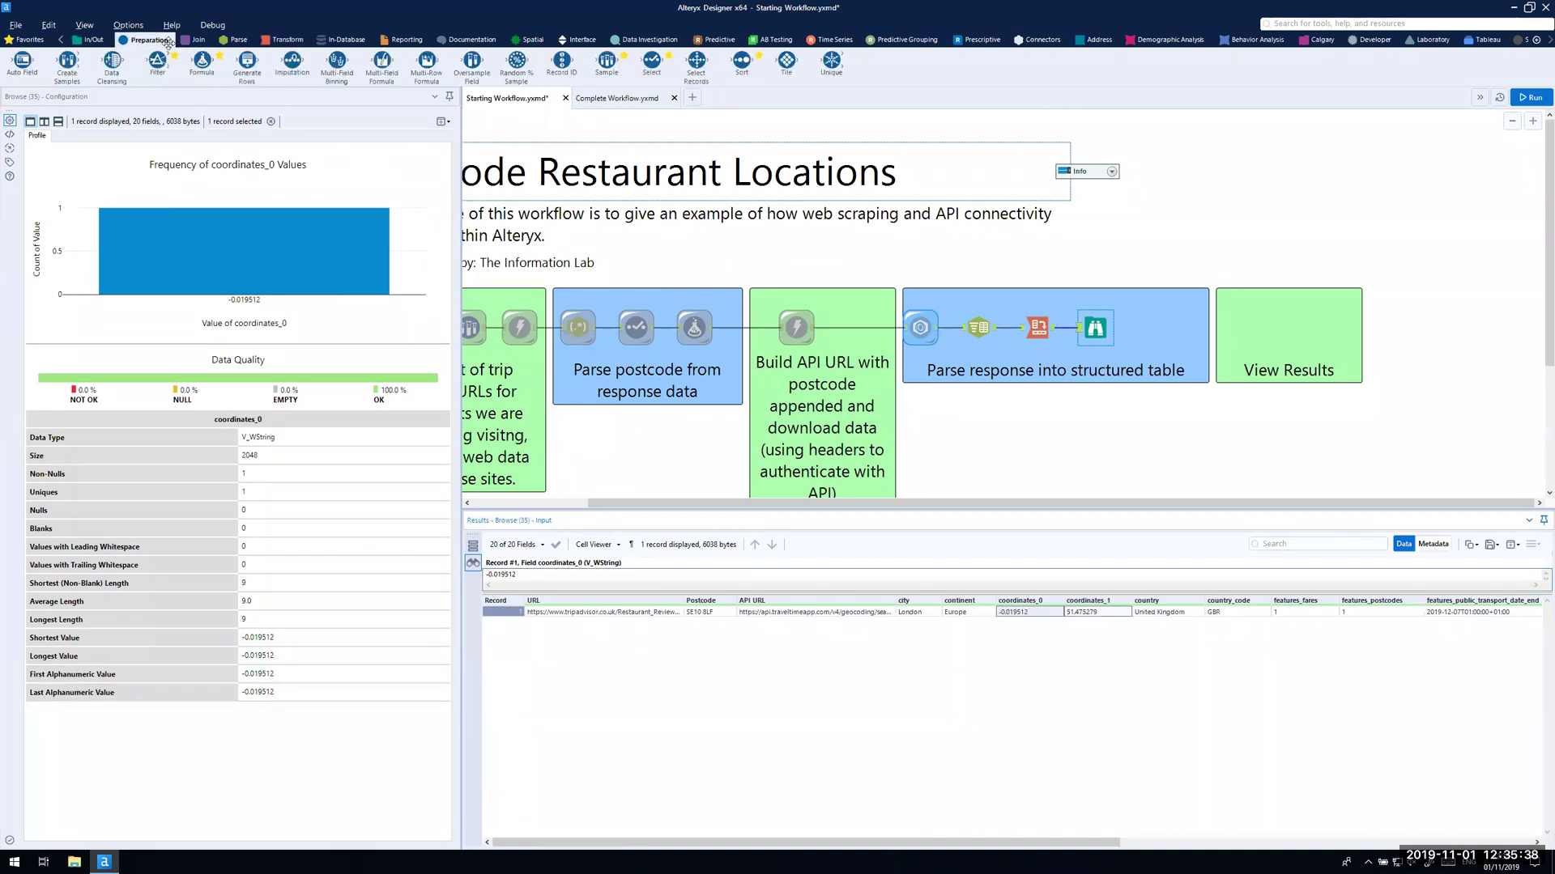
{"action": "left_click_drag", "start_coordinate": [652, 60], "coordinate": [1063, 327]}
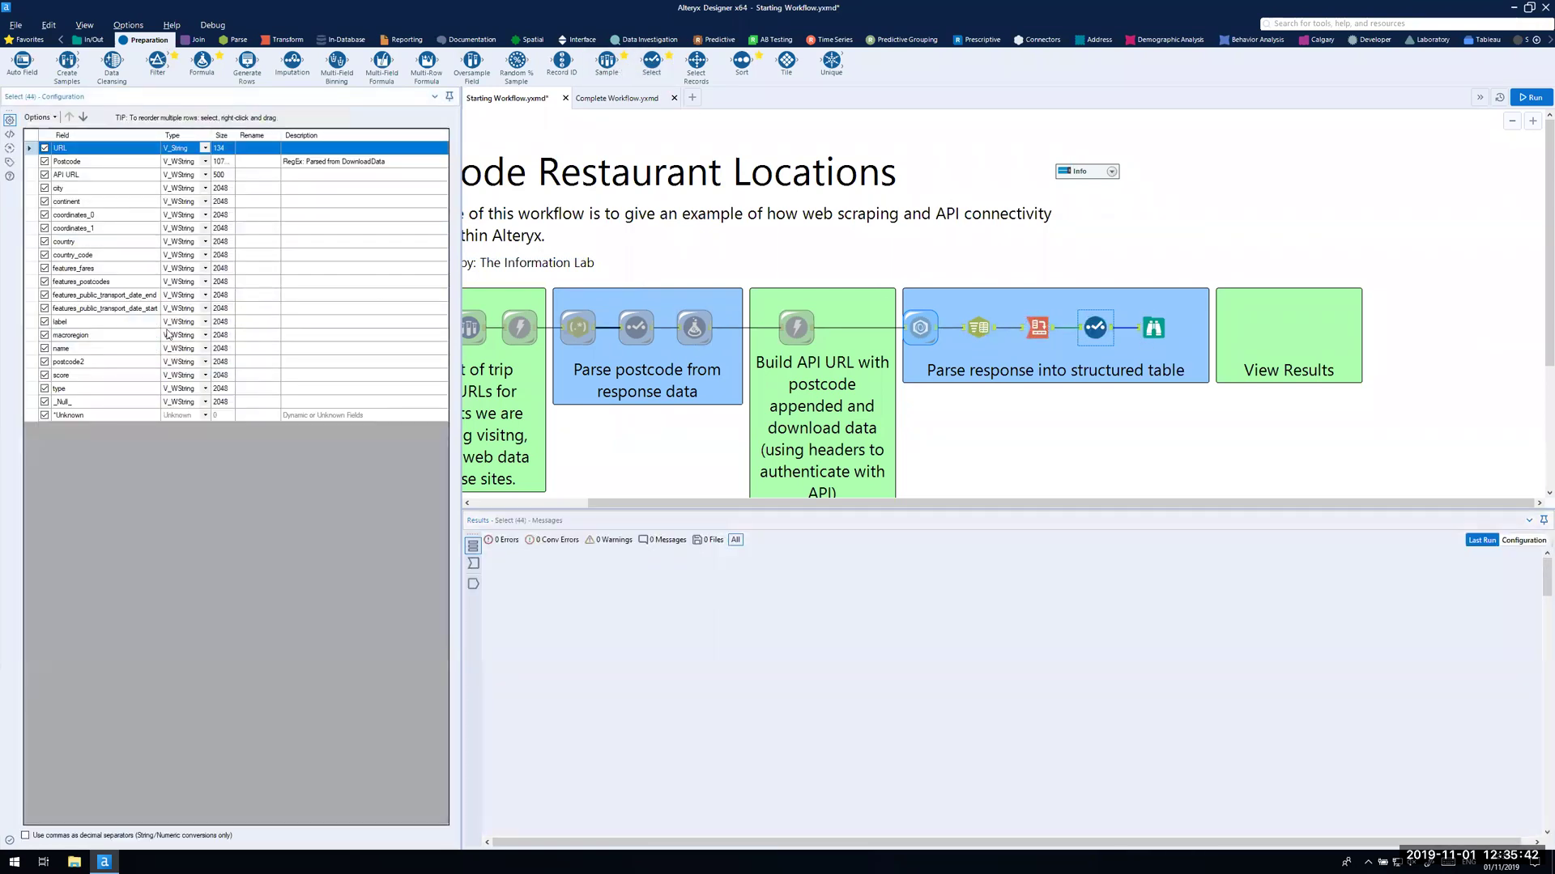
{"action": "left_click", "coordinate": [271, 216]}
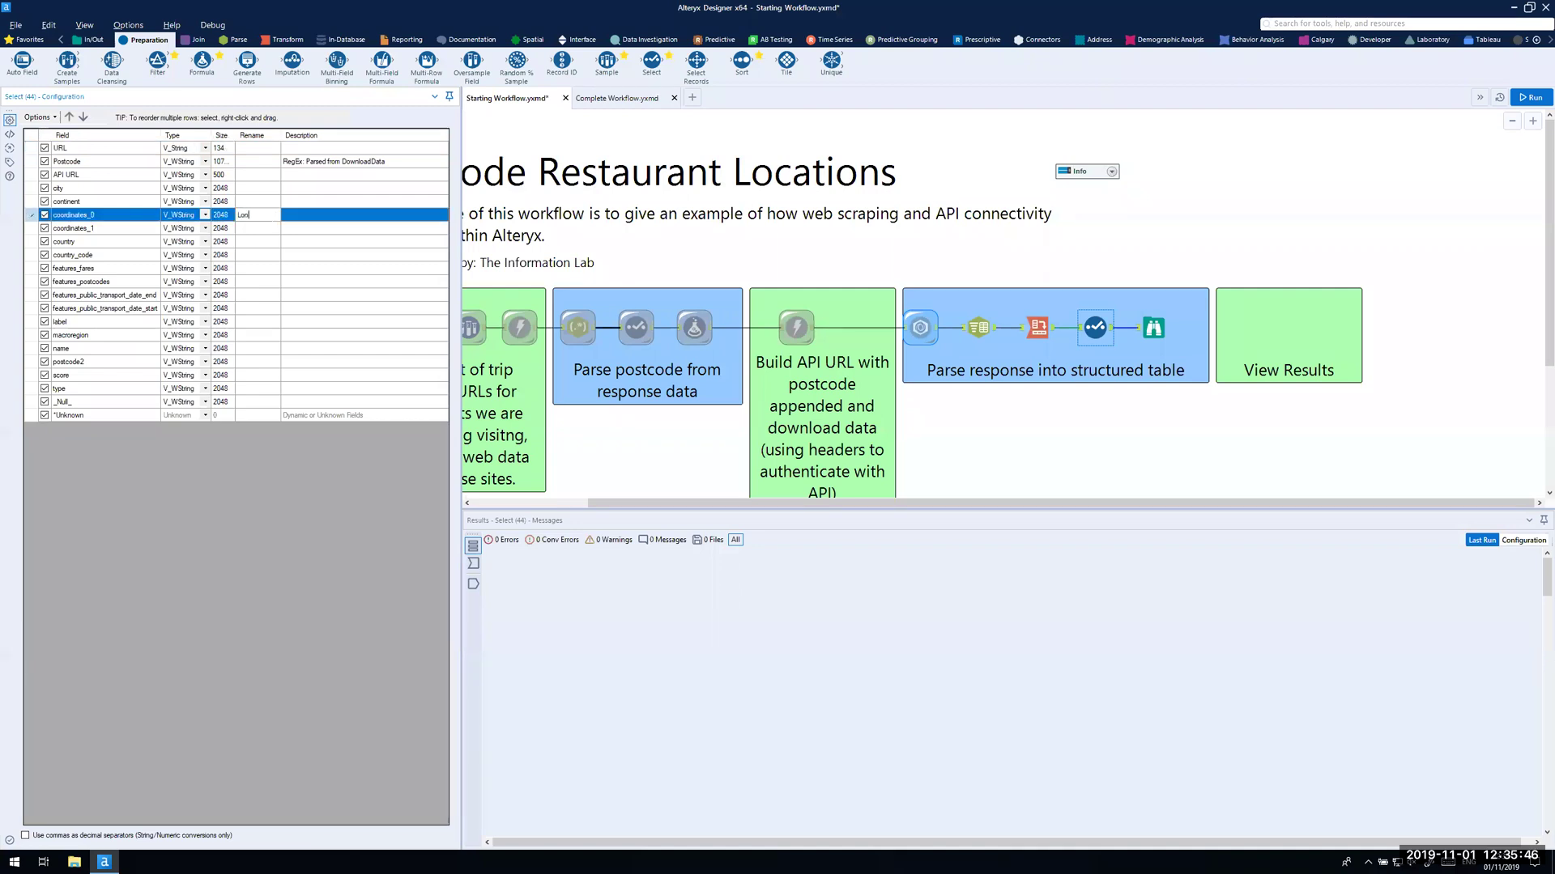
{"action": "left_click", "coordinate": [267, 229]}
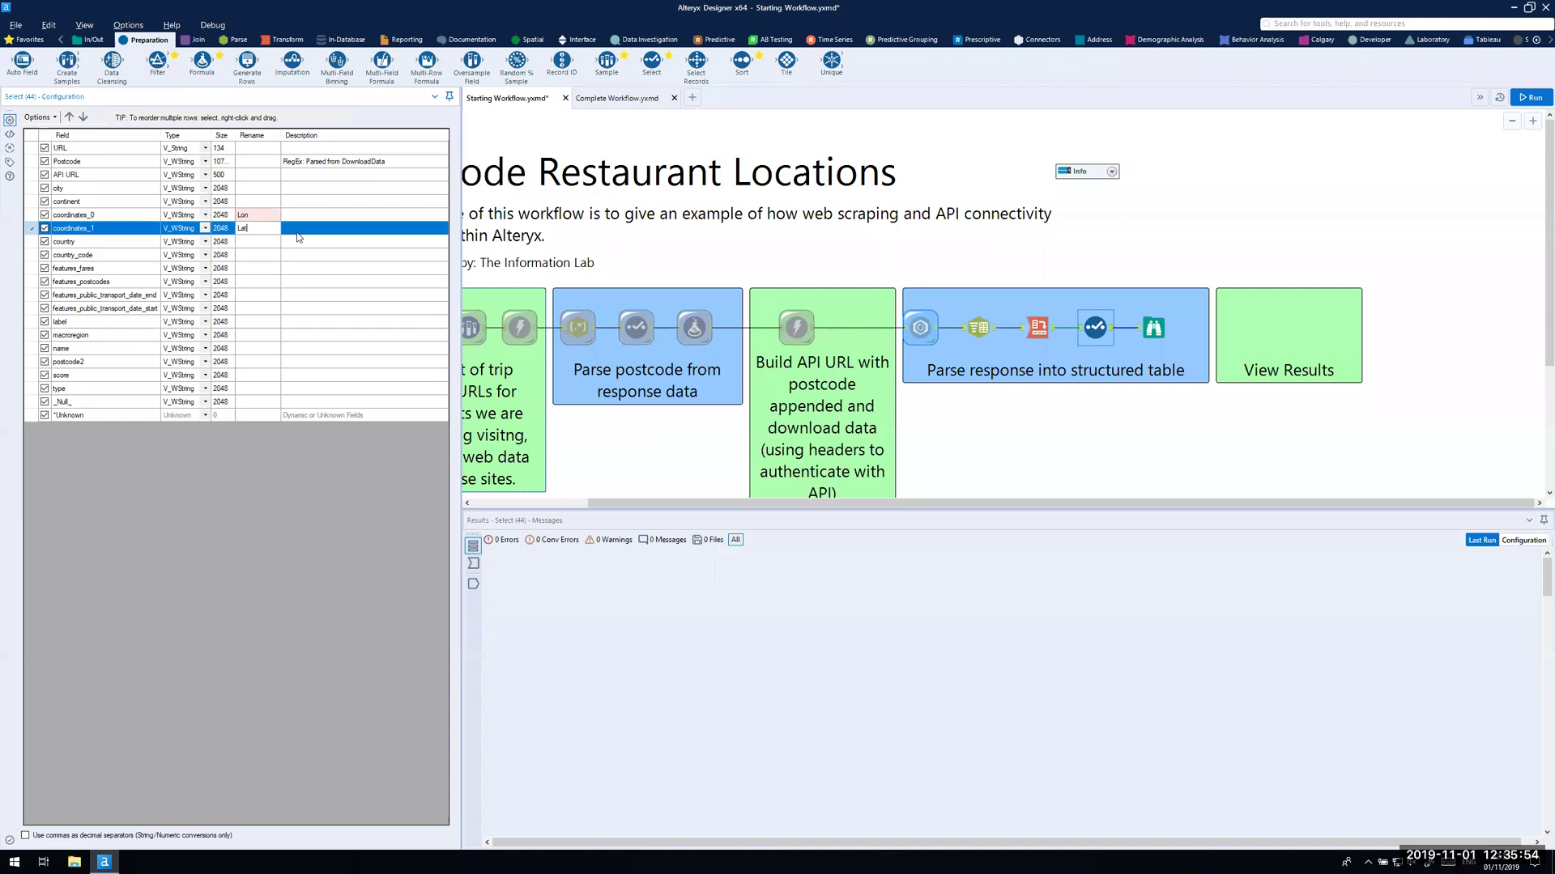
{"action": "left_click", "coordinate": [1146, 324]}
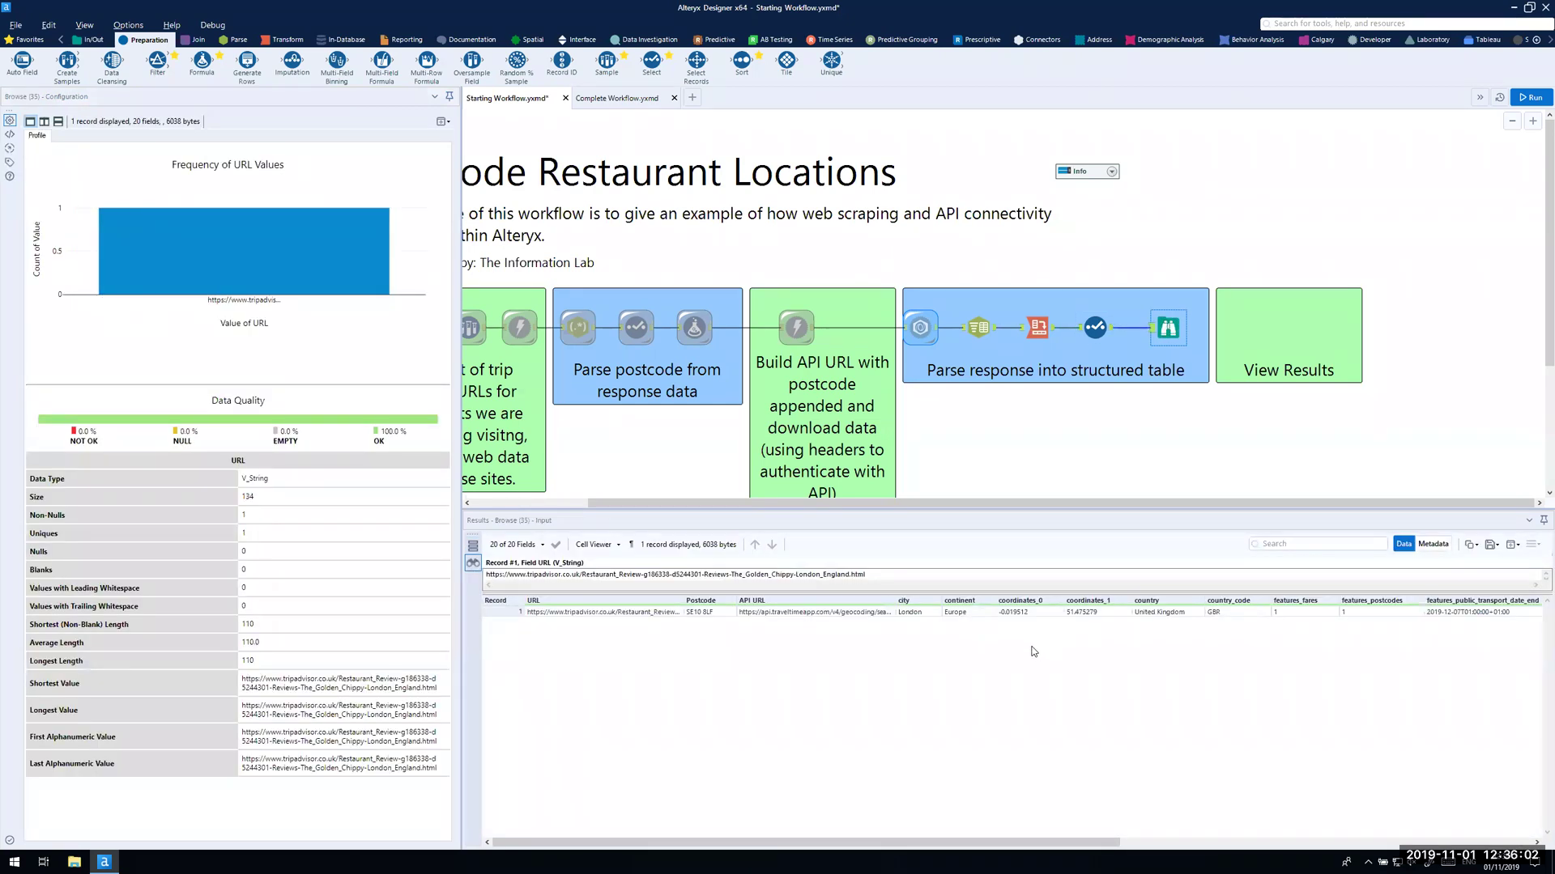
{"action": "left_click_drag", "start_coordinate": [983, 846], "coordinate": [1116, 844]}
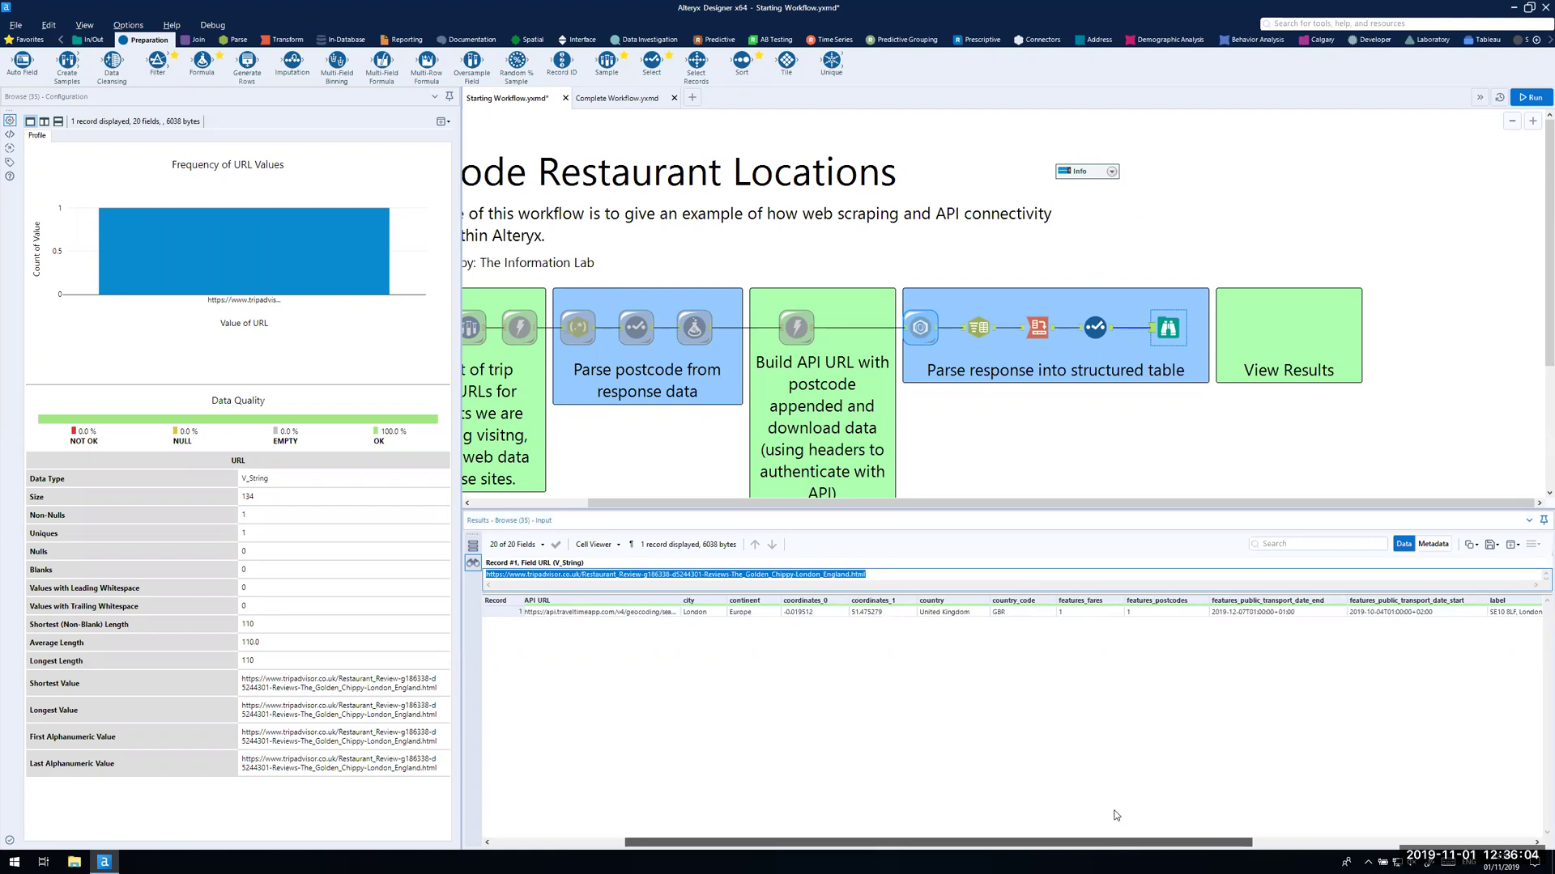
Step: Switch to the TravelTime Geocoding (Search) documentation in Chrome and review the response body JSON attributes and example response
{"action": "key", "text": "ctrl+Right"}
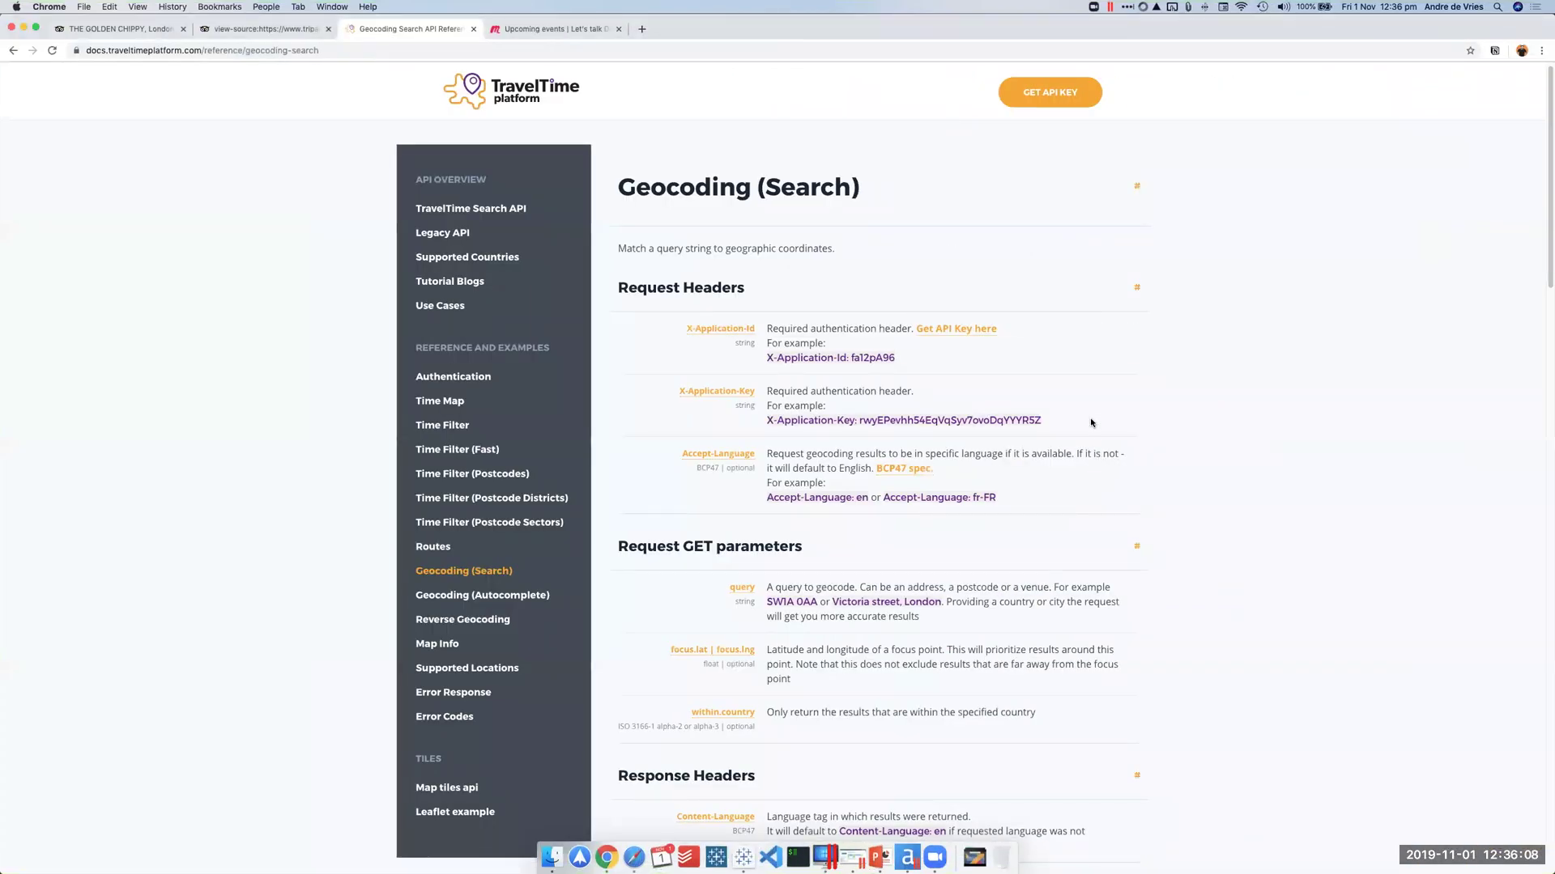
{"action": "scroll", "coordinate": [1104, 367], "scroll_direction": "down", "scroll_amount": 5}
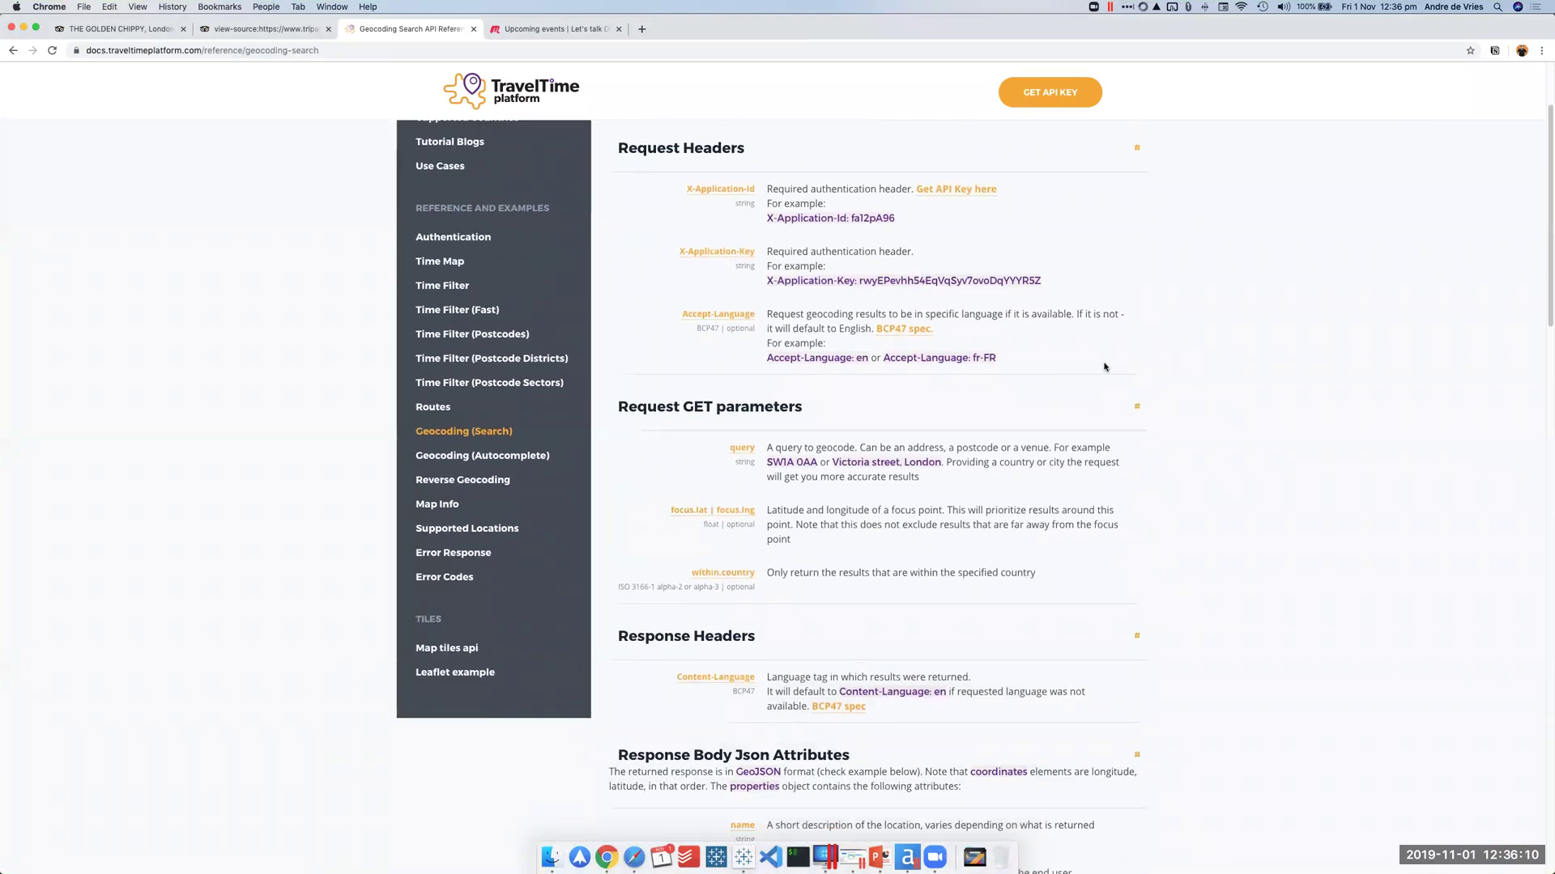
{"action": "left_click_drag", "start_coordinate": [628, 473], "coordinate": [883, 463]}
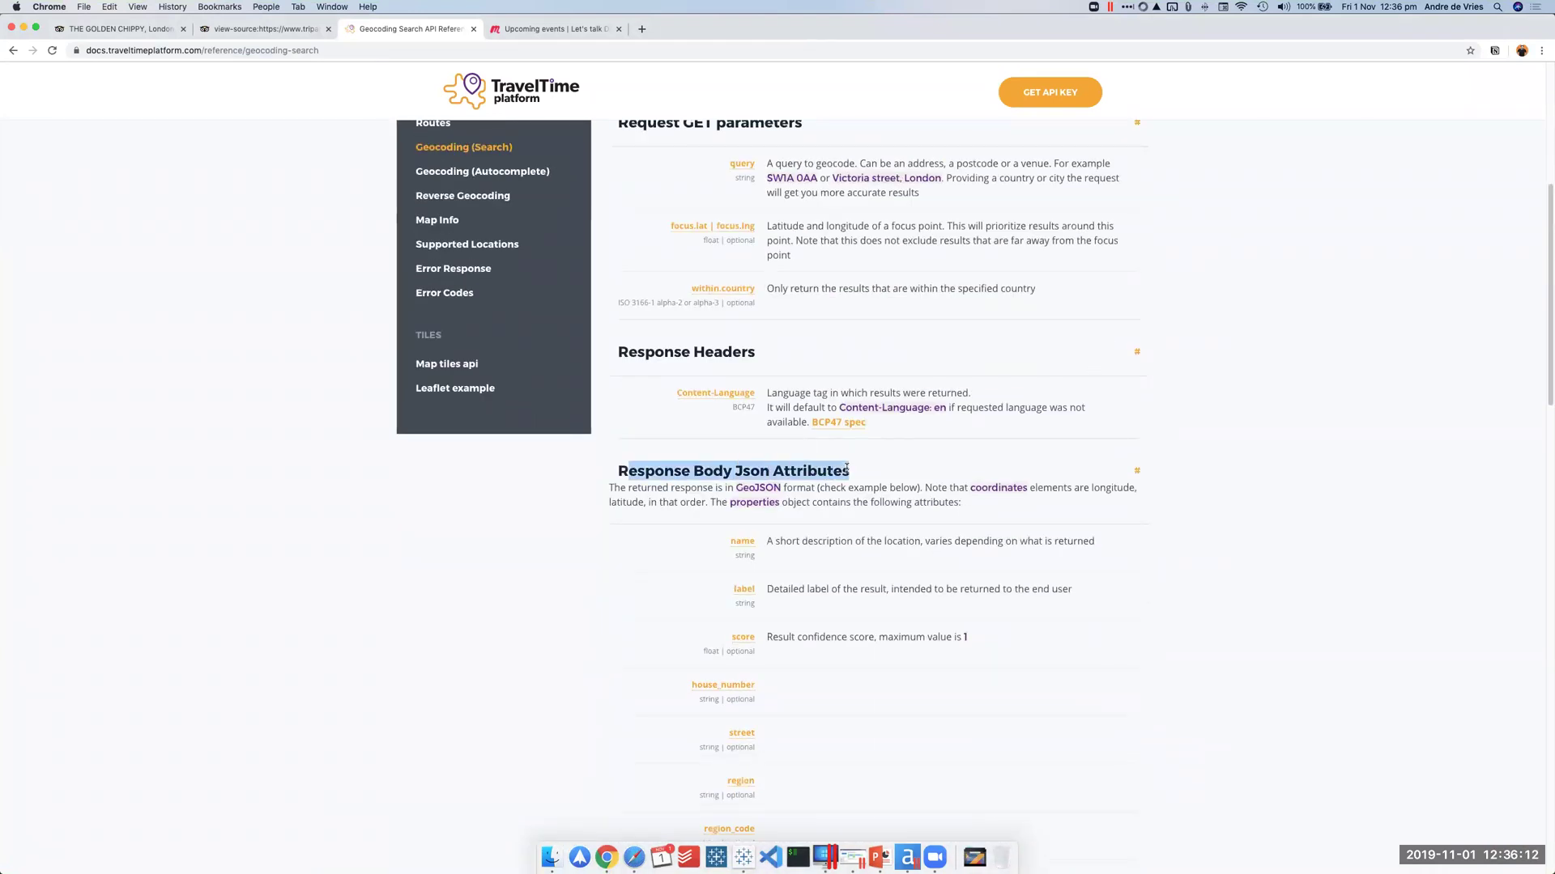
{"action": "scroll", "coordinate": [882, 463], "scroll_direction": "down", "scroll_amount": 2}
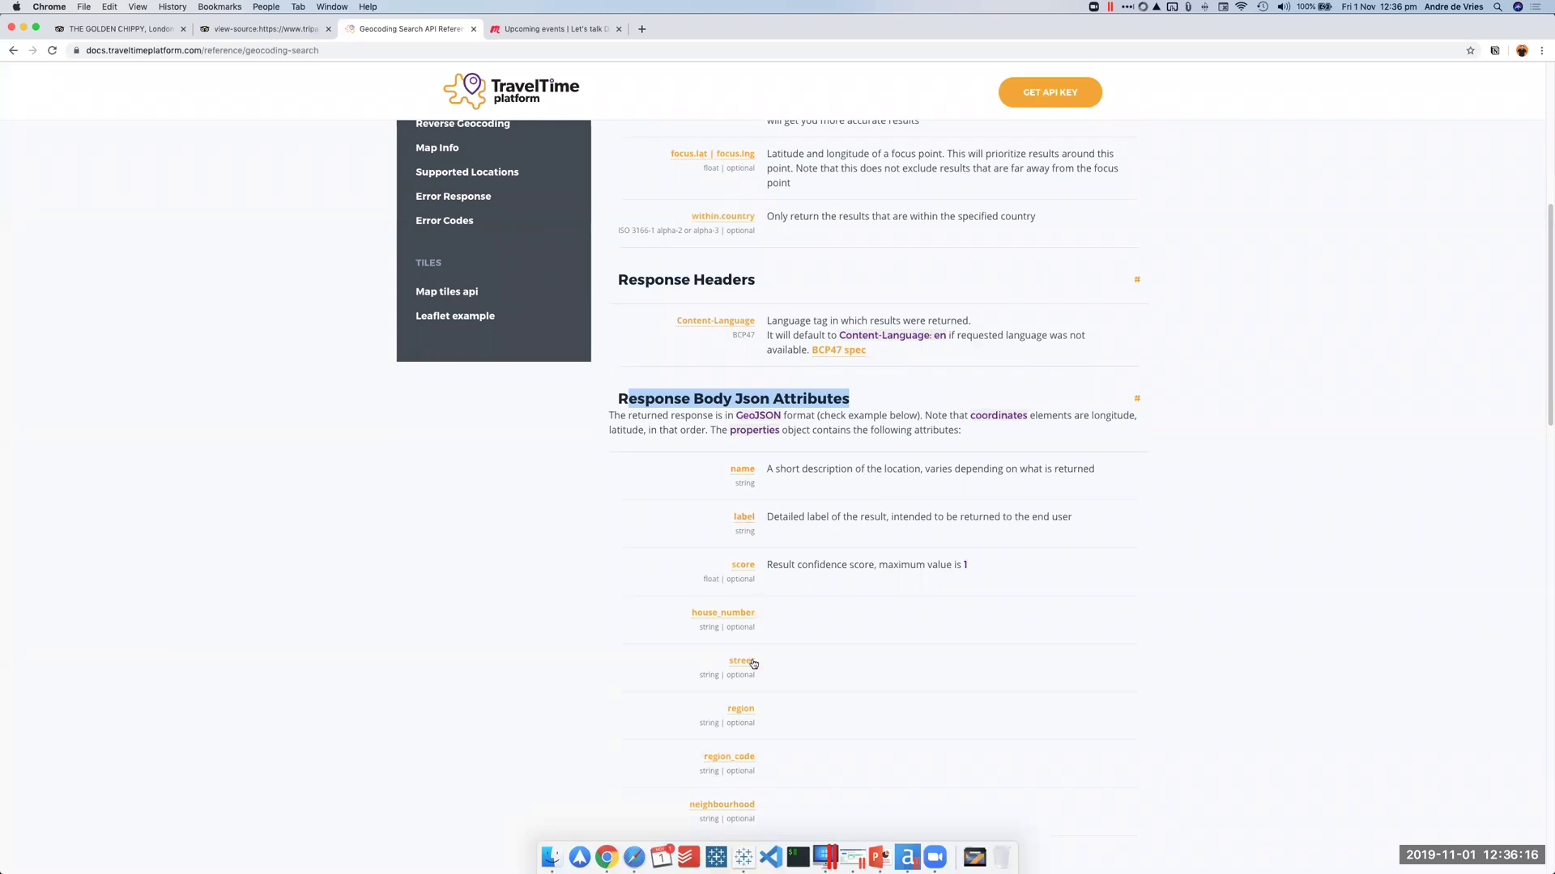
{"action": "scroll", "coordinate": [739, 604], "scroll_direction": "down", "scroll_amount": 3}
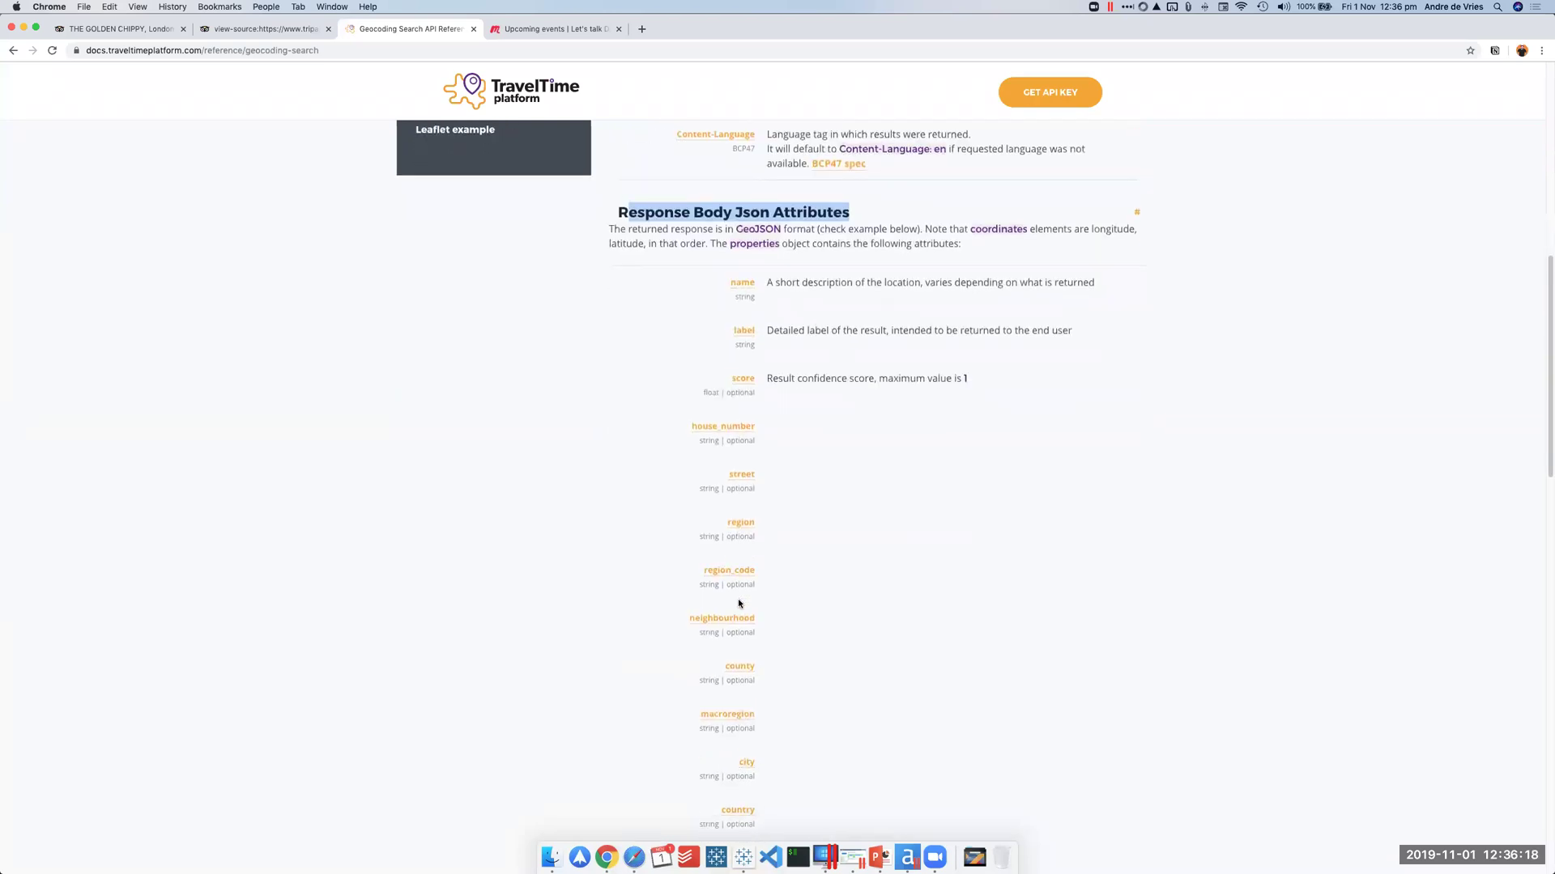
{"action": "scroll", "coordinate": [738, 601], "scroll_direction": "down", "scroll_amount": 7}
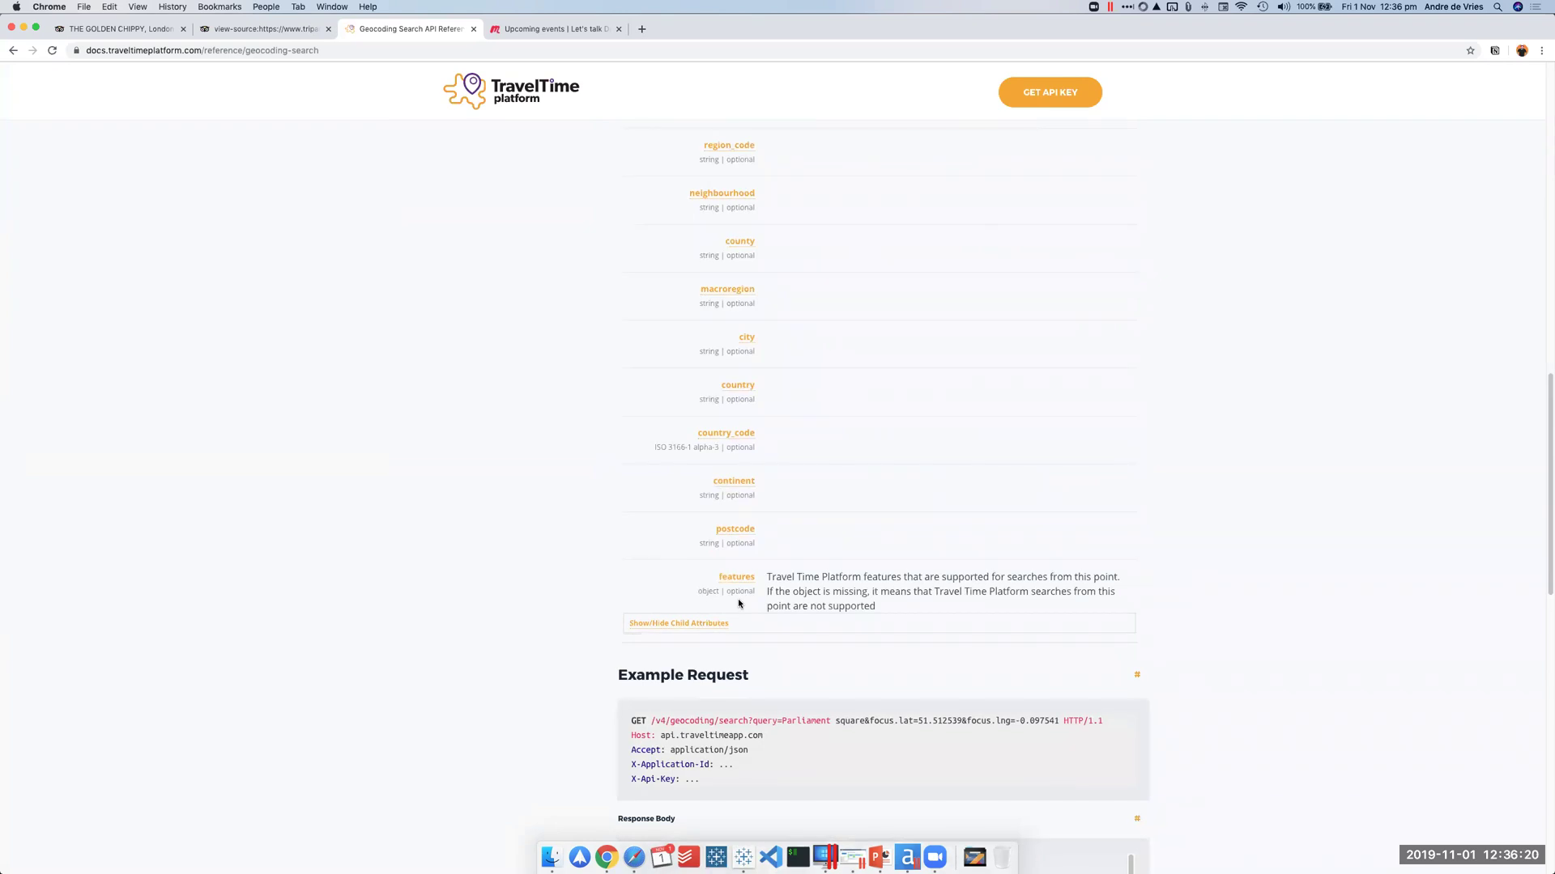
{"action": "scroll", "coordinate": [739, 604], "scroll_direction": "down", "scroll_amount": 7}
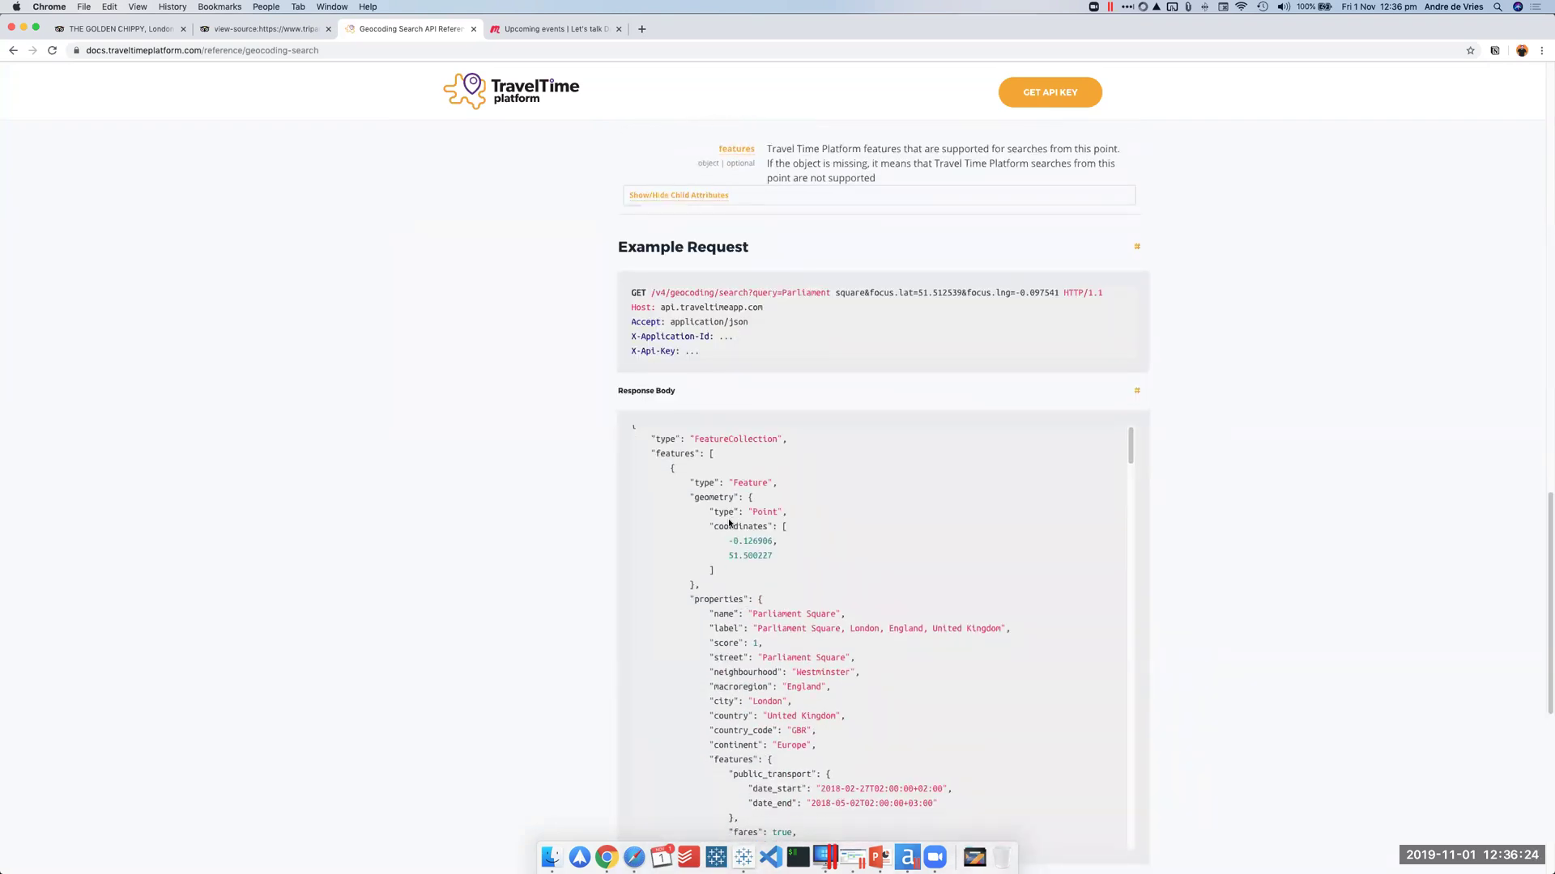
{"action": "scroll", "coordinate": [552, 532], "scroll_direction": "up", "scroll_amount": 5}
{"action": "scroll", "coordinate": [552, 532], "scroll_direction": "up", "scroll_amount": 9}
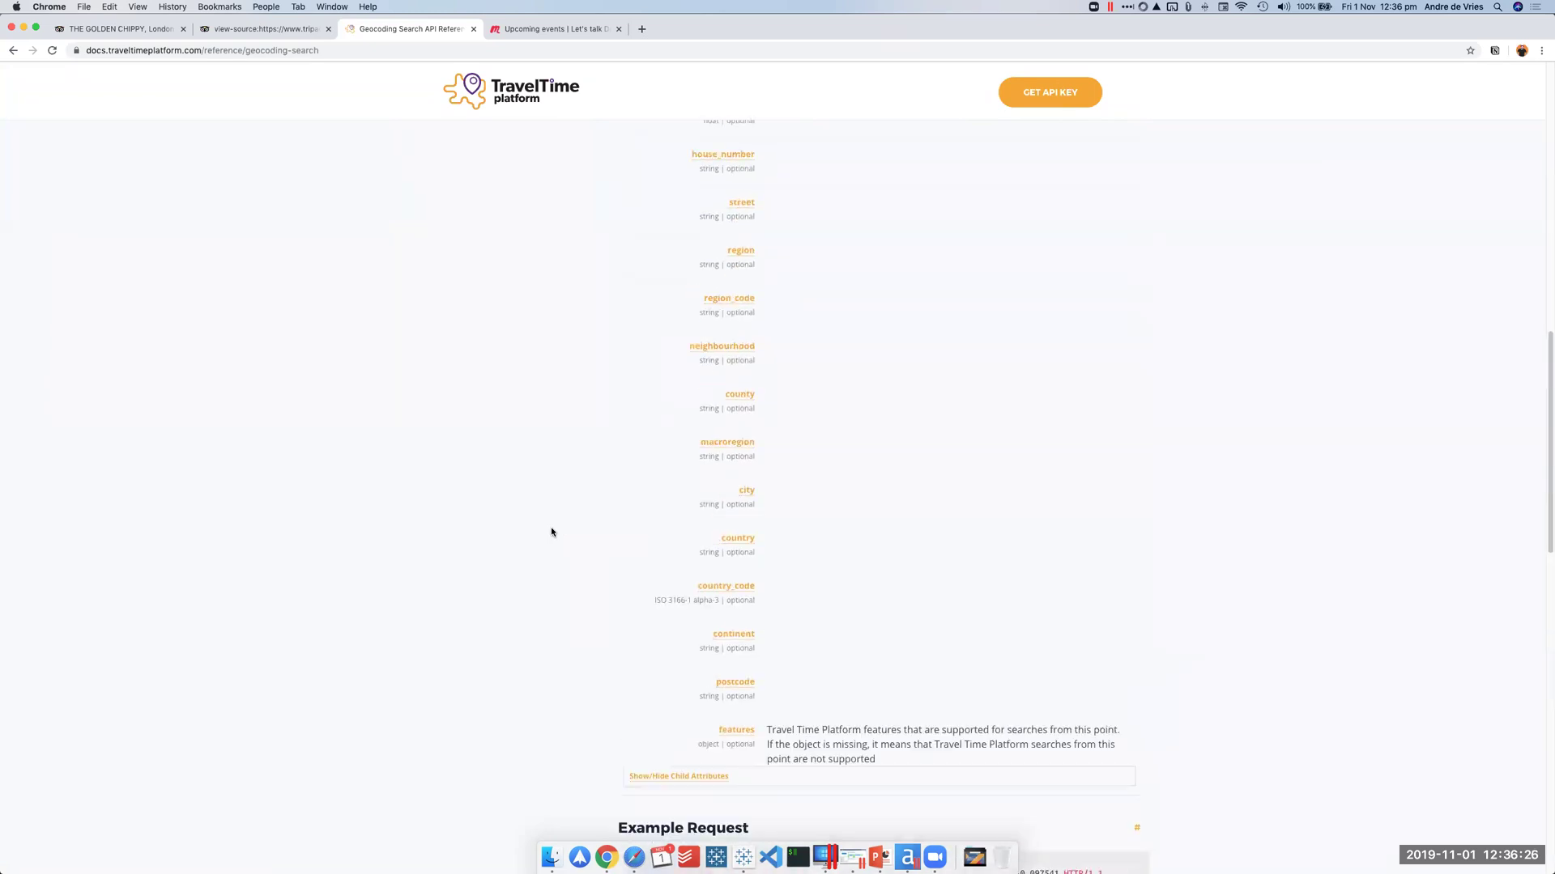
{"action": "scroll", "coordinate": [552, 532], "scroll_direction": "down", "scroll_amount": 1}
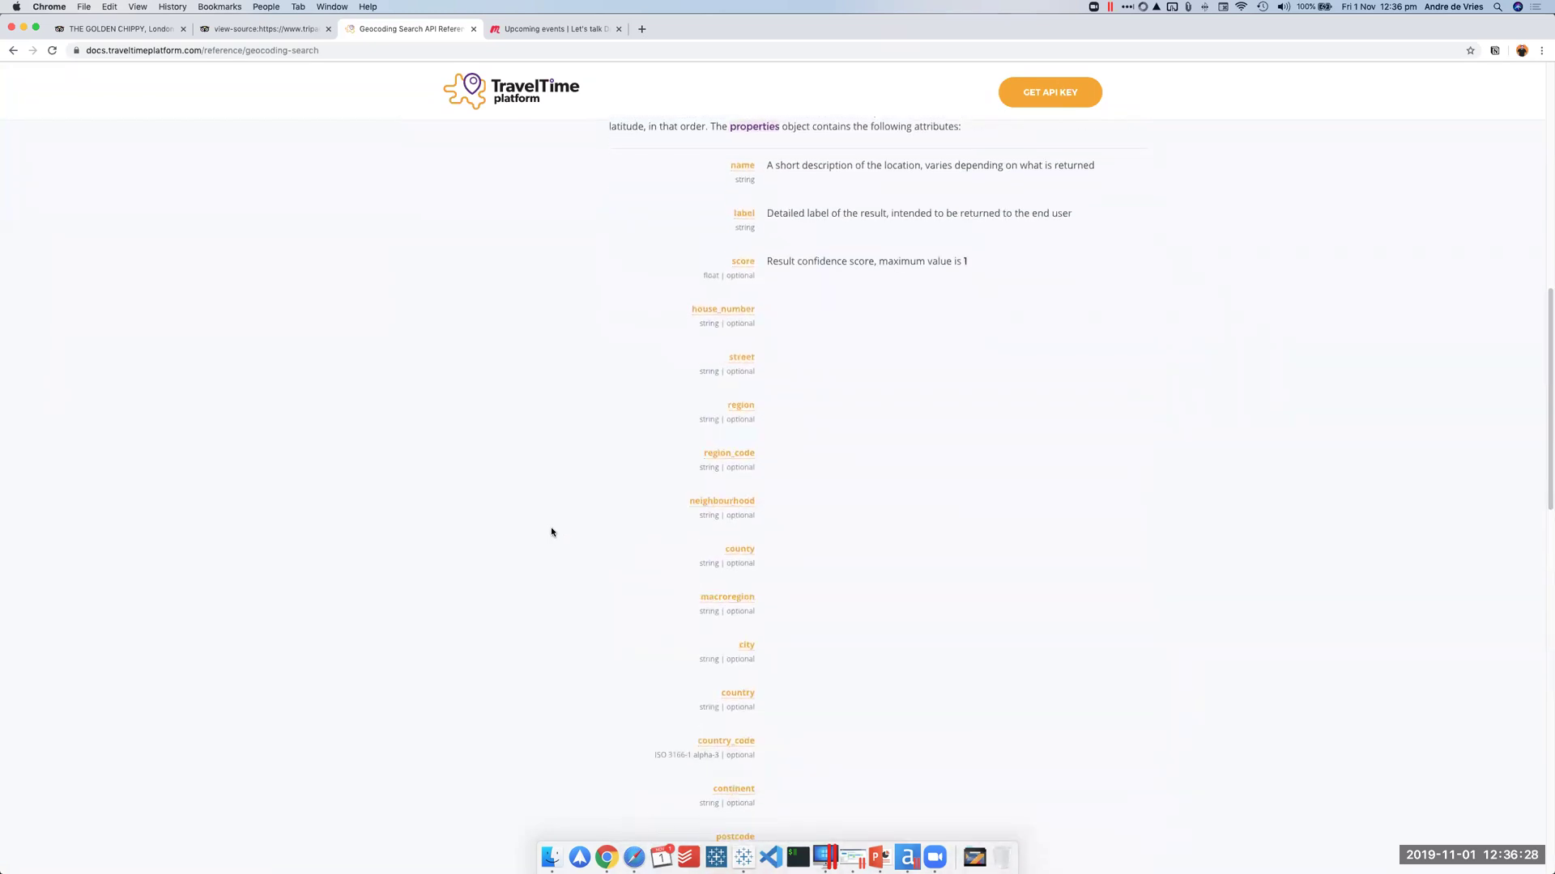
{"action": "scroll", "coordinate": [551, 532], "scroll_direction": "down", "scroll_amount": 1}
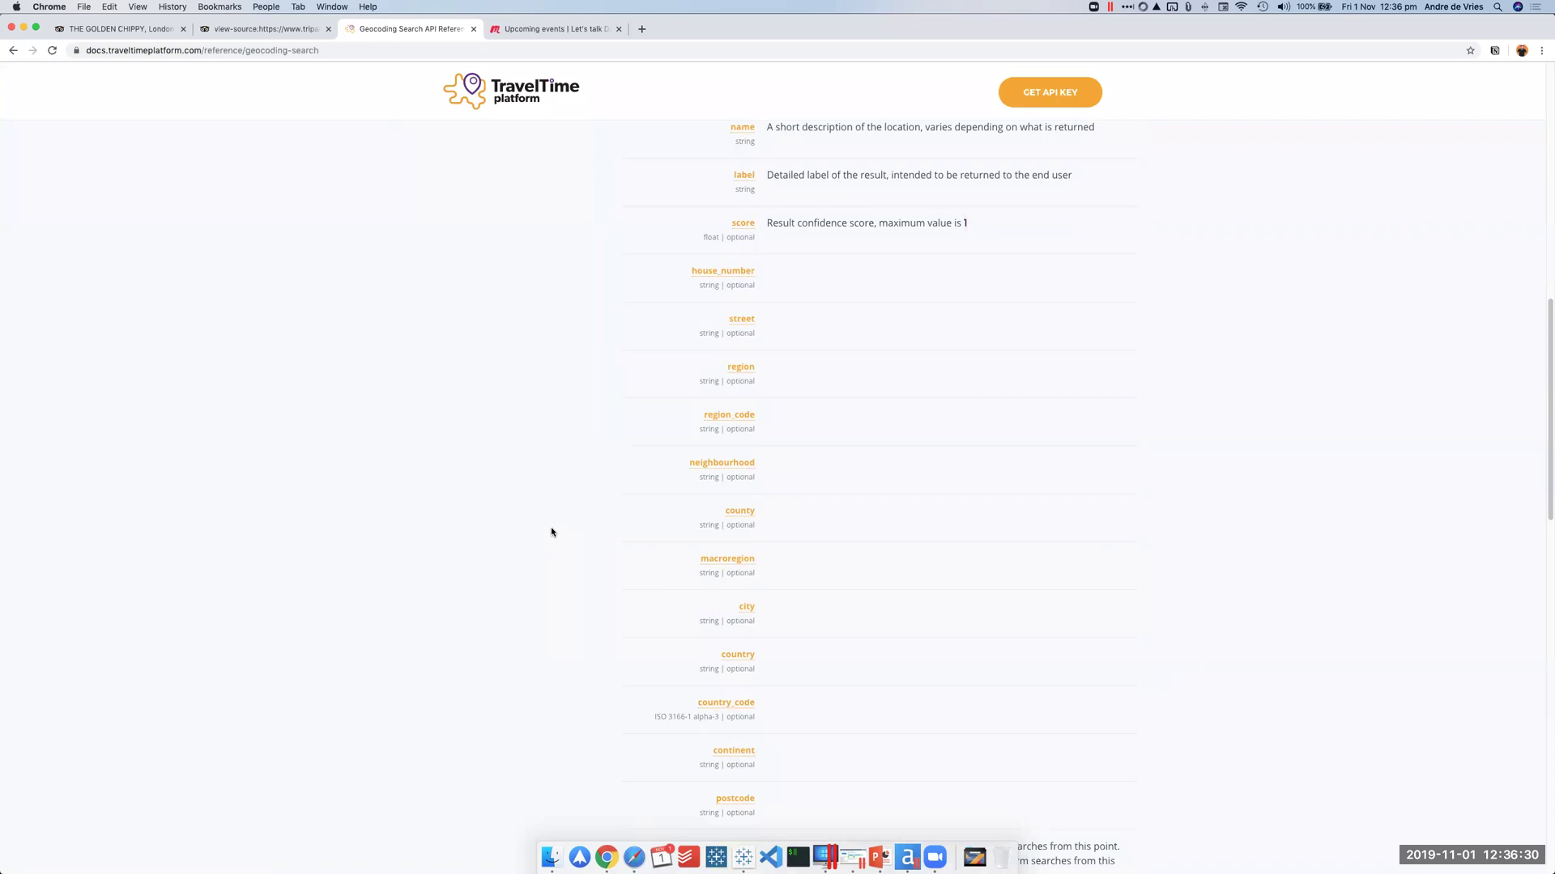
{"action": "scroll", "coordinate": [552, 532], "scroll_direction": "up", "scroll_amount": 5}
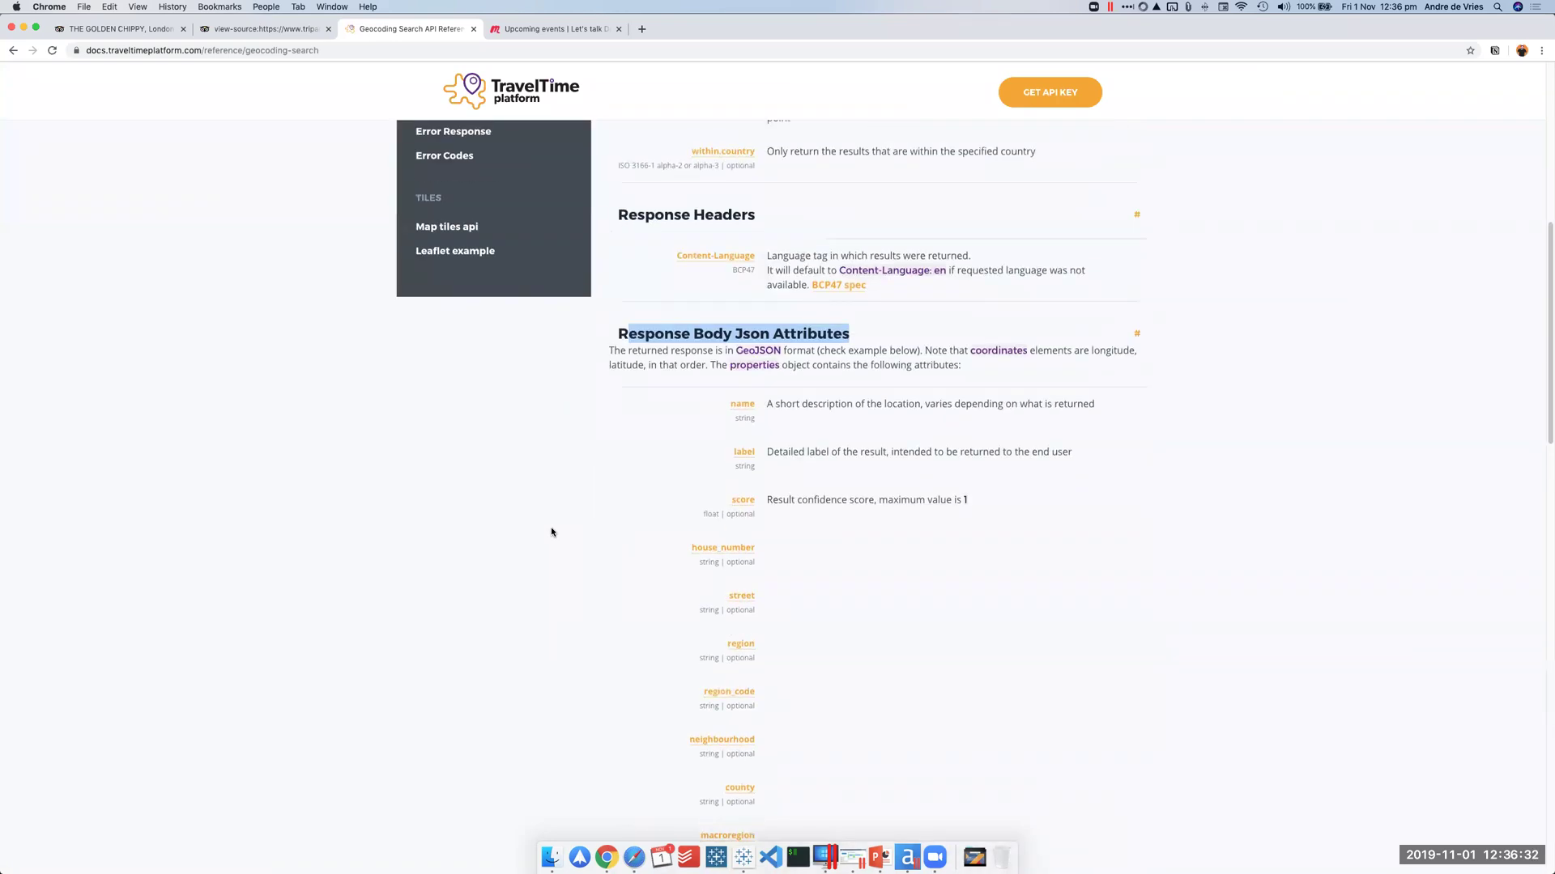
Step: Search the documentation page for "coordina" and go through the matches to the note under Response Body Json Attributes
{"action": "left_click", "coordinate": [816, 544]}
{"action": "key", "text": "super+f"}
{"action": "type", "text": "co"}
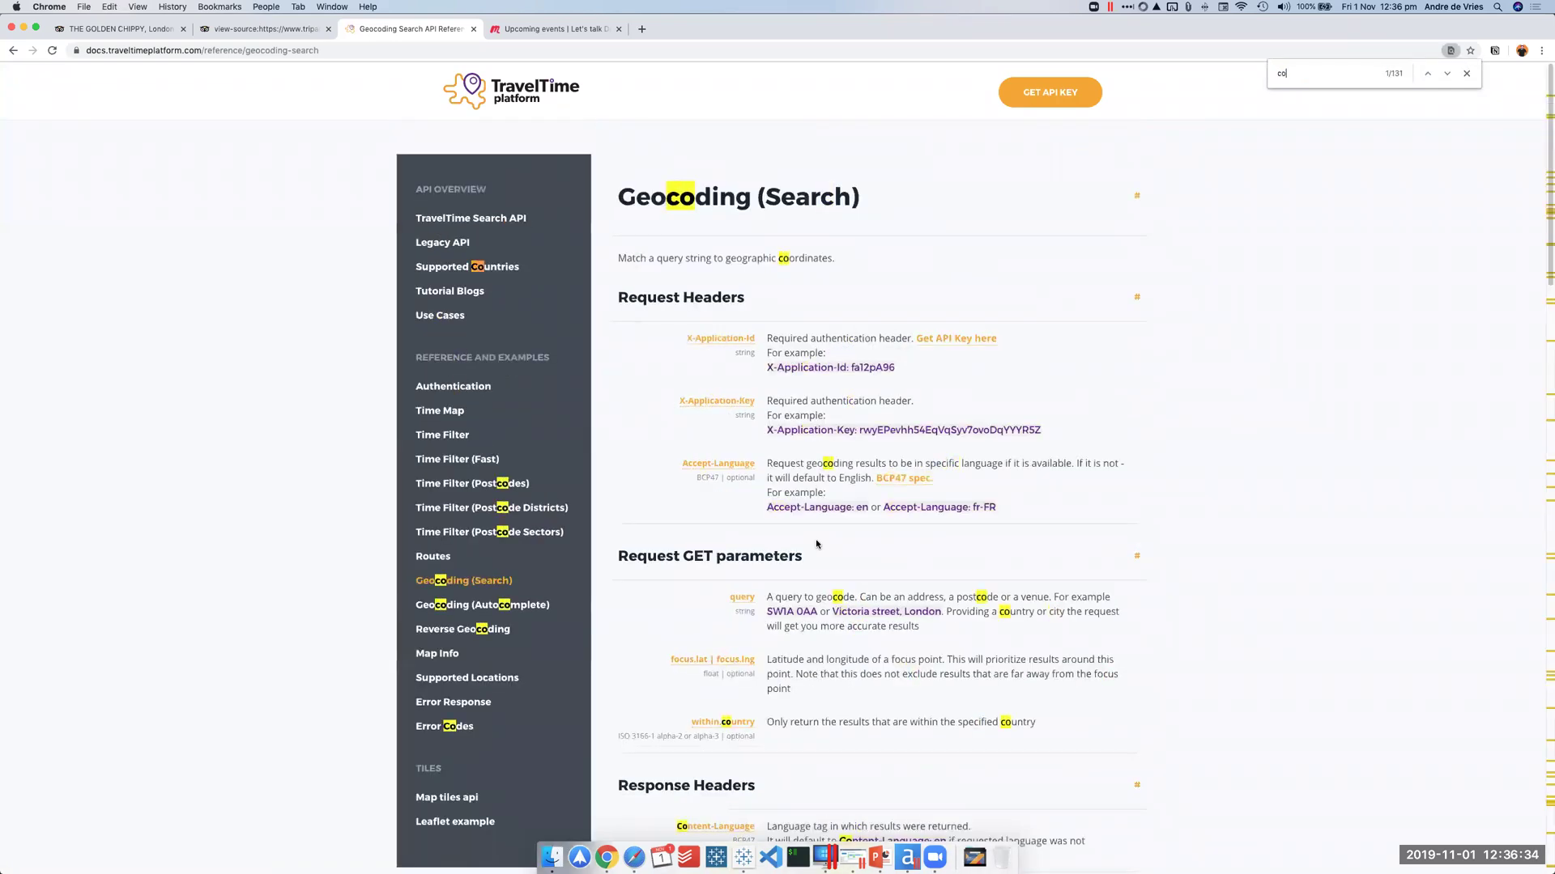
{"action": "type", "text": "ordina"}
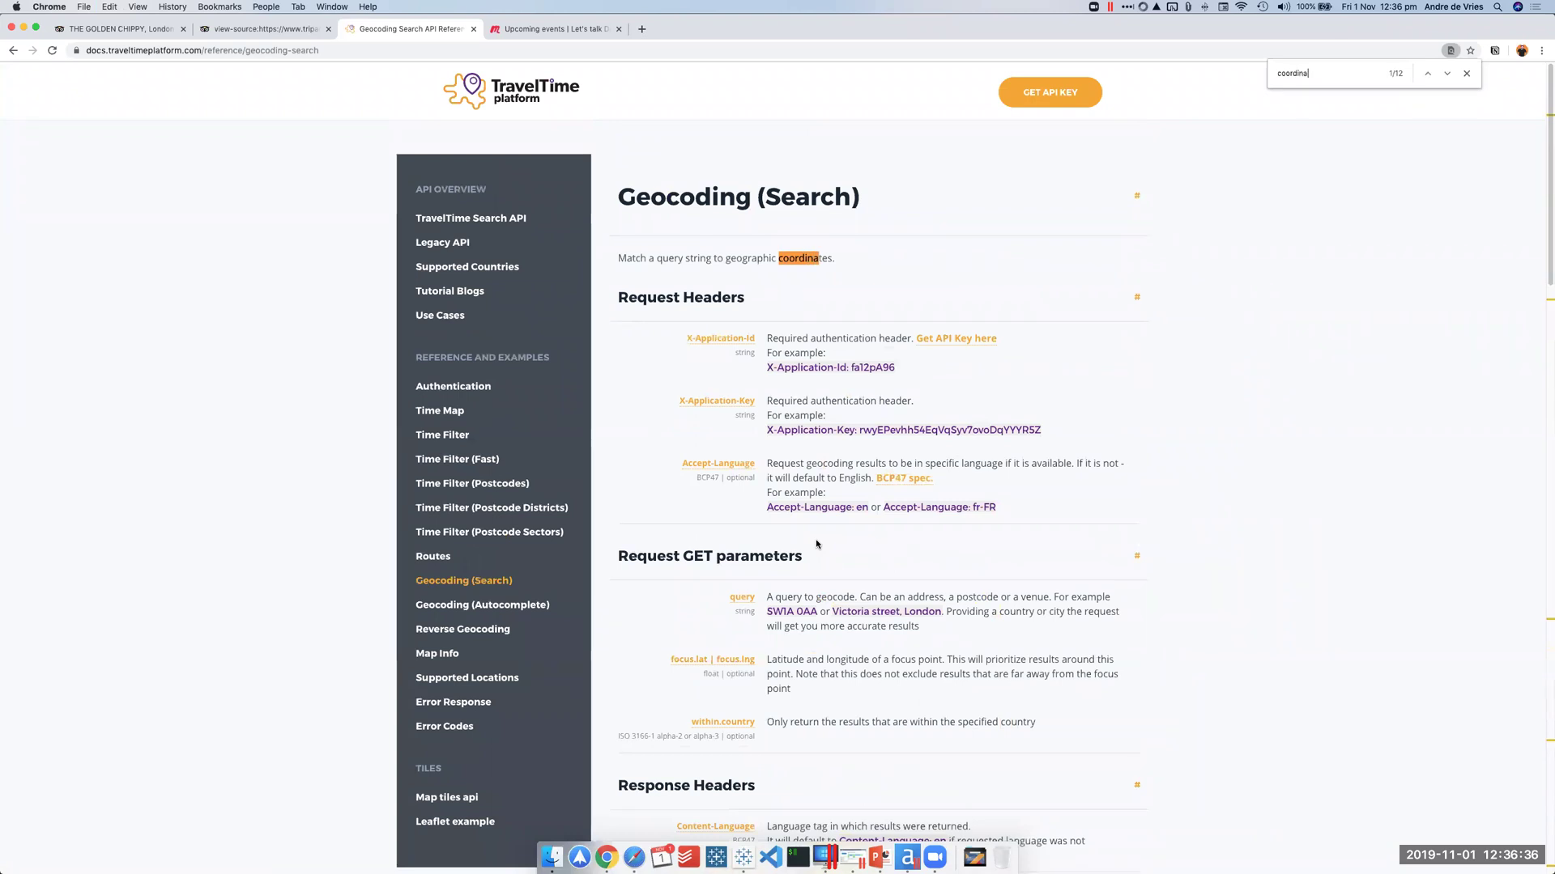
{"action": "key", "text": "Return"}
{"action": "key", "text": "Return"}
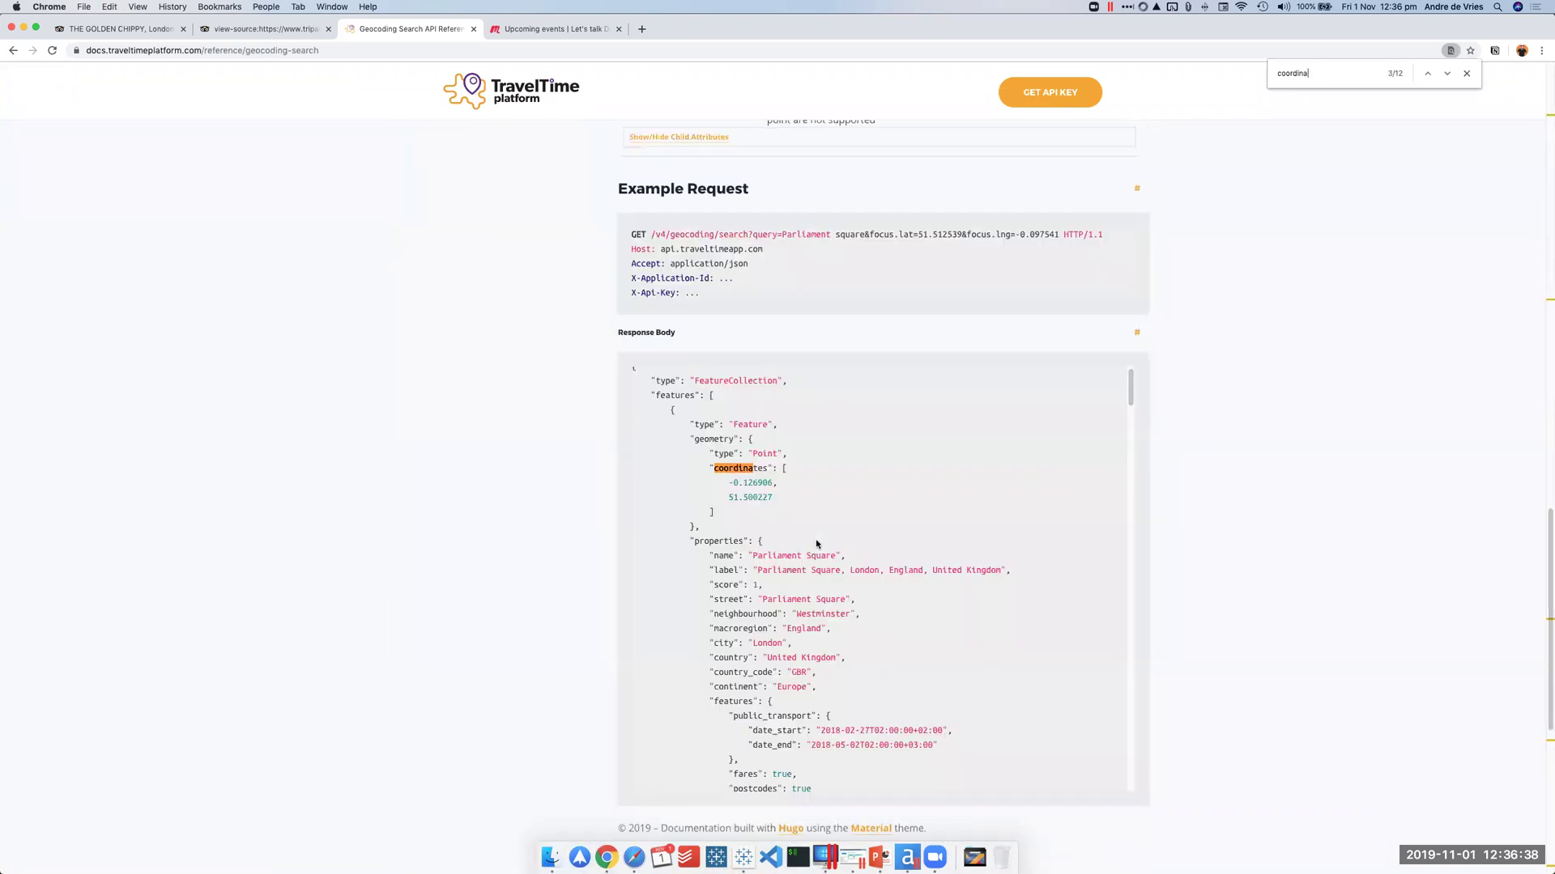
{"action": "key", "text": "Return"}
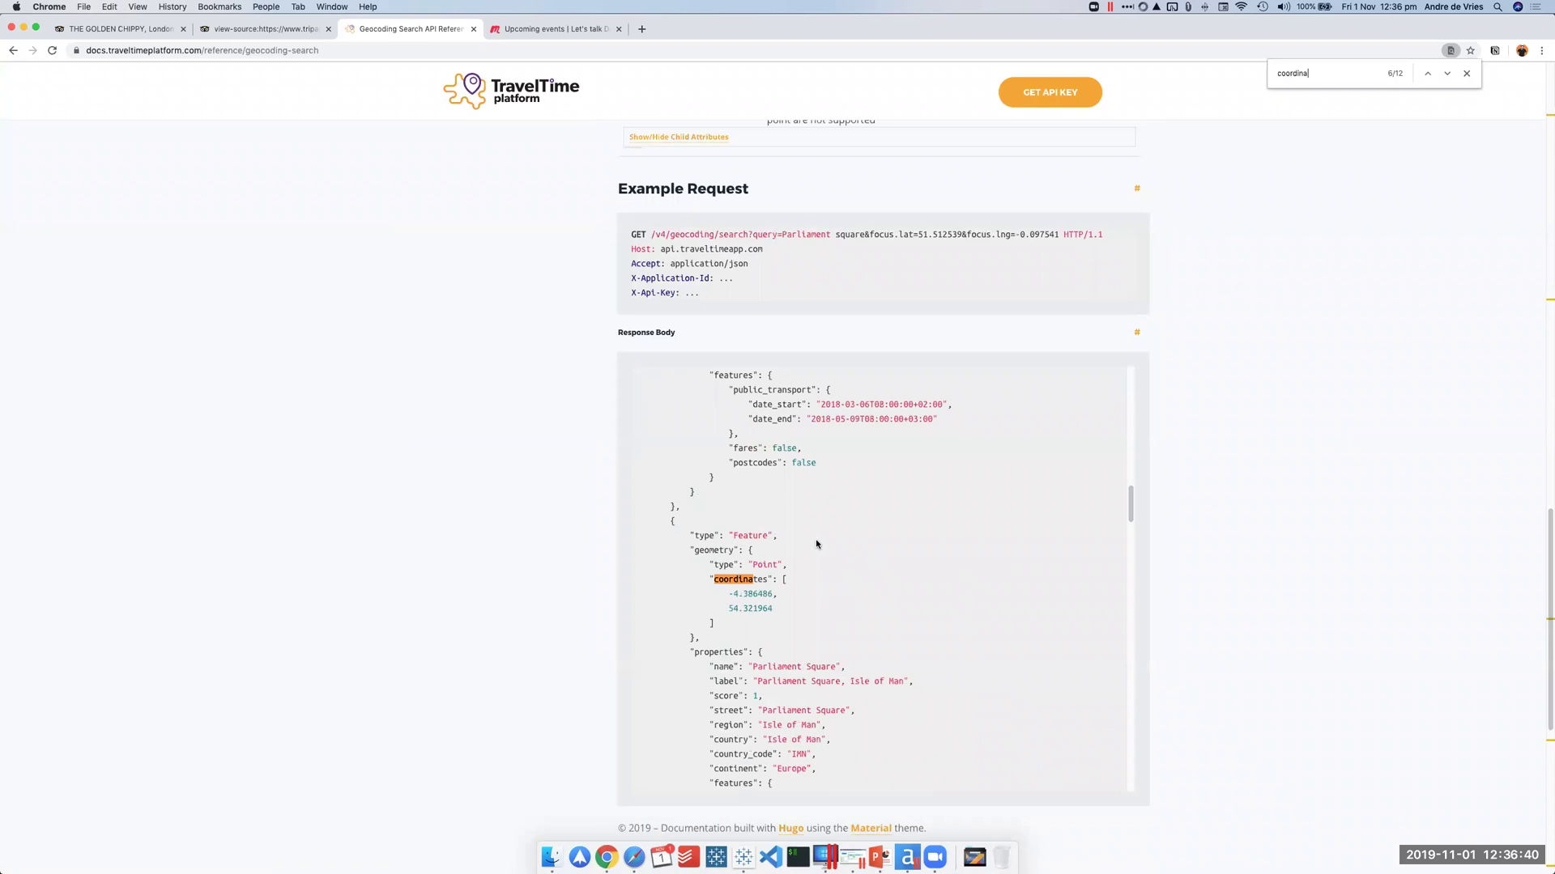
{"action": "key", "text": "Return"}
{"action": "key", "text": "Return"}
{"action": "key", "text": "Return"}
{"action": "key", "text": "Return"}
{"action": "key", "text": "Return"}
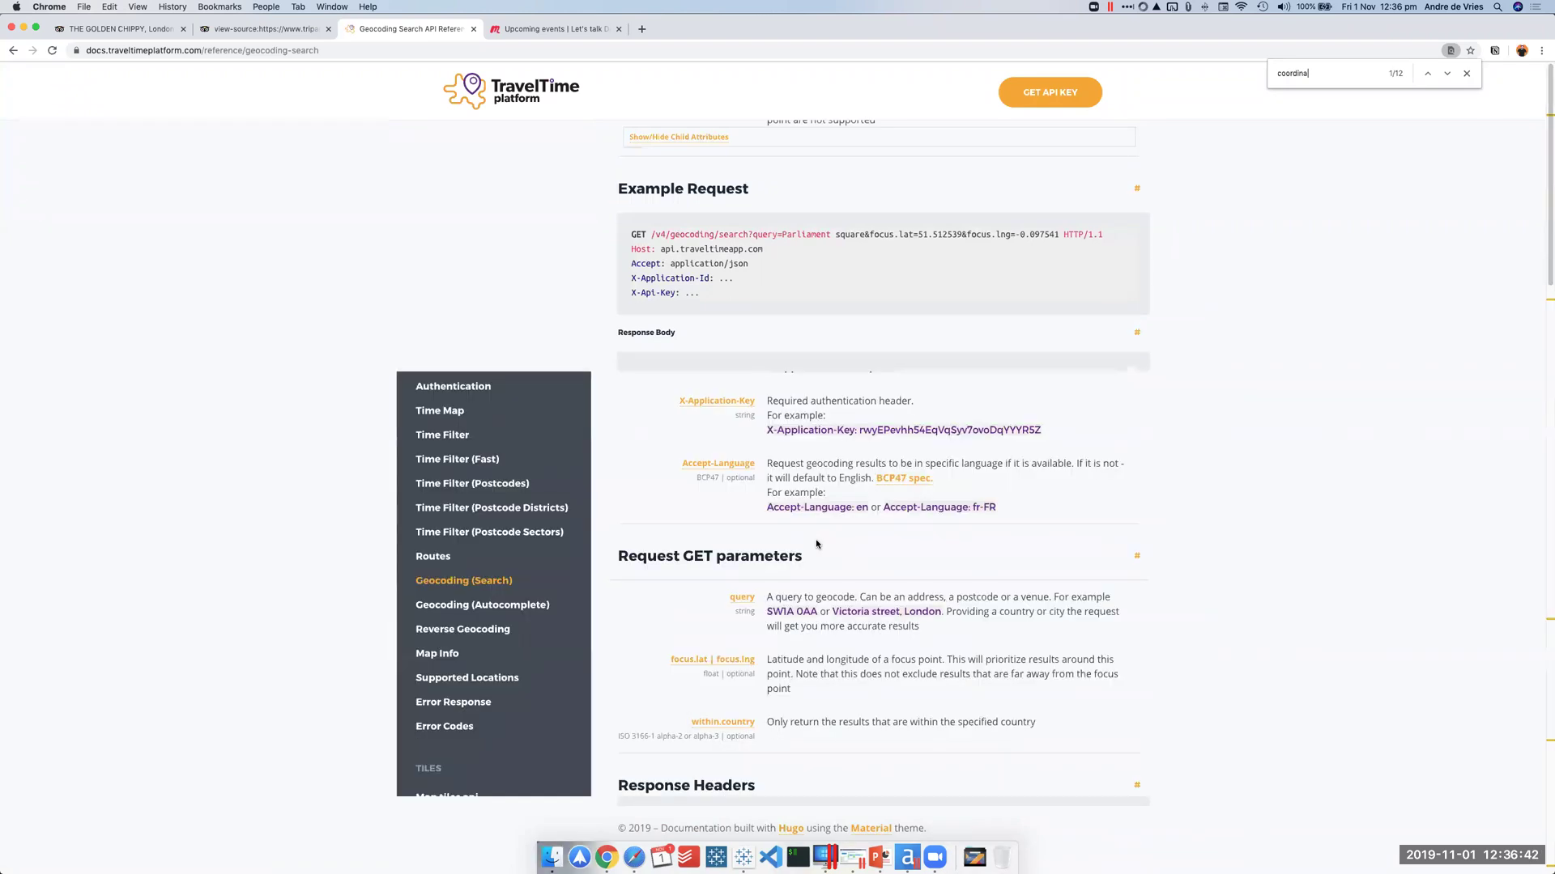
{"action": "key", "text": "Return"}
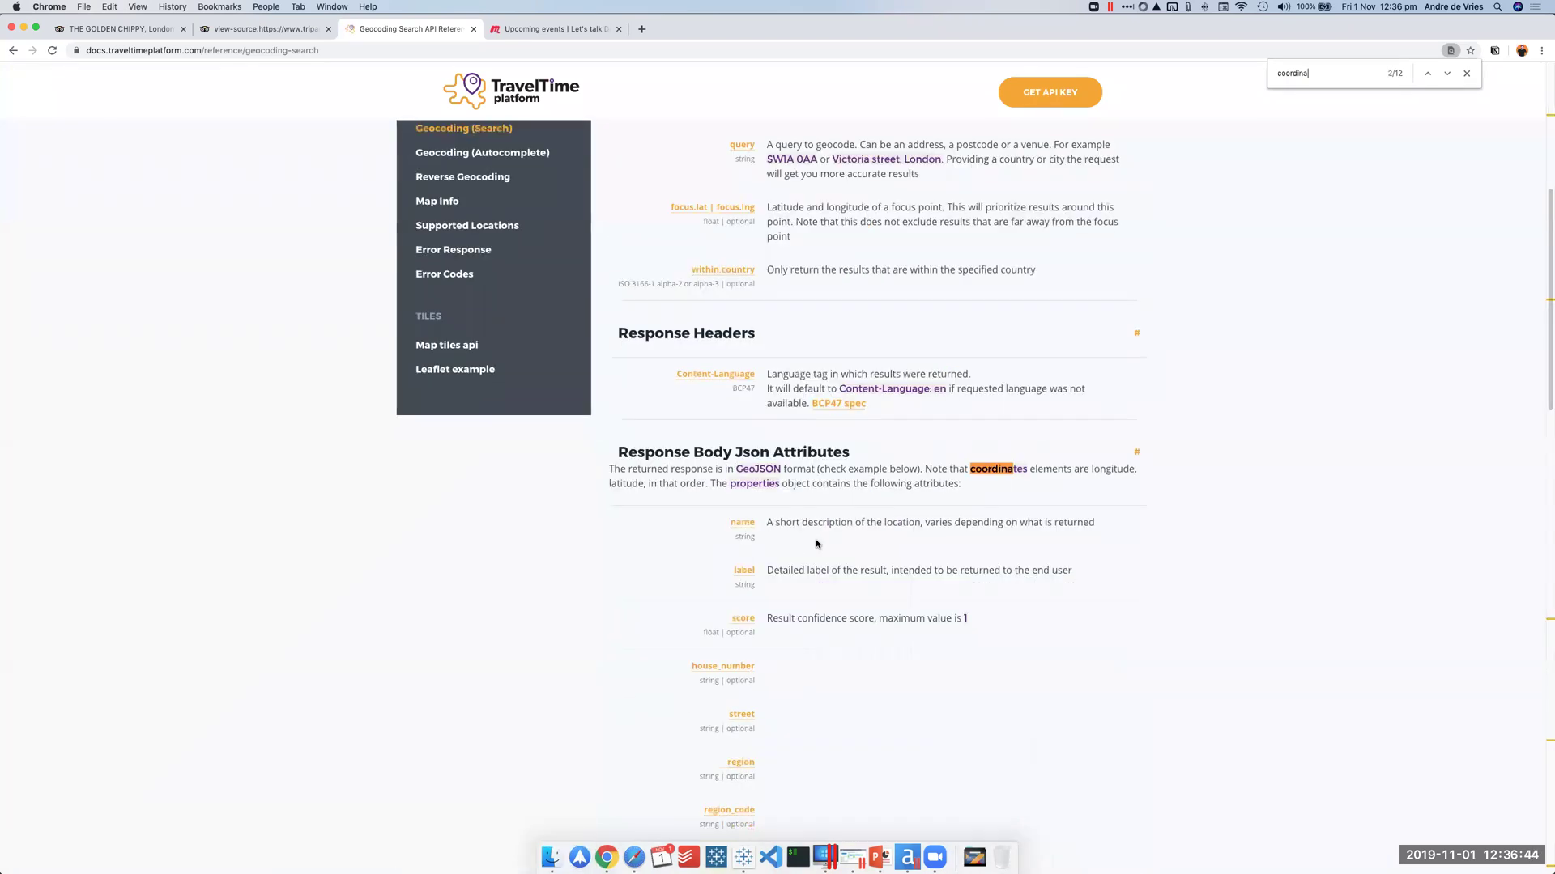
Step: Read the note on the order of the coordinates elements, highlighting its wording
{"action": "left_click_drag", "start_coordinate": [951, 471], "coordinate": [1025, 469]}
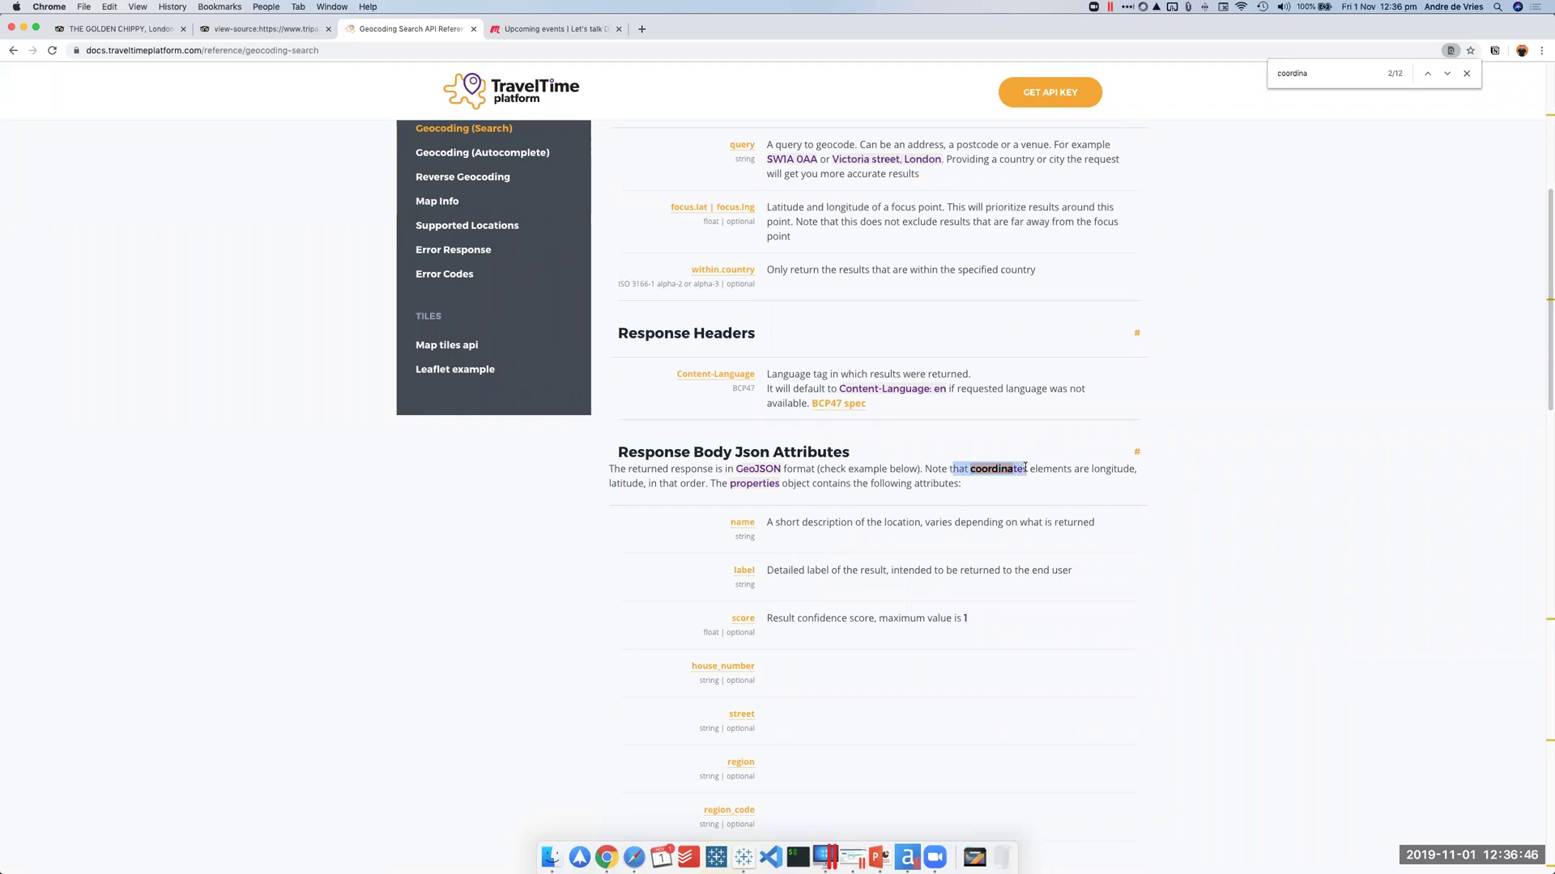
{"action": "left_click", "coordinate": [947, 470]}
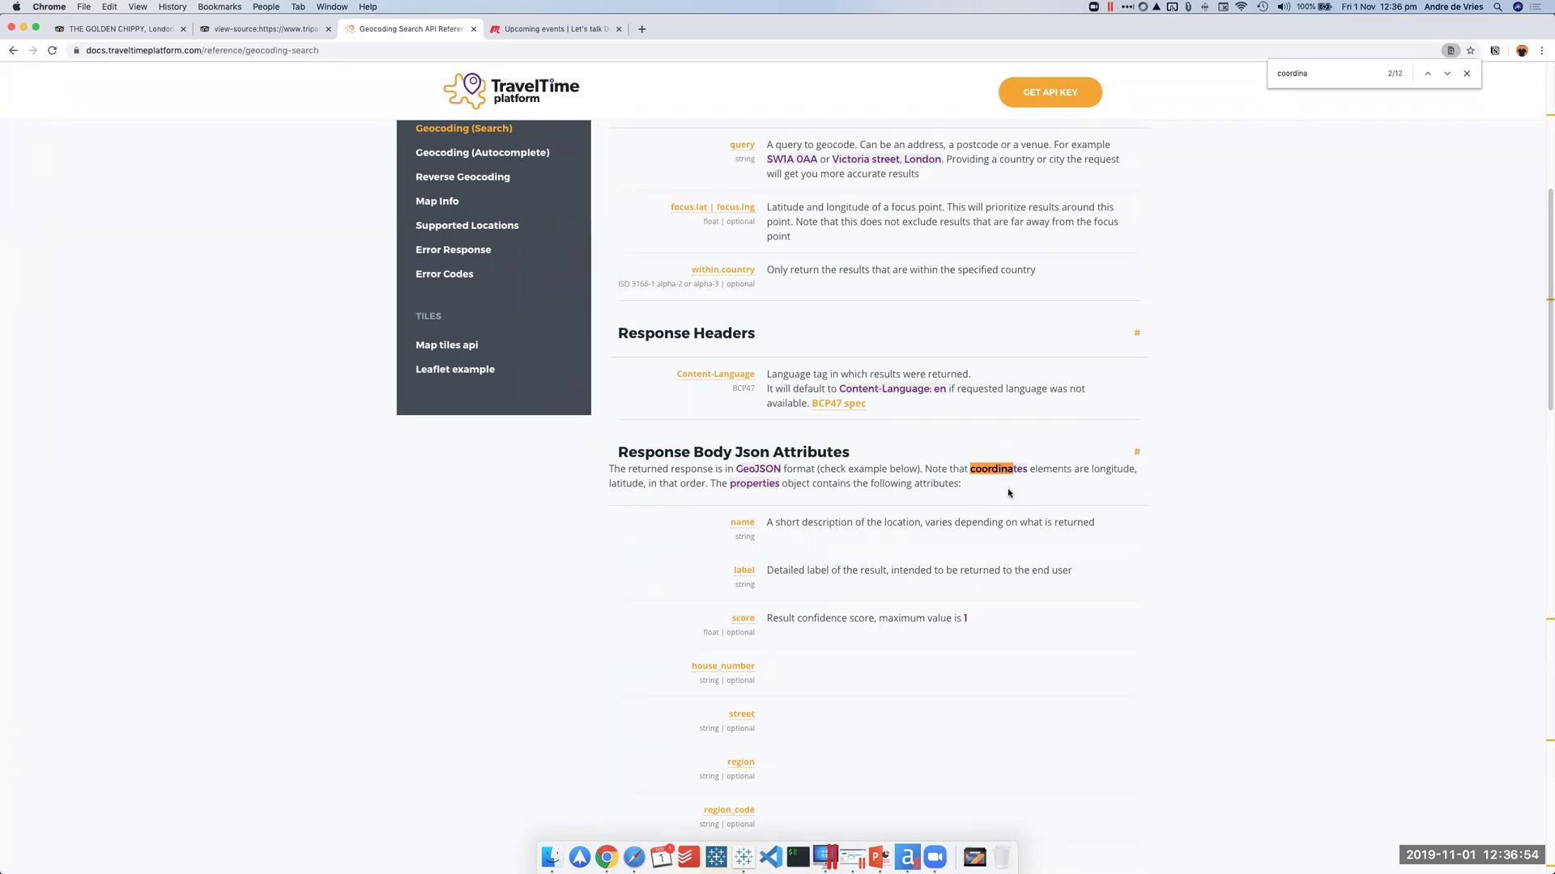
{"action": "left_click_drag", "start_coordinate": [1093, 475], "coordinate": [1134, 472]}
{"action": "double_click", "coordinate": [619, 483]}
Step: Switch back to Alteryx, check the Lon and Lat renames in the Select tool, and run the workflow to view the Browse output
{"action": "left_click", "coordinate": [908, 856]}
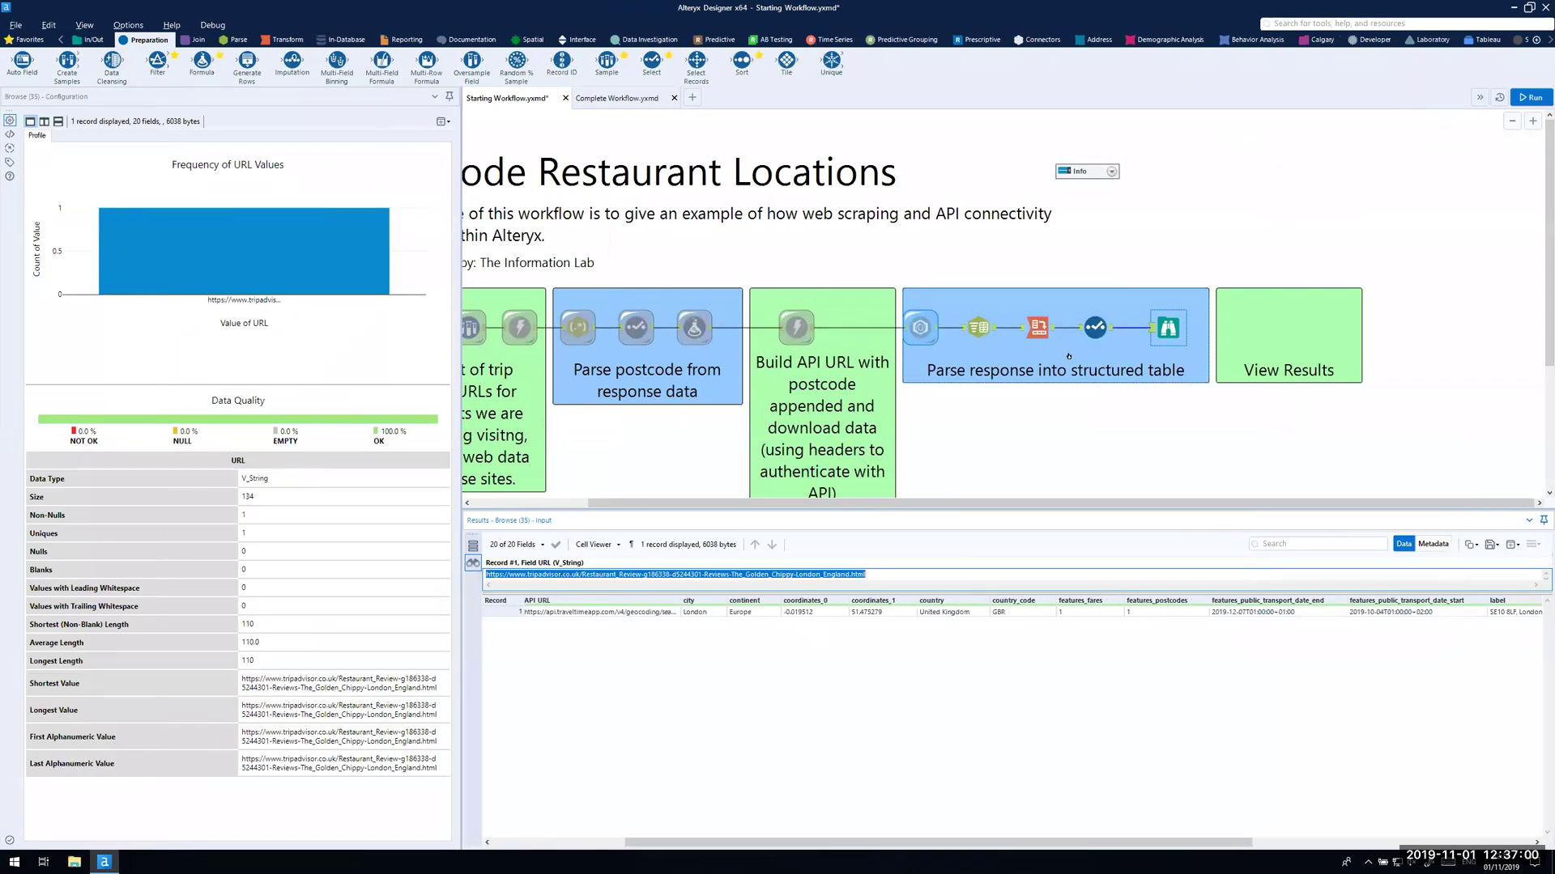
{"action": "left_click", "coordinate": [1095, 328]}
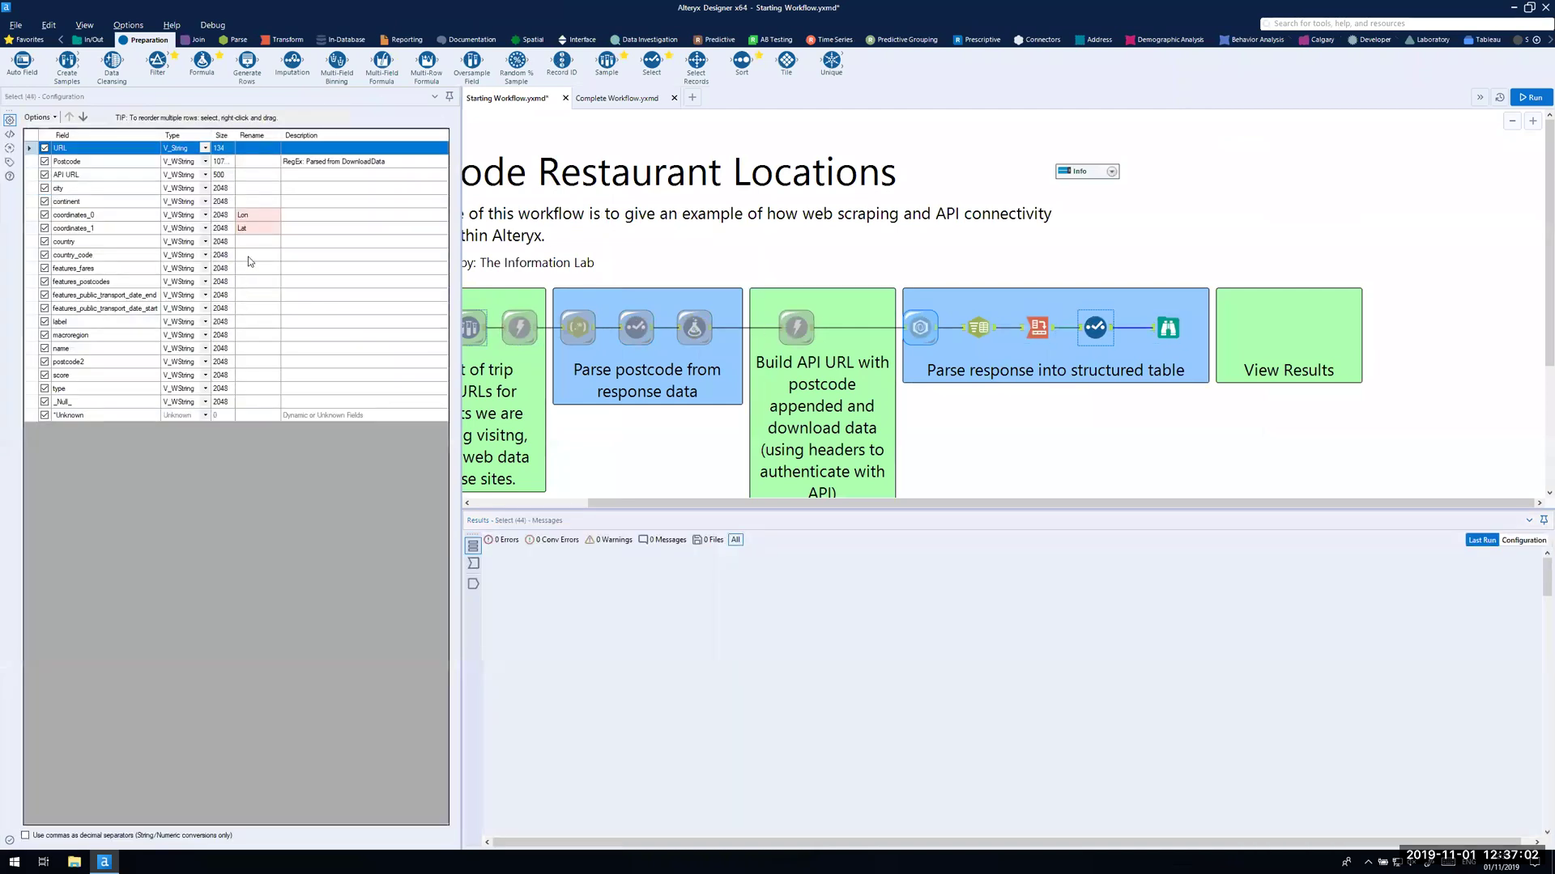
{"action": "left_click", "coordinate": [243, 228]}
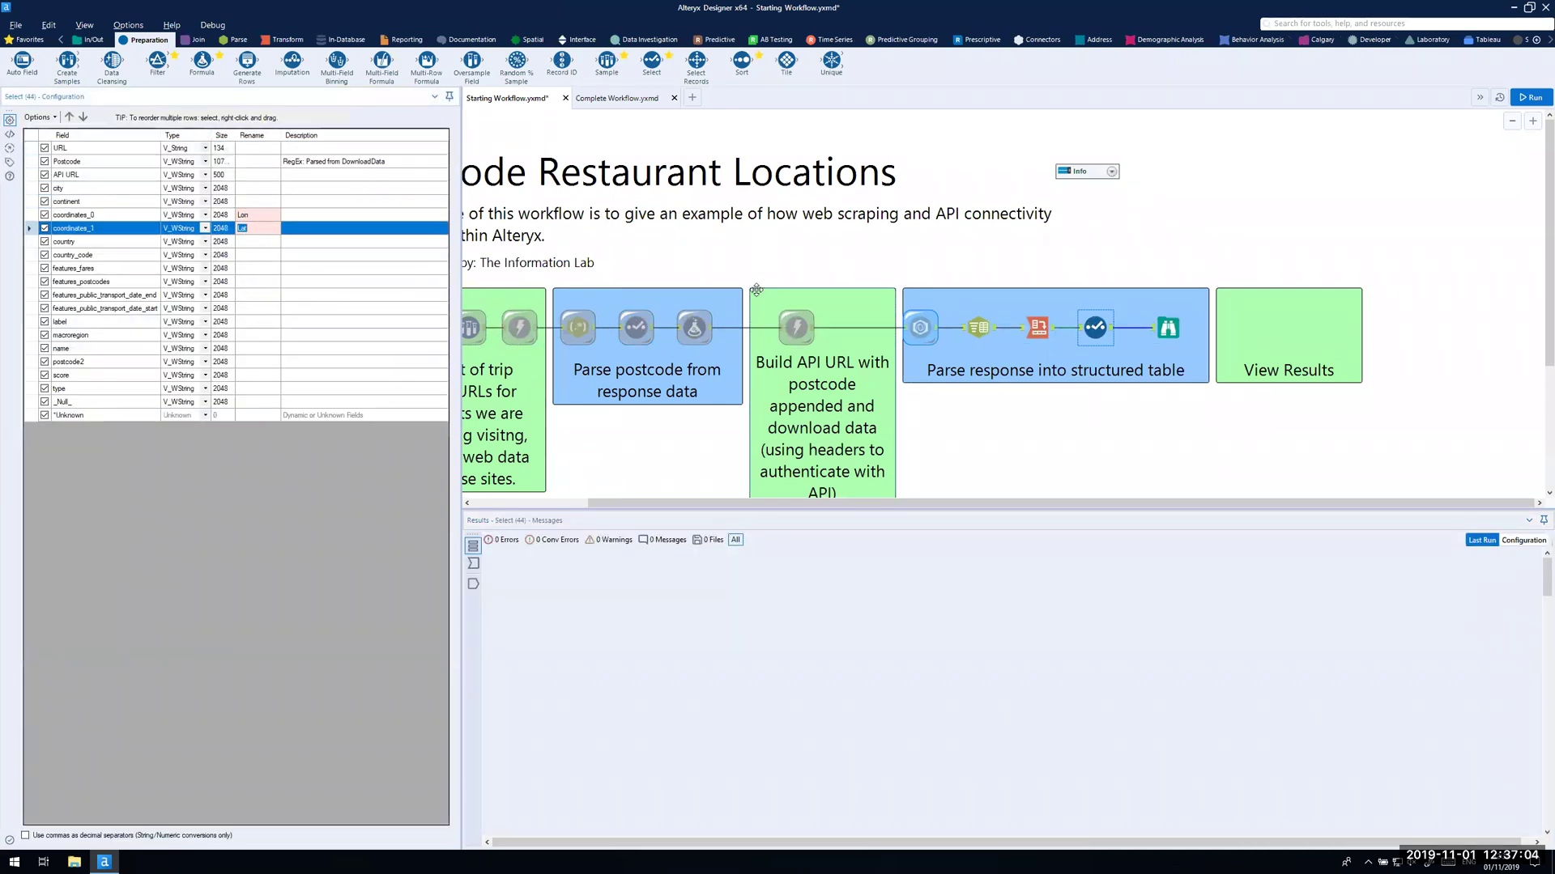
{"action": "key", "text": "ctrl+r"}
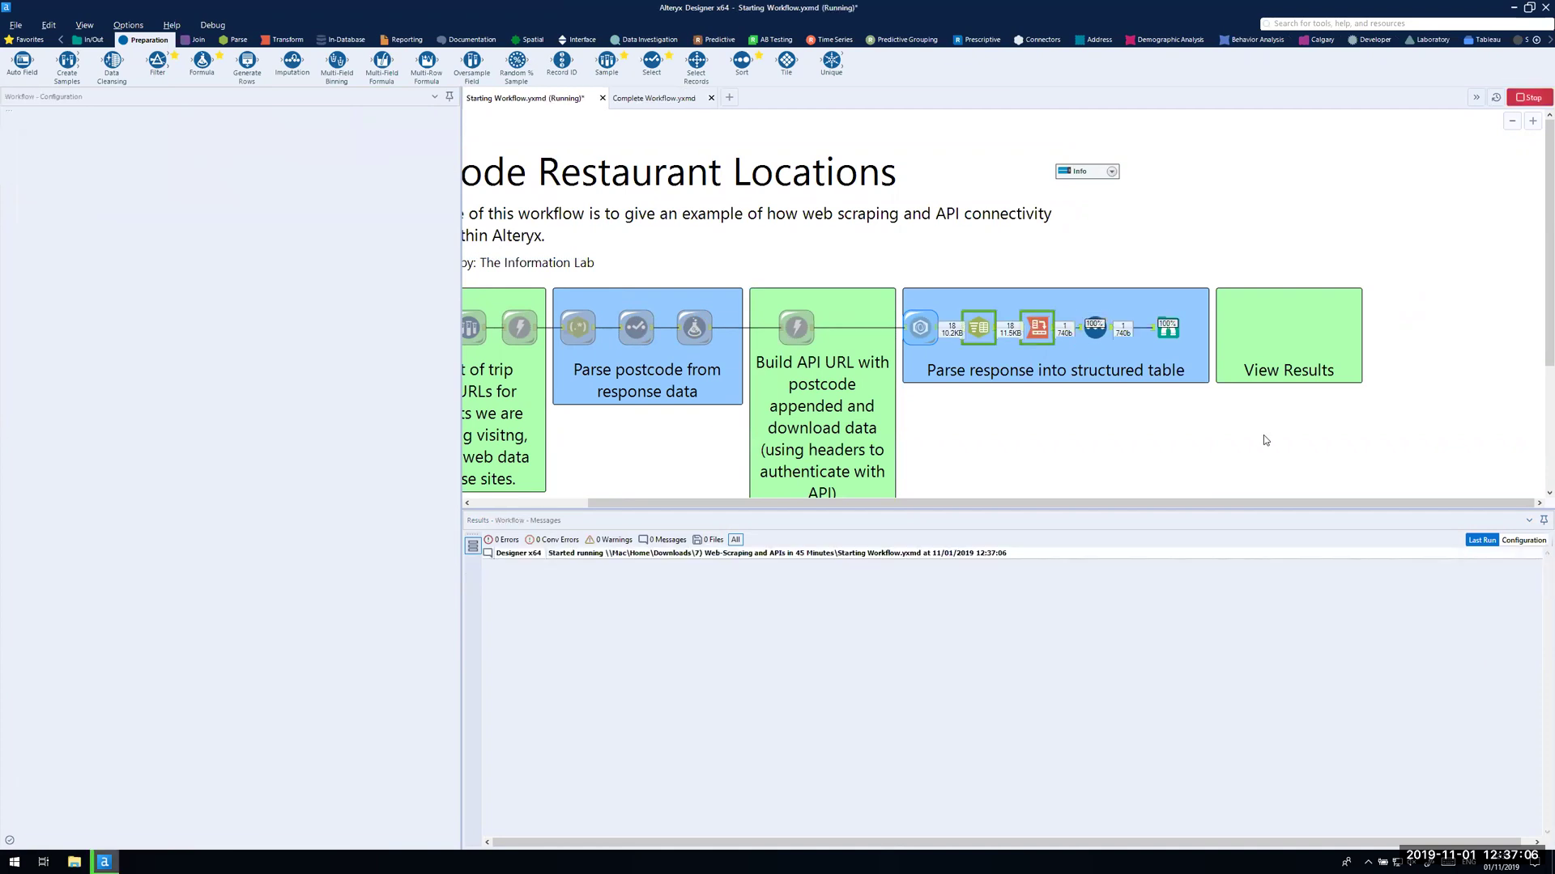
{"action": "left_click", "coordinate": [1167, 327]}
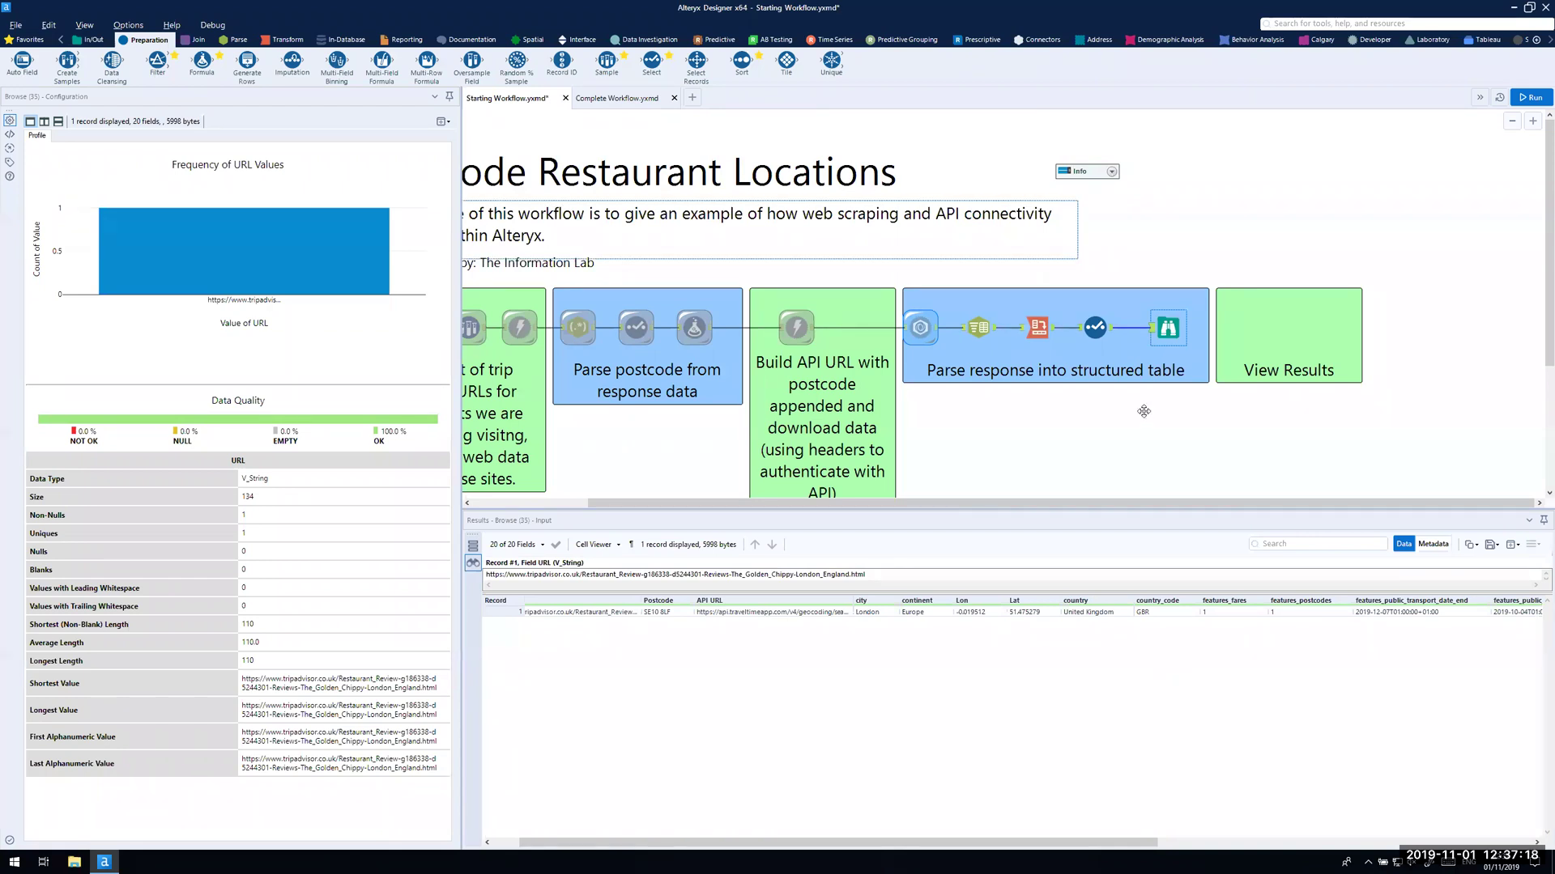
Step: Insert a Create Points tool before the Browse using Lon and Lat as floating-point fields, and move the Browse into the View Results container
{"action": "left_click", "coordinate": [530, 39]}
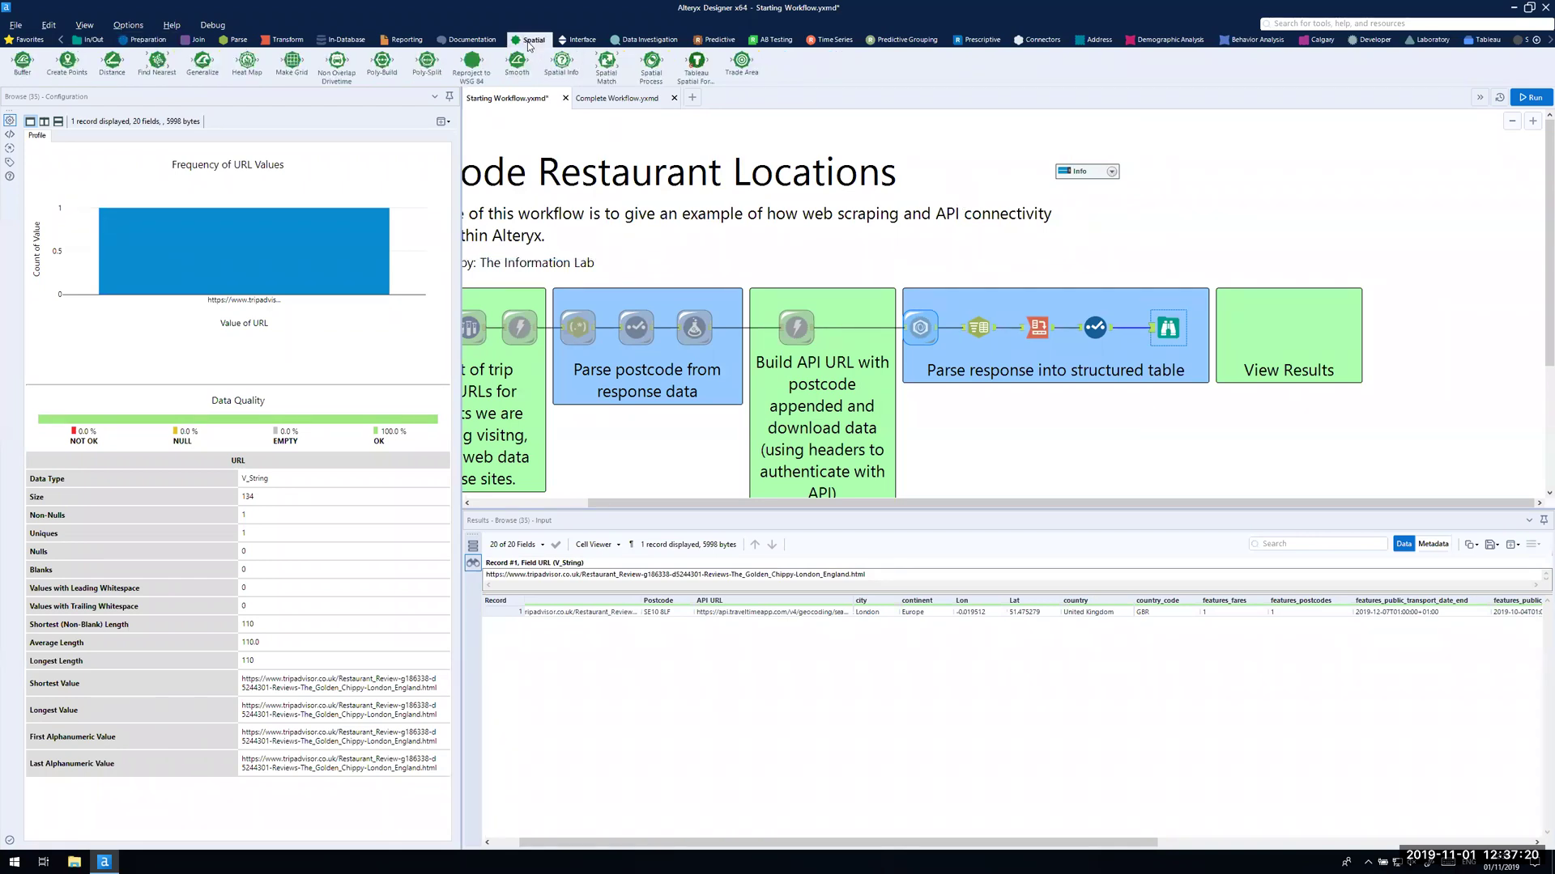
{"action": "left_click_drag", "start_coordinate": [67, 62], "coordinate": [1130, 329]}
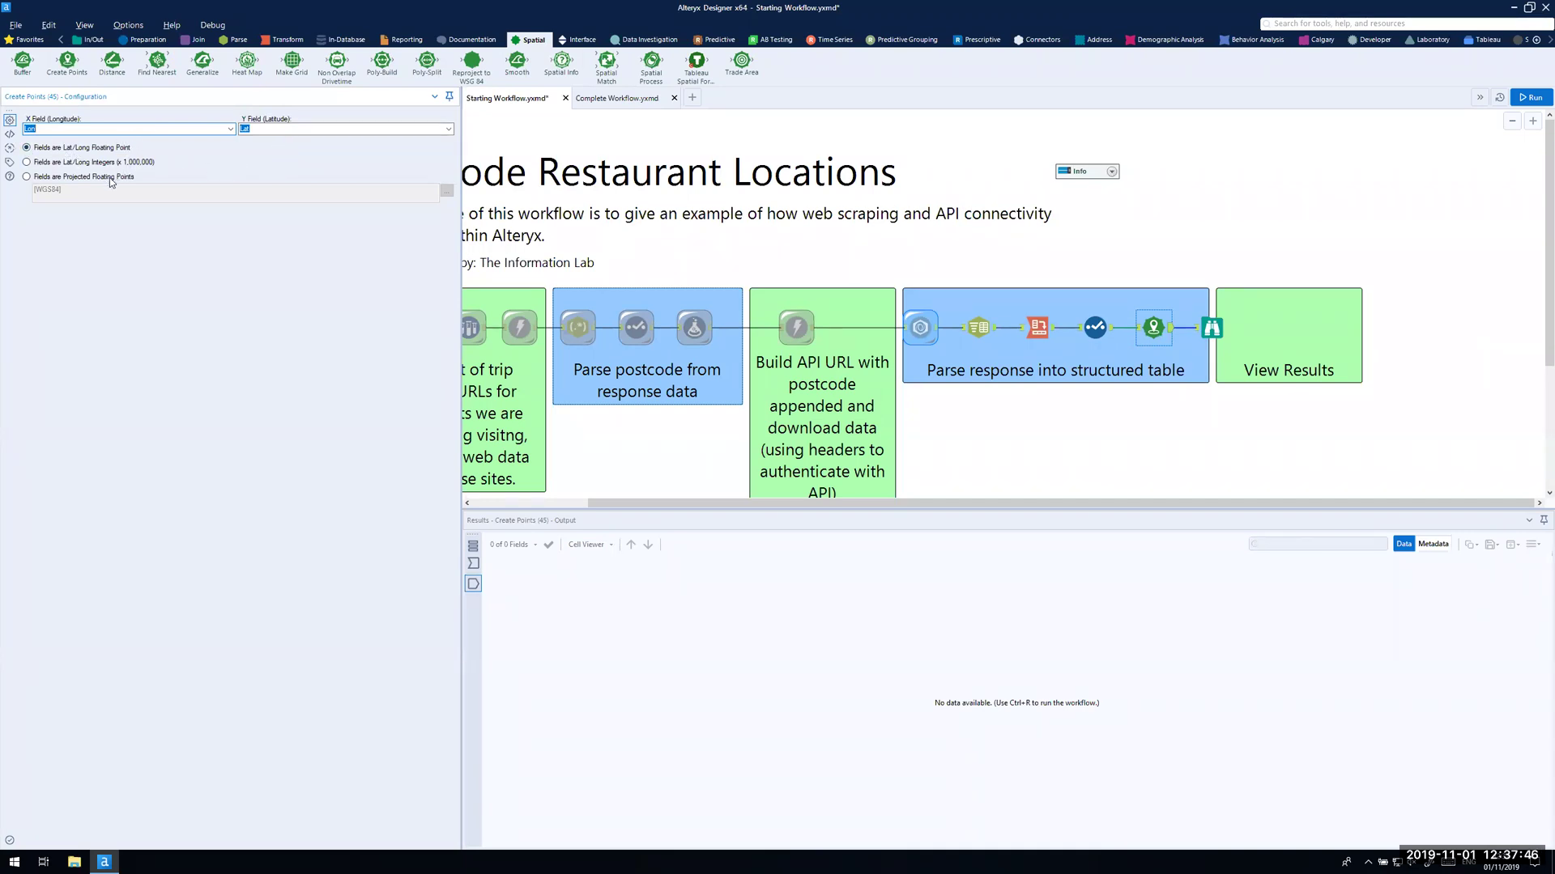
{"action": "left_click", "coordinate": [42, 176]}
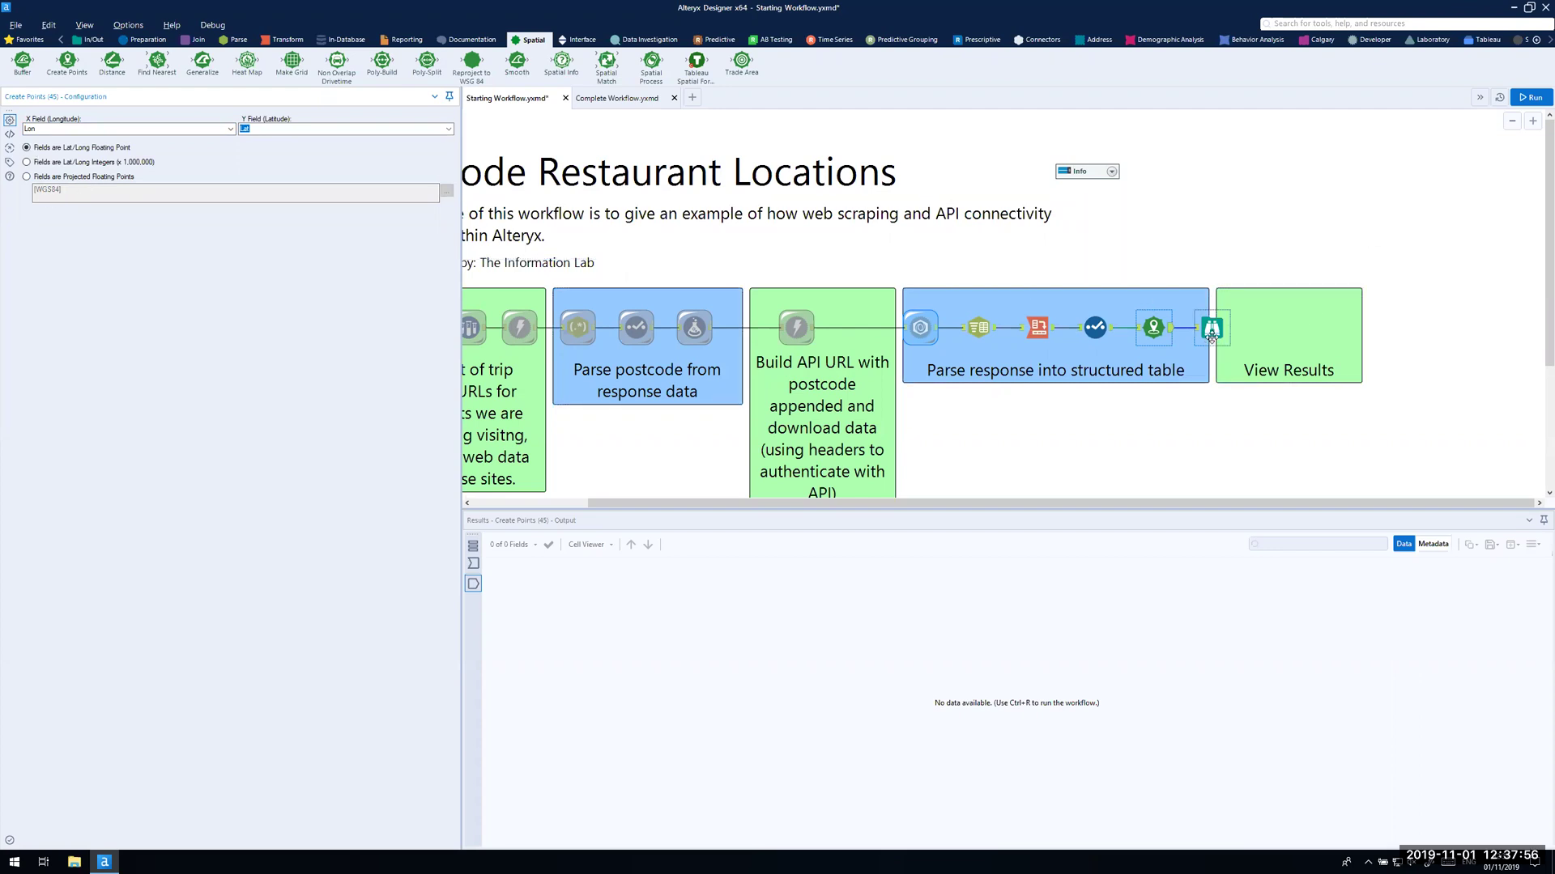
{"action": "left_click_drag", "start_coordinate": [1212, 335], "coordinate": [1242, 335]}
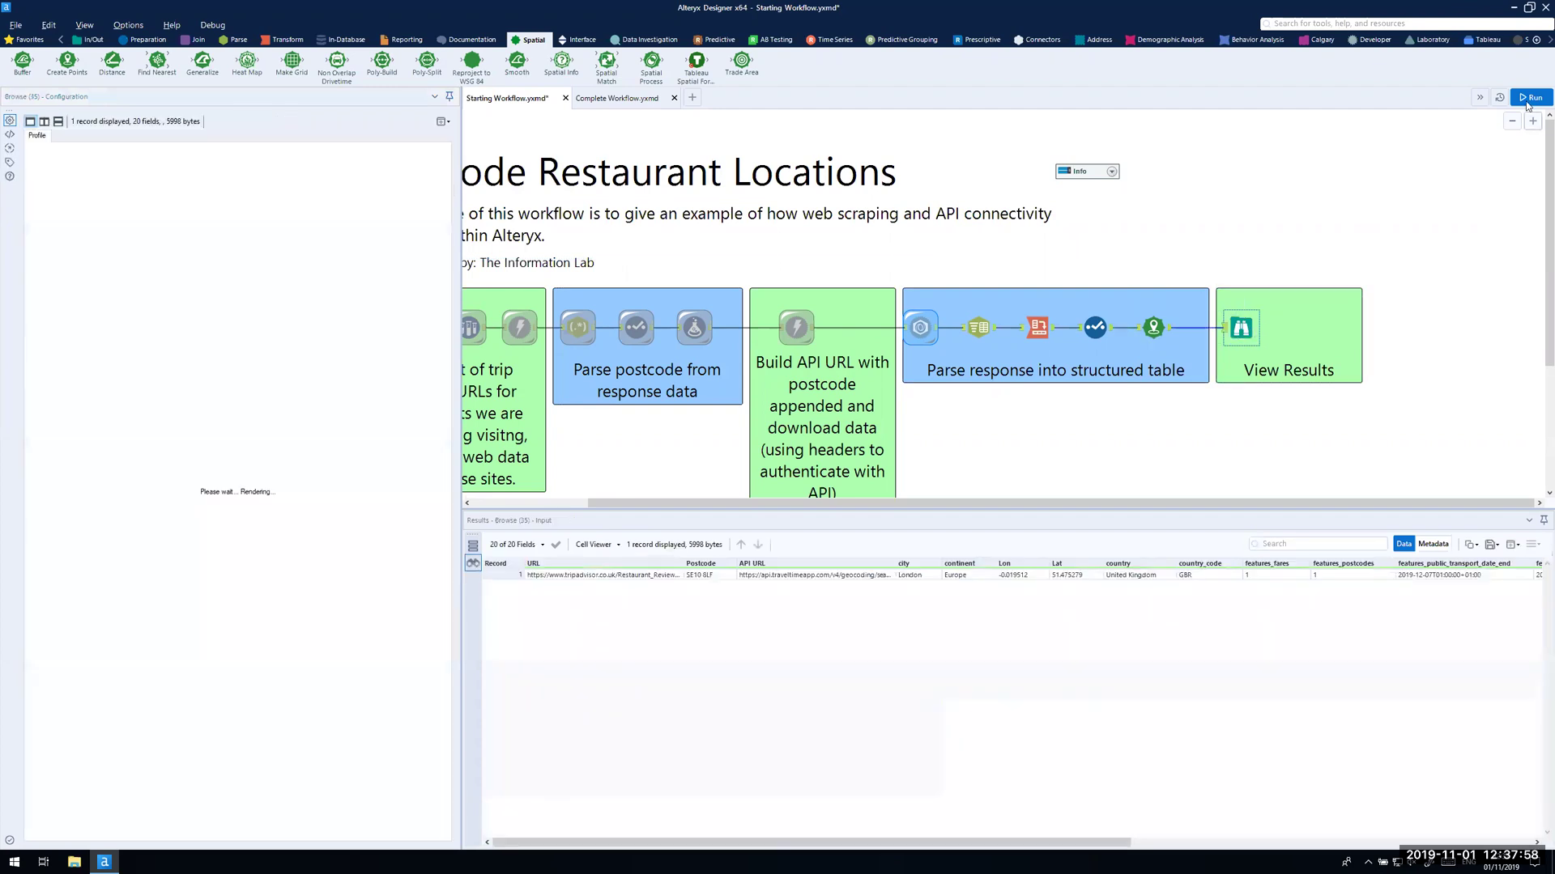
Step: Run the workflow and open the map view of the Browse tool's output
{"action": "left_click", "coordinate": [1527, 98]}
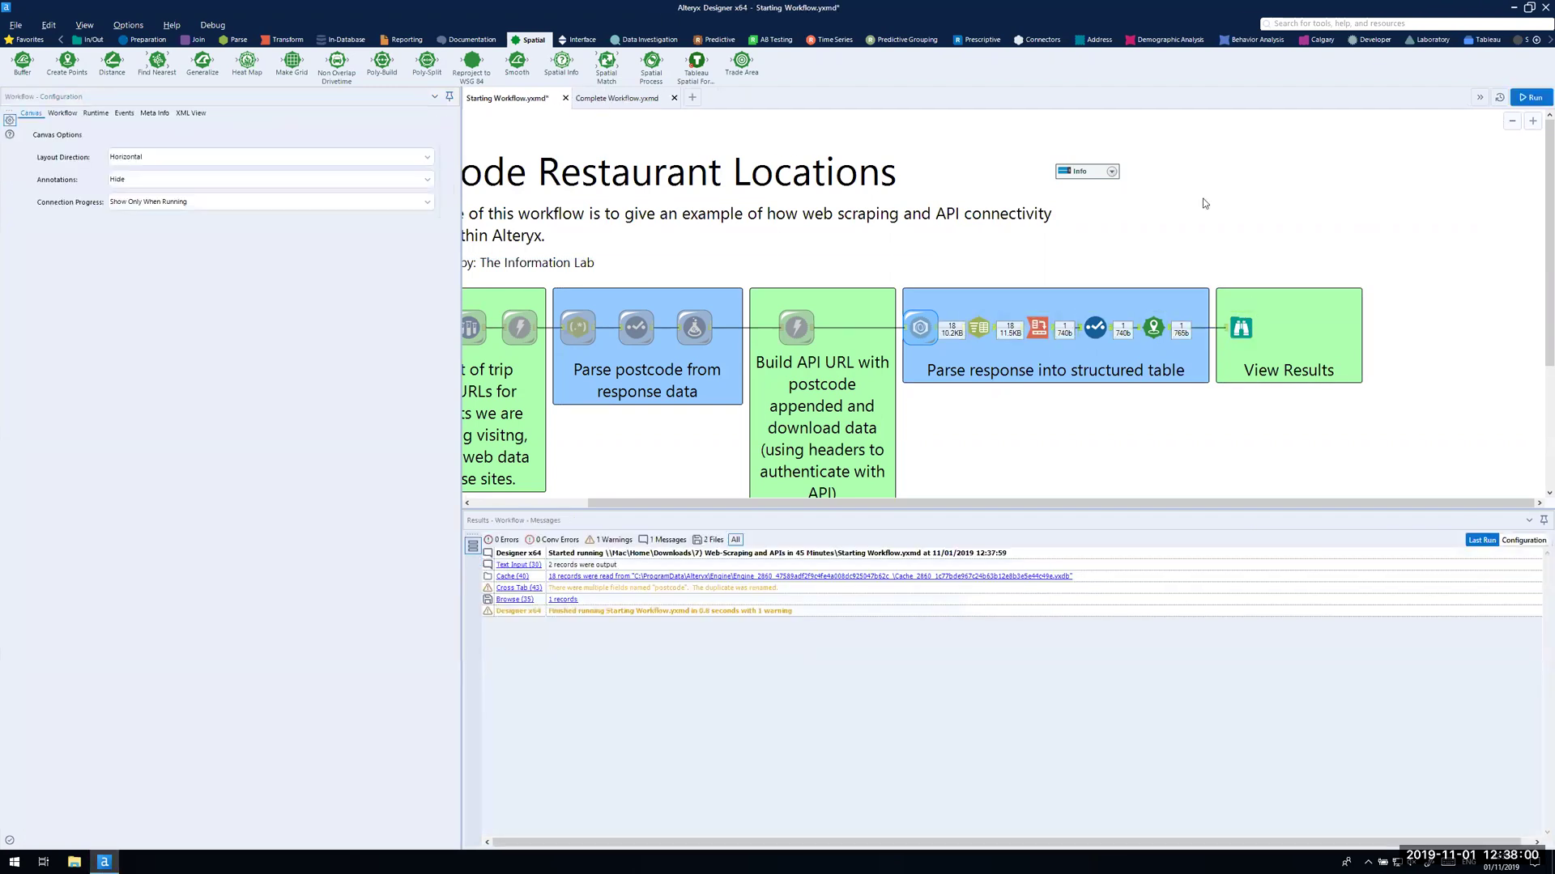
{"action": "left_click", "coordinate": [1241, 328]}
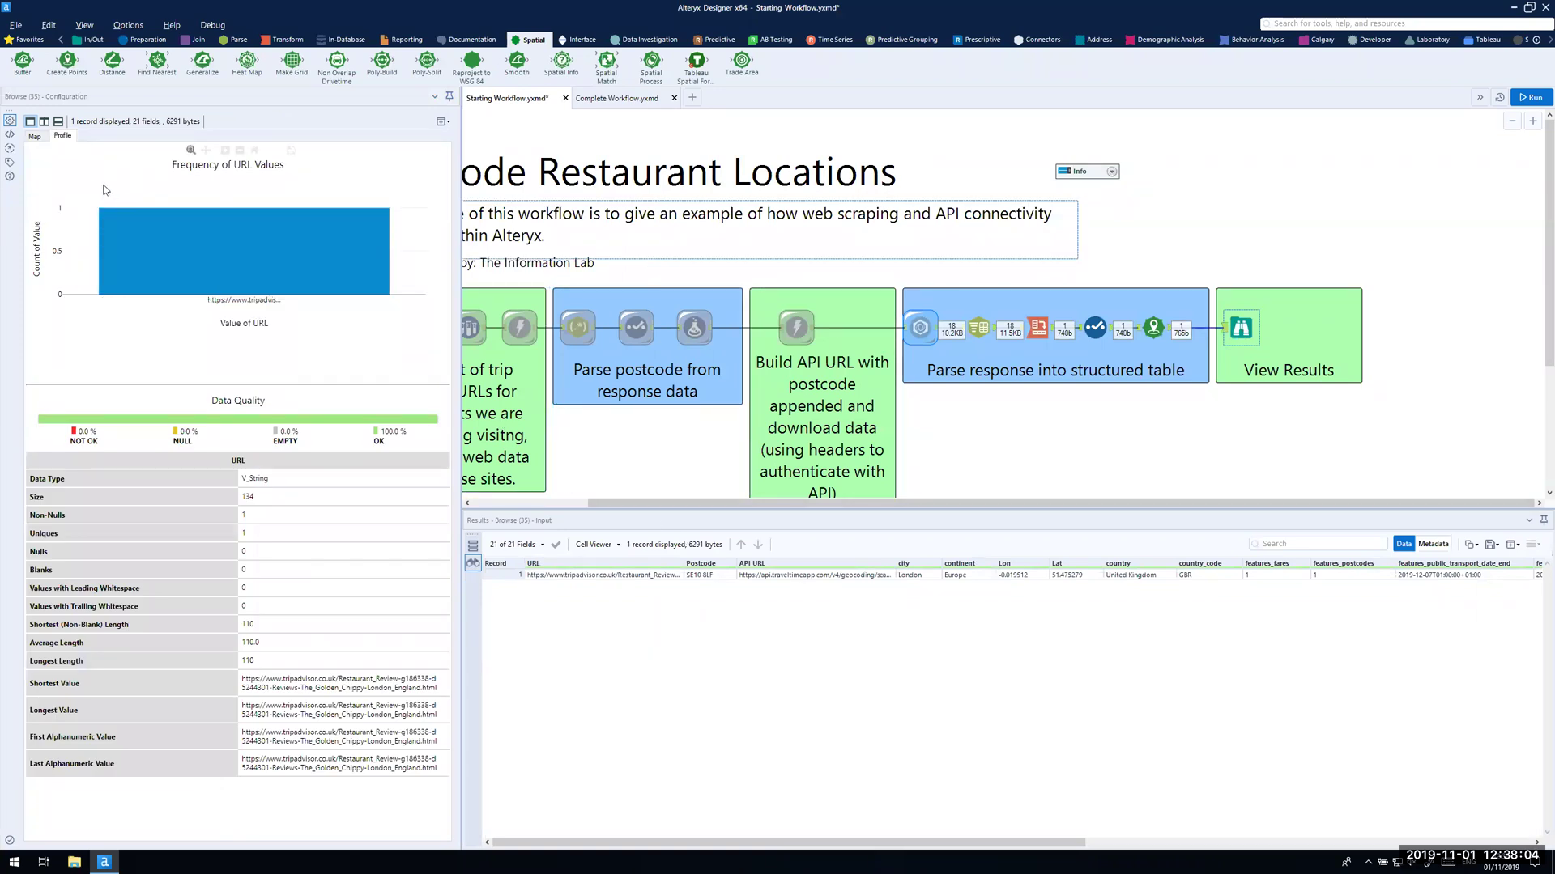
{"action": "left_click", "coordinate": [33, 136]}
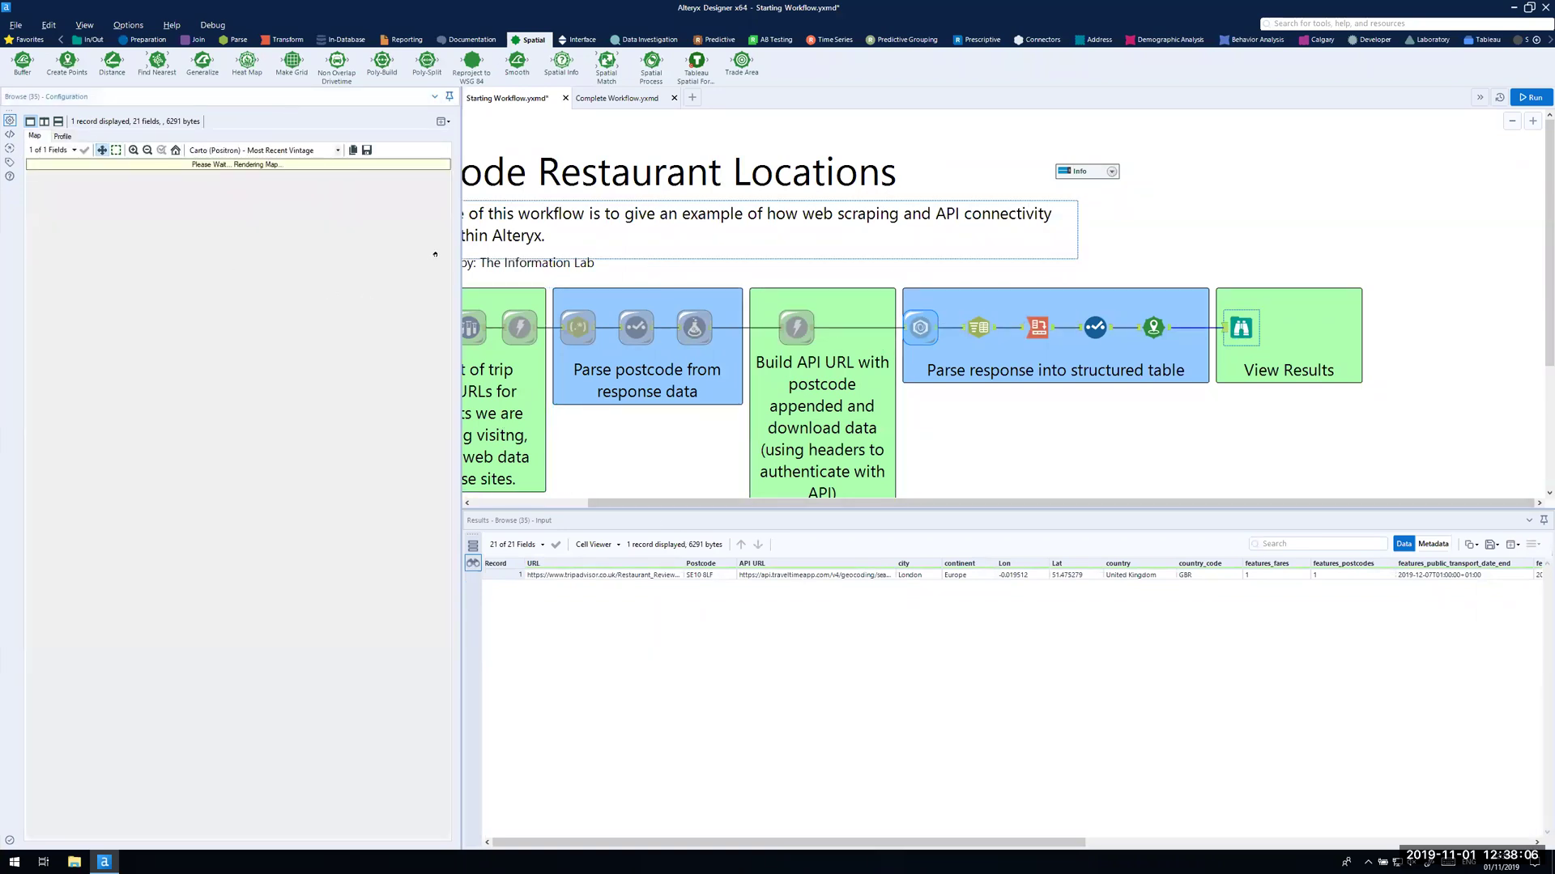
Step: Widen the configuration pane so the Browse map with the restaurant point has more room
{"action": "left_click", "coordinate": [461, 236]}
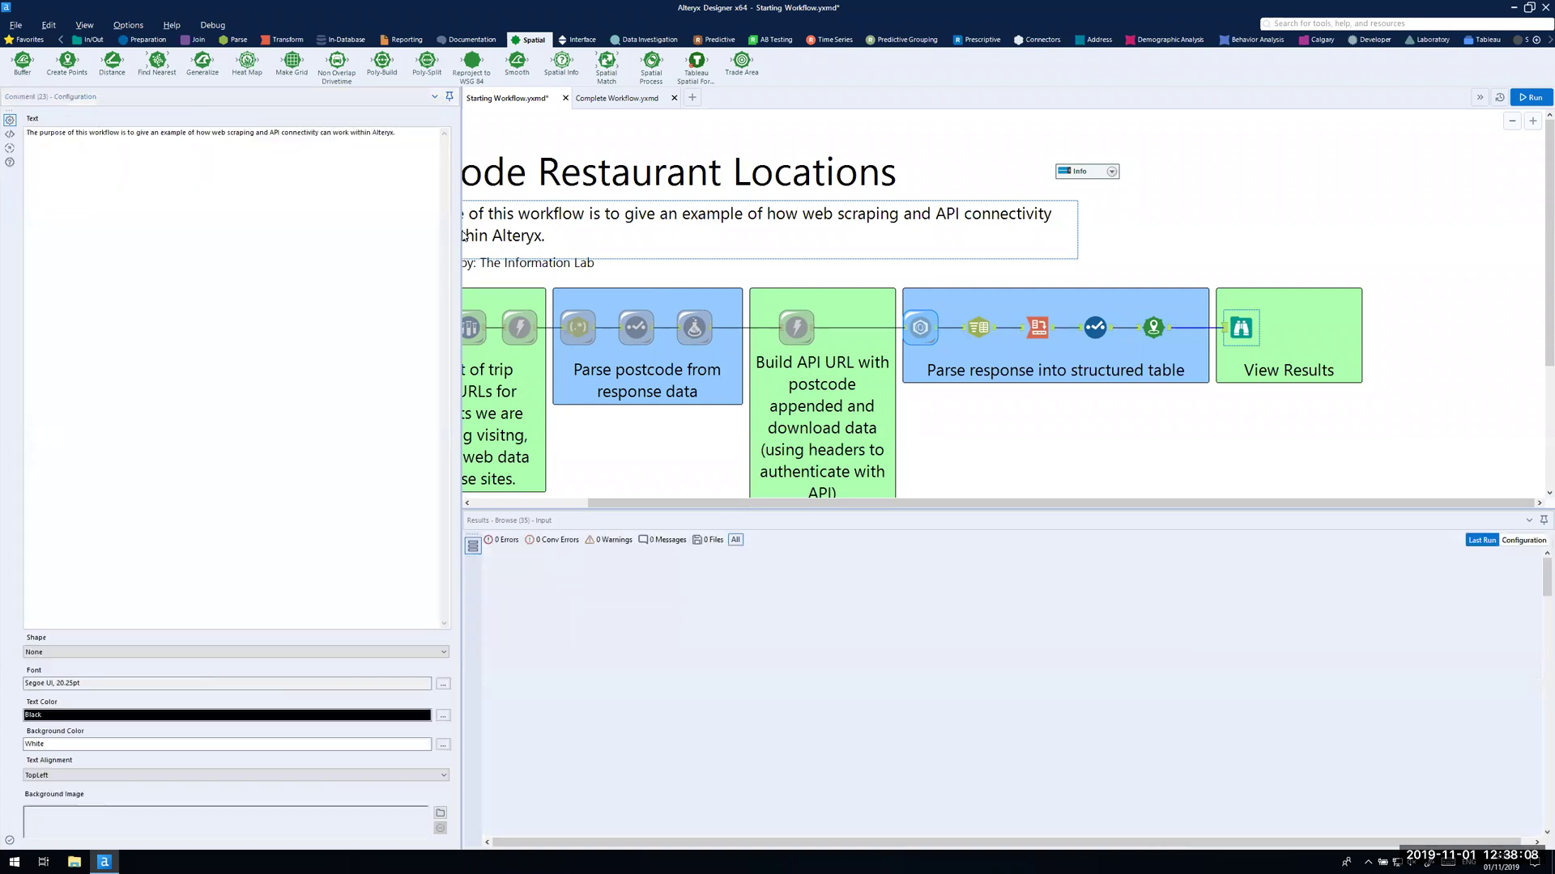
{"action": "left_click", "coordinate": [1252, 339]}
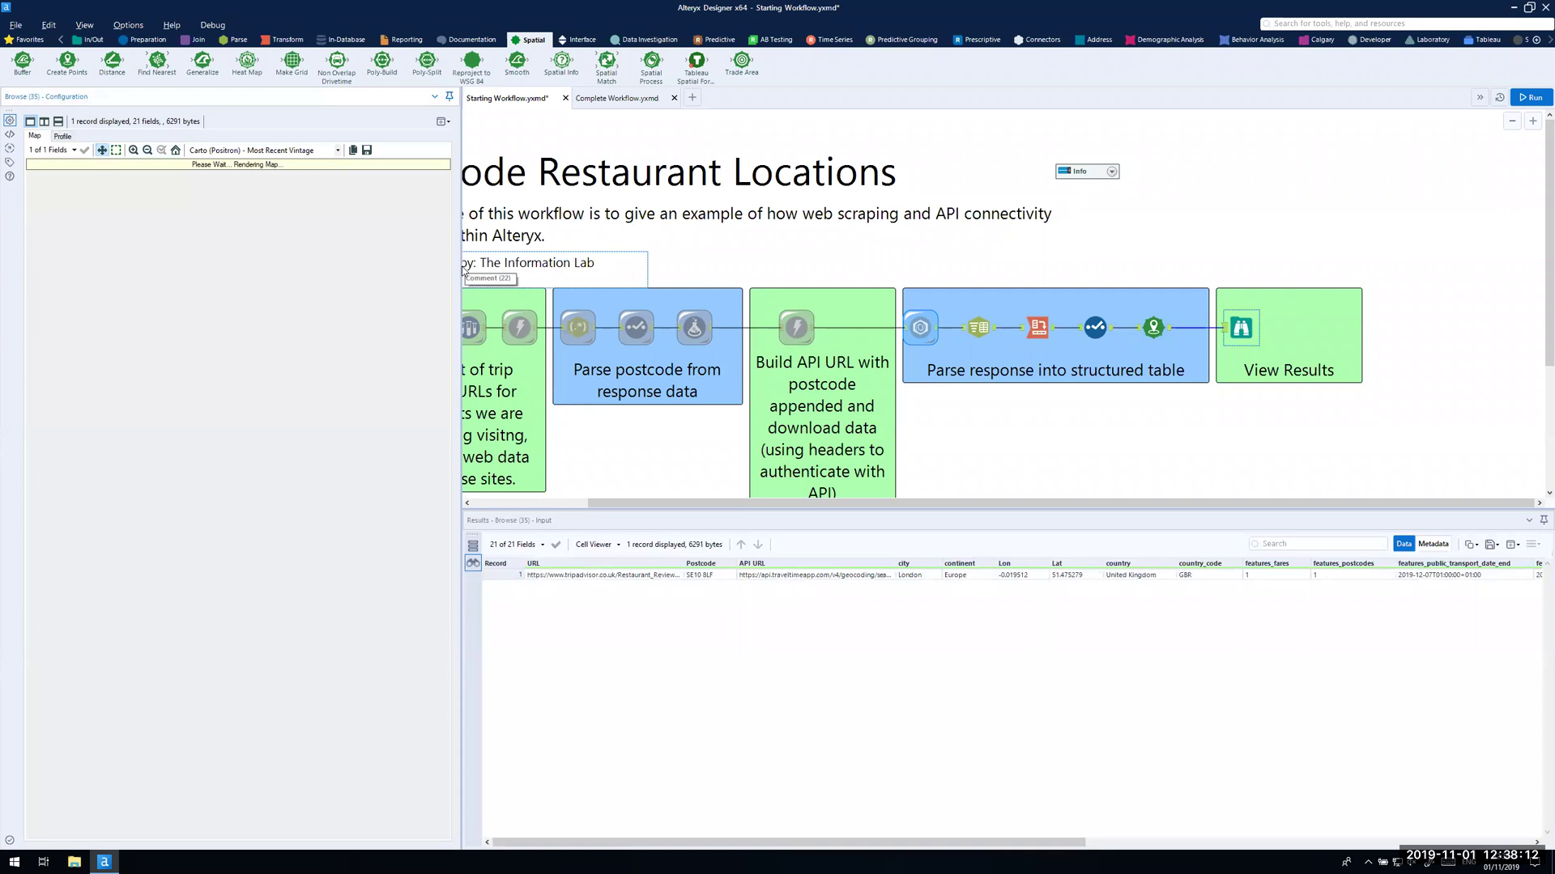
{"action": "left_click_drag", "start_coordinate": [460, 276], "coordinate": [784, 290]}
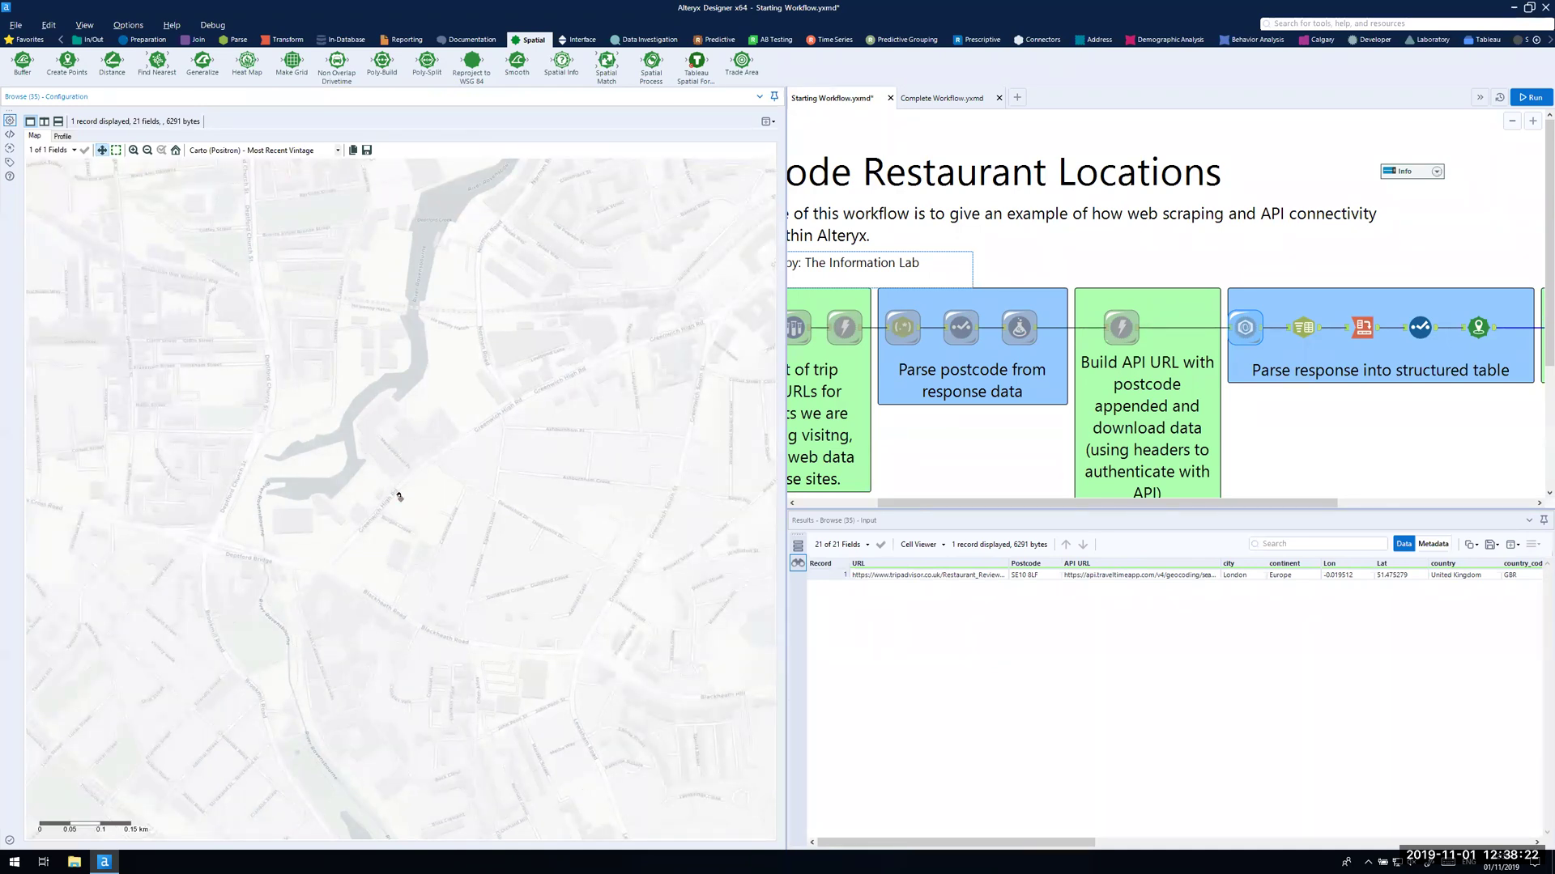
{"action": "left_click_drag", "start_coordinate": [783, 402], "coordinate": [622, 408]}
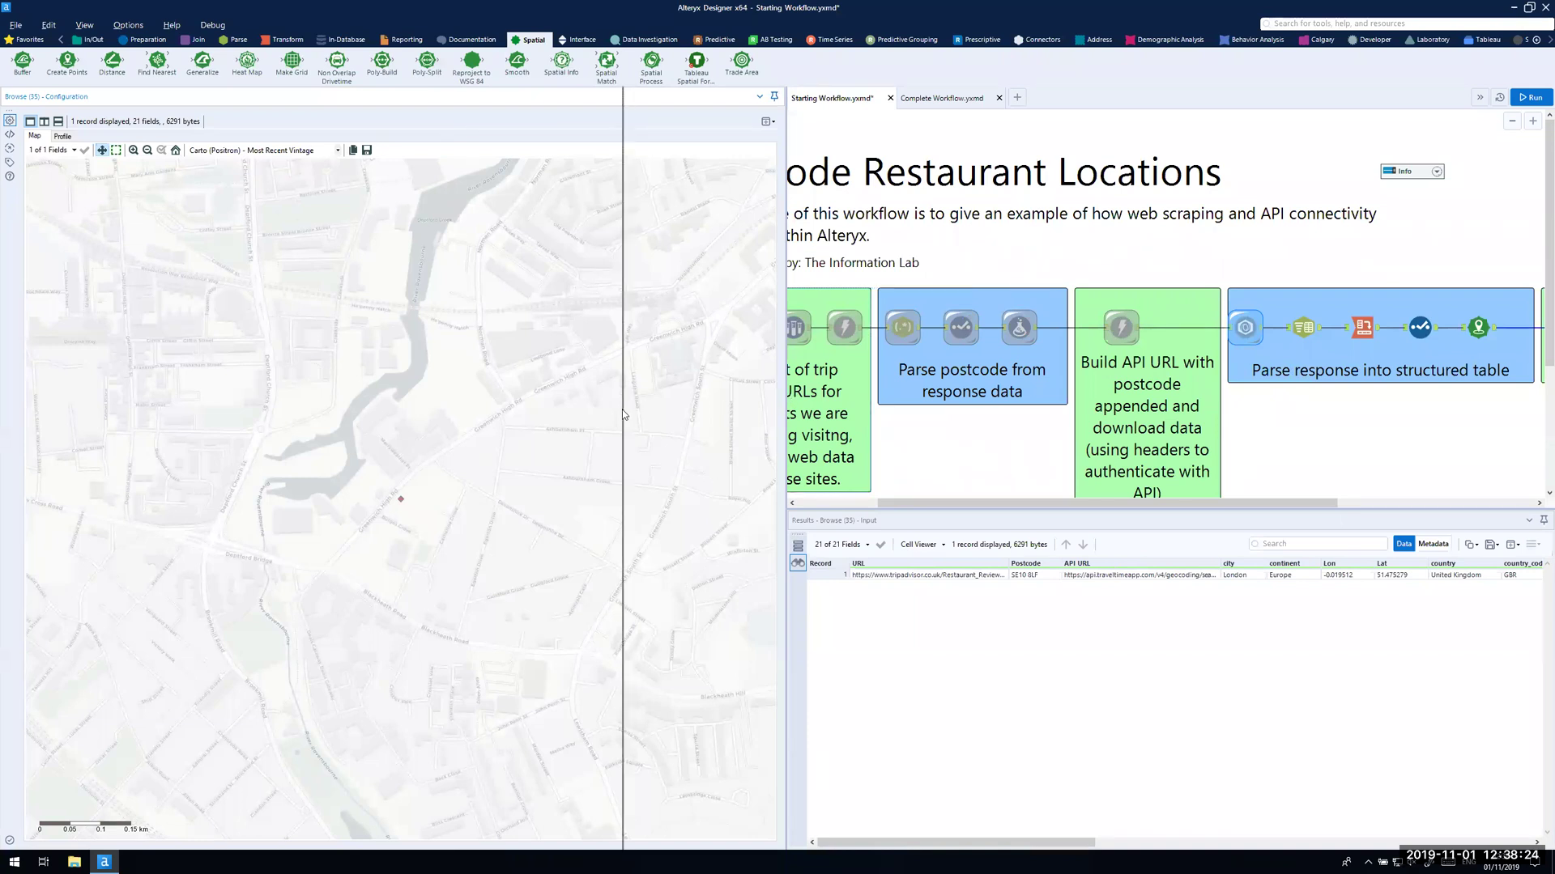
Step: Delete the Sample tool and connect around it, then run the workflow for the full list of restaurant URLs
{"action": "left_click_drag", "start_coordinate": [755, 502], "coordinate": [658, 503]}
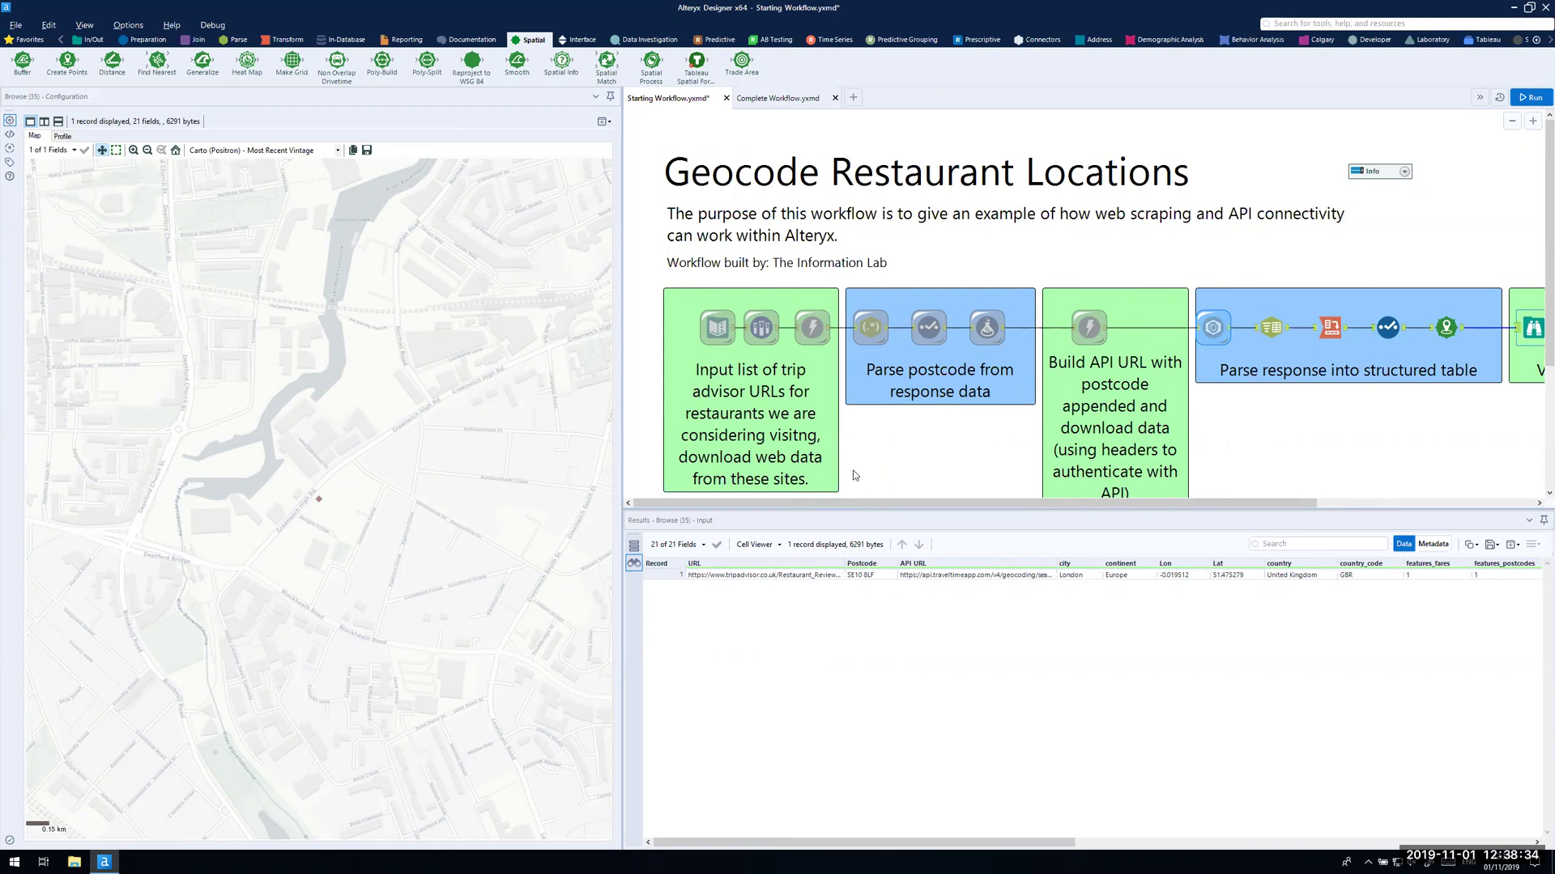
{"action": "left_click", "coordinate": [761, 327]}
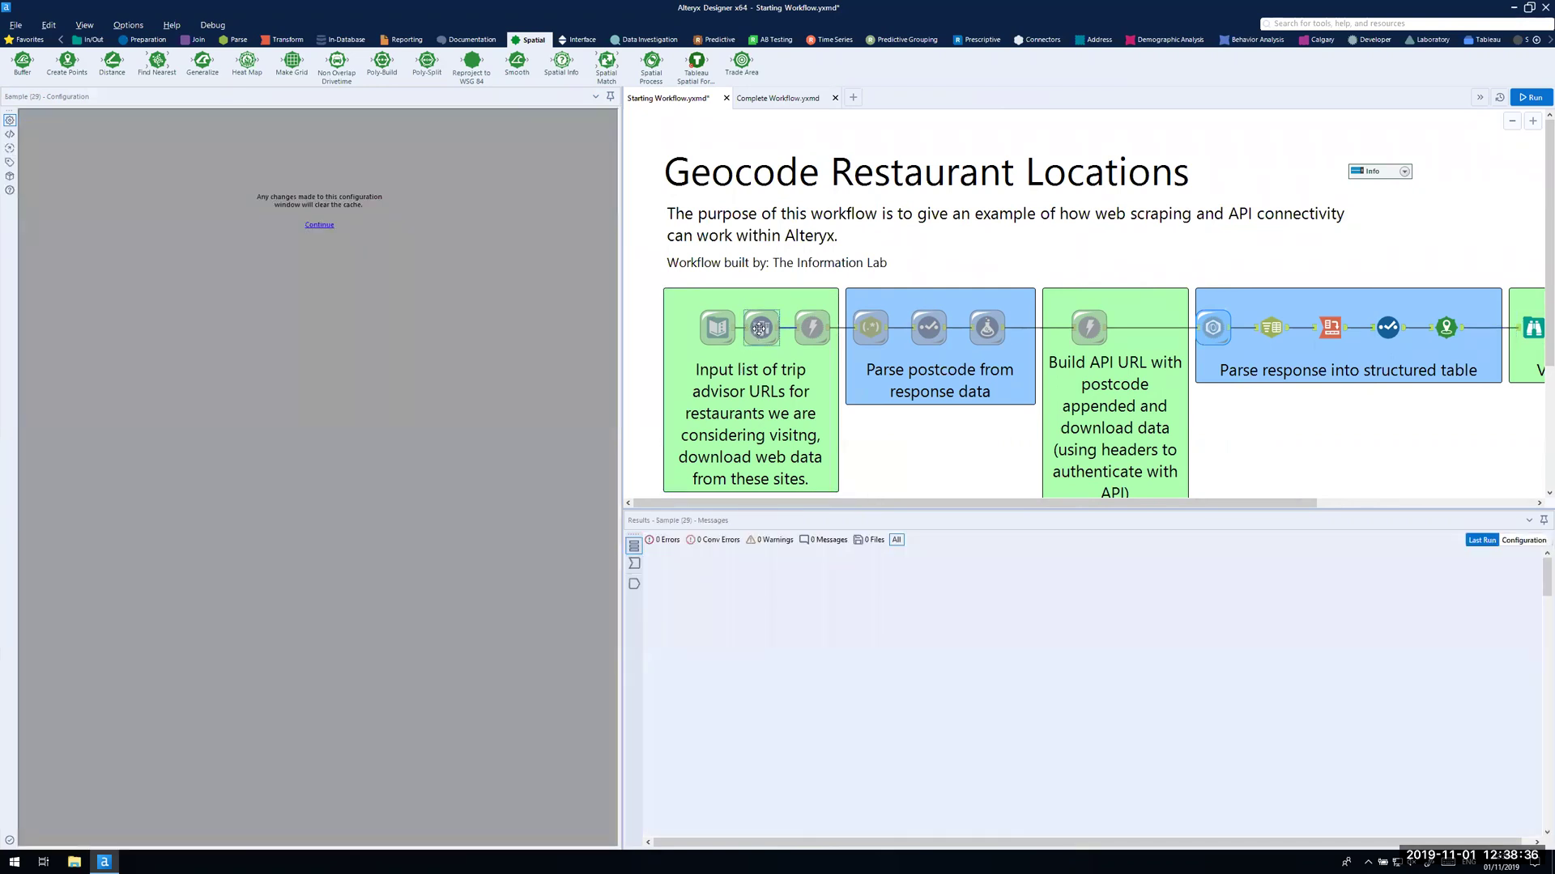
{"action": "right_click", "coordinate": [761, 329]}
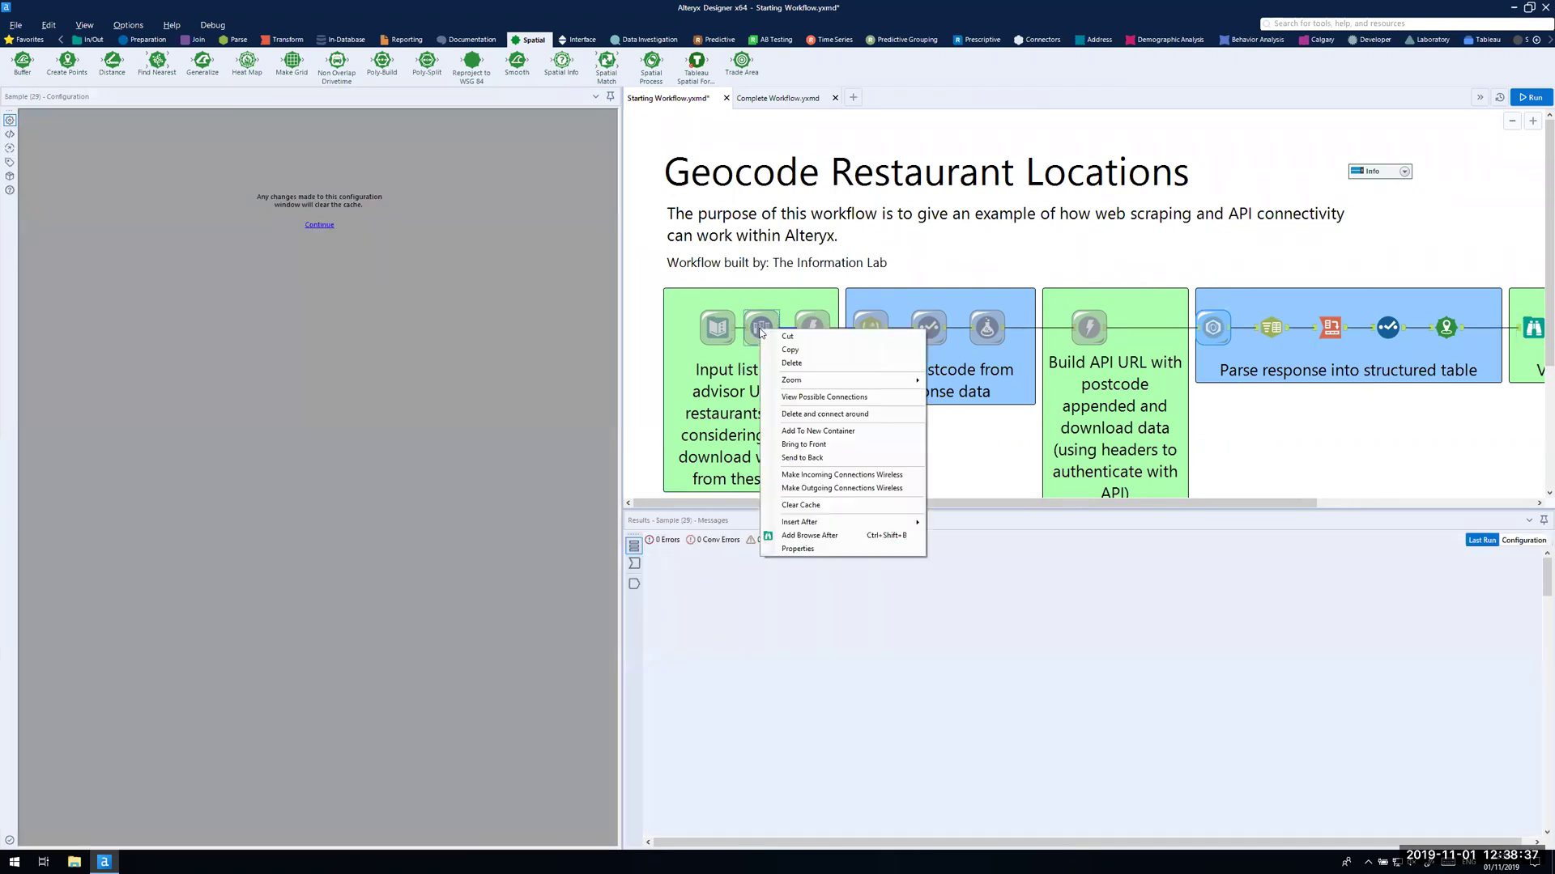
{"action": "left_click", "coordinate": [797, 414]}
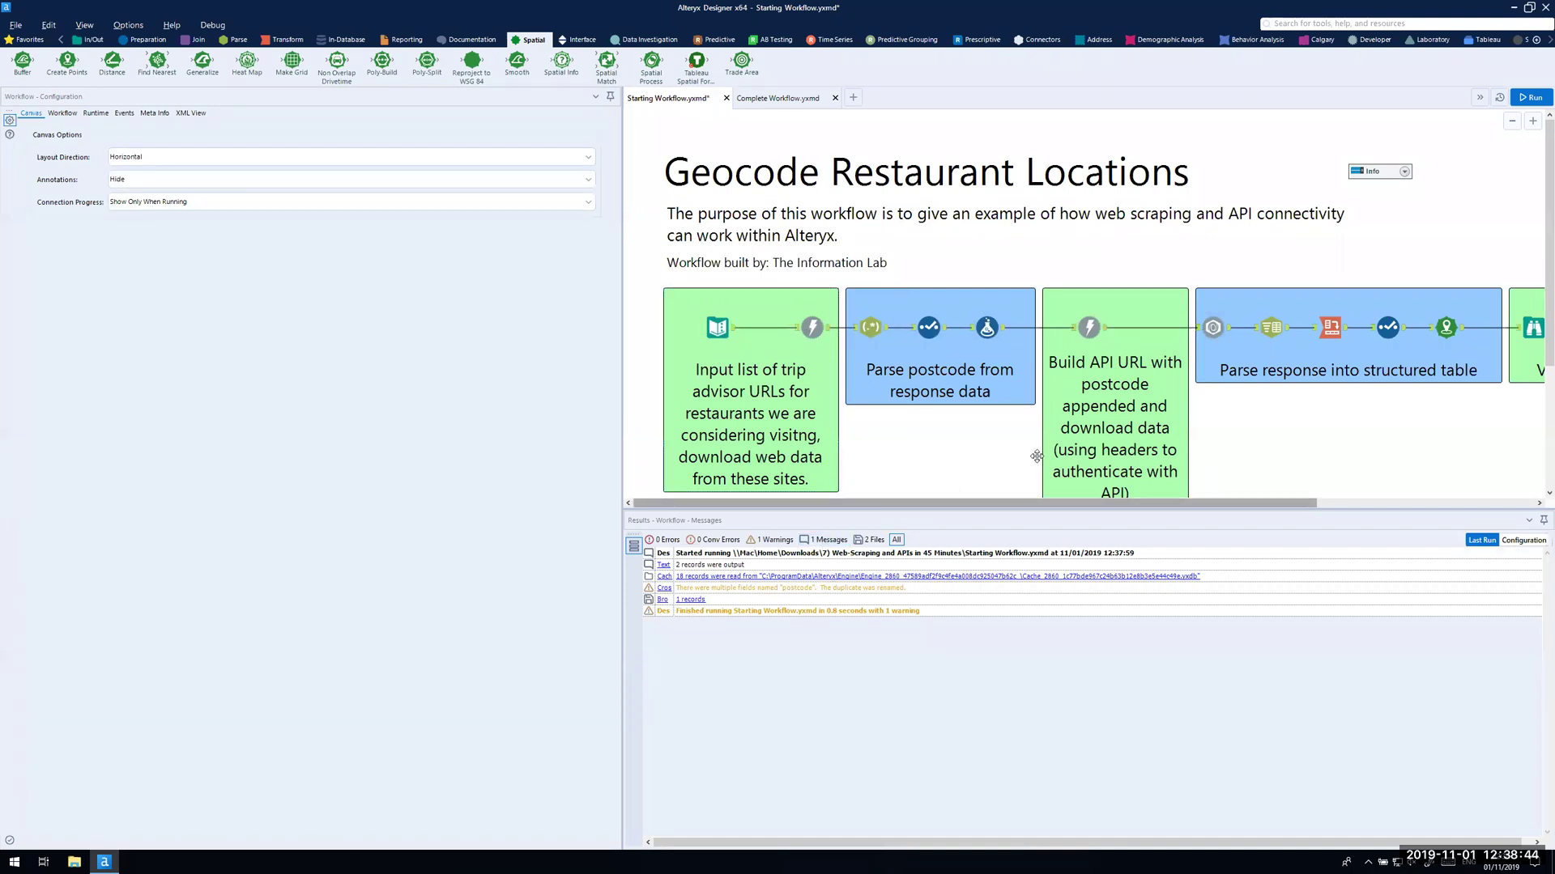
{"action": "key", "text": "ctrl+r"}
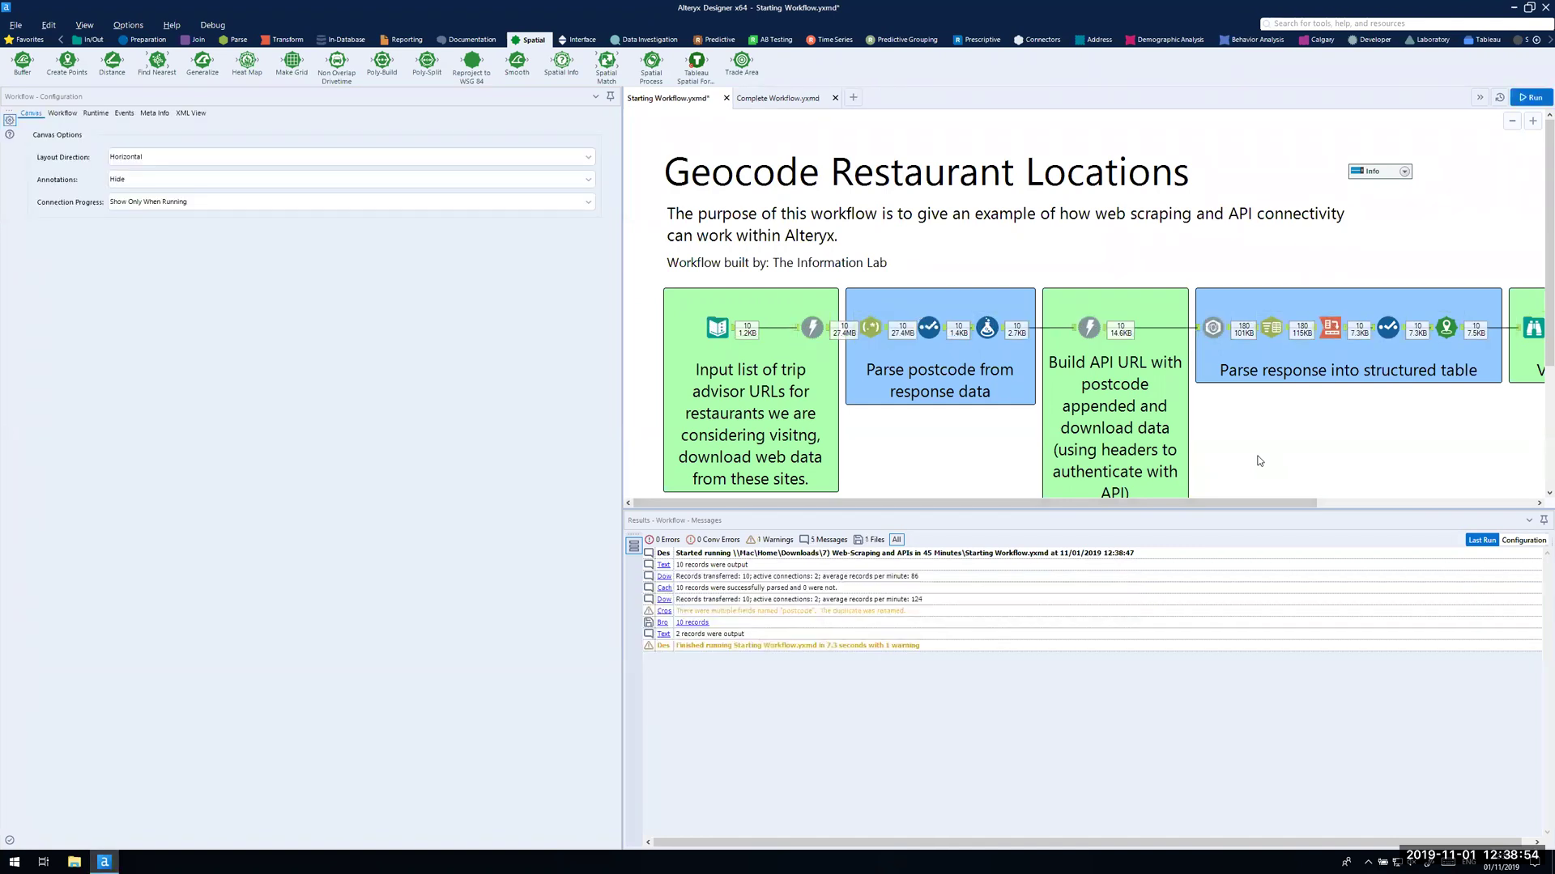
Step: View all the restaurant points on the Browse map and center the Browse tool in the View Results container
{"action": "left_click_drag", "start_coordinate": [1251, 502], "coordinate": [1451, 497]}
{"action": "left_click", "coordinate": [1266, 330]}
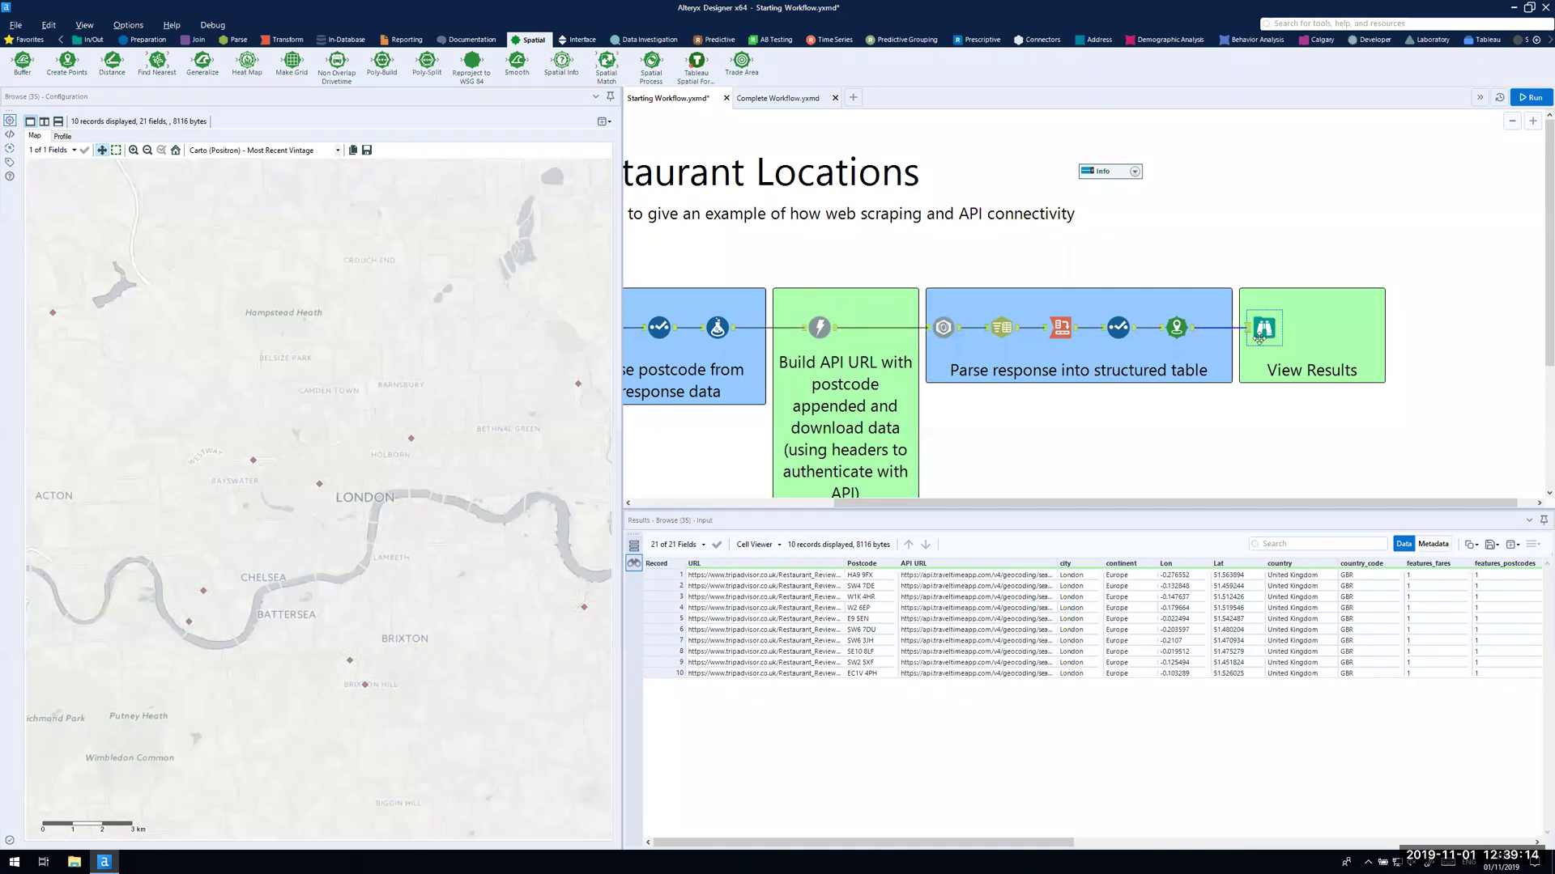
{"action": "left_click_drag", "start_coordinate": [1270, 333], "coordinate": [1285, 331]}
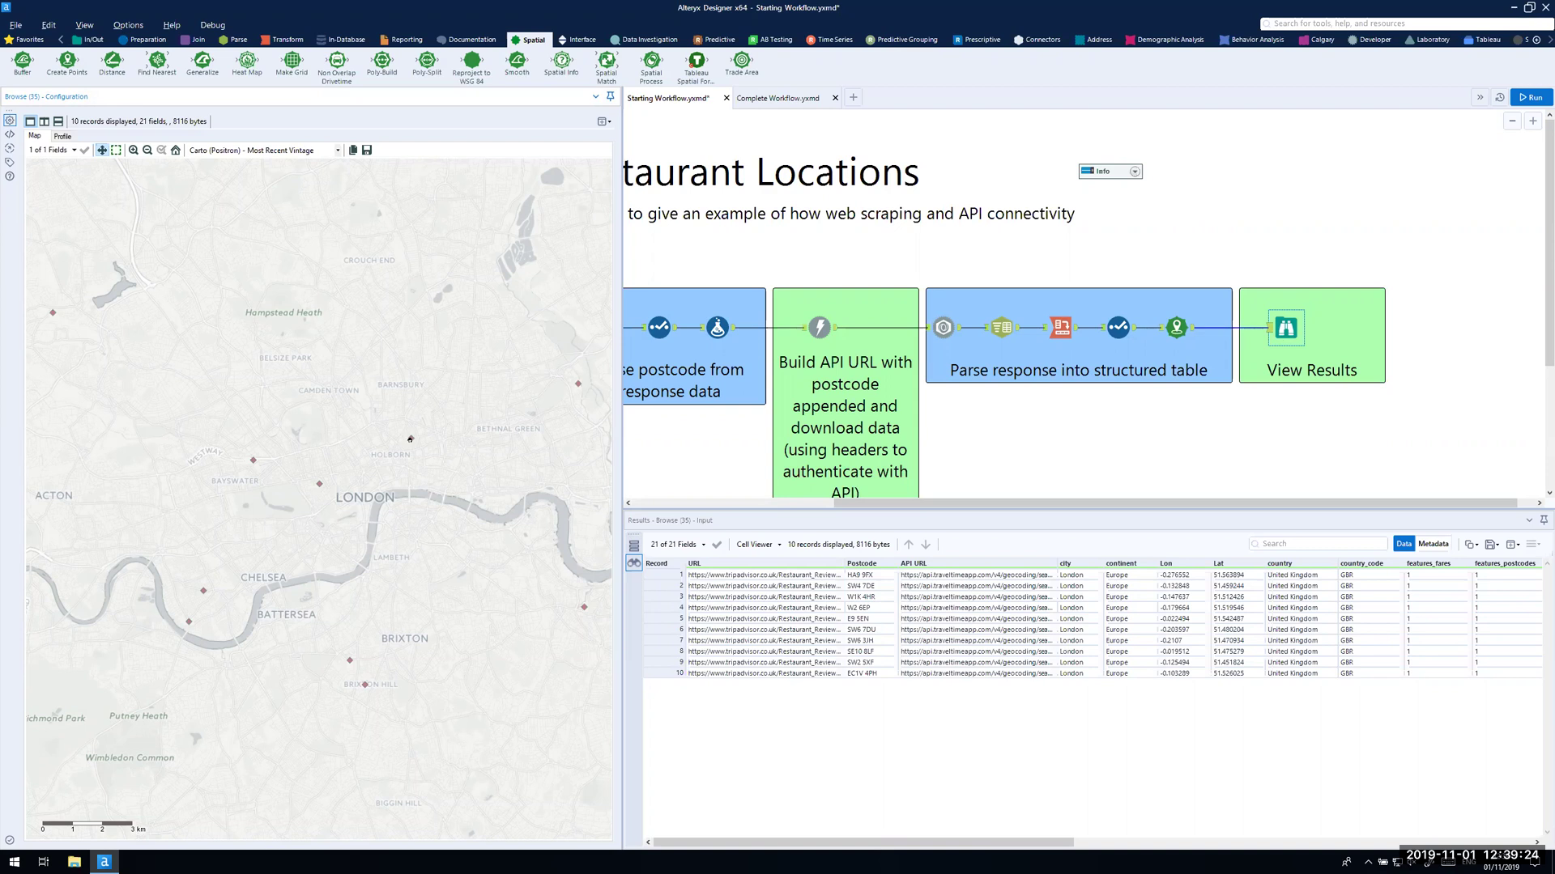
Step: Switch to the PowerPoint presentation, open the "What is your problem?" slide and highlight "within a 30 minute journey"
{"action": "key", "text": "ctrl+Right"}
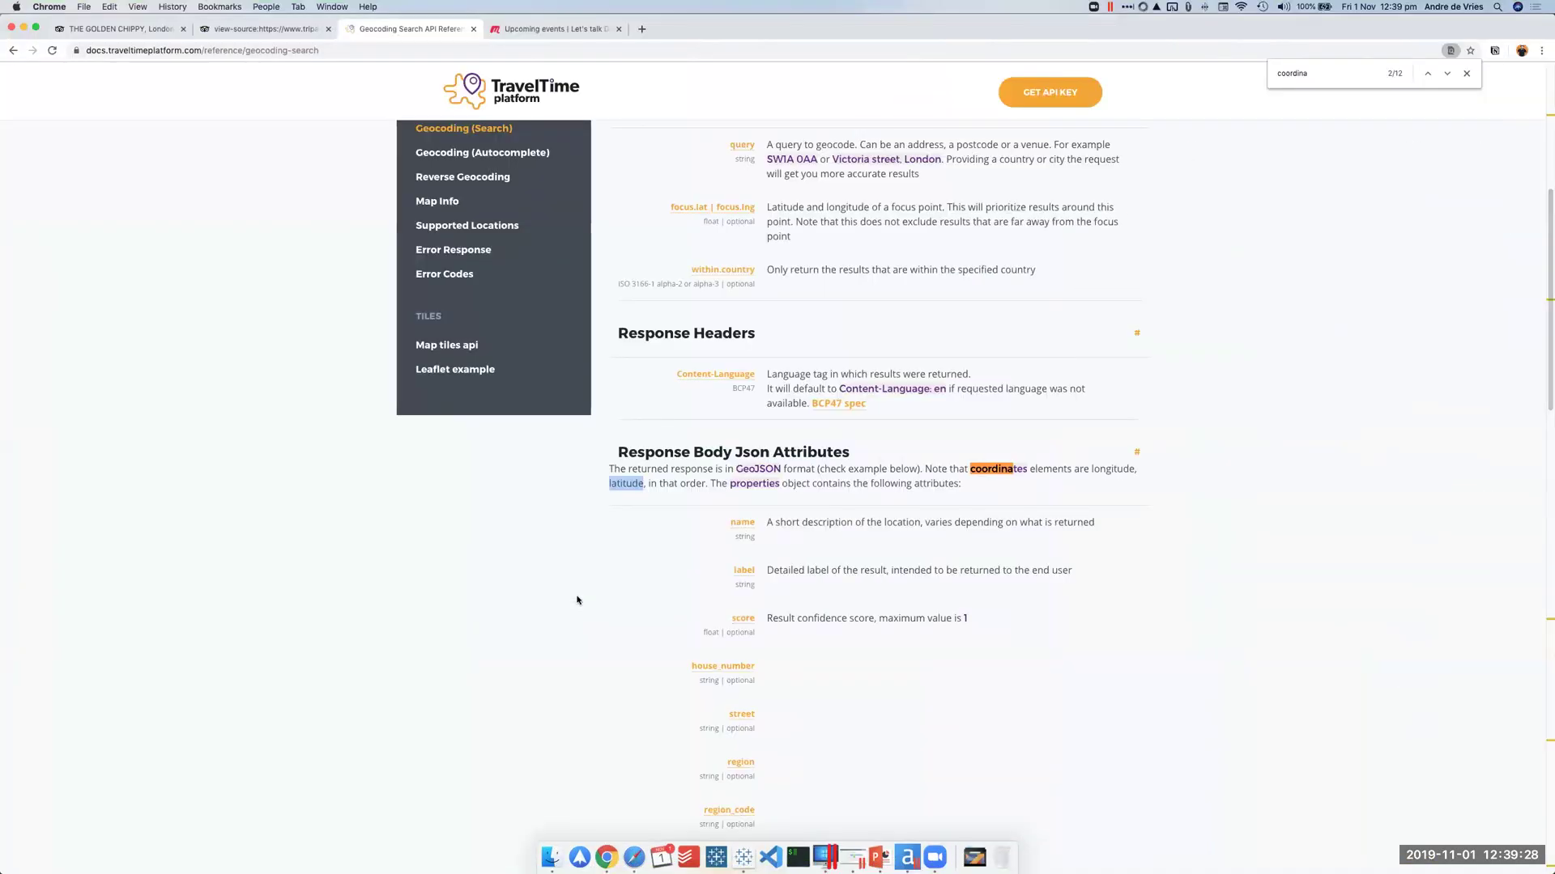
{"action": "left_click", "coordinate": [878, 856]}
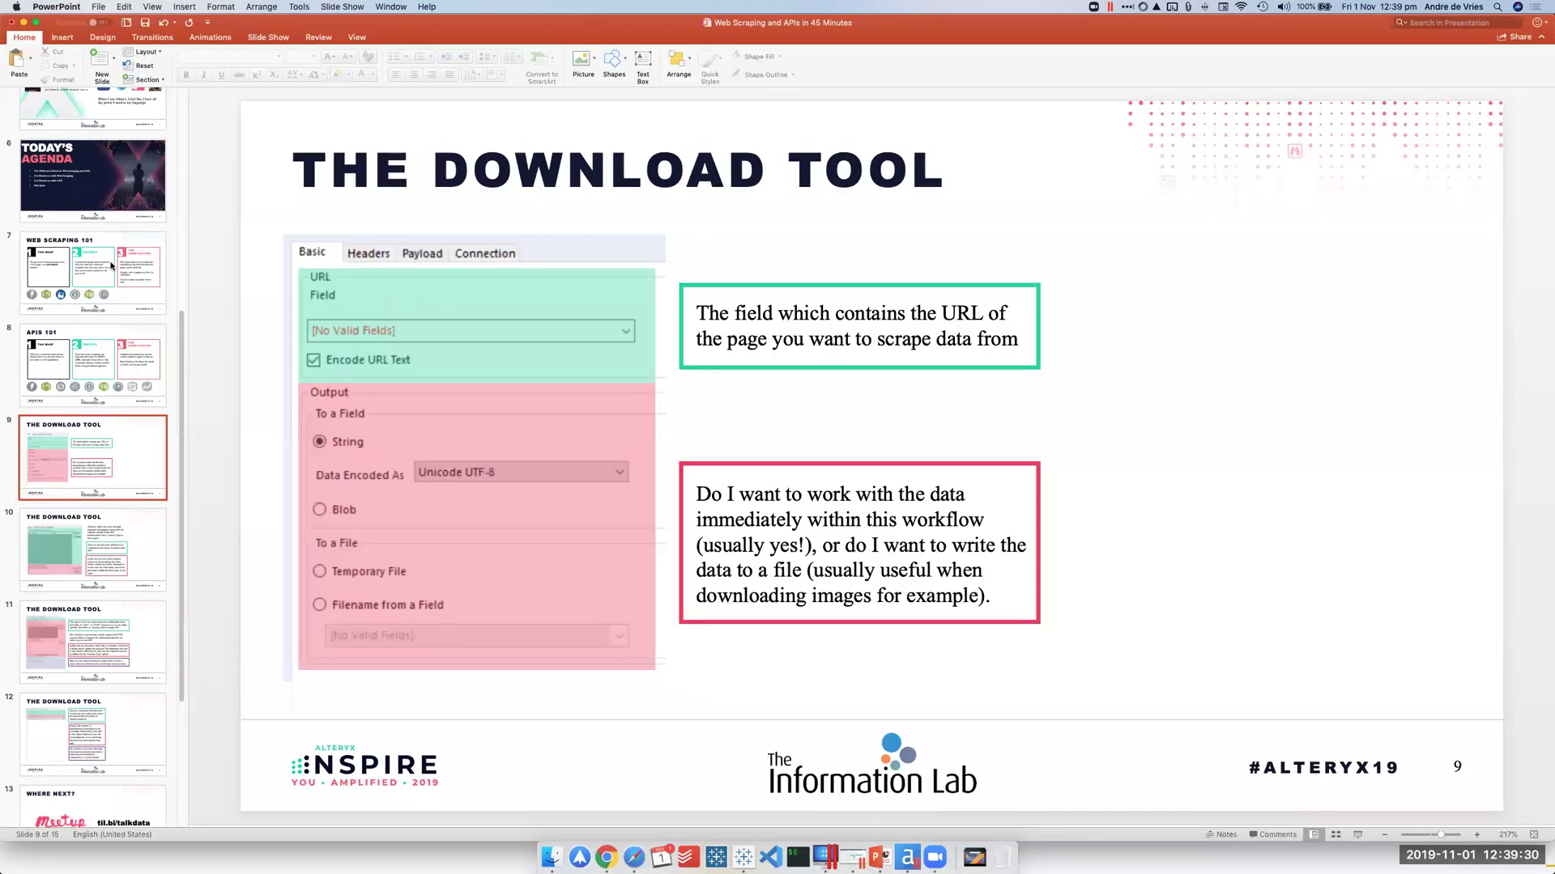
{"action": "scroll", "coordinate": [111, 265], "scroll_direction": "up", "scroll_amount": 10}
{"action": "left_click", "coordinate": [111, 392]}
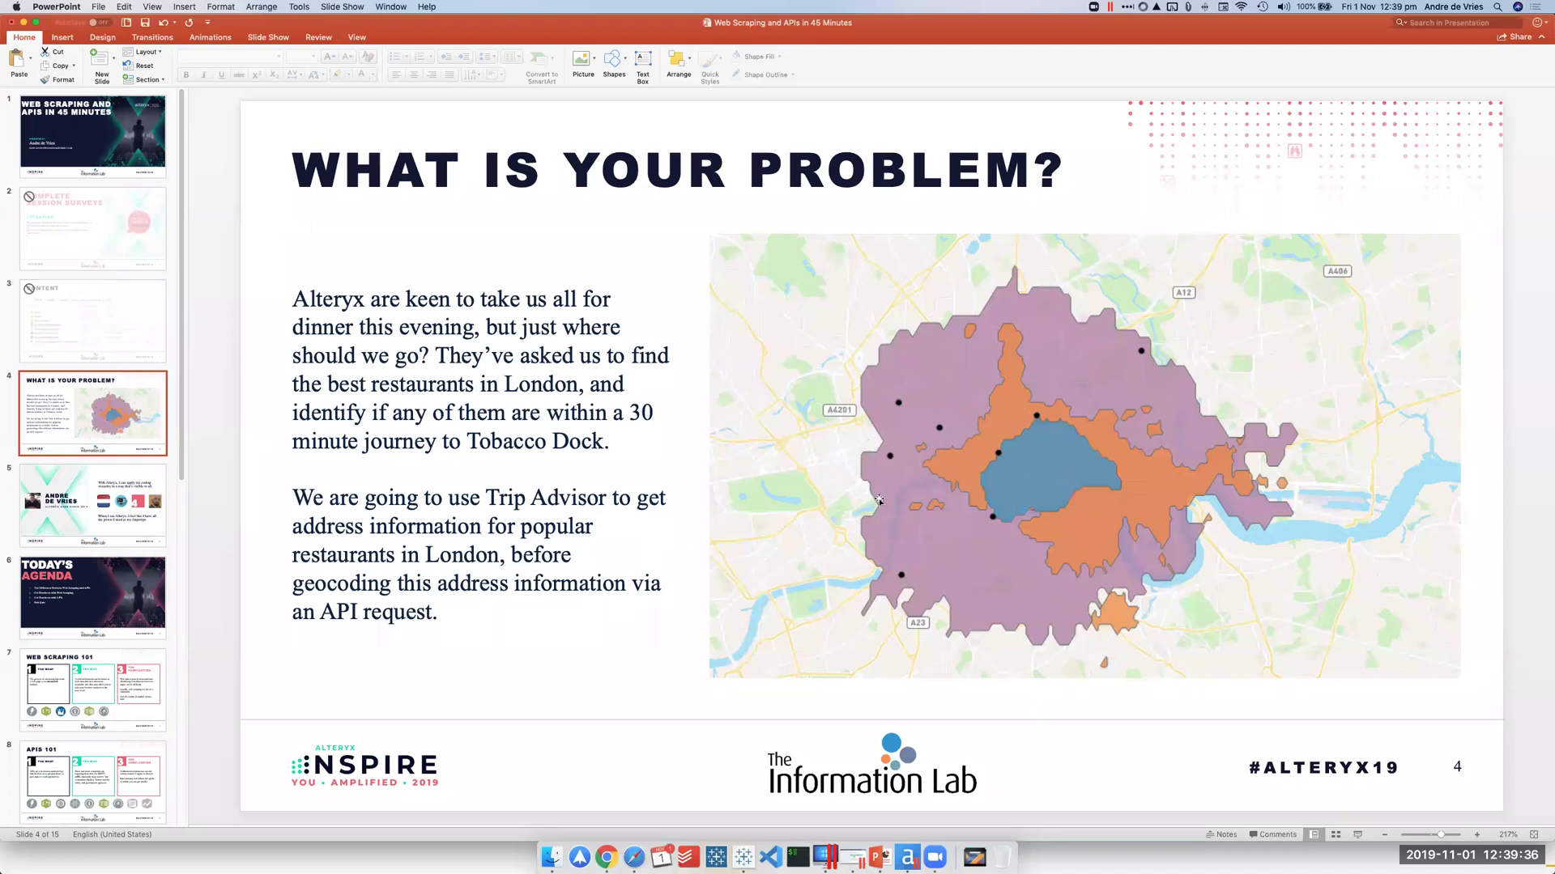
{"action": "left_click", "coordinate": [546, 413]}
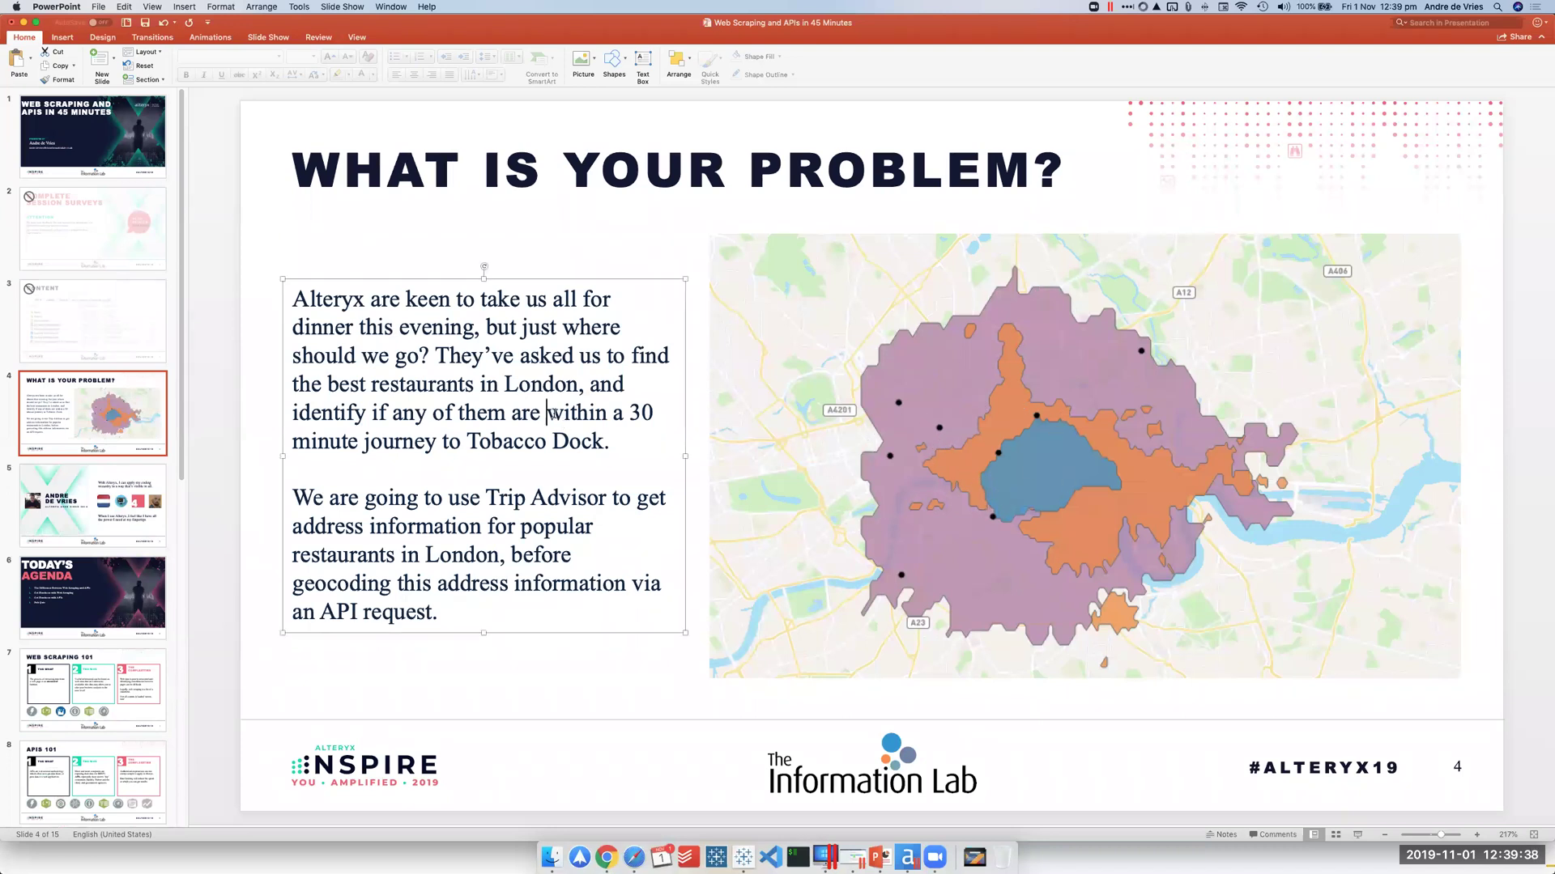
{"action": "left_click_drag", "start_coordinate": [547, 413], "coordinate": [438, 444]}
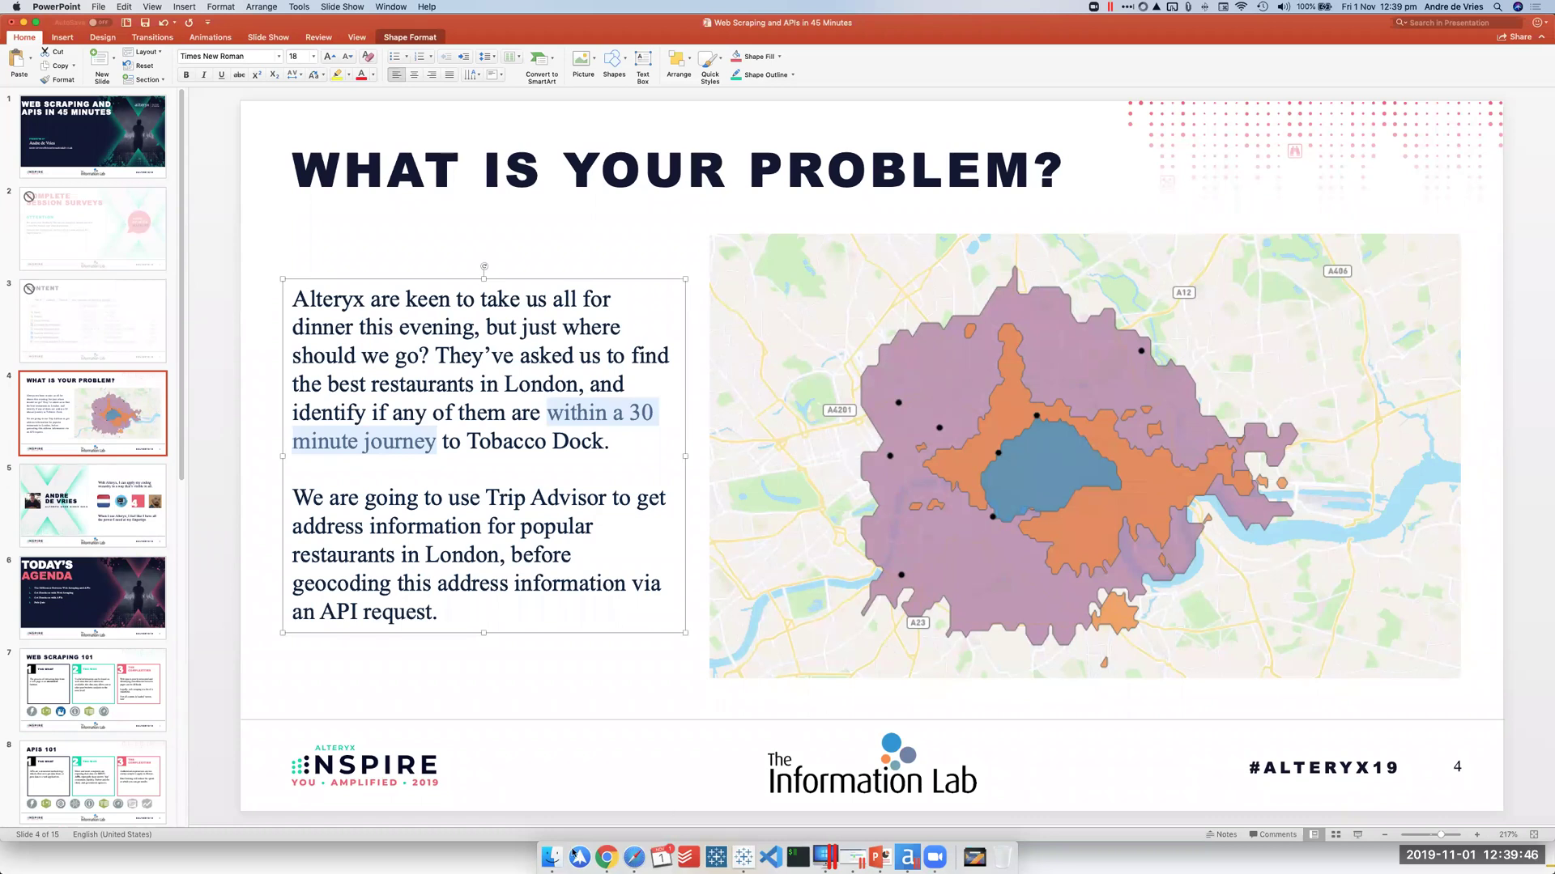
Step: Switch to the TravelTime documentation in Chrome, open the Time Map reference and highlight "reachable within corresponding travel time"
{"action": "left_click", "coordinate": [606, 857]}
{"action": "scroll", "coordinate": [672, 392], "scroll_direction": "up", "scroll_amount": 6}
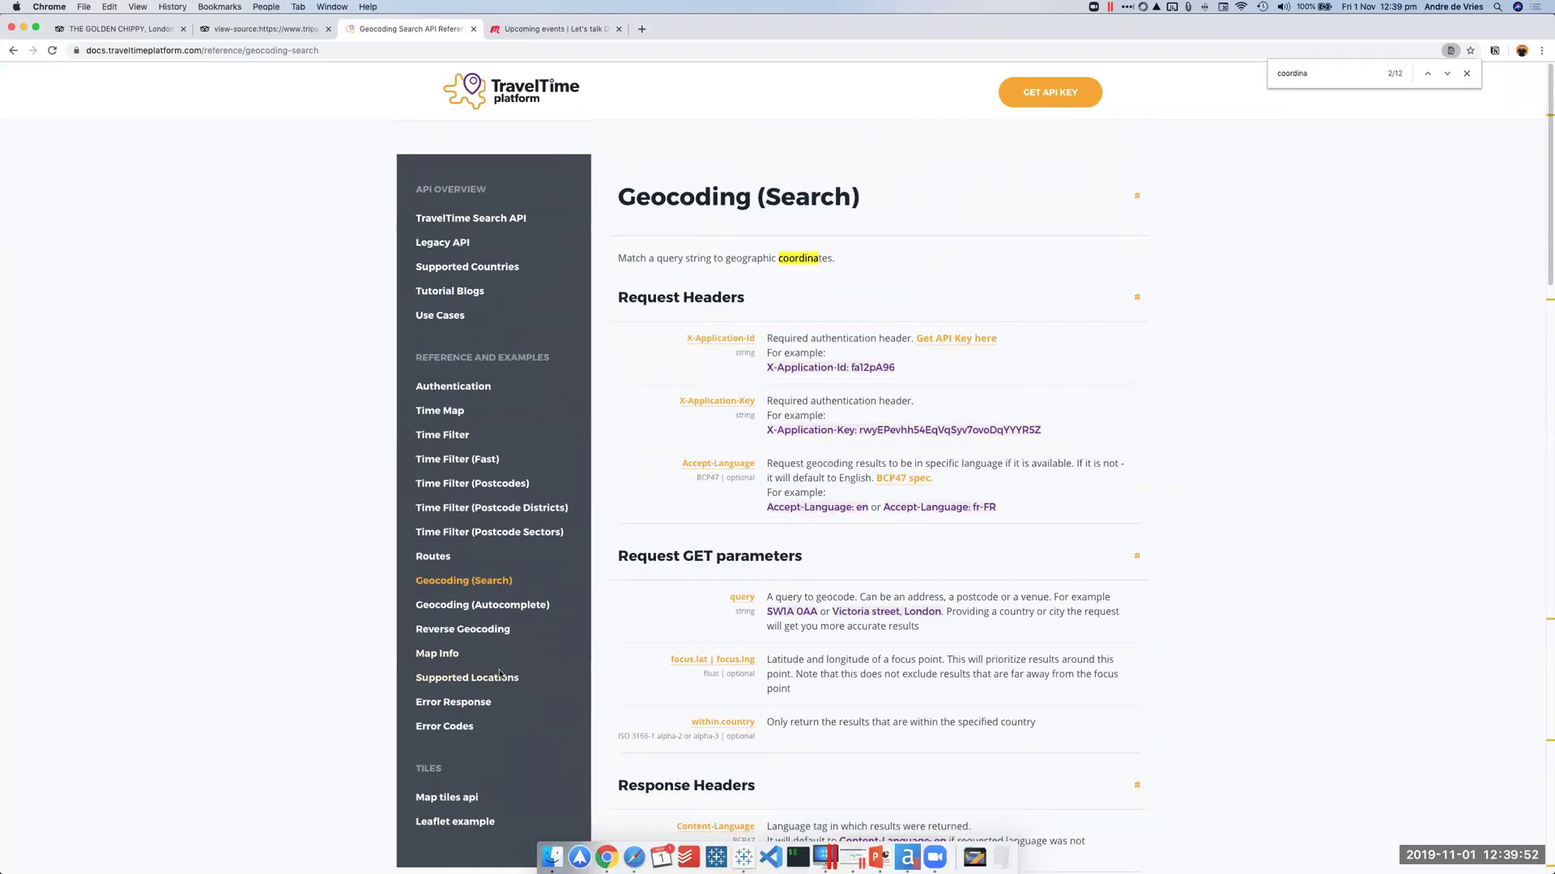
{"action": "left_click", "coordinate": [450, 410]}
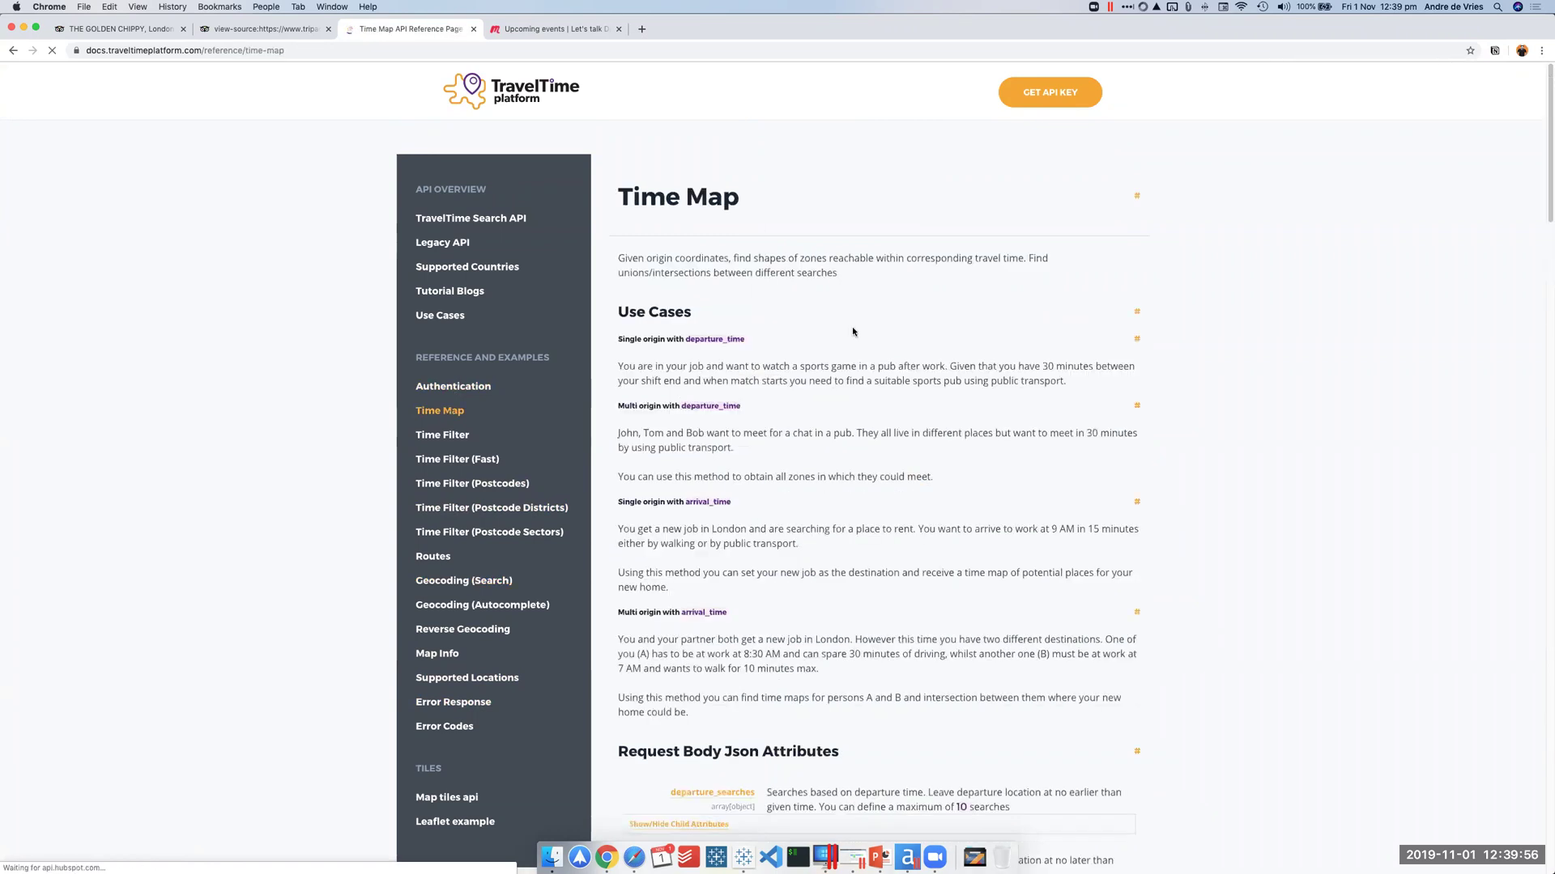
{"action": "left_click_drag", "start_coordinate": [752, 258], "coordinate": [1025, 257]}
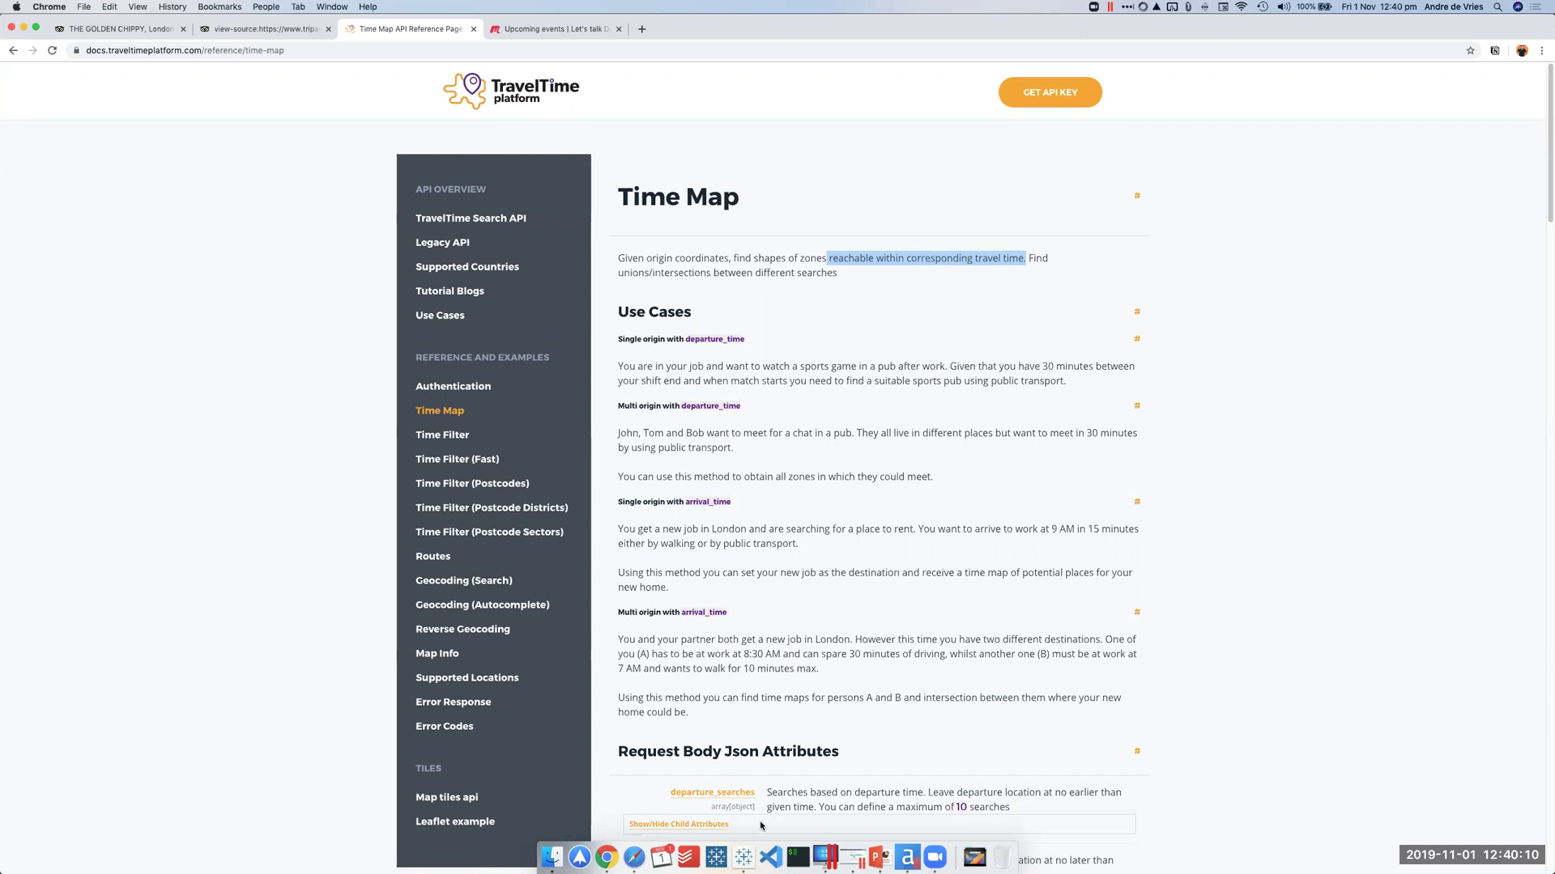
Step: Switch to the Travel Time Analysis dashboard in Tableau, reposition its window and inspect the travel-time zones on the London map
{"action": "left_click", "coordinate": [742, 857]}
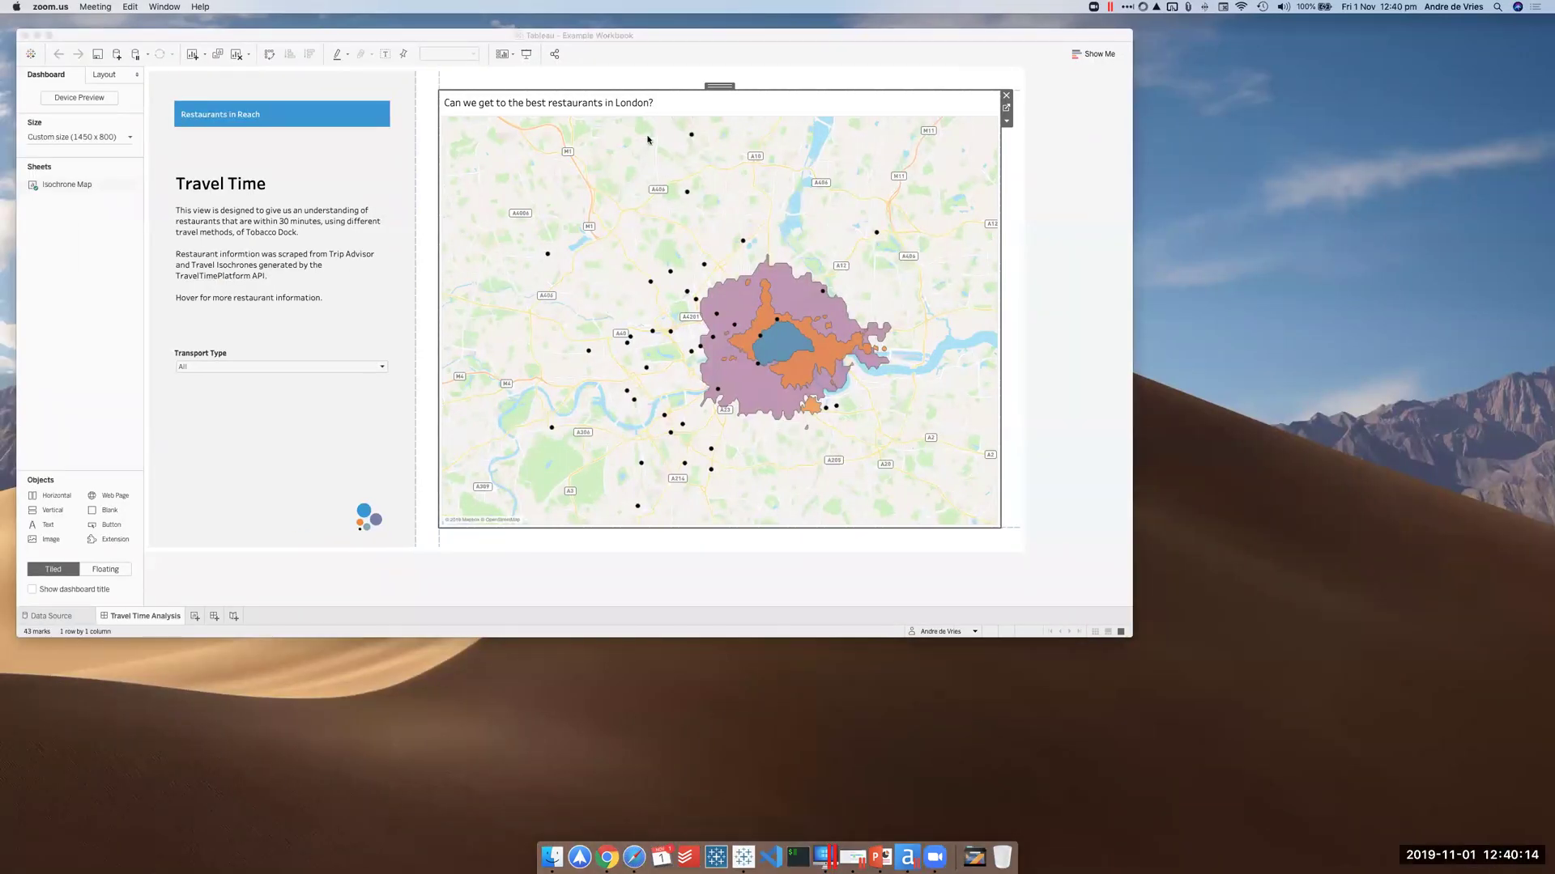
{"action": "left_click_drag", "start_coordinate": [644, 34], "coordinate": [791, 71]}
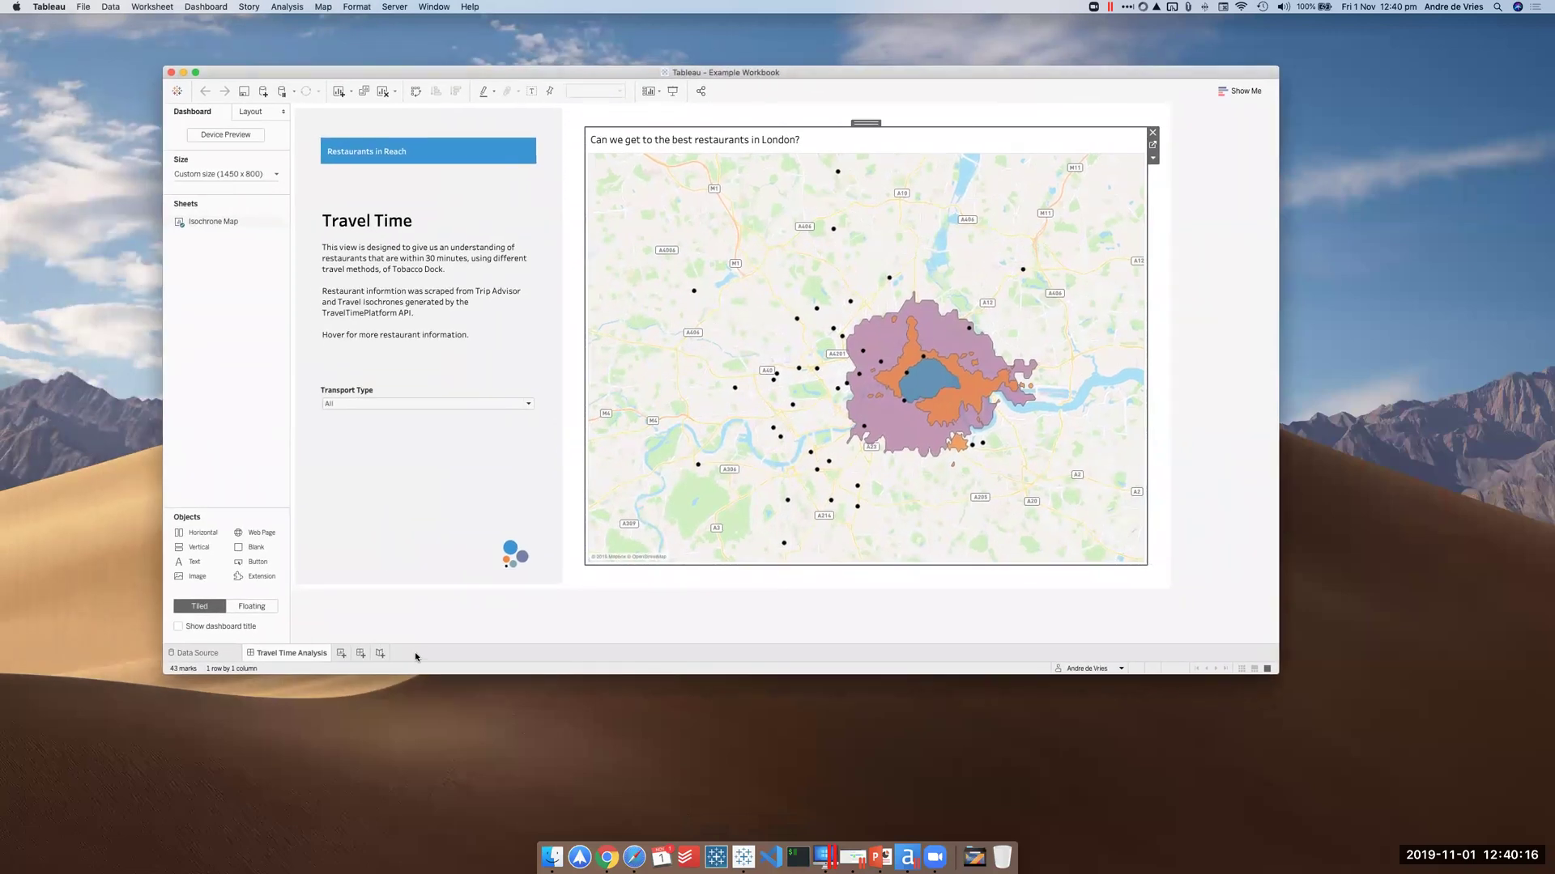
{"action": "left_click", "coordinate": [248, 350]}
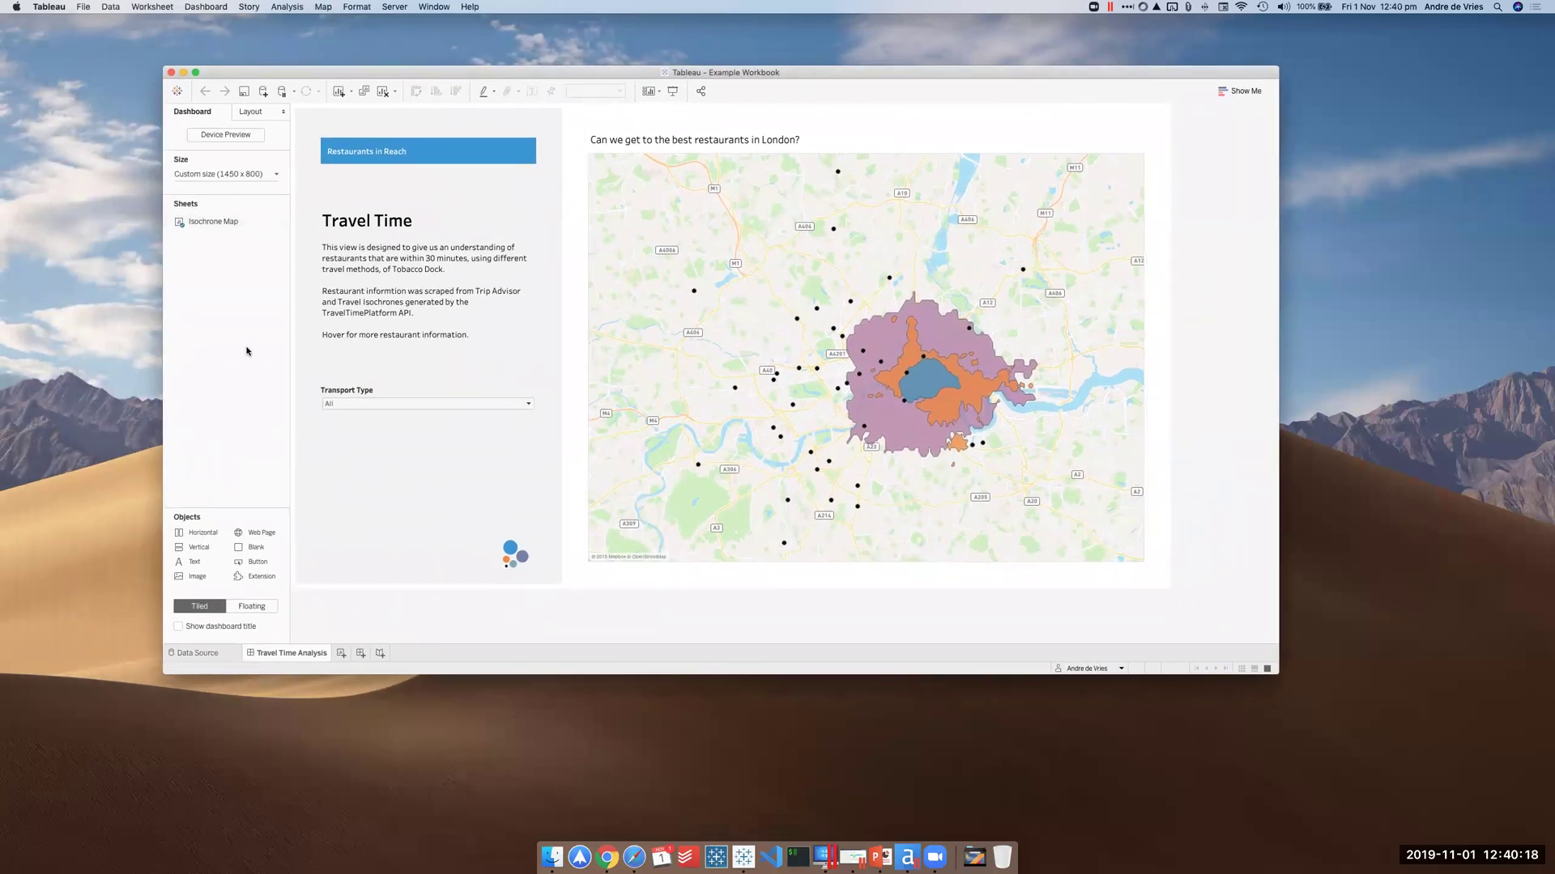
{"action": "mouse_move", "coordinate": [830, 328]}
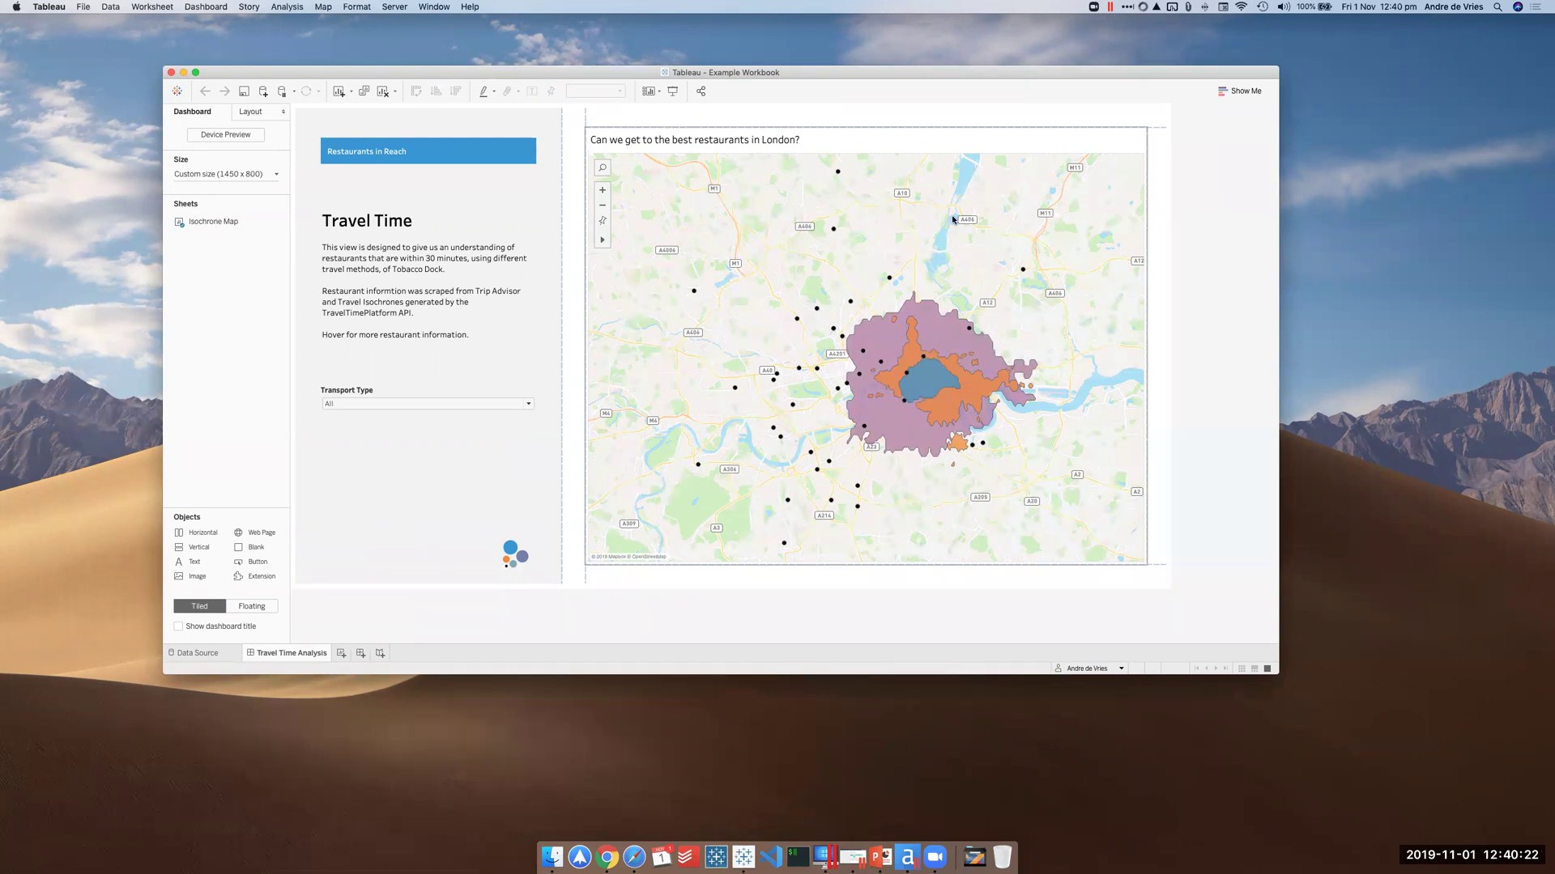
{"action": "mouse_move", "coordinate": [905, 428]}
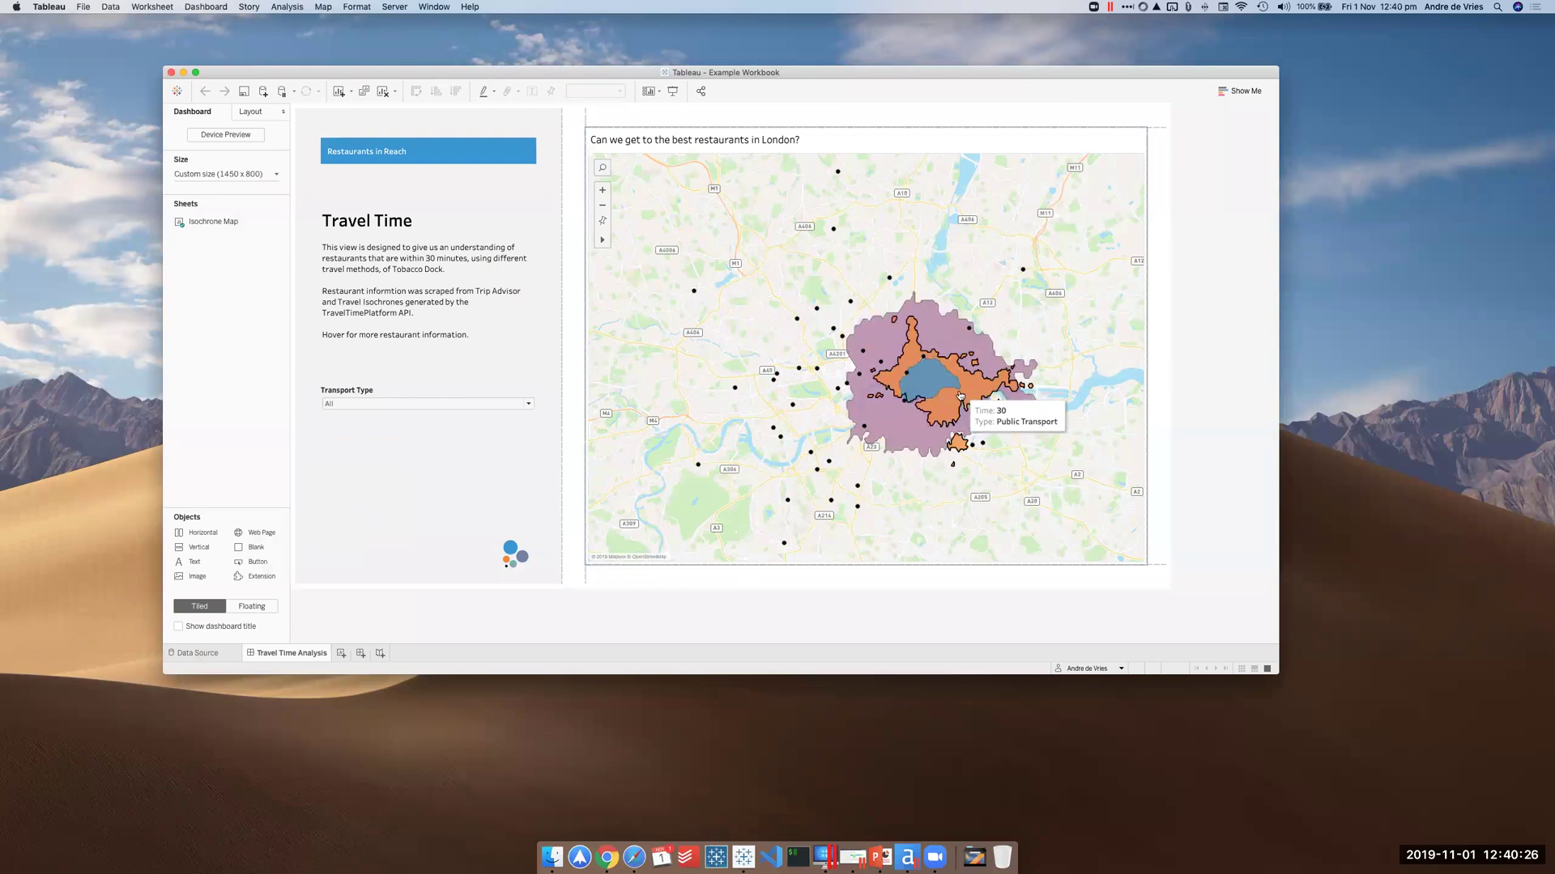
Step: Filter the dashboard's Transport Type to Walking and inspect the restaurant points around the walking zone
{"action": "left_click", "coordinate": [409, 404]}
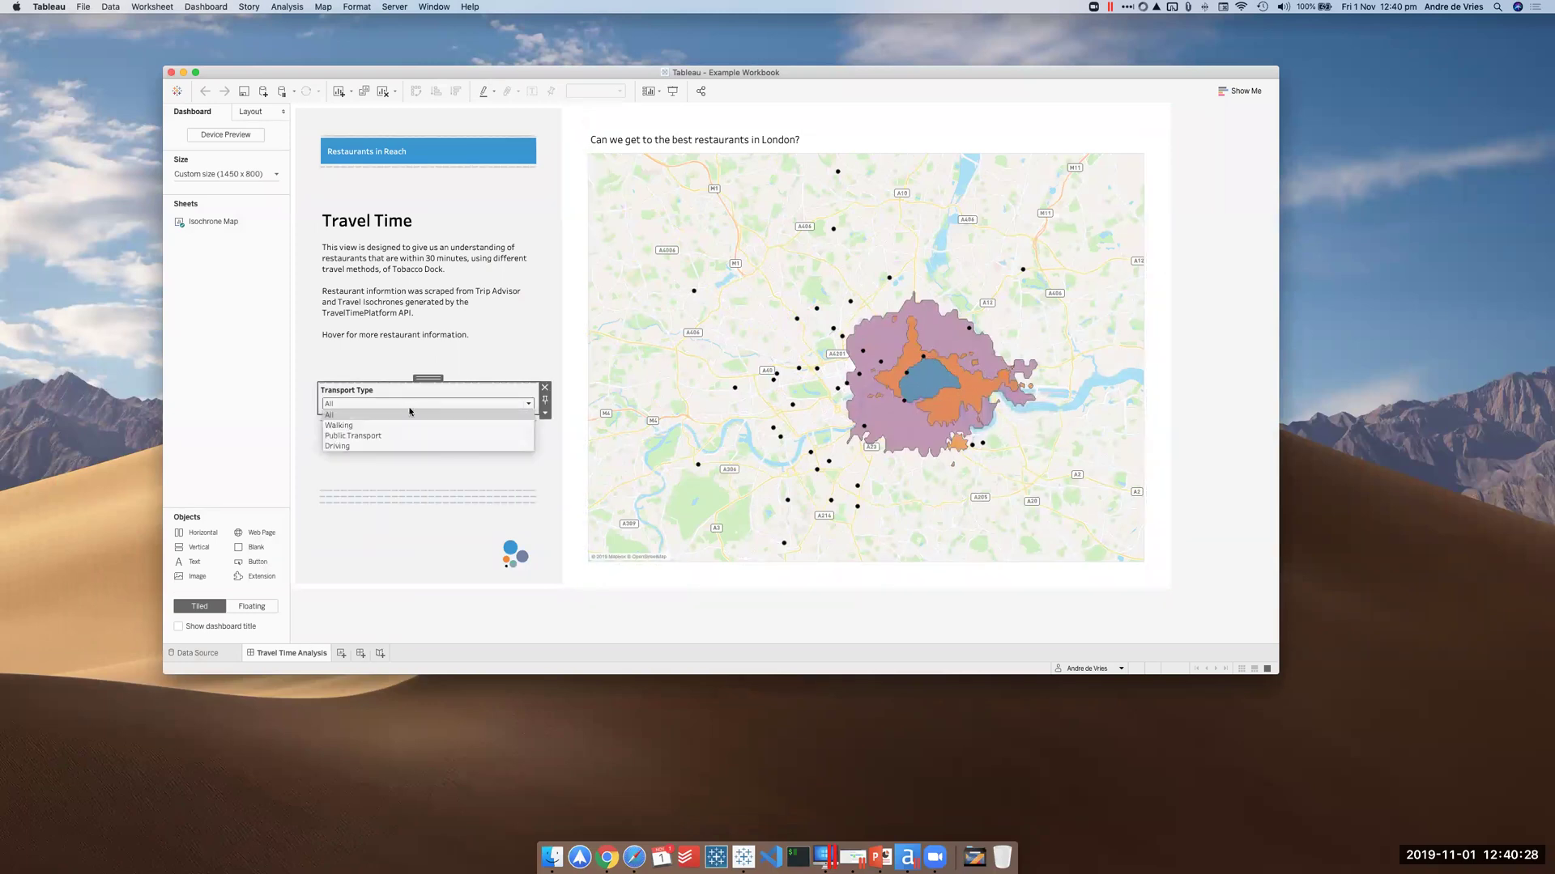
{"action": "left_click", "coordinate": [402, 427]}
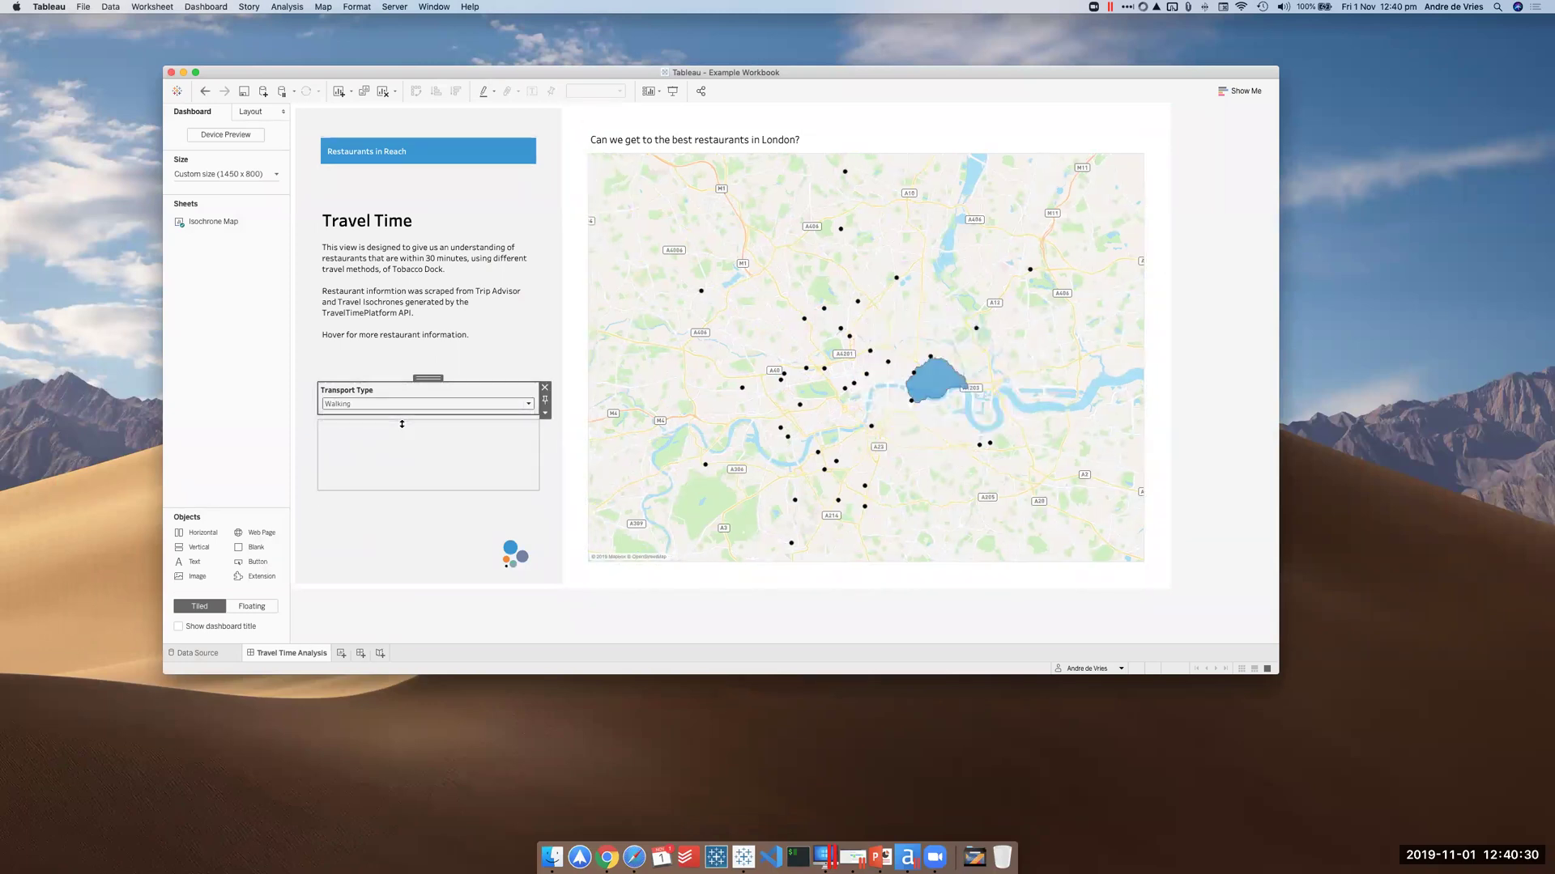
{"action": "mouse_move", "coordinate": [961, 391]}
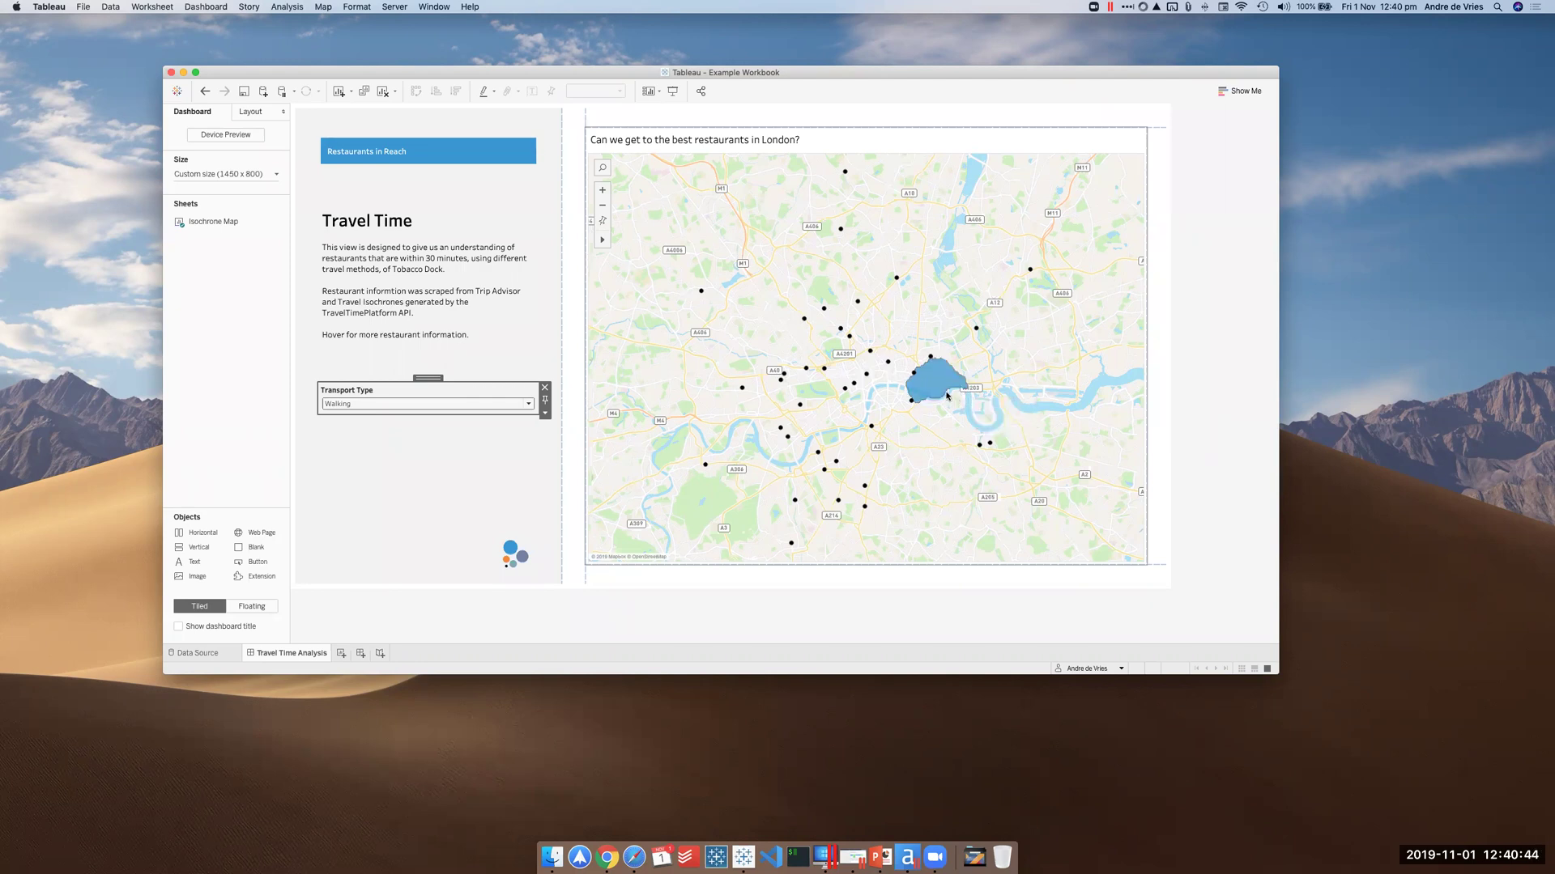
{"action": "mouse_move", "coordinate": [914, 377]}
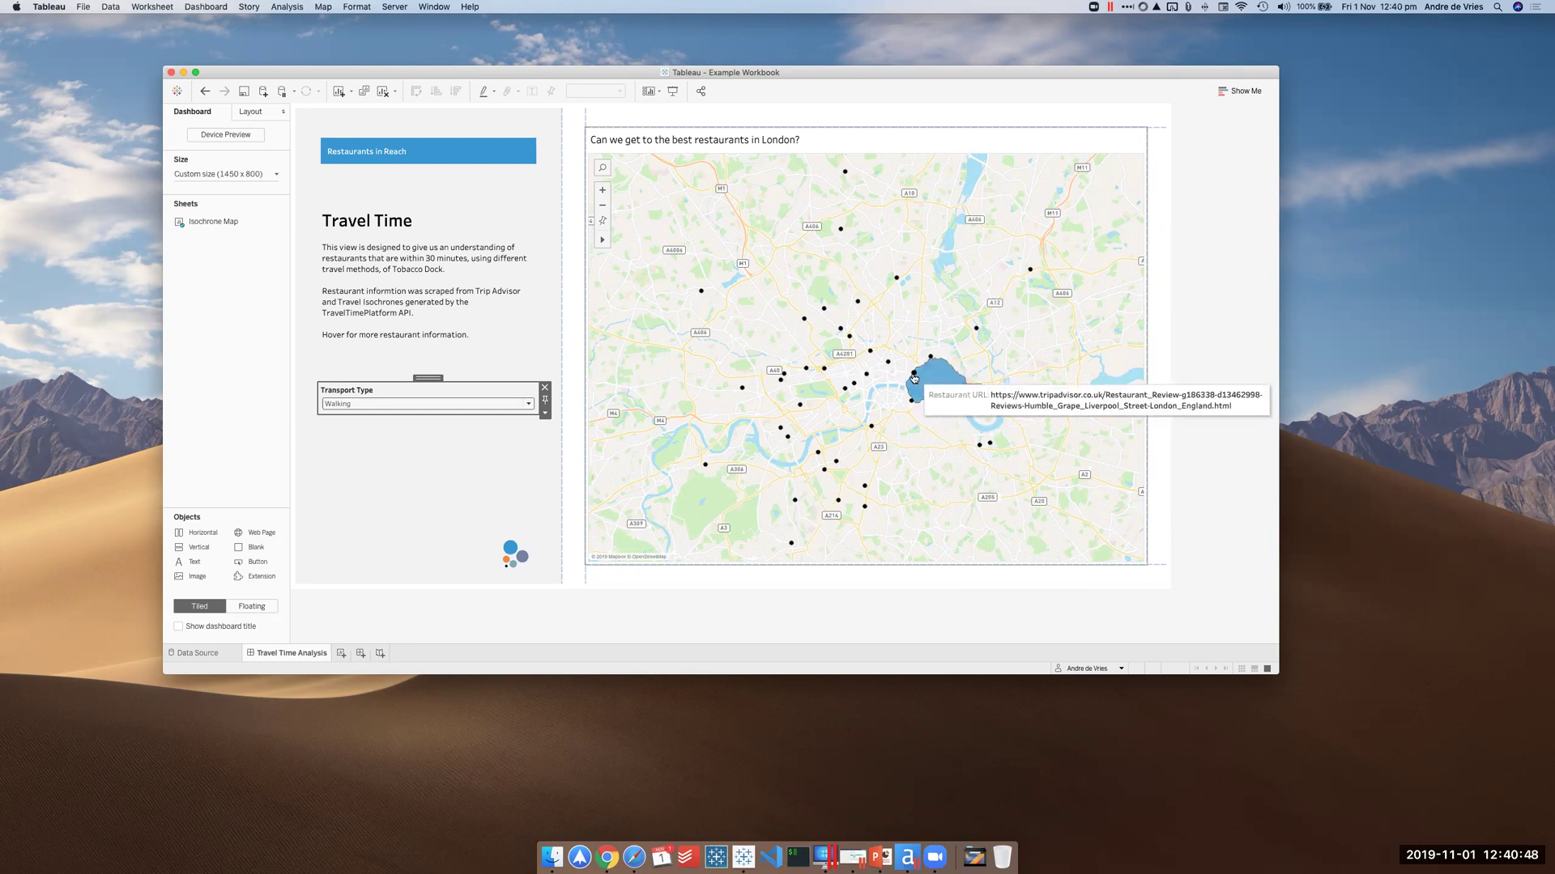
Step: Filter the dashboard's Transport Type to Public Transport and then Driving to compare the reachable zones, and set it back to All
{"action": "left_click", "coordinate": [410, 404]}
{"action": "left_click", "coordinate": [399, 436]}
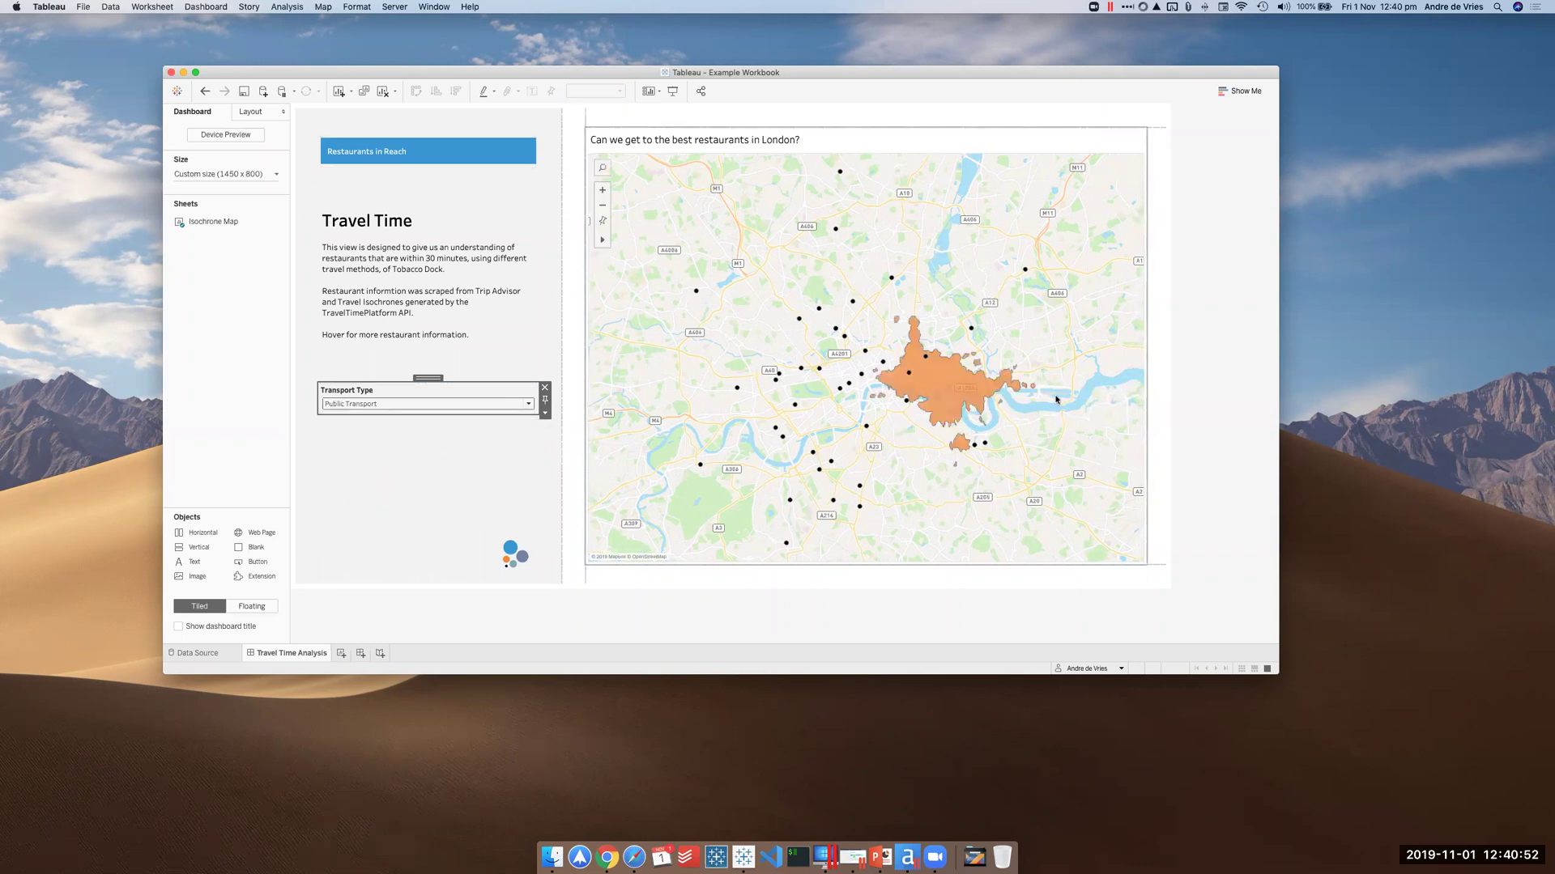
{"action": "left_click", "coordinate": [392, 404]}
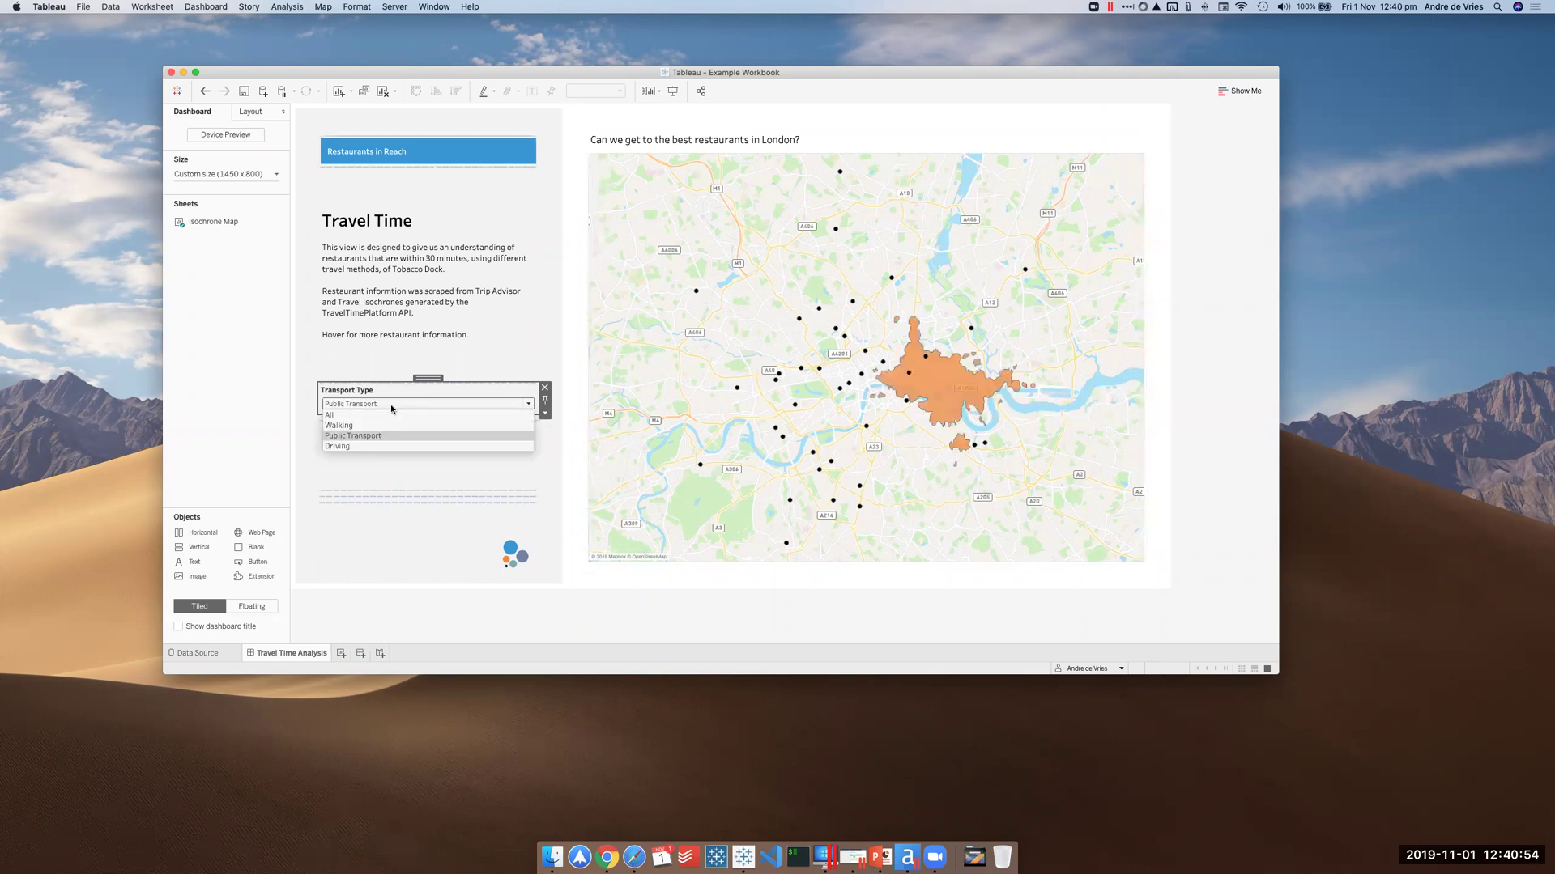
{"action": "left_click", "coordinate": [370, 445]}
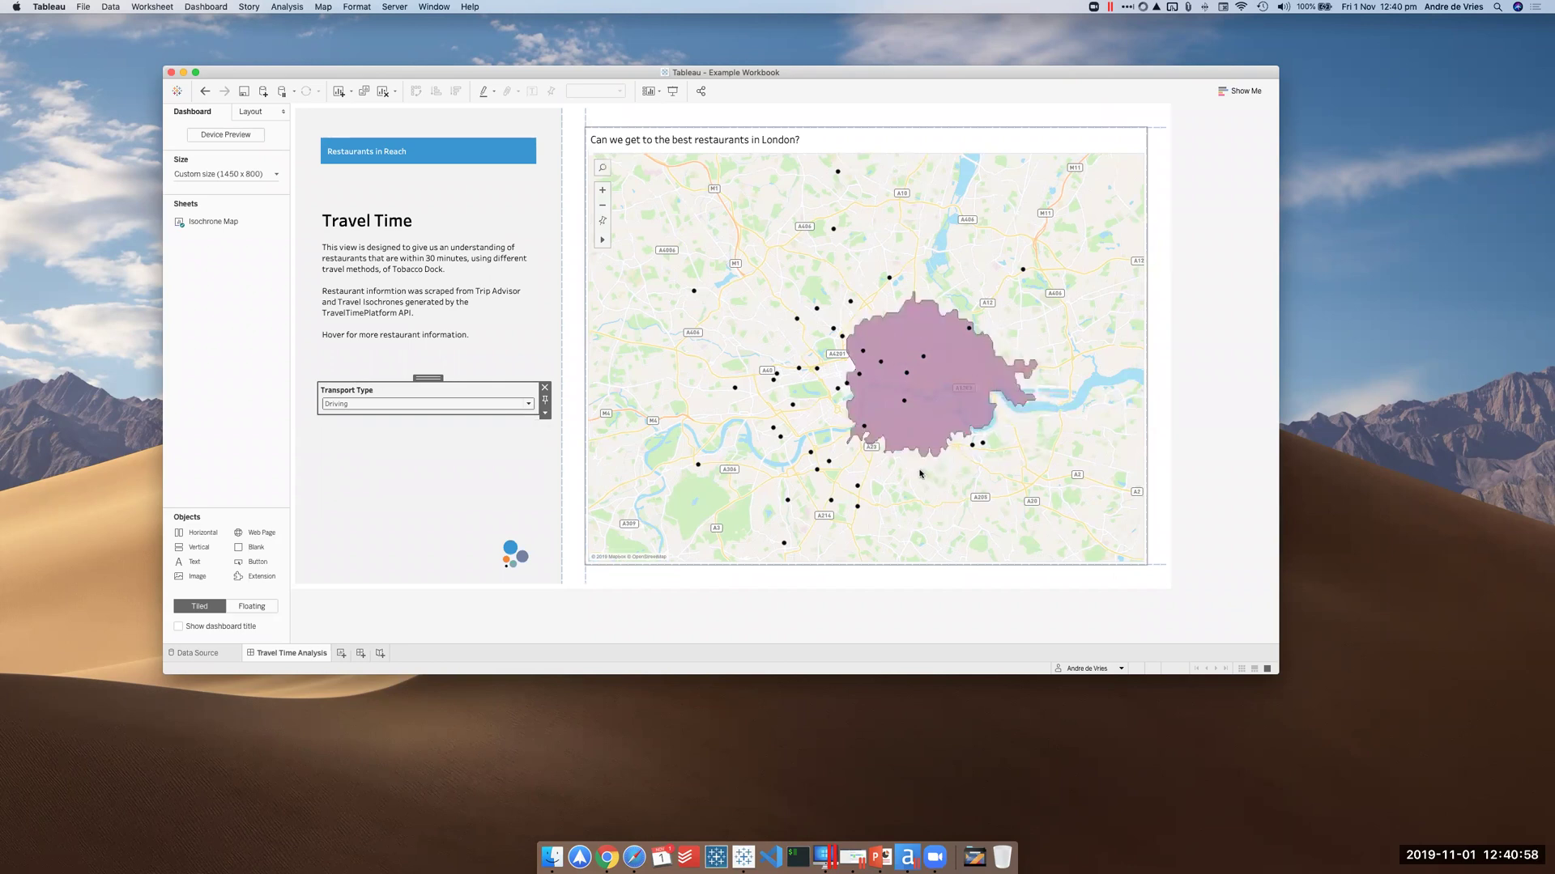
{"action": "left_click", "coordinate": [502, 404]}
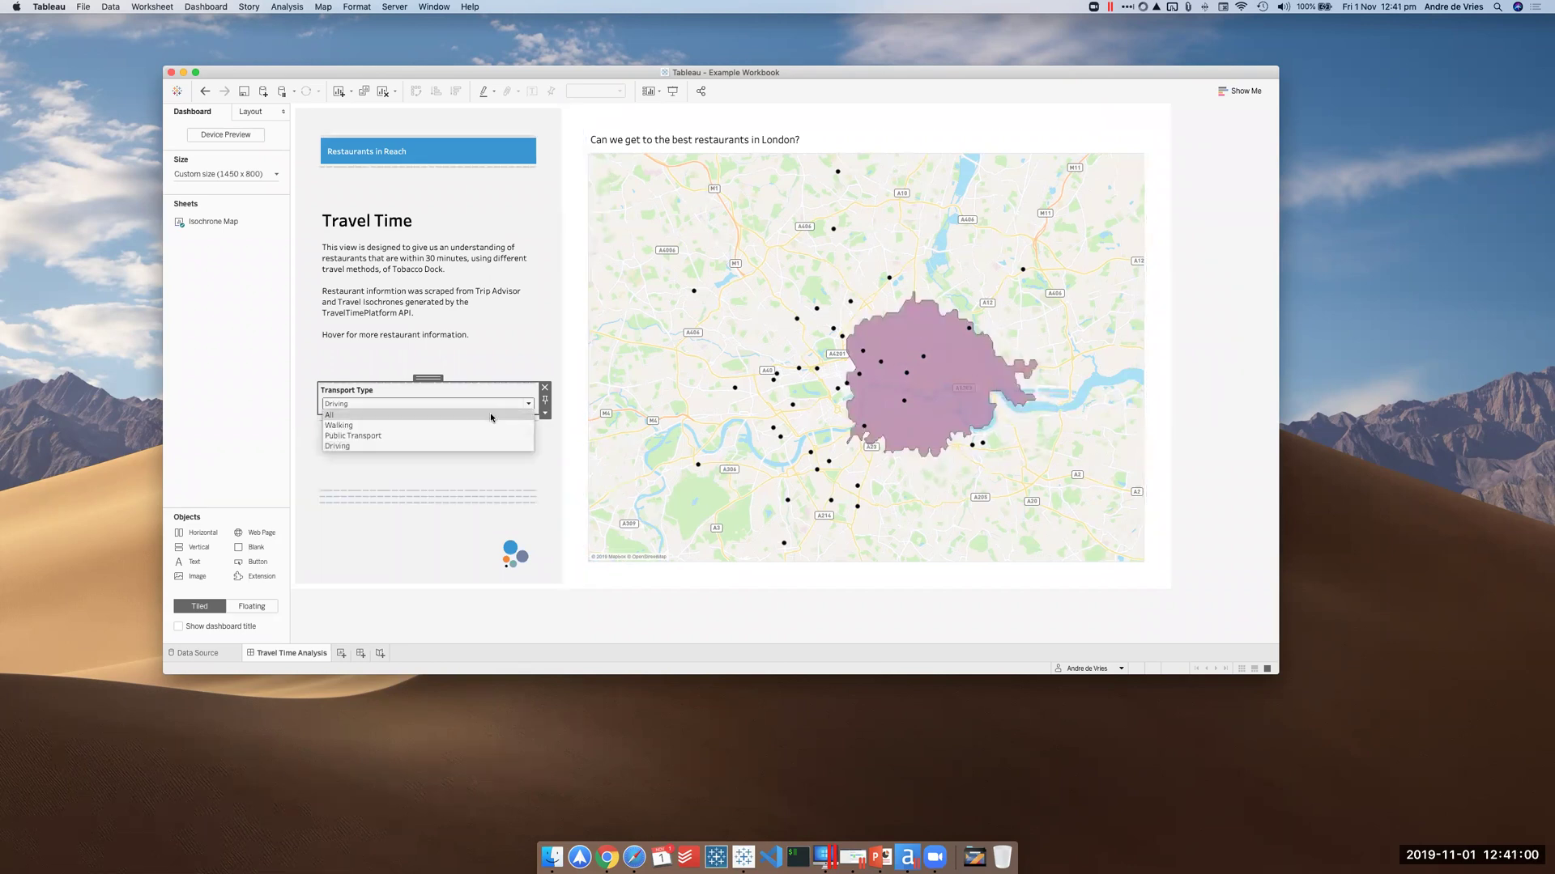
{"action": "left_click", "coordinate": [491, 416]}
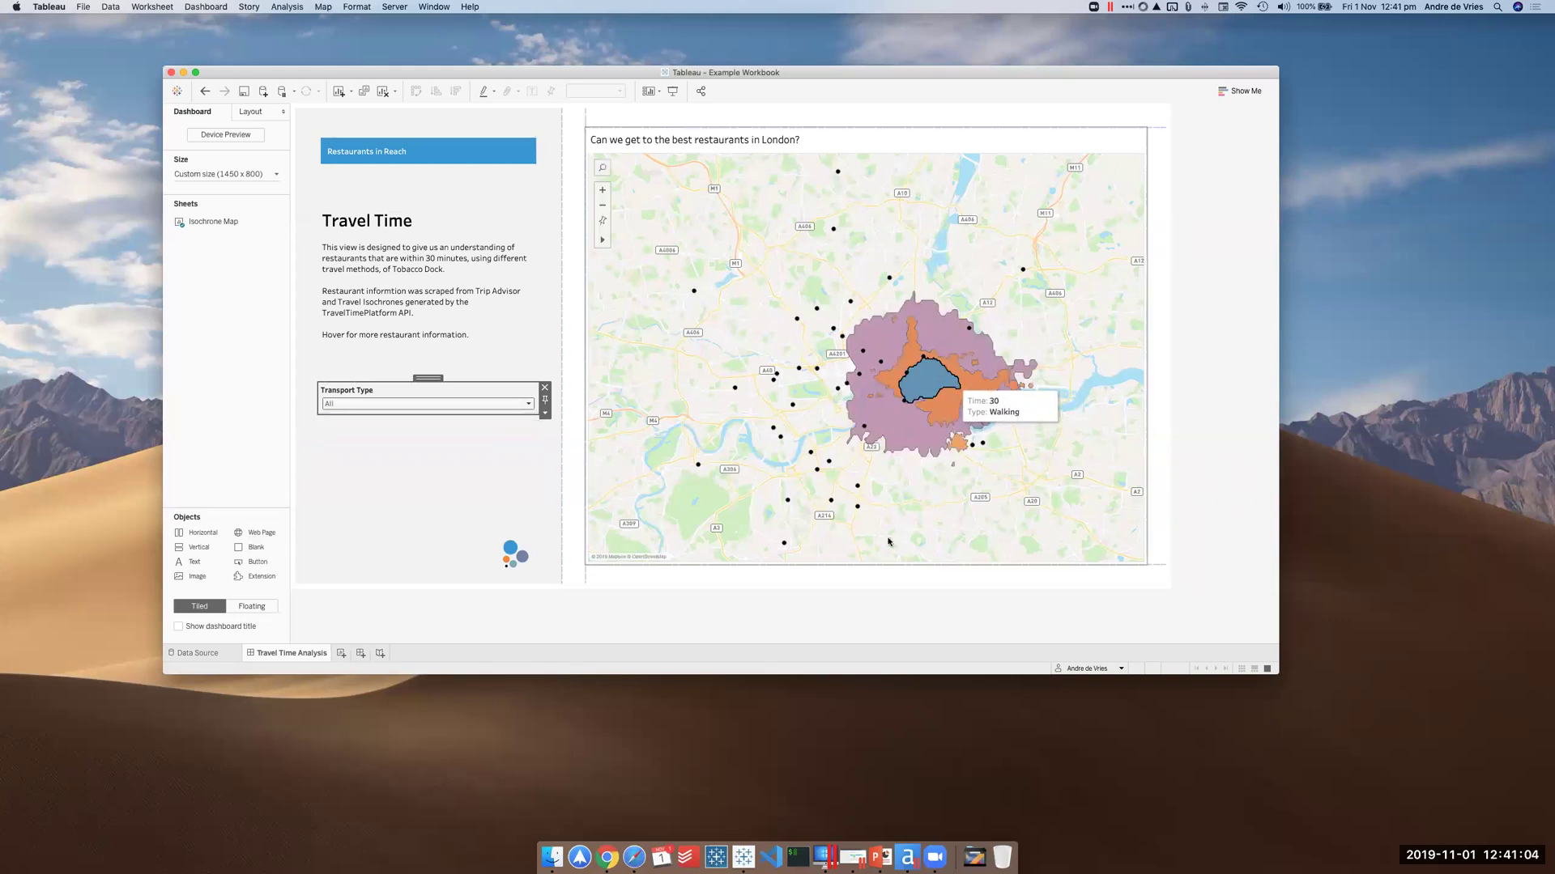
Step: Switch to the Starting Workflow in Alteryx and review the TripAdvisor URL input and the Download tool beside it
{"action": "left_click", "coordinate": [907, 857]}
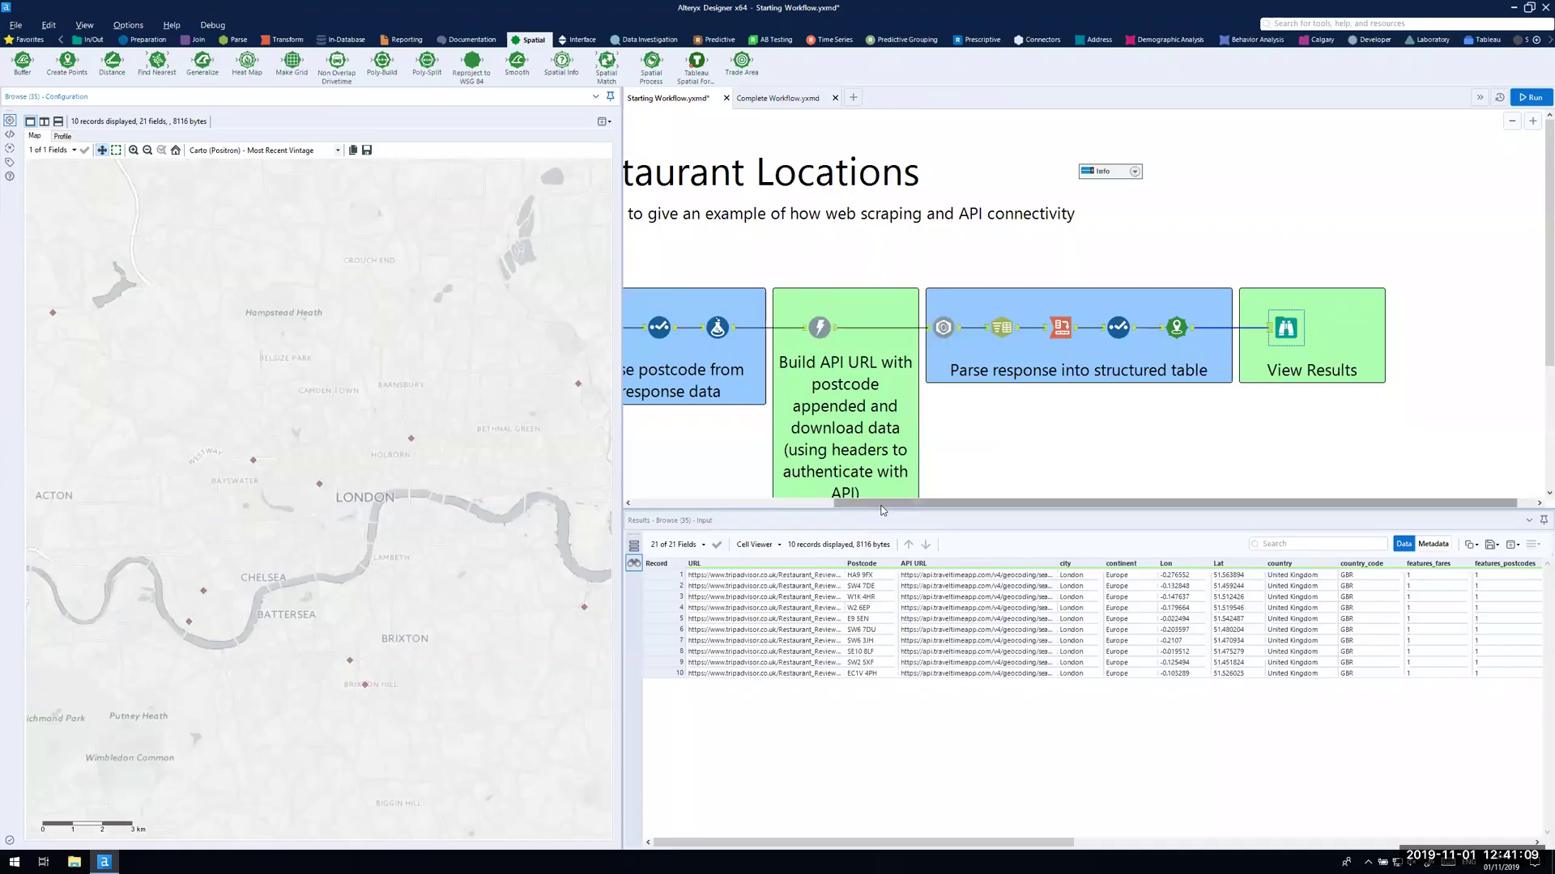
{"action": "left_click_drag", "start_coordinate": [883, 504], "coordinate": [680, 503]}
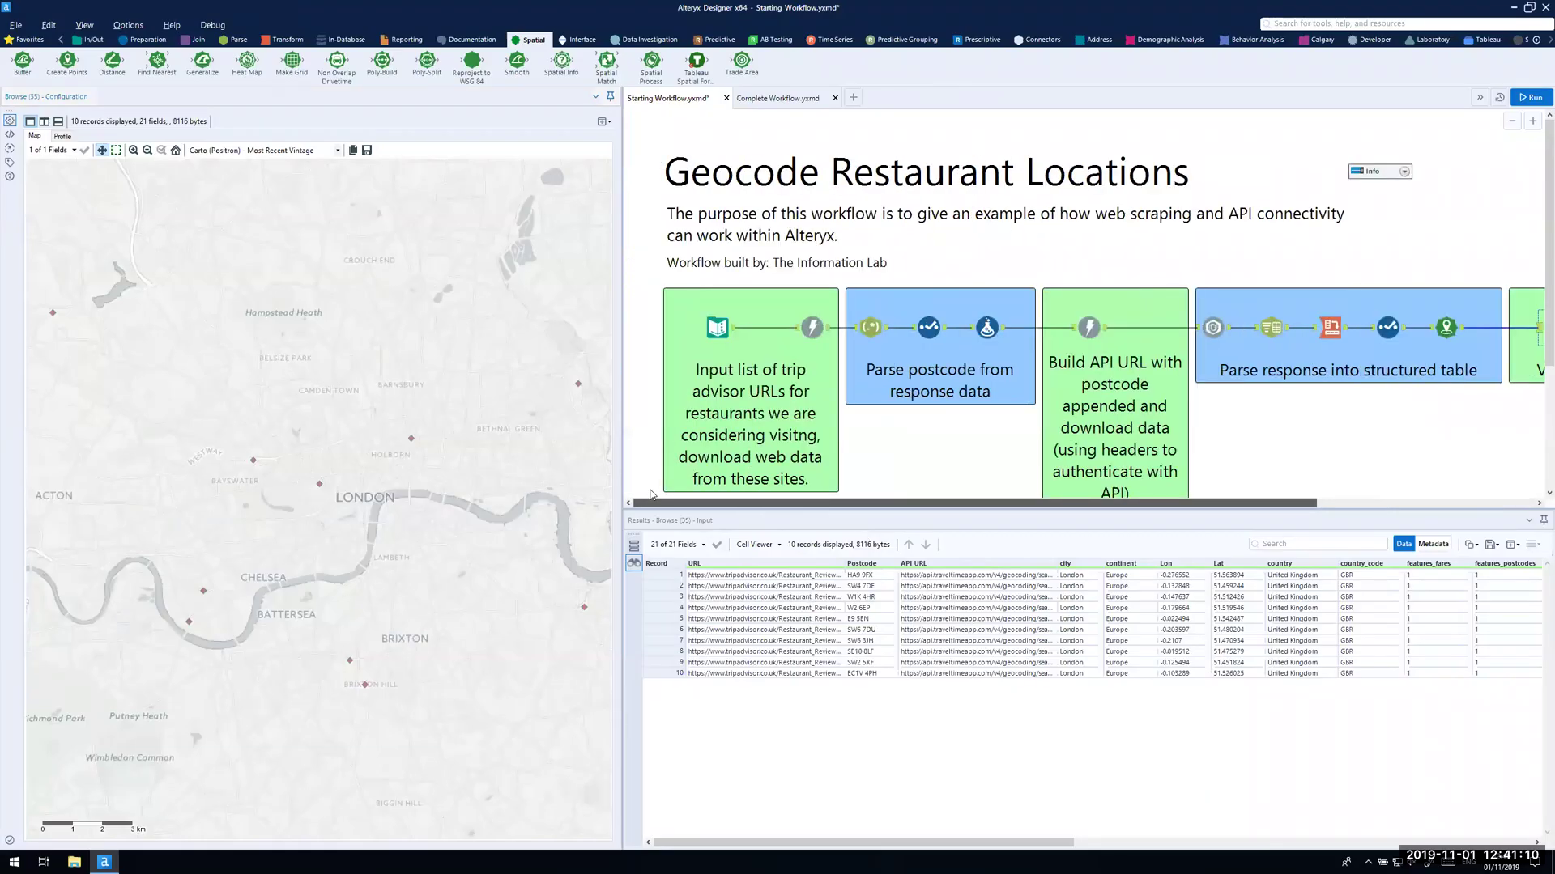
{"action": "left_click", "coordinate": [716, 332]}
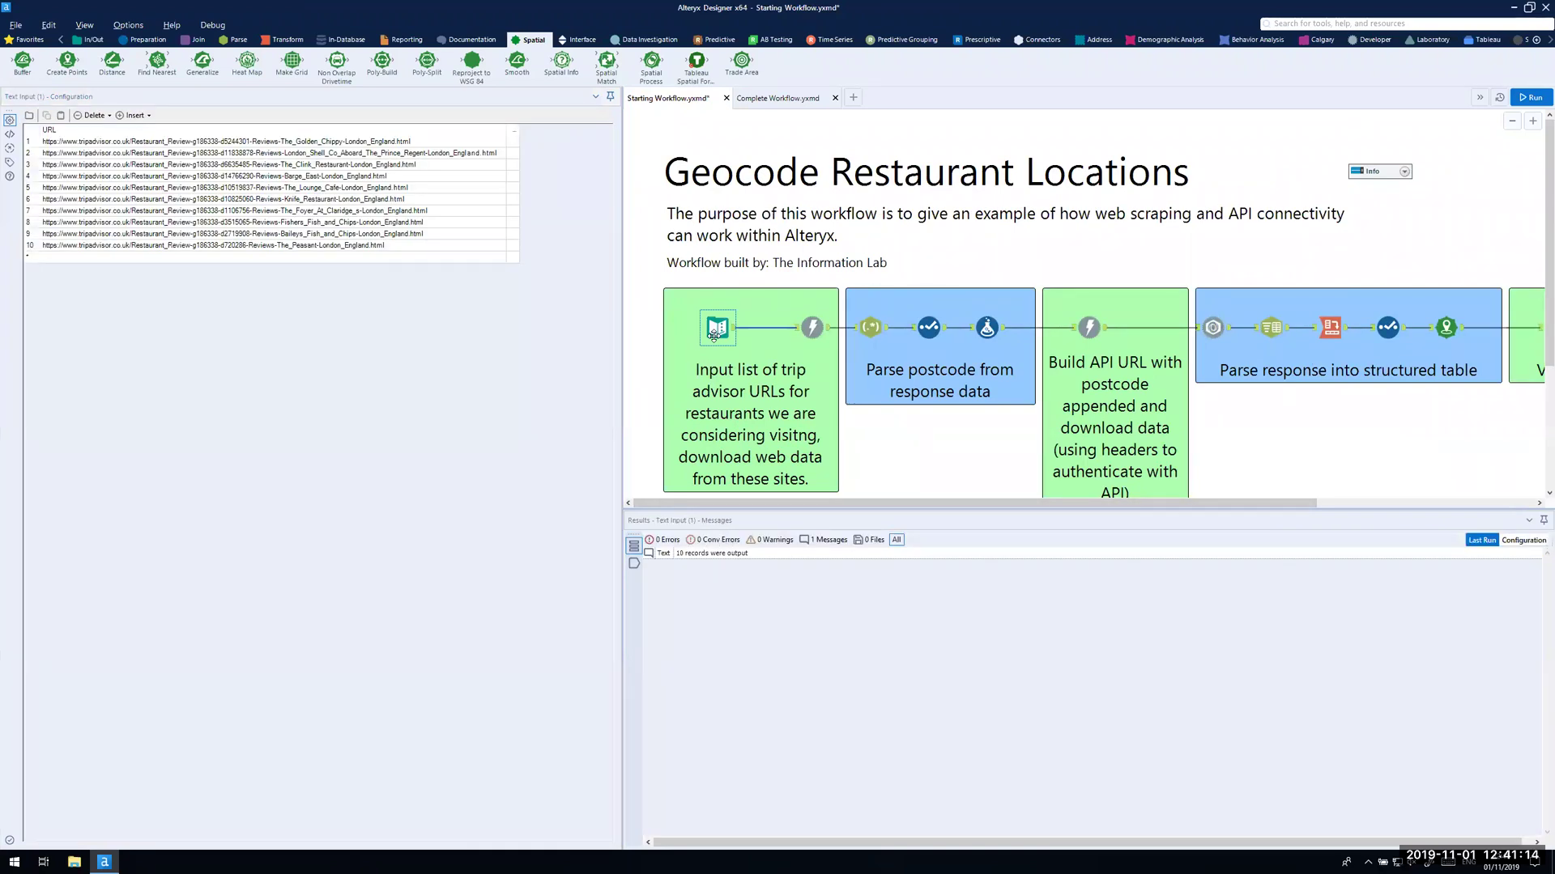
{"action": "left_click", "coordinate": [814, 329]}
Step: Review the API URL formula that appends the Postcode field, and inspect the authentication headers of the API Download tool
{"action": "left_click_drag", "start_coordinate": [910, 504], "coordinate": [983, 504]}
{"action": "left_click", "coordinate": [893, 330]}
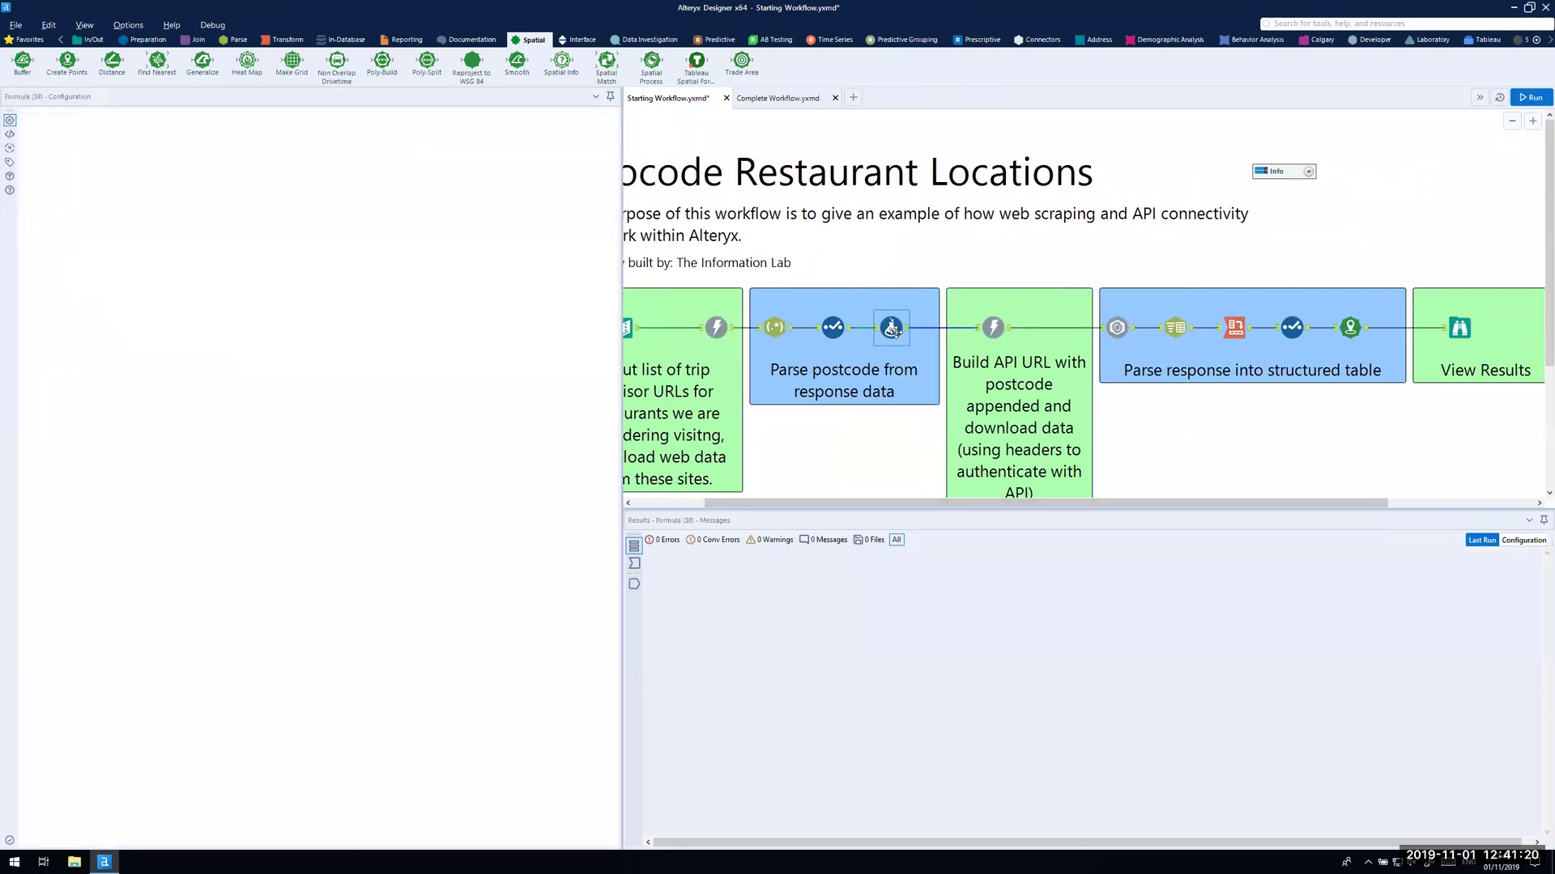
{"action": "left_click_drag", "start_coordinate": [244, 142], "coordinate": [289, 144]}
{"action": "left_click", "coordinate": [289, 144]}
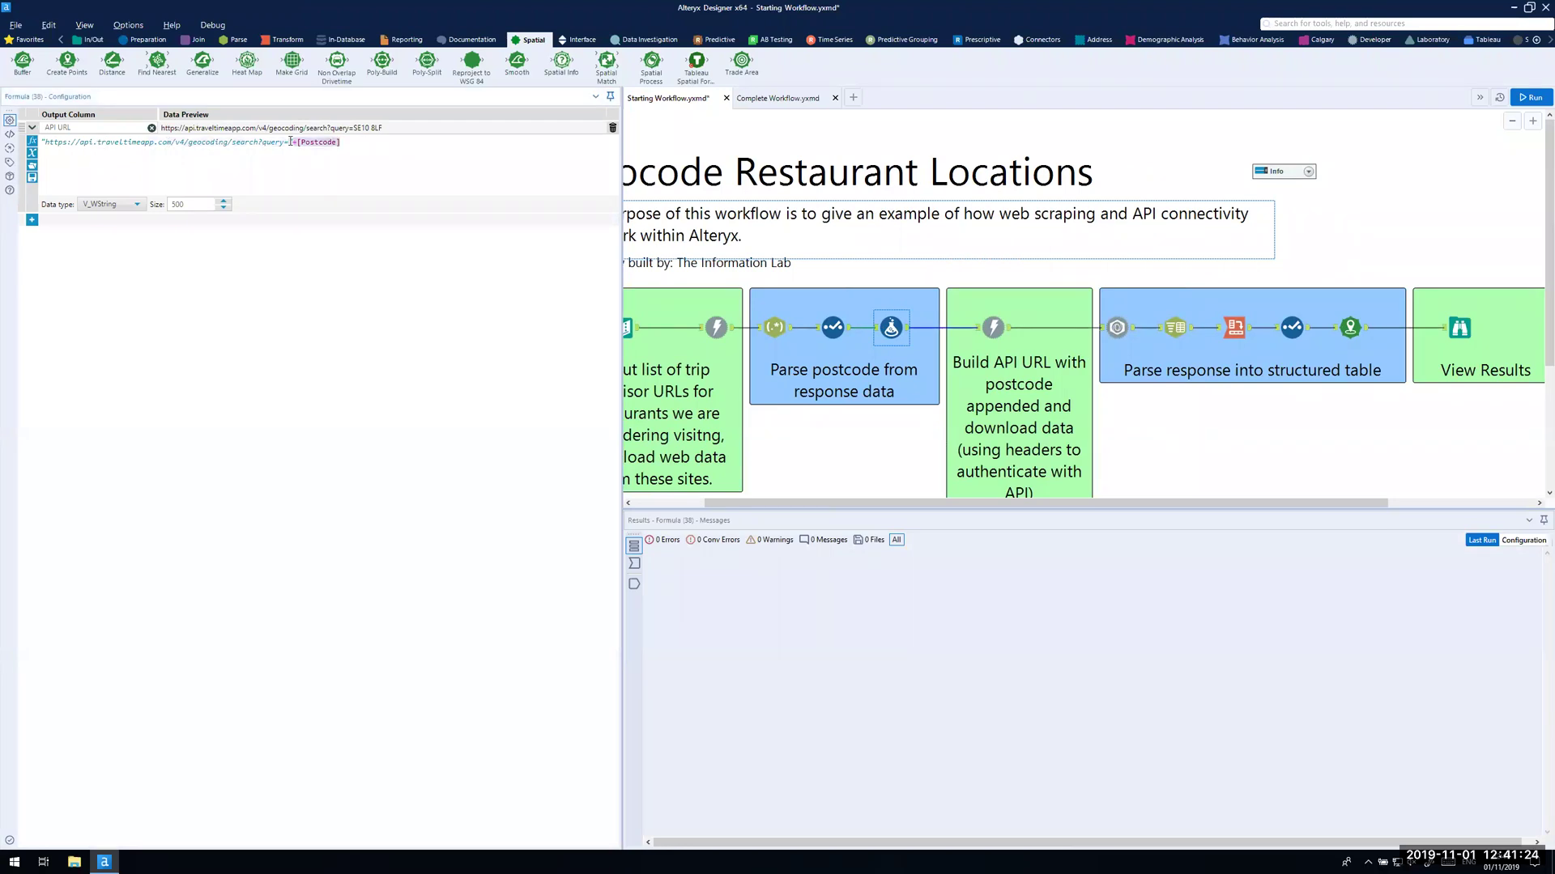
{"action": "left_click", "coordinate": [993, 327]}
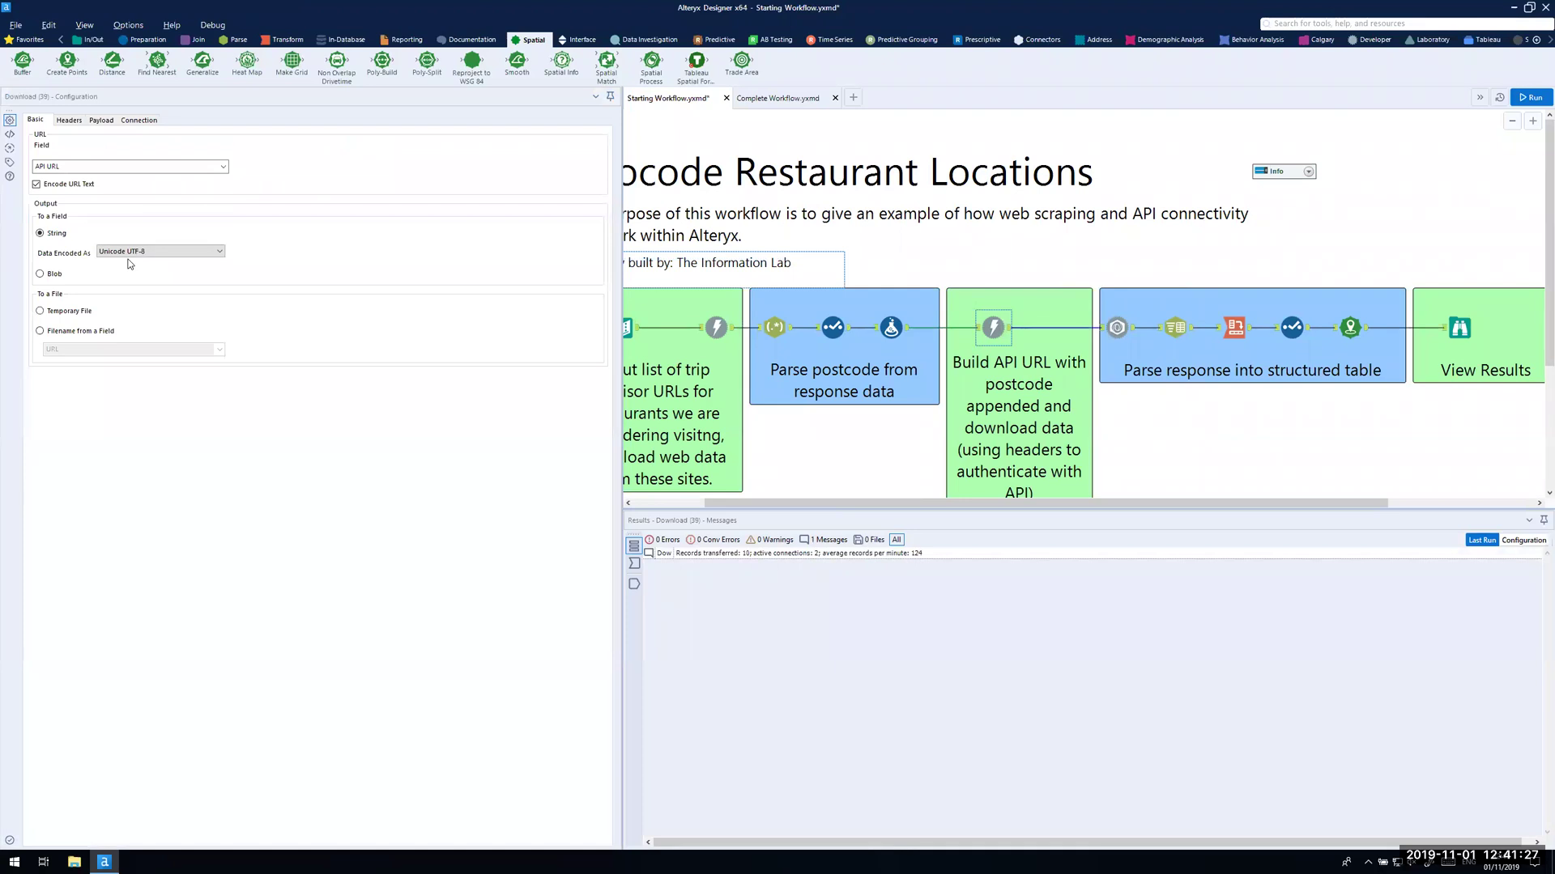
{"action": "left_click", "coordinate": [70, 122]}
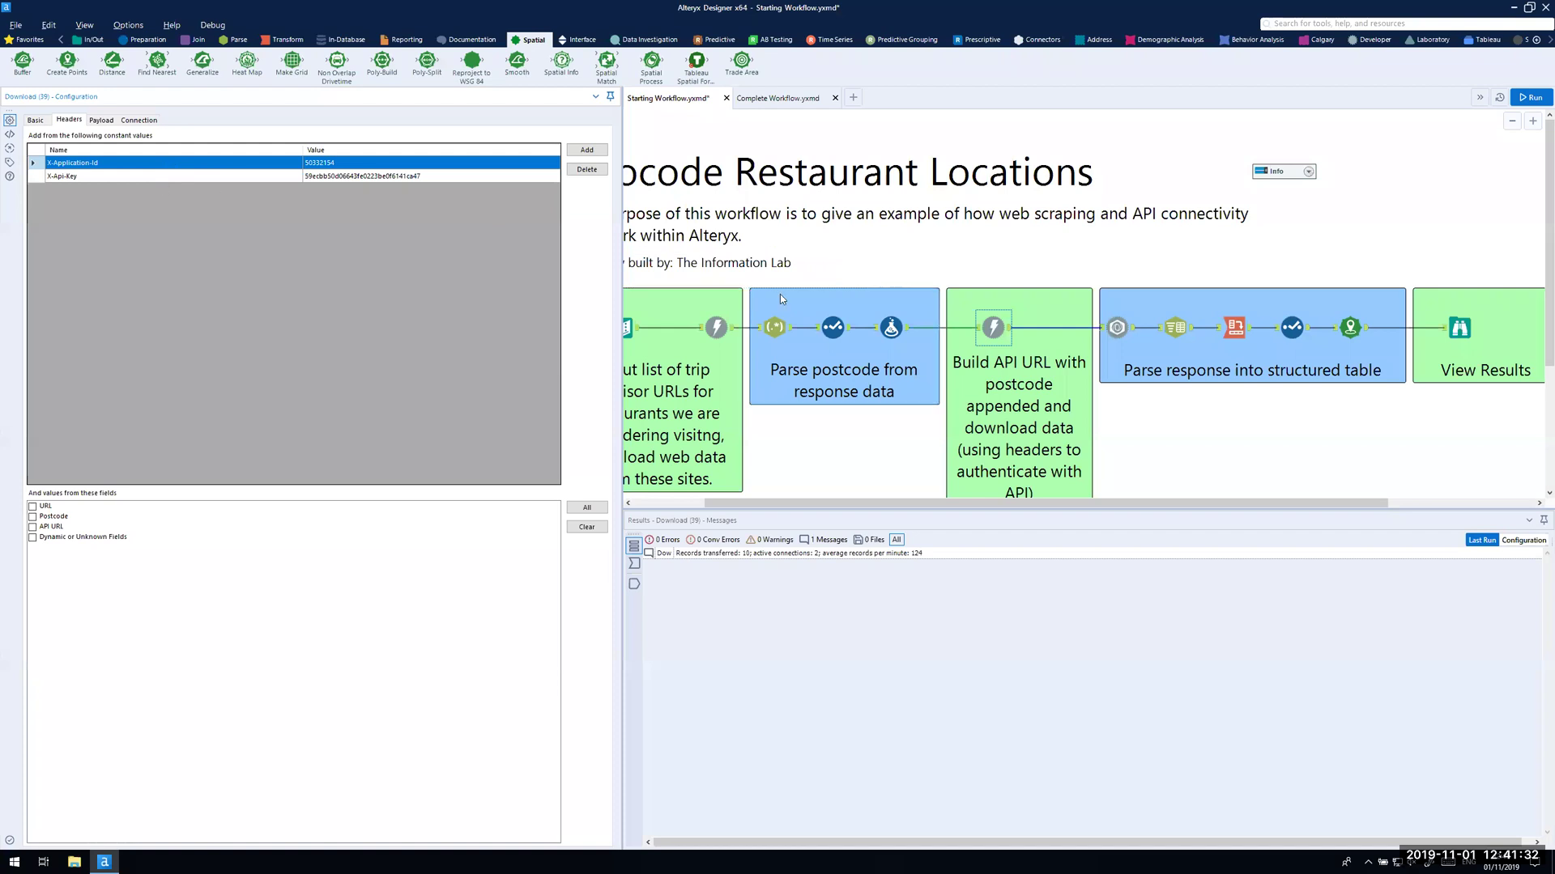
Step: Review the JSON Parse and Create Points tools in the response-parsing section, and inspect the mapped restaurants in the Browse tool
{"action": "left_click_drag", "start_coordinate": [957, 504], "coordinate": [1060, 504]}
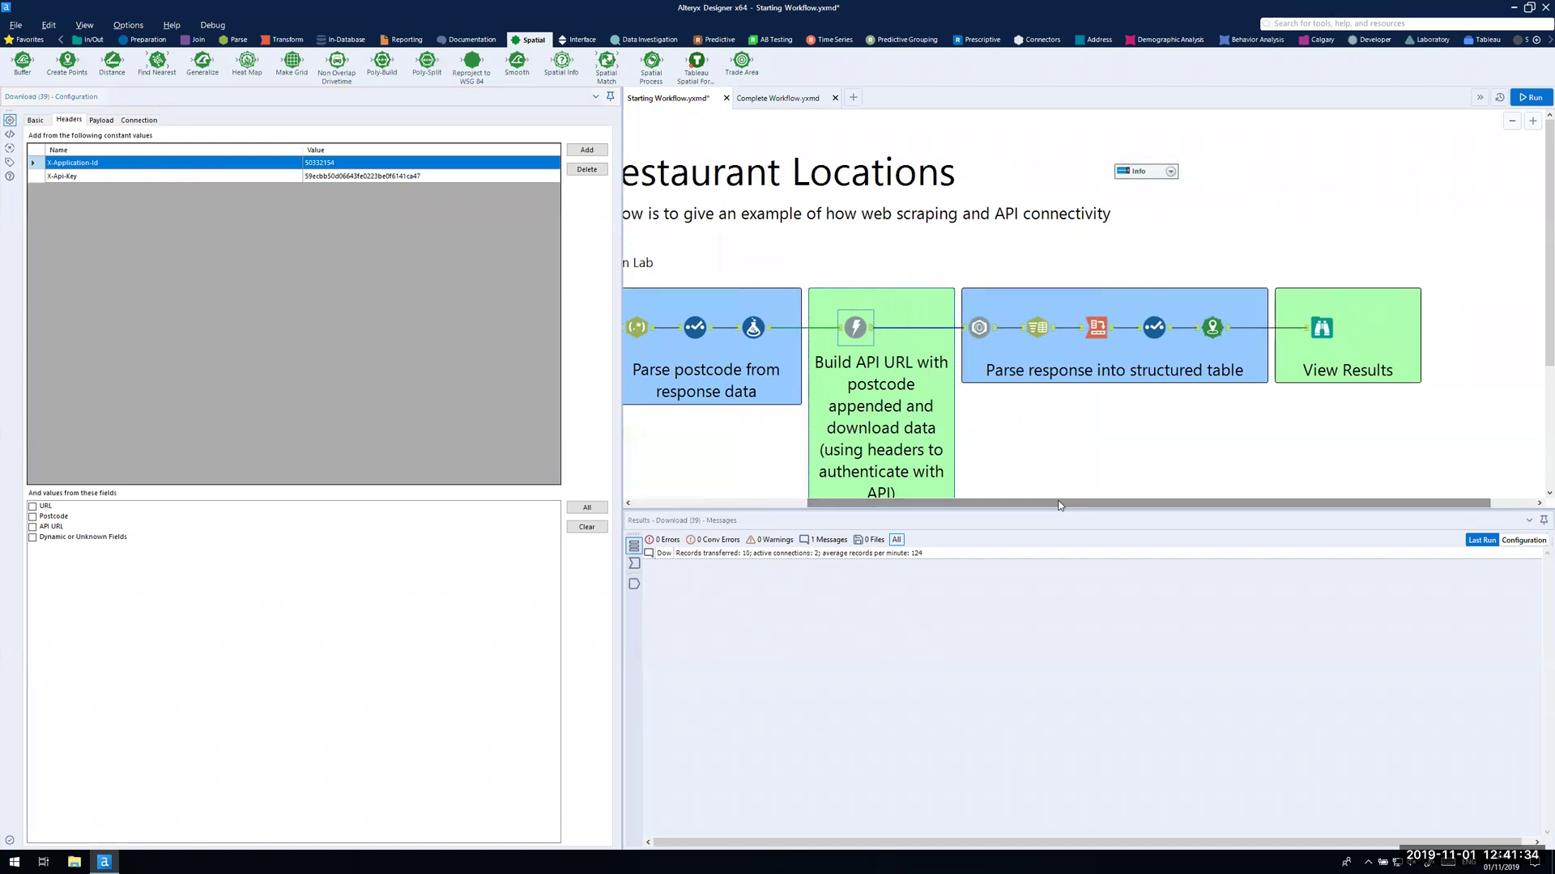
{"action": "left_click", "coordinate": [978, 326]}
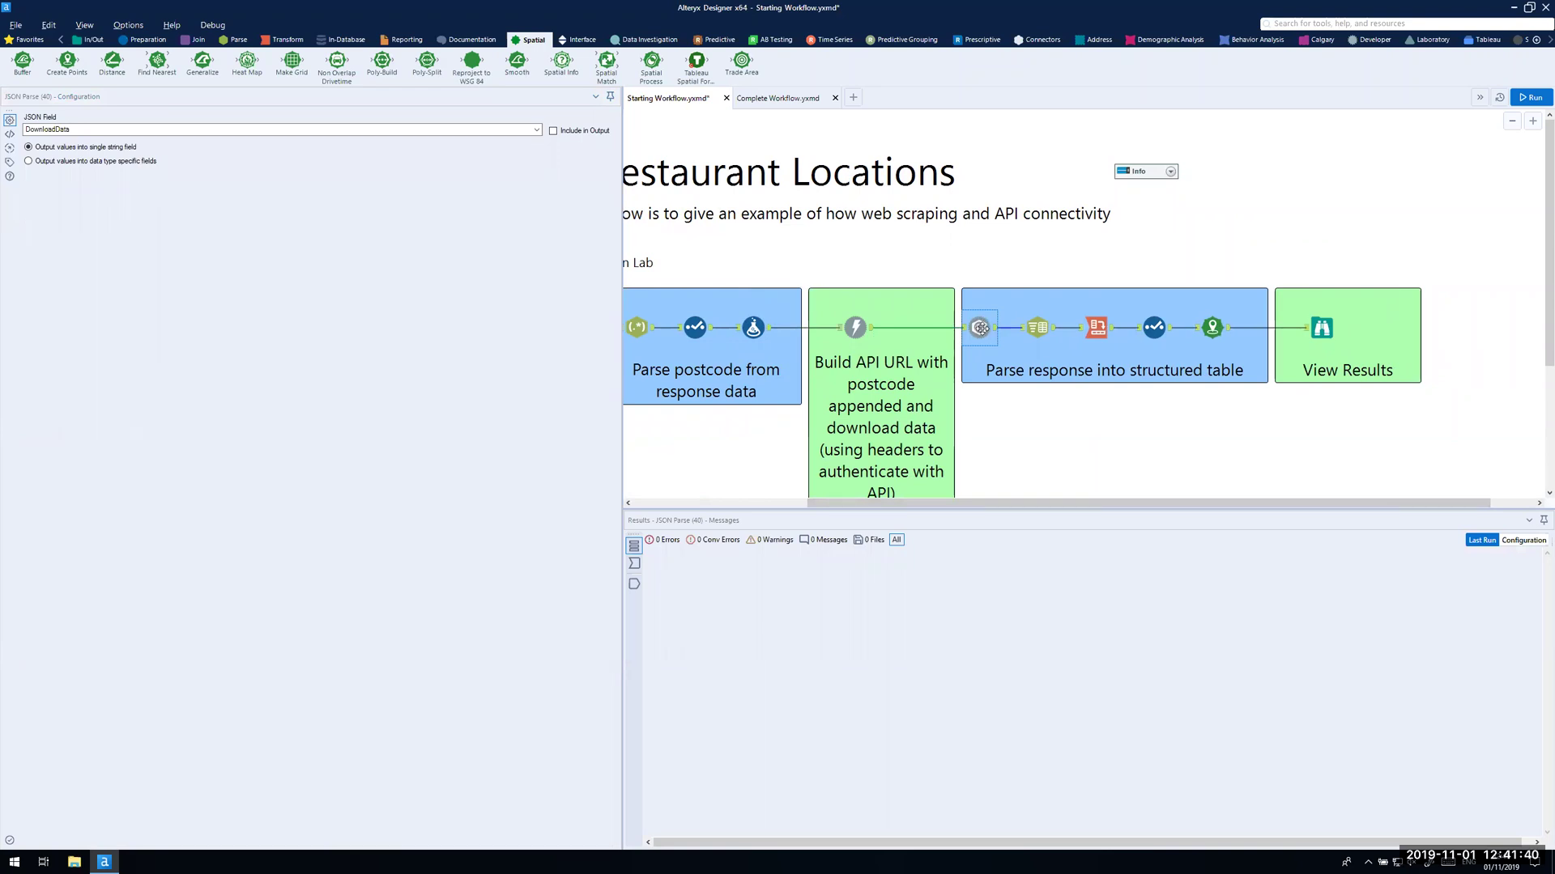
{"action": "left_click", "coordinate": [1212, 328]}
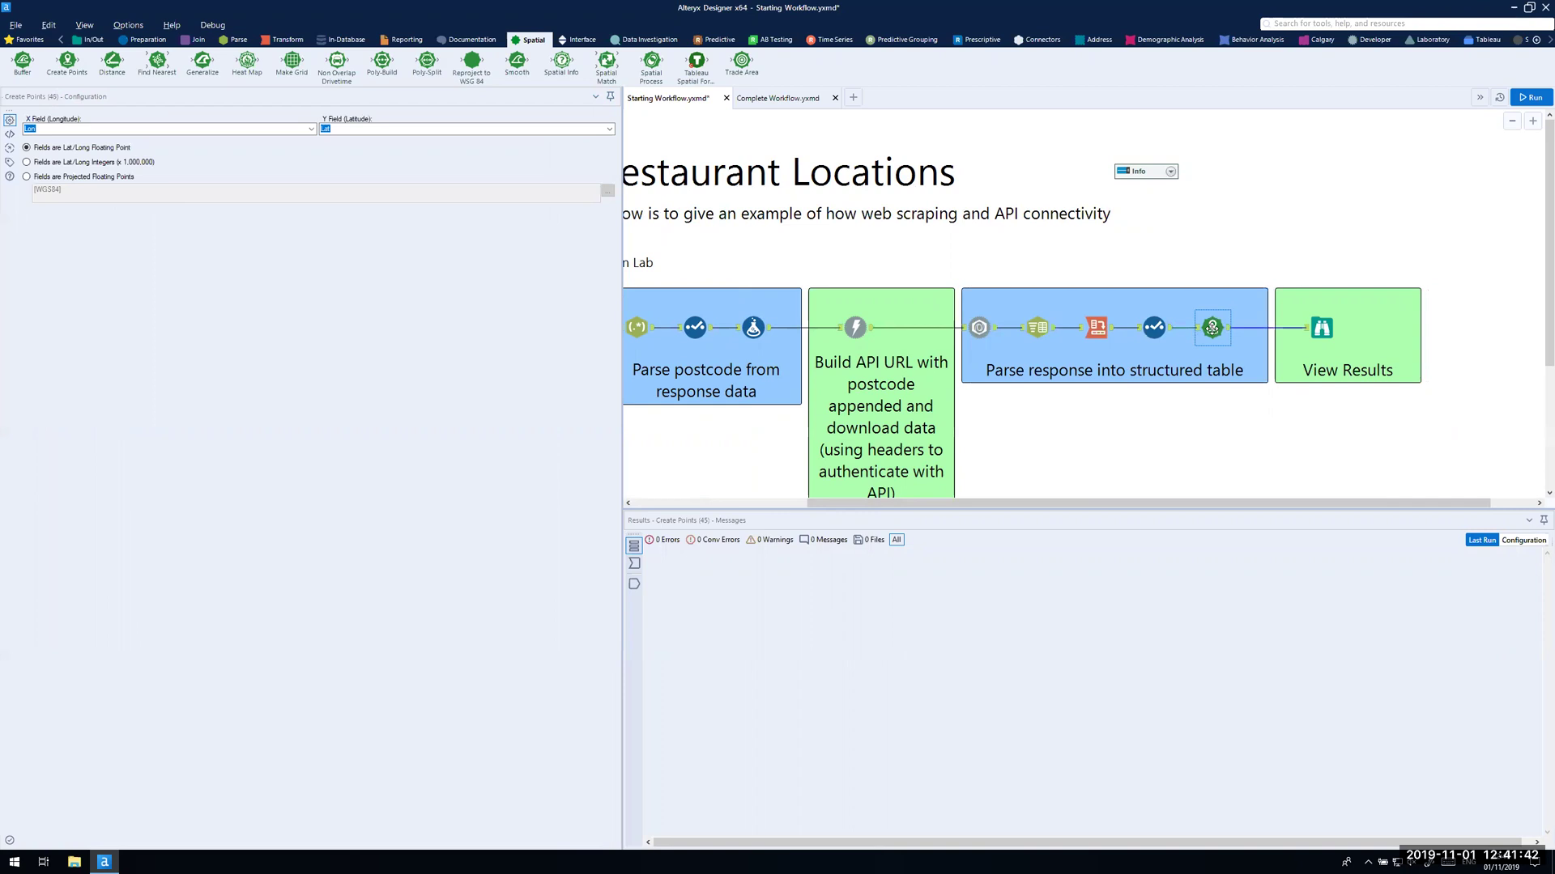
{"action": "left_click", "coordinate": [1318, 328]}
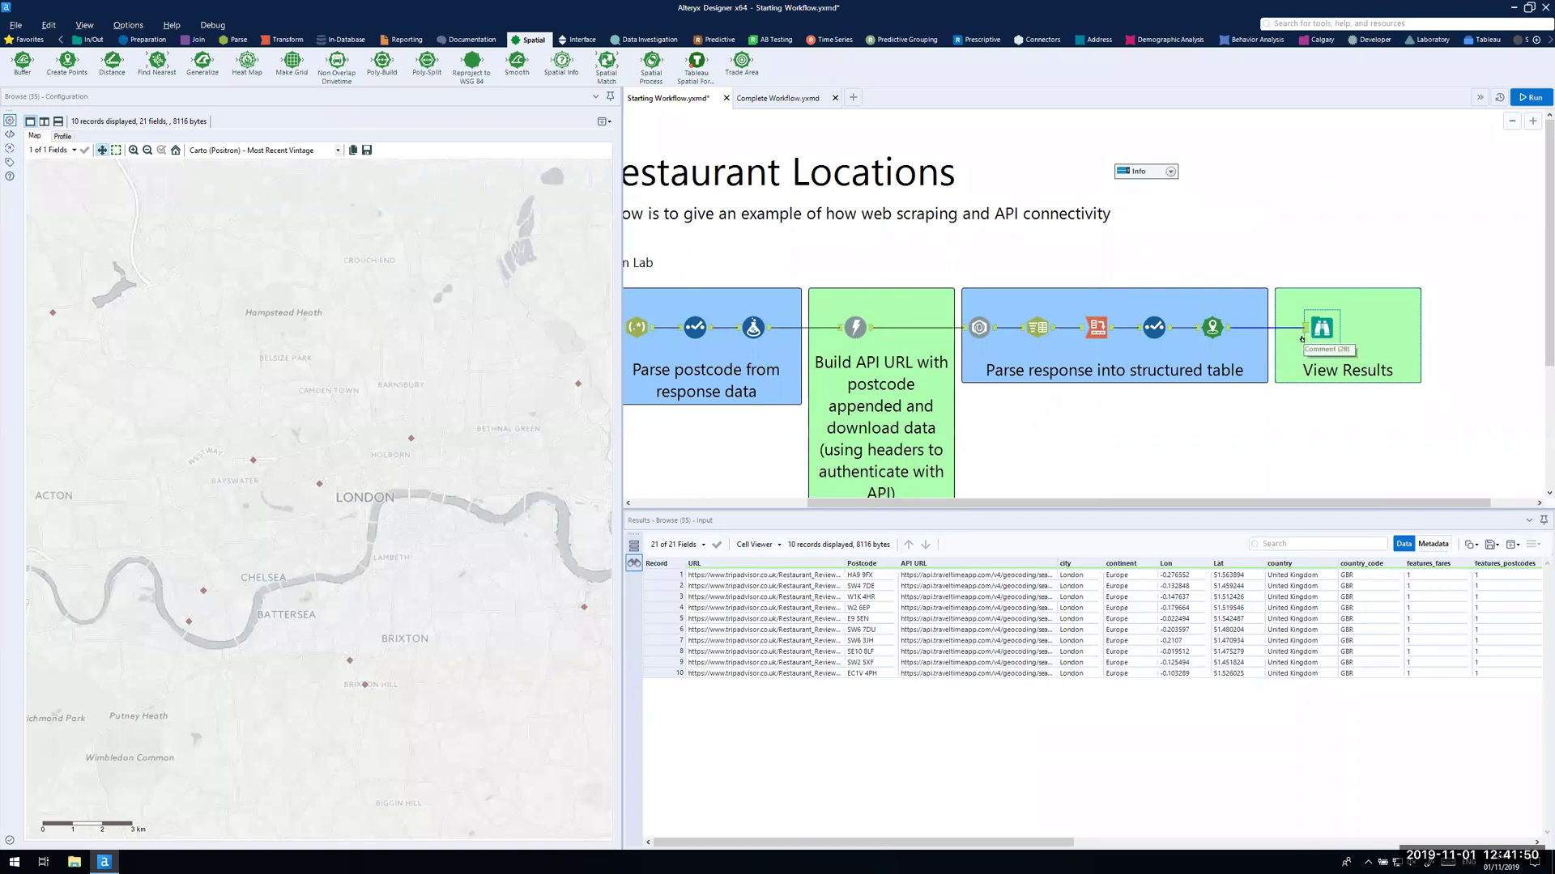
Step: Switch to Chrome, show the Let's talk Data events page on Meetup, dismiss the rating prompt and highlight the page address
{"action": "key", "text": "ctrl+Left"}
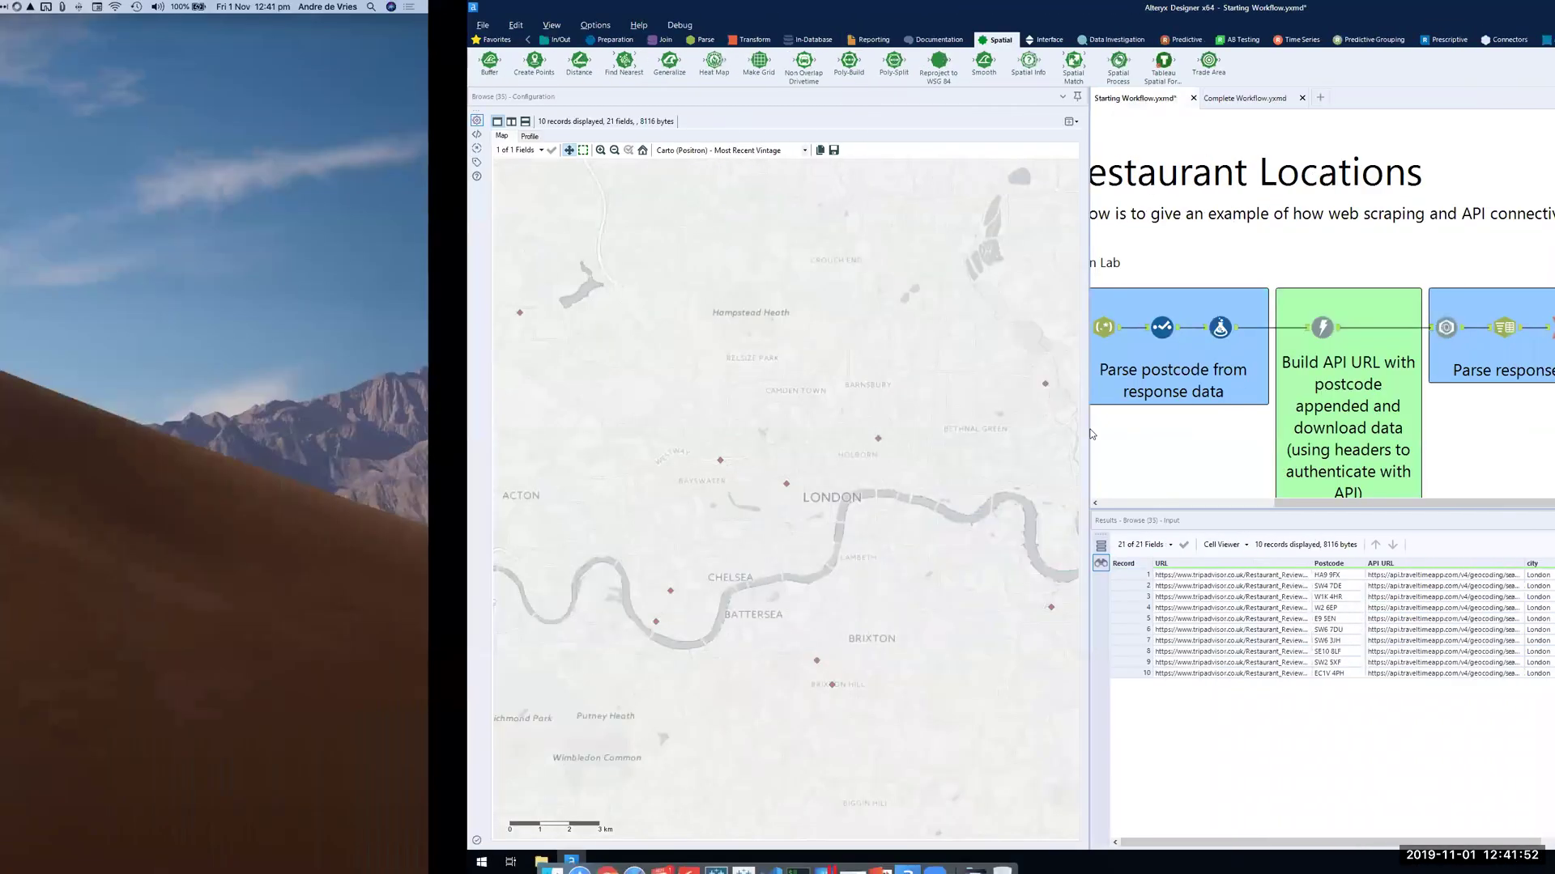
{"action": "left_click", "coordinate": [608, 858]}
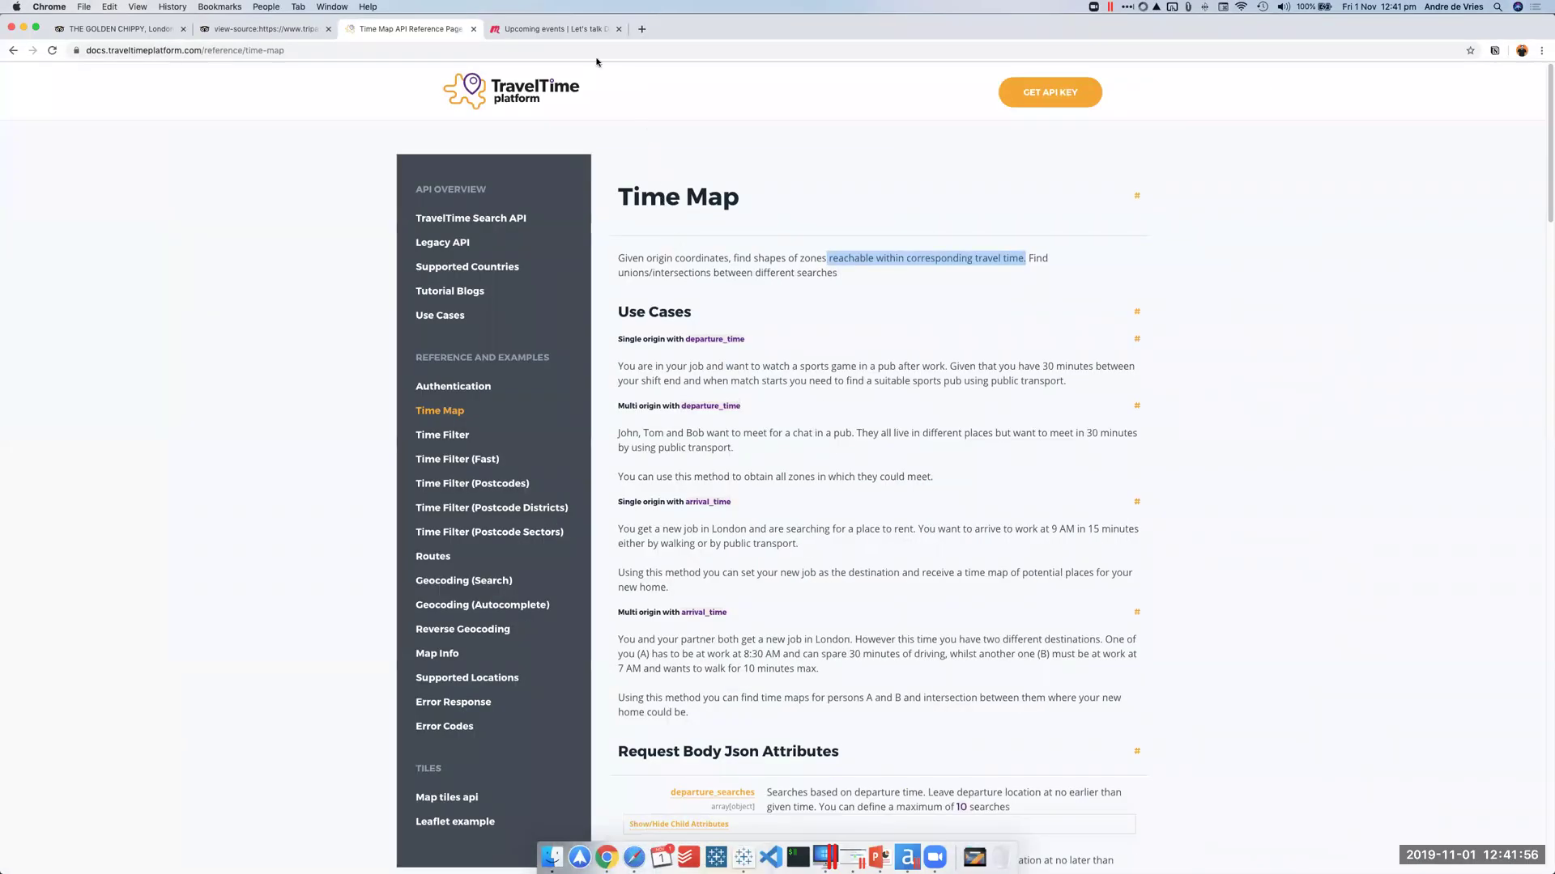
{"action": "left_click", "coordinate": [573, 32]}
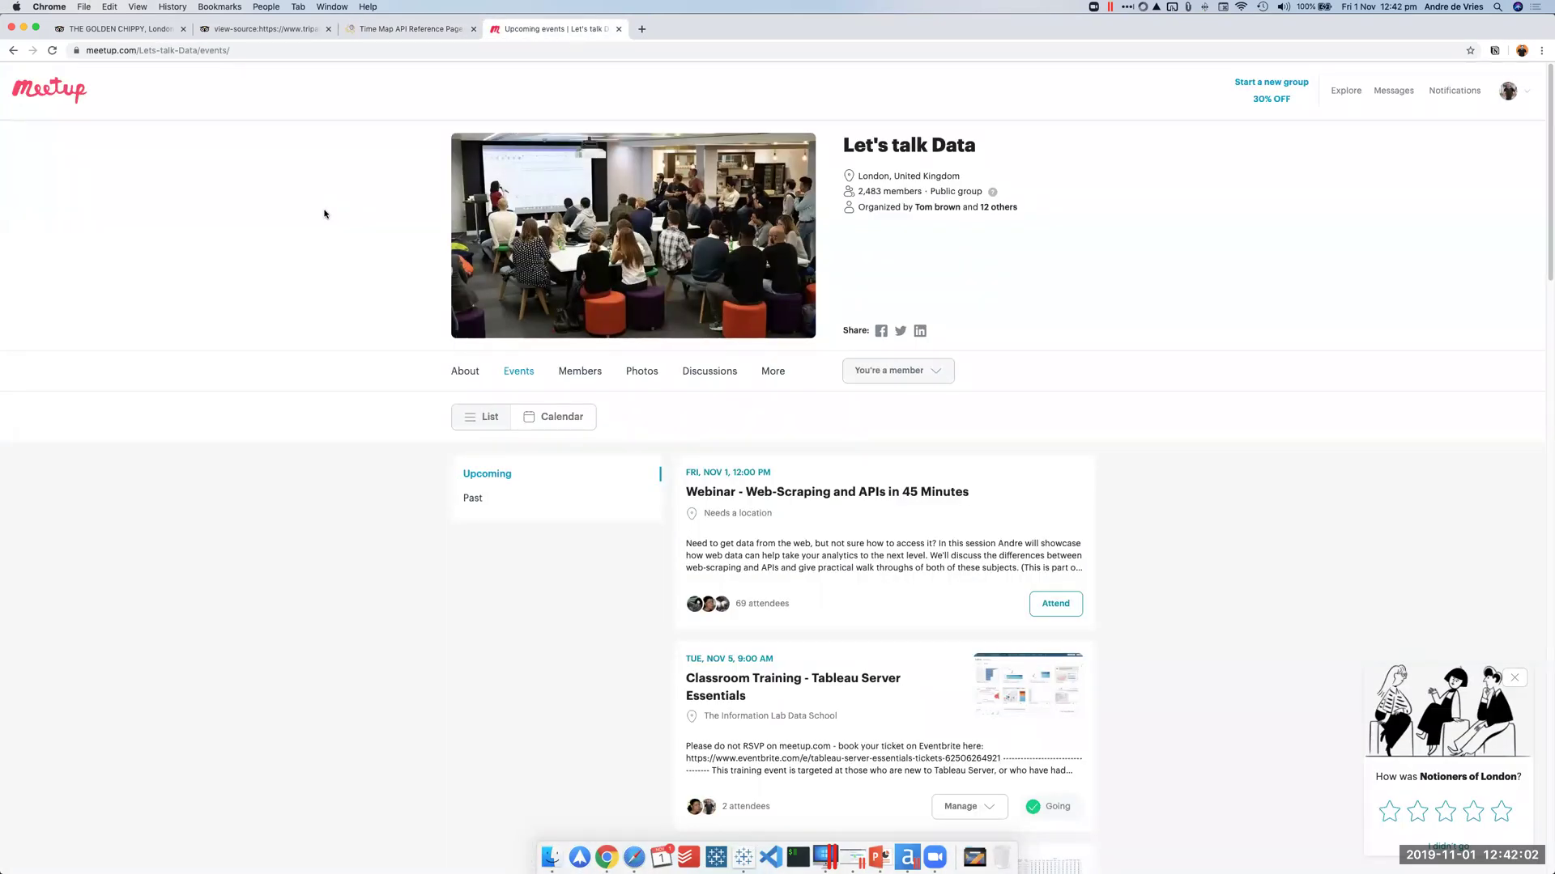
{"action": "left_click", "coordinate": [1511, 679]}
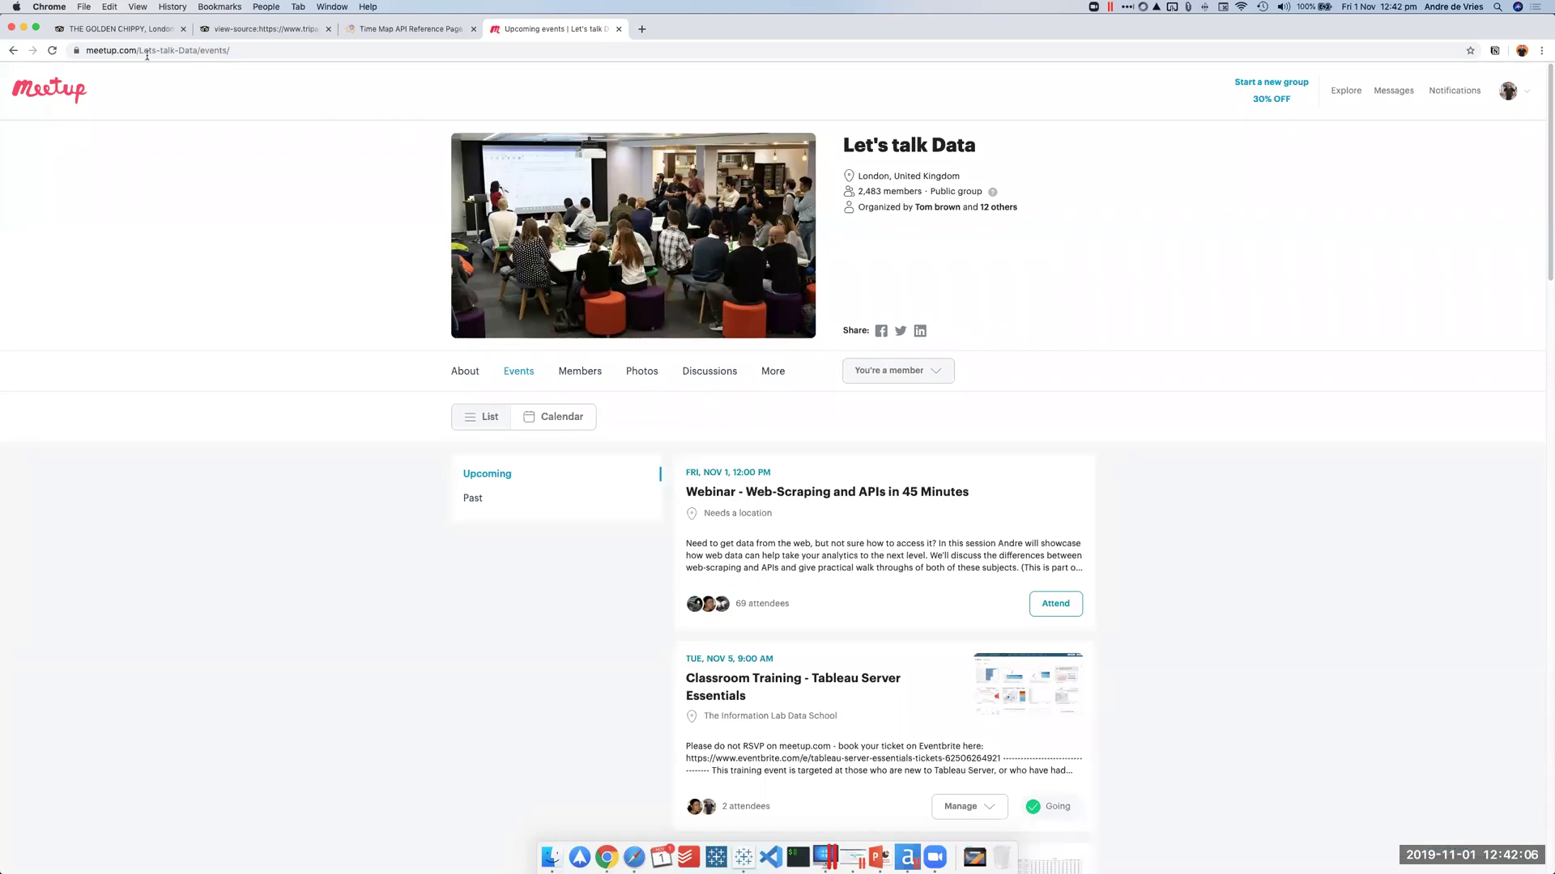
{"action": "left_click_drag", "start_coordinate": [81, 50], "coordinate": [255, 55]}
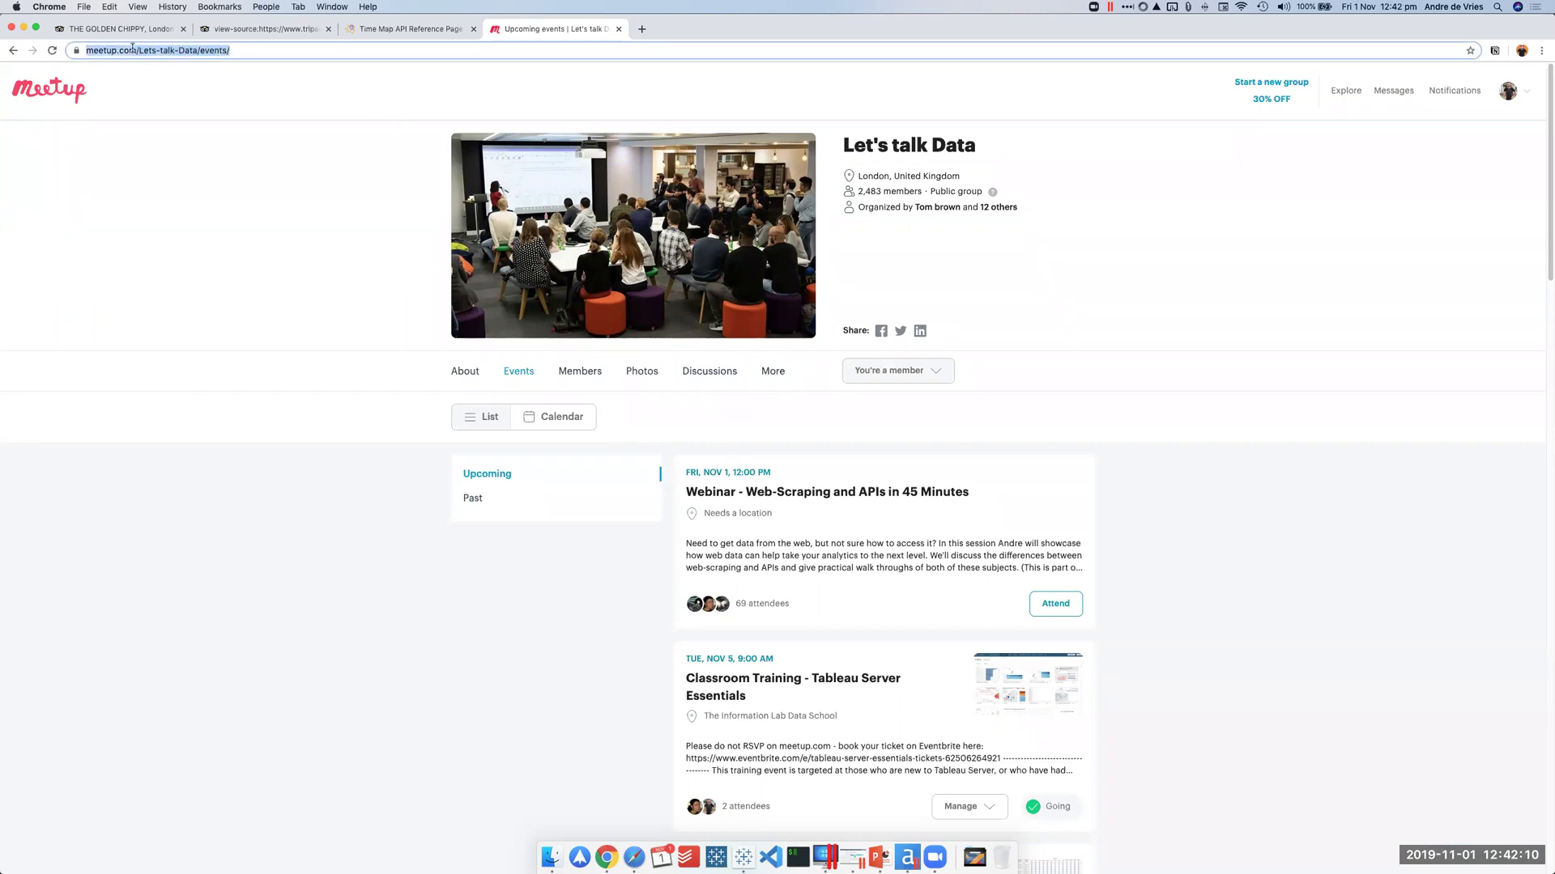
{"action": "left_click", "coordinate": [1254, 327]}
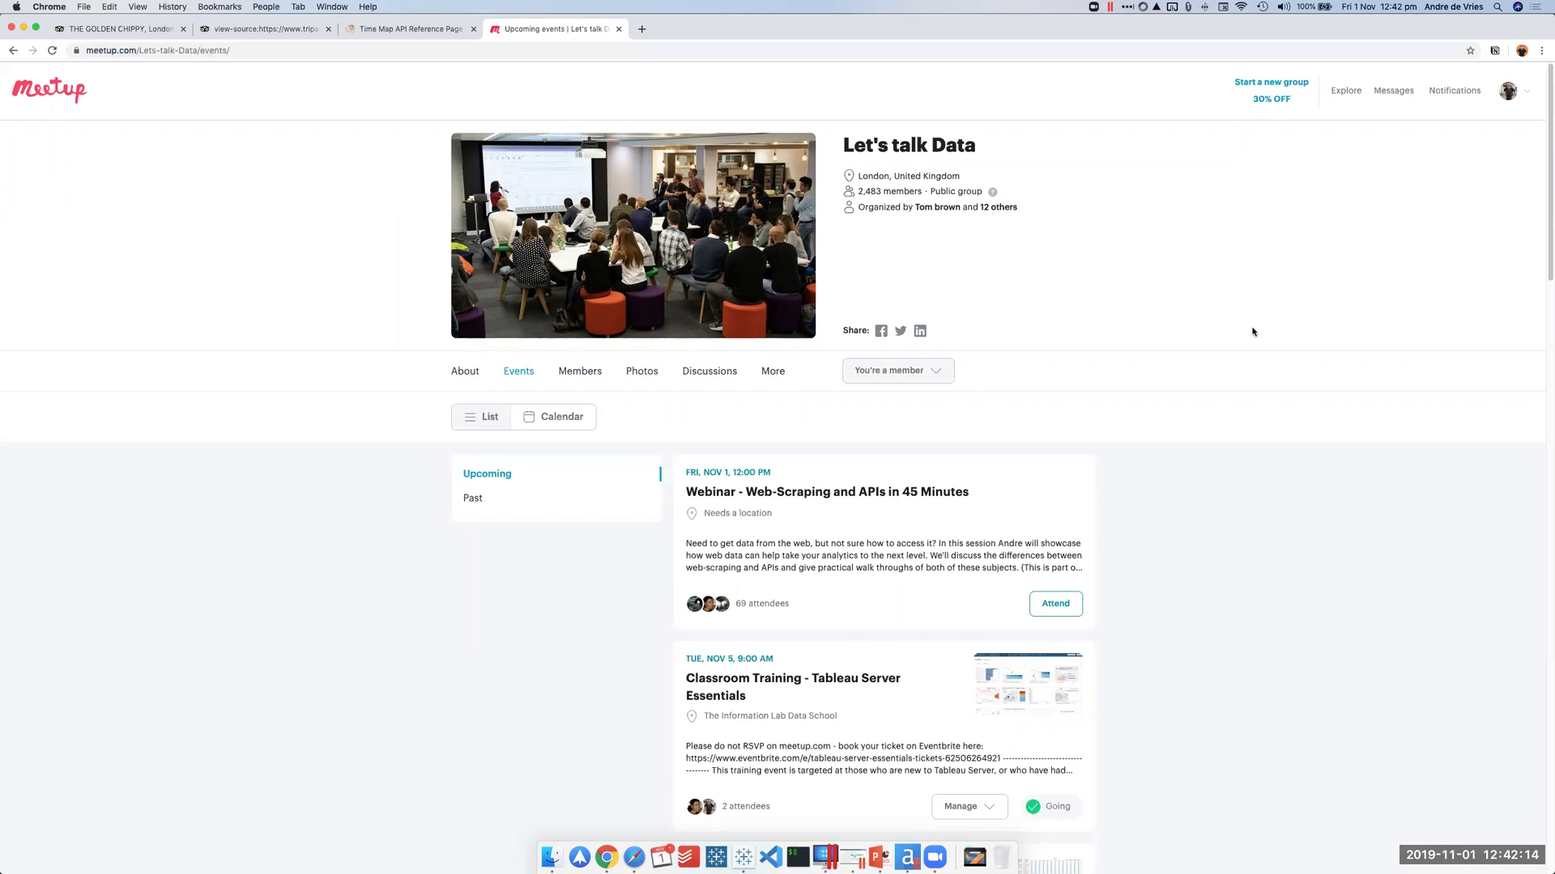
Step: Browse the upcoming Let's talk Data webinars and classroom trainings, and return to the start of the events page
{"action": "scroll", "coordinate": [1251, 331], "scroll_direction": "down", "scroll_amount": 2}
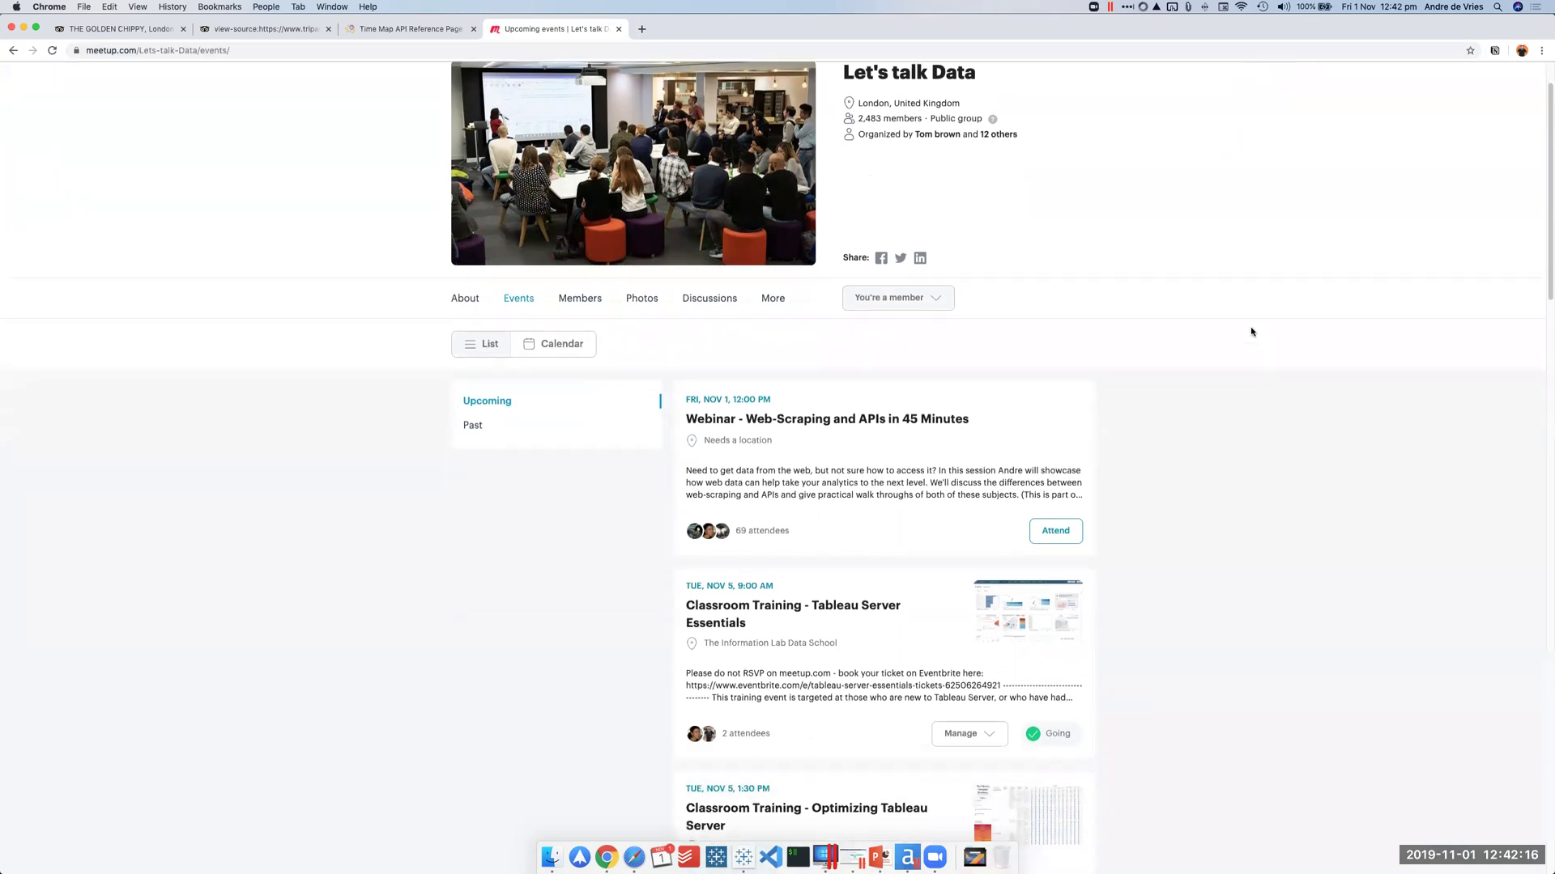
{"action": "scroll", "coordinate": [1251, 332], "scroll_direction": "down", "scroll_amount": 5}
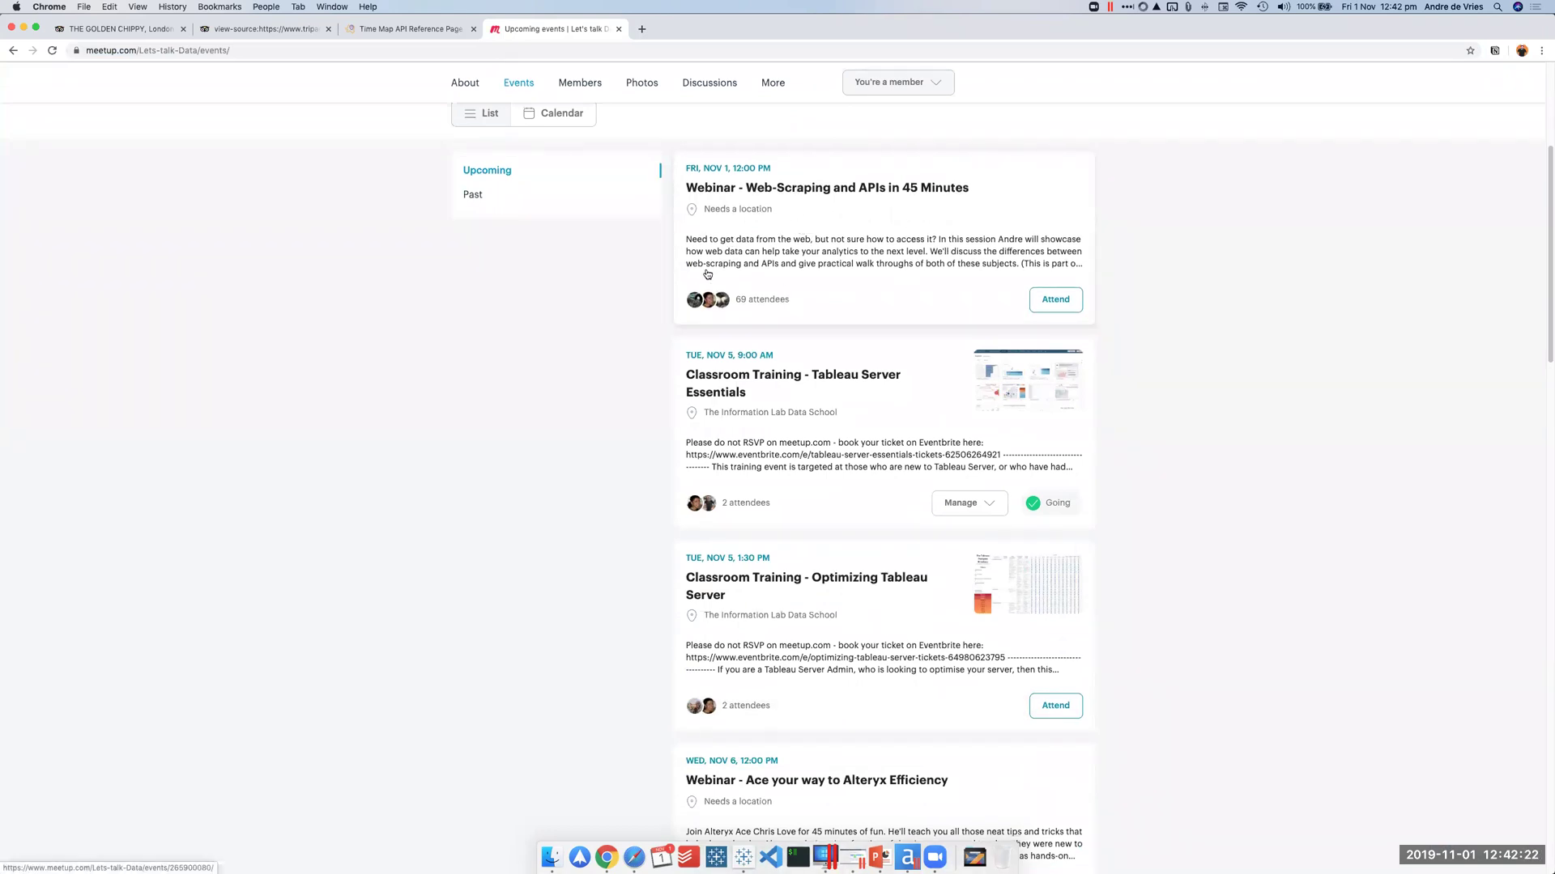
{"action": "scroll", "coordinate": [852, 301], "scroll_direction": "down", "scroll_amount": 2}
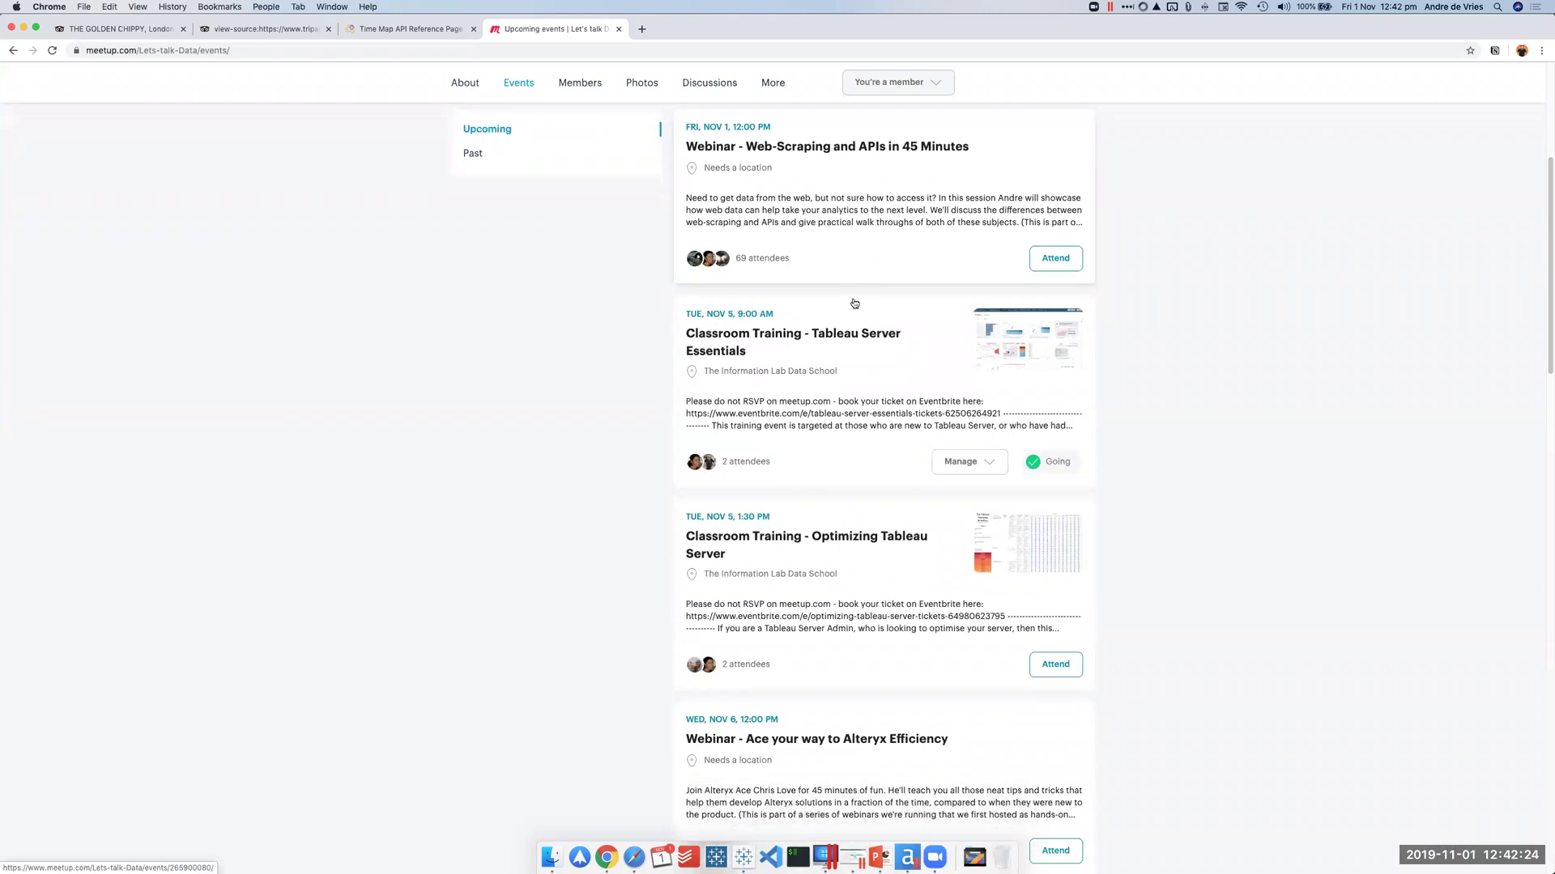
{"action": "scroll", "coordinate": [854, 303], "scroll_direction": "down", "scroll_amount": 10}
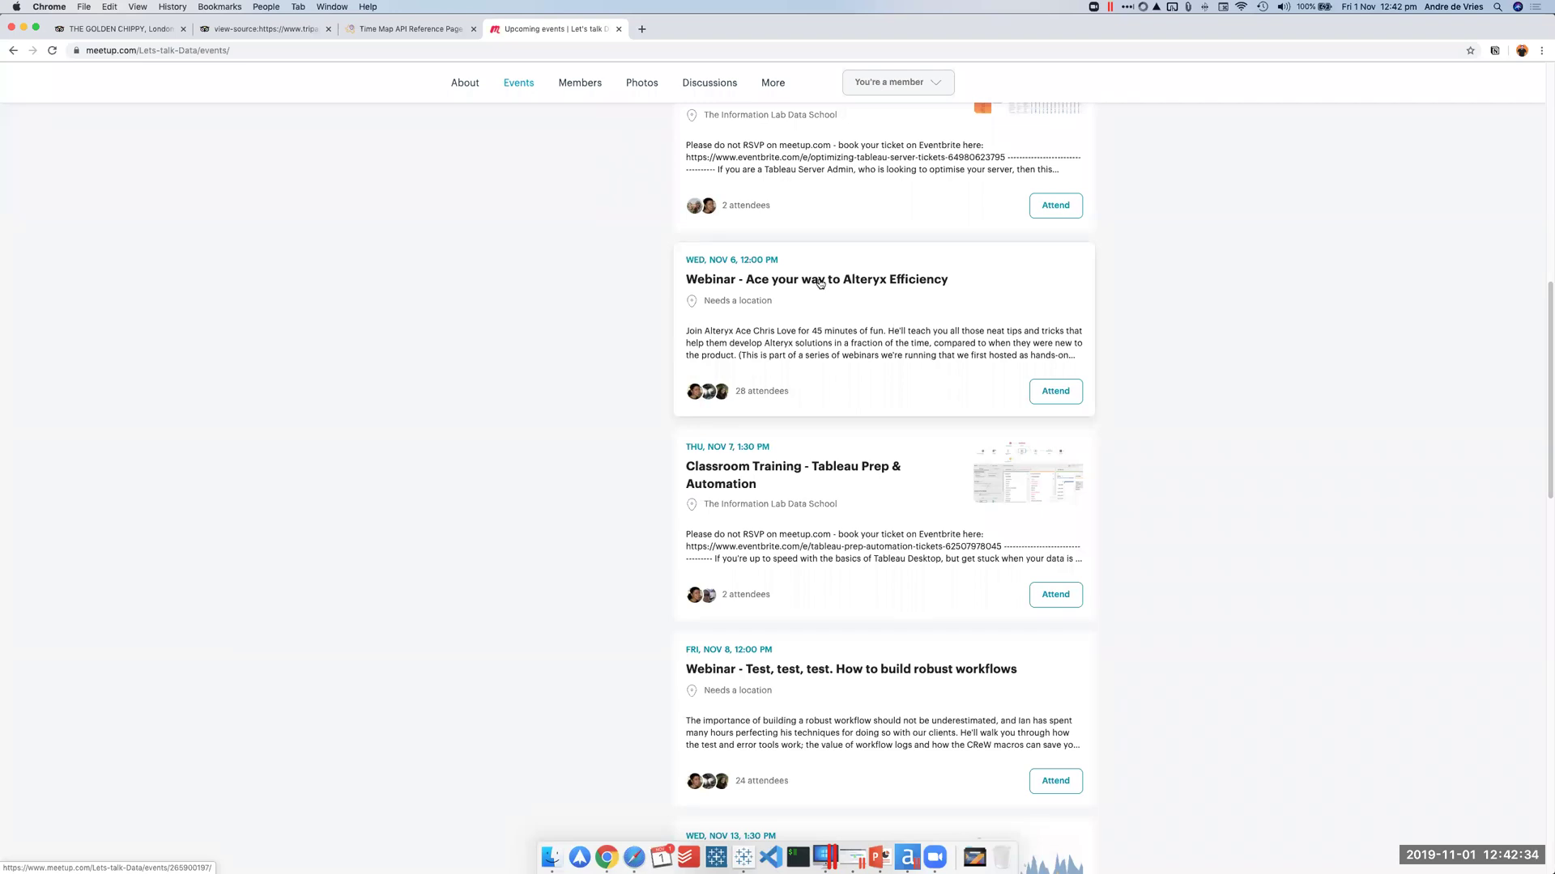
{"action": "scroll", "coordinate": [645, 347], "scroll_direction": "up", "scroll_amount": 1}
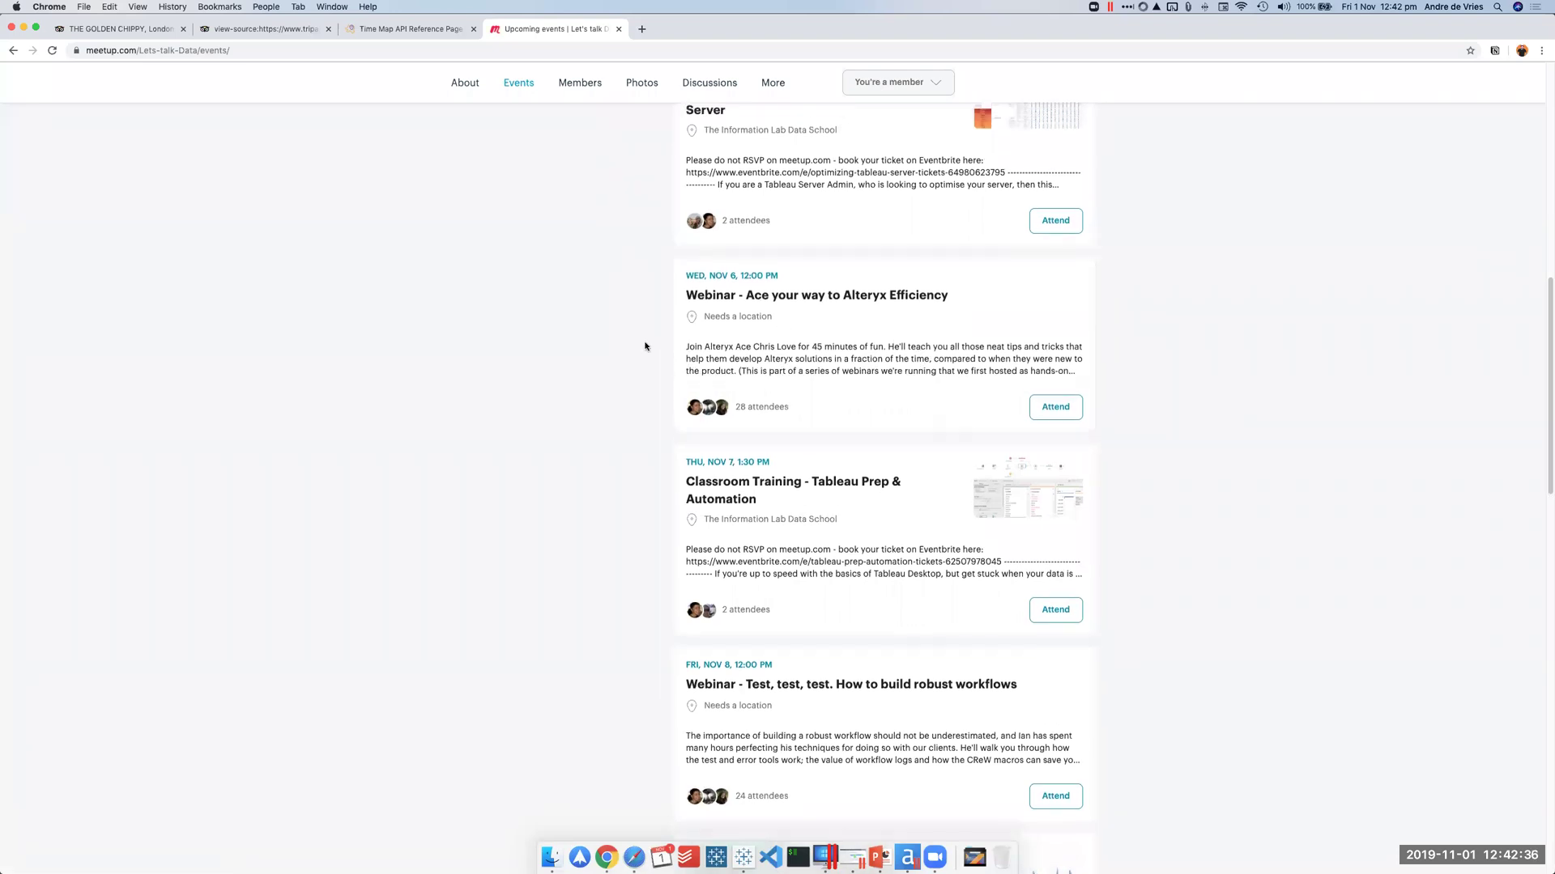
{"action": "scroll", "coordinate": [645, 346], "scroll_direction": "up", "scroll_amount": 5}
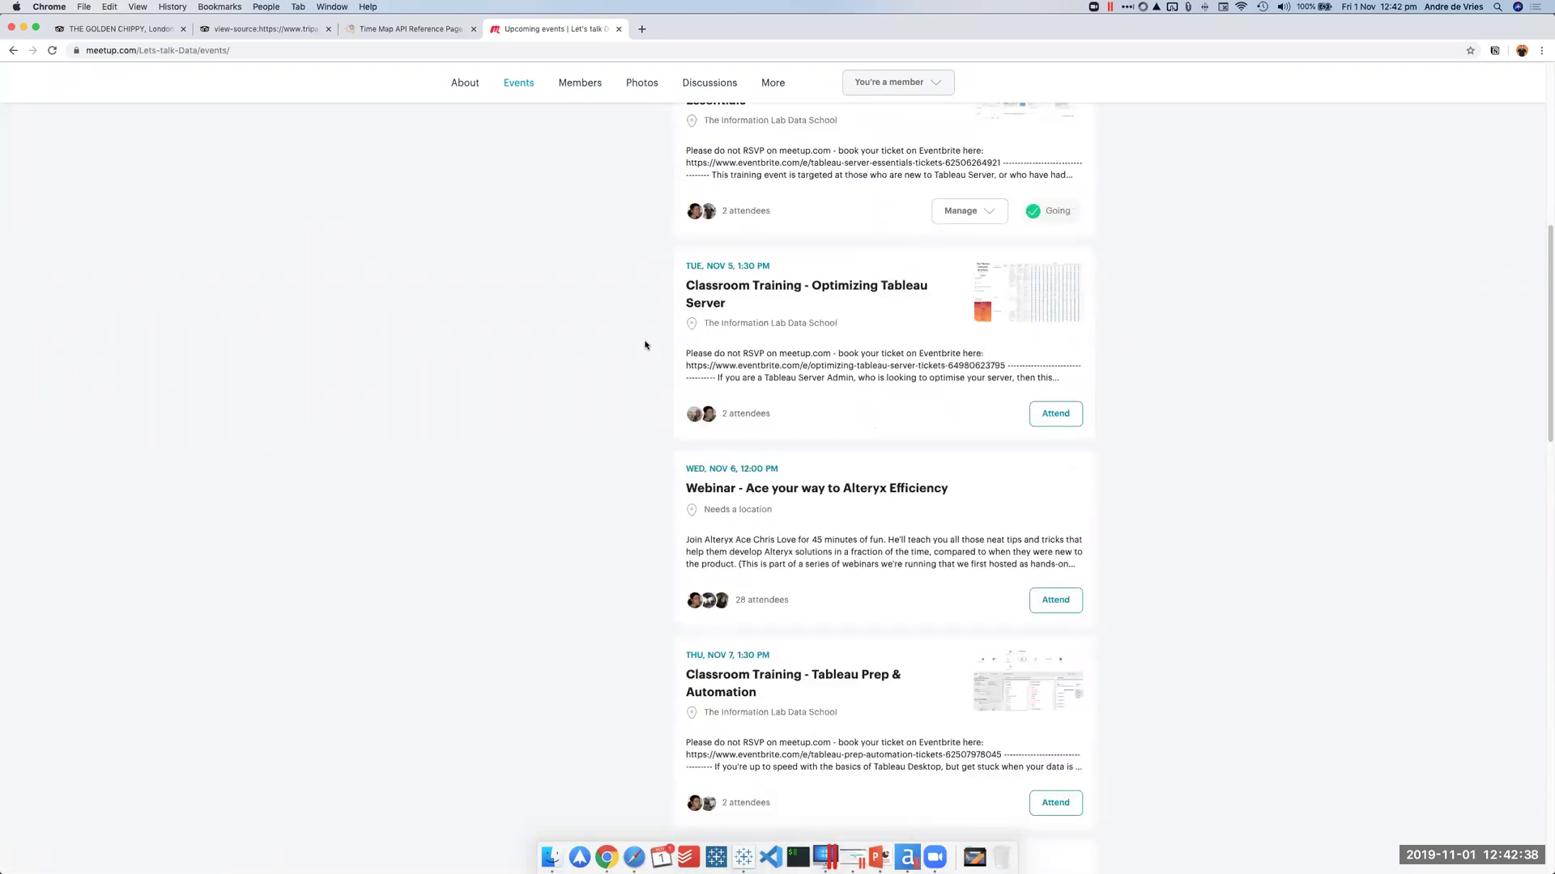
{"action": "scroll", "coordinate": [645, 346], "scroll_direction": "down", "scroll_amount": 10}
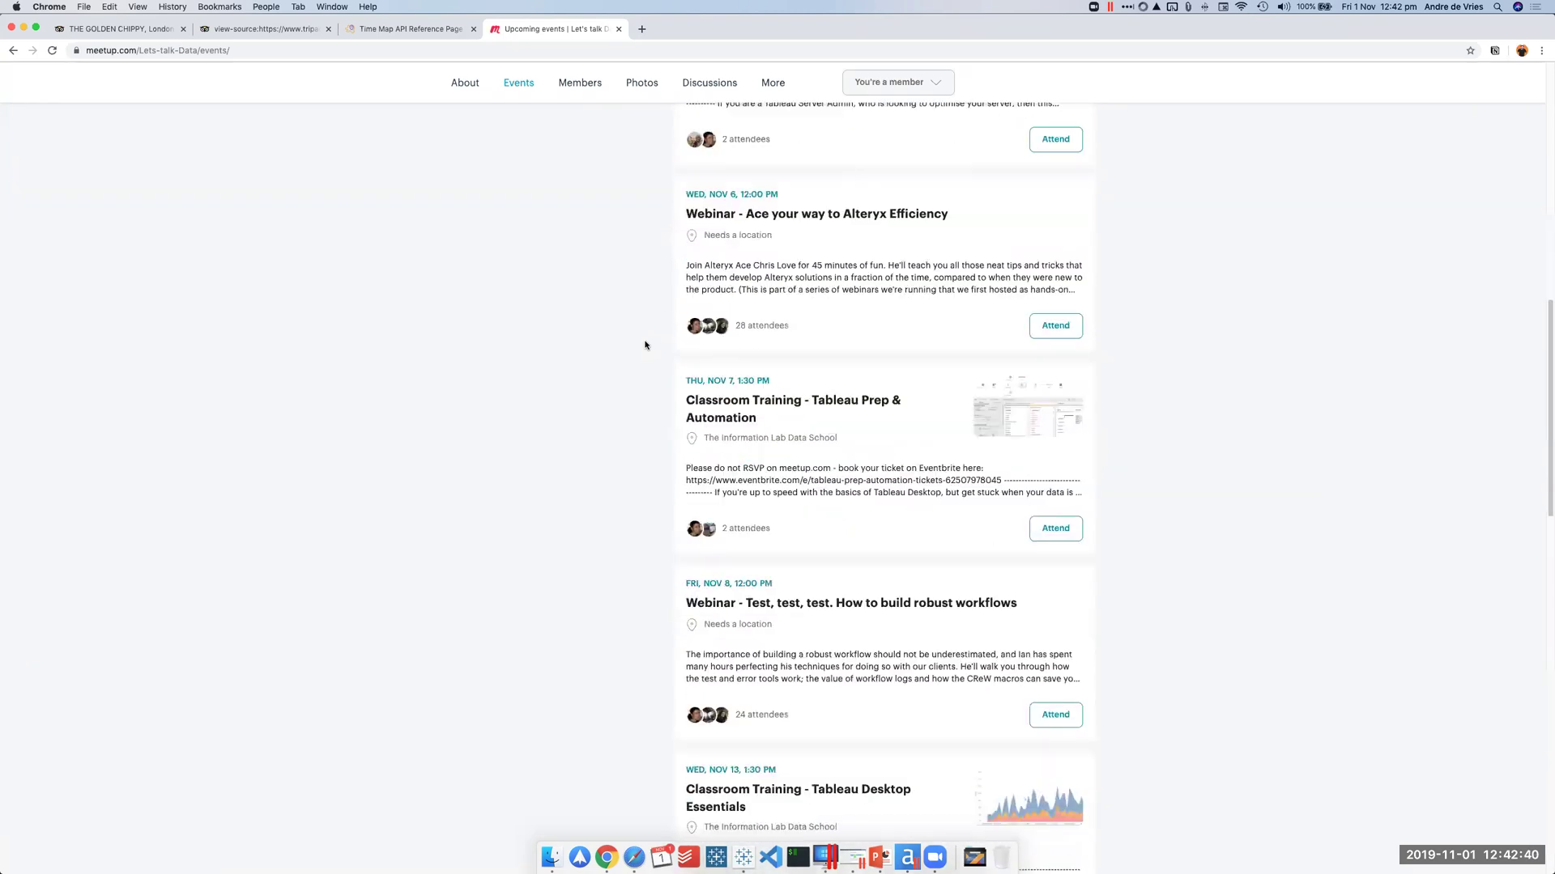
{"action": "scroll", "coordinate": [645, 345], "scroll_direction": "down", "scroll_amount": 9}
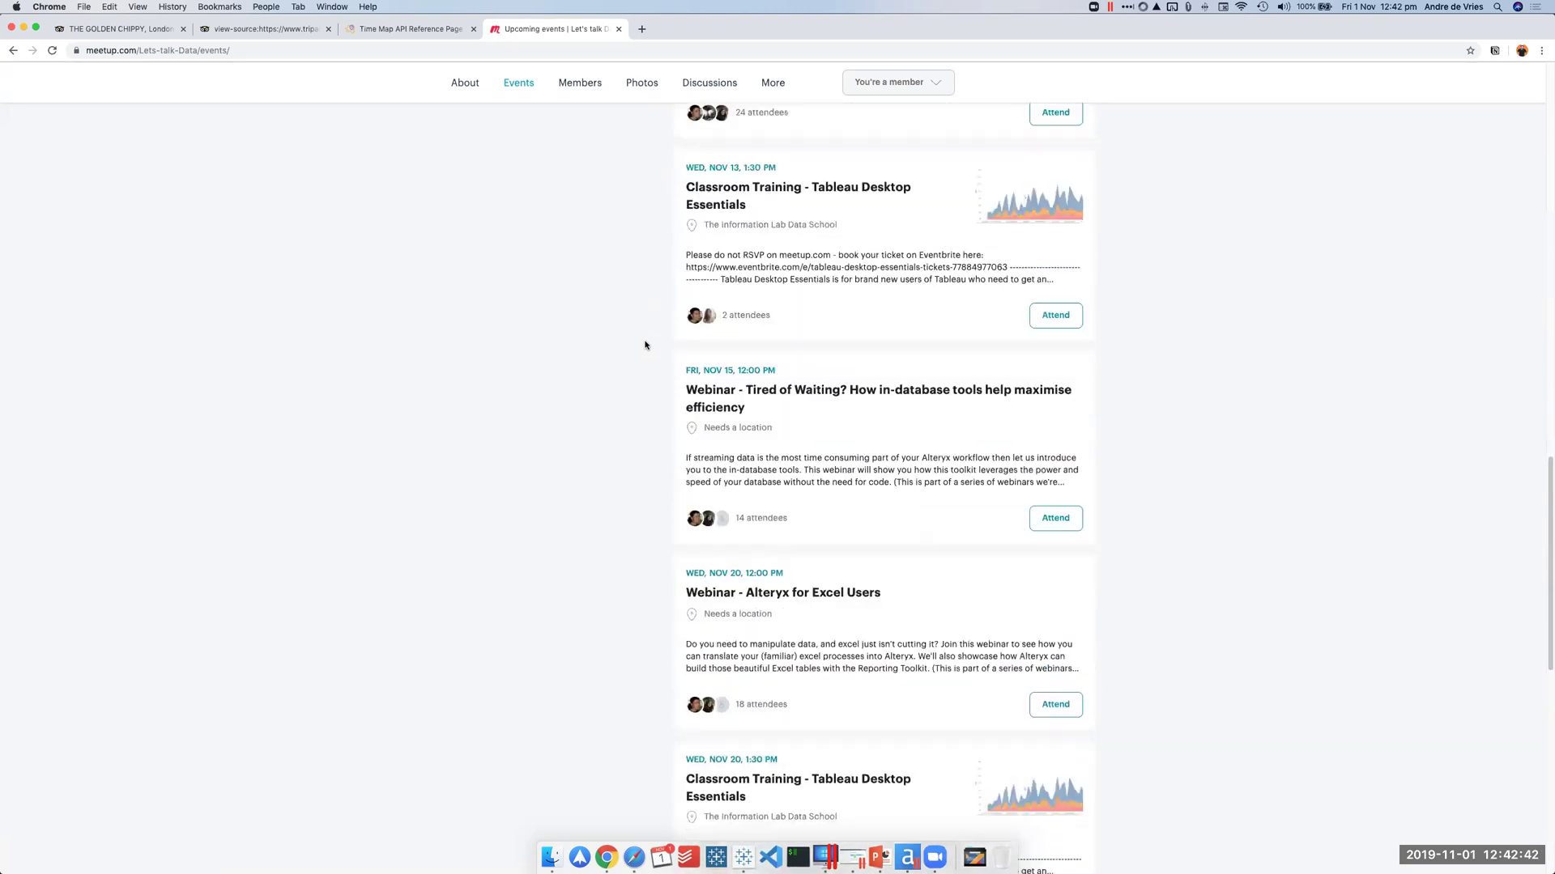
{"action": "scroll", "coordinate": [646, 345], "scroll_direction": "up", "scroll_amount": 20}
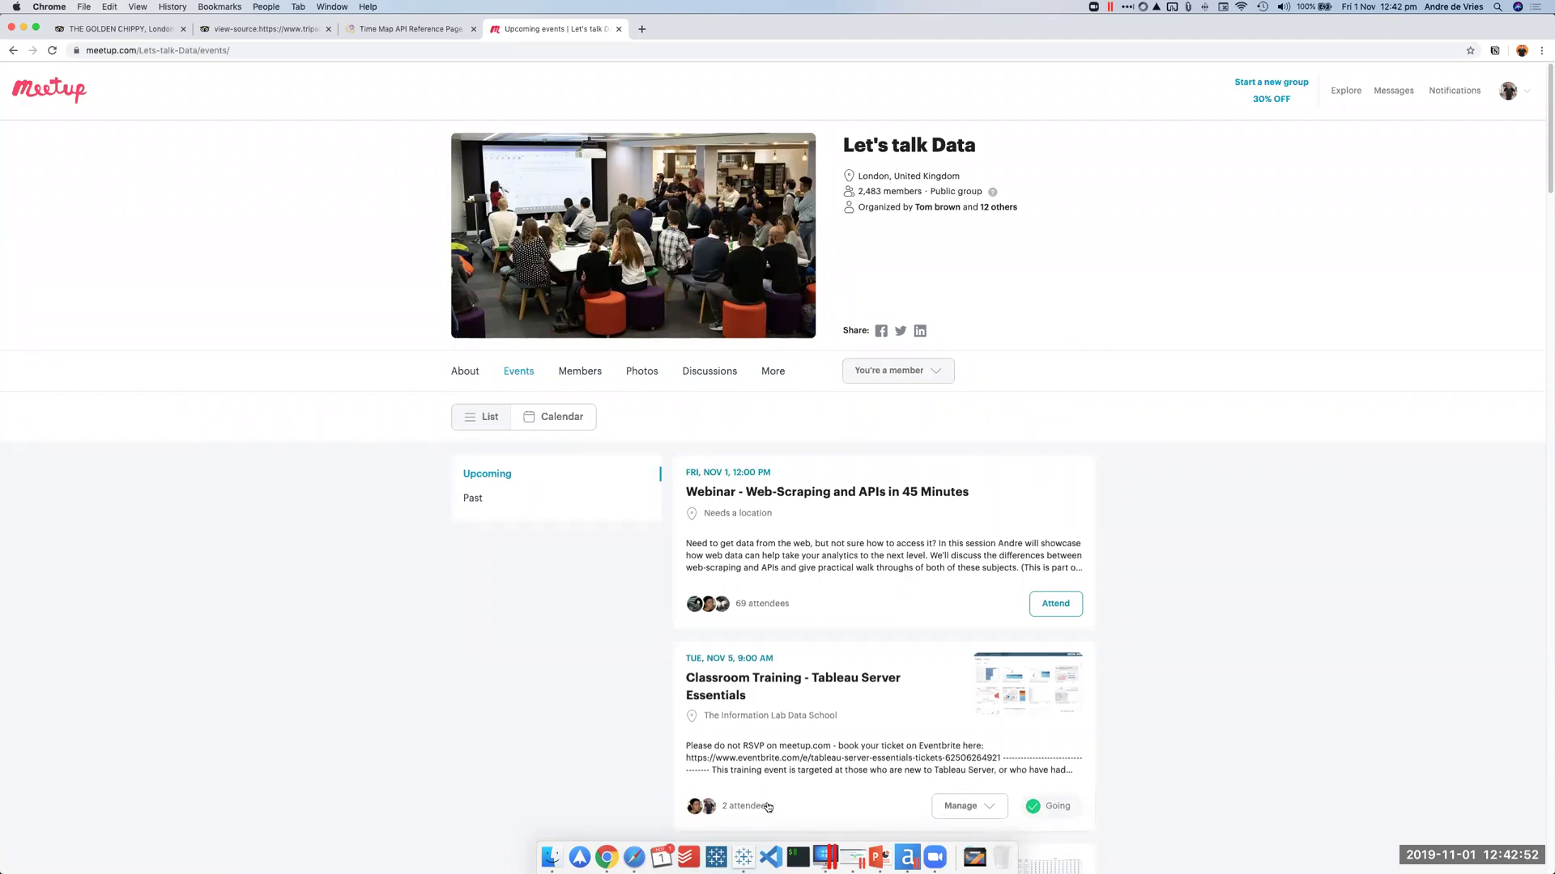
Step: Check the Zoom meeting, and return to Chrome to show the TravelTime Time Map reference
{"action": "left_click", "coordinate": [935, 856]}
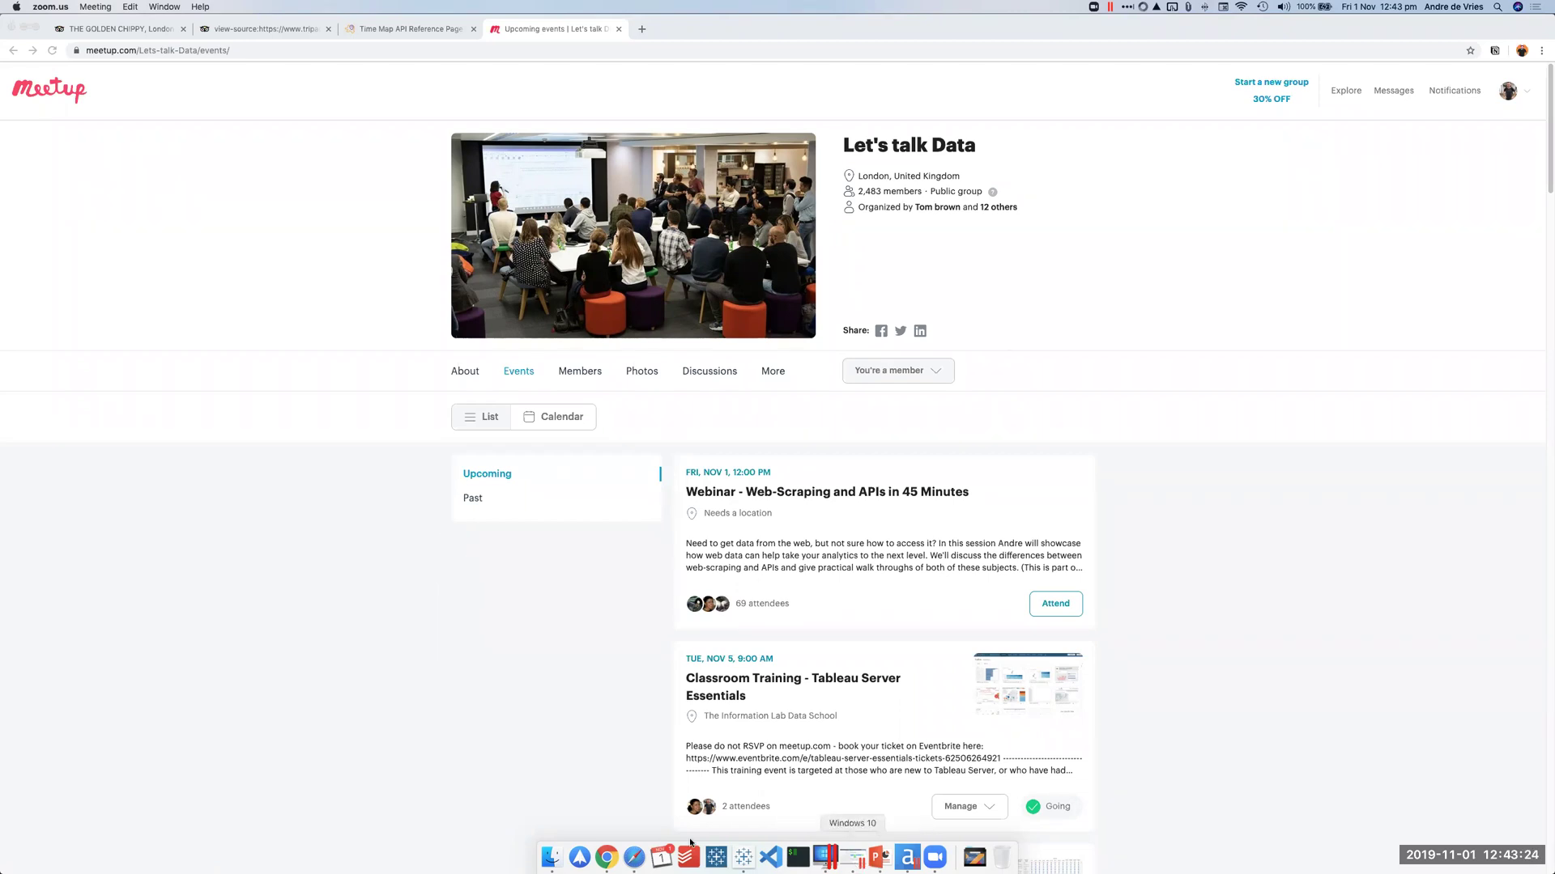
{"action": "left_click", "coordinate": [640, 855]}
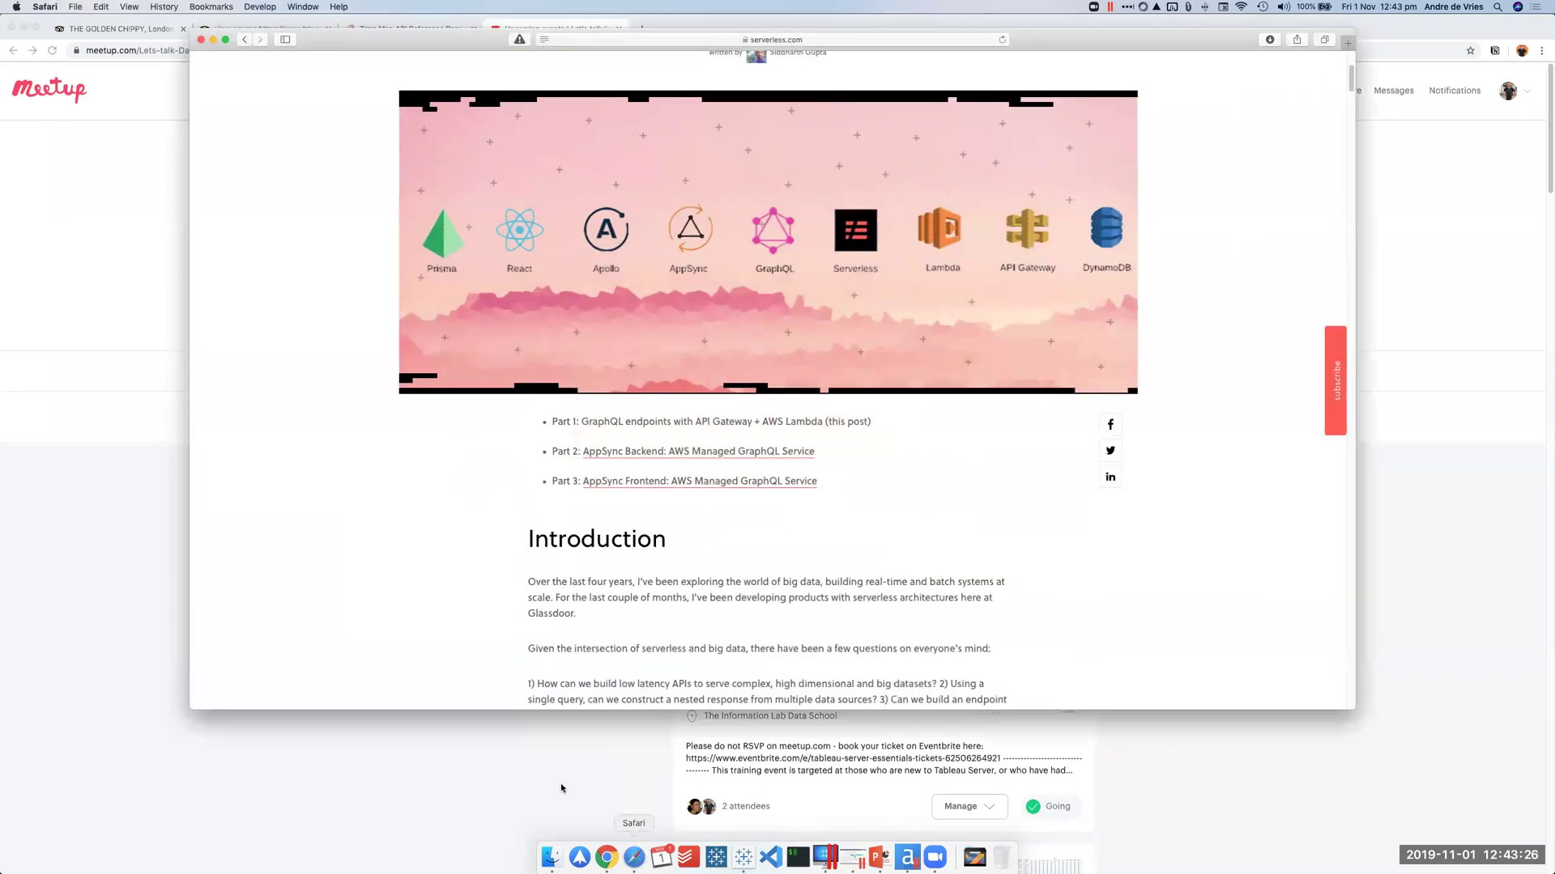
{"action": "left_click", "coordinate": [607, 855]}
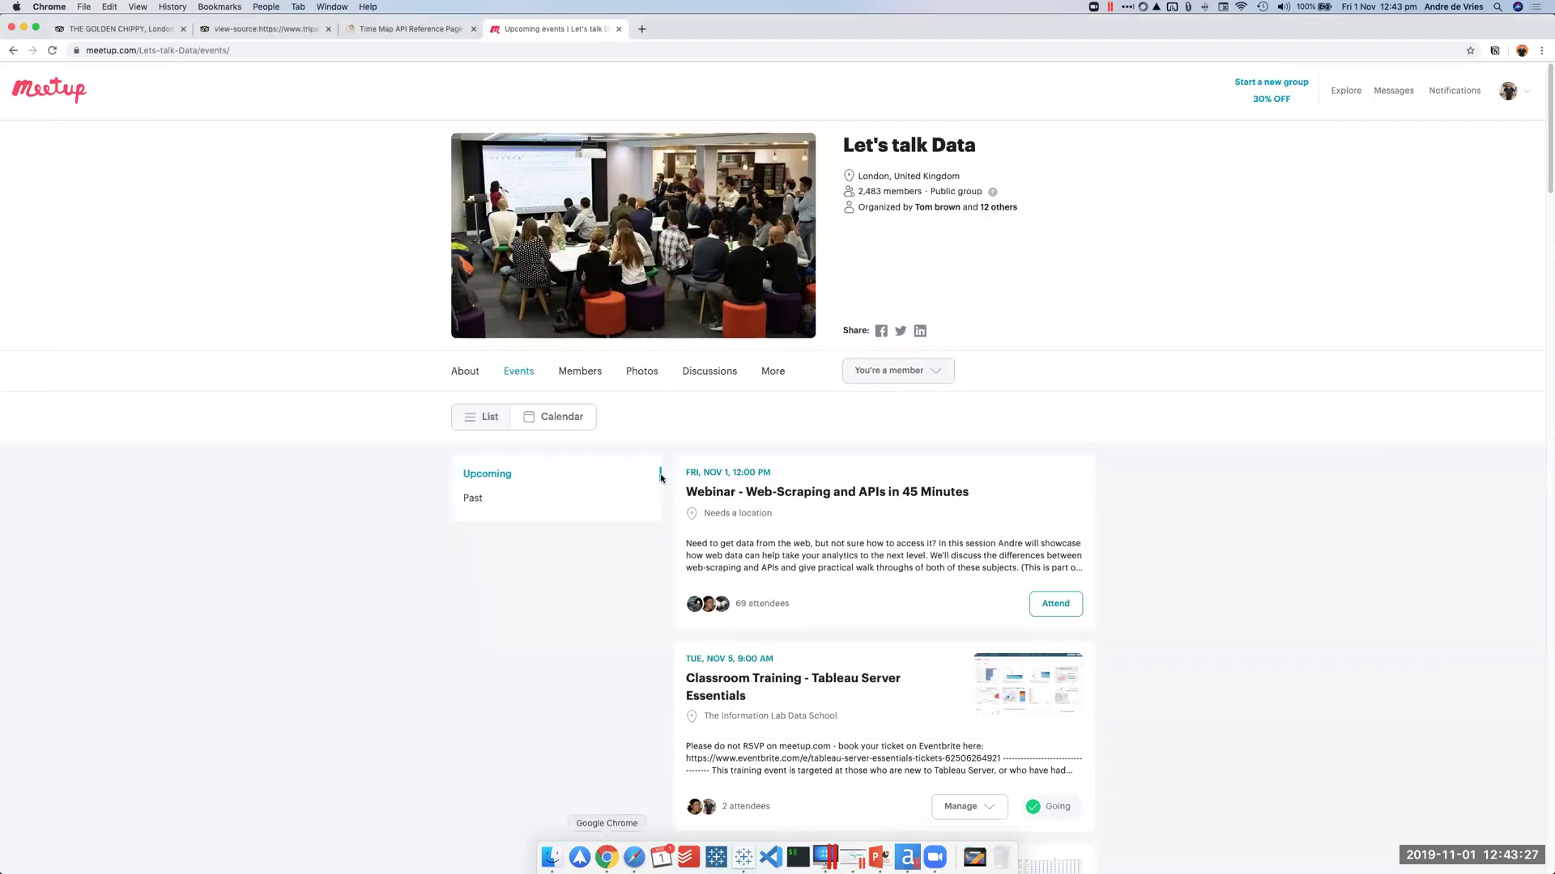
{"action": "left_click", "coordinate": [384, 31]}
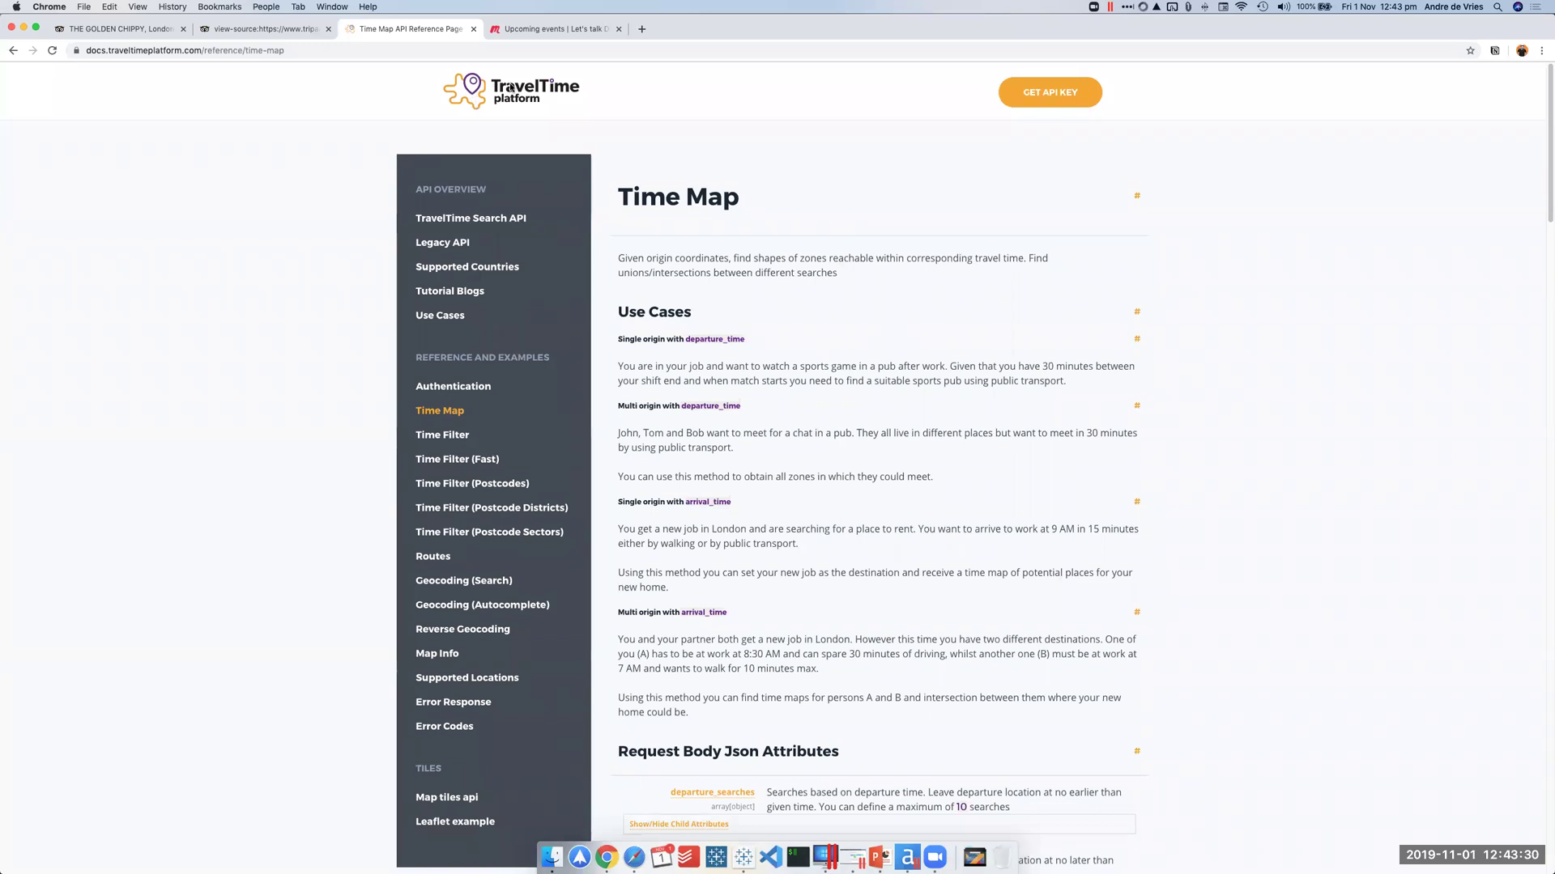
Step: Highlight the Time Map reference's address and show the TravelTime Search API introduction
{"action": "key", "text": "super+l"}
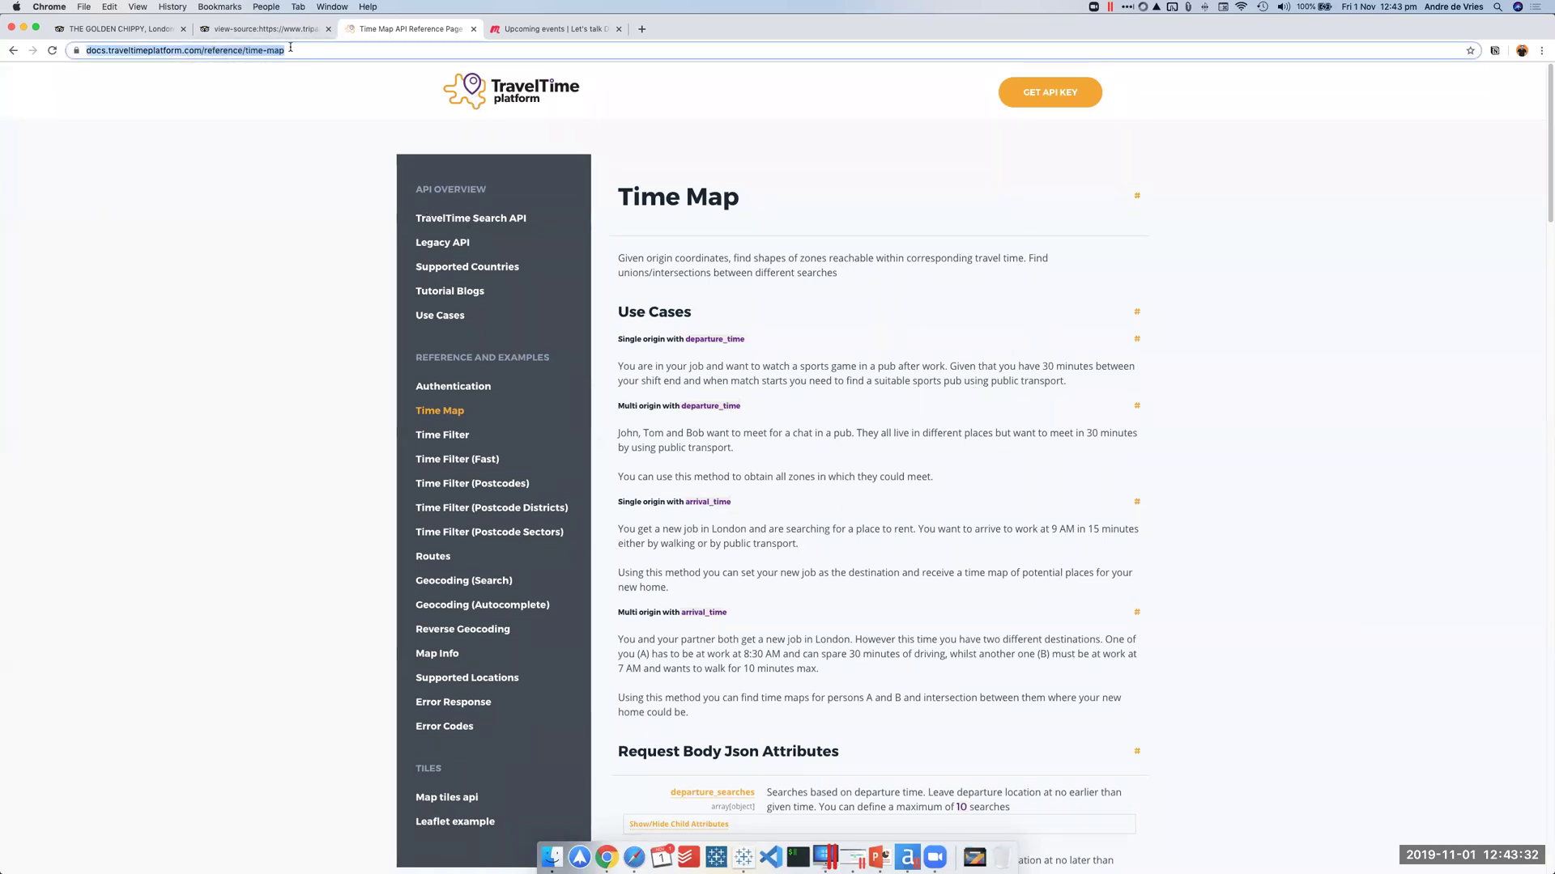
{"action": "left_click", "coordinate": [435, 617]}
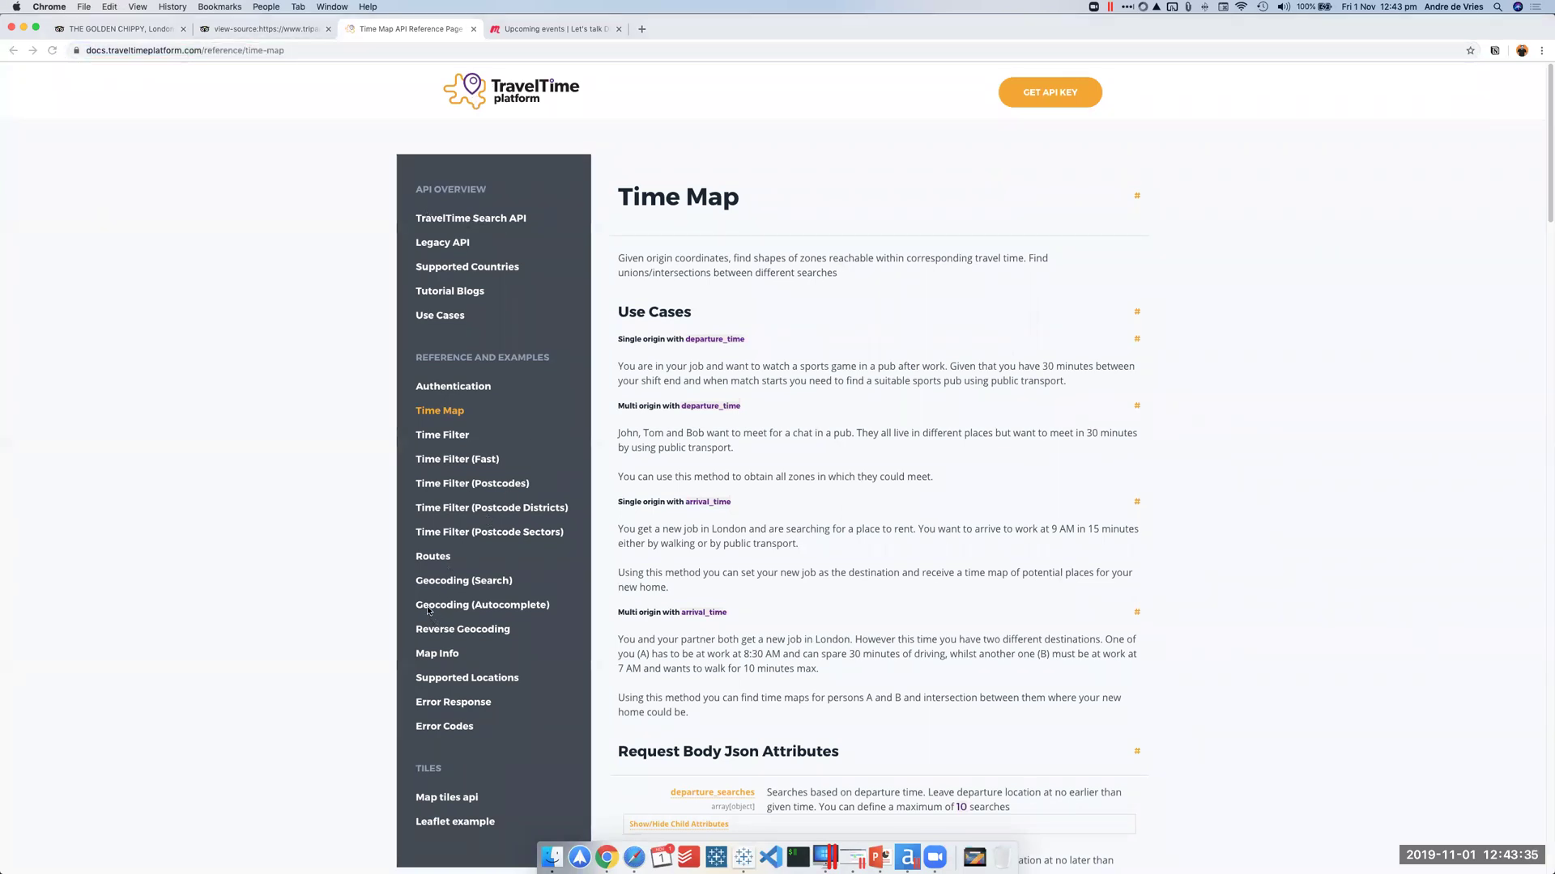
{"action": "left_click", "coordinate": [418, 654]}
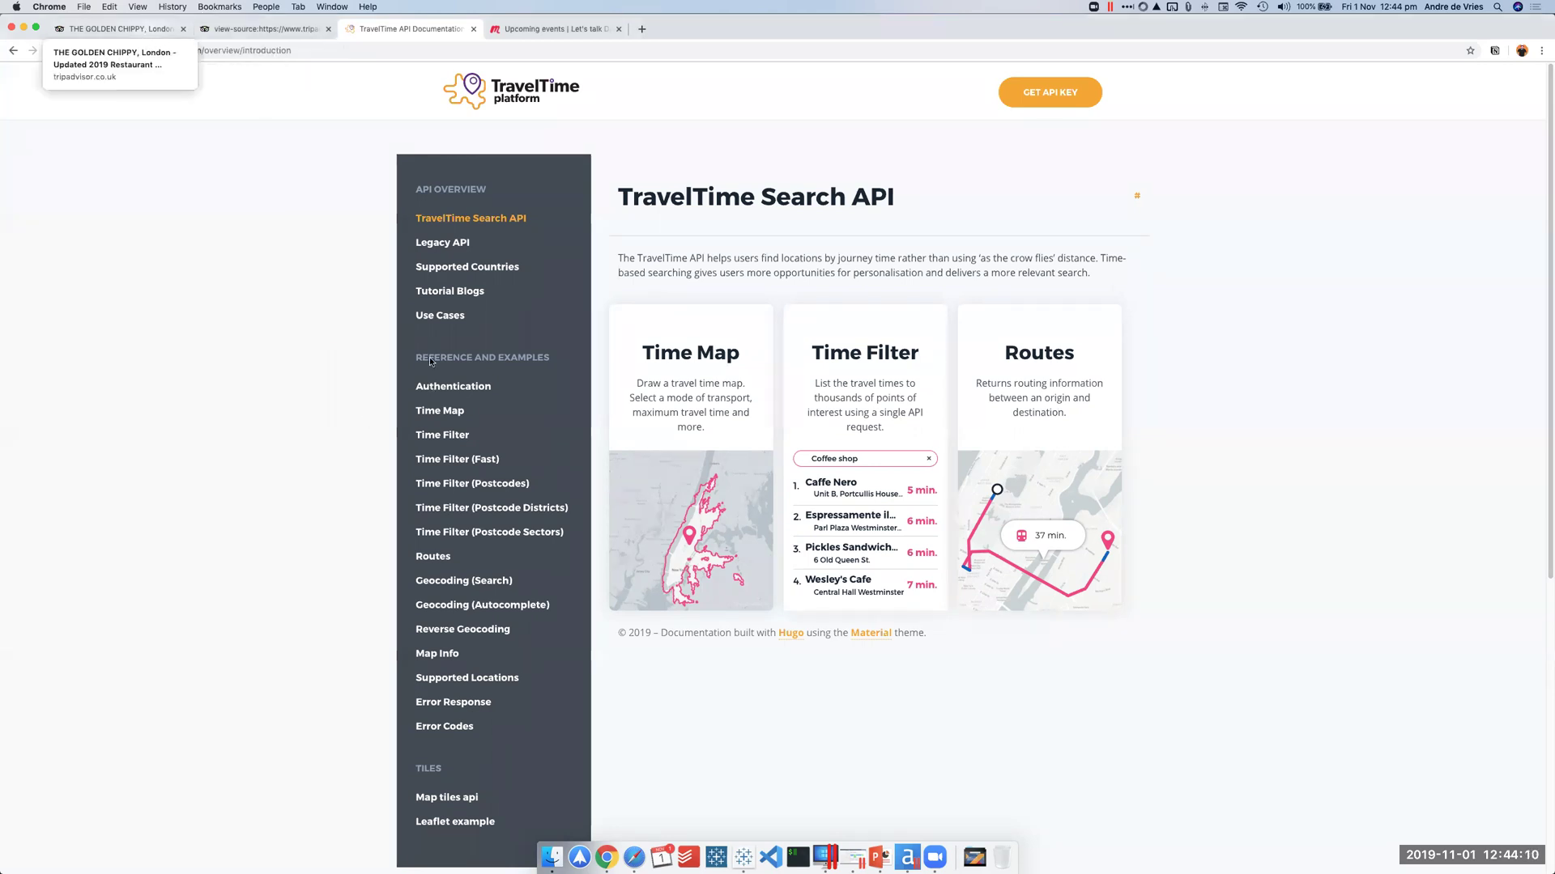
Step: Show the Golden Chippy restaurant page on TripAdvisor, view its HTML source, and return to the restaurant page
{"action": "key", "text": "super+1"}
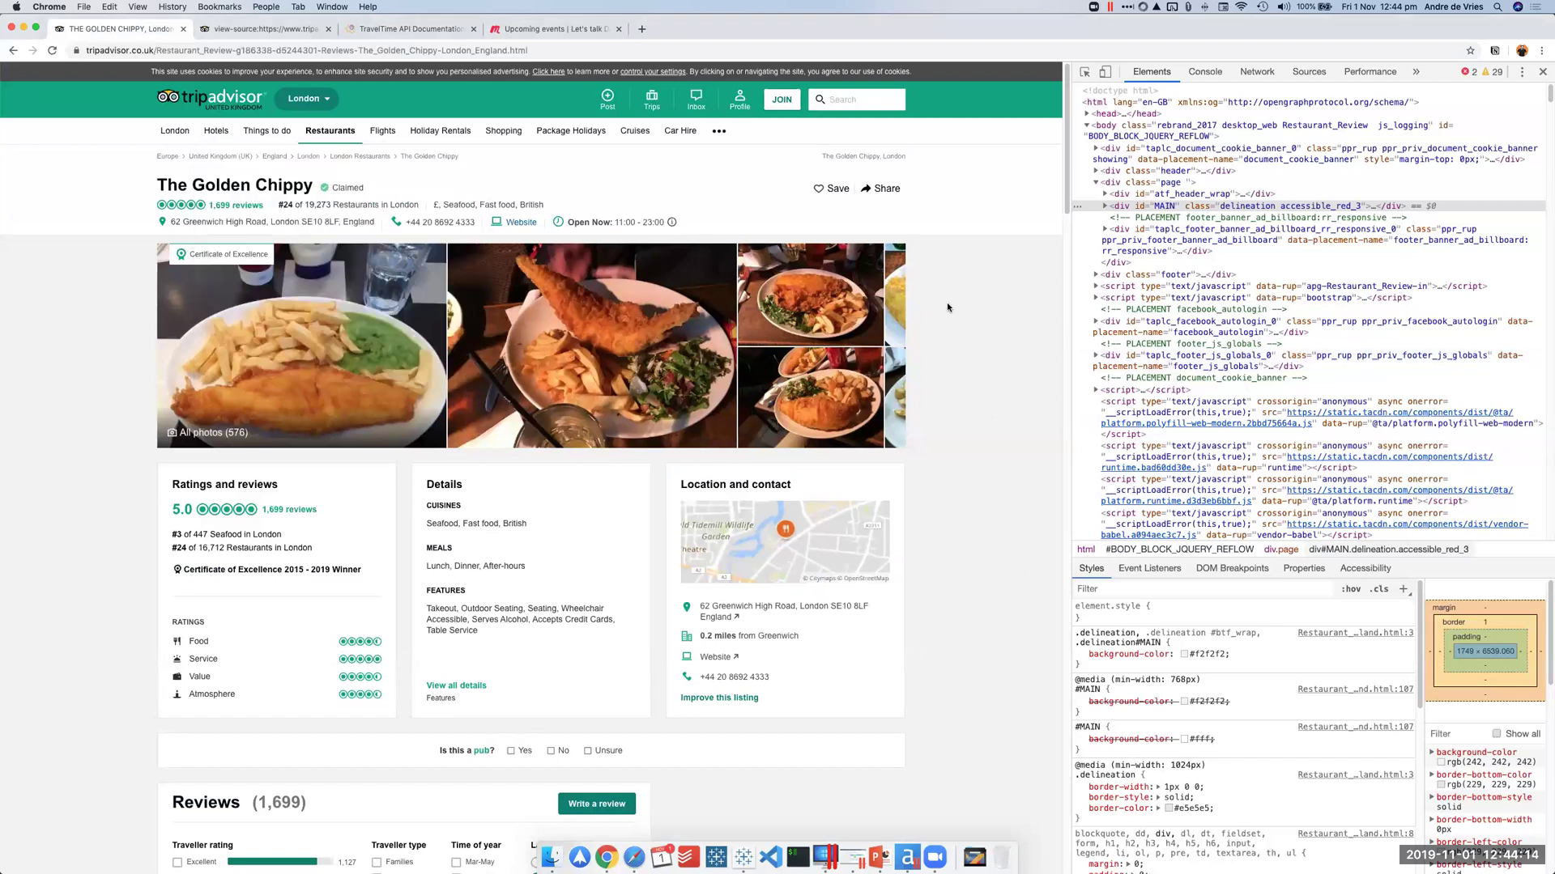
{"action": "right_click", "coordinate": [139, 433]}
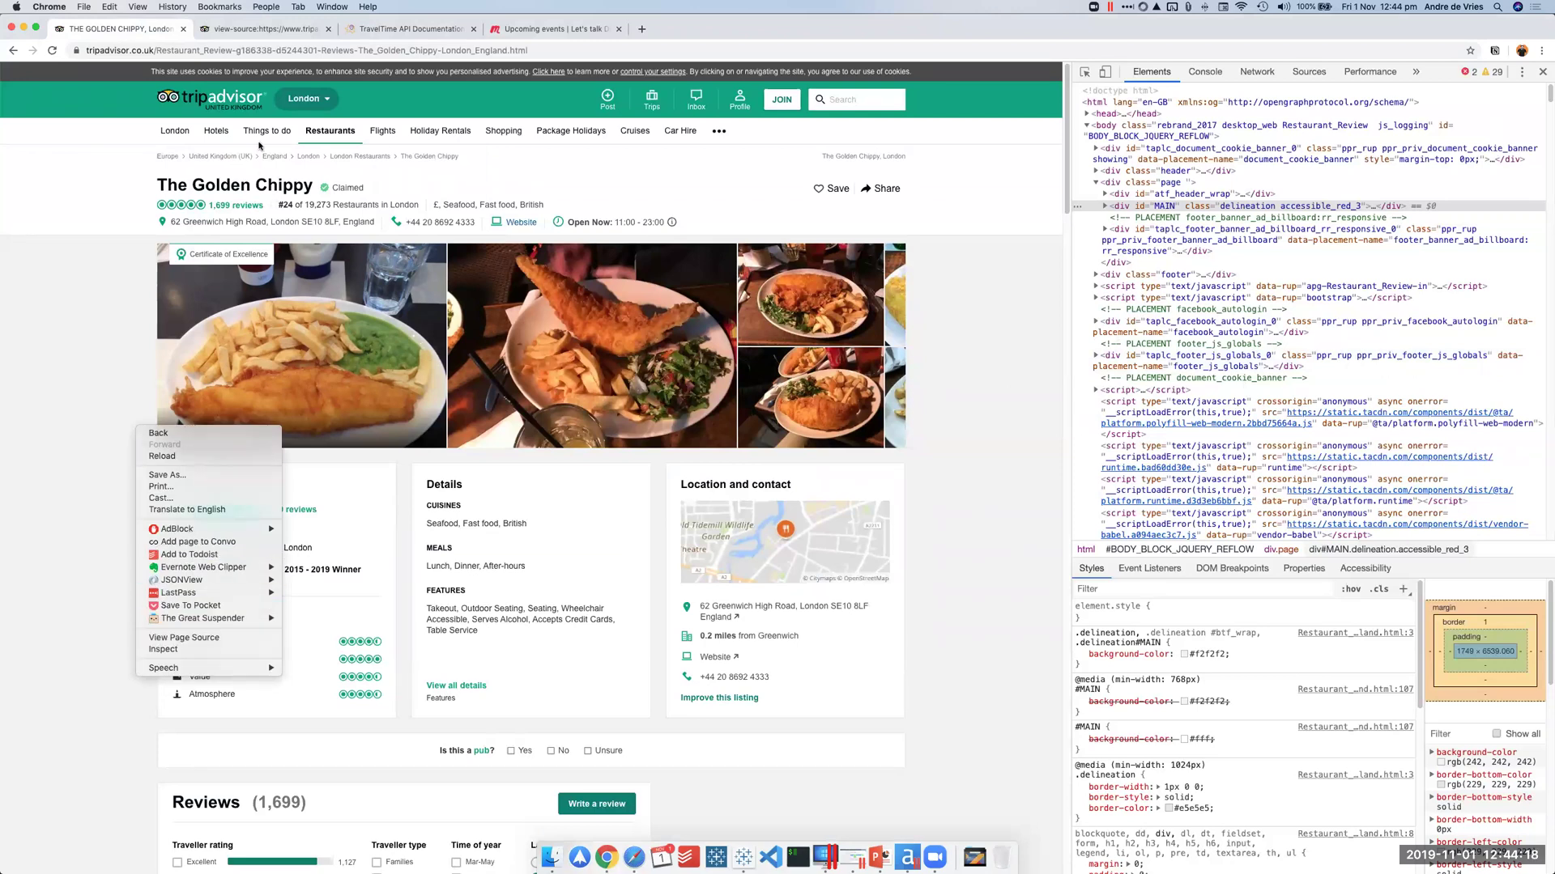
{"action": "left_click", "coordinate": [276, 27]}
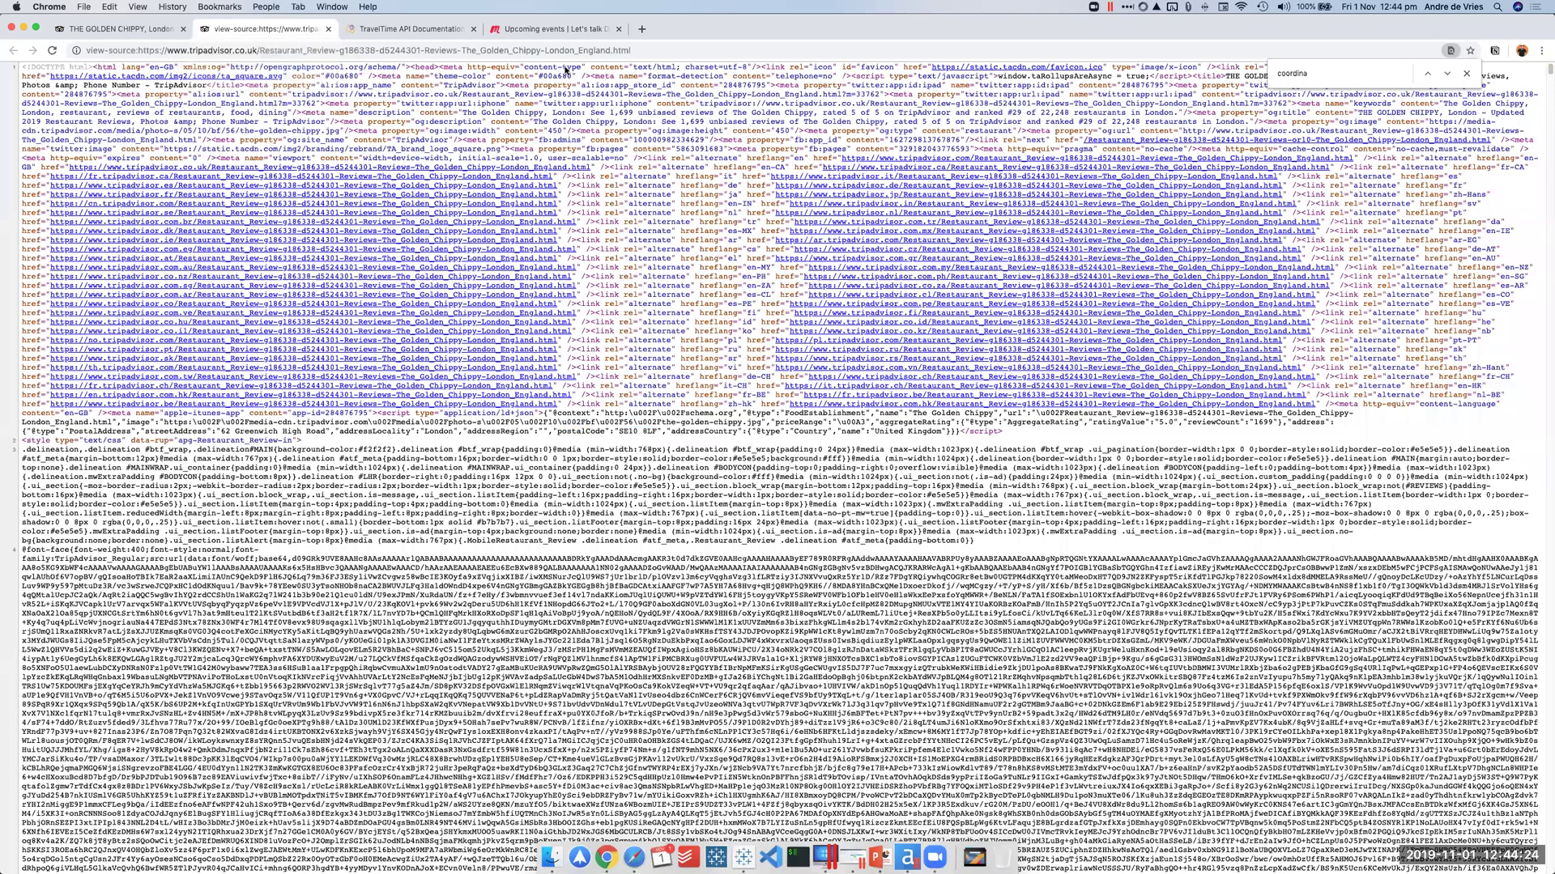
{"action": "key", "text": "ctrl+shift+Tab"}
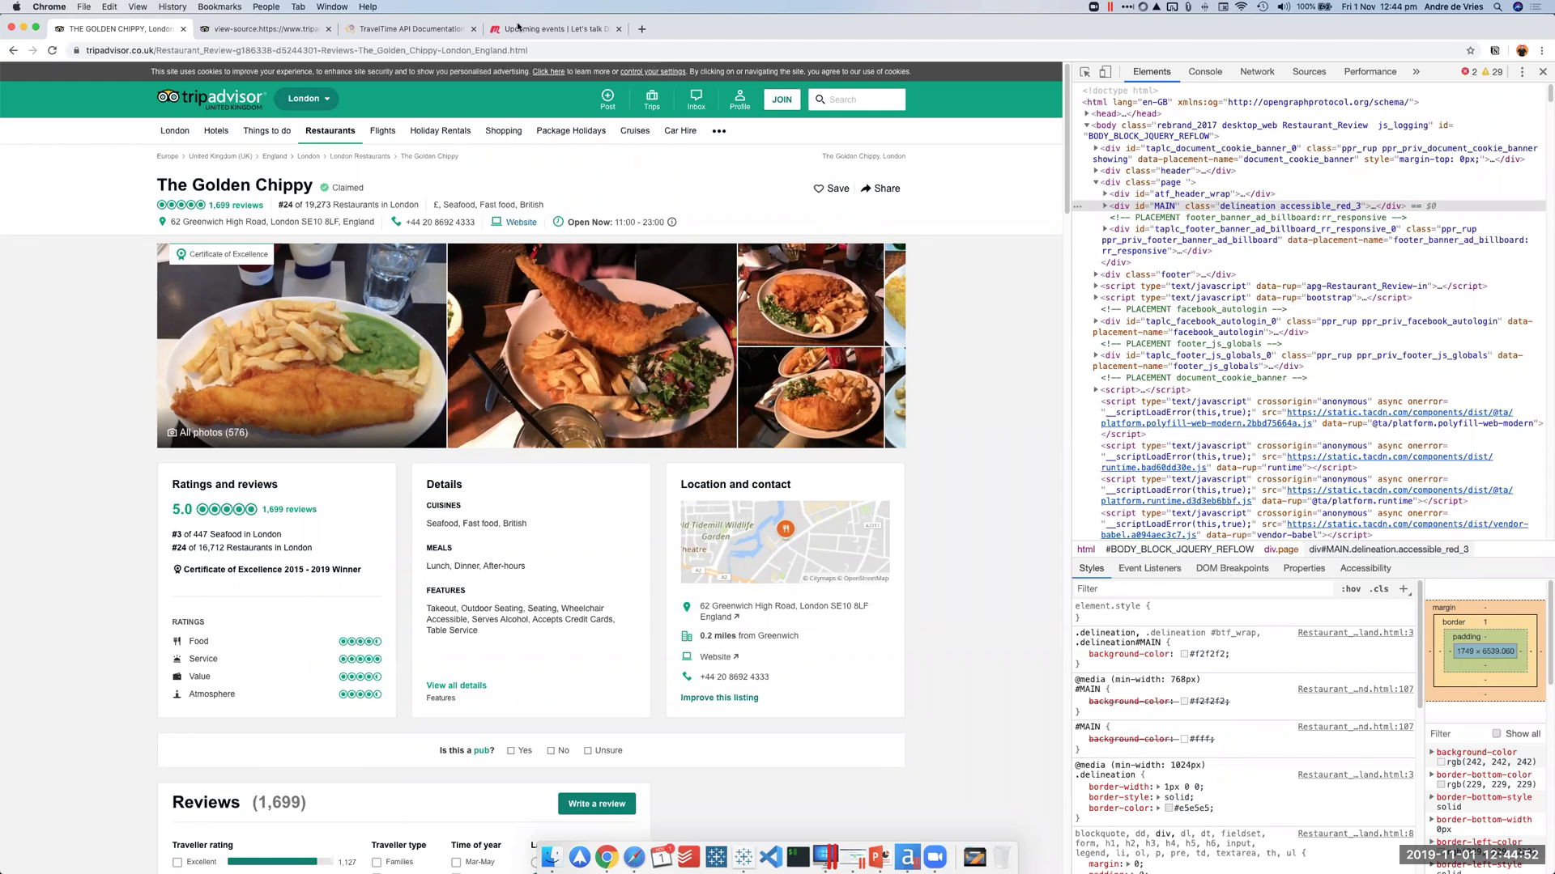
Step: Examine the restaurant page's HTML source, highlight a large block of its encoded text, and return to the restaurant page
{"action": "left_click", "coordinate": [246, 34]}
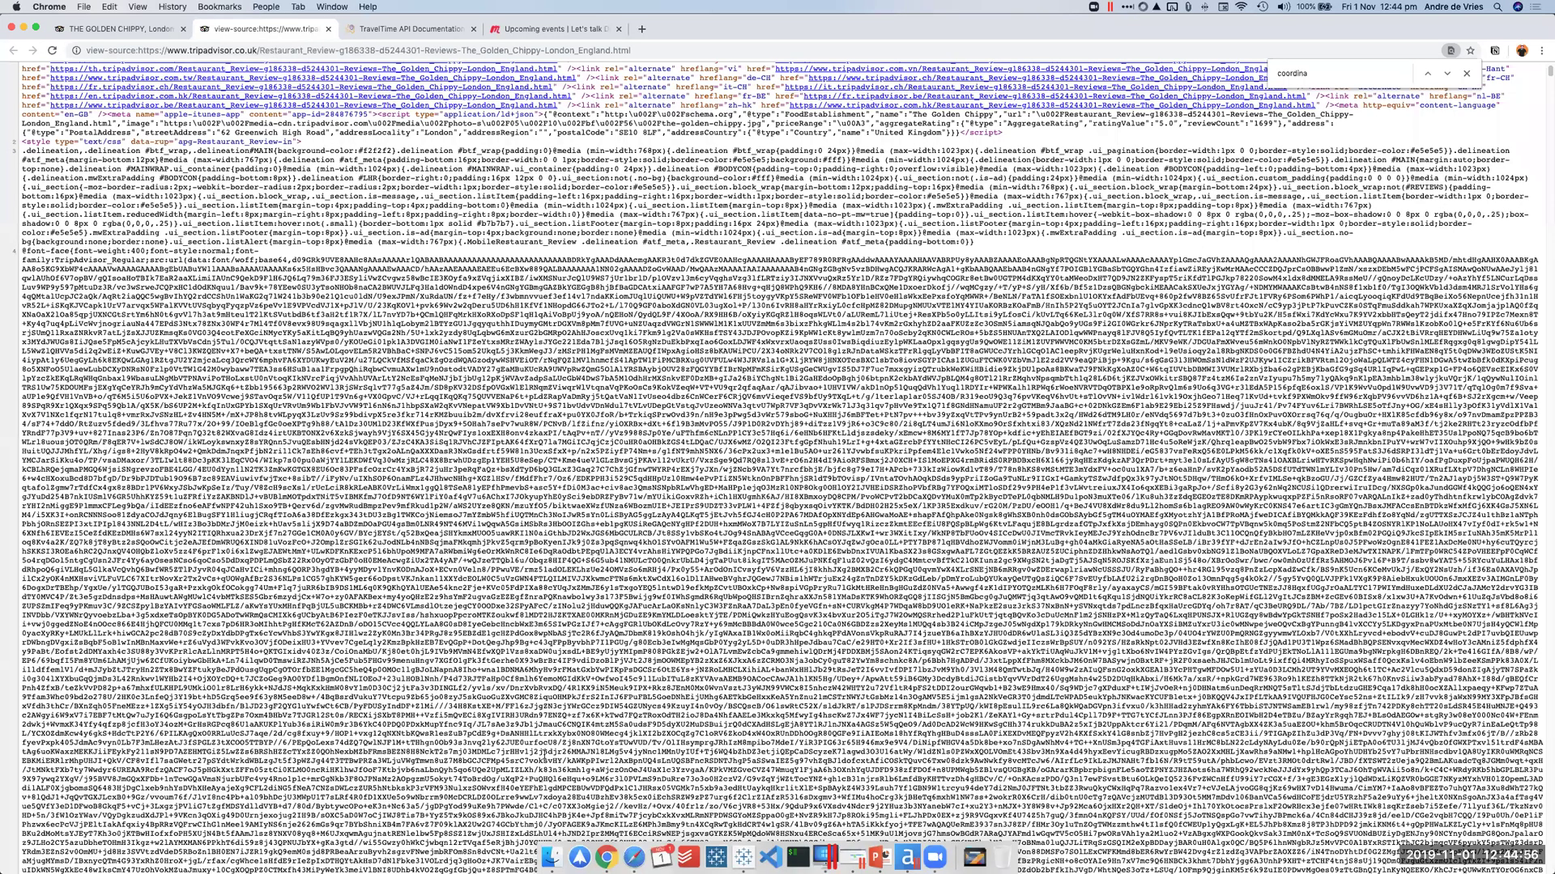
{"action": "scroll", "coordinate": [541, 753], "scroll_direction": "down", "scroll_amount": 5}
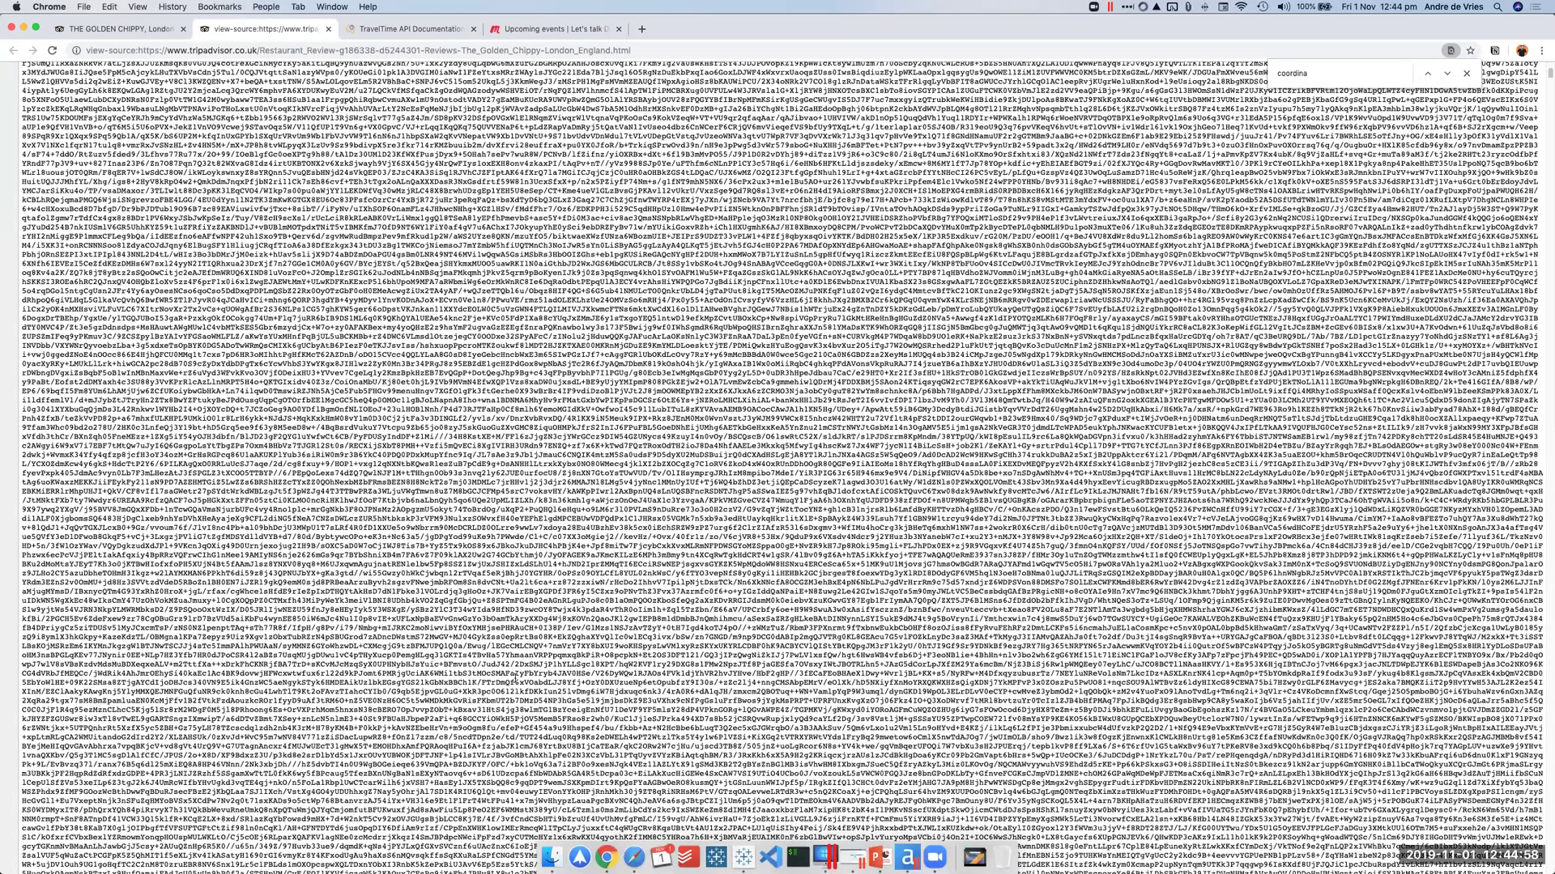
{"action": "left_click_drag", "start_coordinate": [543, 756], "coordinate": [151, 112]}
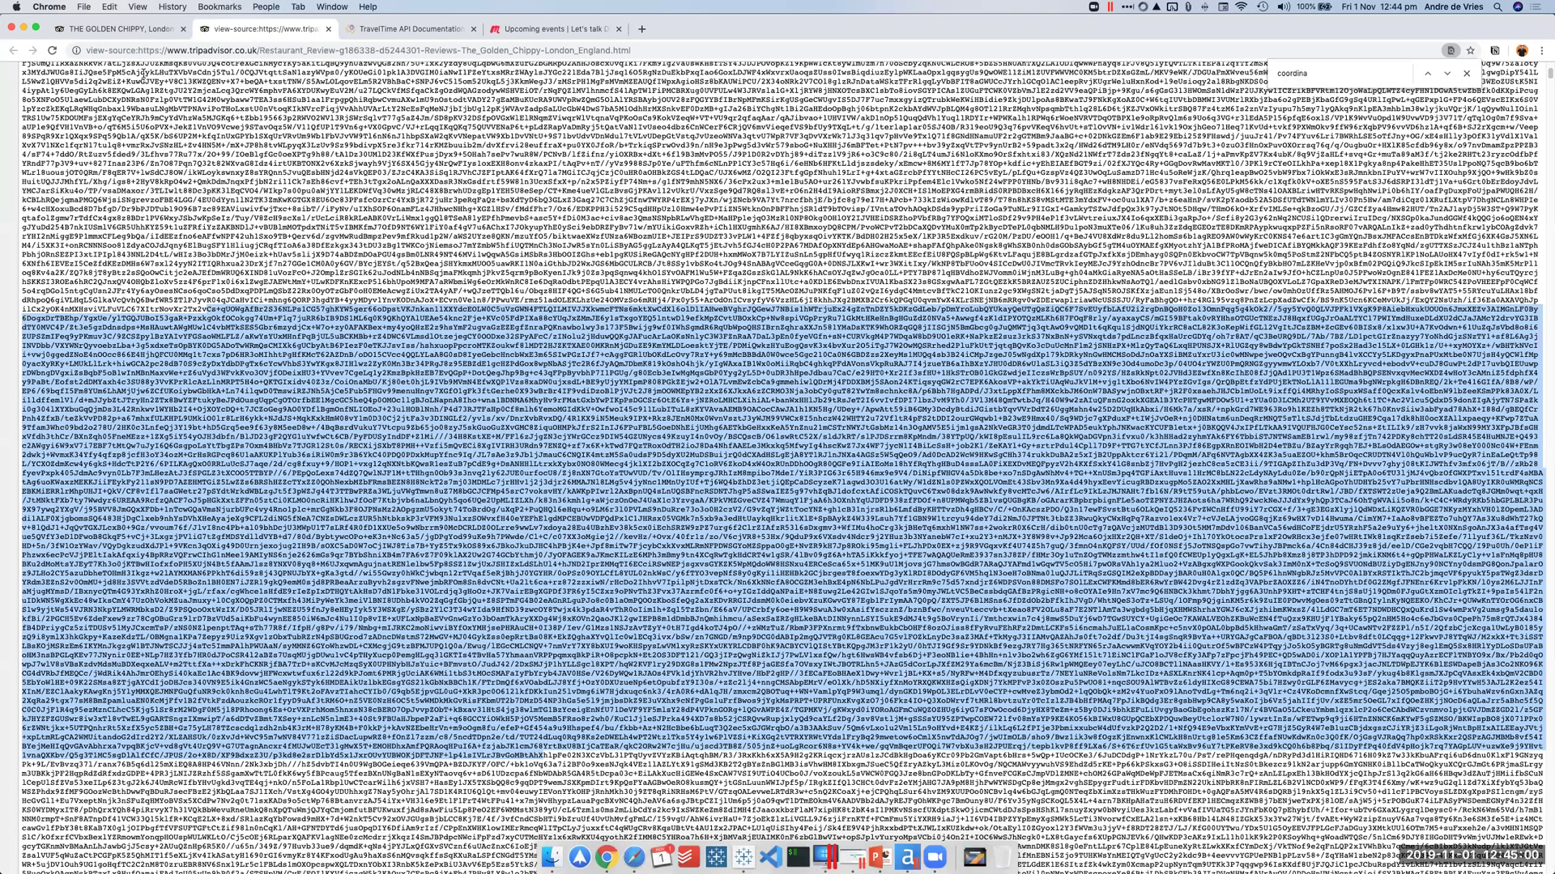
{"action": "left_click", "coordinate": [122, 28]}
{"action": "right_click", "coordinate": [89, 308]}
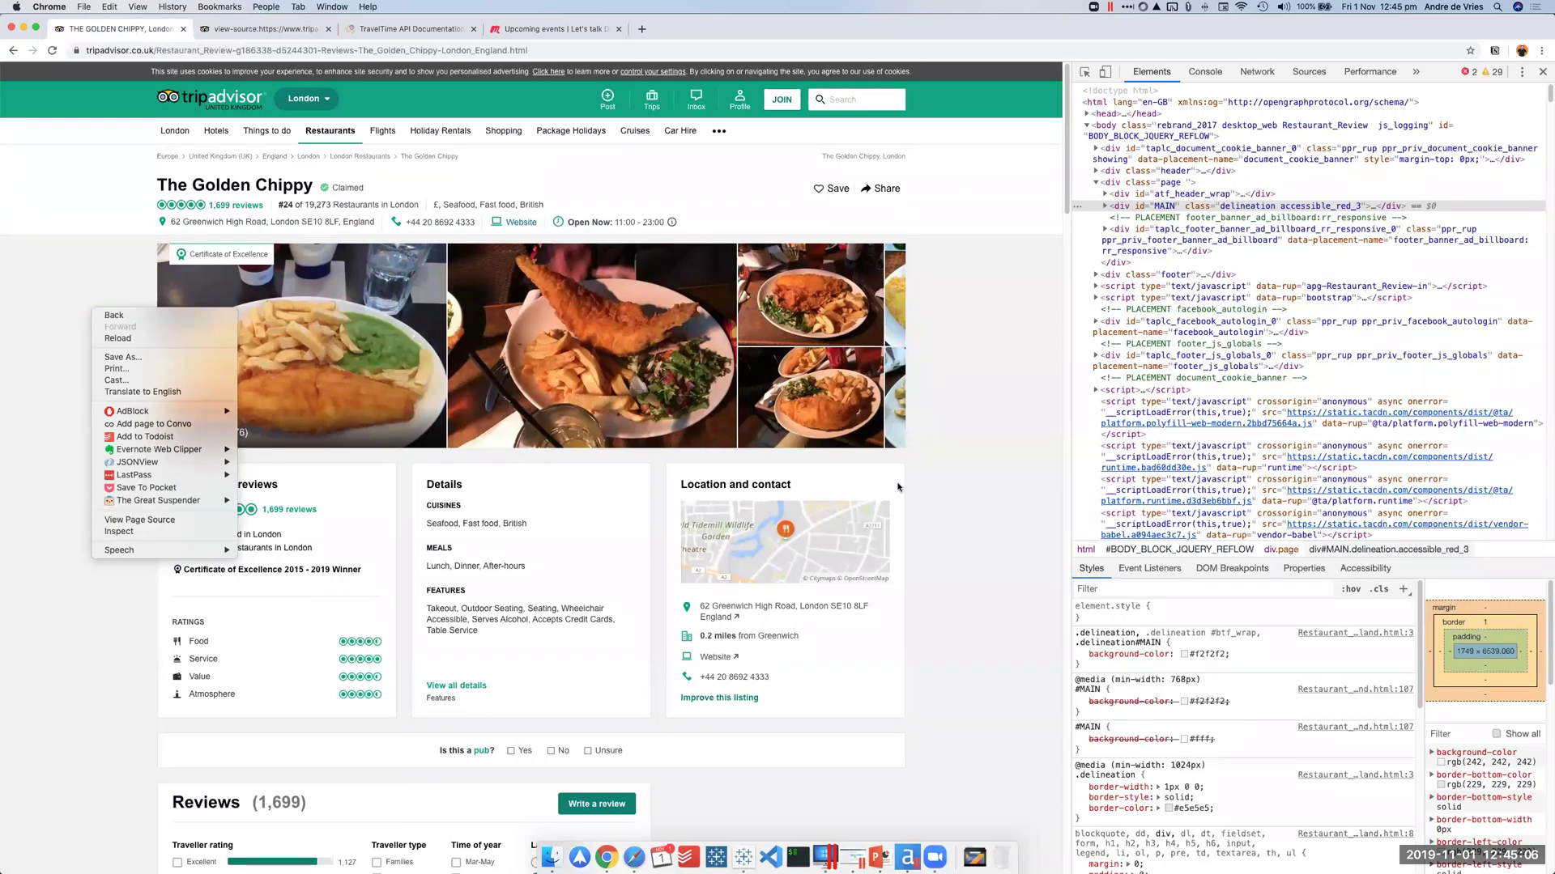
{"action": "left_click", "coordinate": [973, 560]}
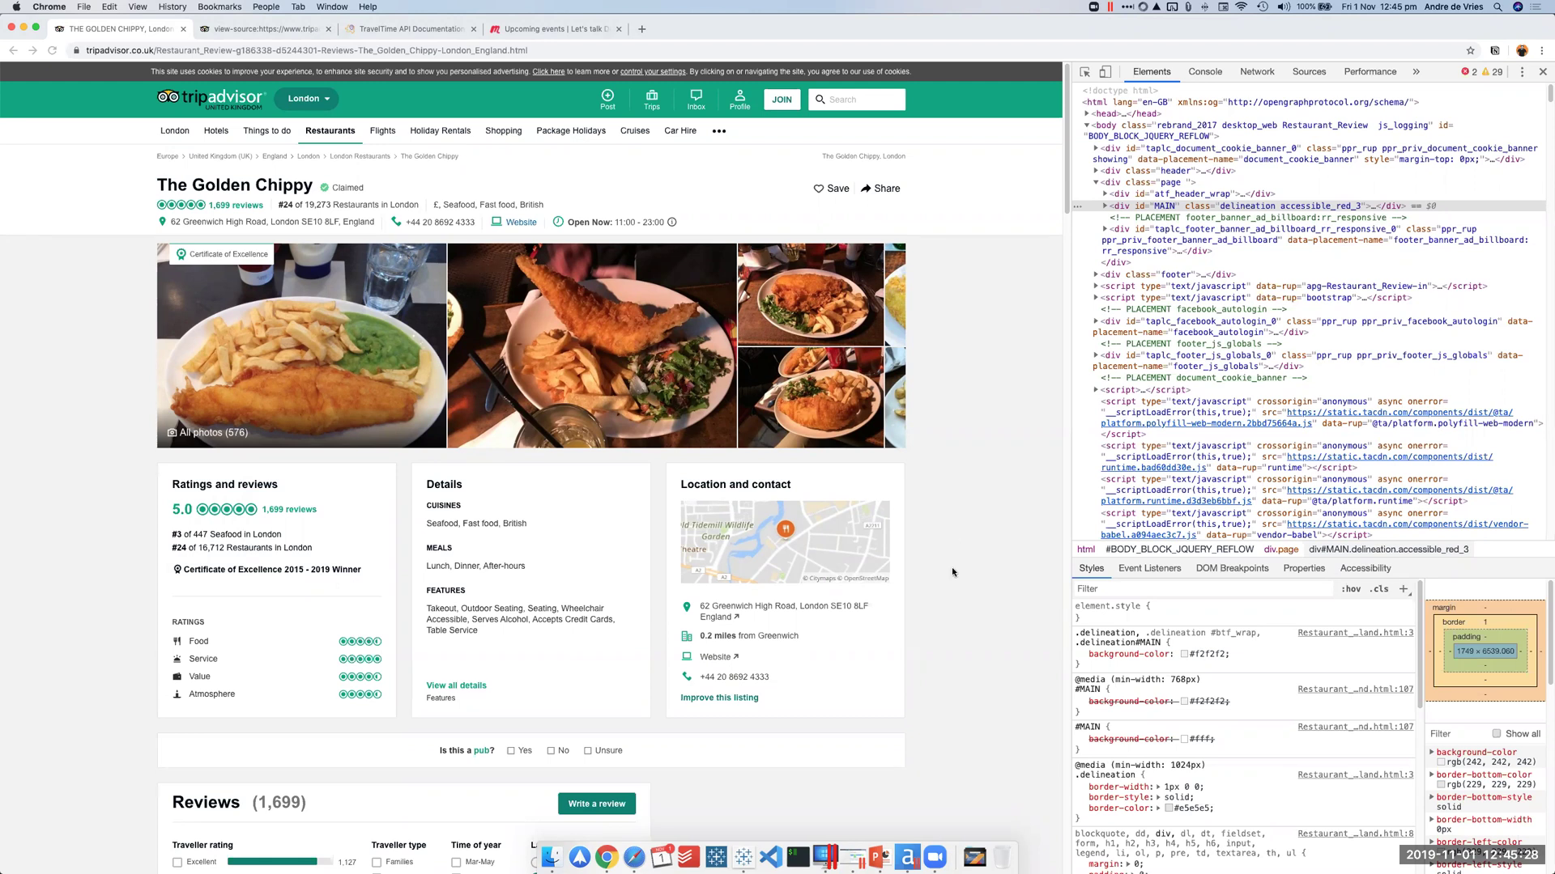
Step: Switch to Alteryx Designer and inspect the API URL Formula tool, highlighting the geocoding search address and the [Postcode] field in its expression
{"action": "left_click", "coordinate": [908, 857]}
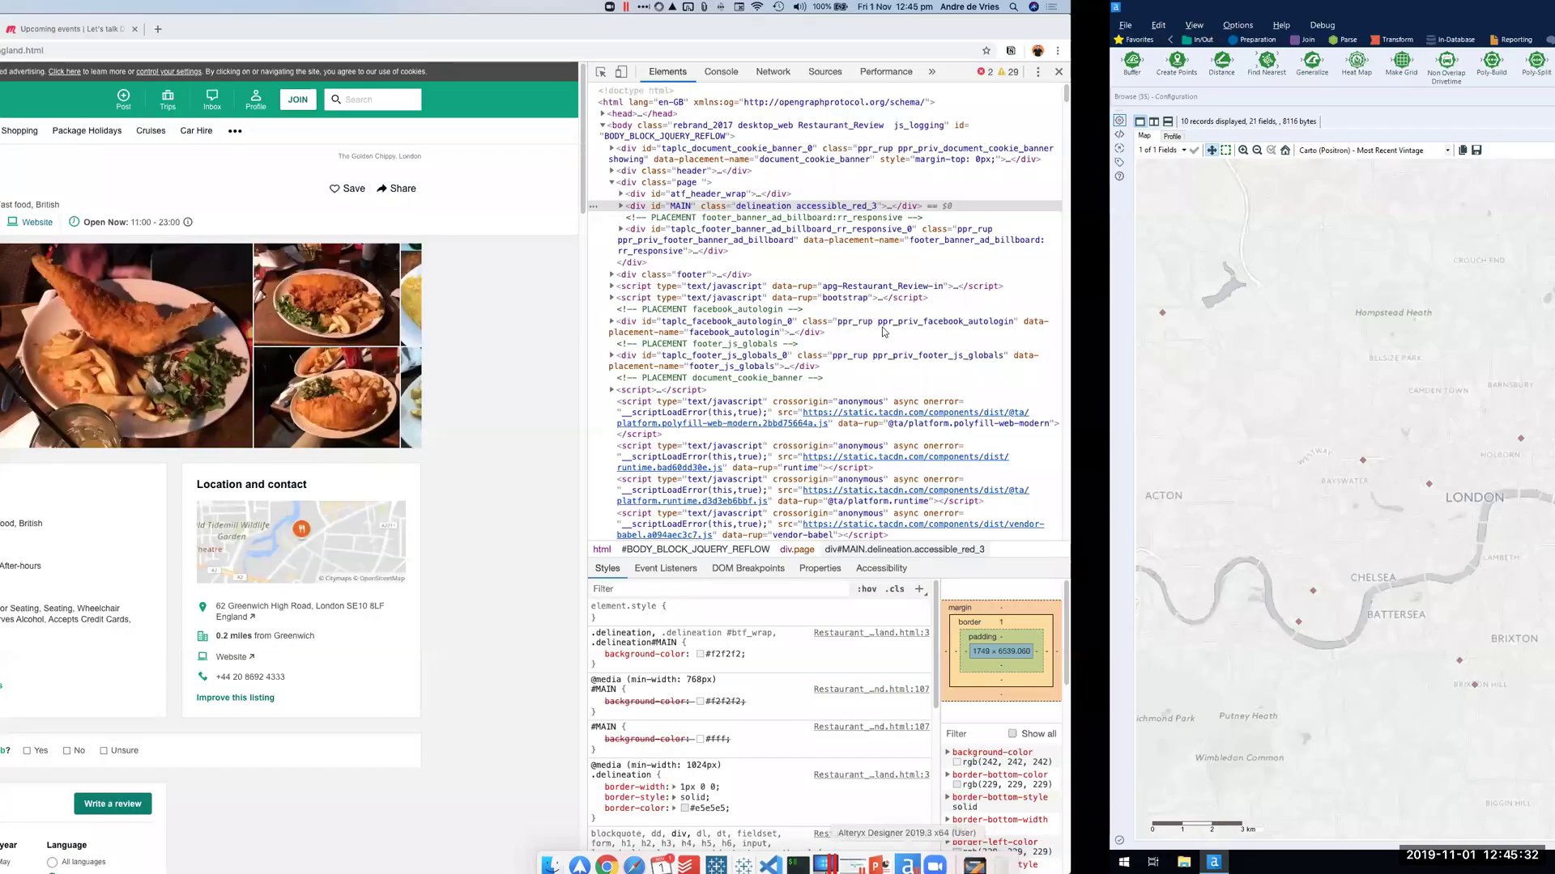
{"action": "left_click", "coordinate": [753, 326]}
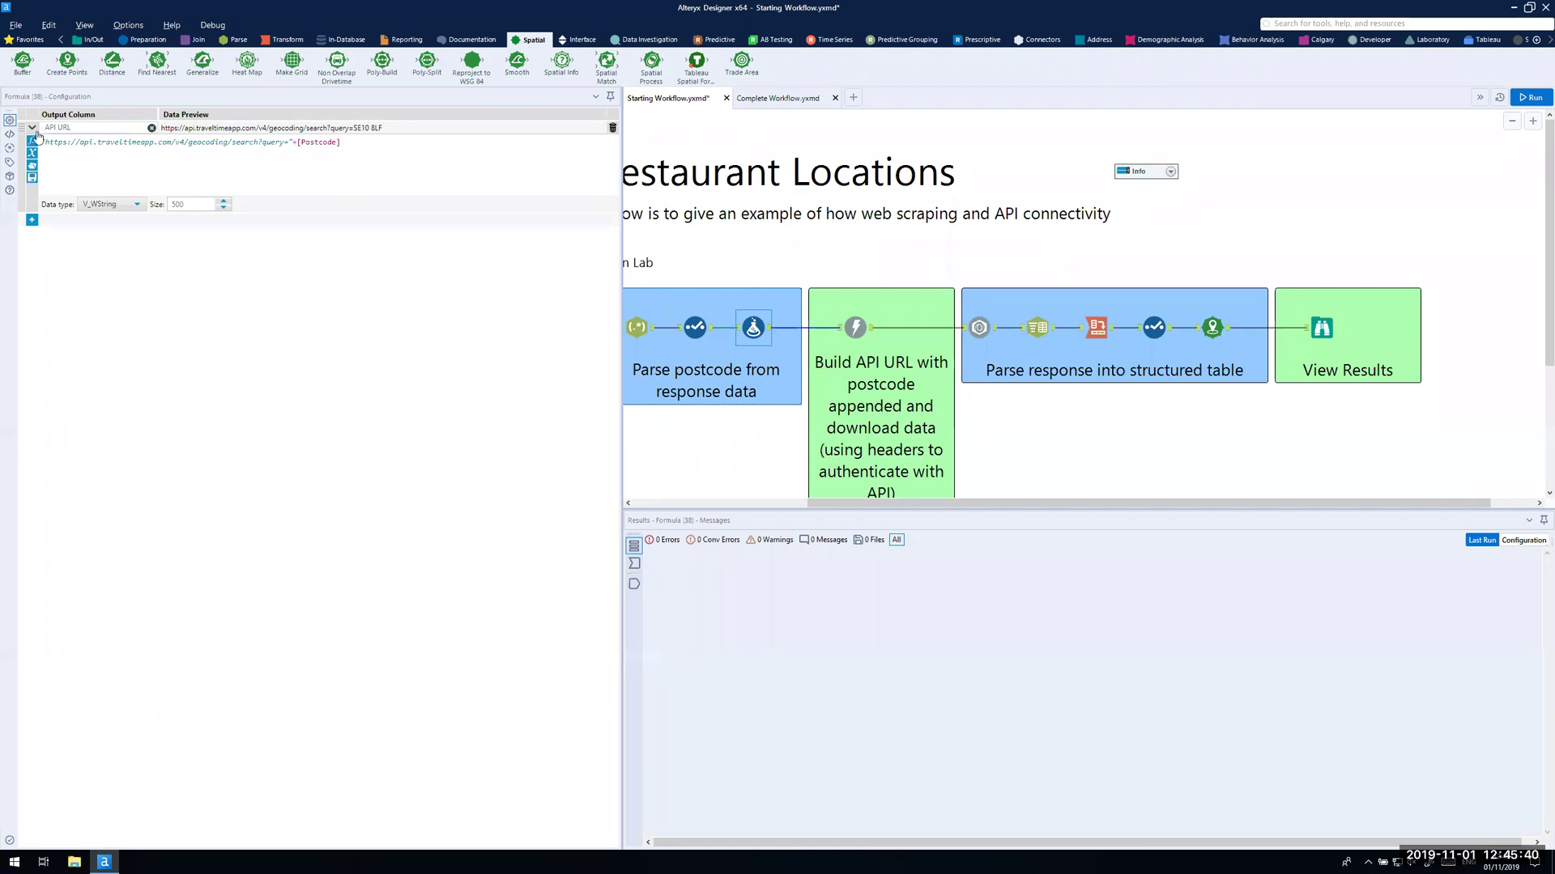
{"action": "left_click_drag", "start_coordinate": [44, 139], "coordinate": [232, 143]}
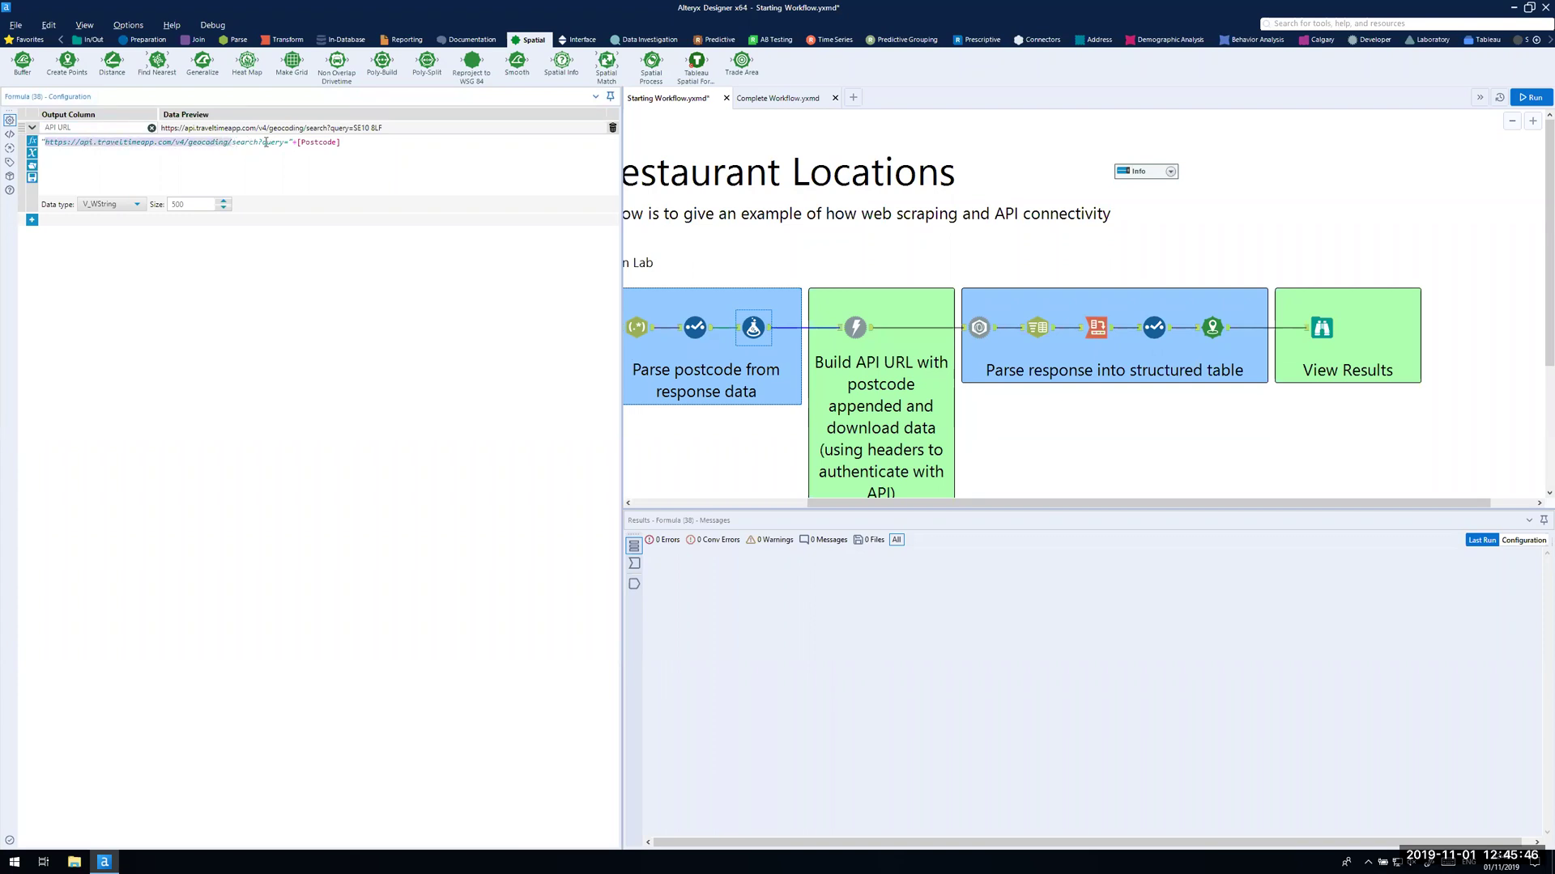
{"action": "left_click_drag", "start_coordinate": [296, 143], "coordinate": [350, 145]}
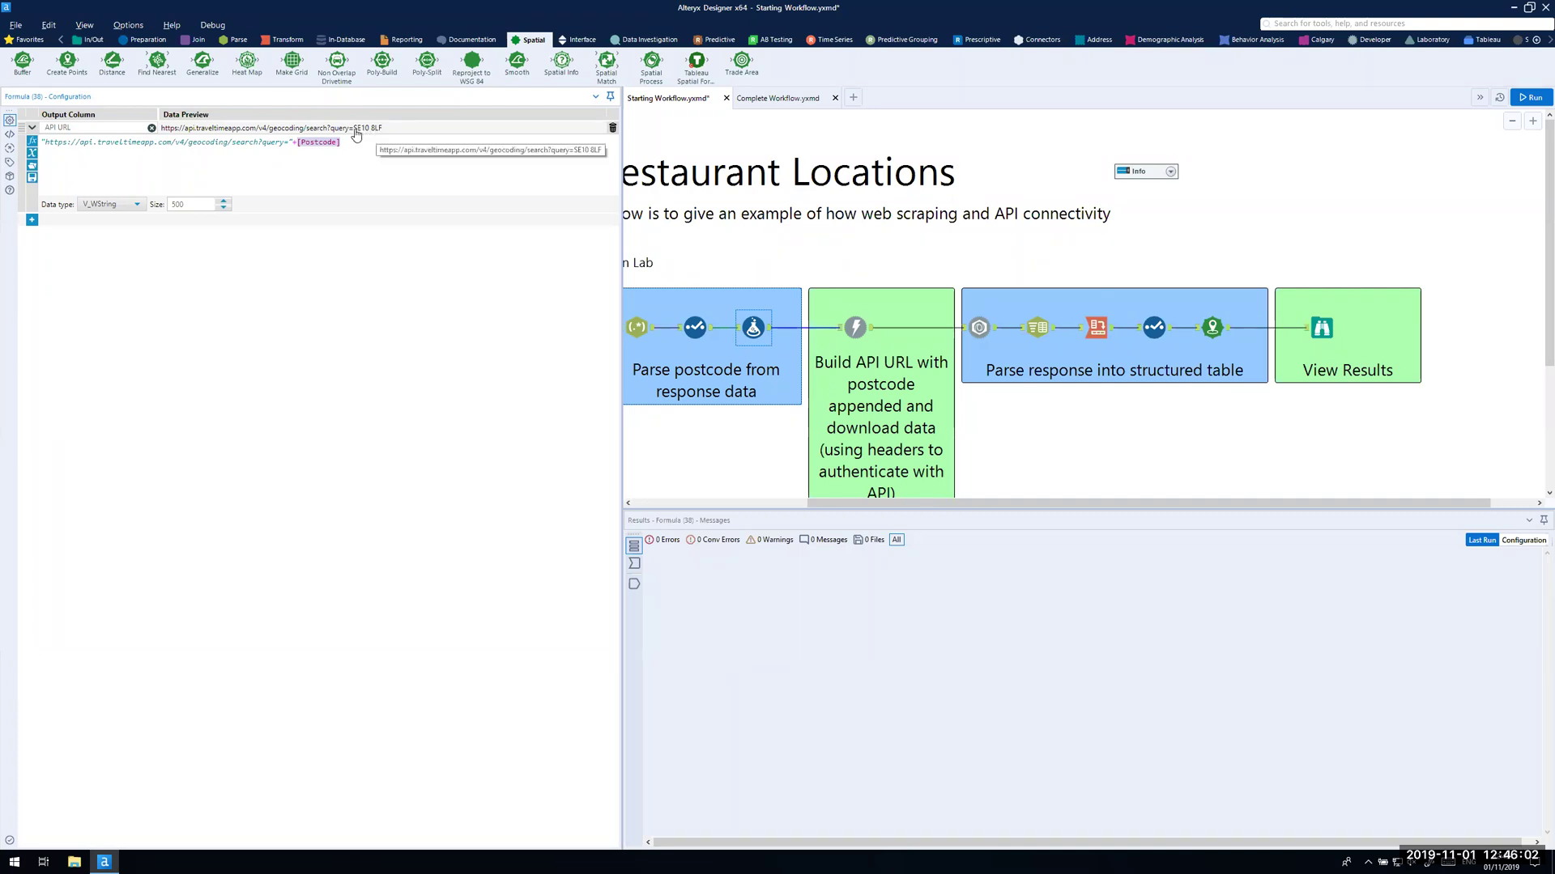
{"action": "left_click", "coordinate": [290, 142]}
{"action": "left_click_drag", "start_coordinate": [249, 142], "coordinate": [47, 143]}
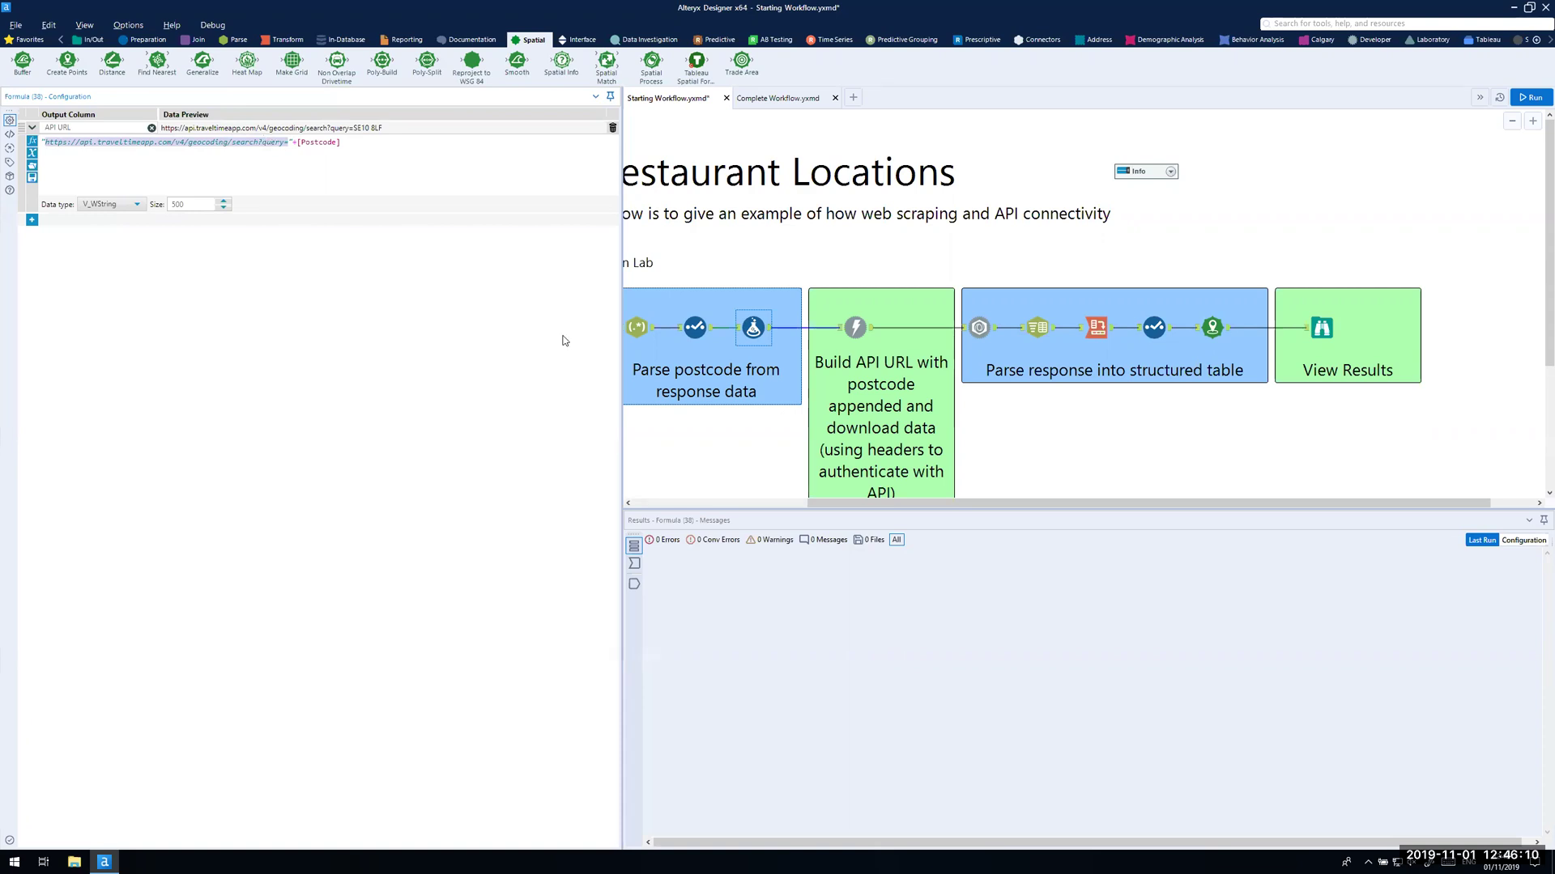
Step: Switch to Chrome, review TravelTime's Authentication and Geocoding (Search) references, and highlight the query parameter's description "A query to geocode"
{"action": "key", "text": "super+Tab"}
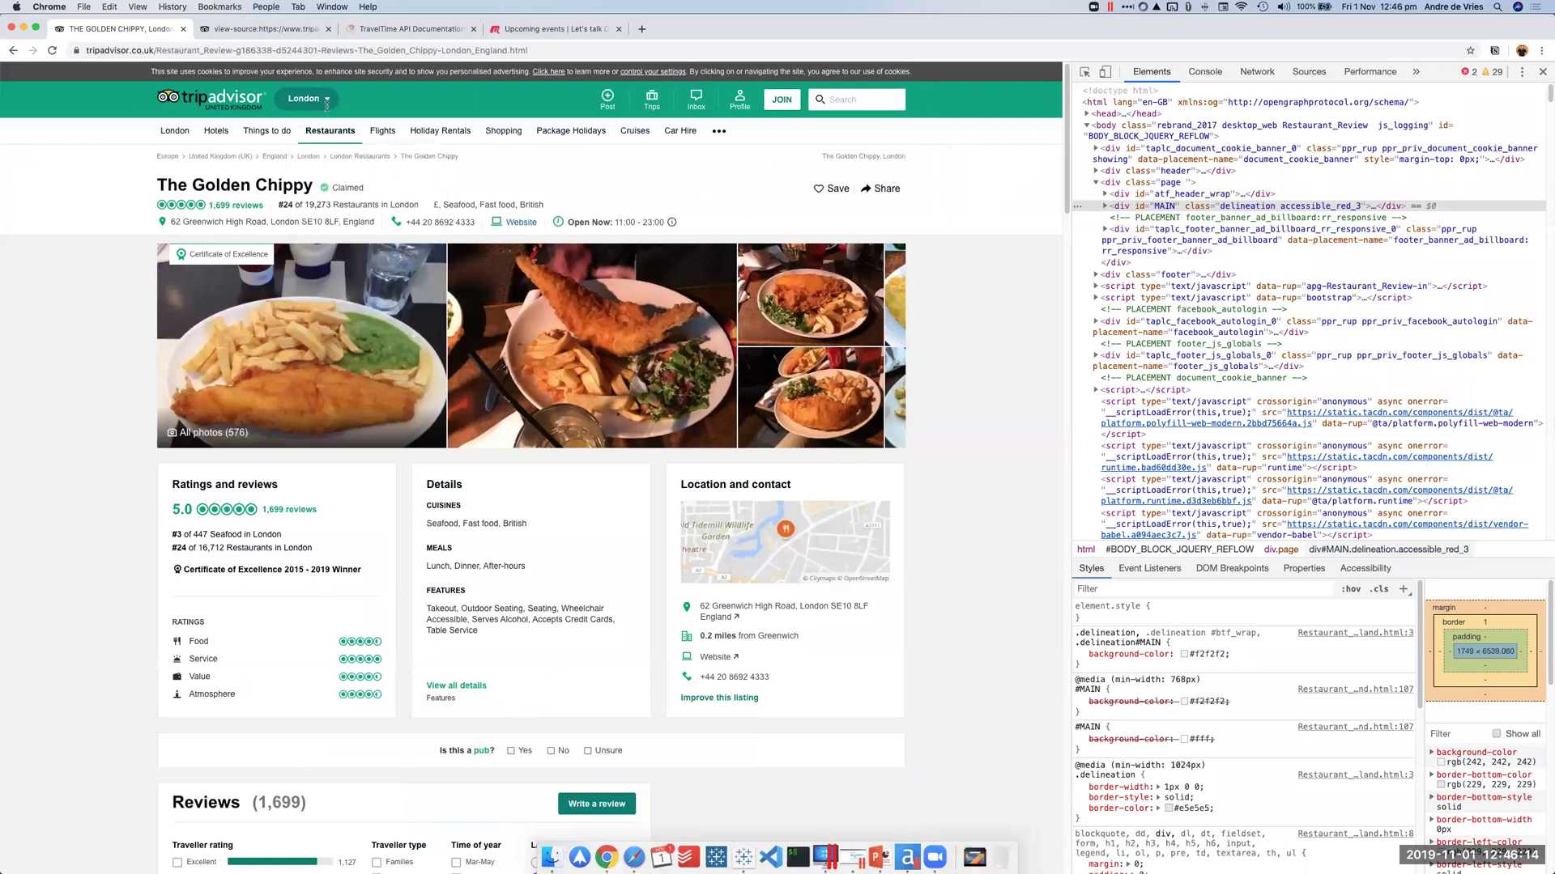
{"action": "left_click", "coordinate": [392, 33]}
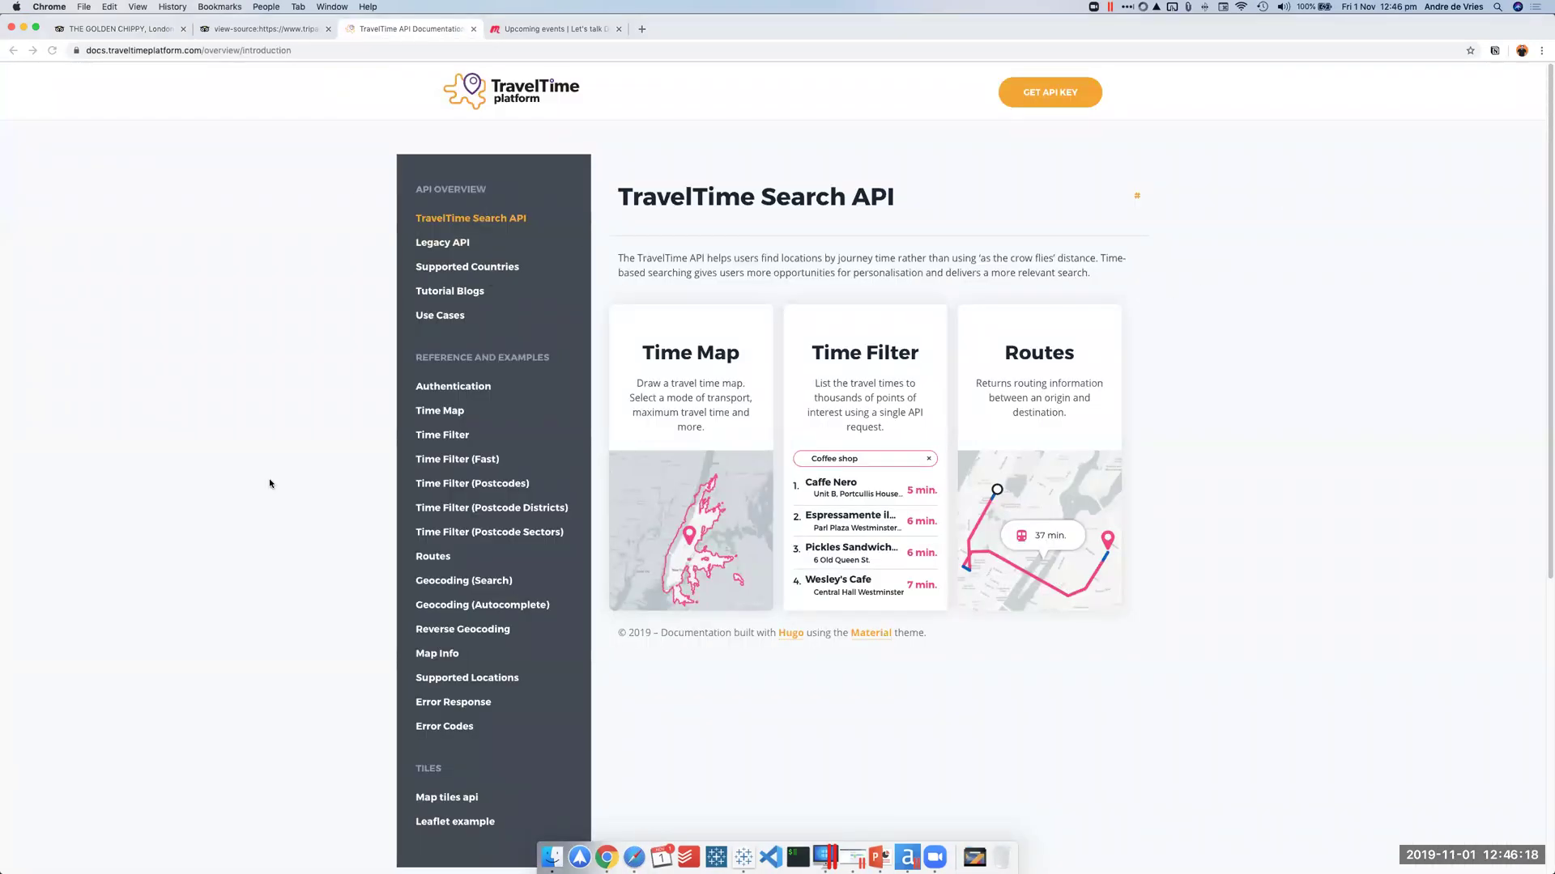
{"action": "left_click", "coordinate": [456, 393]}
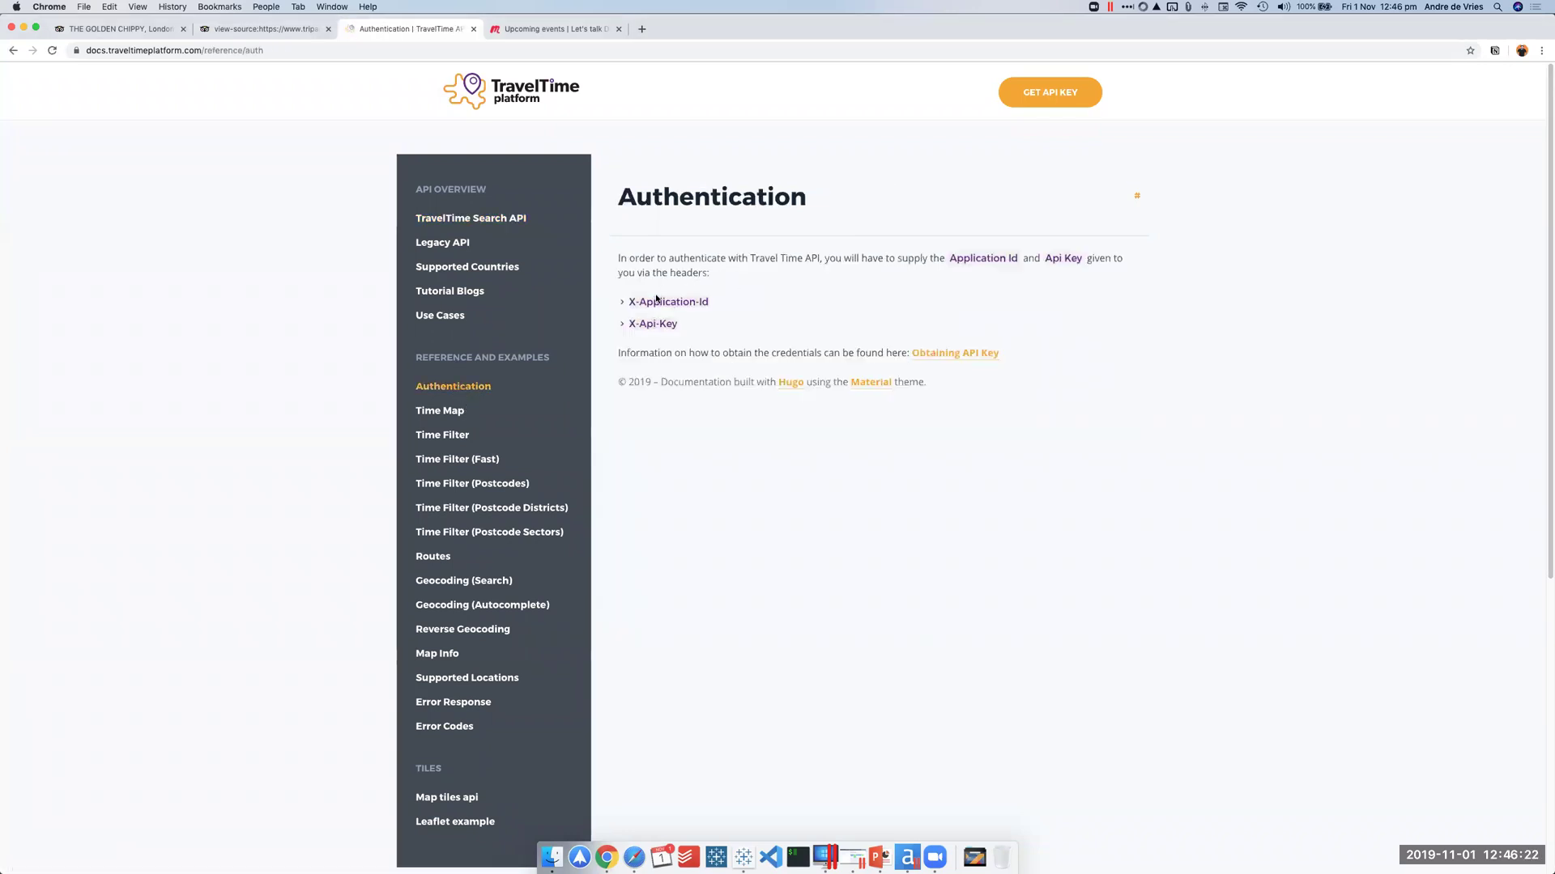
{"action": "left_click", "coordinate": [445, 583]}
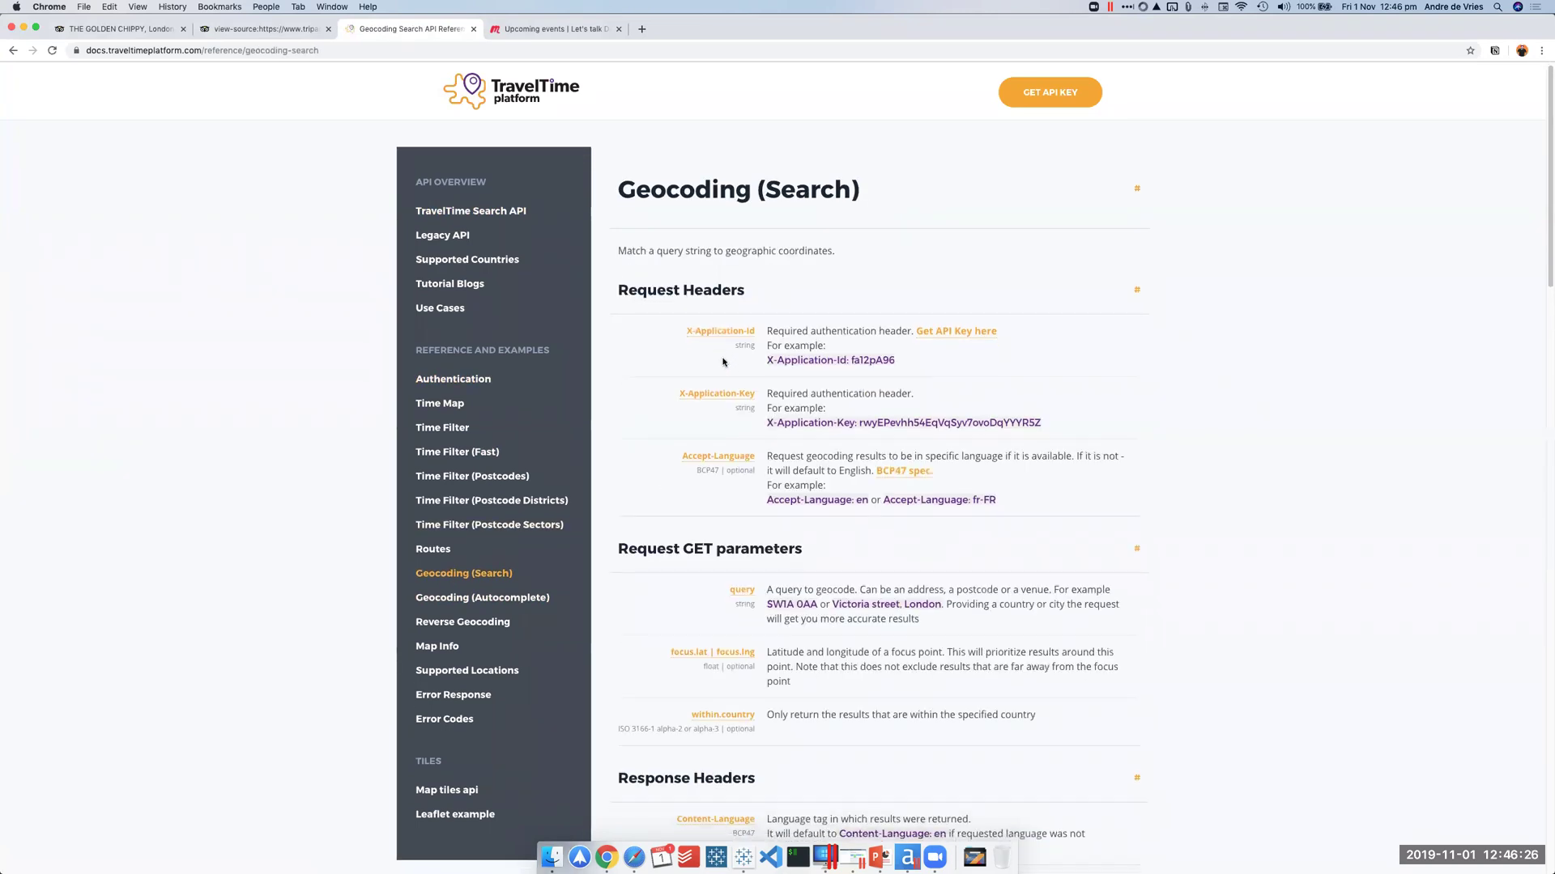
{"action": "scroll", "coordinate": [723, 362], "scroll_direction": "down", "scroll_amount": 8}
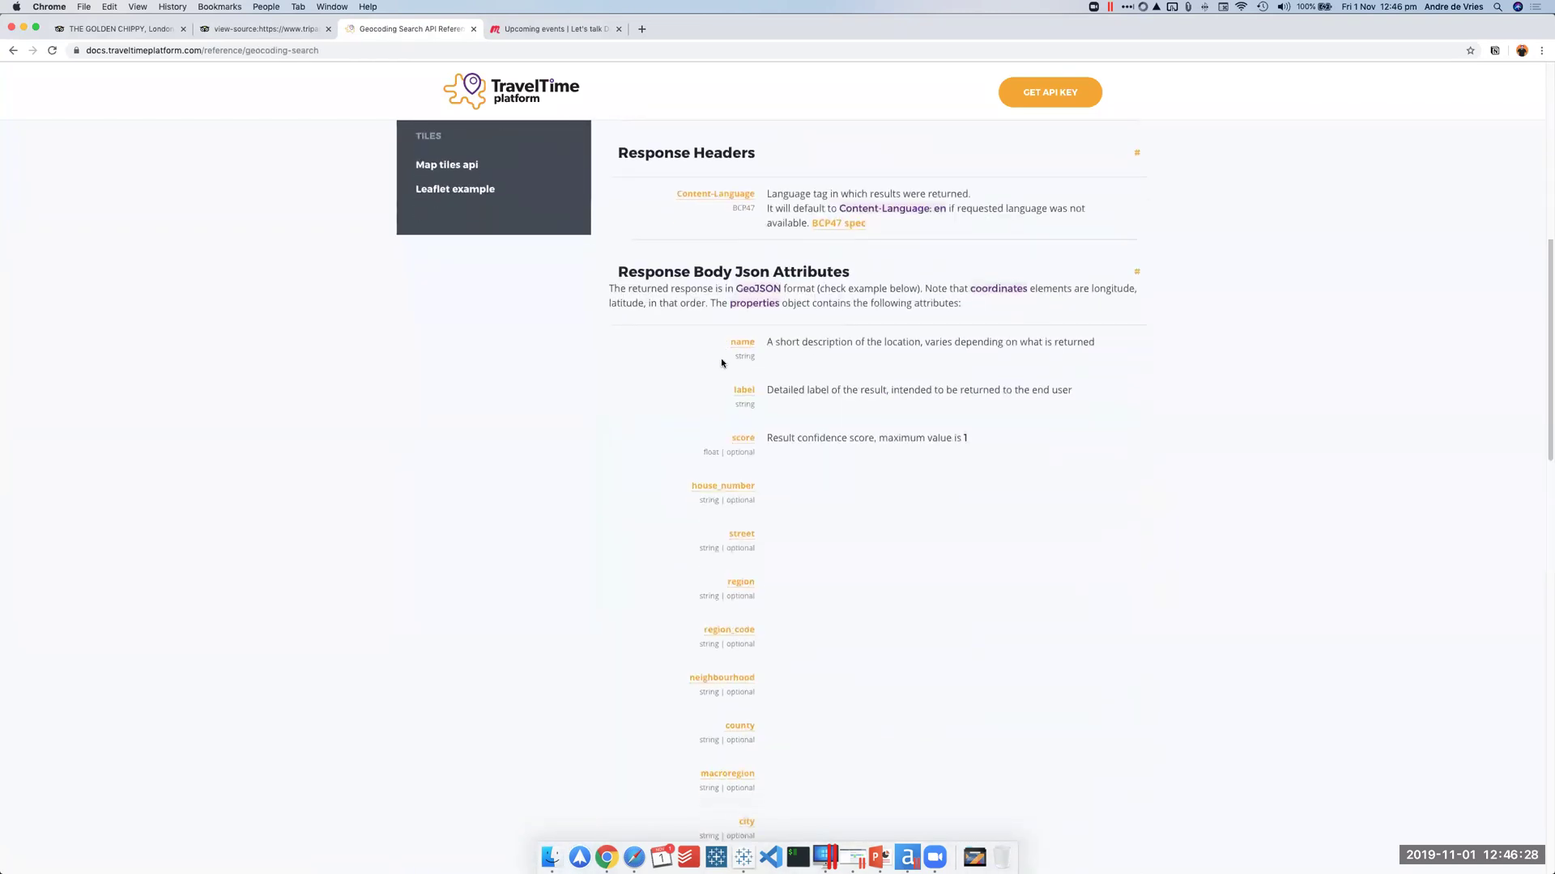
{"action": "scroll", "coordinate": [720, 363], "scroll_direction": "up", "scroll_amount": 7}
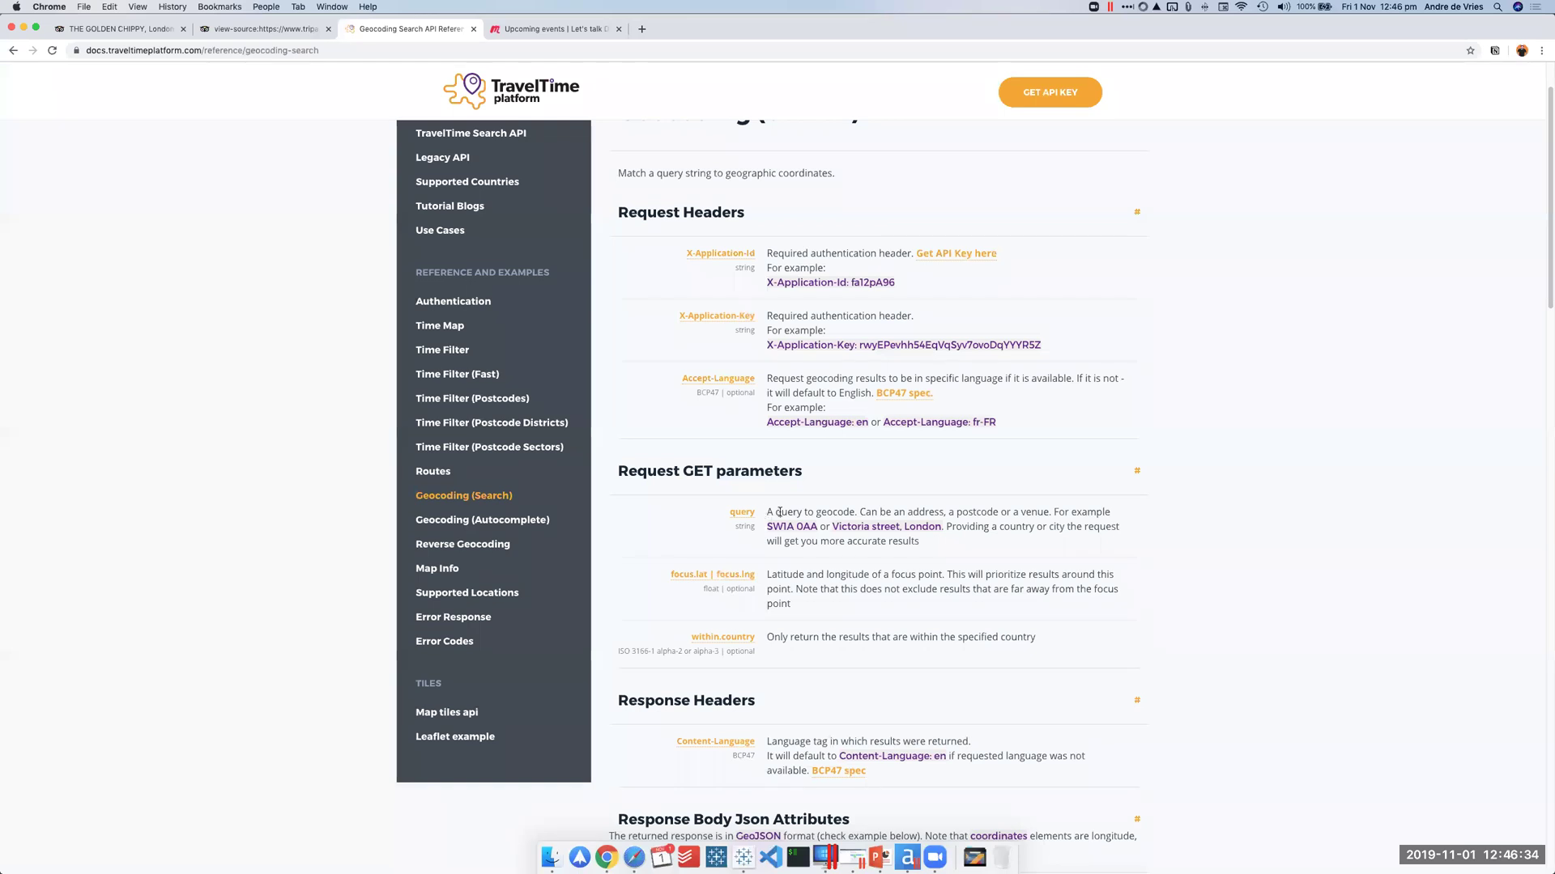
{"action": "left_click_drag", "start_coordinate": [768, 512], "coordinate": [857, 510]}
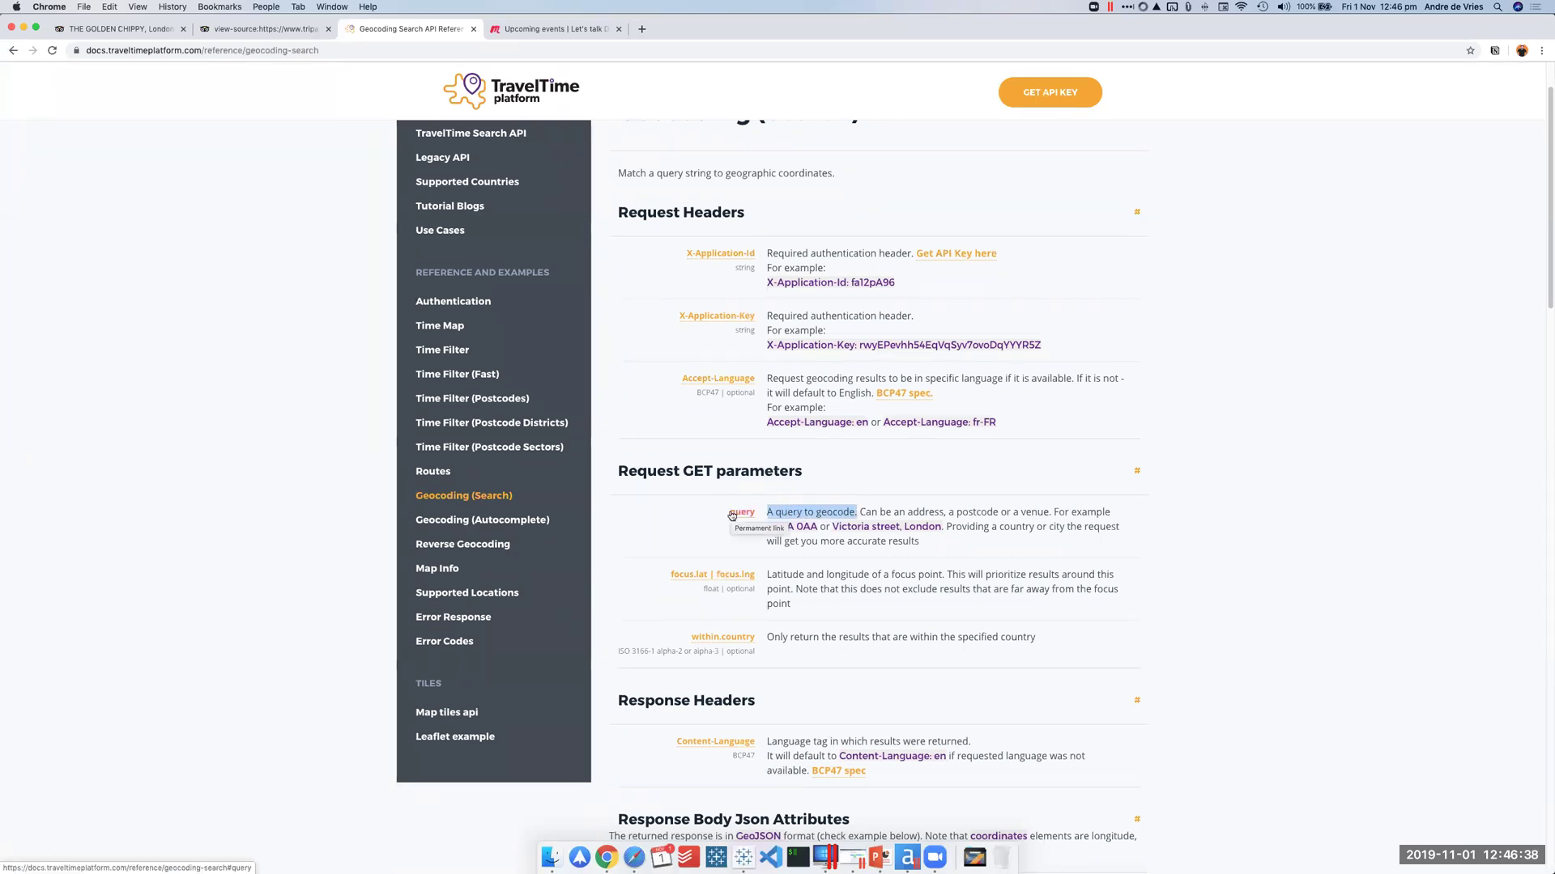
Step: Append "?query=postcode&withincountry=uk" to the geocoding-search page address without loading it
{"action": "left_click", "coordinate": [370, 50]}
{"action": "left_click", "coordinate": [369, 50]}
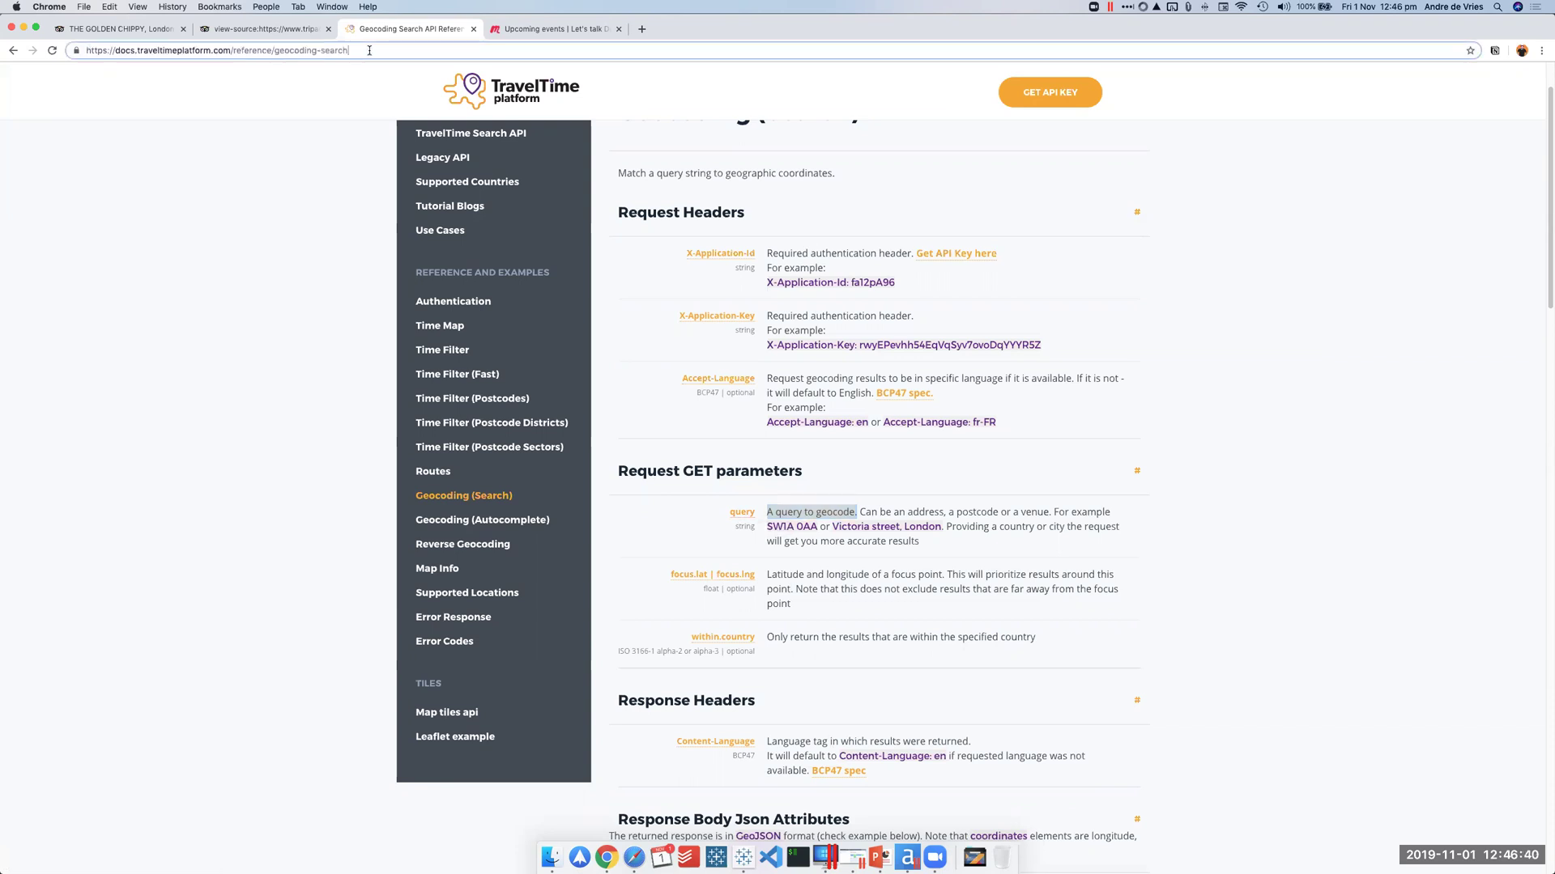
{"action": "type", "text": "?"}
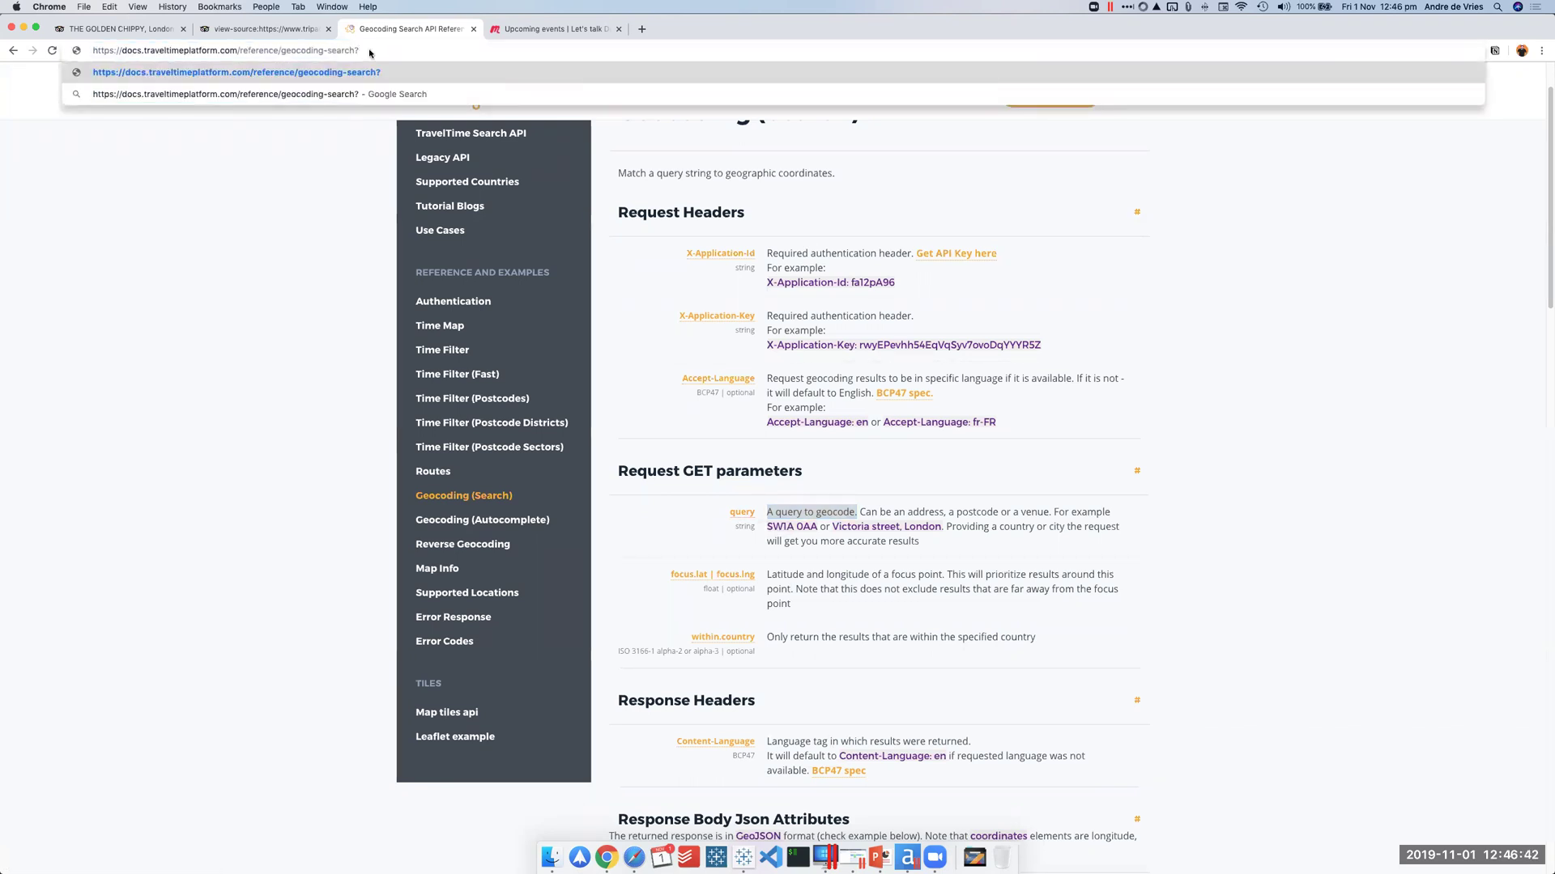
{"action": "type", "text": "query=postcode"}
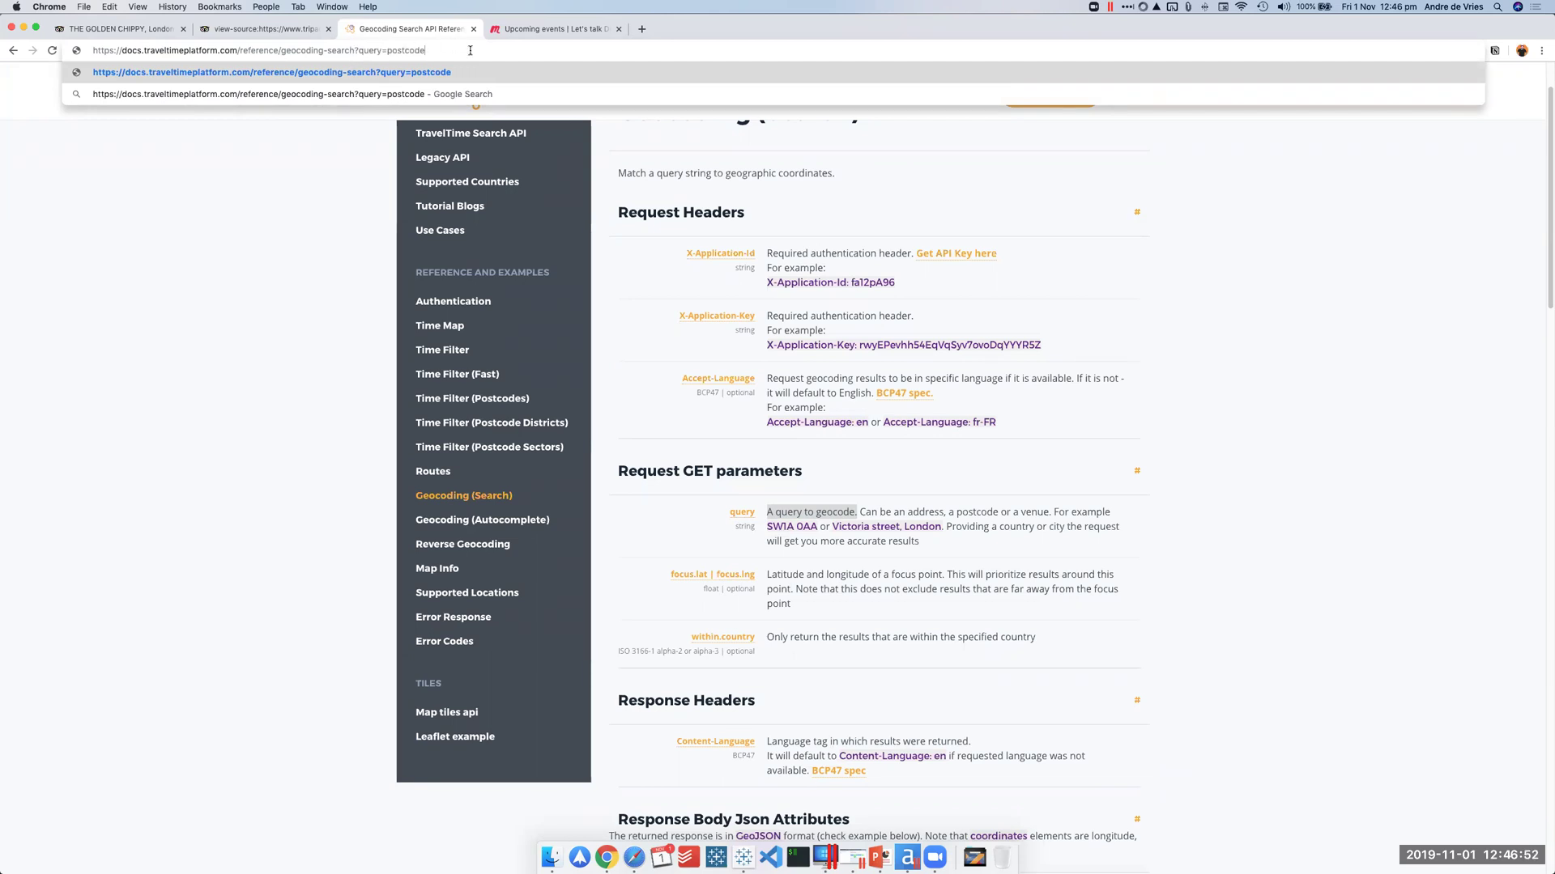
{"action": "type", "text": "&withincountry="}
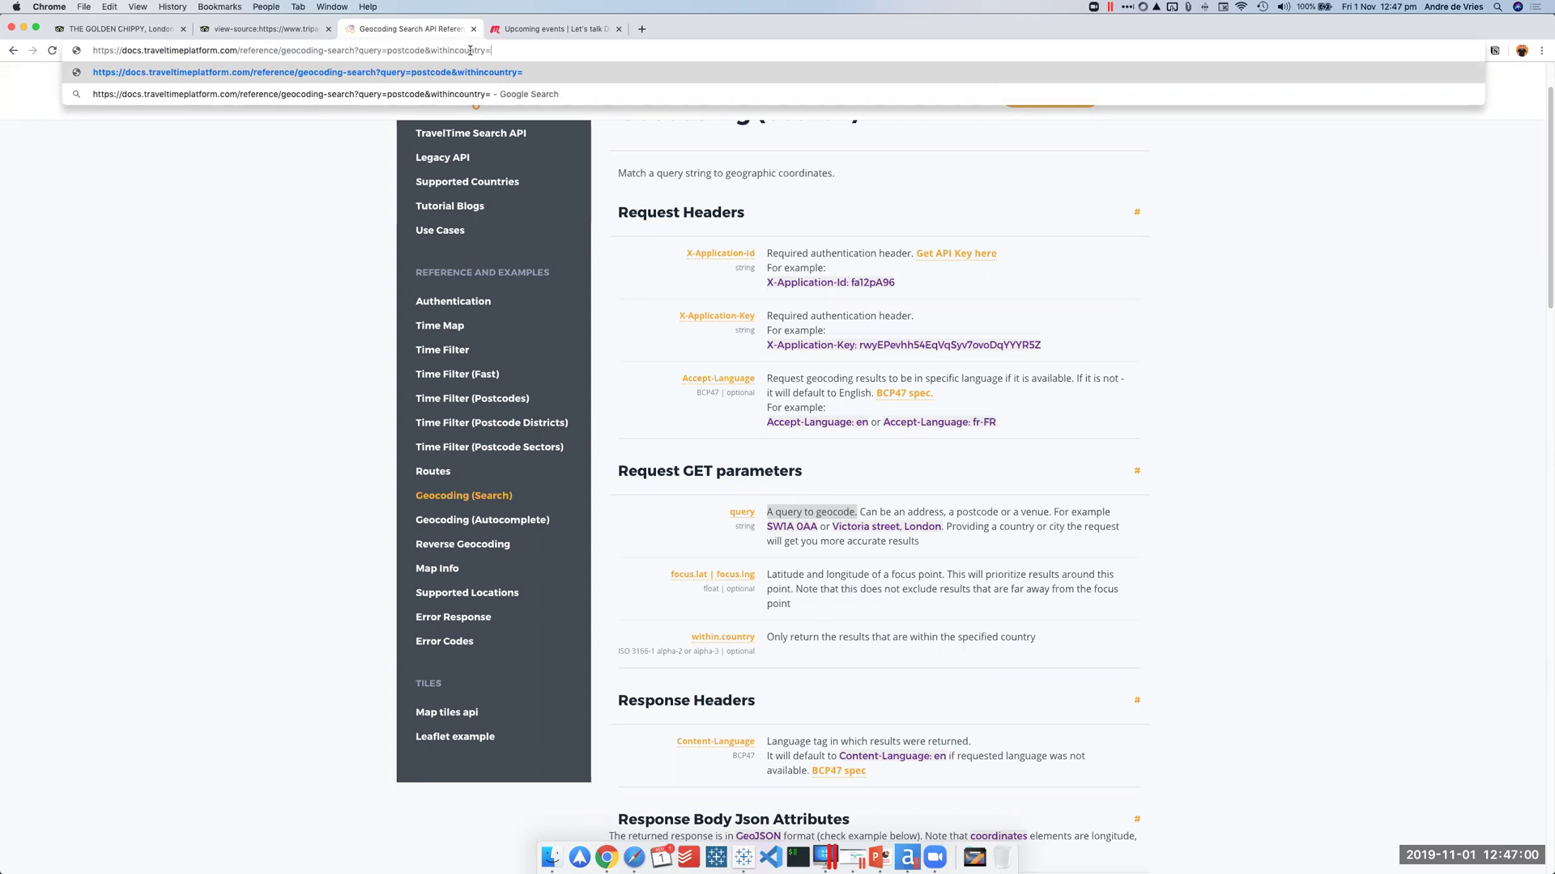
{"action": "type", "text": "uk"}
{"action": "left_click", "coordinate": [671, 327]}
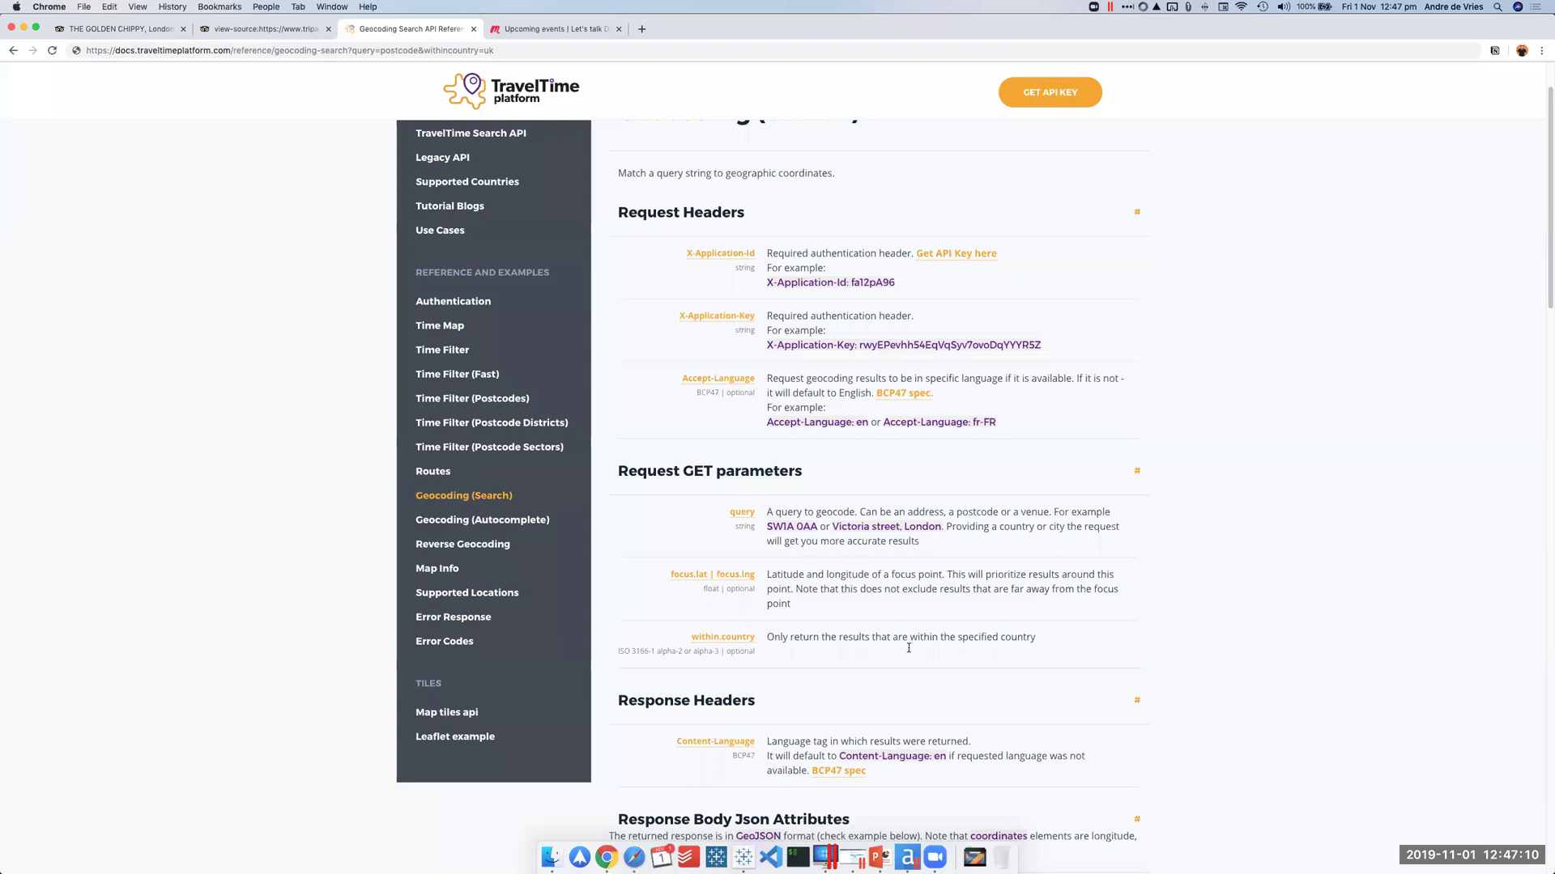
Step: Switch to Alteryx Designer, highlight the base URL in the formula, and view the Formula output with the API URL column widened and its values selected
{"action": "left_click", "coordinate": [908, 856]}
{"action": "left_click", "coordinate": [47, 142]}
{"action": "left_click_drag", "start_coordinate": [46, 142], "coordinate": [232, 143]}
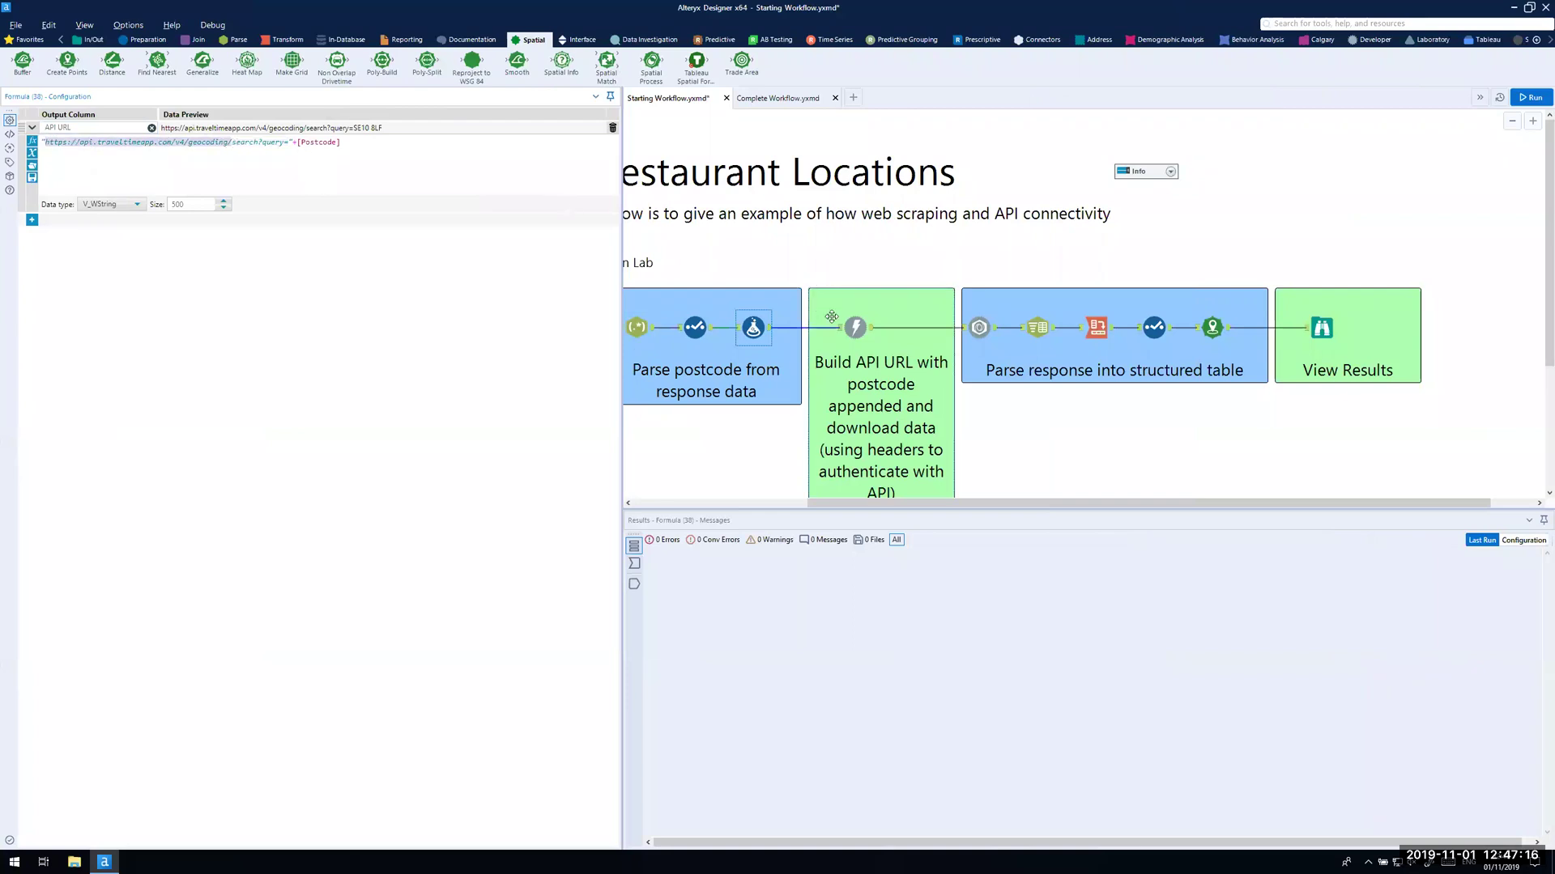
{"action": "left_click", "coordinate": [770, 328]}
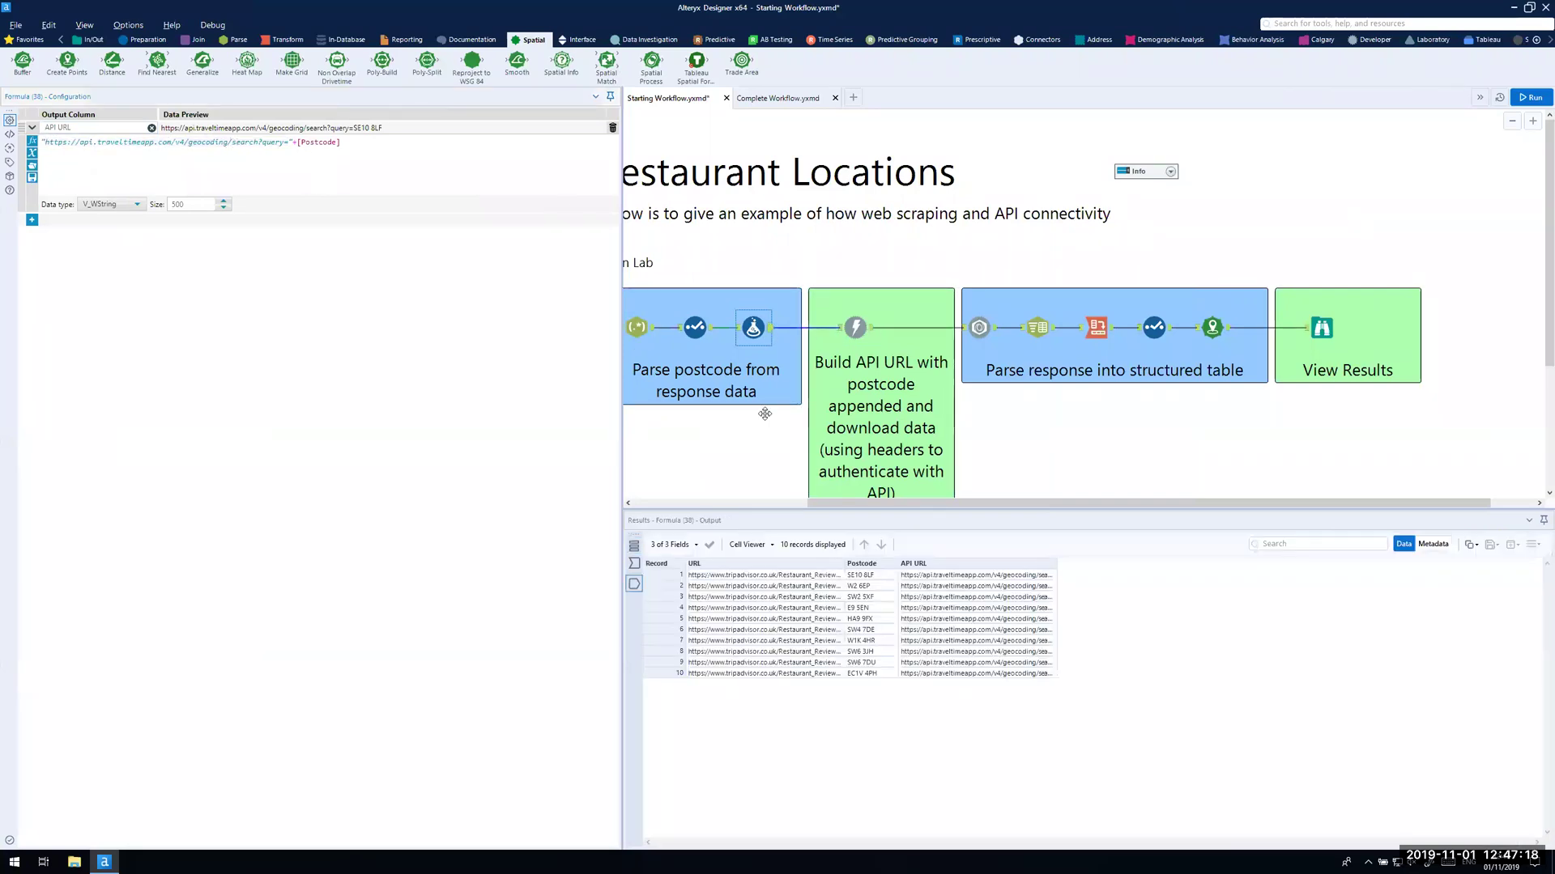
{"action": "left_click_drag", "start_coordinate": [1057, 563], "coordinate": [1409, 562]}
{"action": "left_click_drag", "start_coordinate": [1098, 577], "coordinate": [1078, 673]}
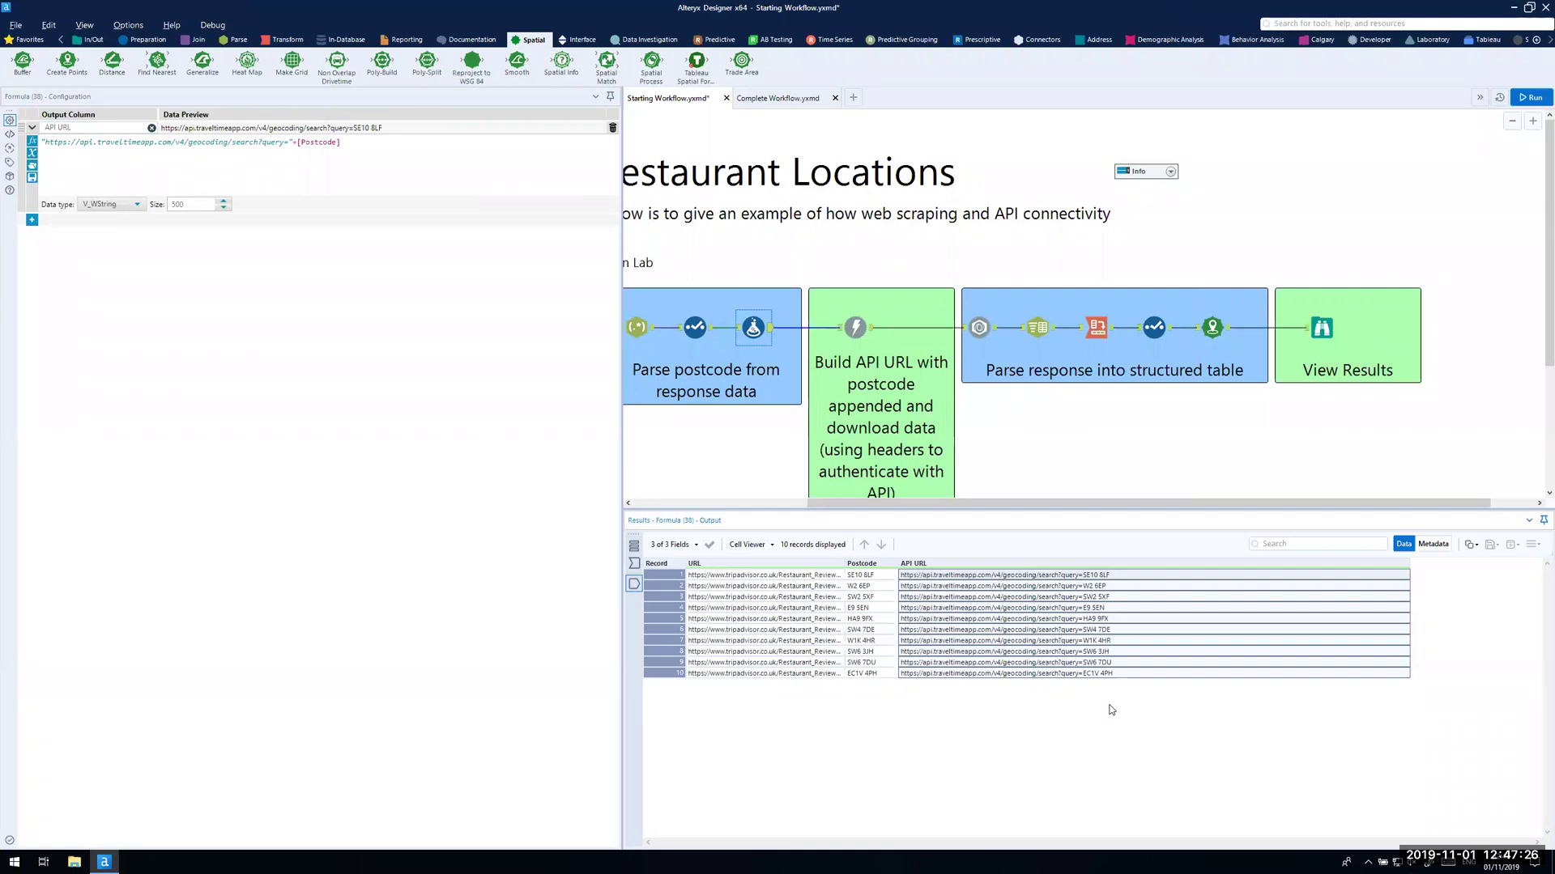
Step: Switch to Chrome and search in a new tab for the blog author's full name followed by "web scraping alteryx"
{"action": "key", "text": "ctrl+Left"}
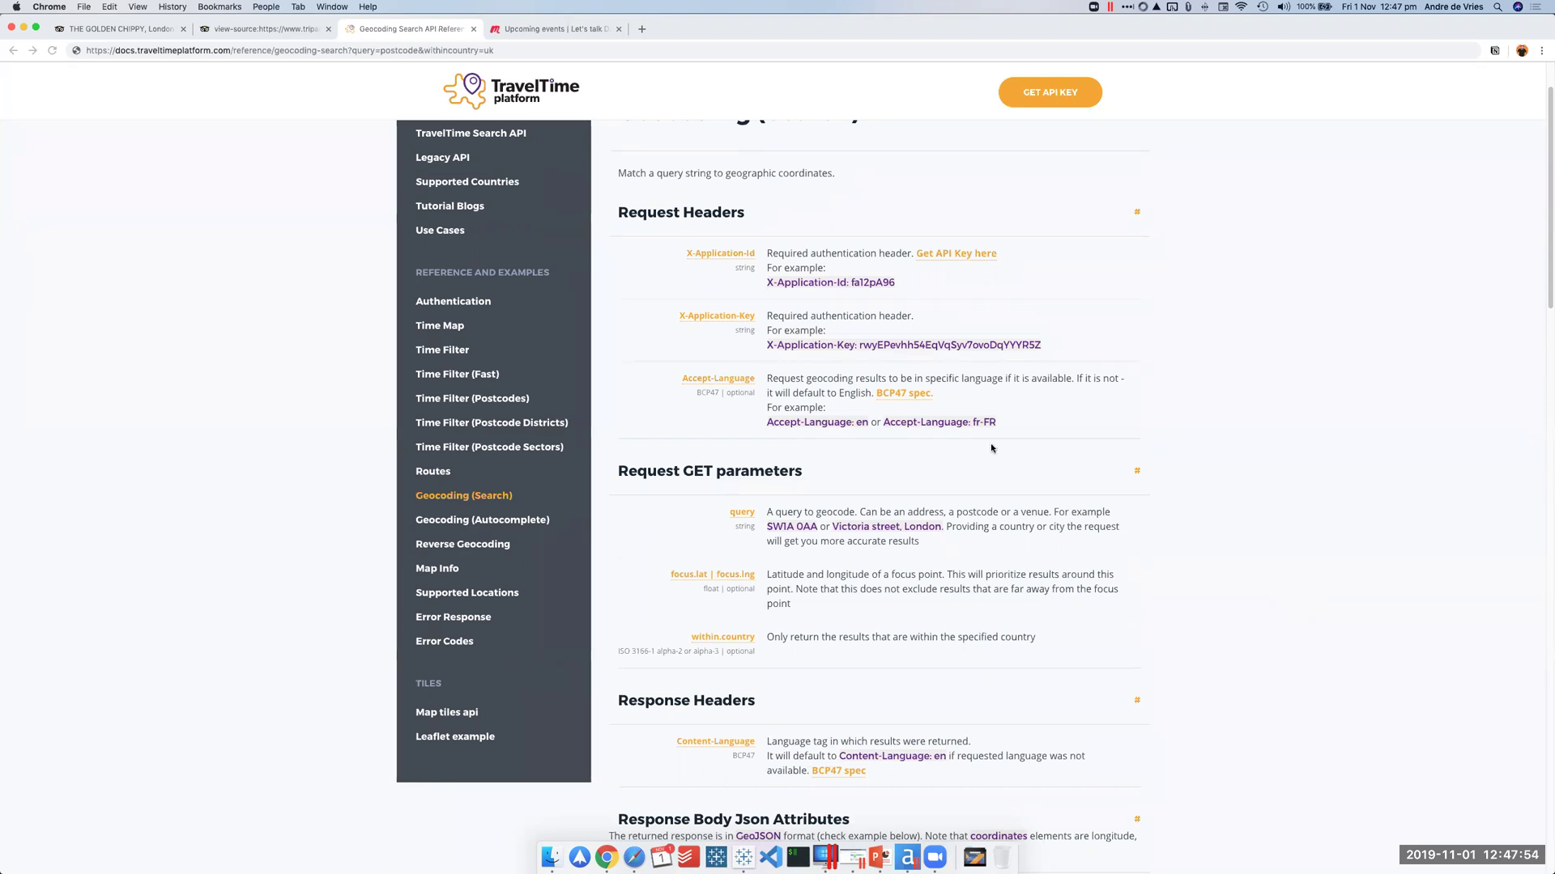
{"action": "left_click", "coordinate": [916, 481]}
{"action": "key", "text": "super+t"}
{"action": "type", "text": "bt"}
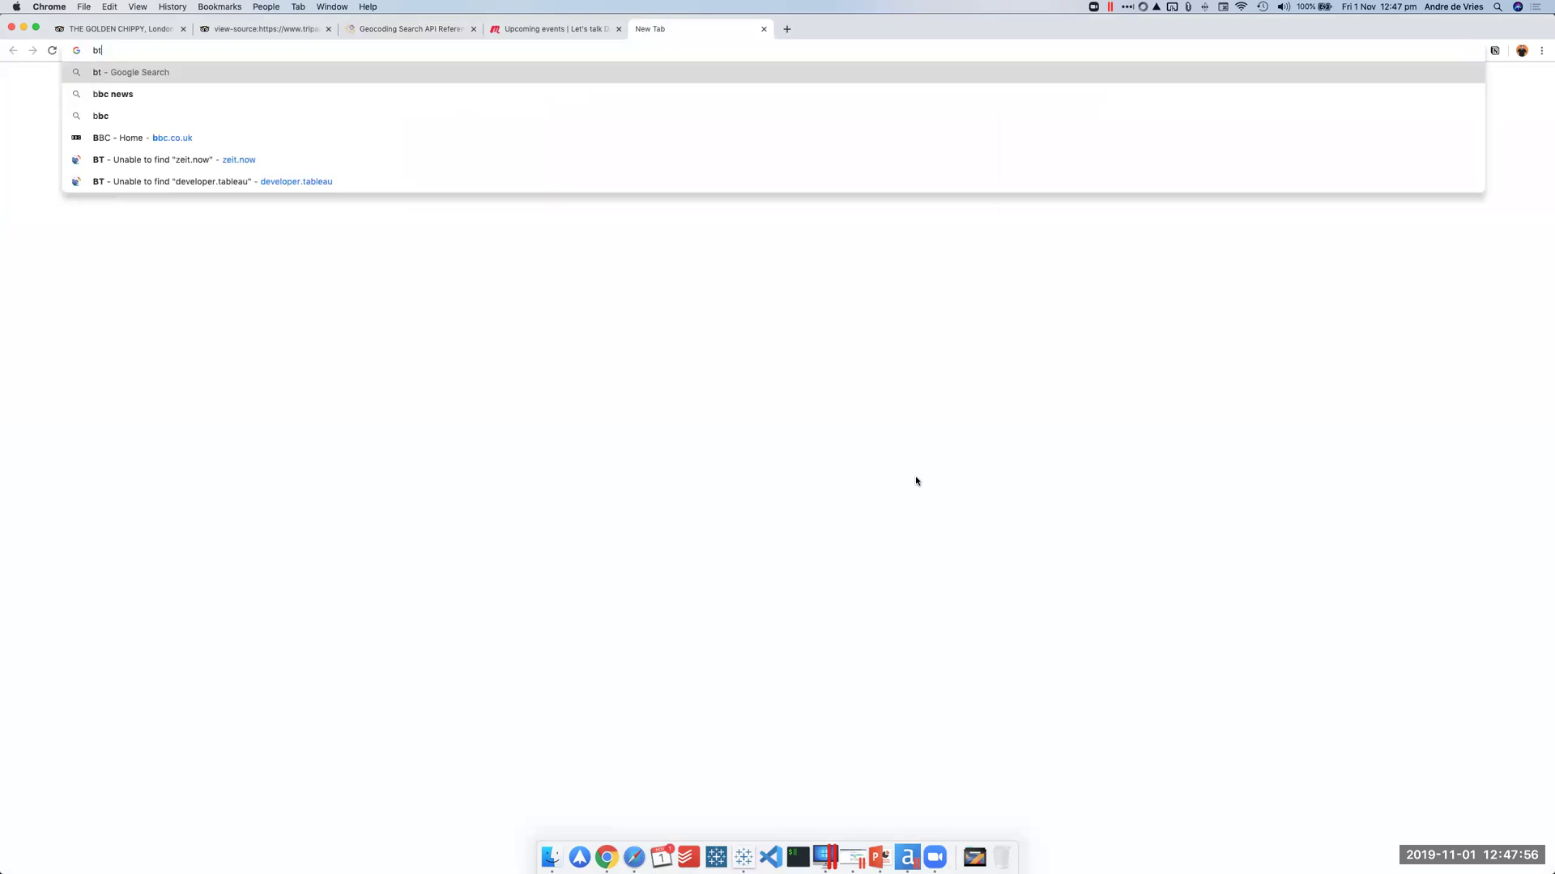
{"action": "type", "text": "ian"}
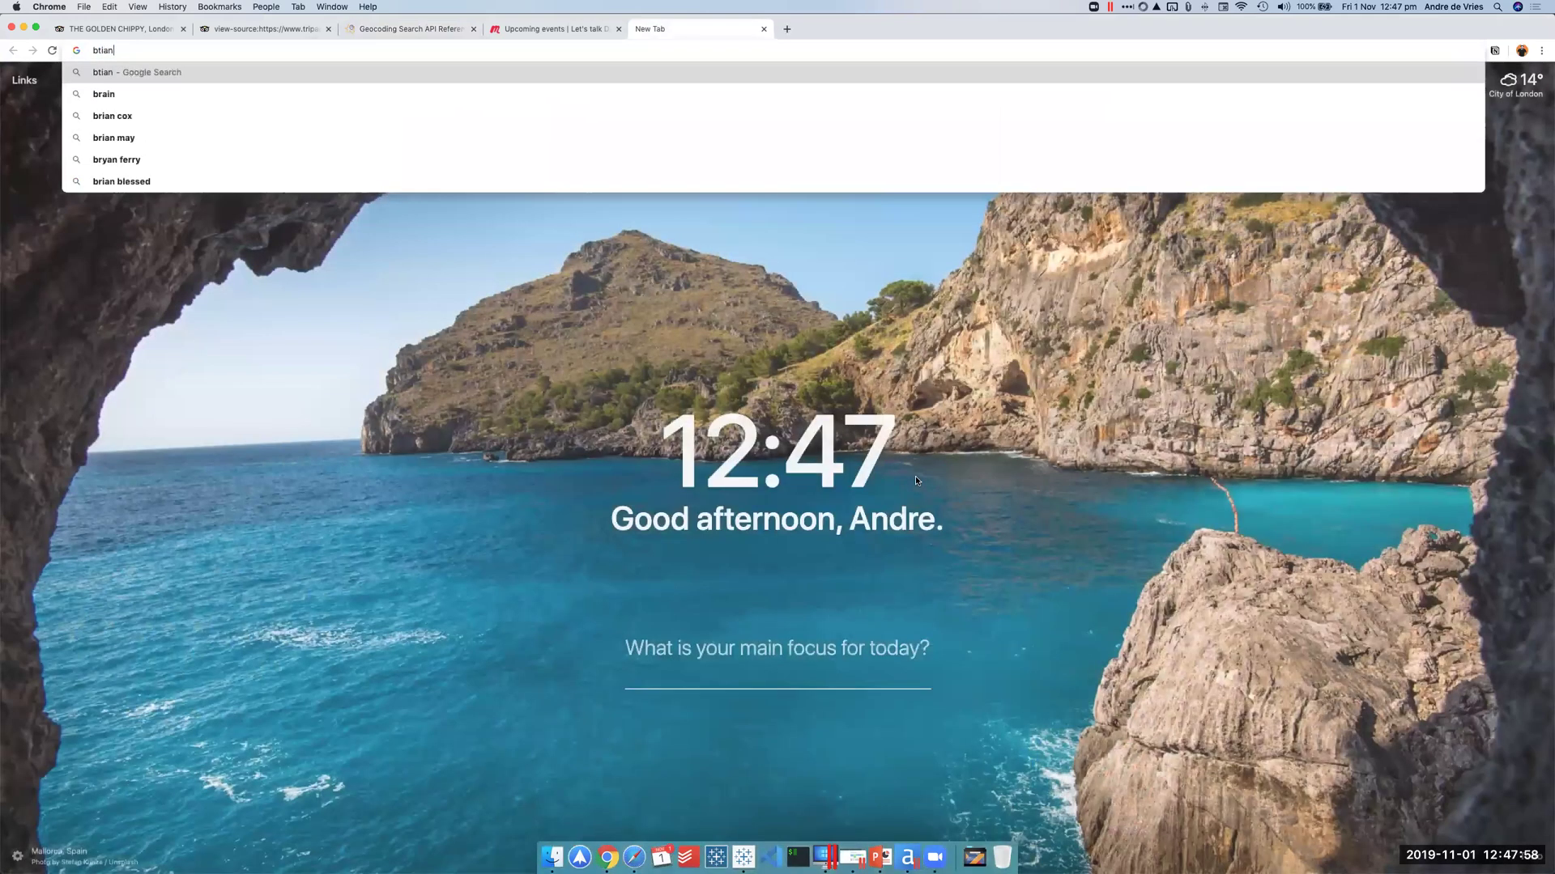
{"action": "key", "text": "BackSpace"}
{"action": "key", "text": "BackSpace"}
{"action": "key", "text": "BackSpace"}
{"action": "key", "text": "BackSpace"}
{"action": "type", "text": "rian sc"}
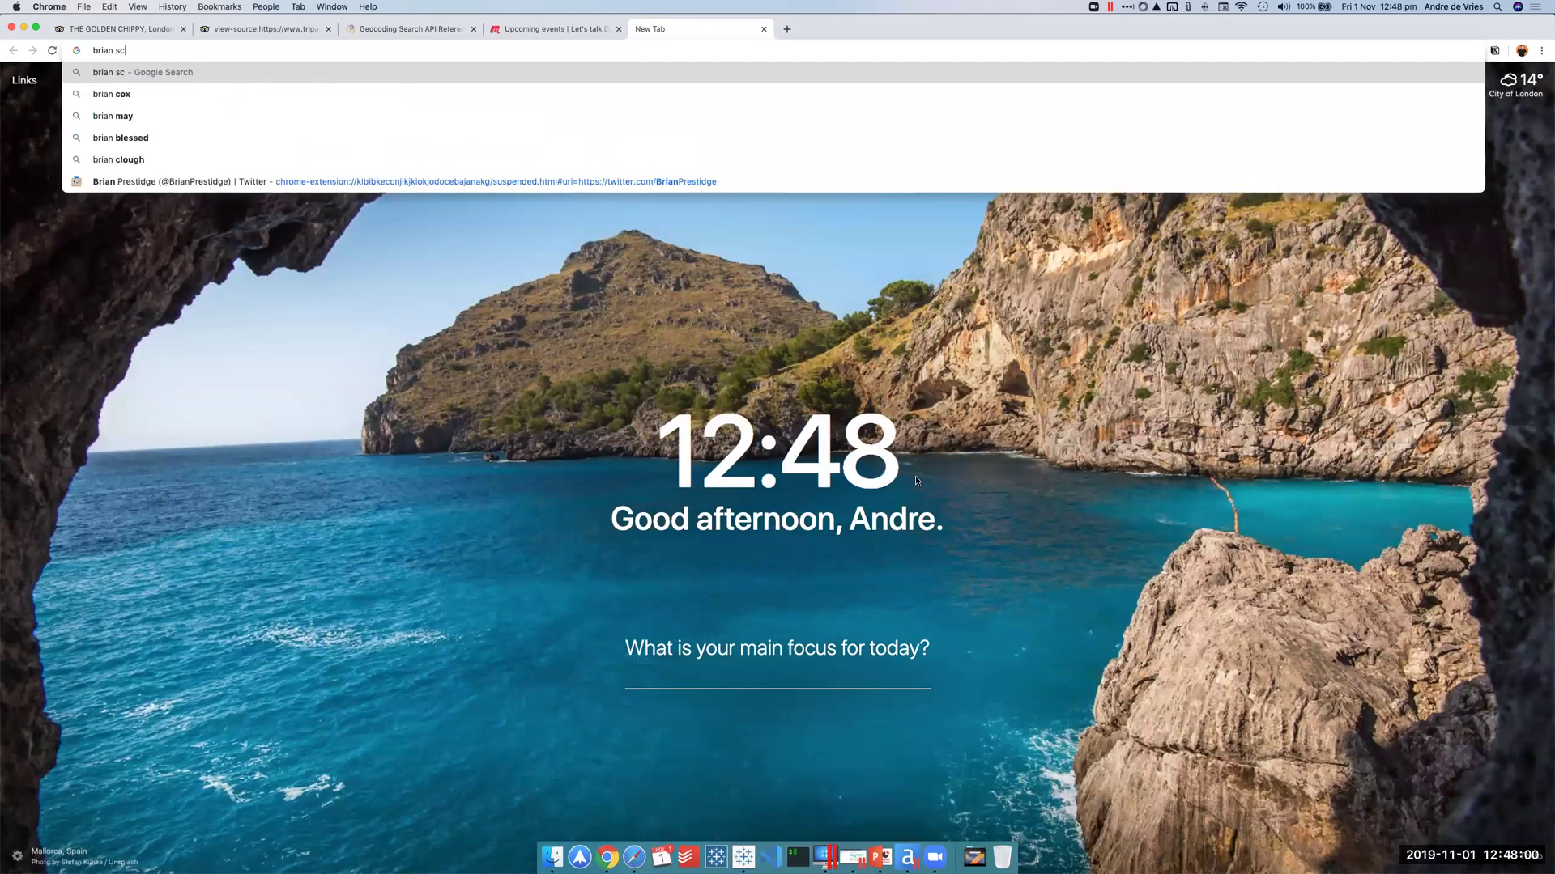
{"action": "type", "text": "all"}
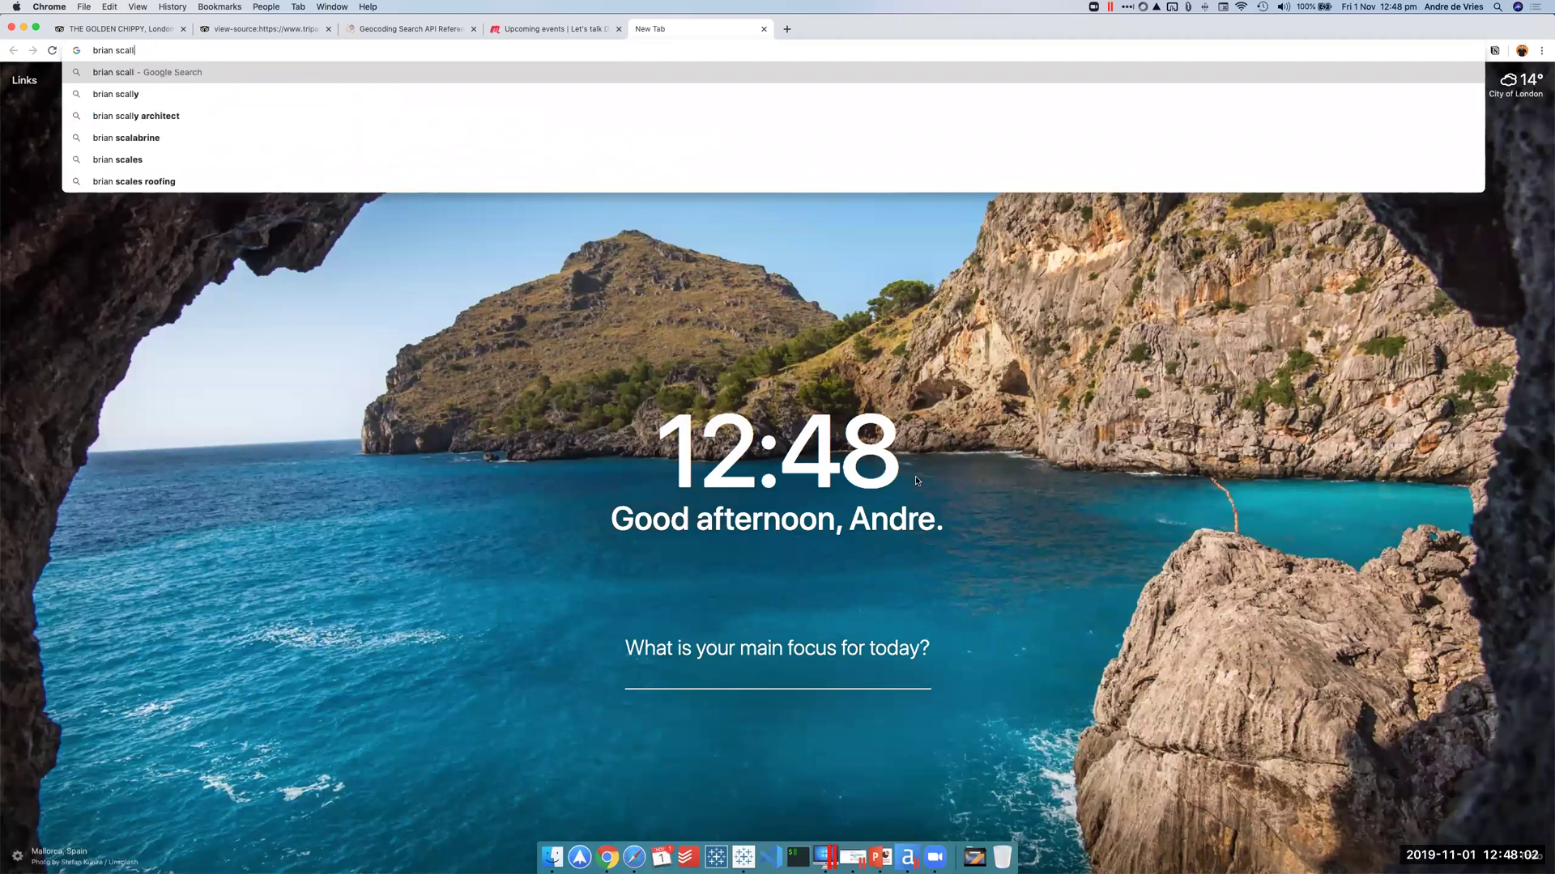
{"action": "type", "text": "y web scraping alteryx"}
{"action": "key", "text": "Return"}
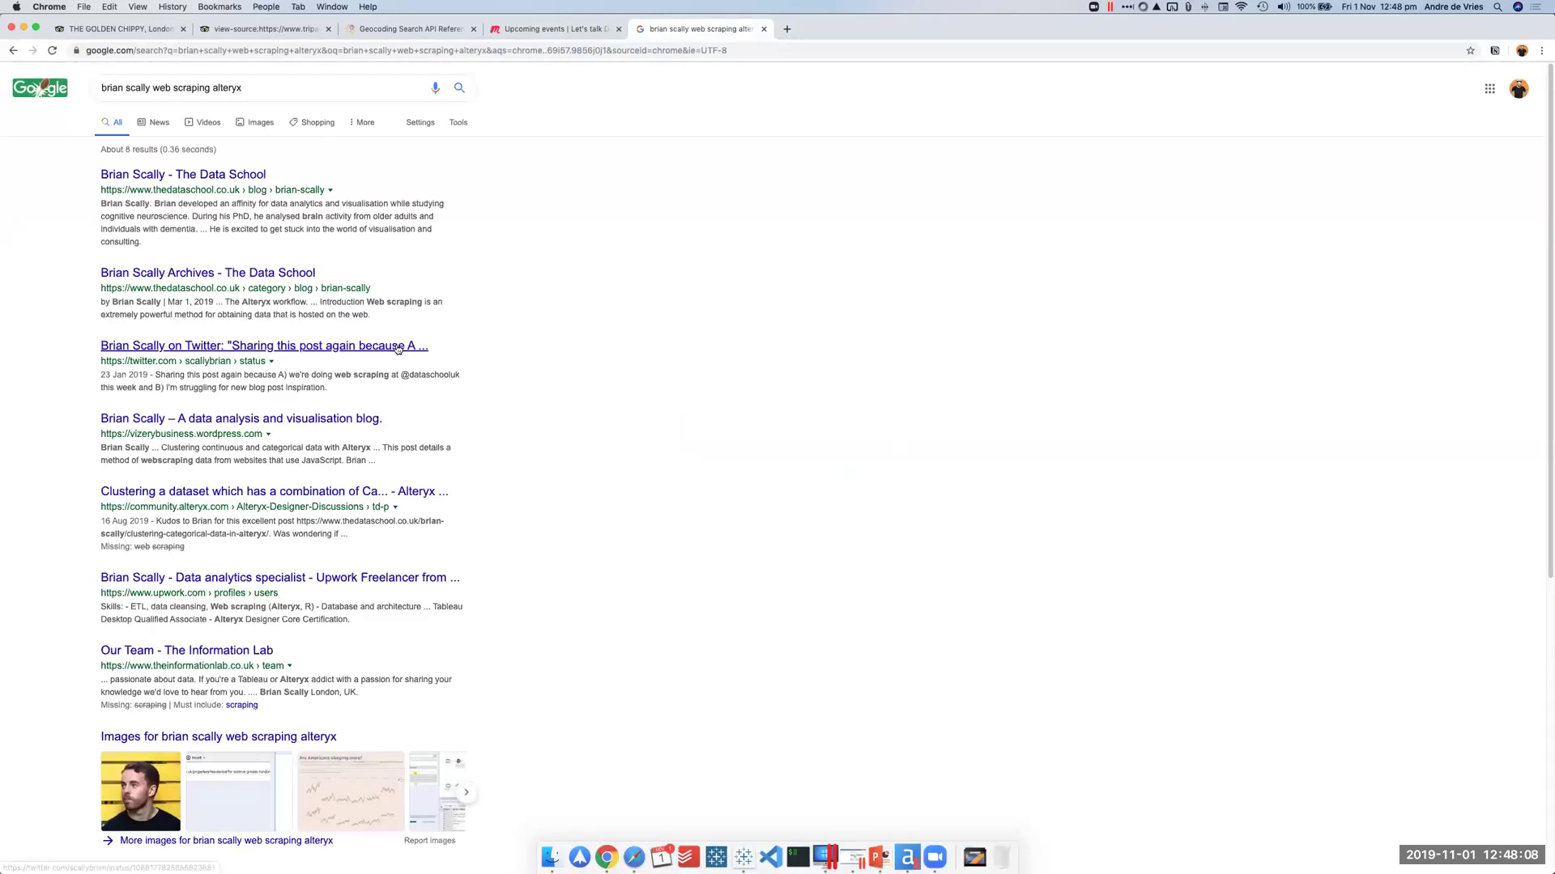
Step: From the author's Data School blog page, open the "Web Scraping JavaScript Content" article and copy its web address
{"action": "left_click", "coordinate": [193, 178]}
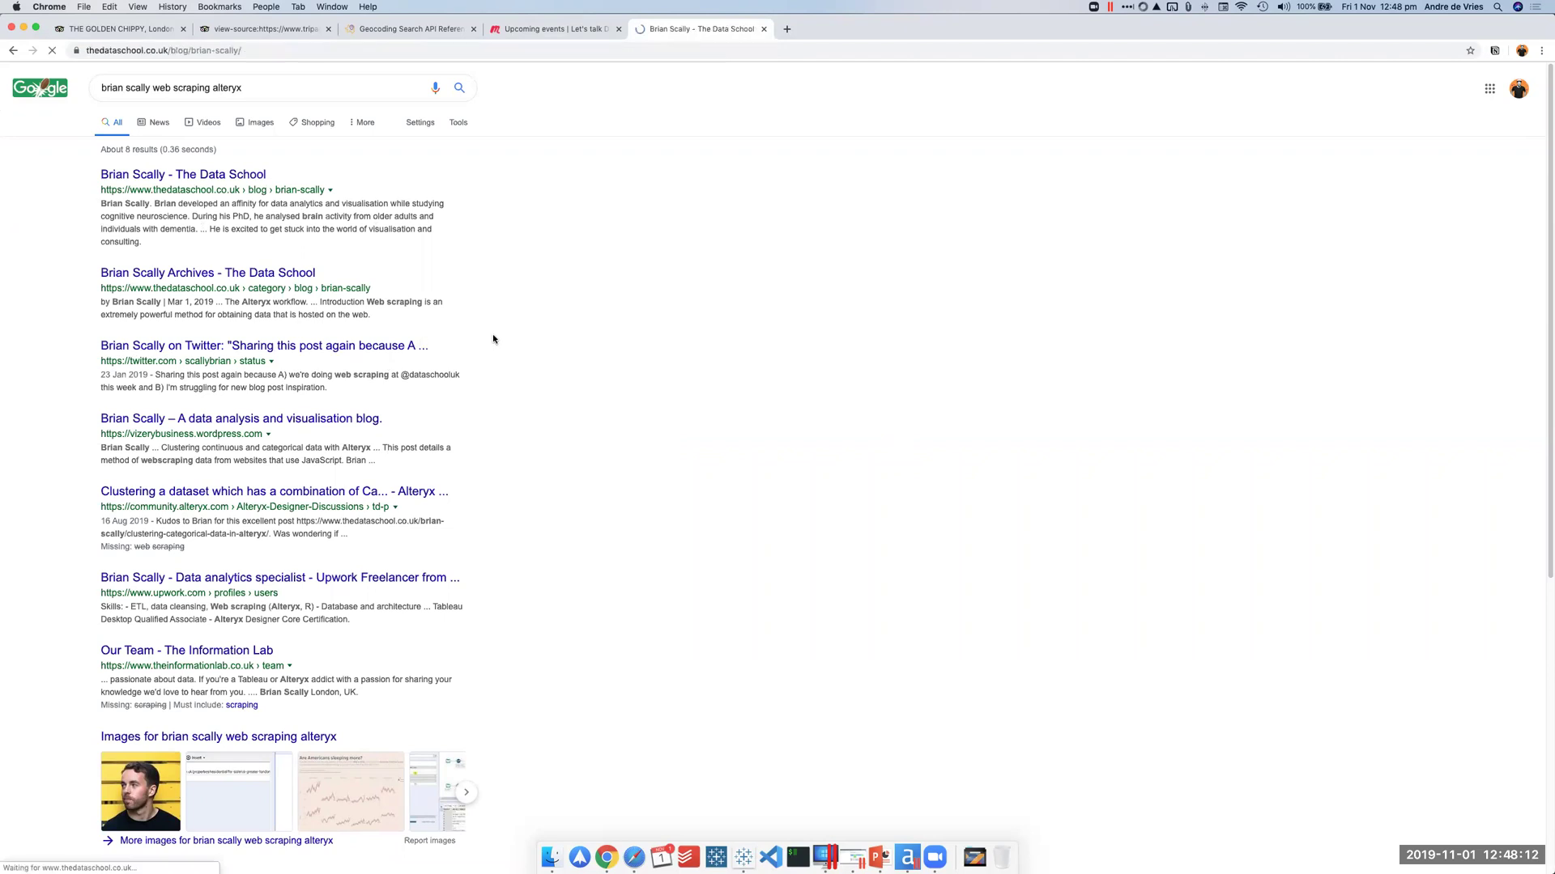
{"action": "scroll", "coordinate": [399, 332], "scroll_direction": "down", "scroll_amount": 5}
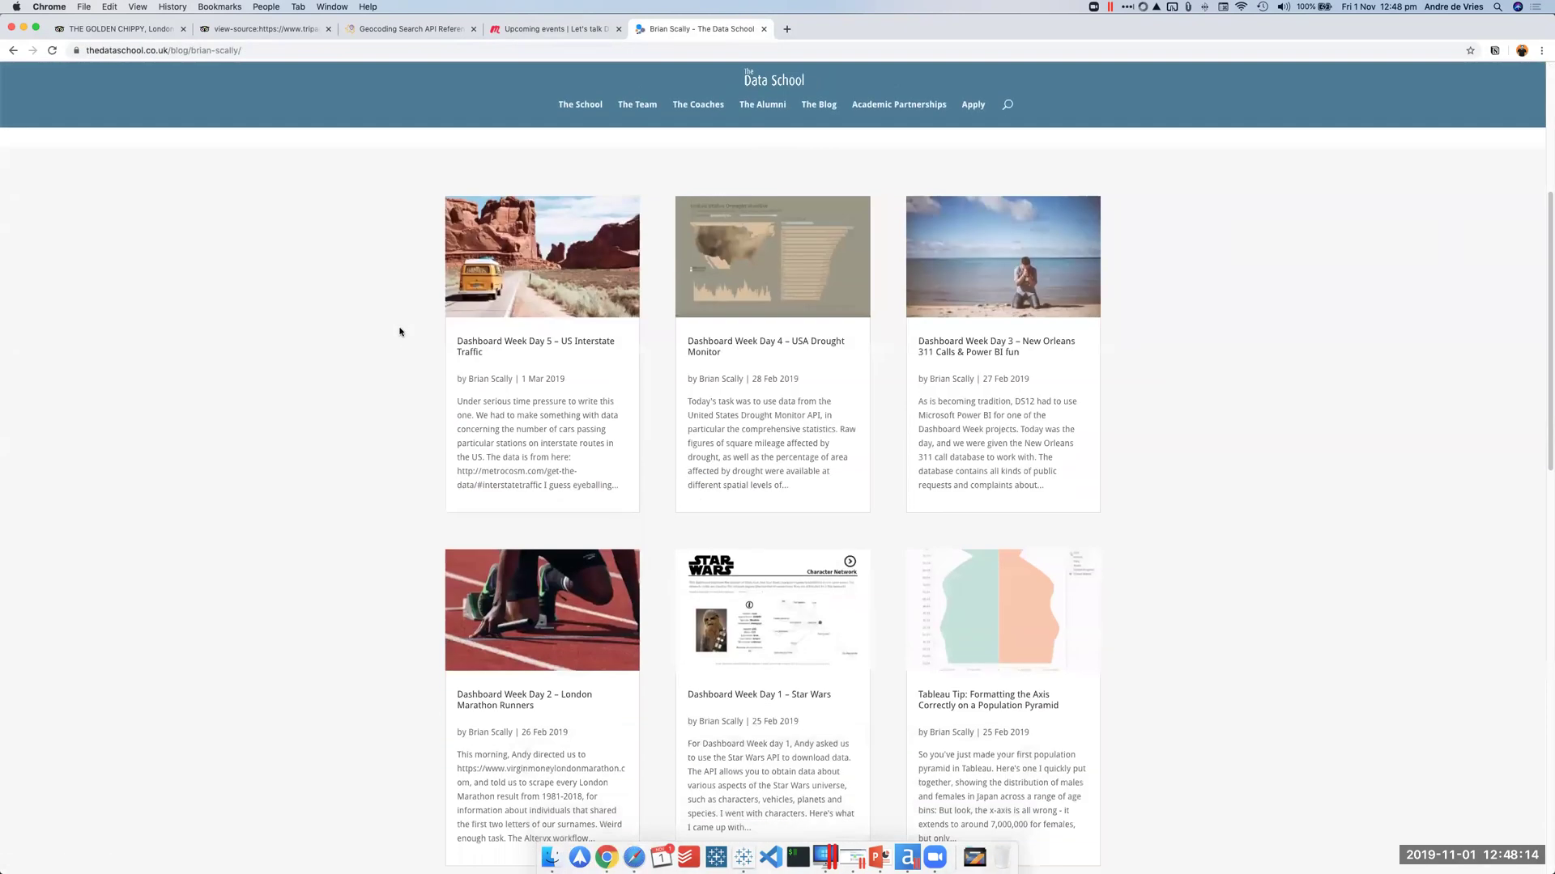
{"action": "scroll", "coordinate": [399, 331], "scroll_direction": "down", "scroll_amount": 15}
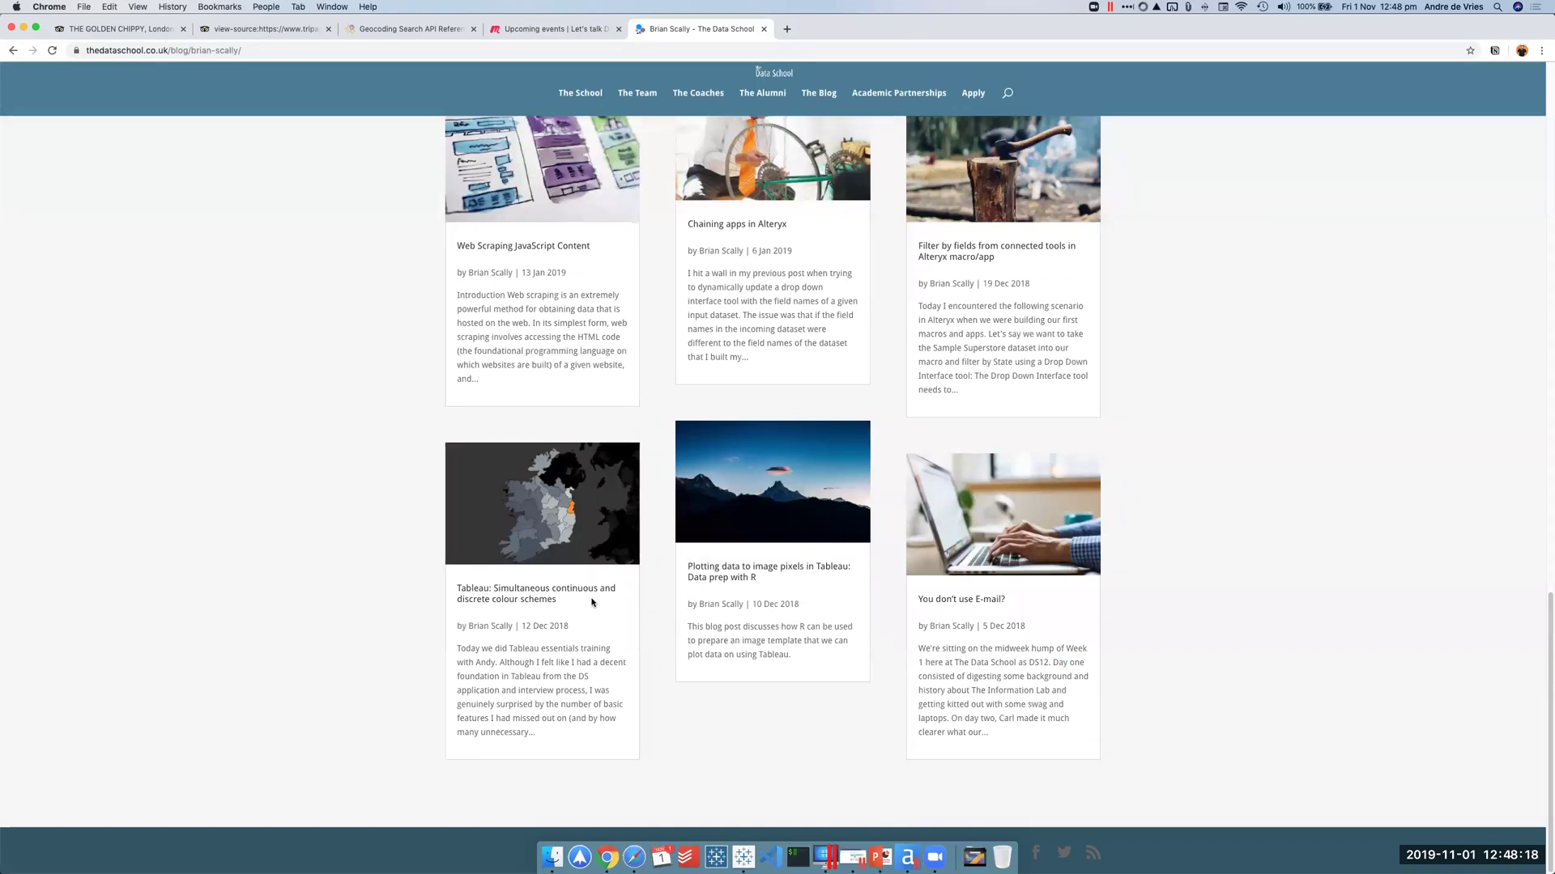
{"action": "left_click", "coordinate": [485, 246]}
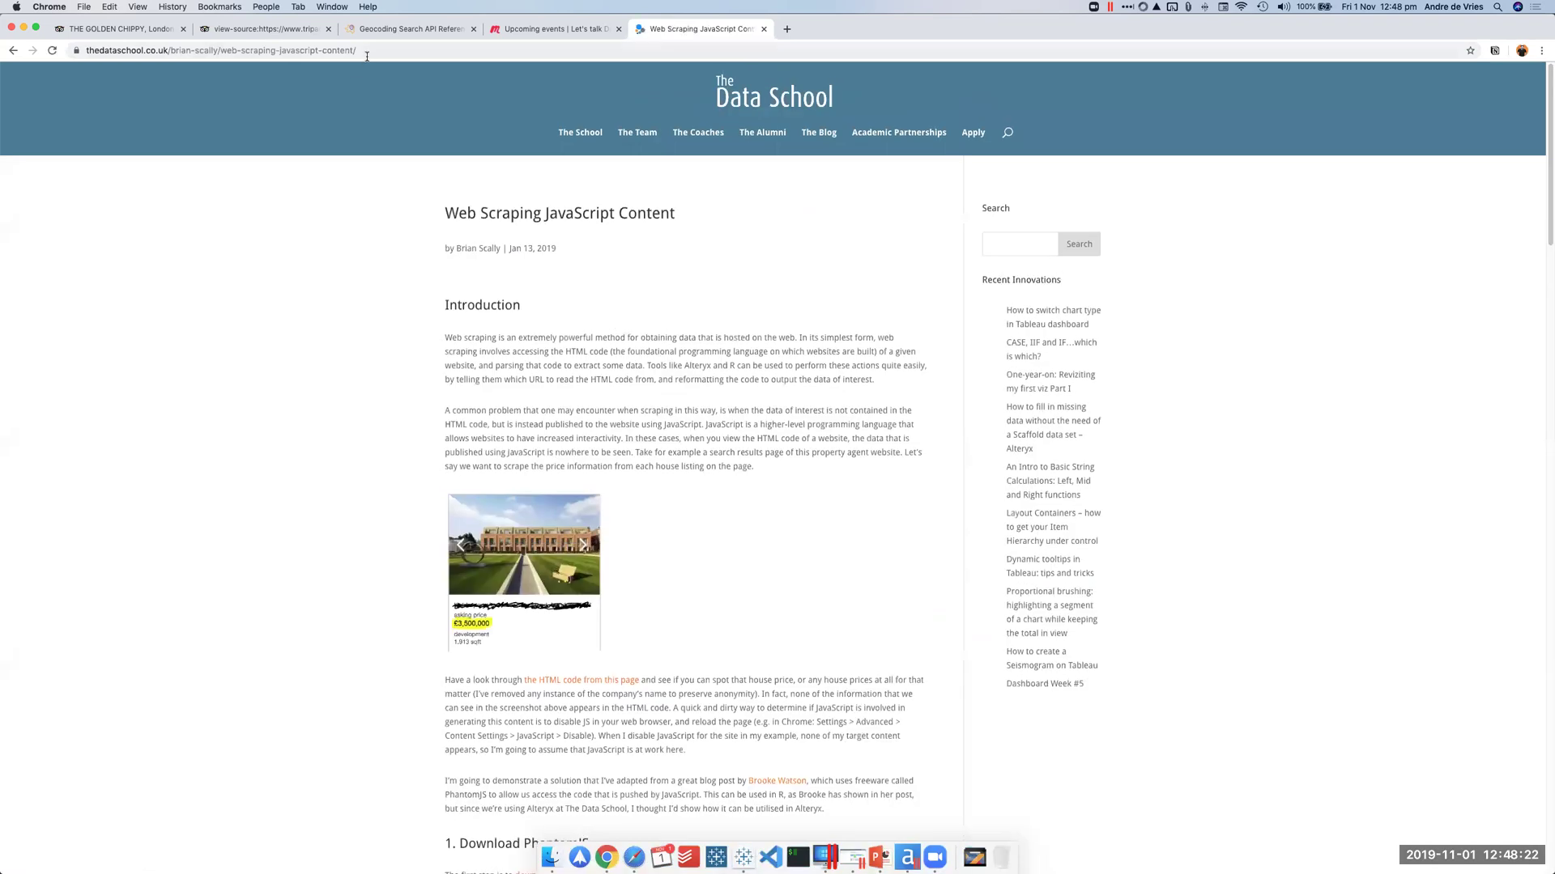
{"action": "left_click", "coordinate": [366, 53]}
{"action": "key", "text": "super+c"}
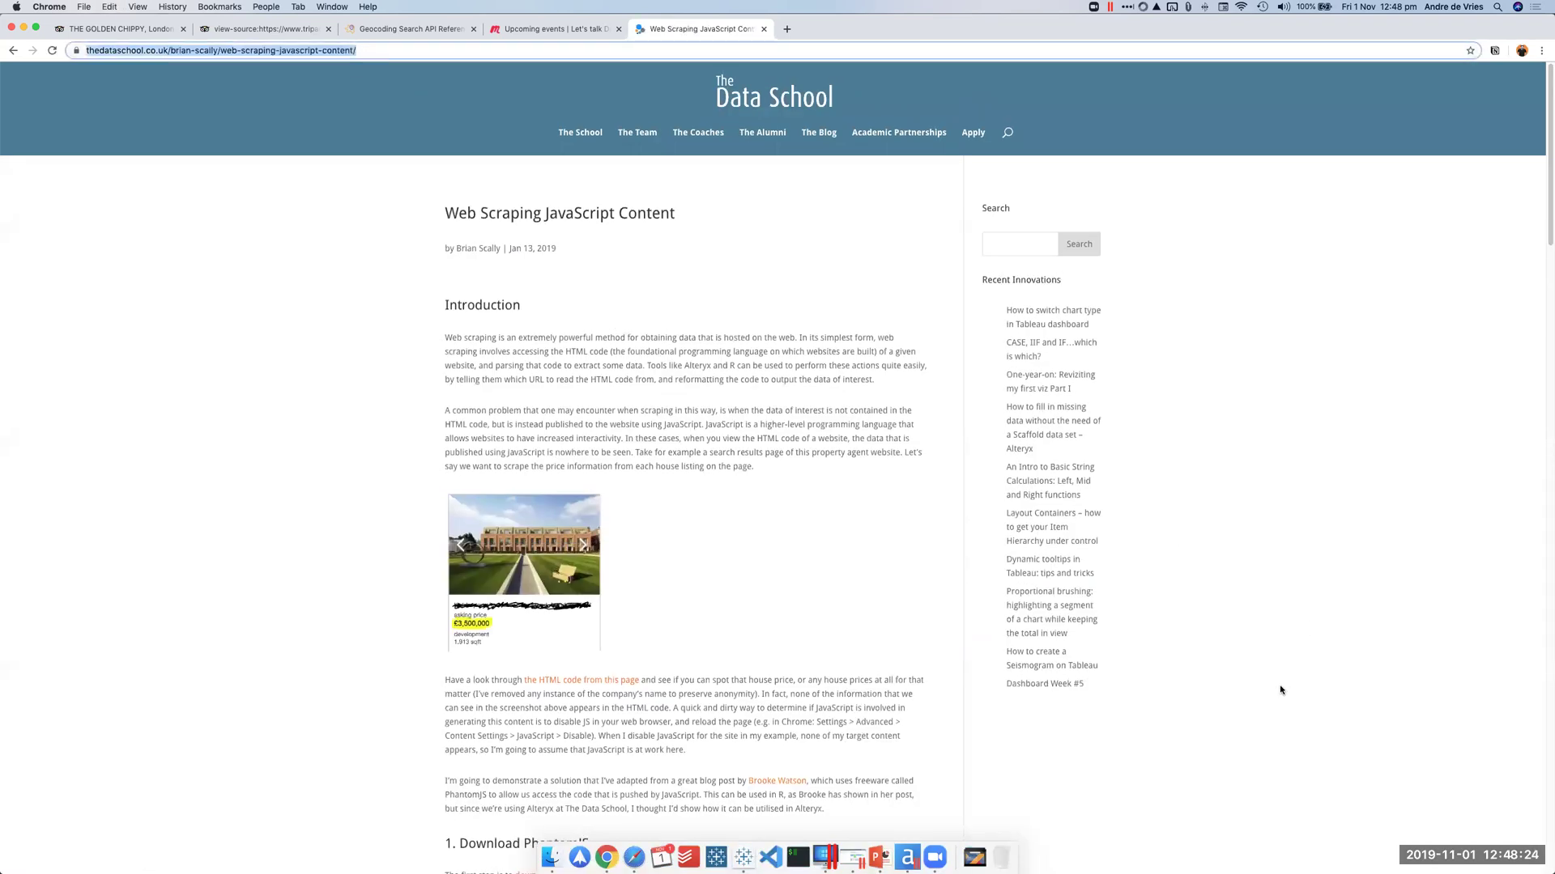
{"action": "left_click", "coordinate": [1281, 692]}
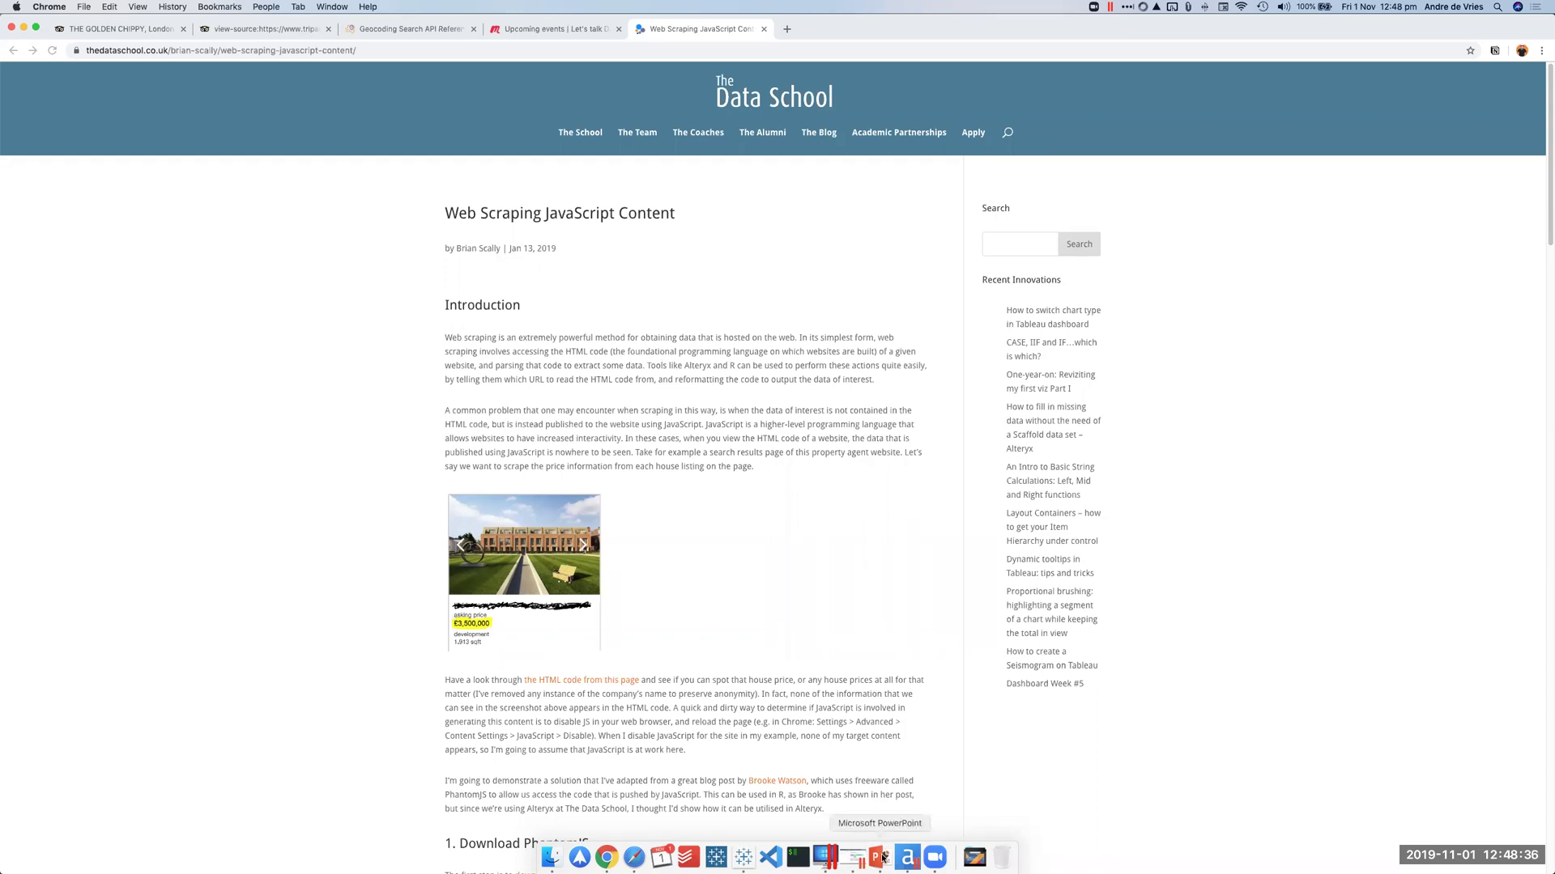
Step: Switch to Alteryx Designer and inspect the RegEx tool's regular expression, highlighting its "postalcode" portion
{"action": "left_click", "coordinate": [908, 856]}
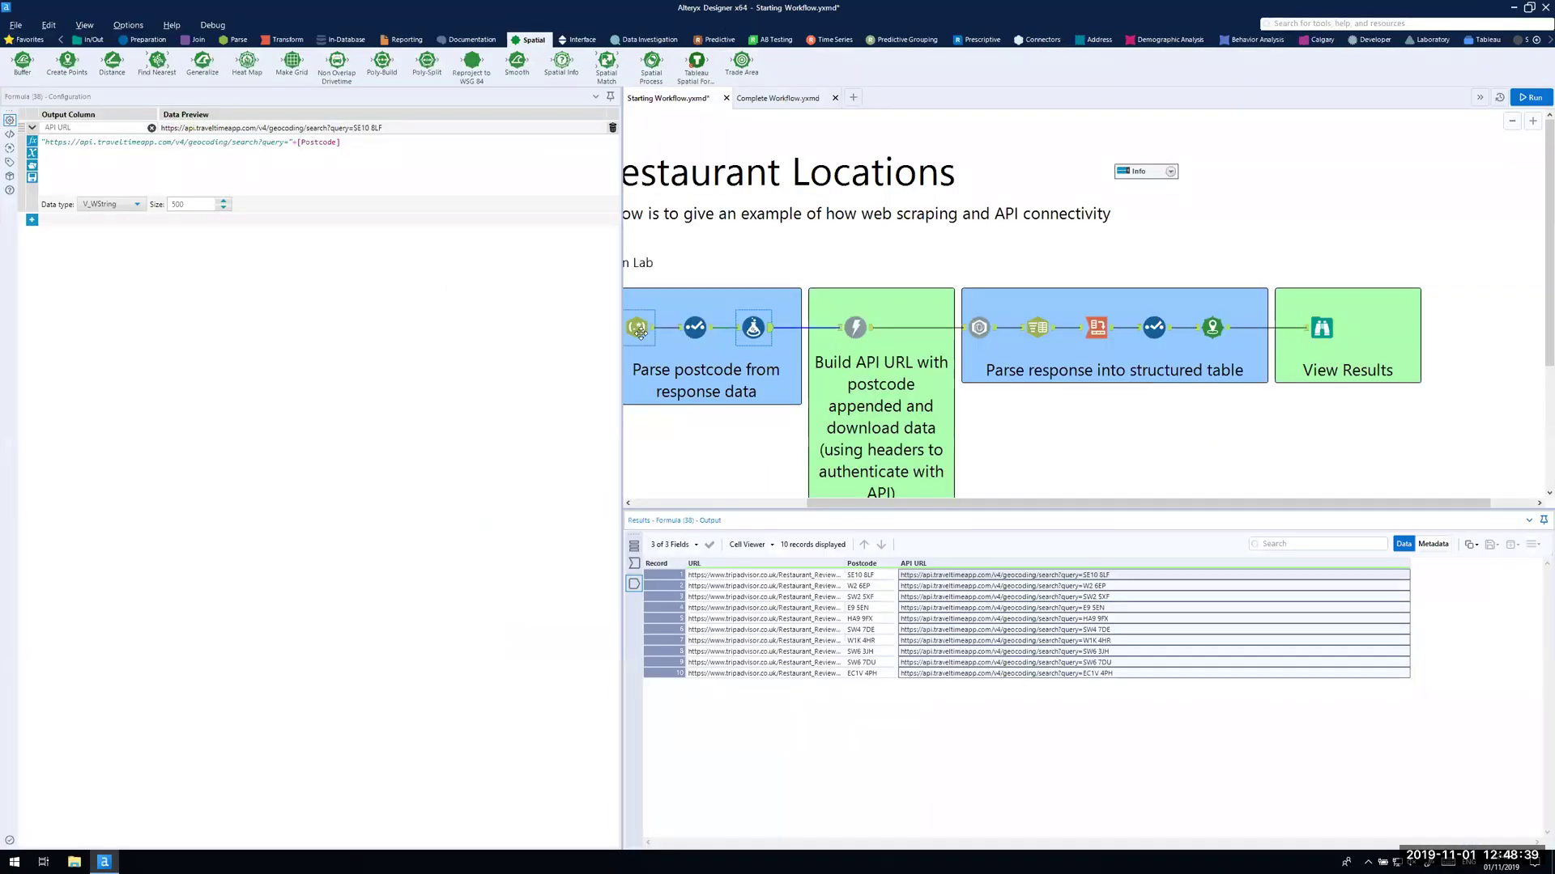
{"action": "left_click", "coordinate": [638, 328]}
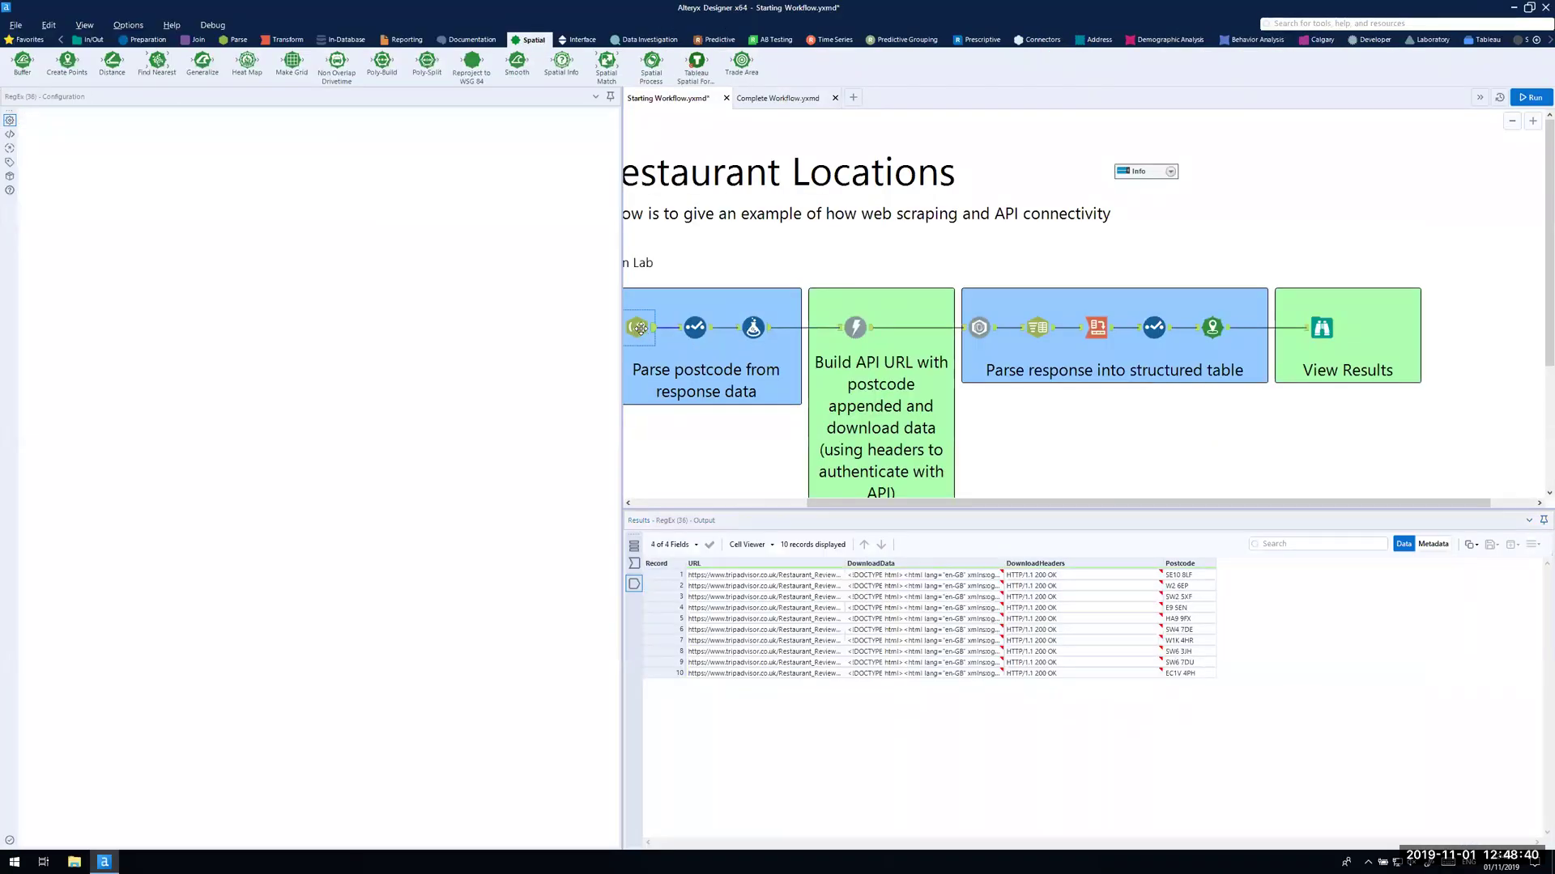
{"action": "left_click", "coordinate": [49, 237]}
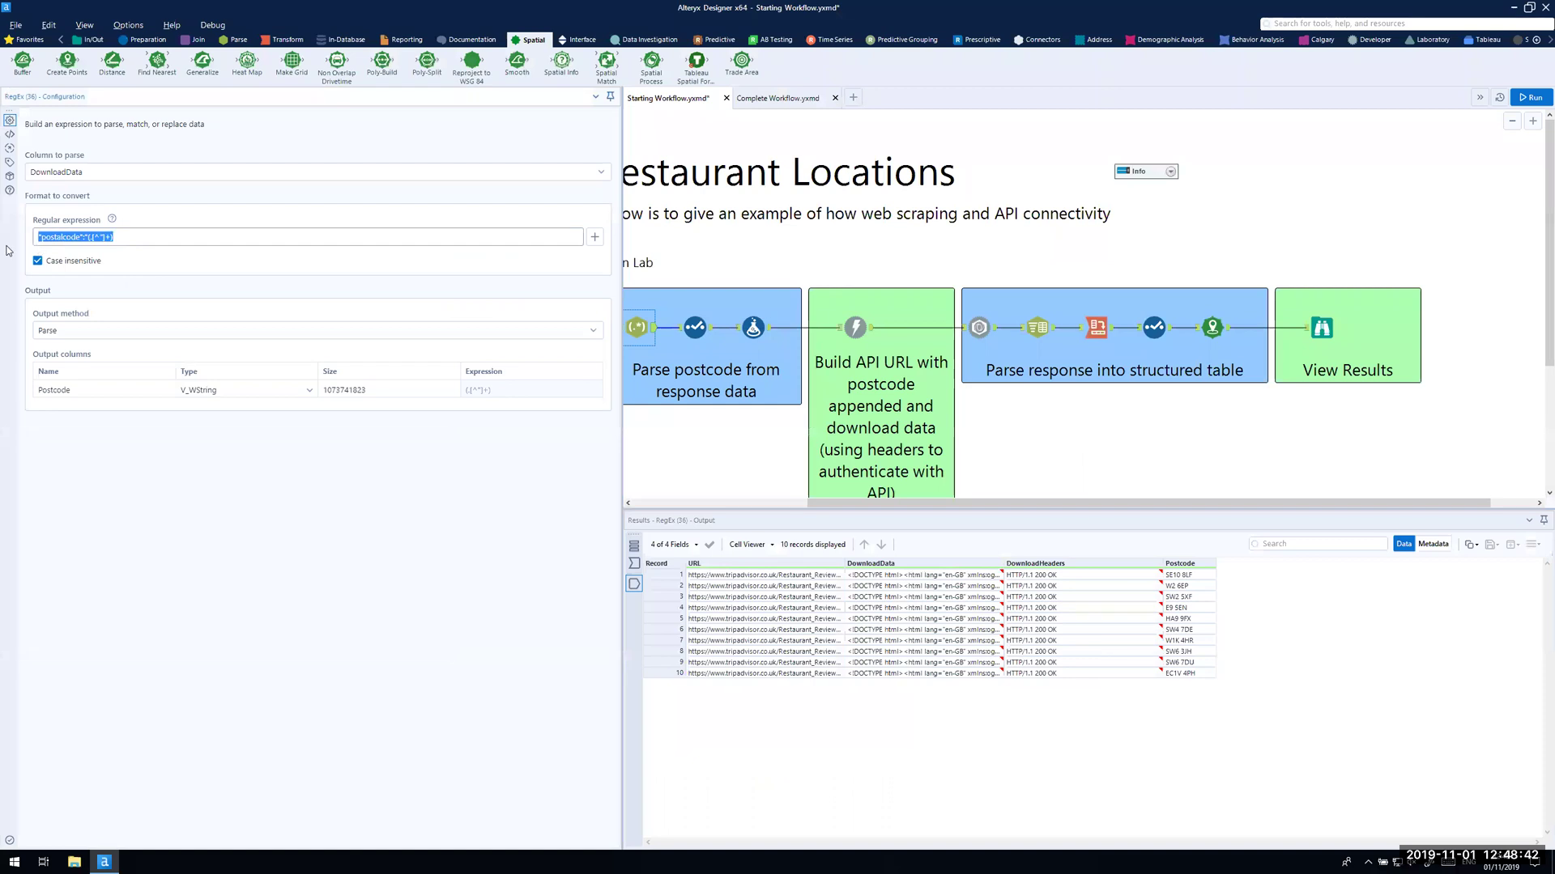
{"action": "left_click", "coordinate": [51, 238]}
{"action": "left_click_drag", "start_coordinate": [43, 237], "coordinate": [79, 237]}
{"action": "left_click", "coordinate": [114, 237]}
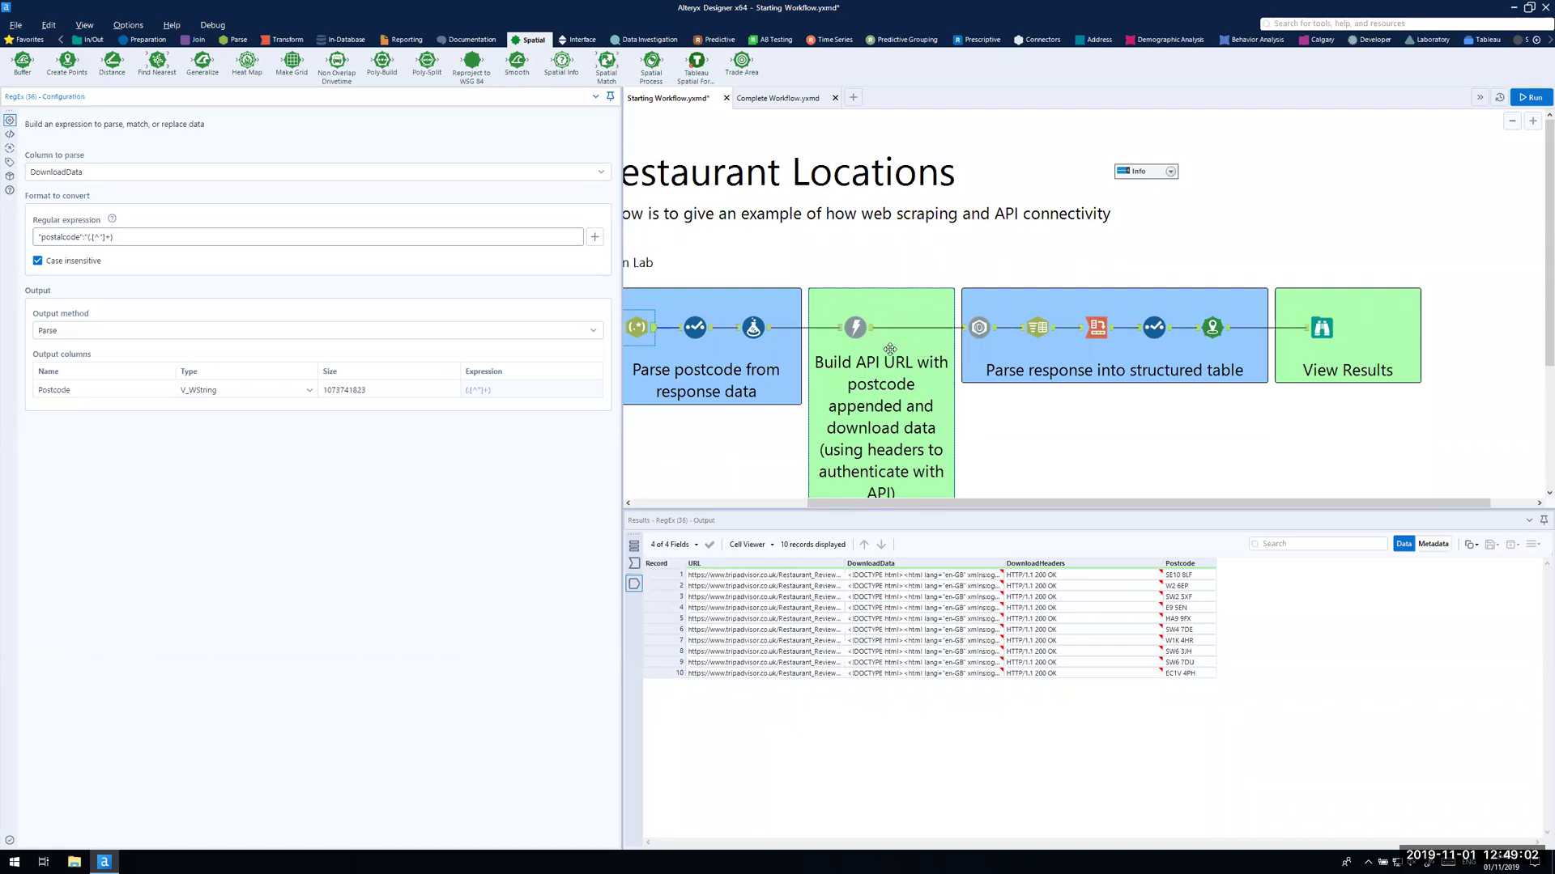
Step: Switch to Chrome, show the Let's talk Data upcoming events page on Meetup, and select its web address
{"action": "key", "text": "ctrl+Left"}
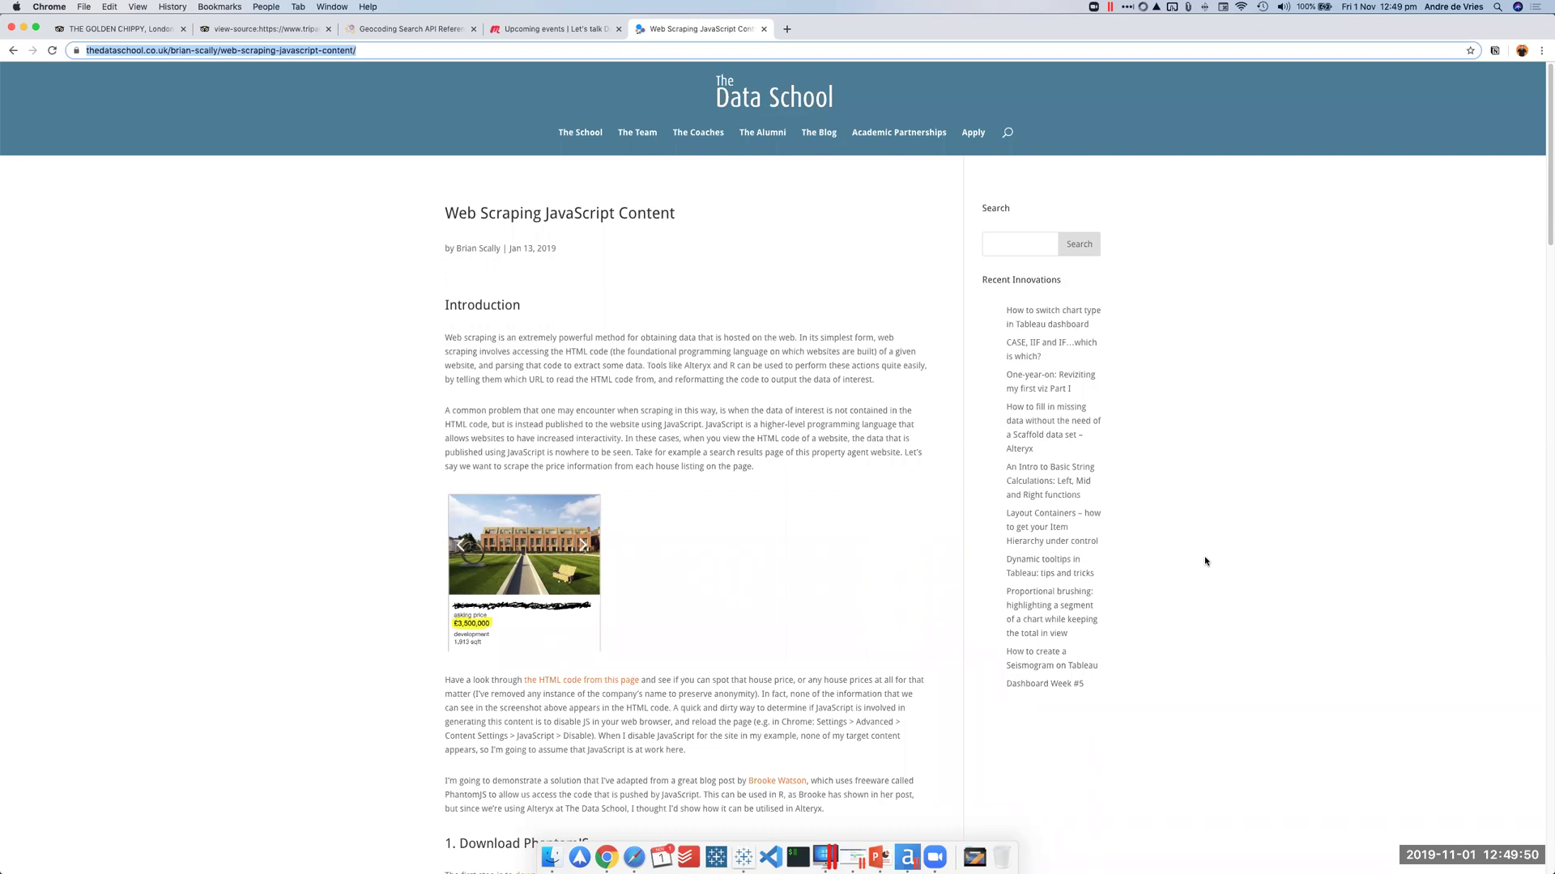
{"action": "left_click", "coordinate": [550, 29]}
{"action": "left_click", "coordinate": [534, 51]}
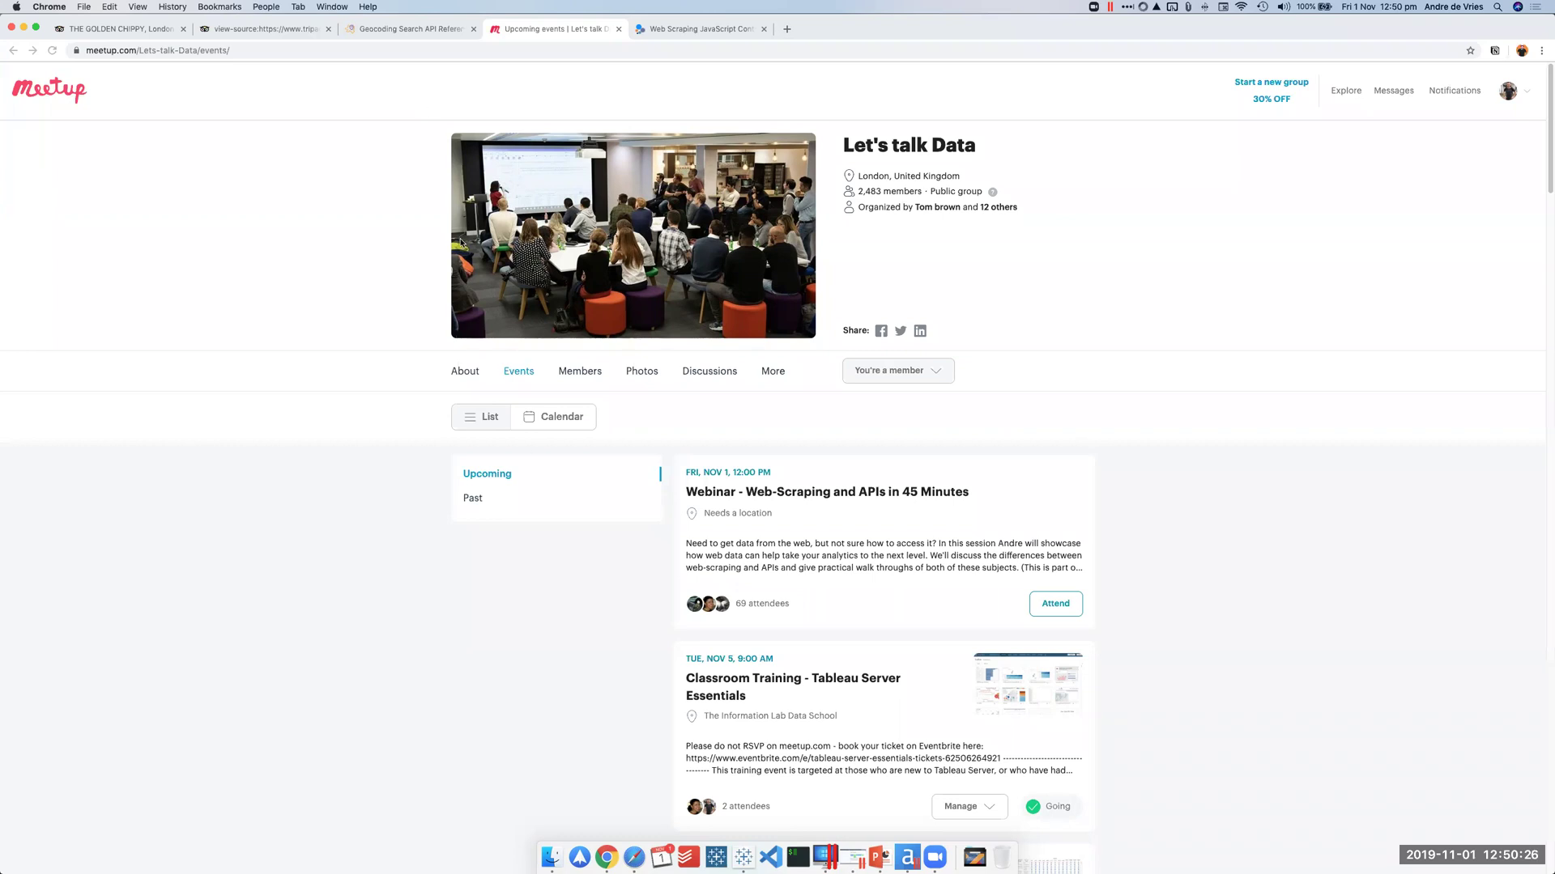
Step: Switch to Alteryx Designer, narrow the configuration pane, and review the URL values in the RegEx output with the workflow's start in view
{"action": "left_click", "coordinate": [909, 858]}
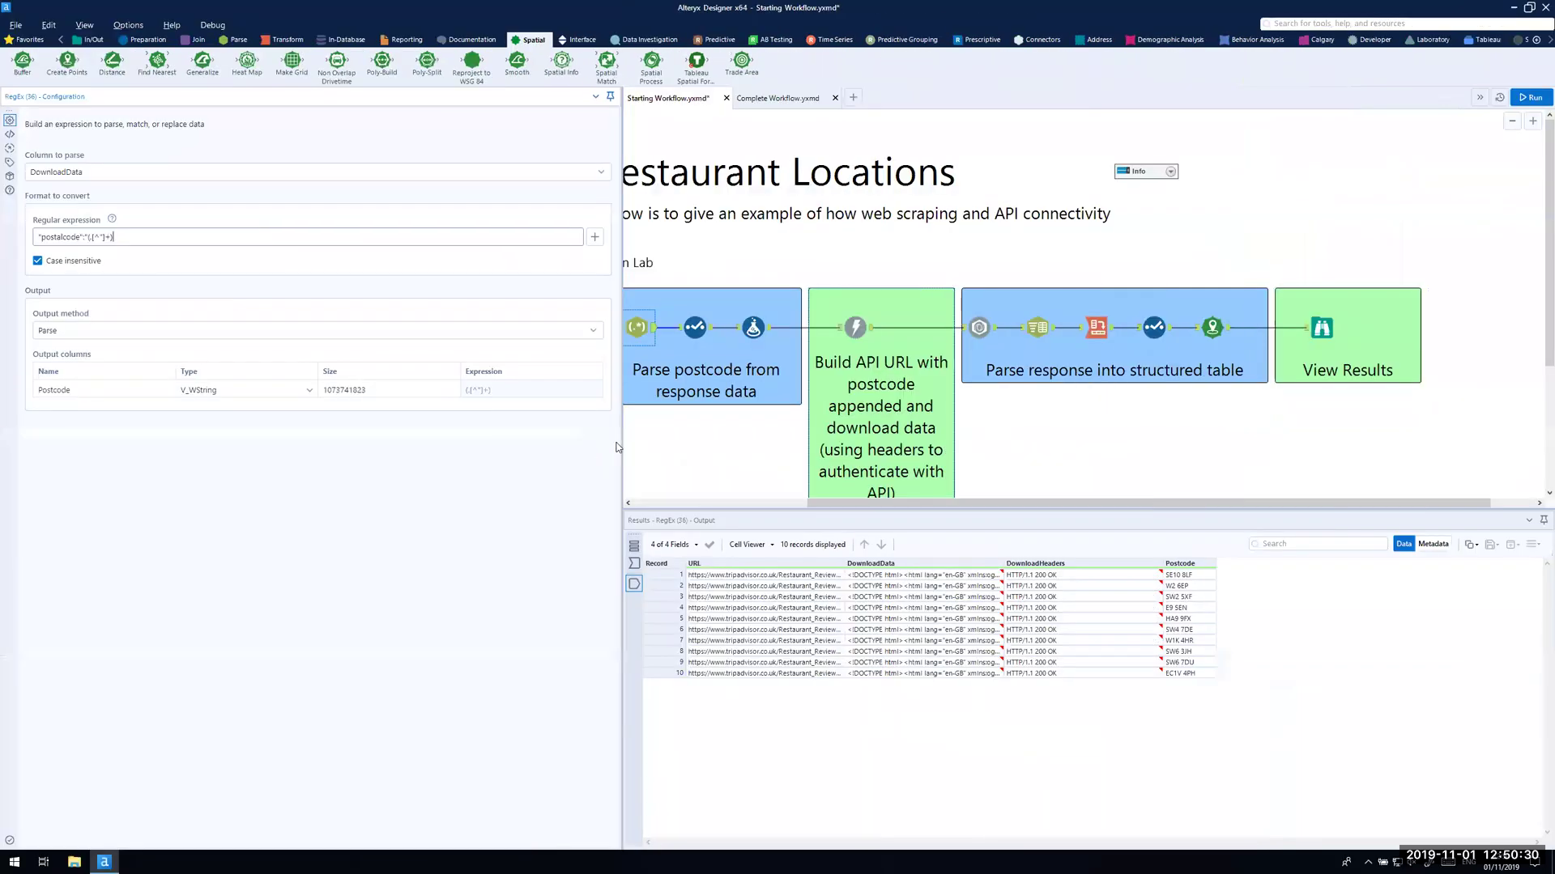
{"action": "left_click_drag", "start_coordinate": [416, 456], "coordinate": [368, 456]}
{"action": "left_click_drag", "start_coordinate": [532, 576], "coordinate": [522, 667]}
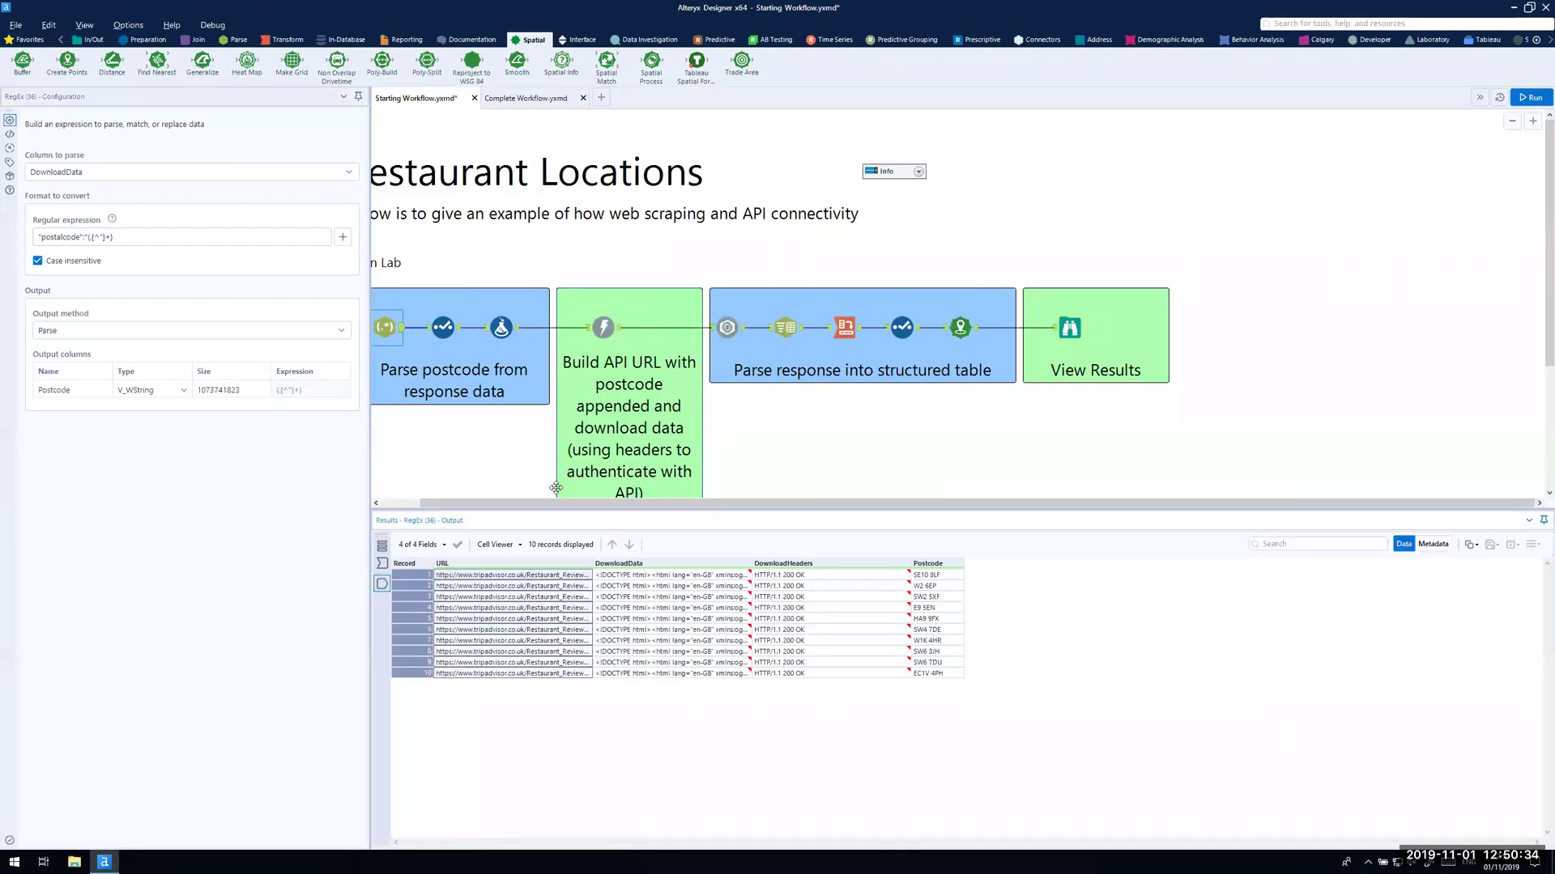
{"action": "left_click_drag", "start_coordinate": [553, 503], "coordinate": [508, 504]}
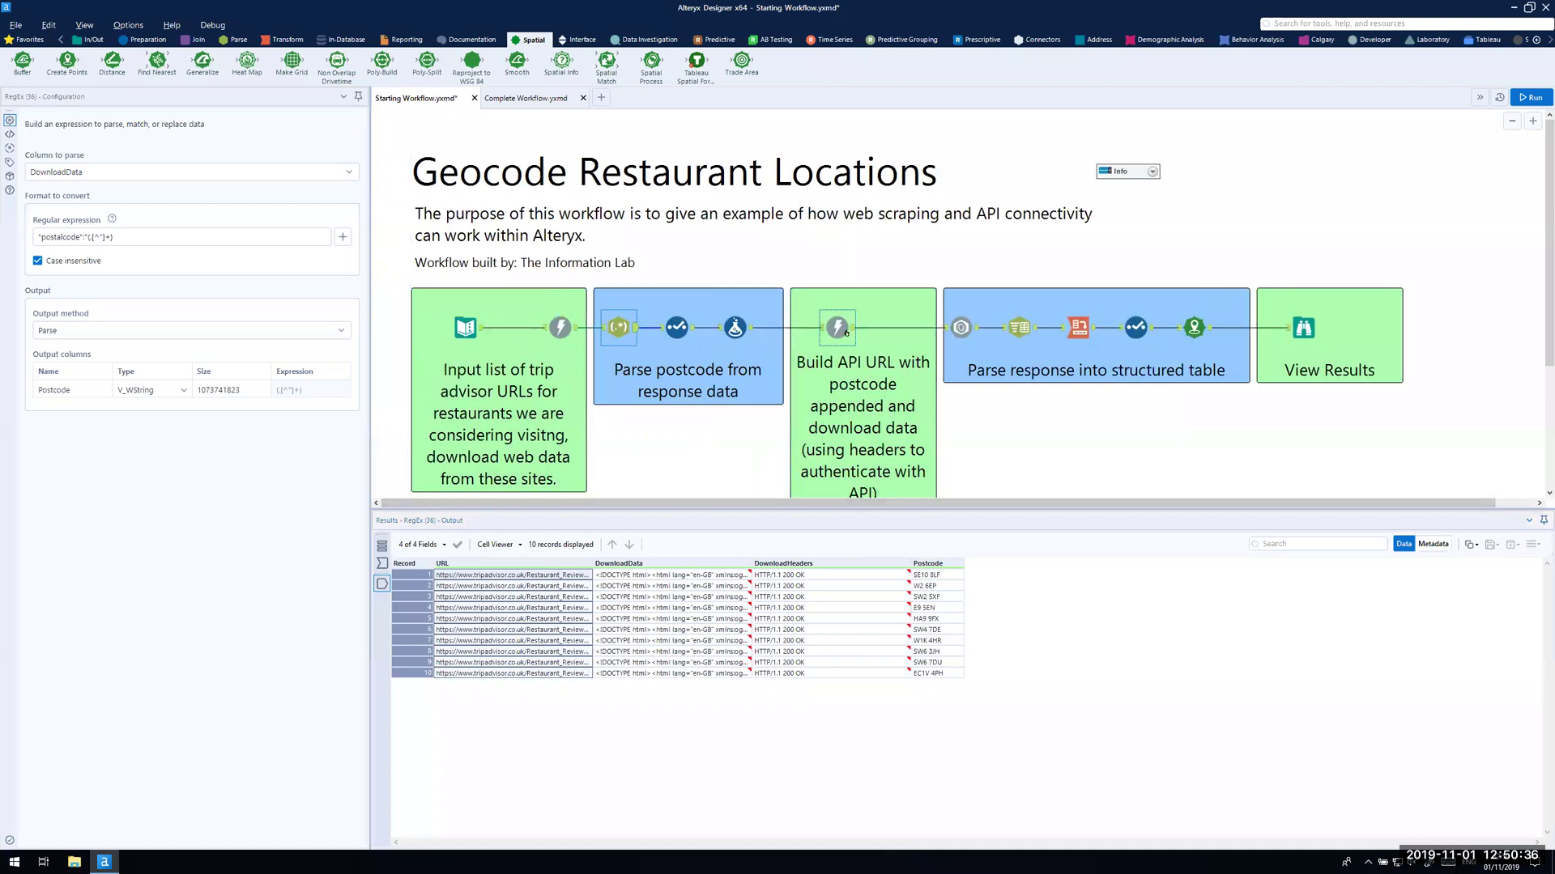
{"action": "left_click", "coordinate": [556, 577]}
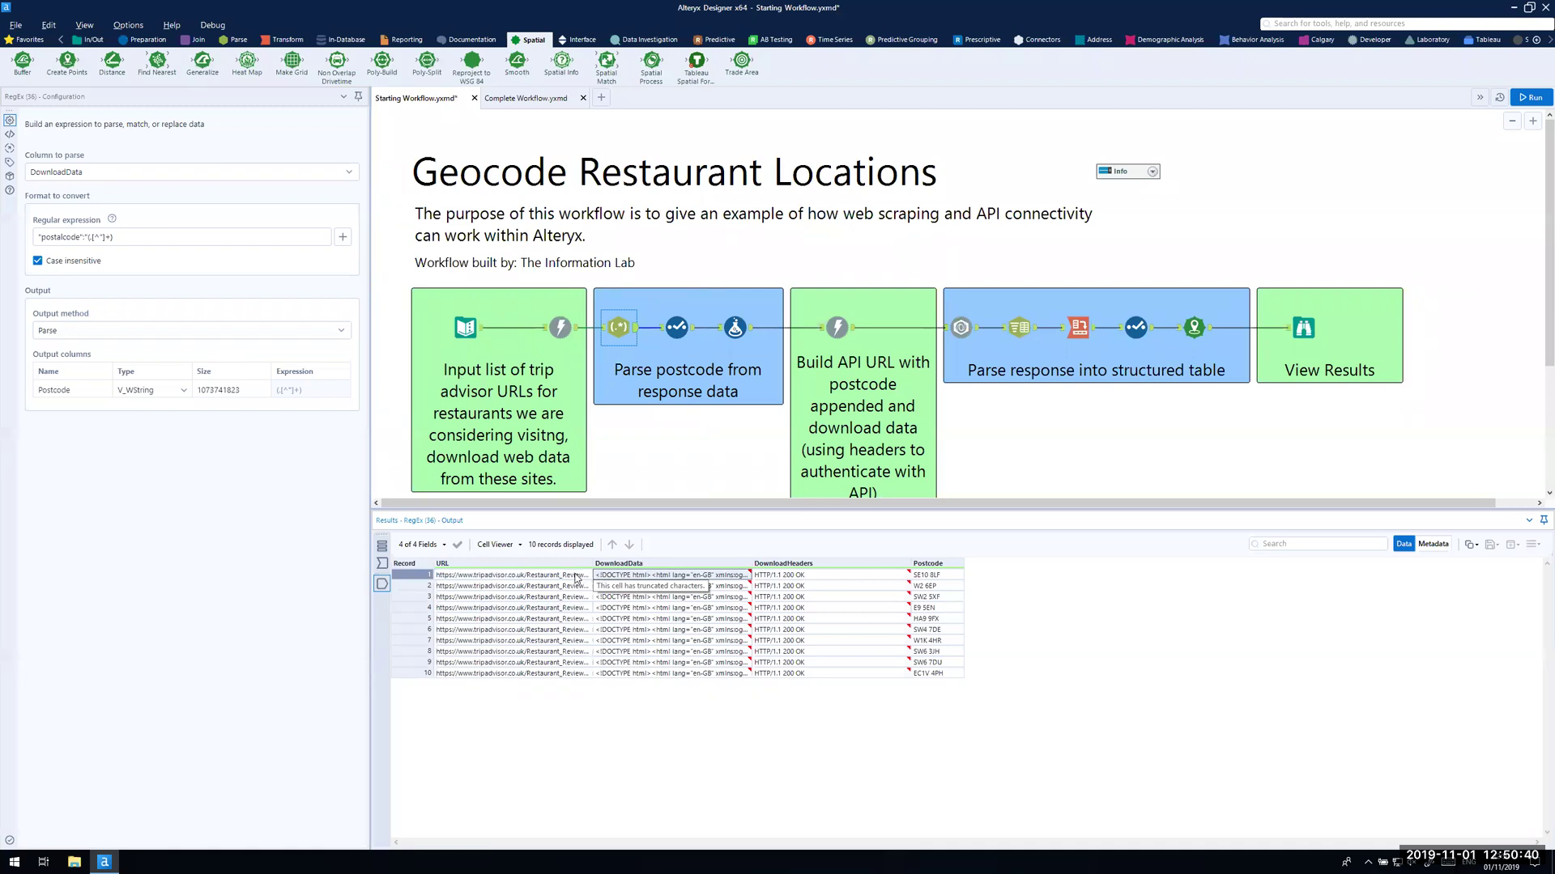
{"action": "left_click", "coordinate": [615, 586]}
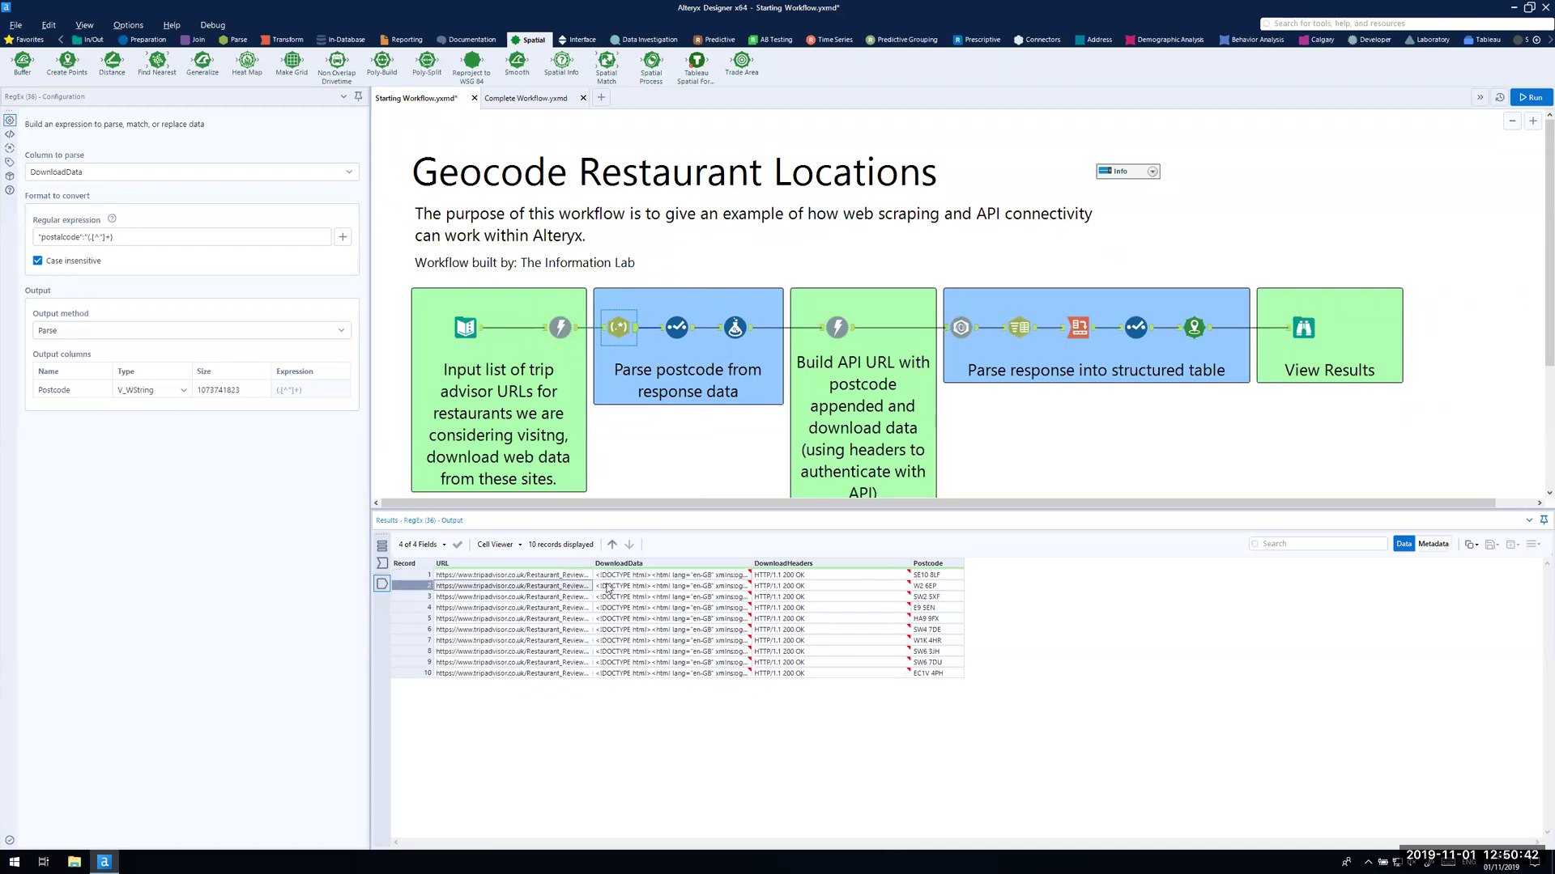
Step: Inspect the Download tool for the API URL field and select the DownloadData values in its output
{"action": "left_click", "coordinate": [734, 328]}
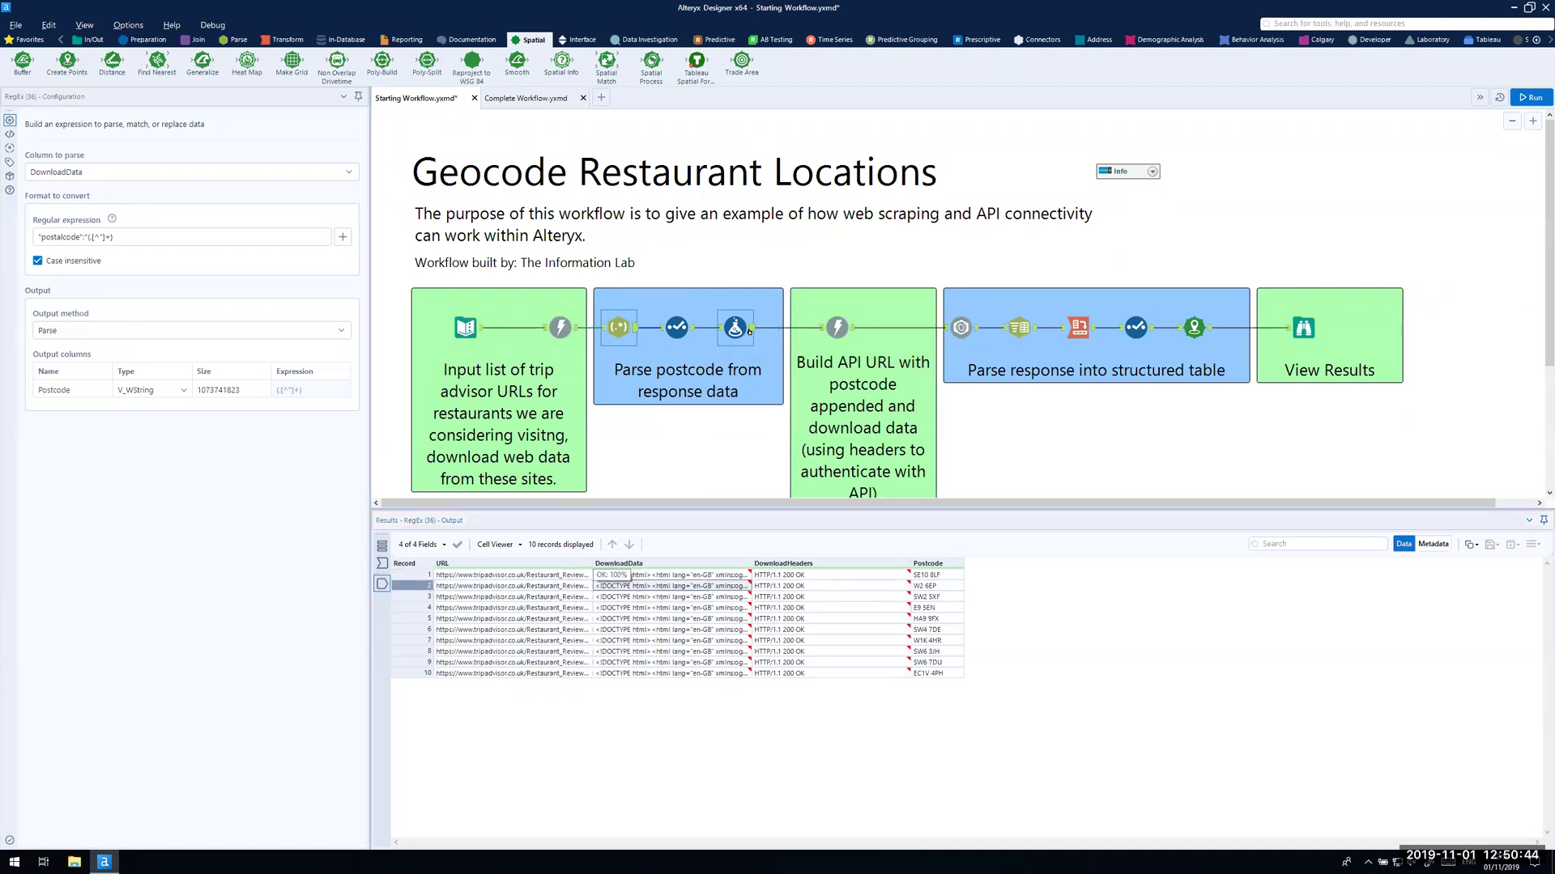
{"action": "left_click", "coordinate": [838, 327]}
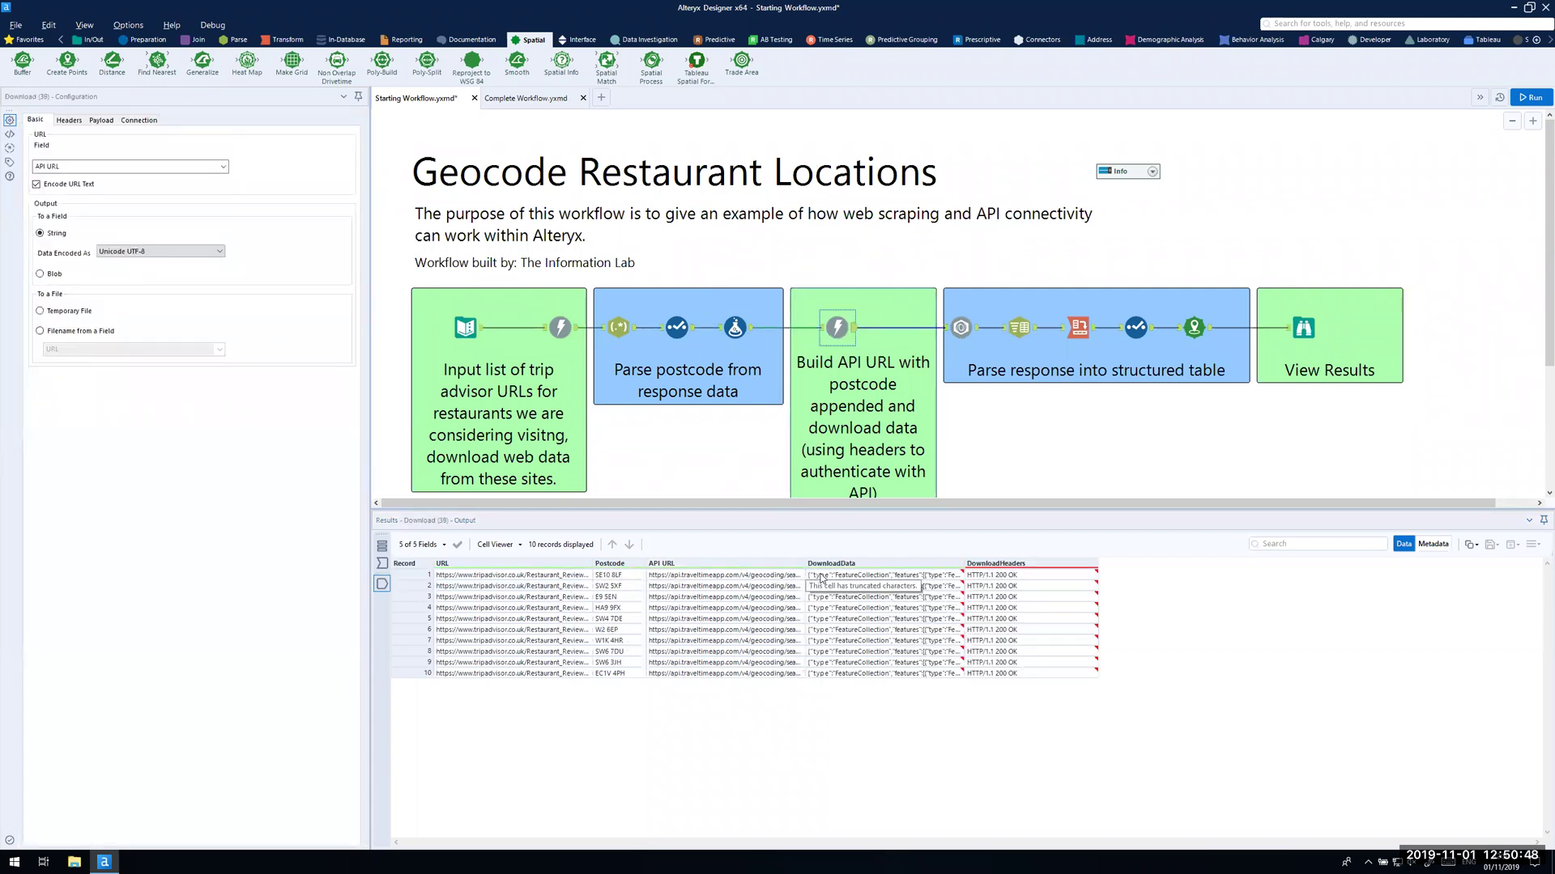
{"action": "left_click_drag", "start_coordinate": [812, 576], "coordinate": [839, 677]}
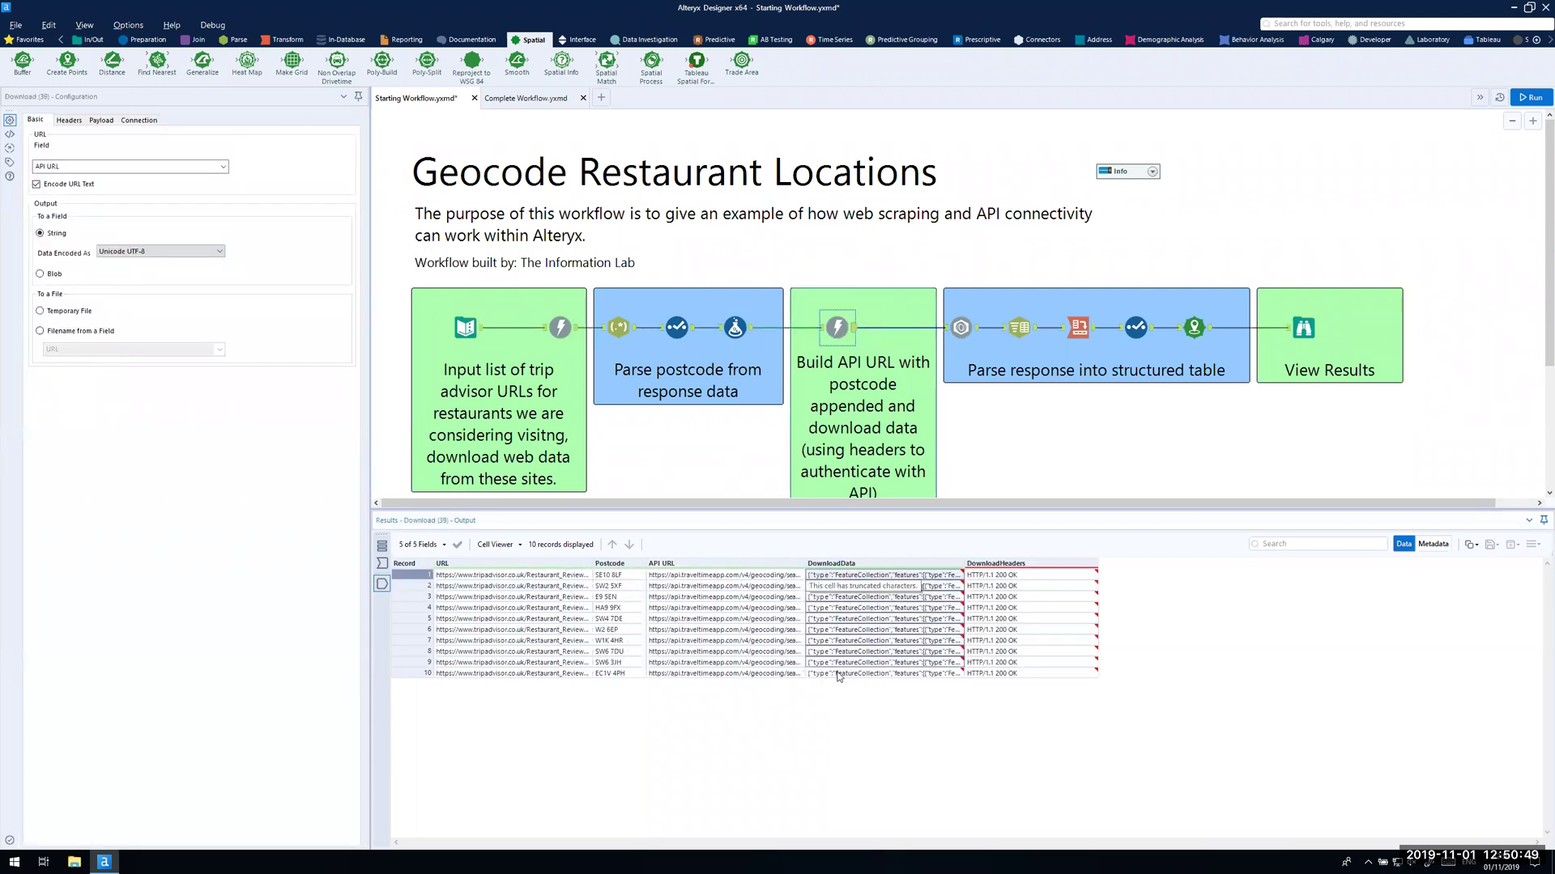
{"action": "left_click", "coordinate": [842, 577]}
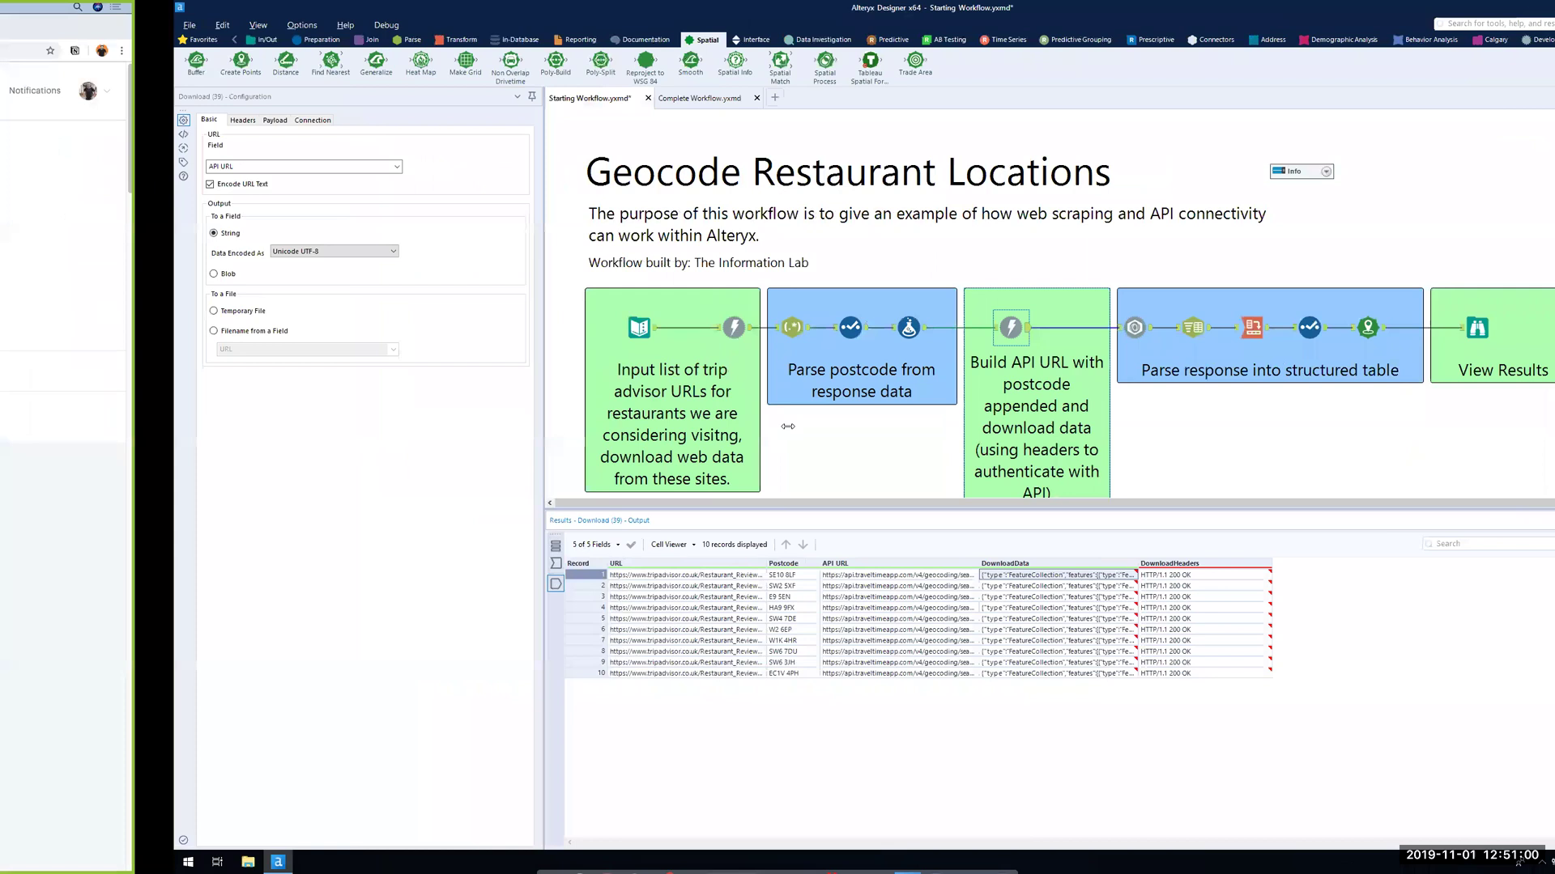
{"action": "key", "text": "ctrl+Left"}
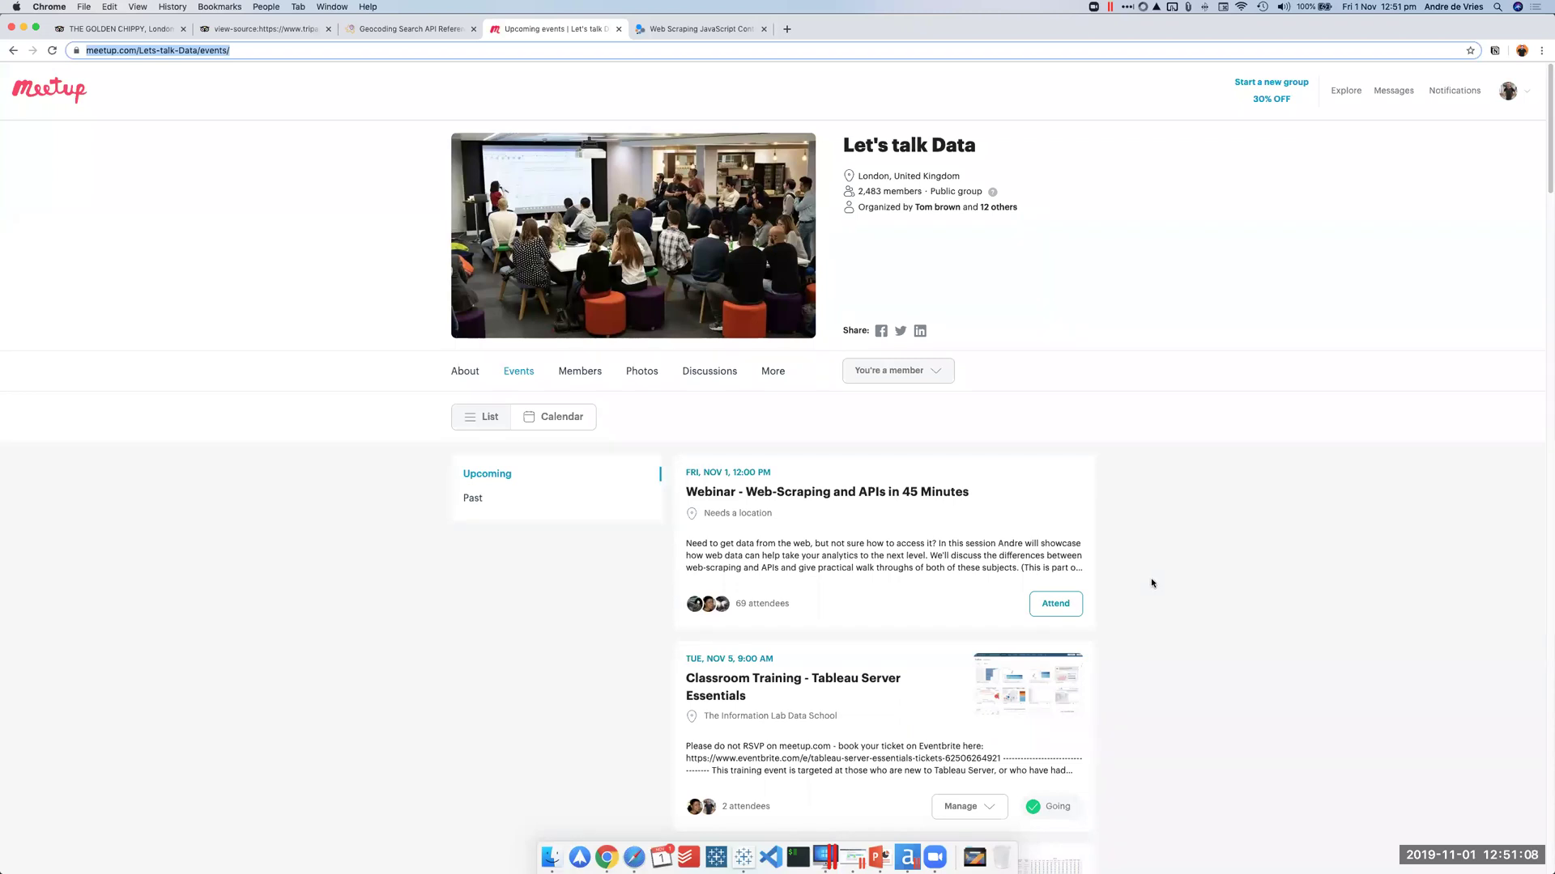
{"action": "key", "text": "ctrl+Right"}
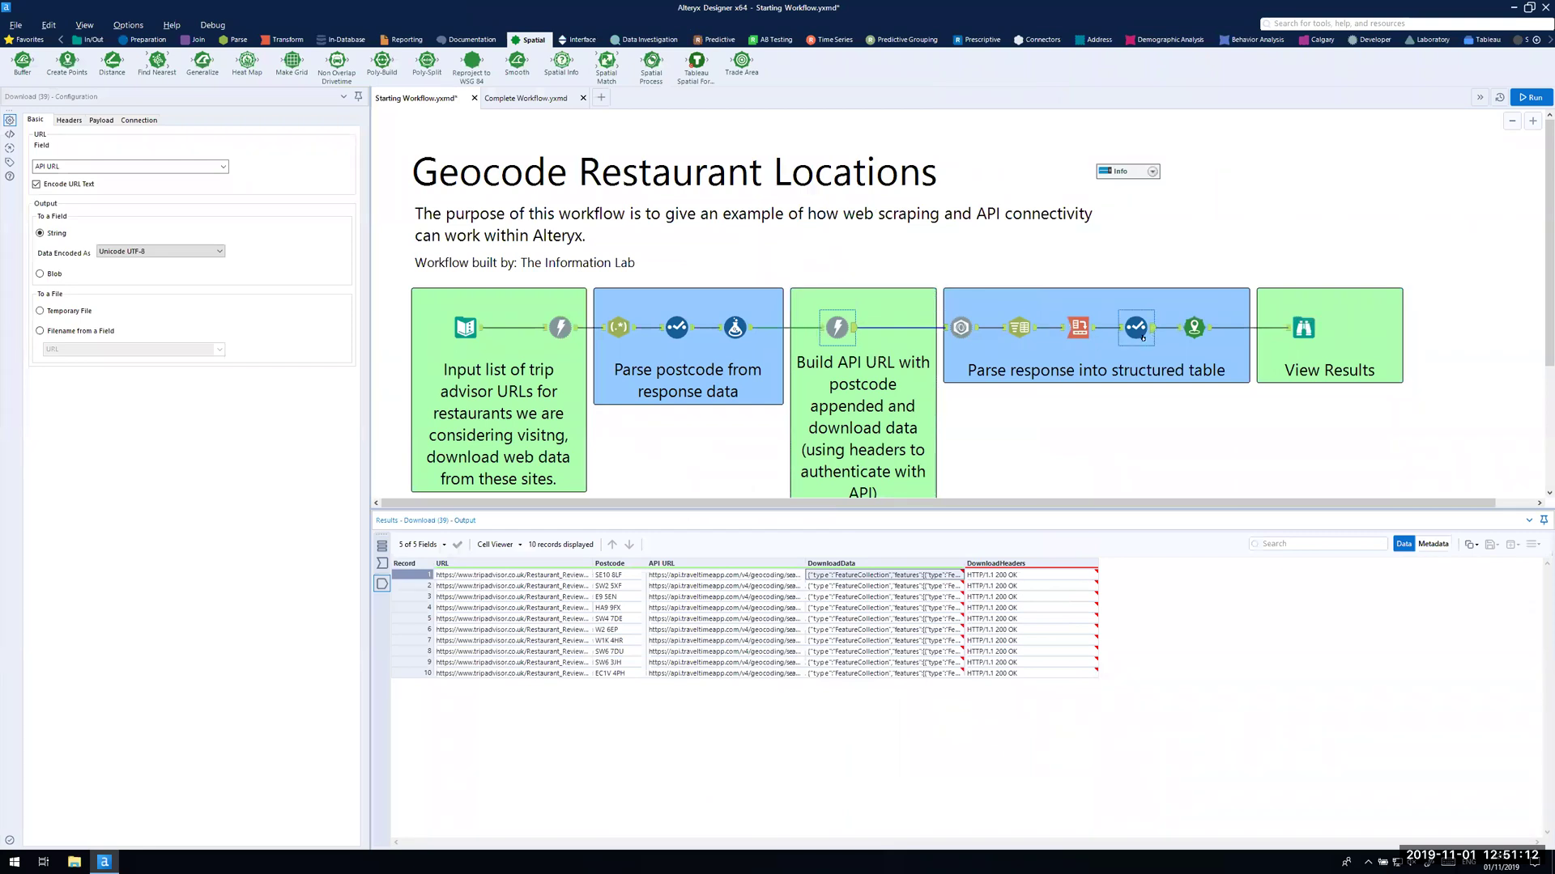
{"action": "key", "text": "ctrl+Left"}
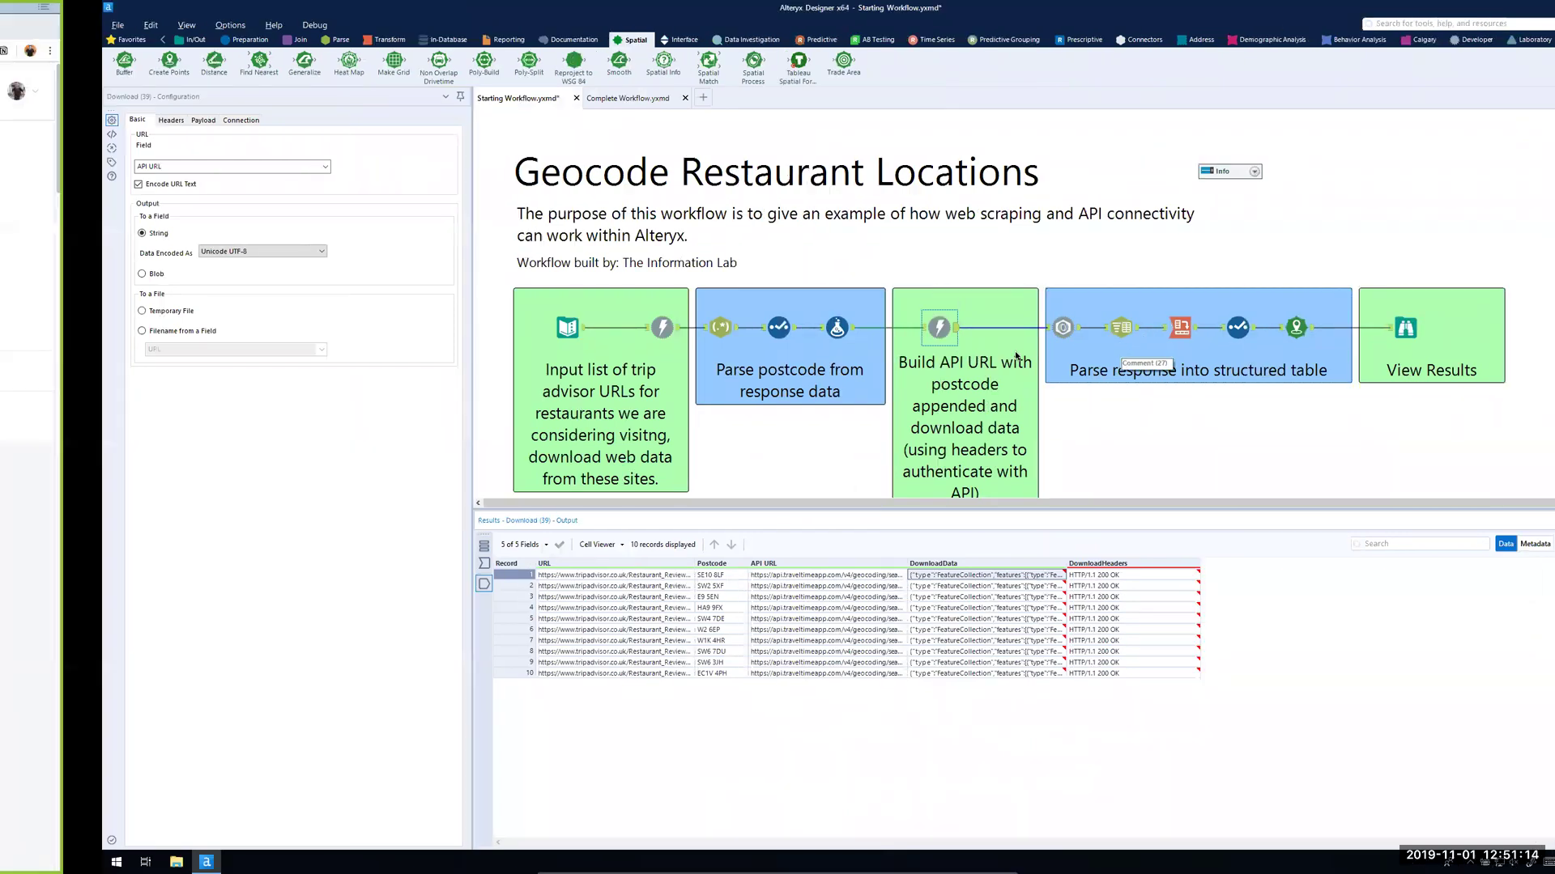